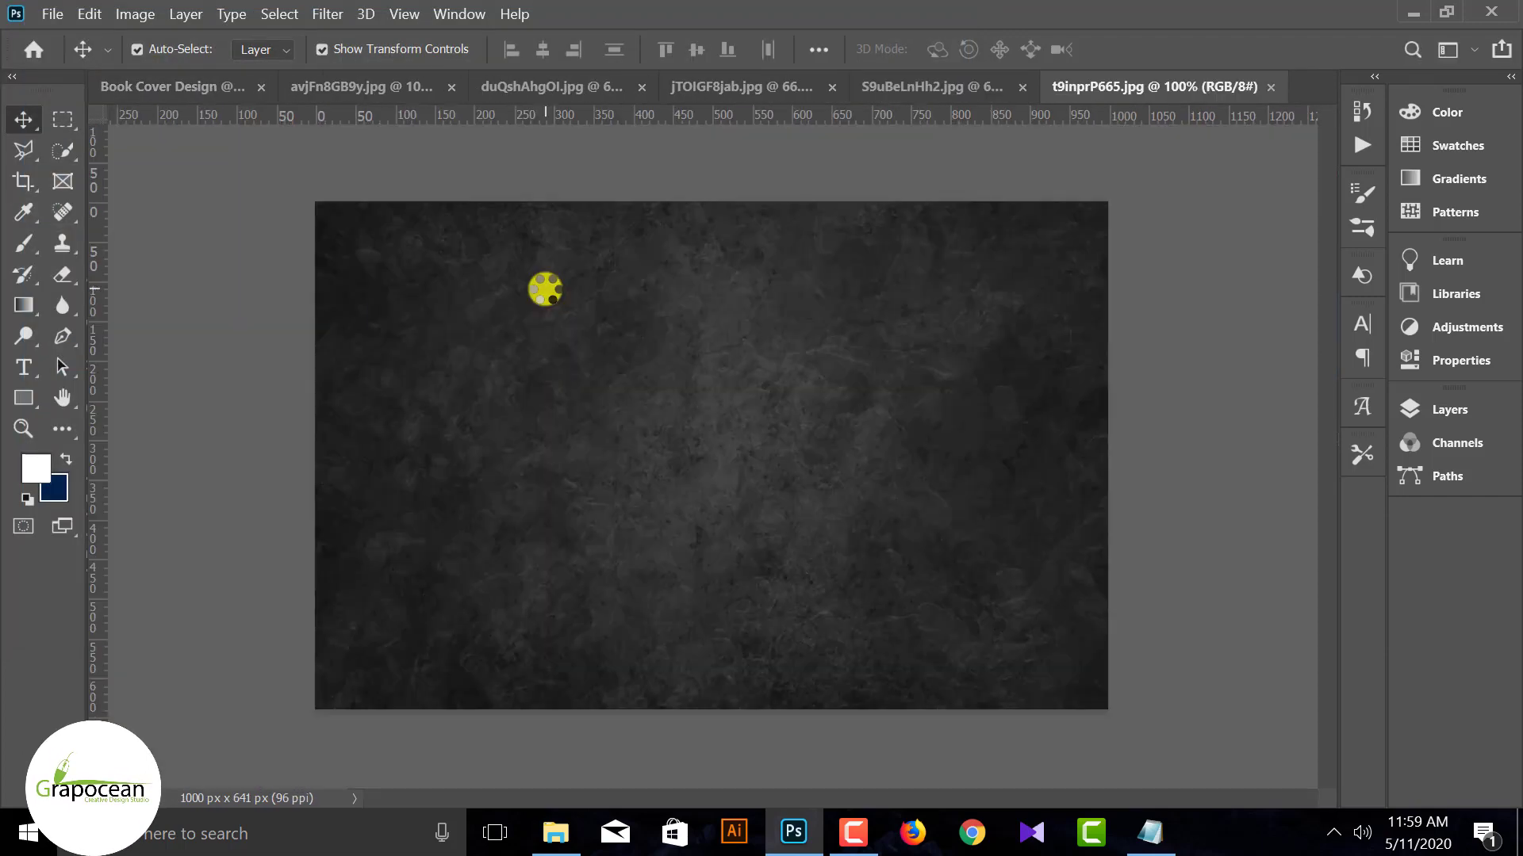
Switch to the duQshAhgOI.jpg photo, with the Quick Selection tool active, and unlock its Background layer.
{"action": "left_click", "coordinate": [551, 89]}
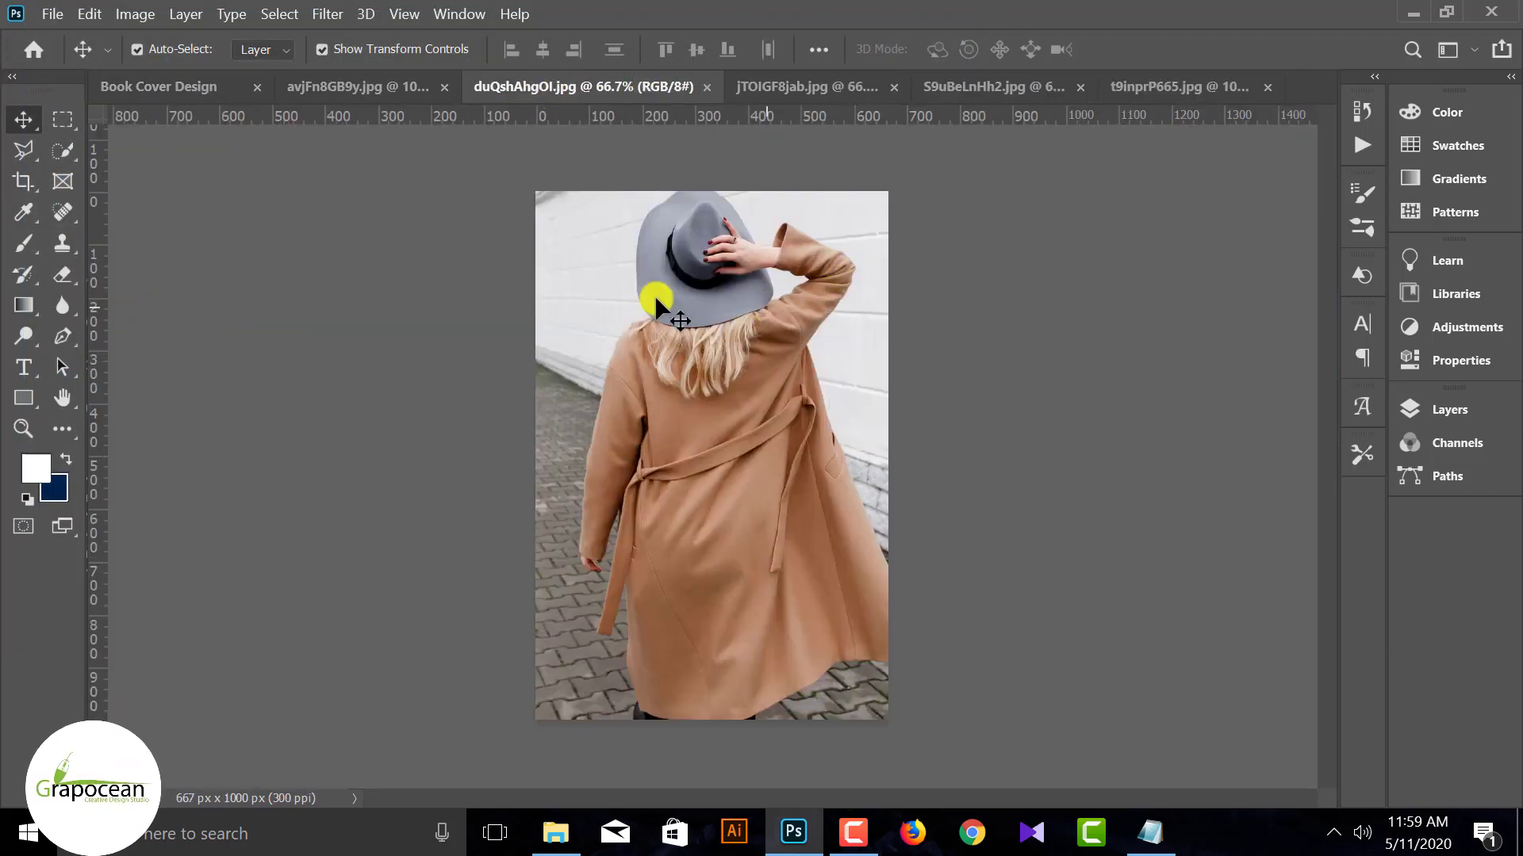
{"action": "right_click", "coordinate": [72, 157]}
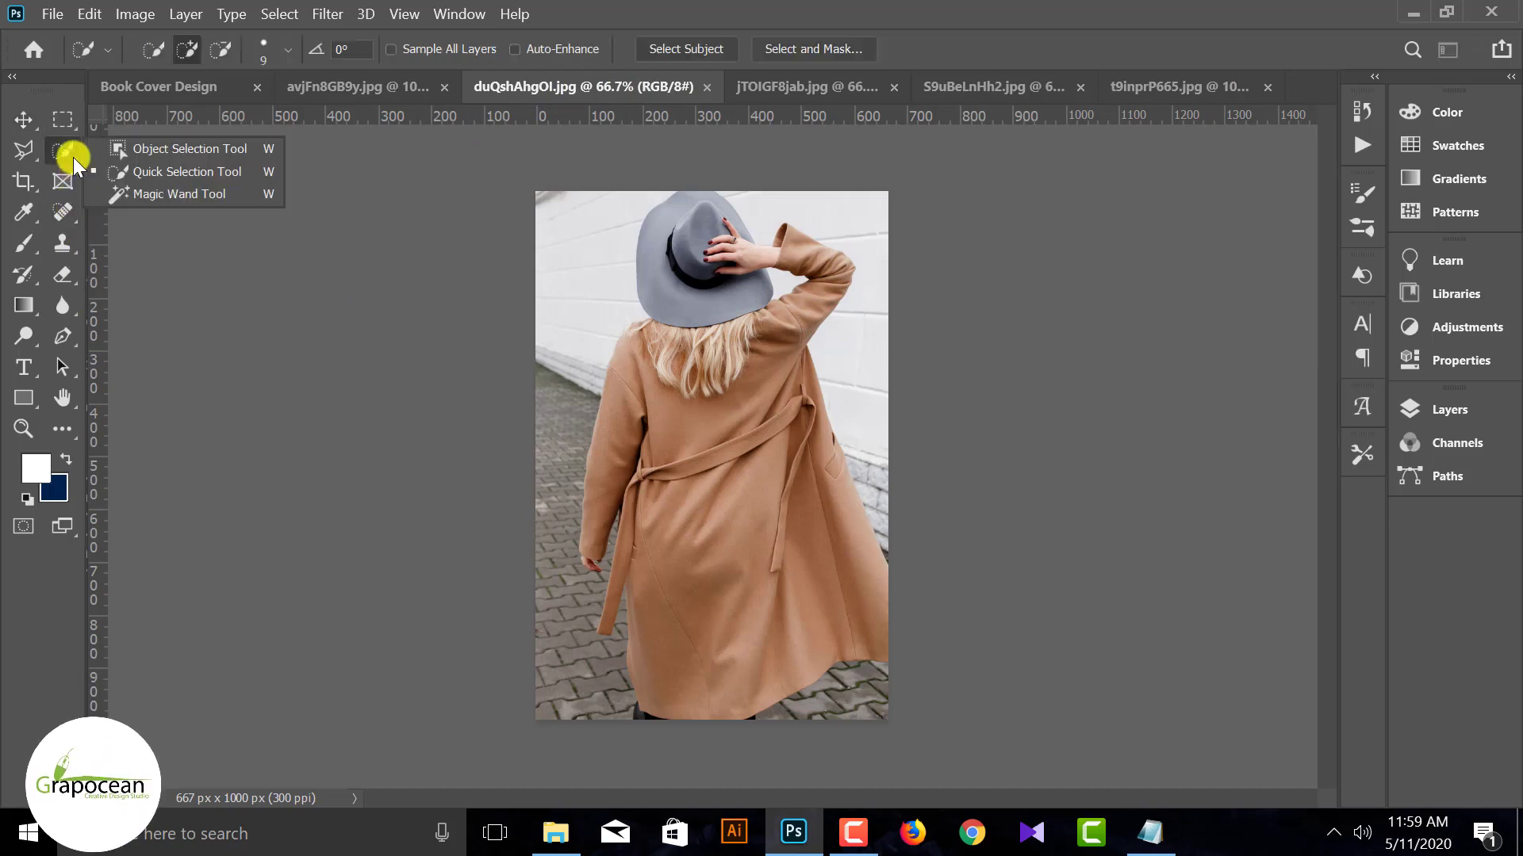
{"action": "left_click", "coordinate": [171, 172]}
{"action": "left_click", "coordinate": [1484, 421]}
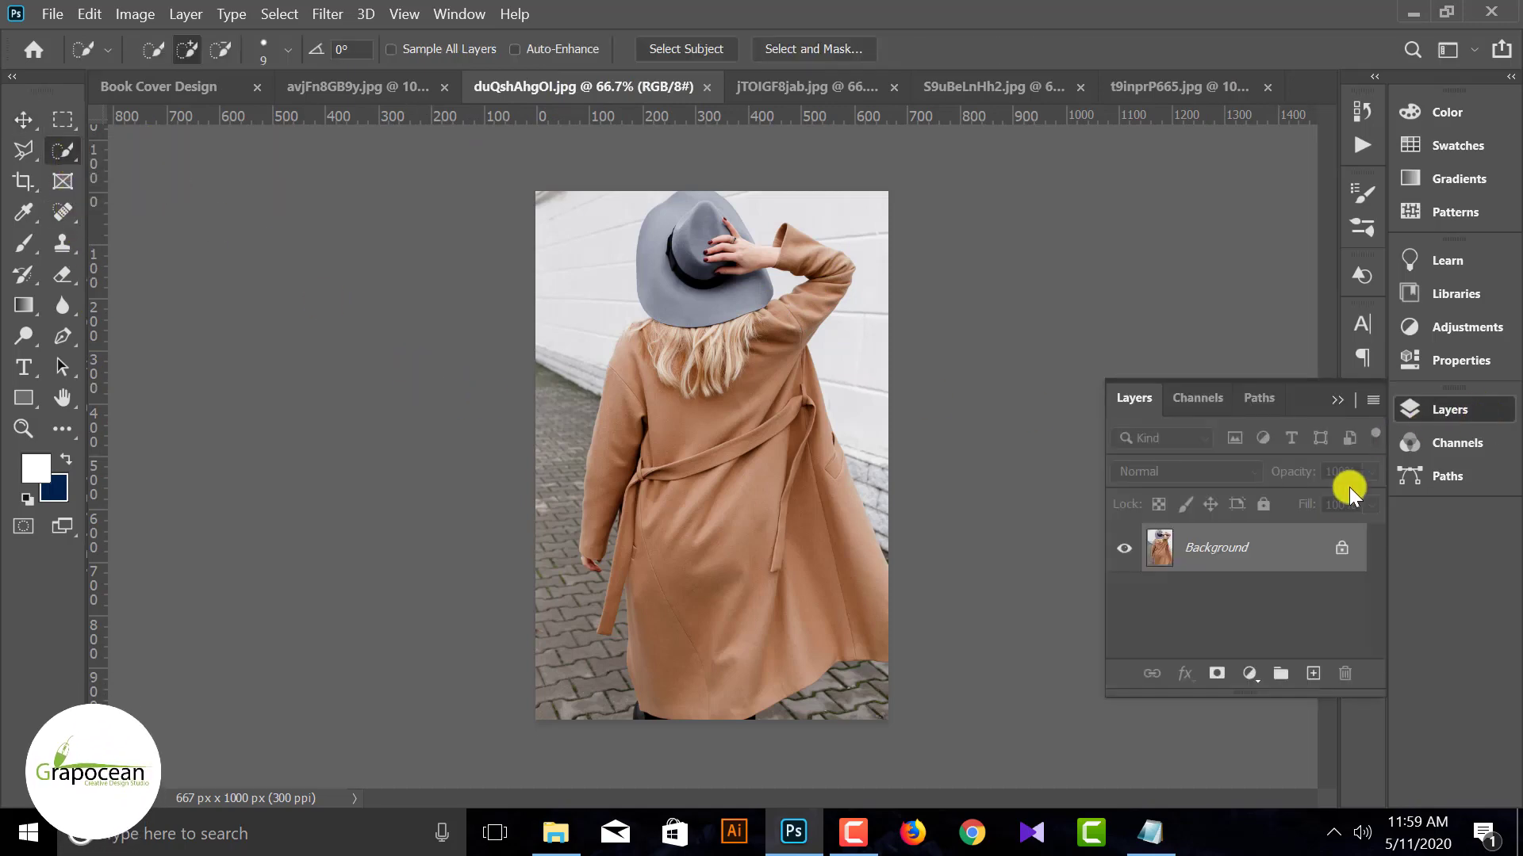
{"action": "left_click", "coordinate": [1348, 547]}
Quick-select the wall and pavement along the side of the woman with the lowered arm, down to the photo's lower edge.
{"action": "left_click", "coordinate": [586, 329]}
{"action": "left_click", "coordinate": [486, 211]}
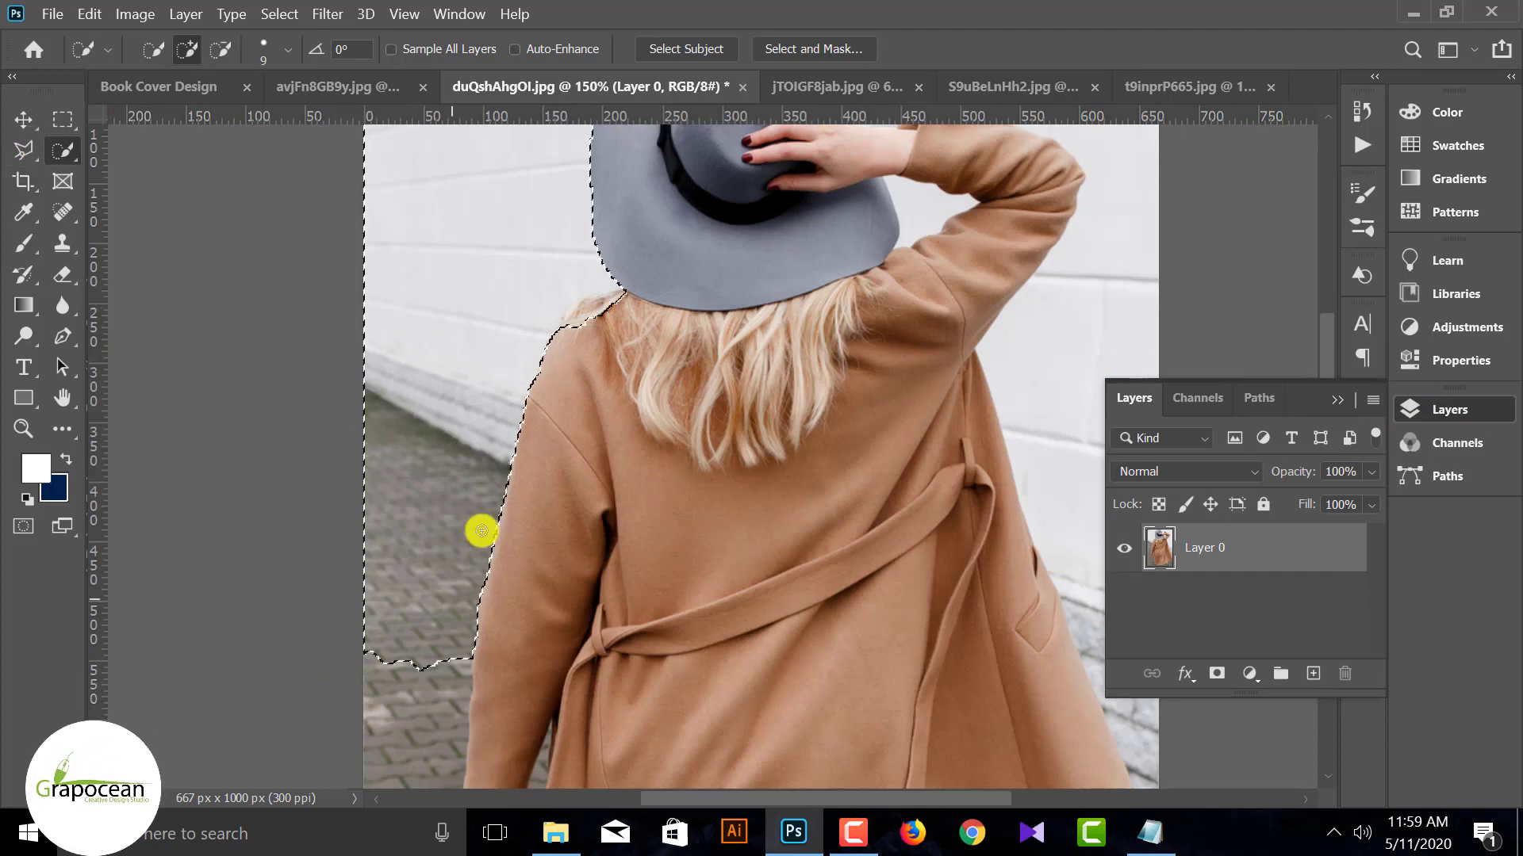
{"action": "scroll", "coordinate": [482, 531], "scroll_direction": "down", "scroll_amount": 3}
{"action": "mouse_move", "coordinate": [429, 391]}
{"action": "left_mouse_down"}
{"action": "mouse_move", "coordinate": [413, 652]}
{"action": "mouse_move", "coordinate": [530, 600]}
{"action": "left_mouse_up"}
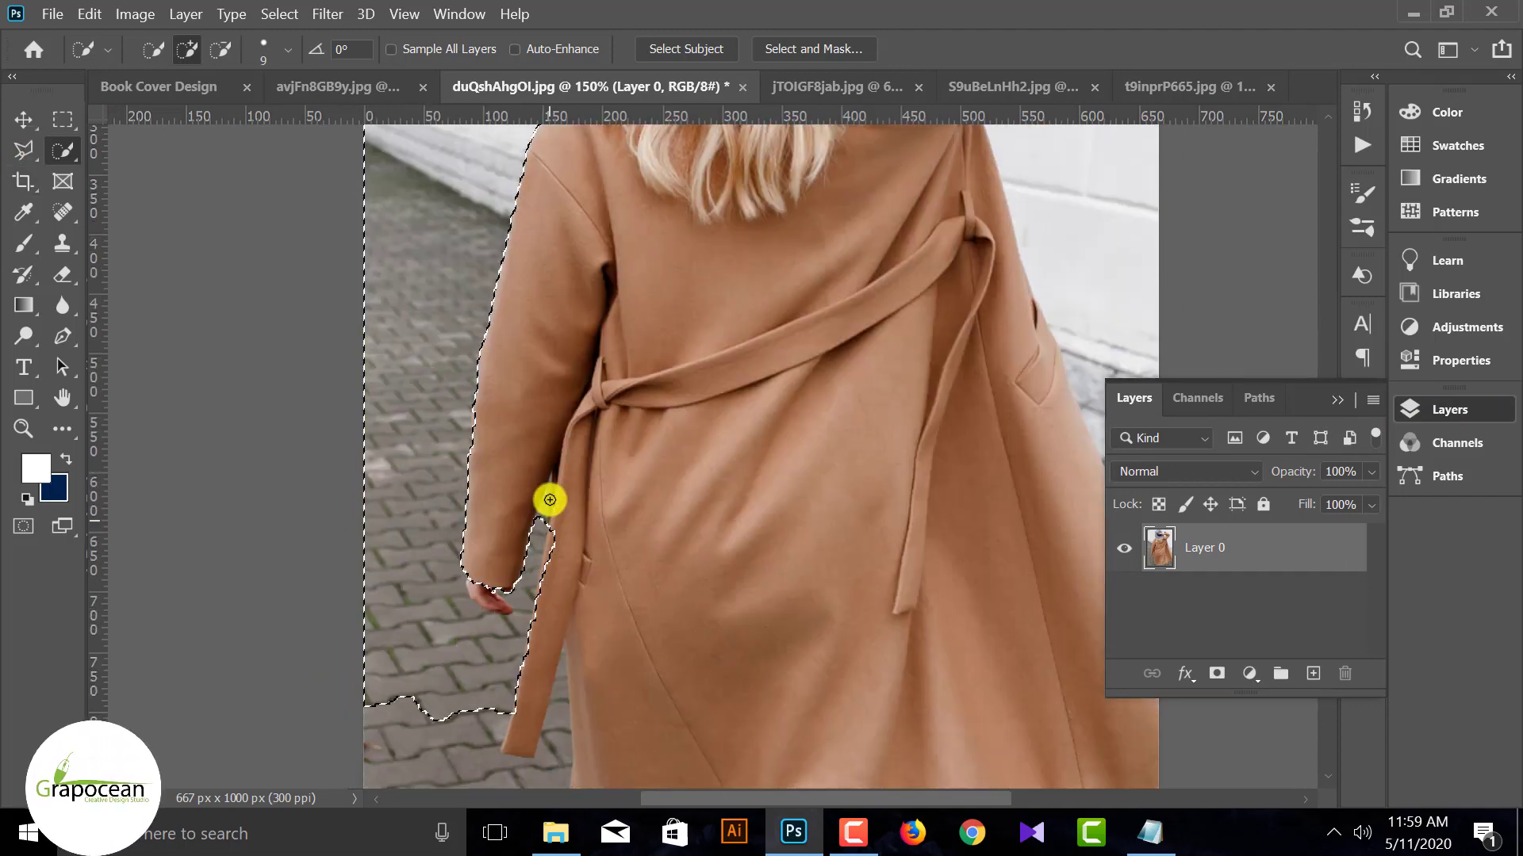
{"action": "scroll", "coordinate": [573, 607], "scroll_direction": "down", "scroll_amount": 2}
{"action": "mouse_move", "coordinate": [418, 696]}
{"action": "left_mouse_down"}
{"action": "mouse_move", "coordinate": [485, 779]}
{"action": "mouse_move", "coordinate": [554, 696]}
{"action": "left_mouse_up"}
{"action": "scroll", "coordinate": [547, 445], "scroll_direction": "down", "scroll_amount": 3}
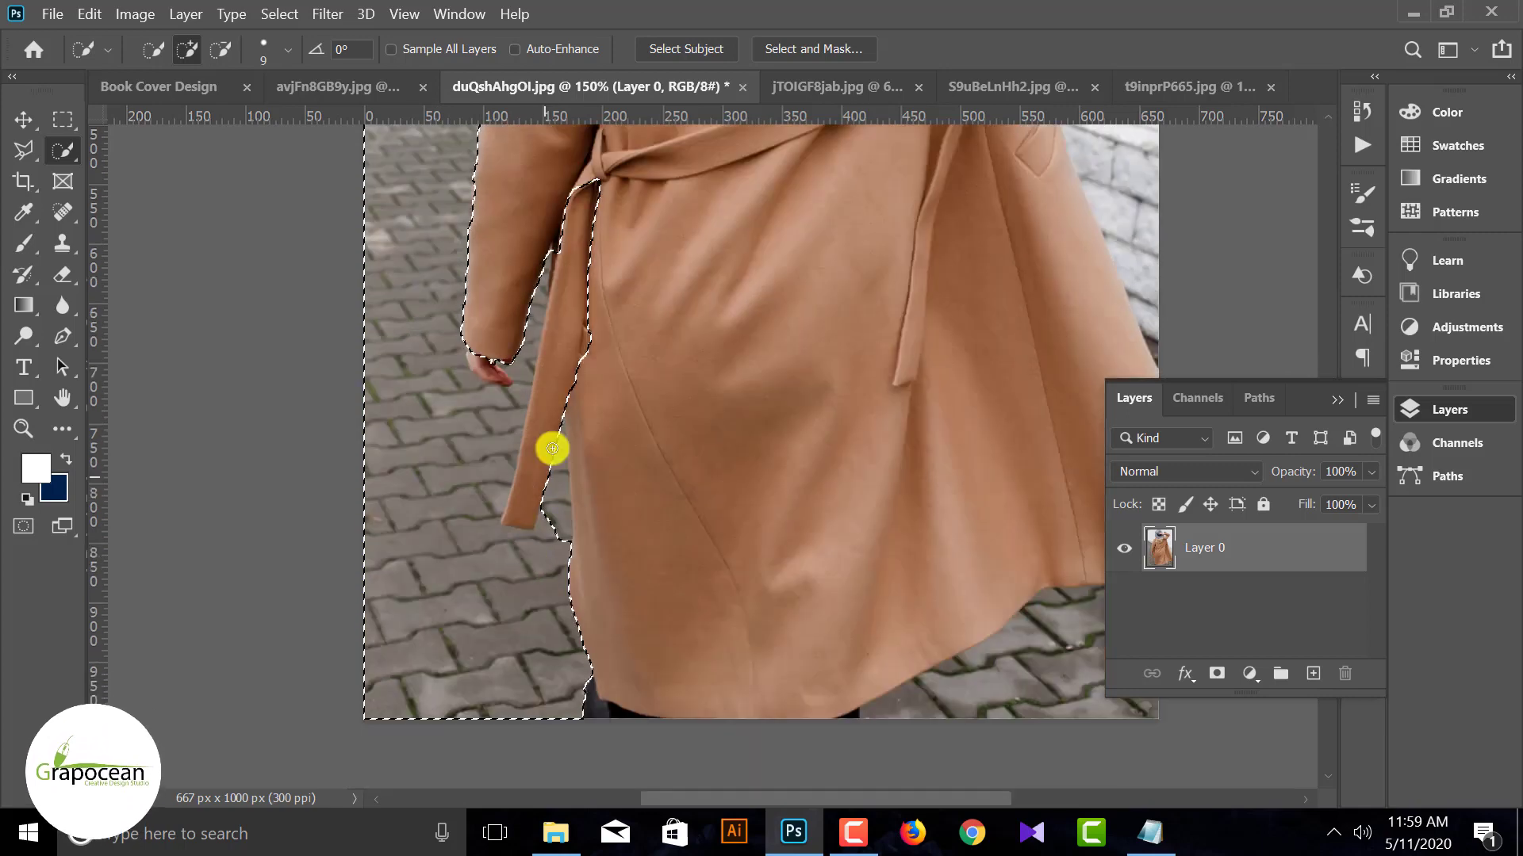
Add the pavement below the coat hem and the wall beside the raised arm to the background selection.
{"action": "scroll", "coordinate": [1014, 513], "scroll_direction": "down", "scroll_amount": 3}
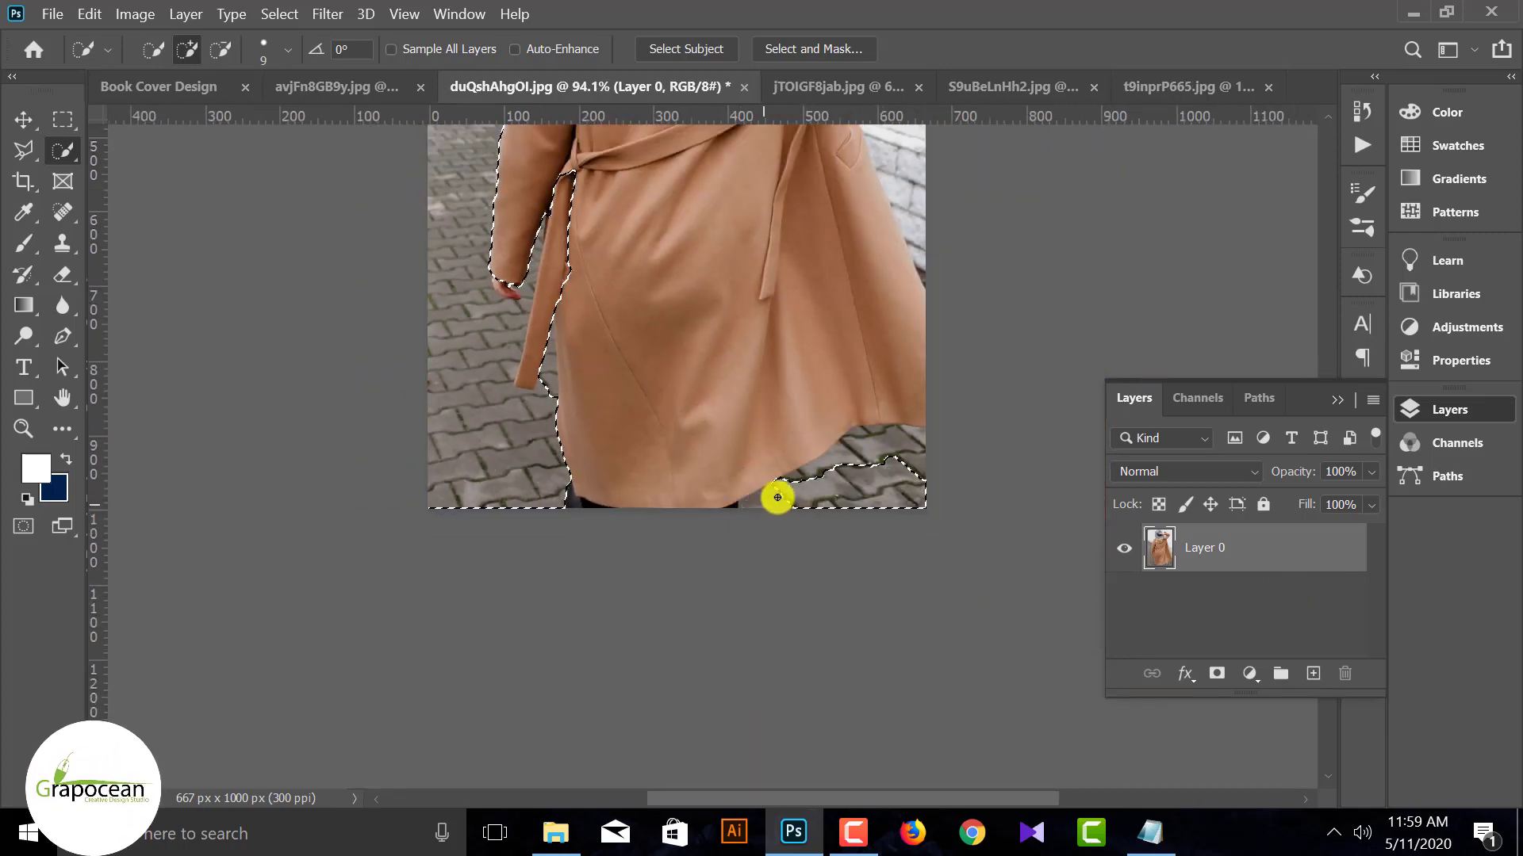
{"action": "mouse_move", "coordinate": [777, 497]}
{"action": "left_mouse_down"}
{"action": "mouse_move", "coordinate": [906, 441]}
{"action": "mouse_move", "coordinate": [804, 478]}
{"action": "mouse_move", "coordinate": [865, 473]}
{"action": "mouse_move", "coordinate": [882, 457]}
{"action": "mouse_move", "coordinate": [833, 482]}
{"action": "mouse_move", "coordinate": [878, 432]}
{"action": "mouse_move", "coordinate": [940, 429]}
{"action": "mouse_move", "coordinate": [736, 502]}
{"action": "left_mouse_up"}
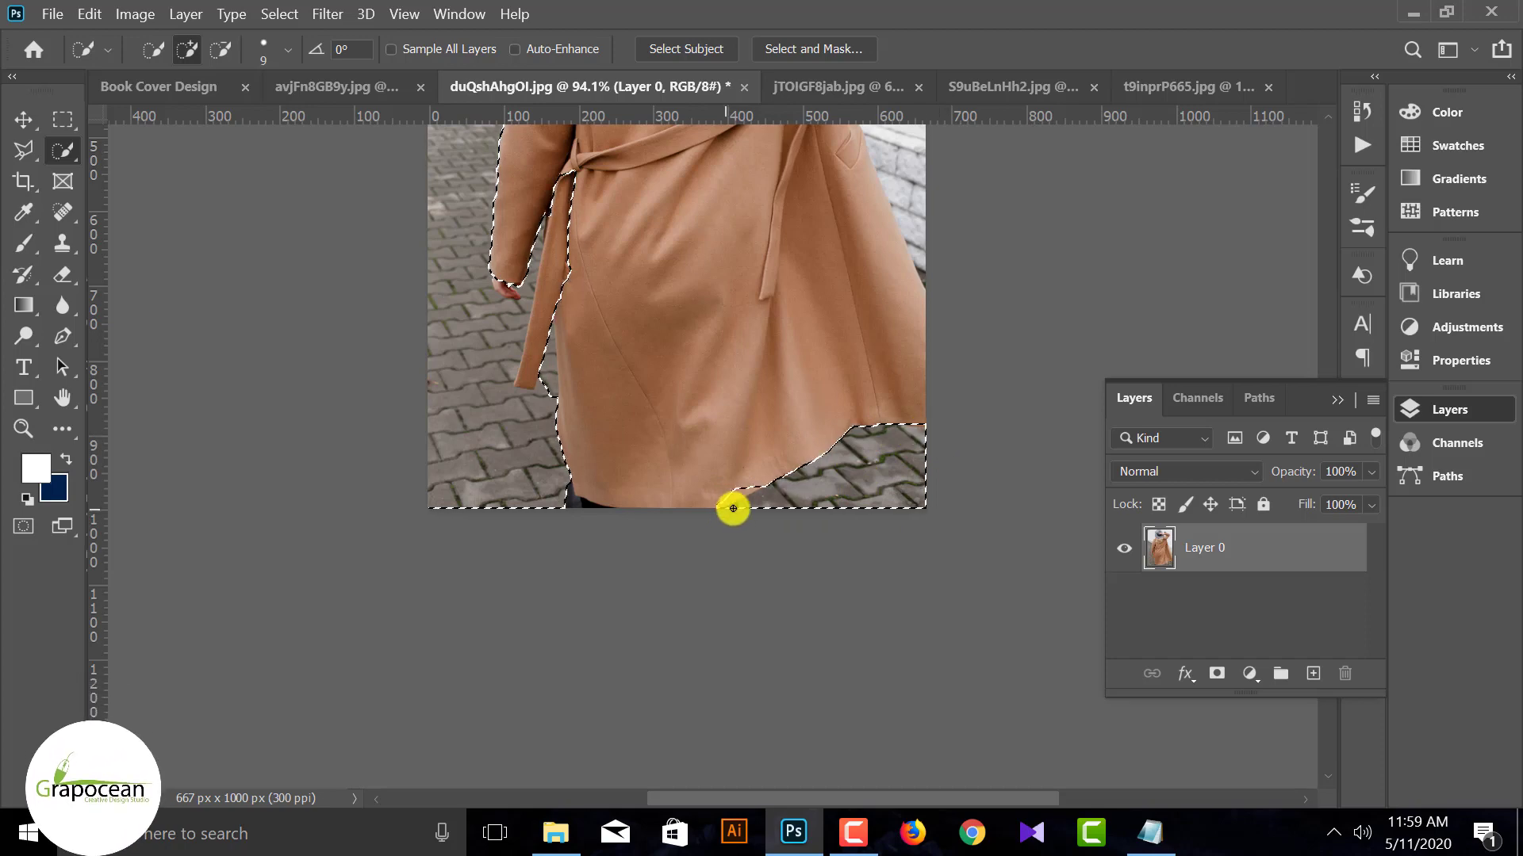
{"action": "scroll", "coordinate": [925, 360], "scroll_direction": "up", "scroll_amount": 8}
{"action": "mouse_move", "coordinate": [904, 333]}
{"action": "left_mouse_down"}
{"action": "mouse_move", "coordinate": [907, 183]}
{"action": "mouse_move", "coordinate": [876, 367]}
{"action": "left_mouse_up"}
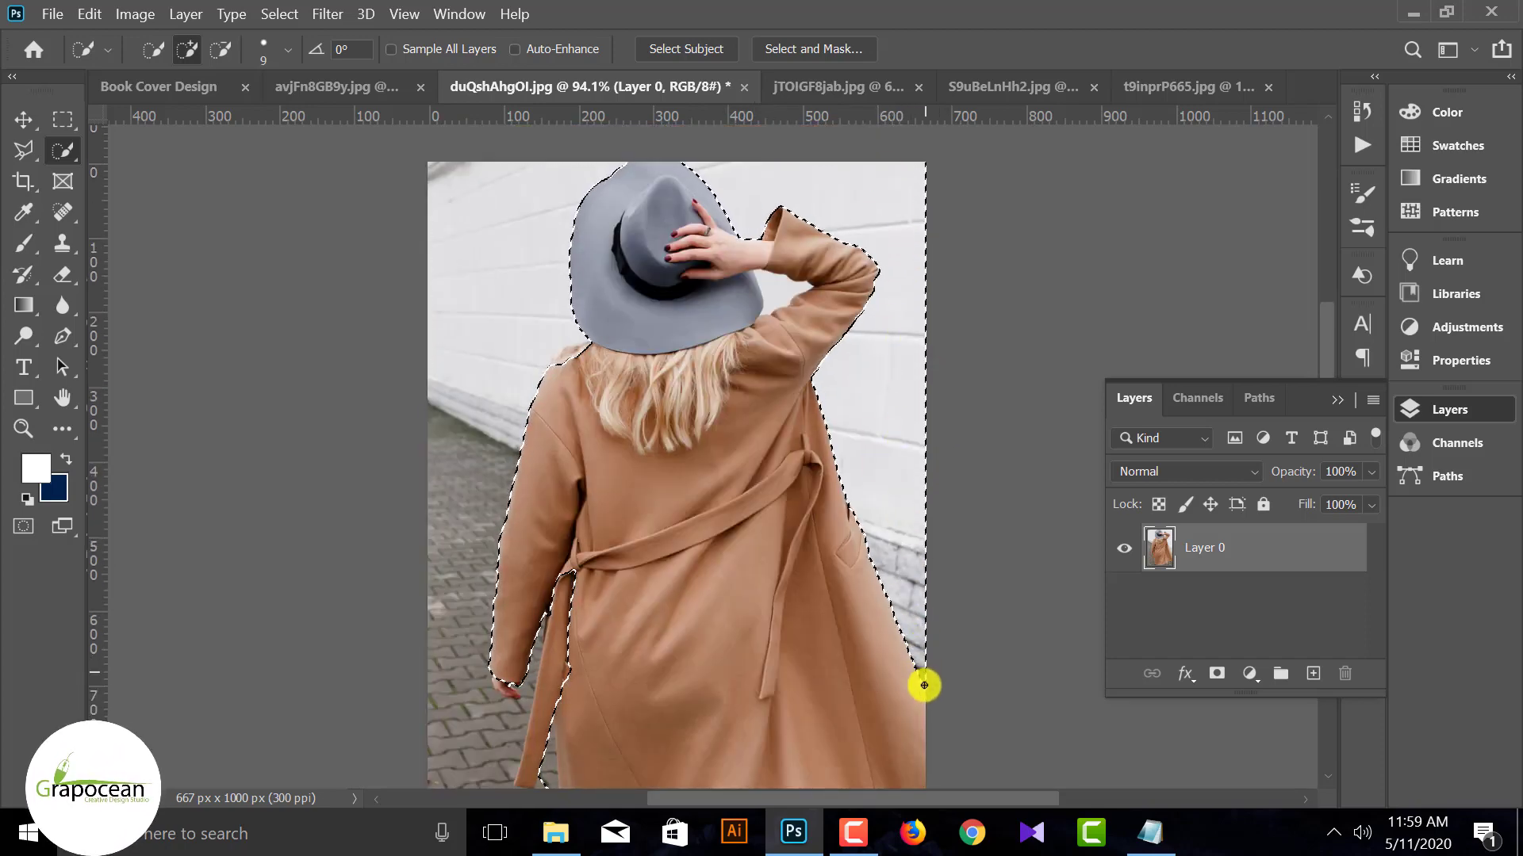
Subtract the hair and shoulder area beneath the hat brim from the background selection.
{"action": "scroll", "coordinate": [616, 341], "scroll_direction": "up", "scroll_amount": 3}
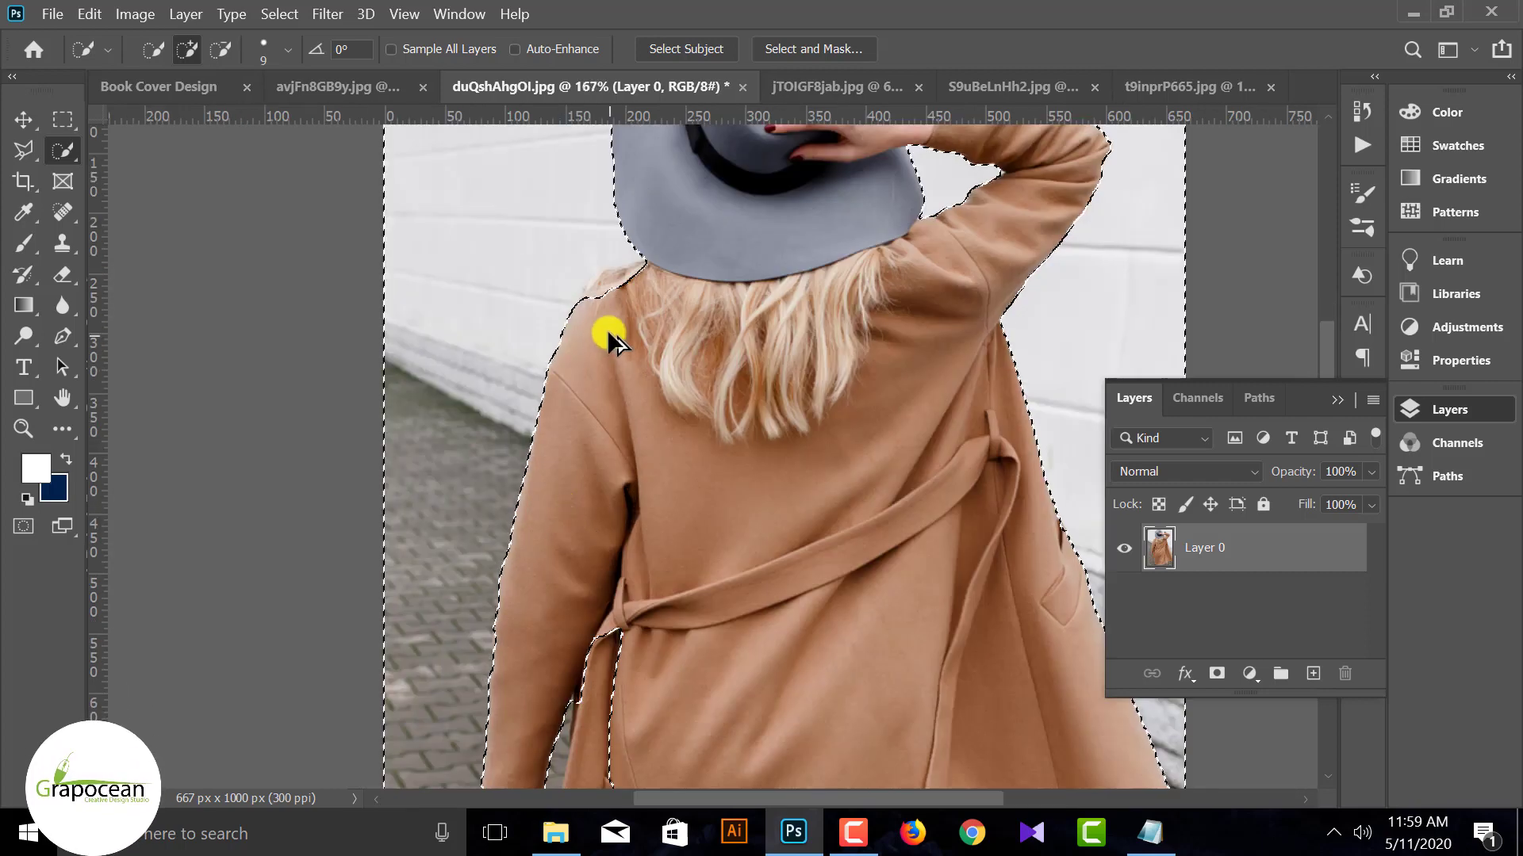
{"action": "scroll", "coordinate": [607, 337], "scroll_direction": "up", "scroll_amount": 4}
{"action": "mouse_move", "coordinate": [547, 299]}
{"action": "left_mouse_down"}
{"action": "mouse_move", "coordinate": [583, 251]}
{"action": "mouse_move", "coordinate": [653, 239]}
{"action": "mouse_move", "coordinate": [714, 186]}
{"action": "mouse_move", "coordinate": [542, 284]}
{"action": "mouse_move", "coordinate": [571, 252]}
{"action": "left_mouse_up"}
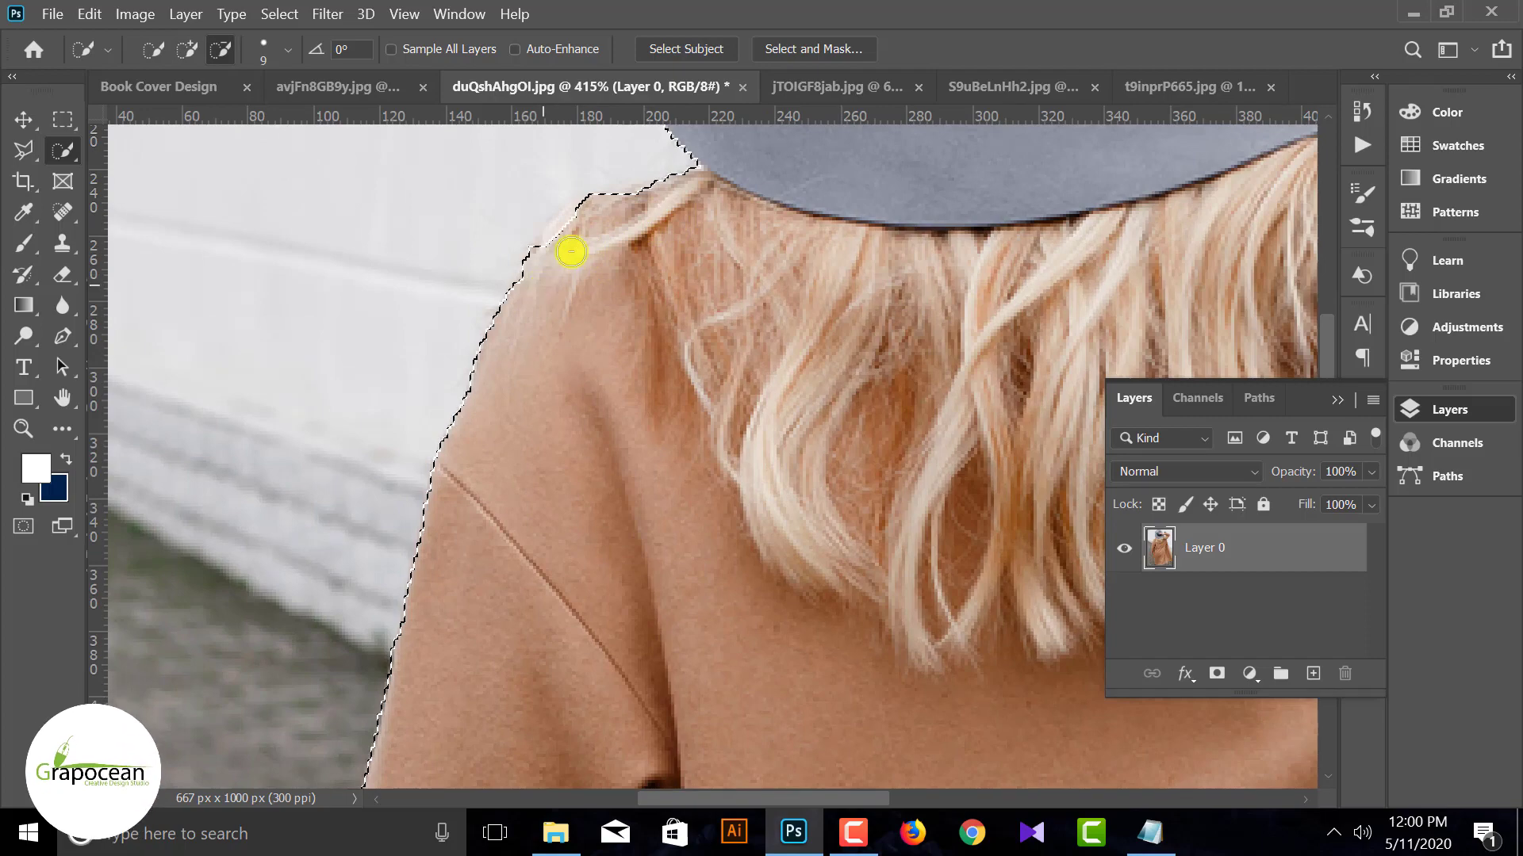
Subtract the upper part of the hanging belt end, from the knot downward, from the background selection.
{"action": "scroll", "coordinate": [539, 476], "scroll_direction": "down", "scroll_amount": 2}
{"action": "scroll", "coordinate": [544, 499], "scroll_direction": "down", "scroll_amount": 4}
{"action": "scroll", "coordinate": [544, 585], "scroll_direction": "down", "scroll_amount": 6}
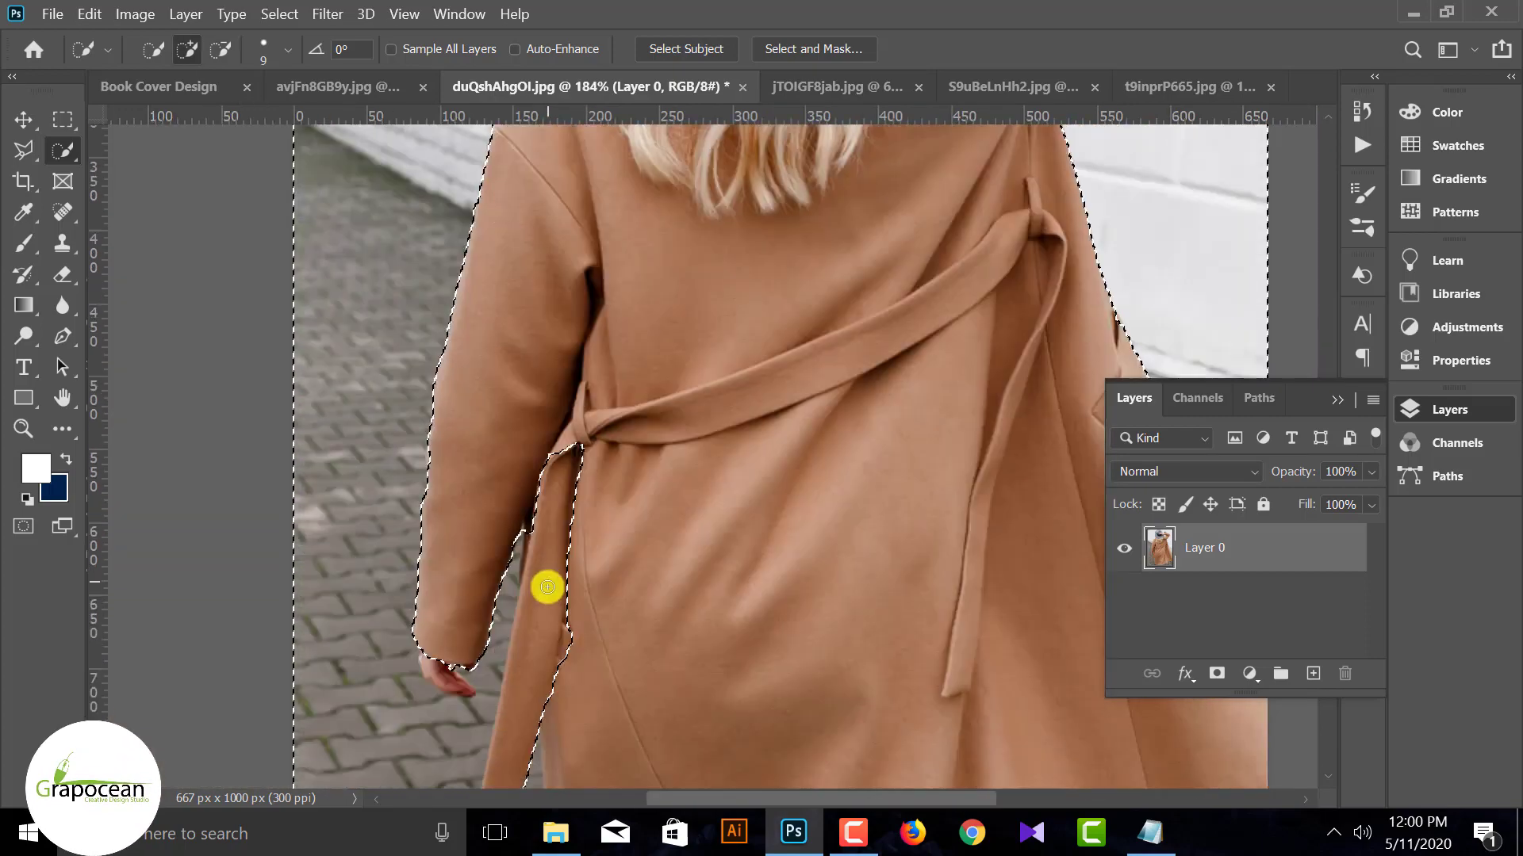
{"action": "scroll", "coordinate": [569, 397], "scroll_direction": "up", "scroll_amount": 4}
{"action": "scroll", "coordinate": [590, 234], "scroll_direction": "up", "scroll_amount": 4}
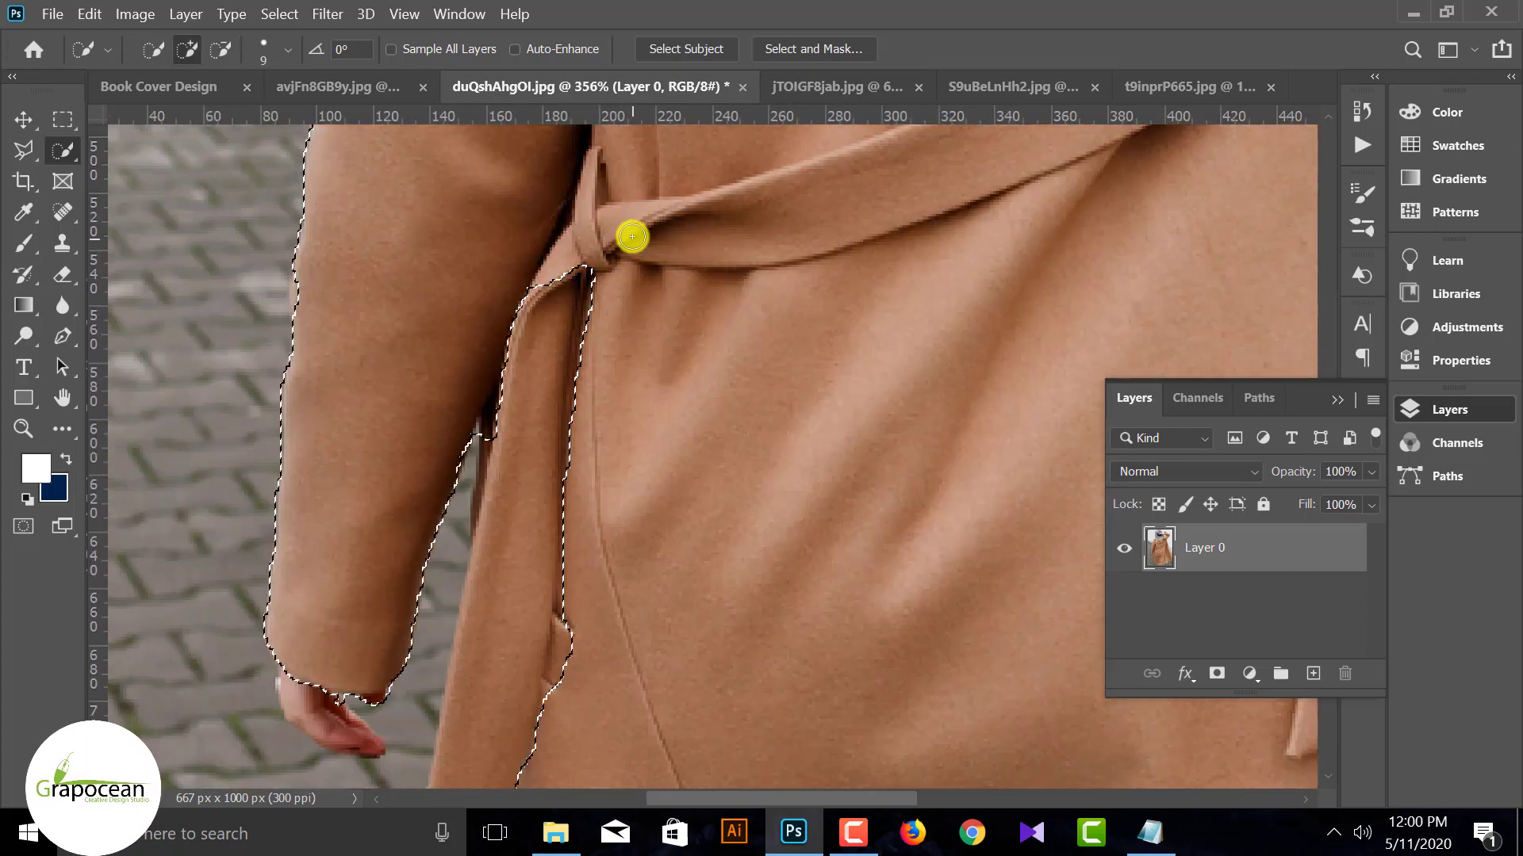
{"action": "left_click", "coordinate": [632, 226], "text": "alt"}
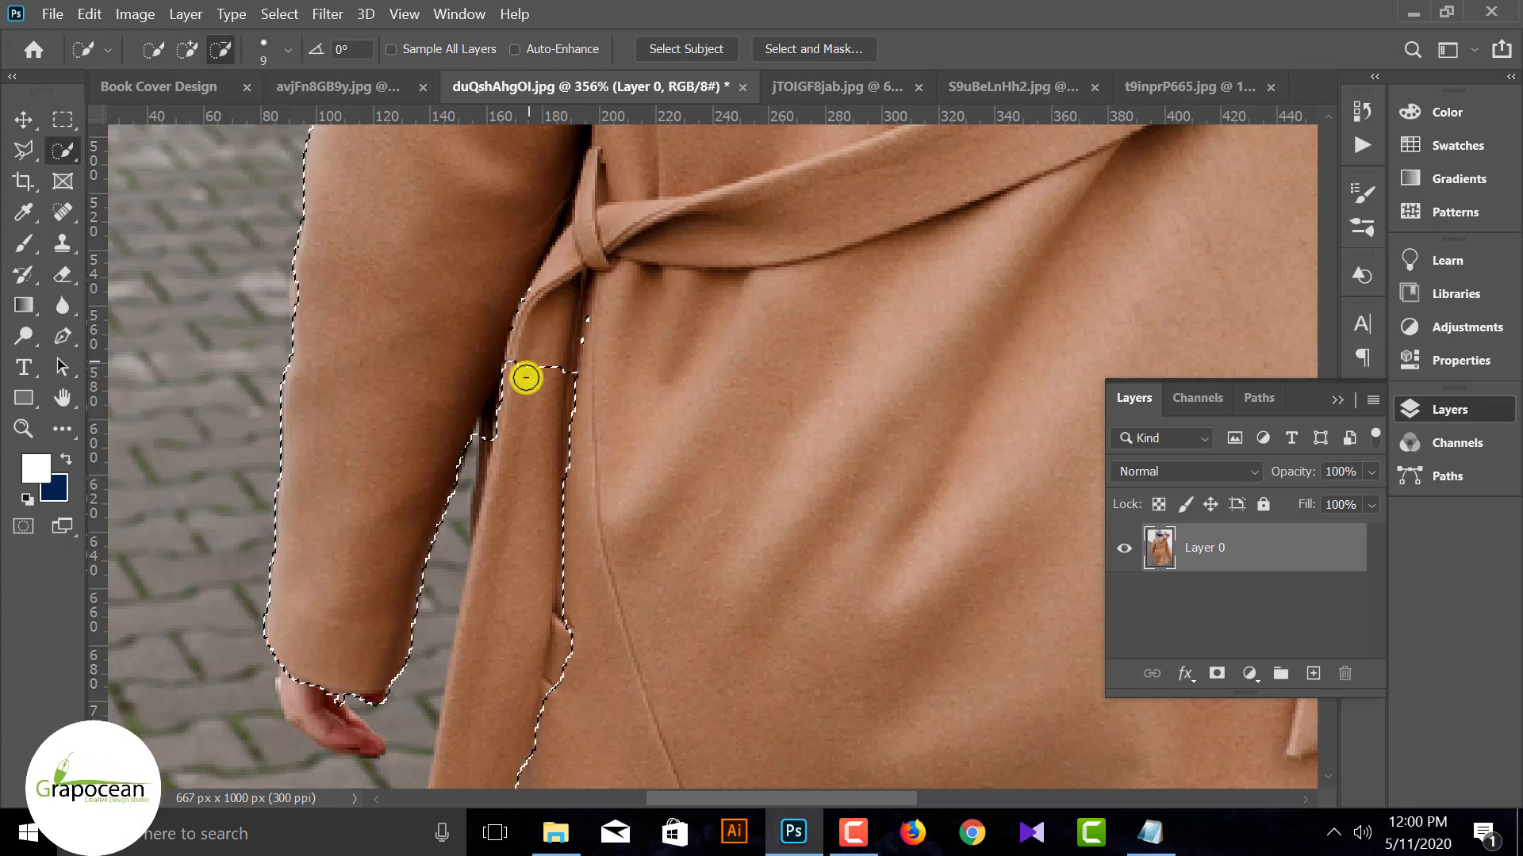
{"action": "left_click_drag", "start_coordinate": [533, 692], "coordinate": [582, 300]}
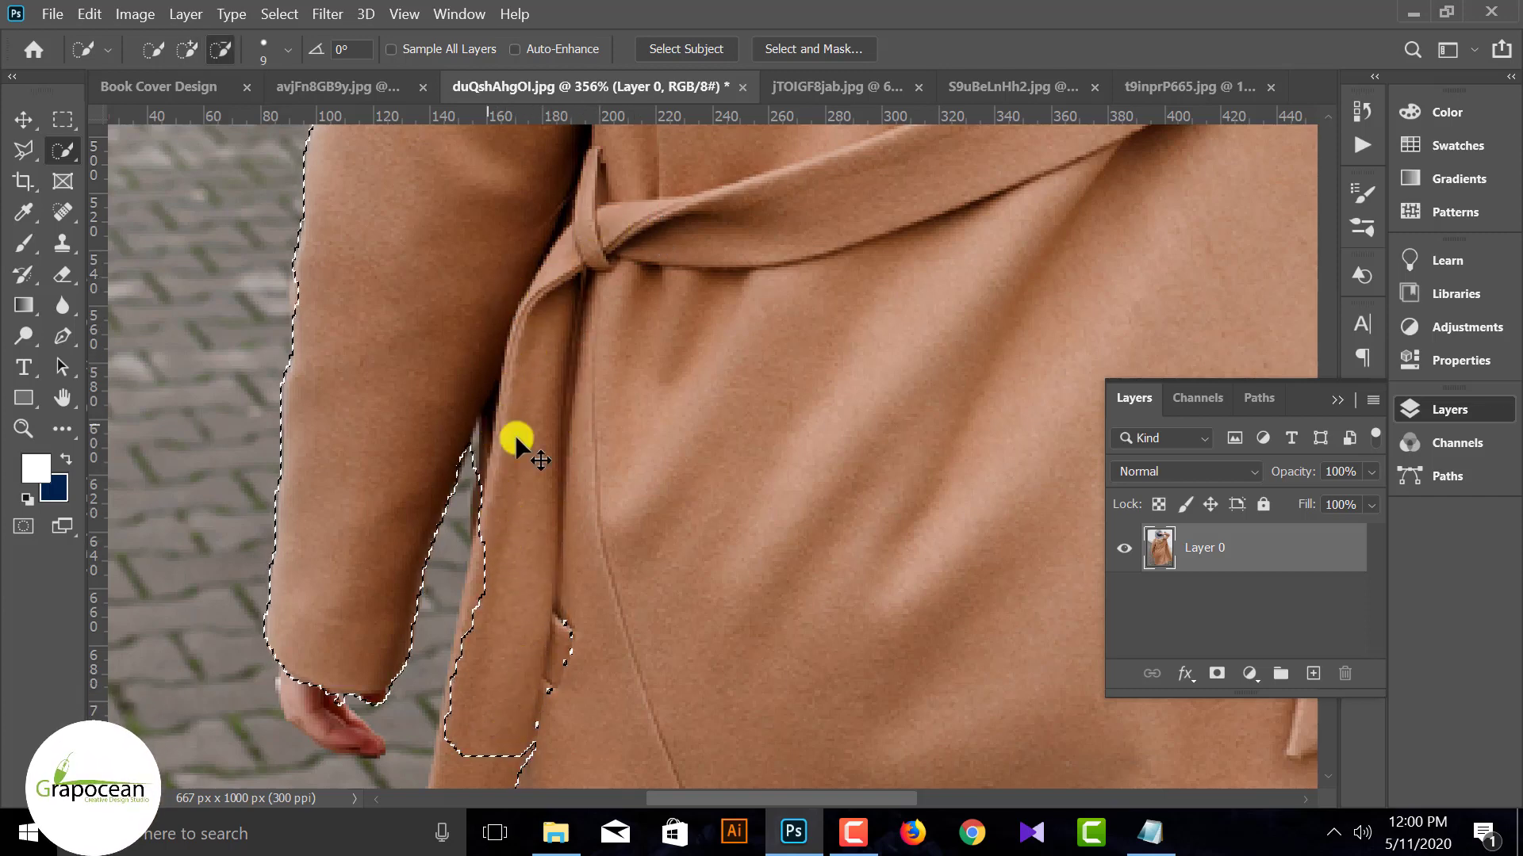
{"action": "mouse_move", "coordinate": [516, 435]}
{"action": "left_mouse_down"}
{"action": "mouse_move", "coordinate": [544, 363]}
{"action": "mouse_move", "coordinate": [538, 266]}
{"action": "mouse_move", "coordinate": [544, 291]}
{"action": "mouse_move", "coordinate": [533, 330]}
{"action": "mouse_move", "coordinate": [526, 265]}
{"action": "left_mouse_up"}
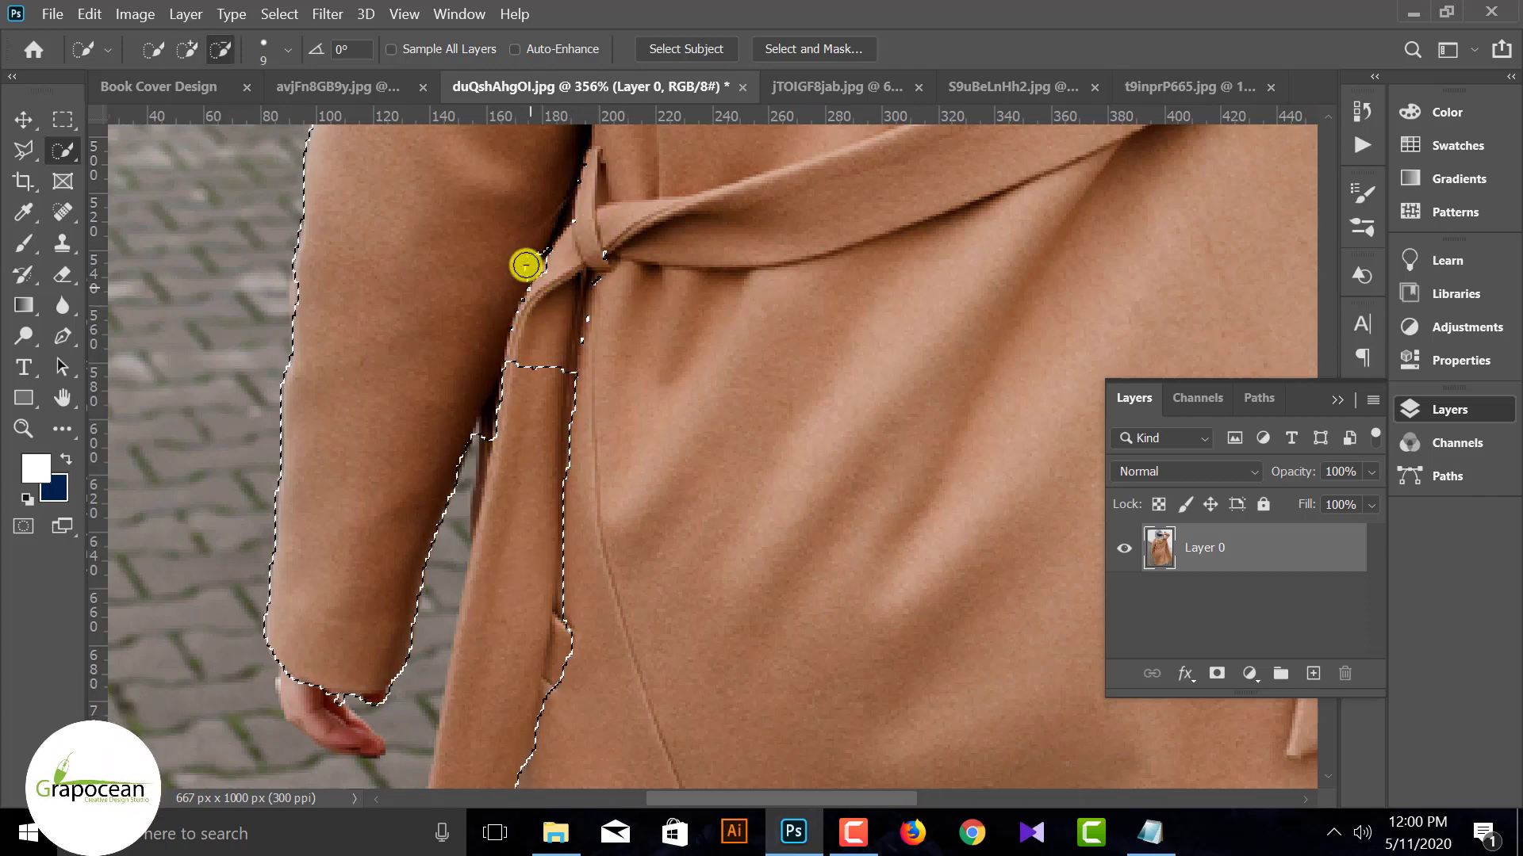
{"action": "mouse_move", "coordinate": [577, 441]}
{"action": "left_mouse_down", "text": "alt"}
{"action": "mouse_move", "coordinate": [528, 592]}
{"action": "mouse_move", "coordinate": [523, 724]}
{"action": "left_mouse_up", "text": "alt"}
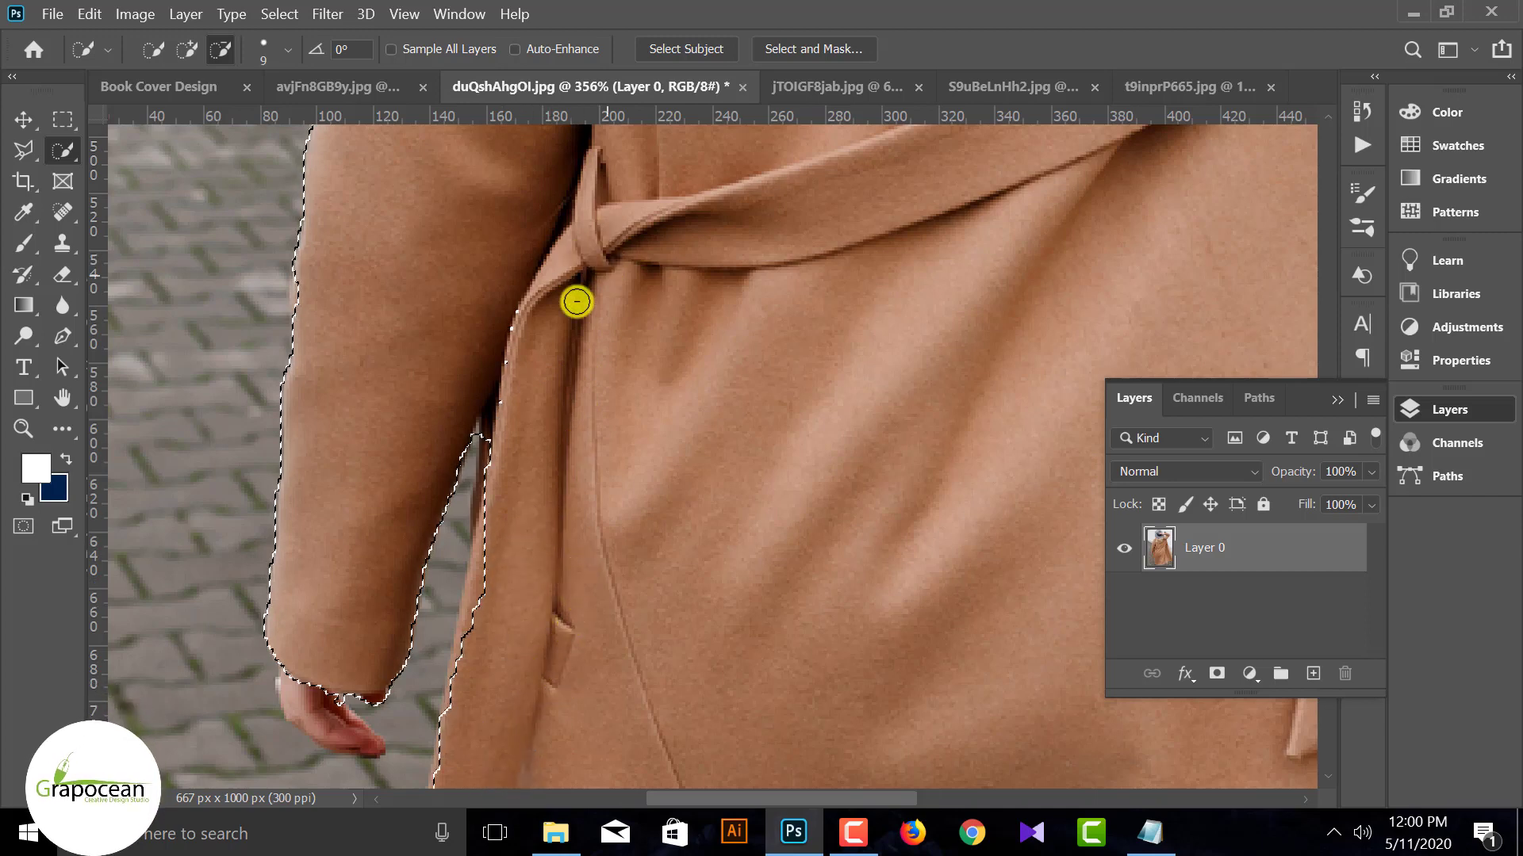
{"action": "mouse_move", "coordinate": [576, 302]}
{"action": "left_mouse_down", "text": "alt"}
{"action": "mouse_move", "coordinate": [502, 342]}
{"action": "mouse_move", "coordinate": [502, 510]}
{"action": "left_mouse_up", "text": "alt"}
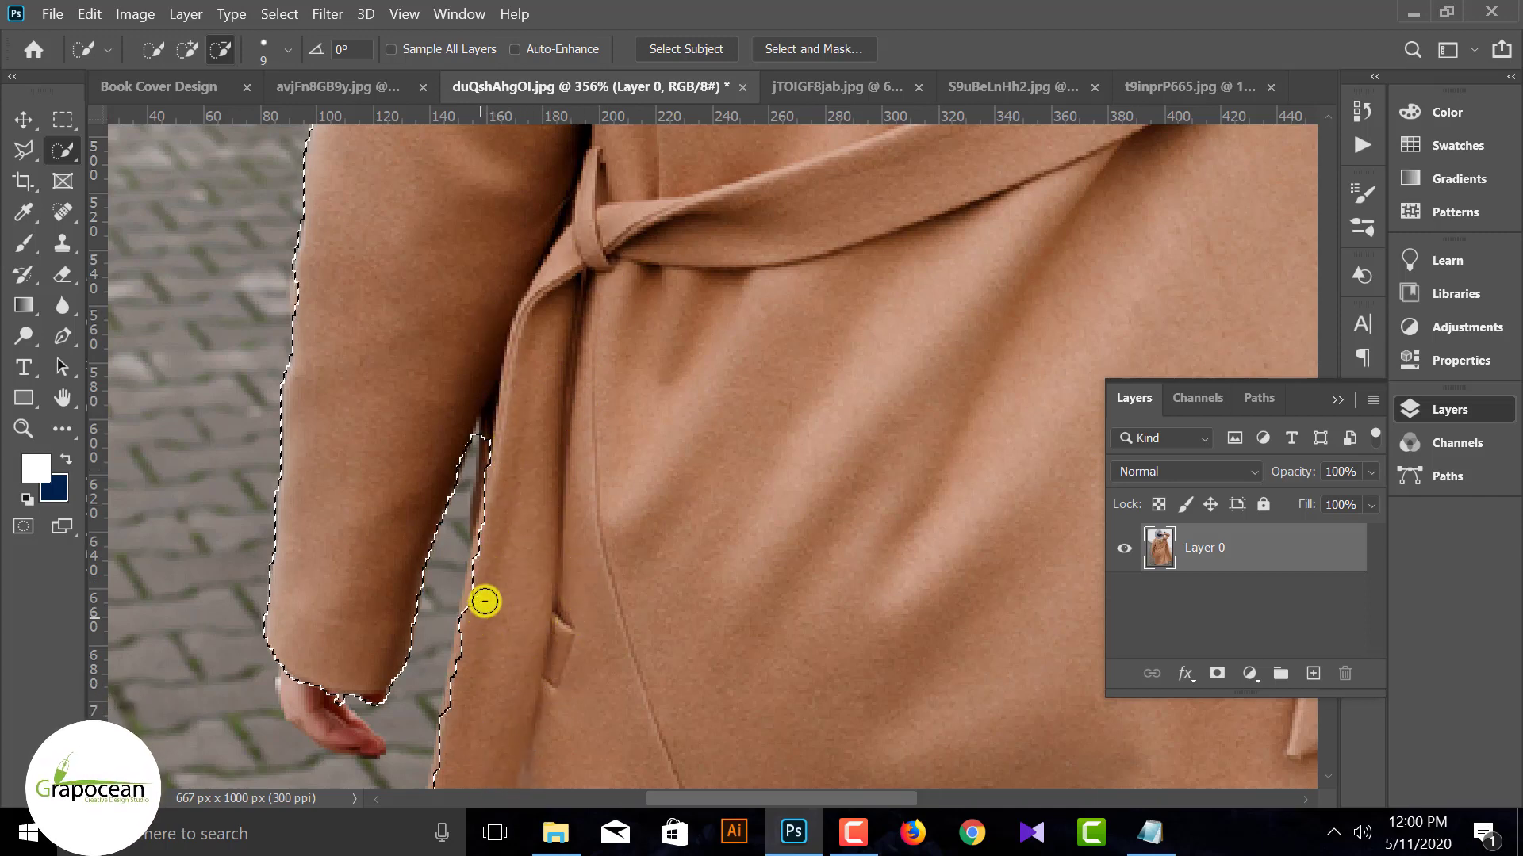
Subtract the lower part of the hanging belt end from the background selection and tidy its edge beside the sleeve.
{"action": "scroll", "coordinate": [540, 465], "scroll_direction": "down", "scroll_amount": 3}
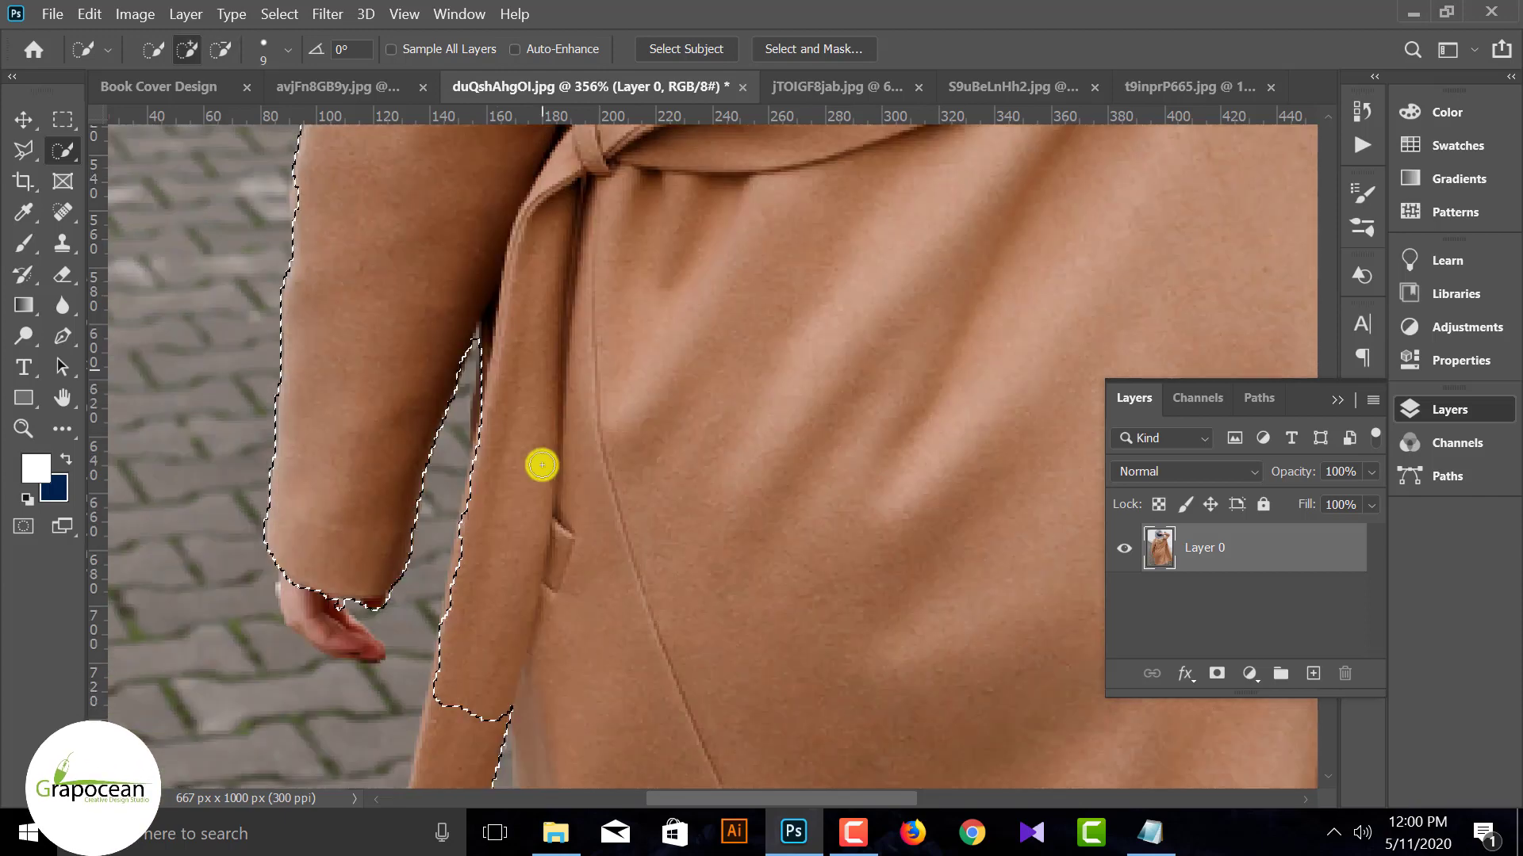
{"action": "scroll", "coordinate": [533, 529], "scroll_direction": "up", "scroll_amount": 1}
{"action": "scroll", "coordinate": [533, 529], "scroll_direction": "down", "scroll_amount": 3}
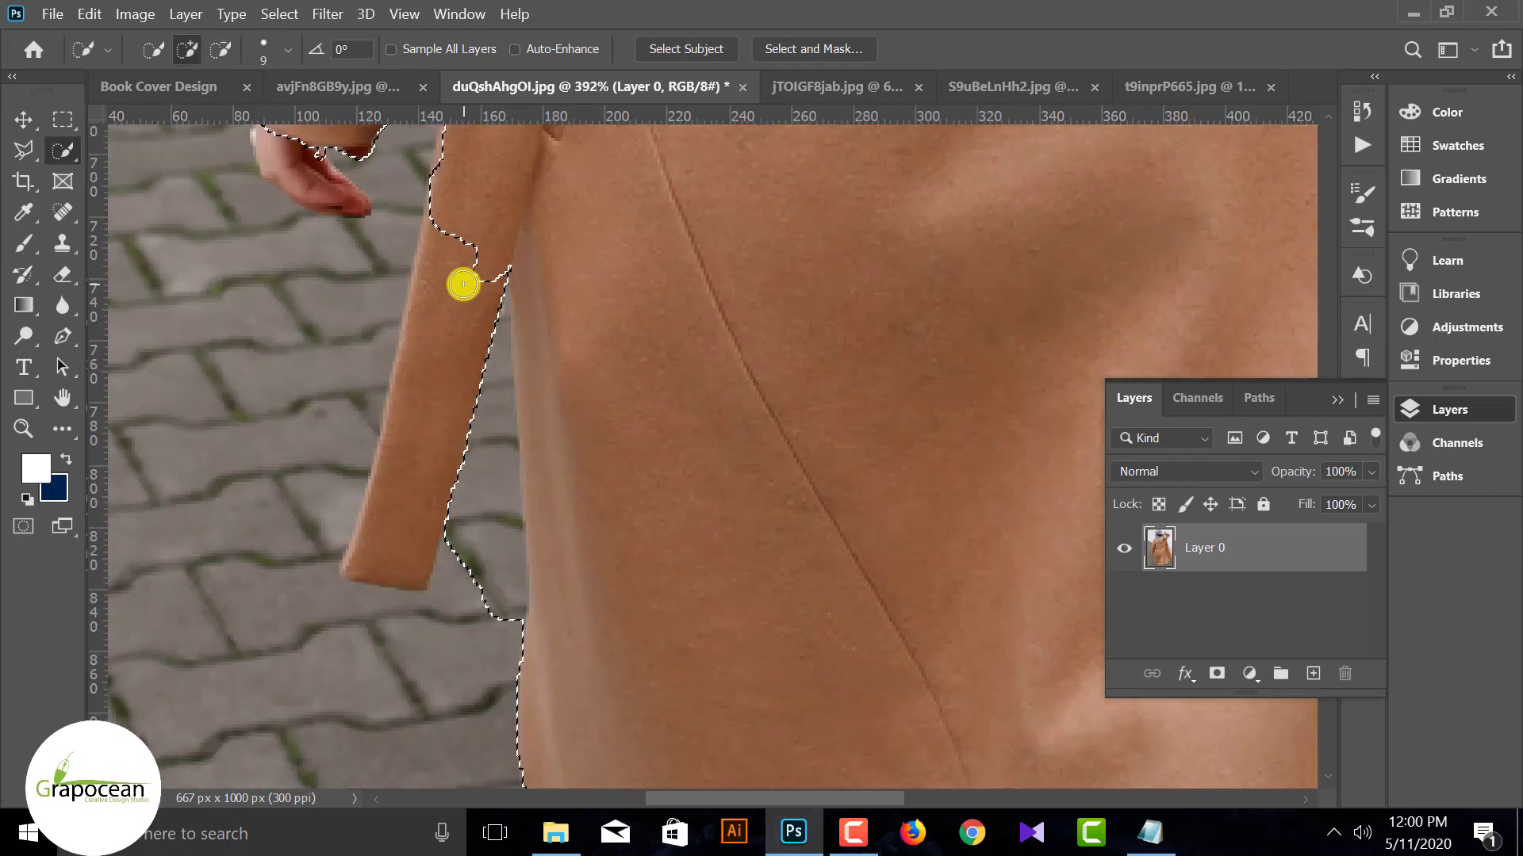
{"action": "left_click_drag", "start_coordinate": [482, 234], "coordinate": [443, 328]}
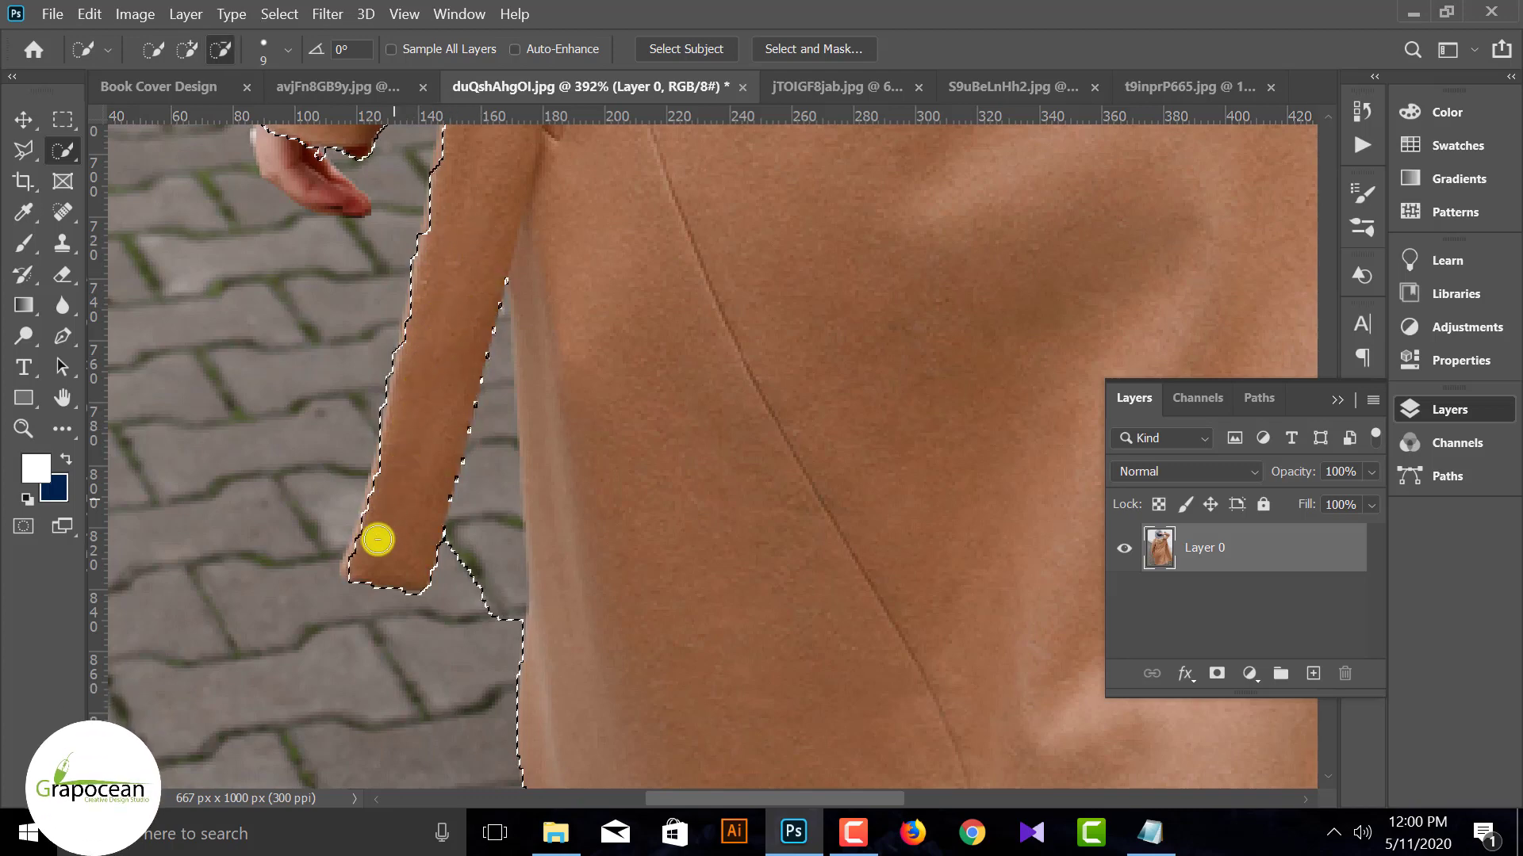
{"action": "mouse_move", "coordinate": [450, 491]}
{"action": "left_mouse_down"}
{"action": "mouse_move", "coordinate": [486, 353]}
{"action": "mouse_move", "coordinate": [479, 231]}
{"action": "left_mouse_up"}
{"action": "scroll", "coordinate": [456, 292], "scroll_direction": "up", "scroll_amount": 3}
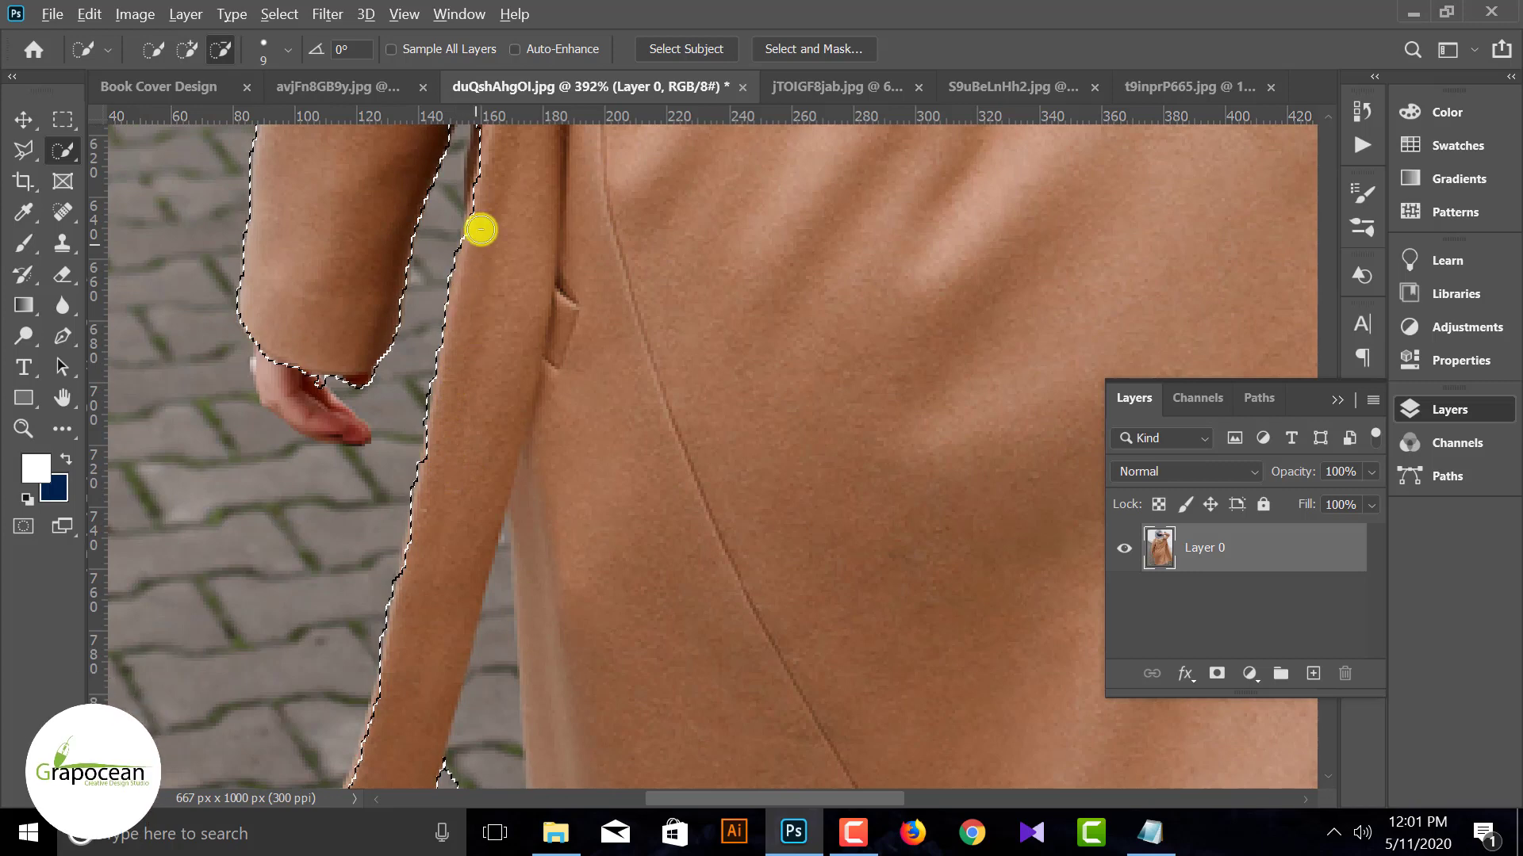
{"action": "scroll", "coordinate": [484, 208], "scroll_direction": "up", "scroll_amount": 3}
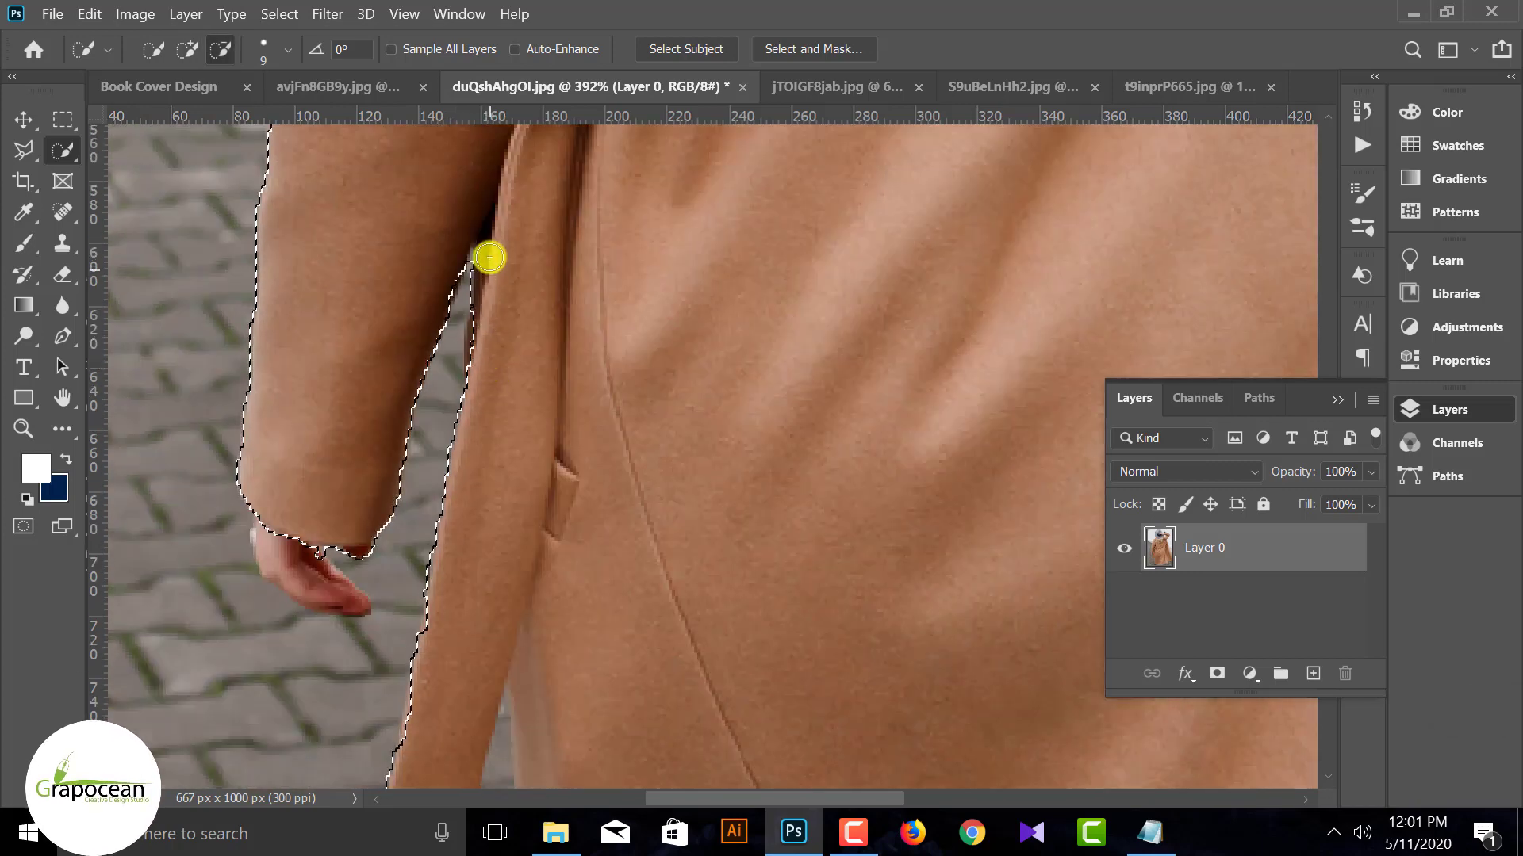
Add the narrow pavement gap between the hanging belt end and the coat to the selection with the Polygonal Lasso tool.
{"action": "scroll", "coordinate": [503, 398], "scroll_direction": "down", "scroll_amount": 10}
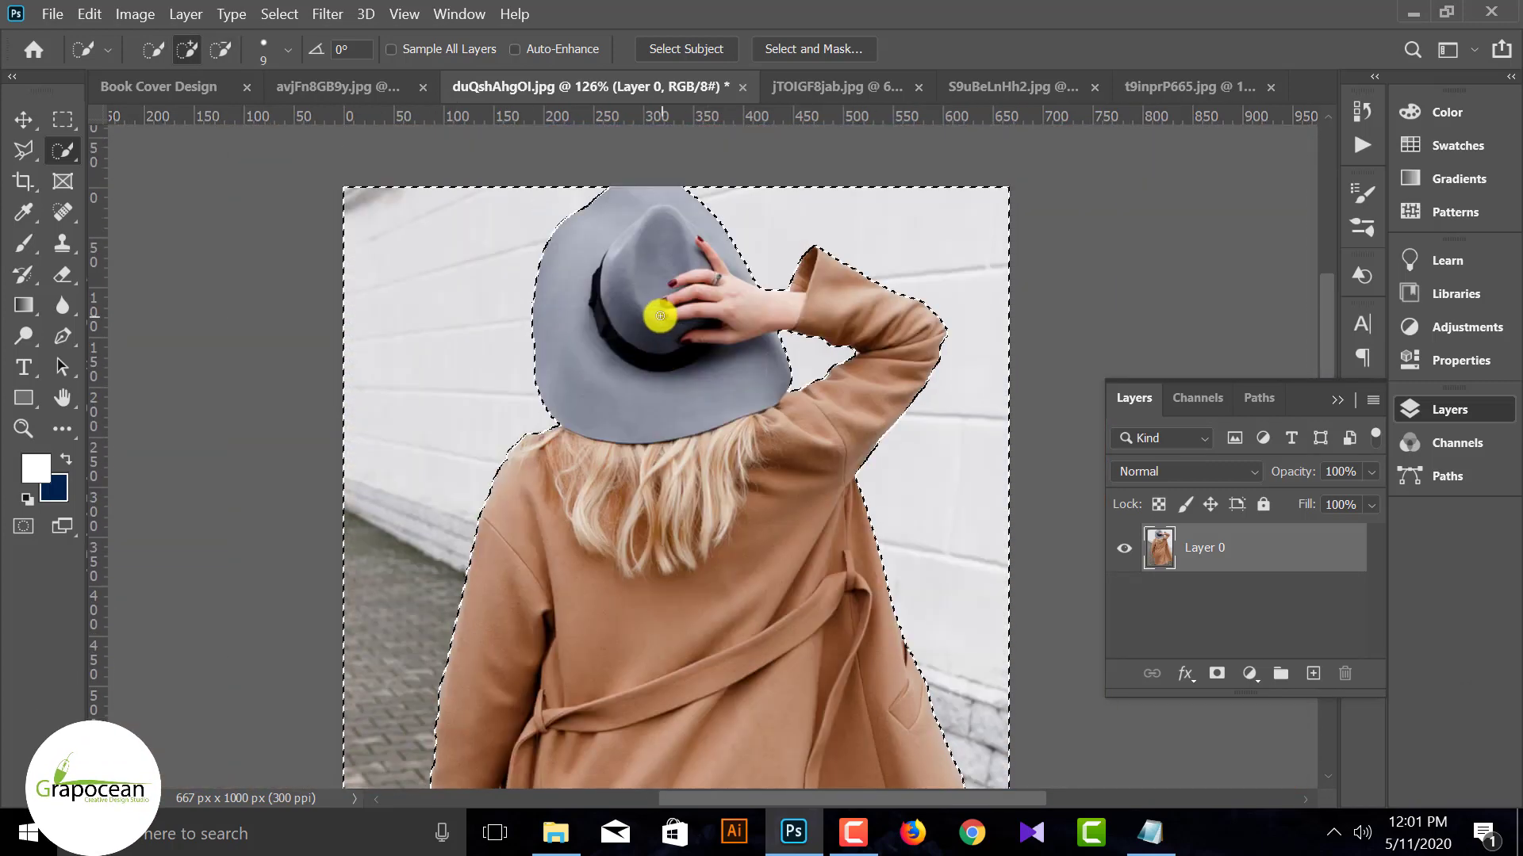
{"action": "scroll", "coordinate": [714, 402], "scroll_direction": "down", "scroll_amount": 1}
{"action": "scroll", "coordinate": [564, 486], "scroll_direction": "up", "scroll_amount": 4}
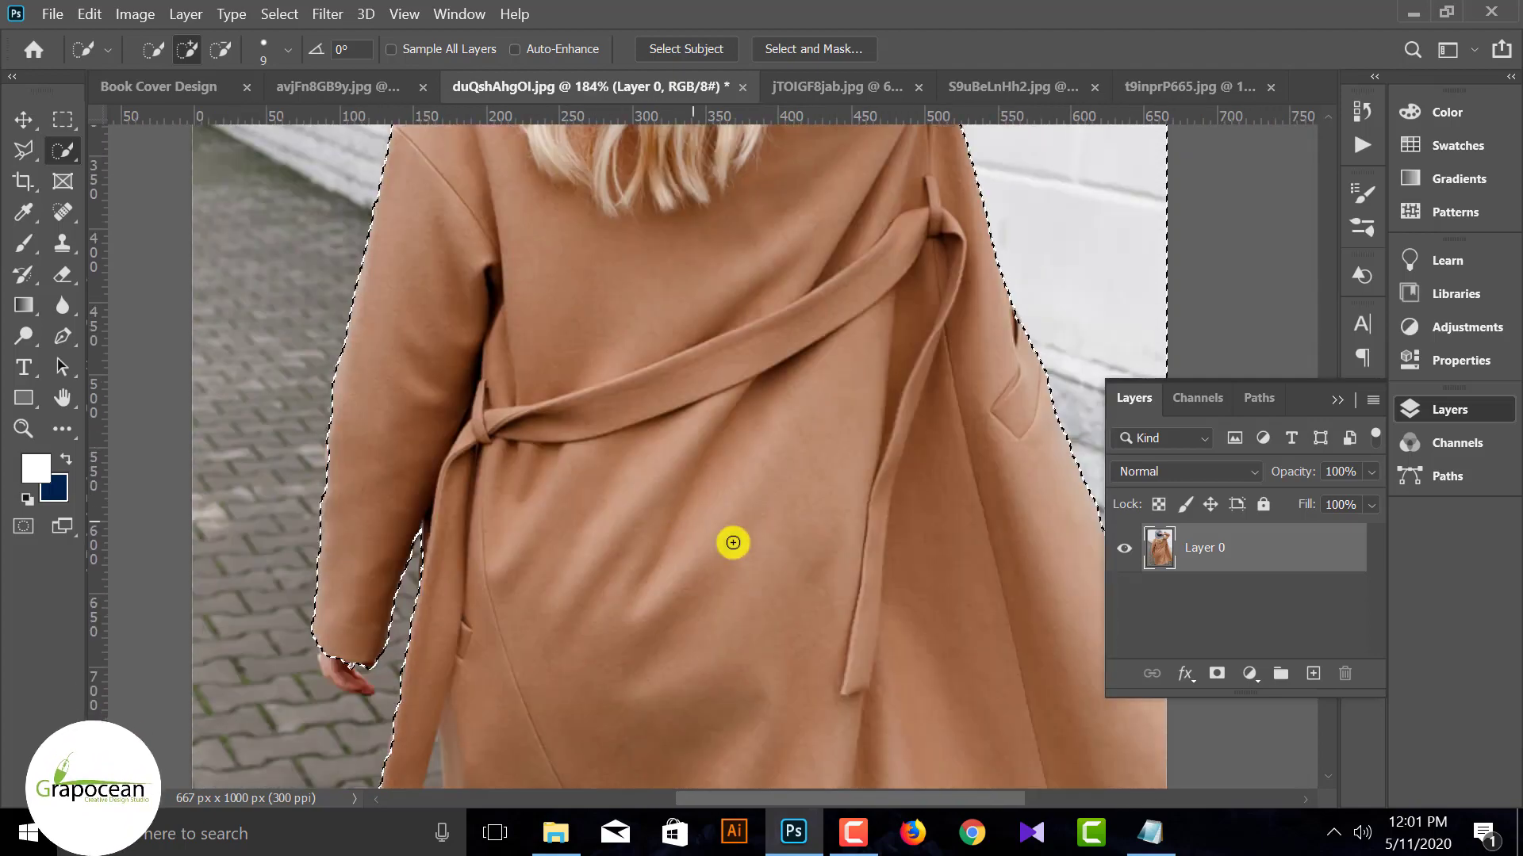
{"action": "scroll", "coordinate": [733, 543], "scroll_direction": "down", "scroll_amount": 4}
{"action": "scroll", "coordinate": [393, 635], "scroll_direction": "up", "scroll_amount": 12}
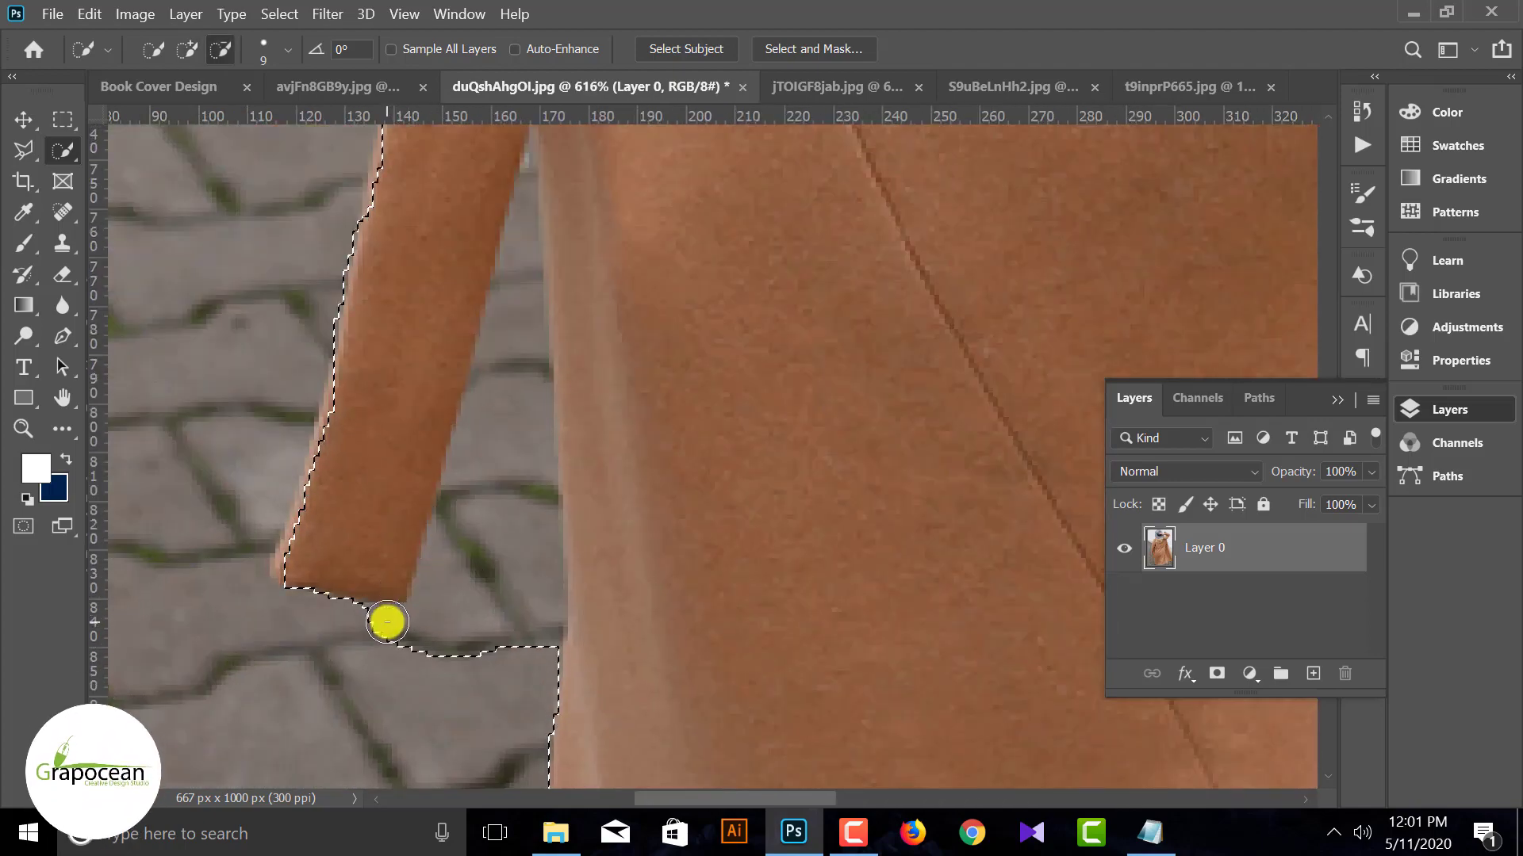
{"action": "right_click", "coordinate": [54, 156]}
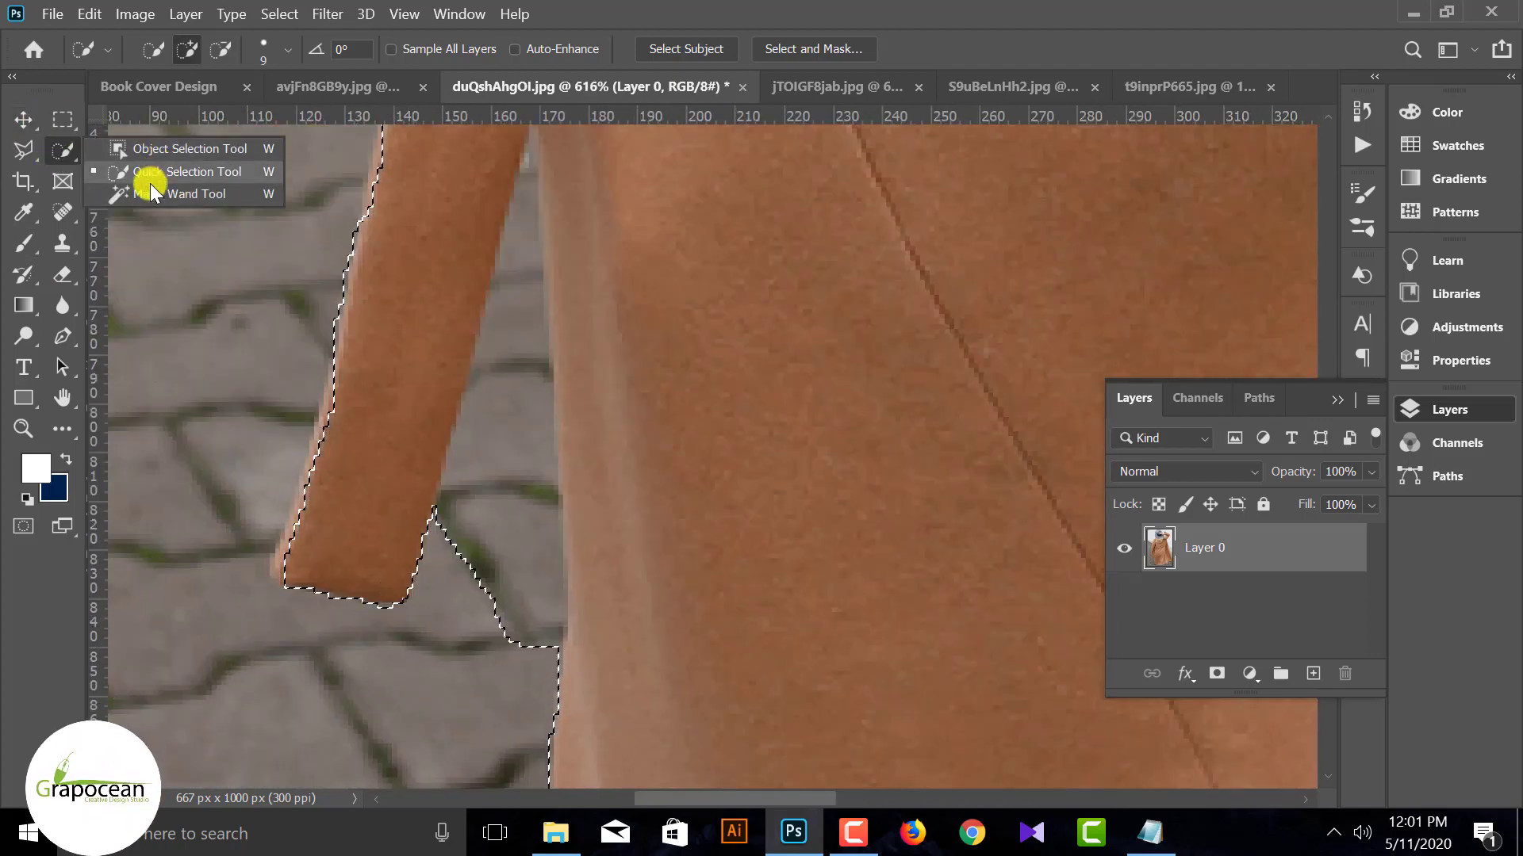
{"action": "left_click", "coordinate": [29, 182]}
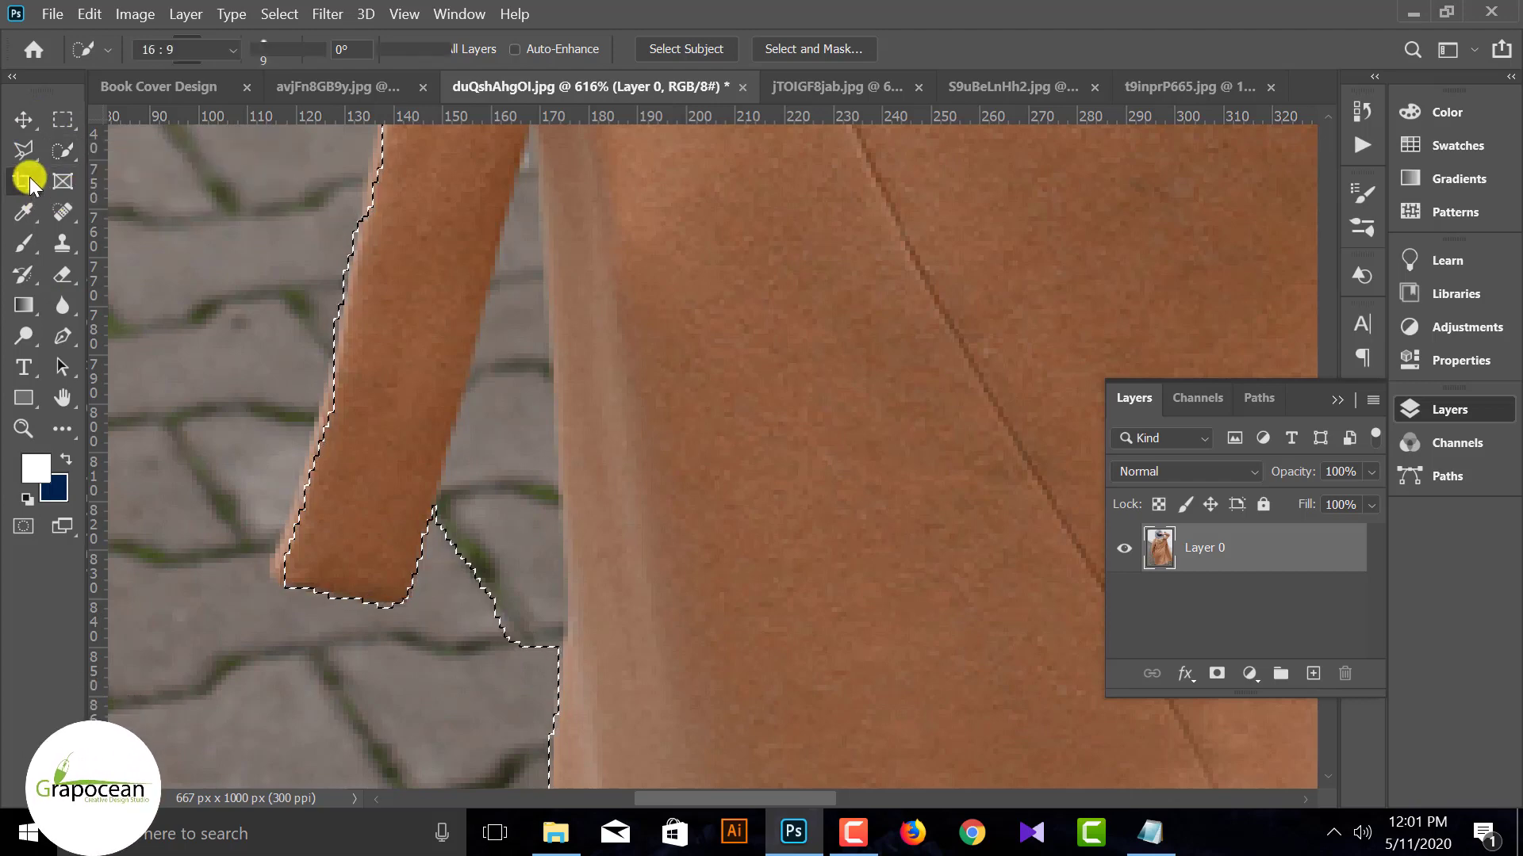
{"action": "right_click", "coordinate": [24, 149]}
{"action": "left_click", "coordinate": [111, 173]}
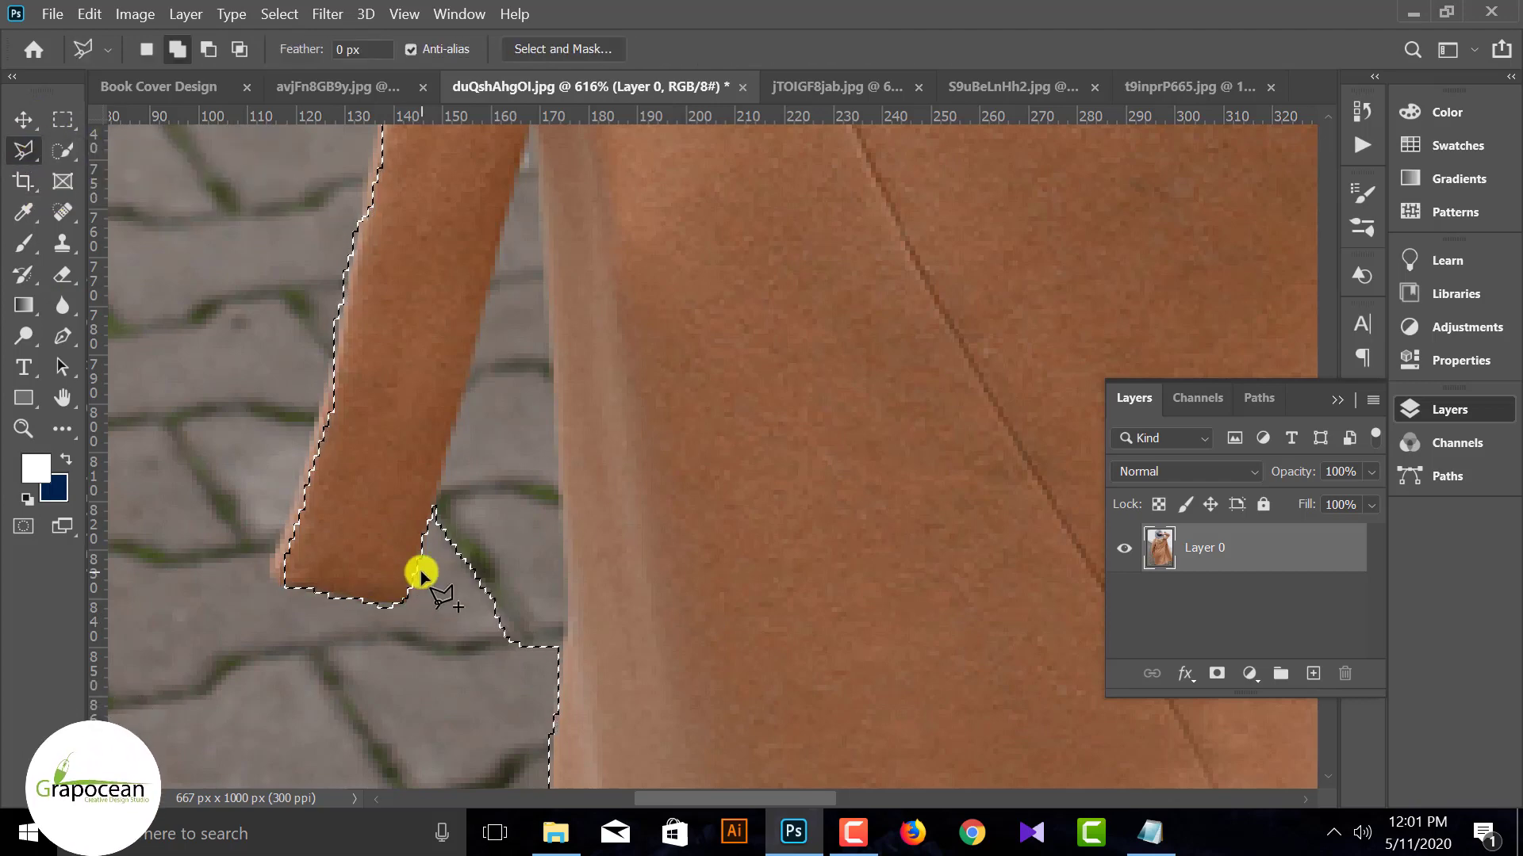
{"action": "scroll", "coordinate": [468, 515], "scroll_direction": "up", "scroll_amount": 5}
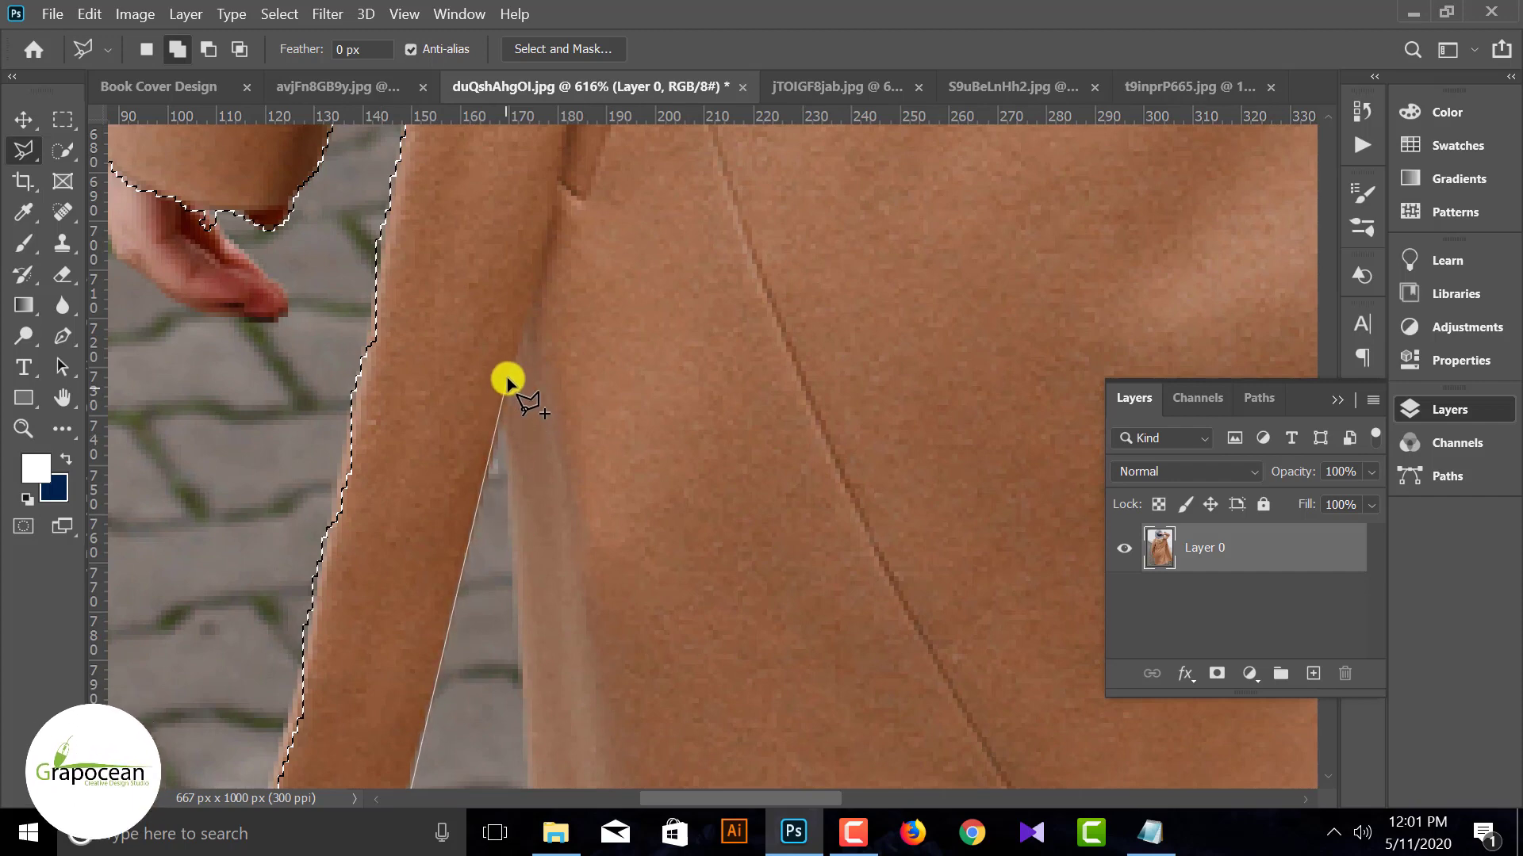
{"action": "scroll", "coordinate": [533, 561], "scroll_direction": "down", "scroll_amount": 7}
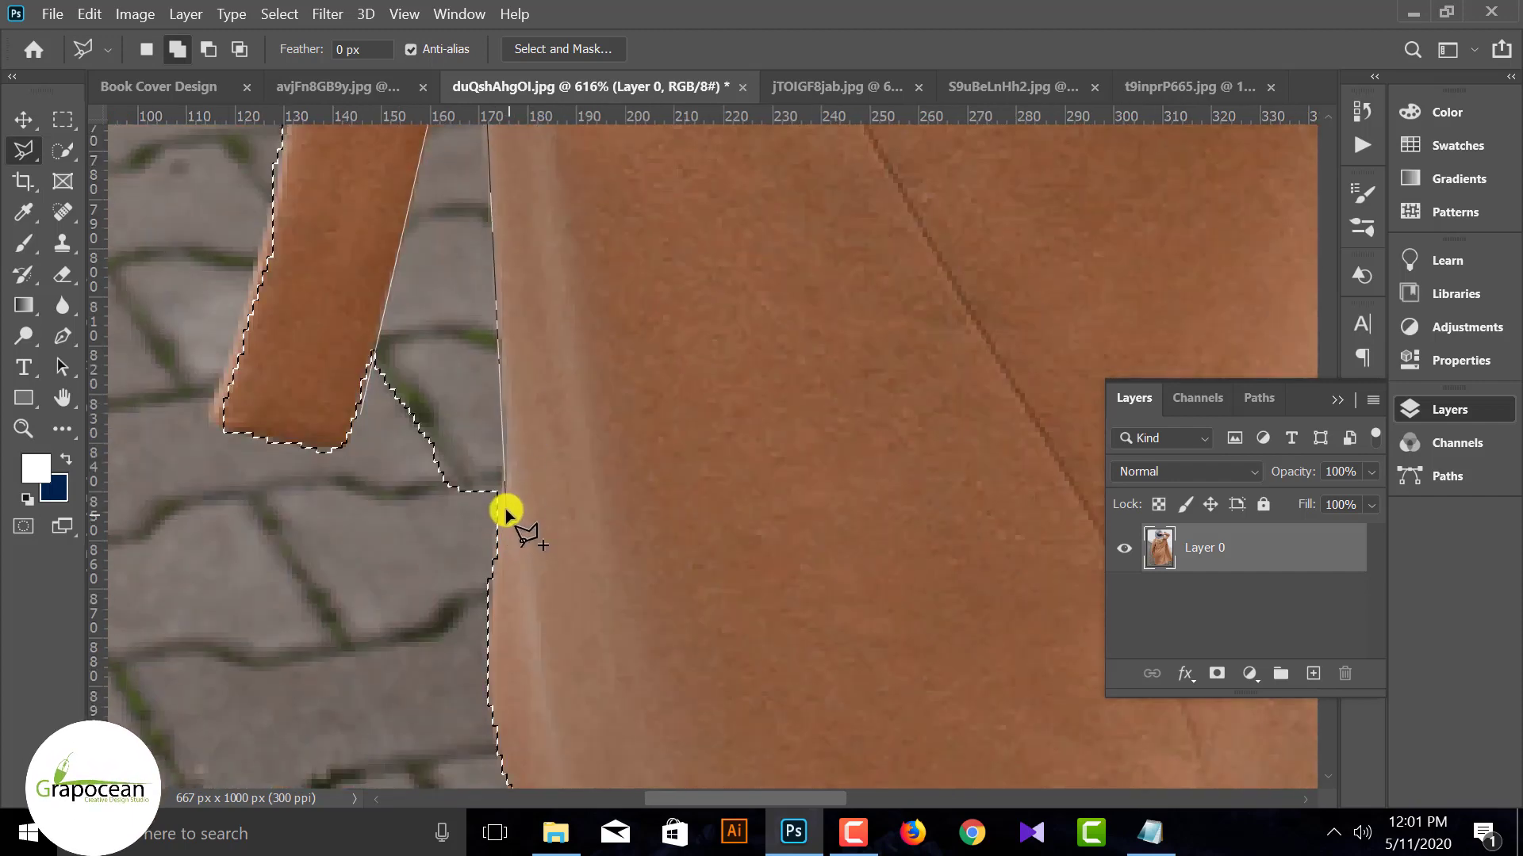
{"action": "left_click", "coordinate": [360, 413]}
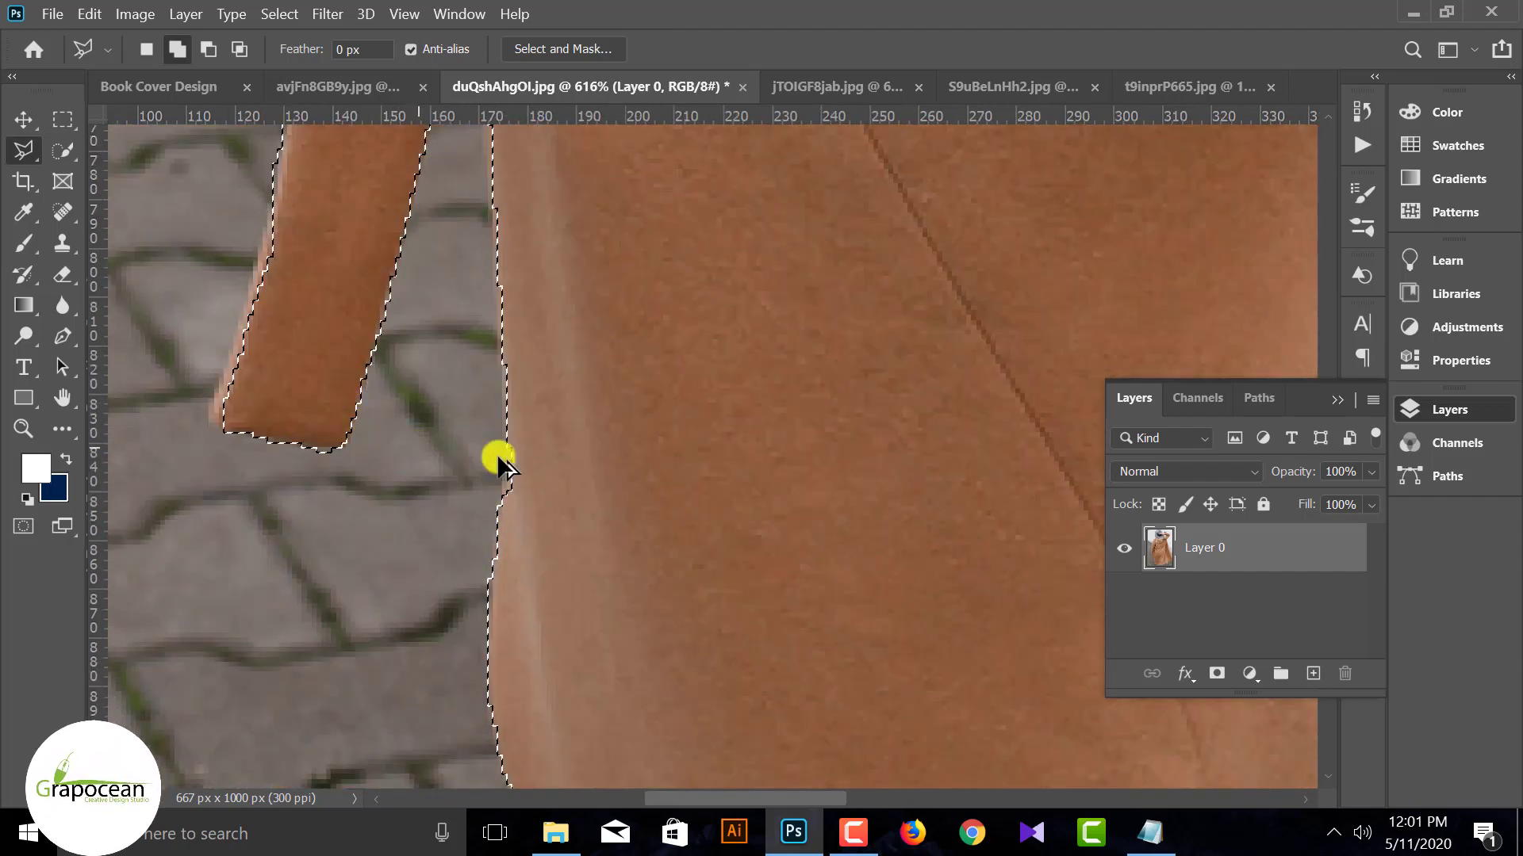
Subtract the hand hanging below the sleeve from the background selection with the Lasso tool.
{"action": "scroll", "coordinate": [600, 475], "scroll_direction": "down", "scroll_amount": 7}
{"action": "scroll", "coordinate": [582, 459], "scroll_direction": "down", "scroll_amount": 5}
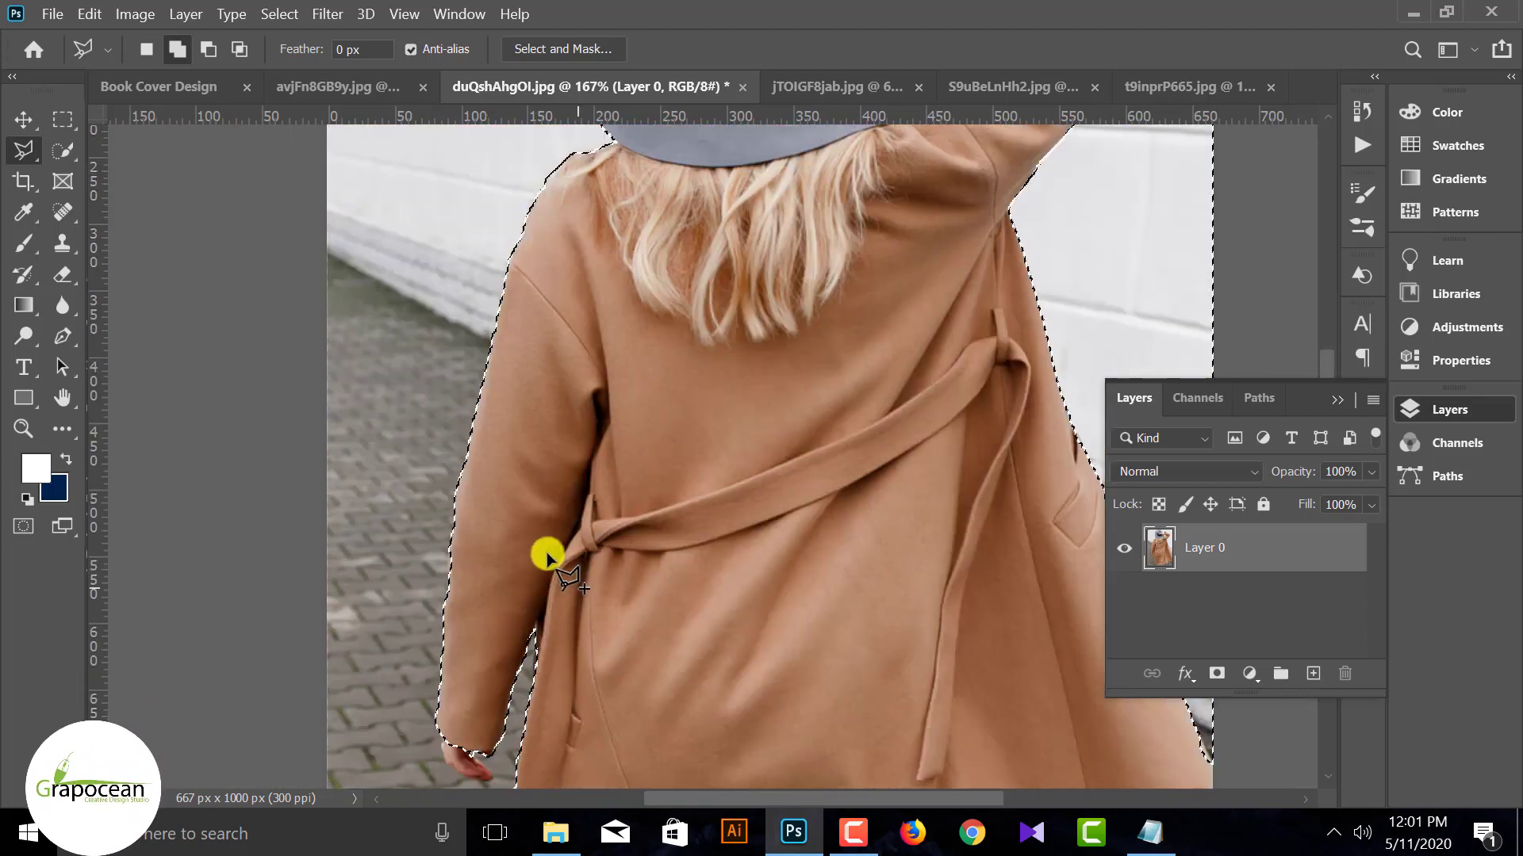
{"action": "scroll", "coordinate": [441, 696], "scroll_direction": "up", "scroll_amount": 10}
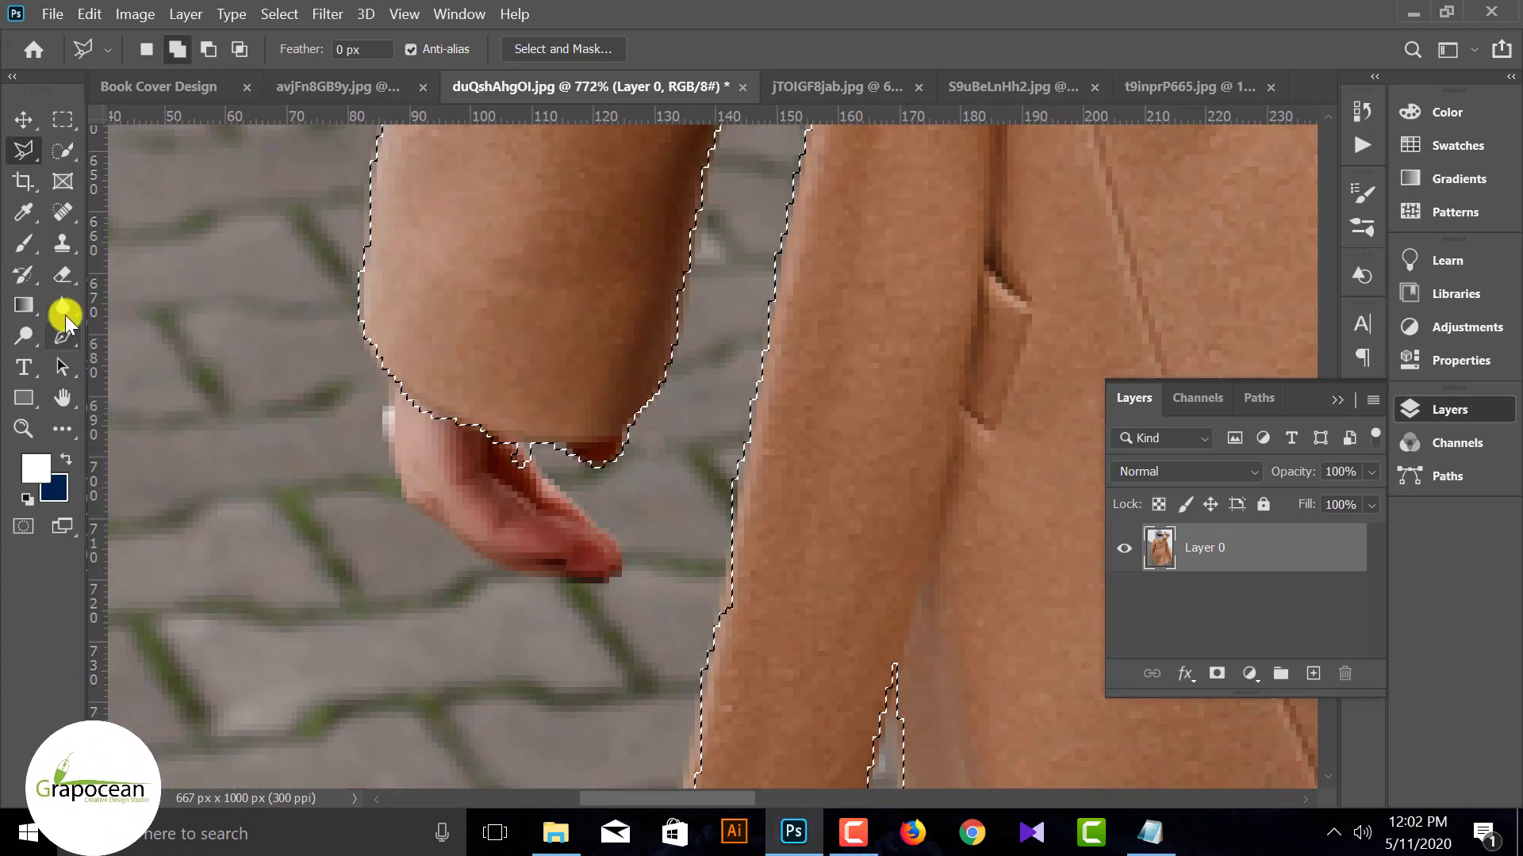
{"action": "right_click", "coordinate": [30, 149]}
{"action": "left_click", "coordinate": [118, 150]}
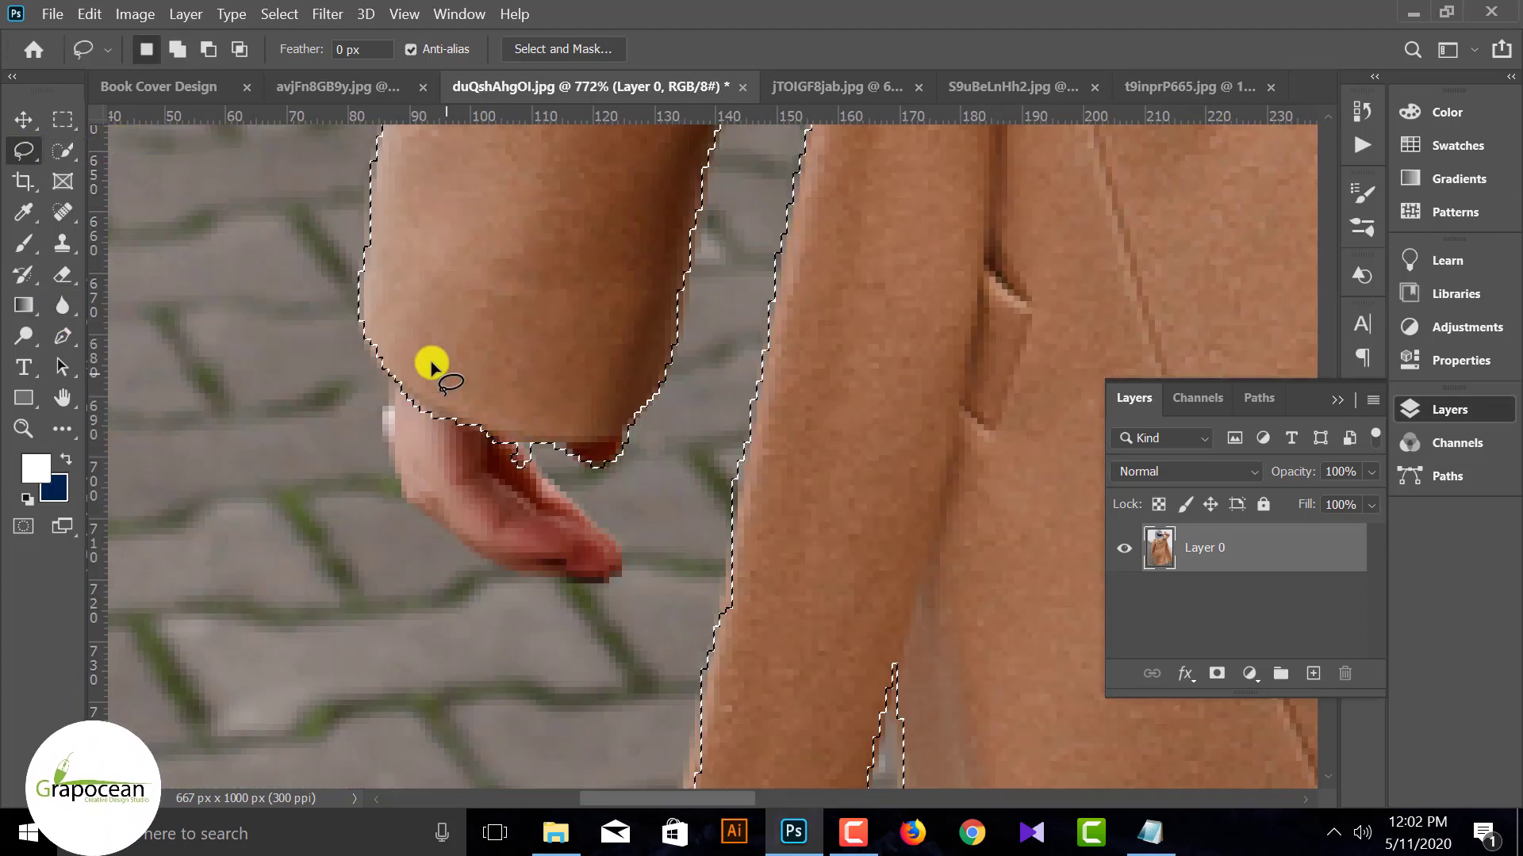
{"action": "mouse_move", "coordinate": [409, 368]}
{"action": "left_mouse_down"}
{"action": "mouse_move", "coordinate": [399, 457]}
{"action": "mouse_move", "coordinate": [438, 523]}
{"action": "left_mouse_up"}
{"action": "left_click", "coordinate": [829, 345]}
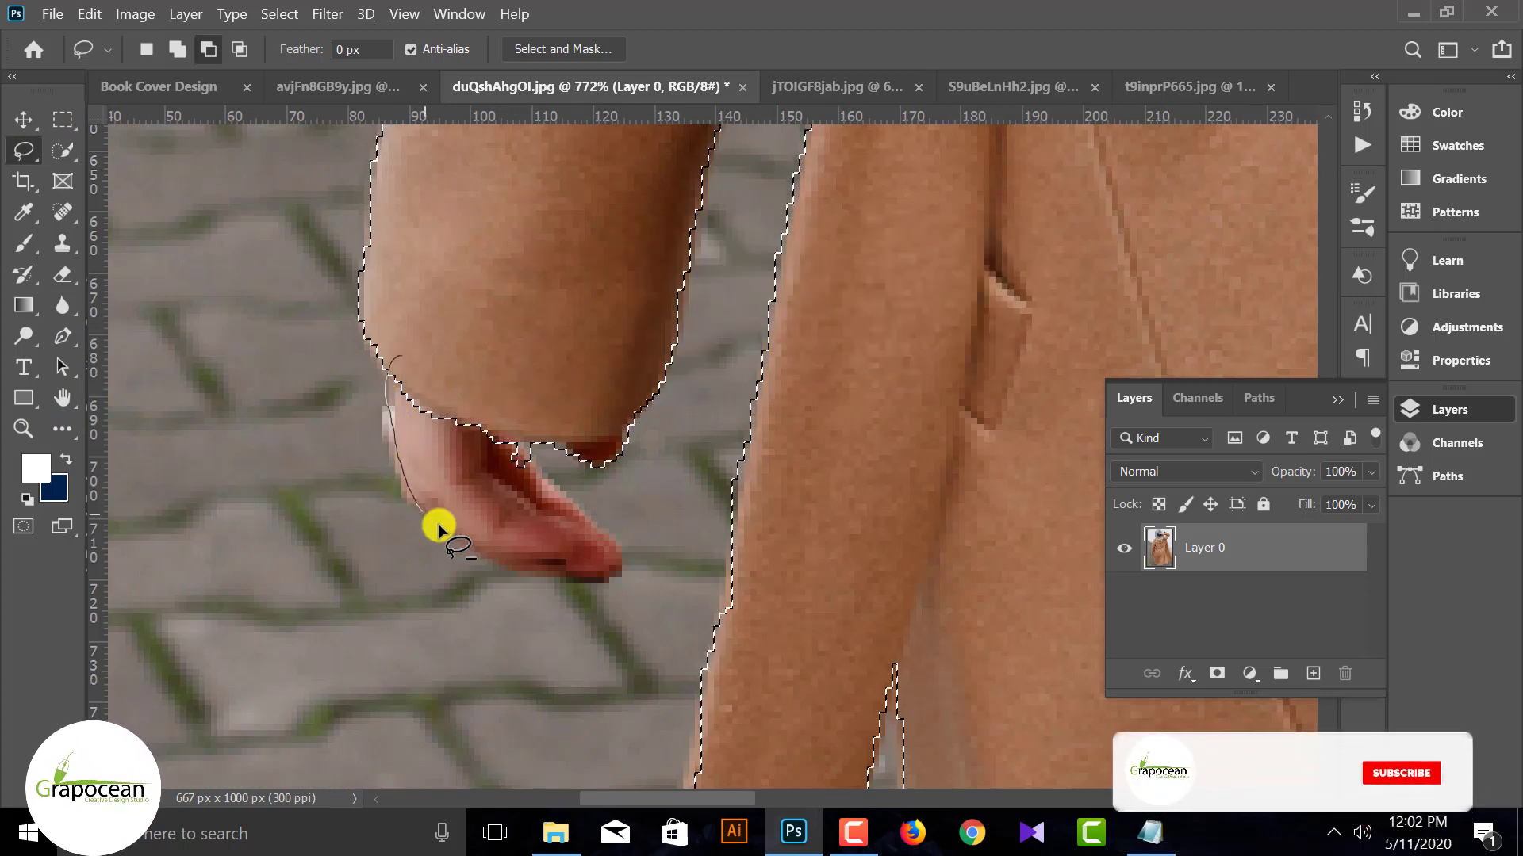
{"action": "left_click_drag", "start_coordinate": [409, 363], "coordinate": [406, 361]}
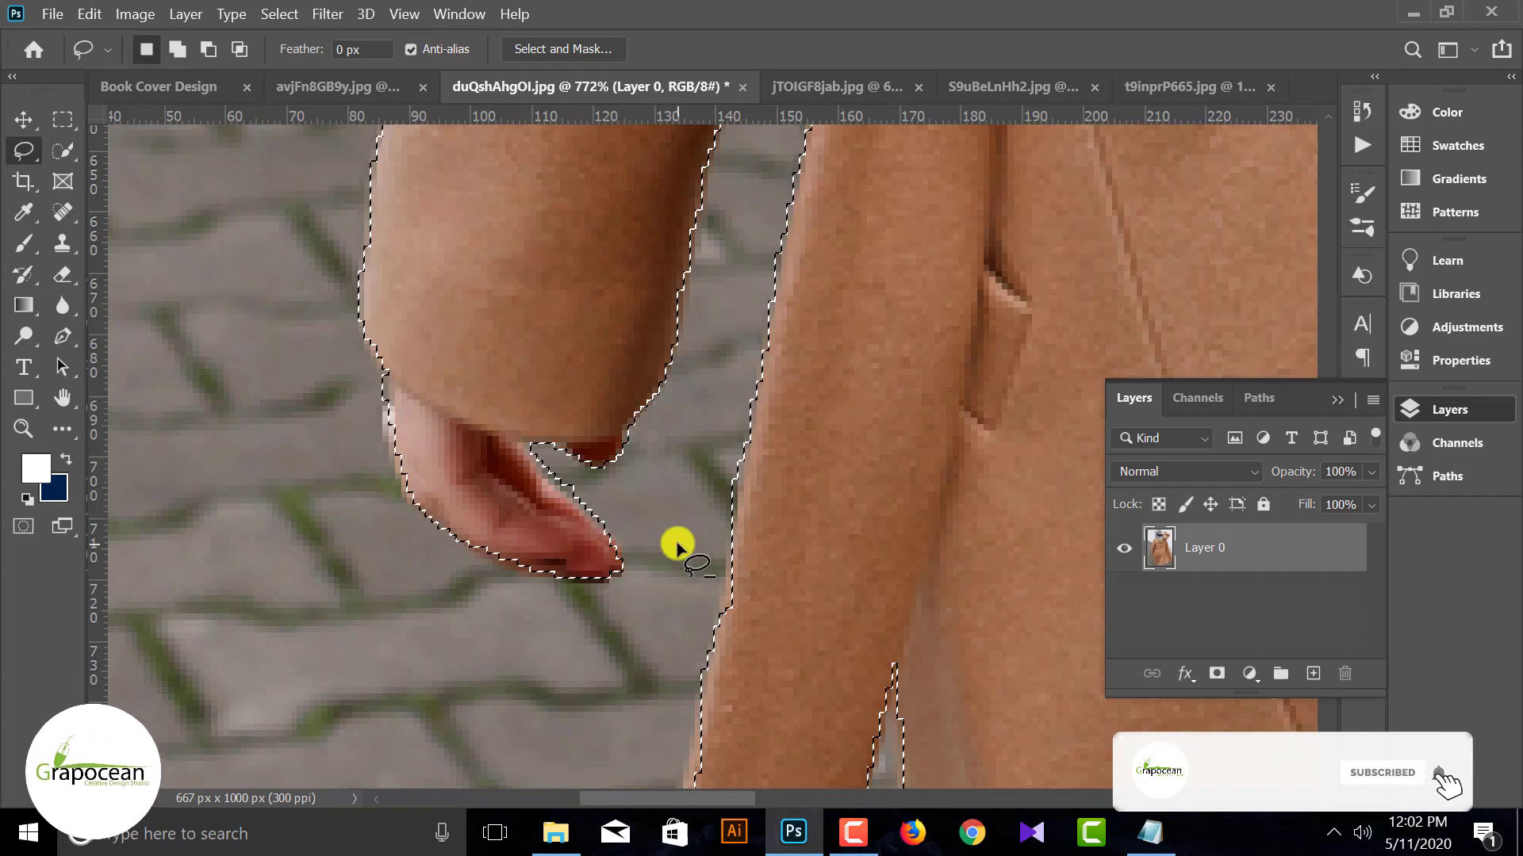
Add the small pavement gap between the sleeve cuff and the fingers to the selection with the Polygonal Lasso tool.
{"action": "scroll", "coordinate": [611, 517], "scroll_direction": "down", "scroll_amount": 8}
{"action": "scroll", "coordinate": [626, 547], "scroll_direction": "down", "scroll_amount": 2}
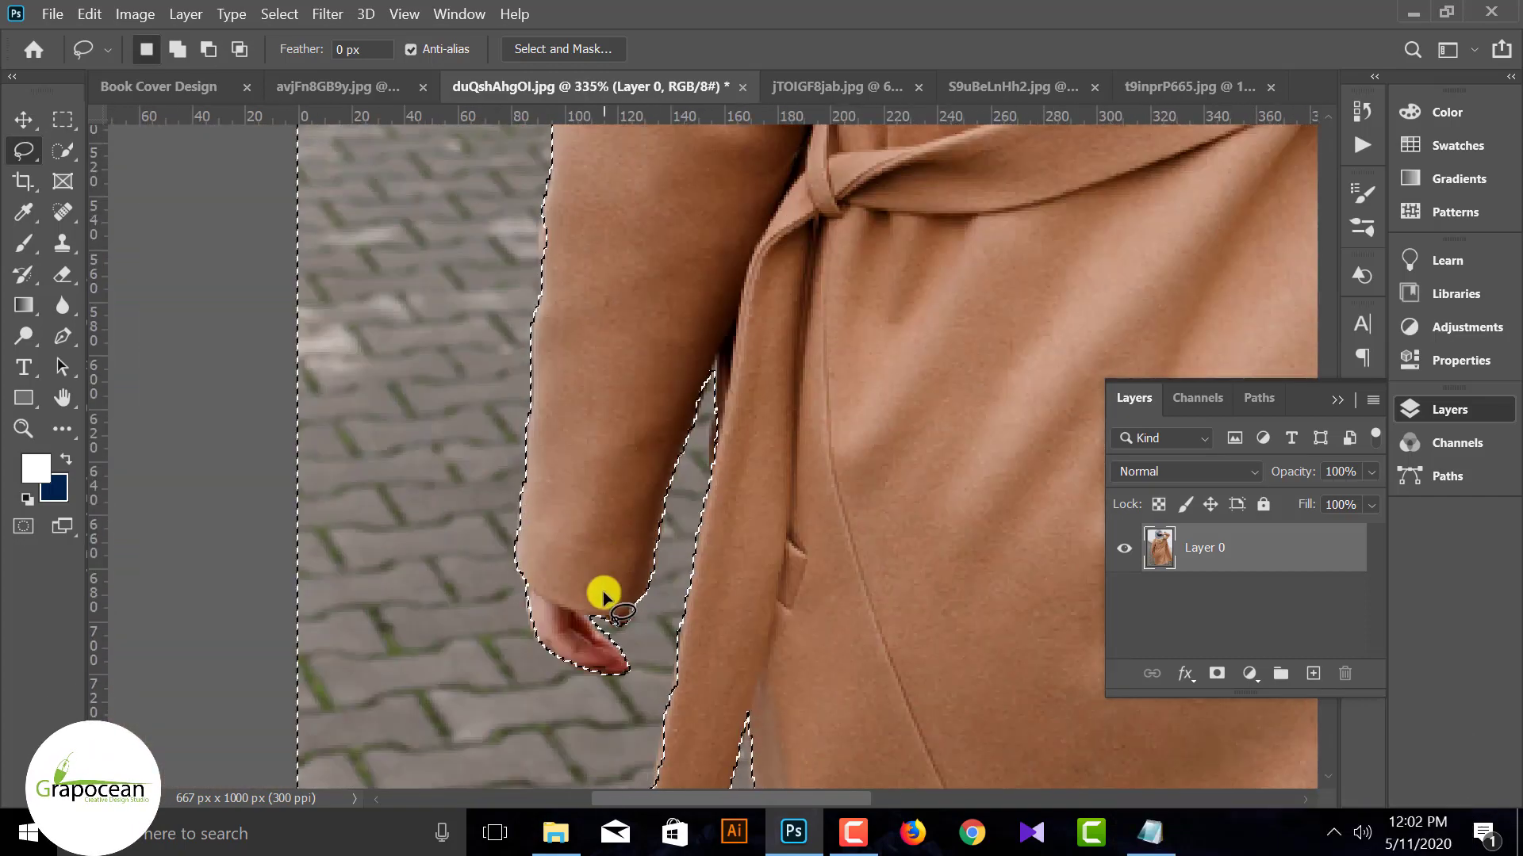
{"action": "scroll", "coordinate": [603, 591], "scroll_direction": "up", "scroll_amount": 10}
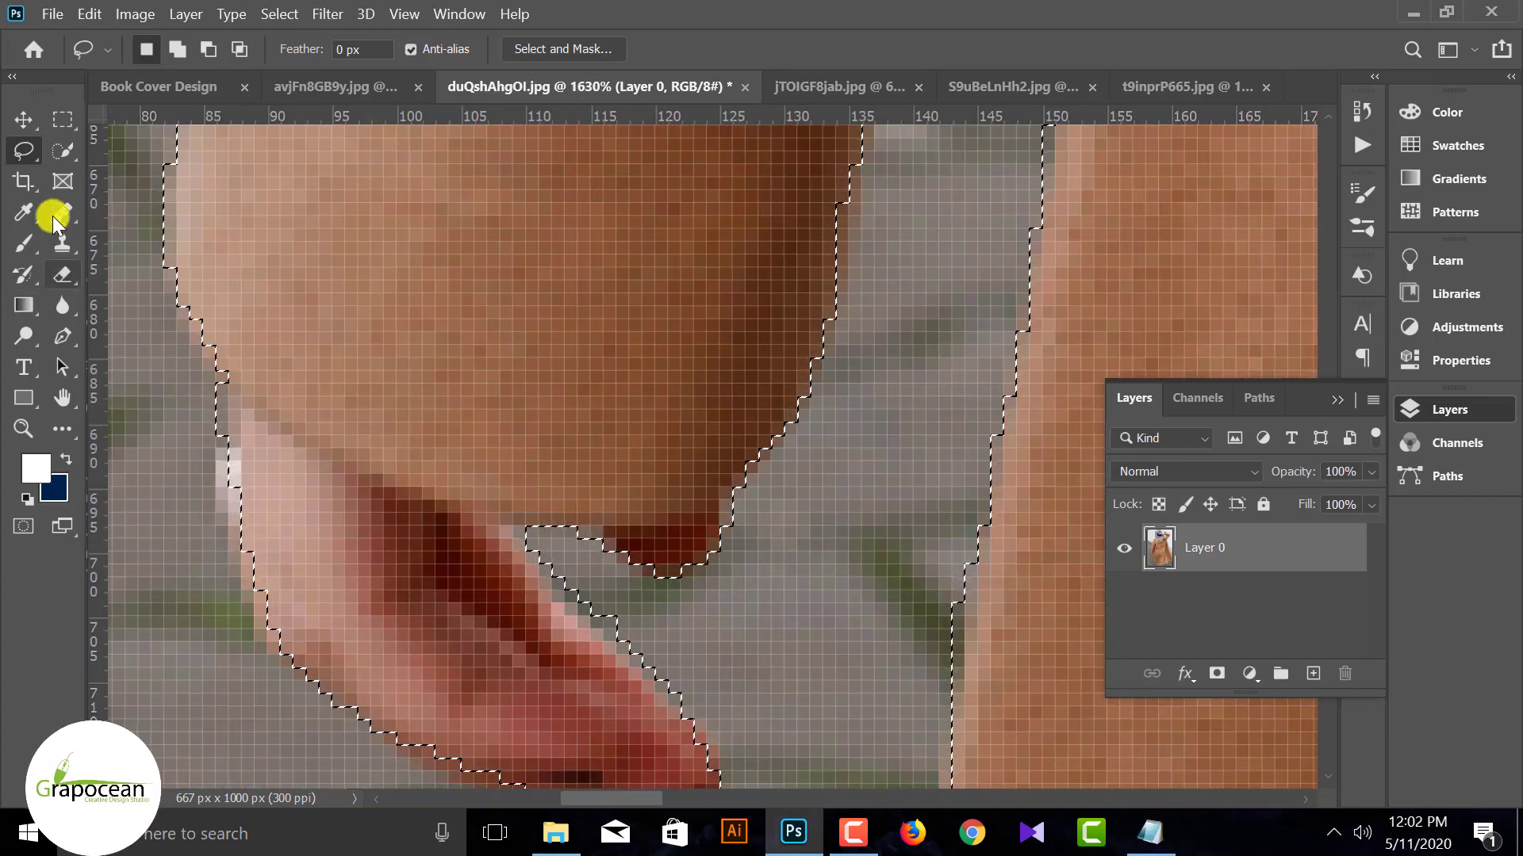
{"action": "right_click", "coordinate": [23, 149]}
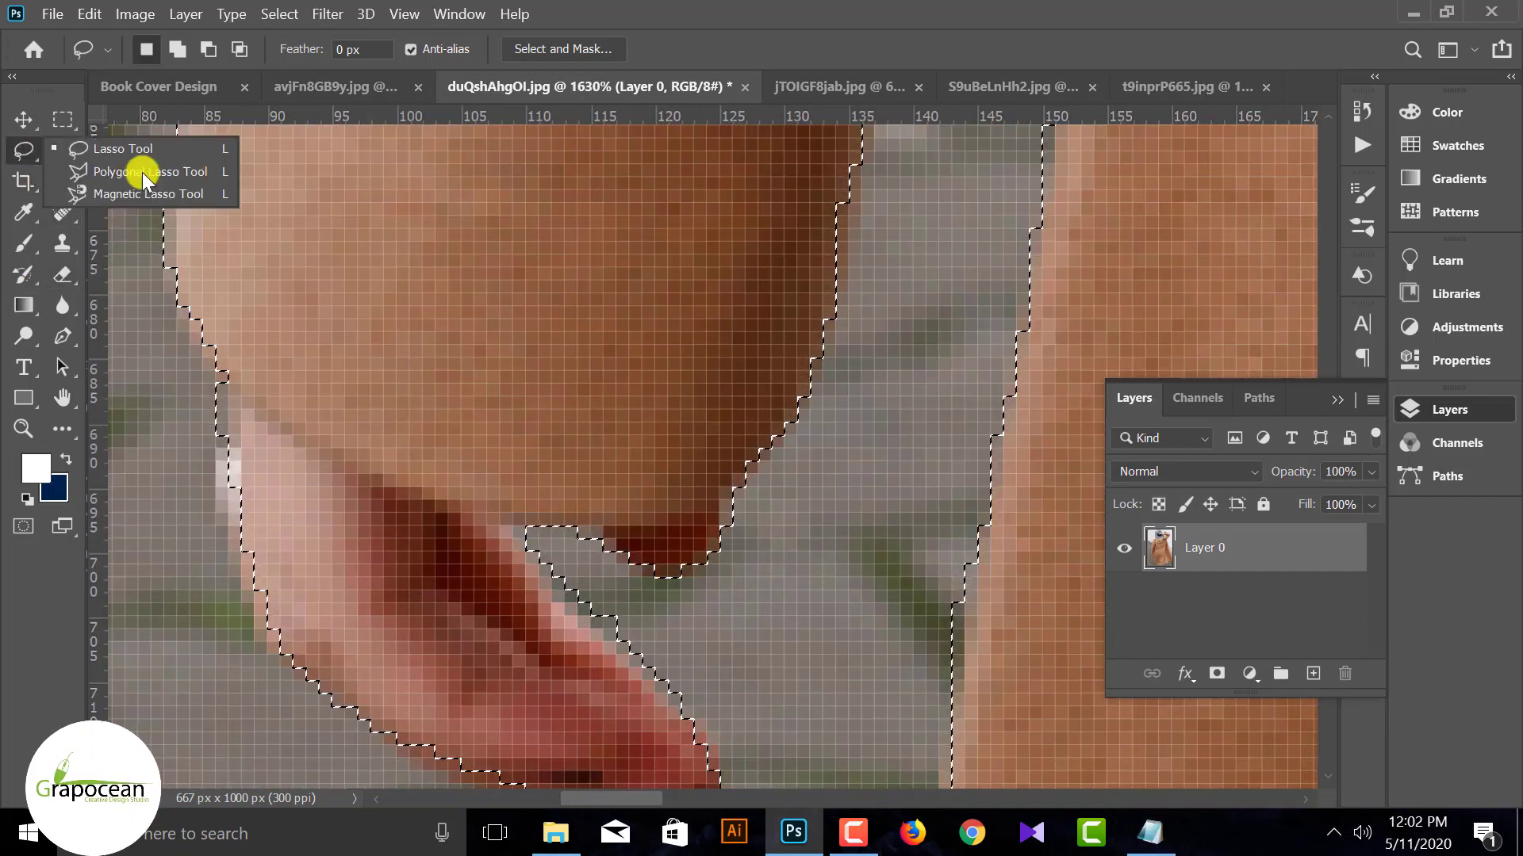
{"action": "left_click", "coordinate": [173, 172]}
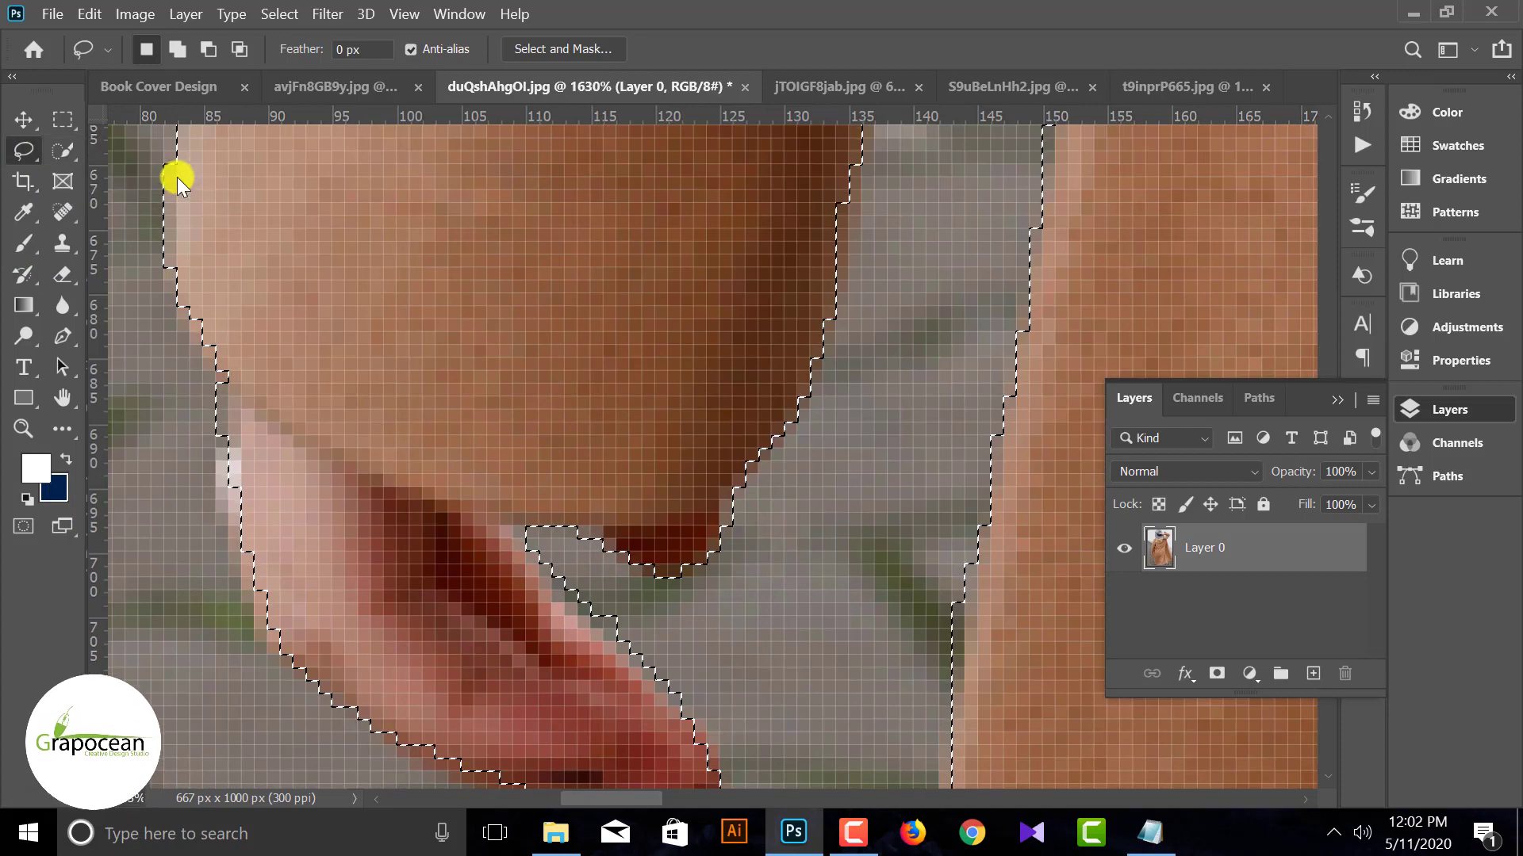
{"action": "left_click", "coordinate": [702, 726]}
{"action": "left_click", "coordinate": [536, 512]}
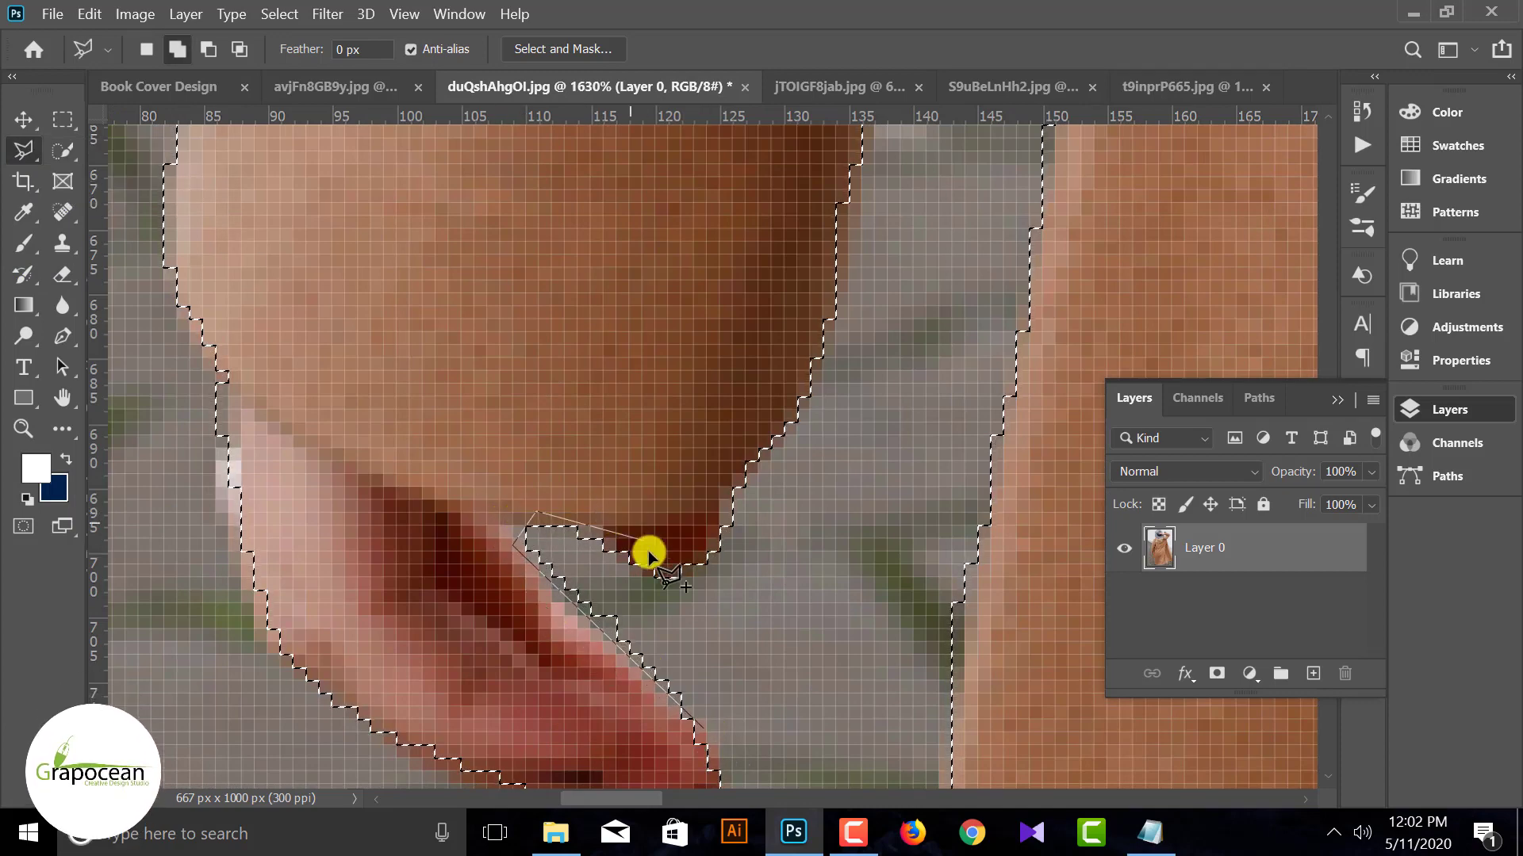
{"action": "left_click", "coordinate": [702, 726]}
Invert the selection so that the woman is selected instead of the background.
{"action": "scroll", "coordinate": [734, 692], "scroll_direction": "down", "scroll_amount": 5}
{"action": "scroll", "coordinate": [714, 656], "scroll_direction": "up", "scroll_amount": 6}
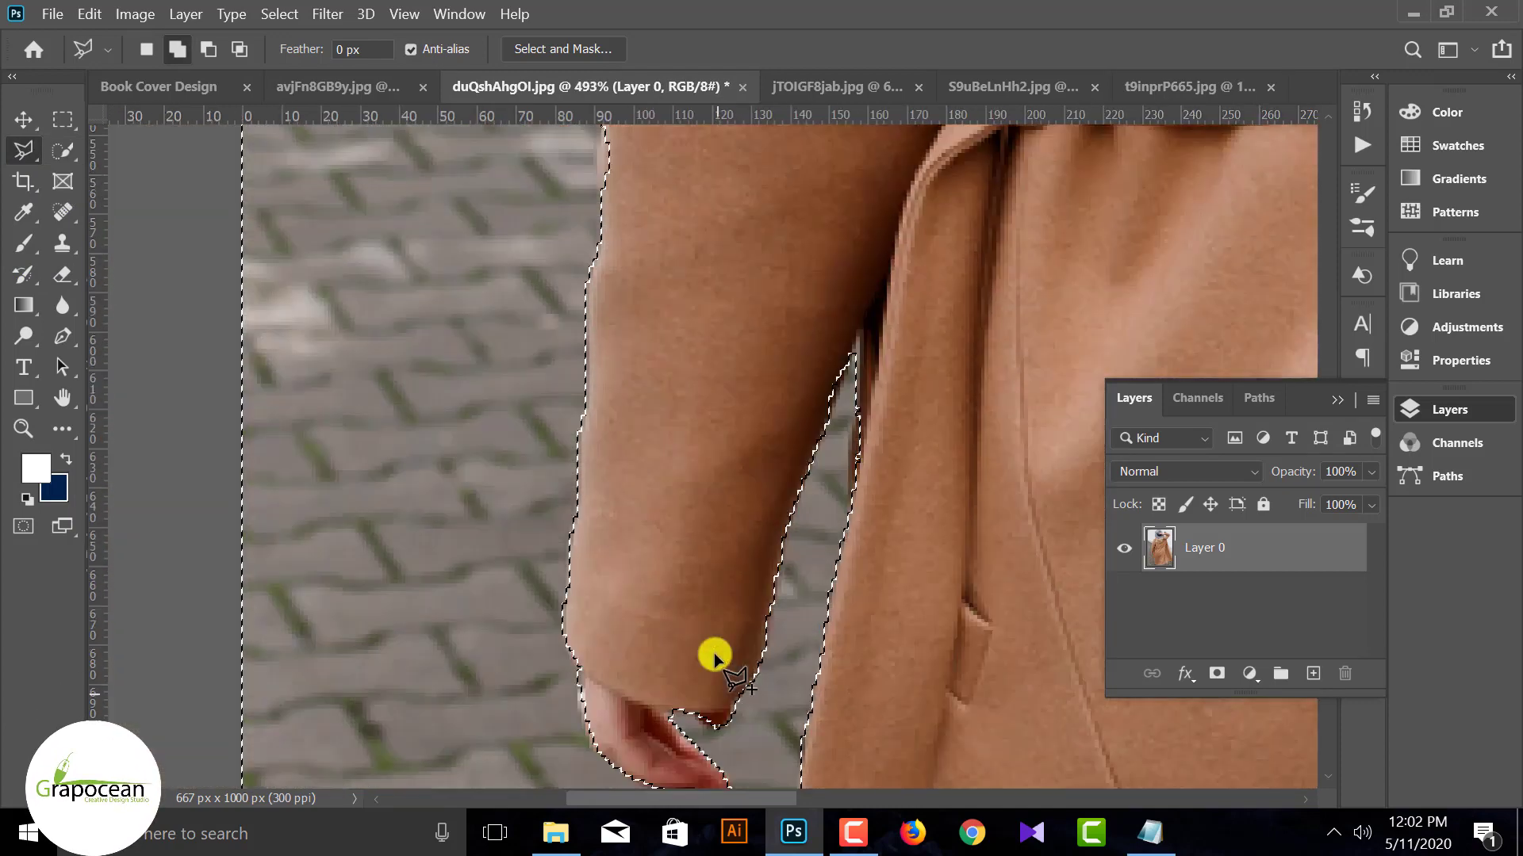
{"action": "scroll", "coordinate": [585, 540], "scroll_direction": "down", "scroll_amount": 8}
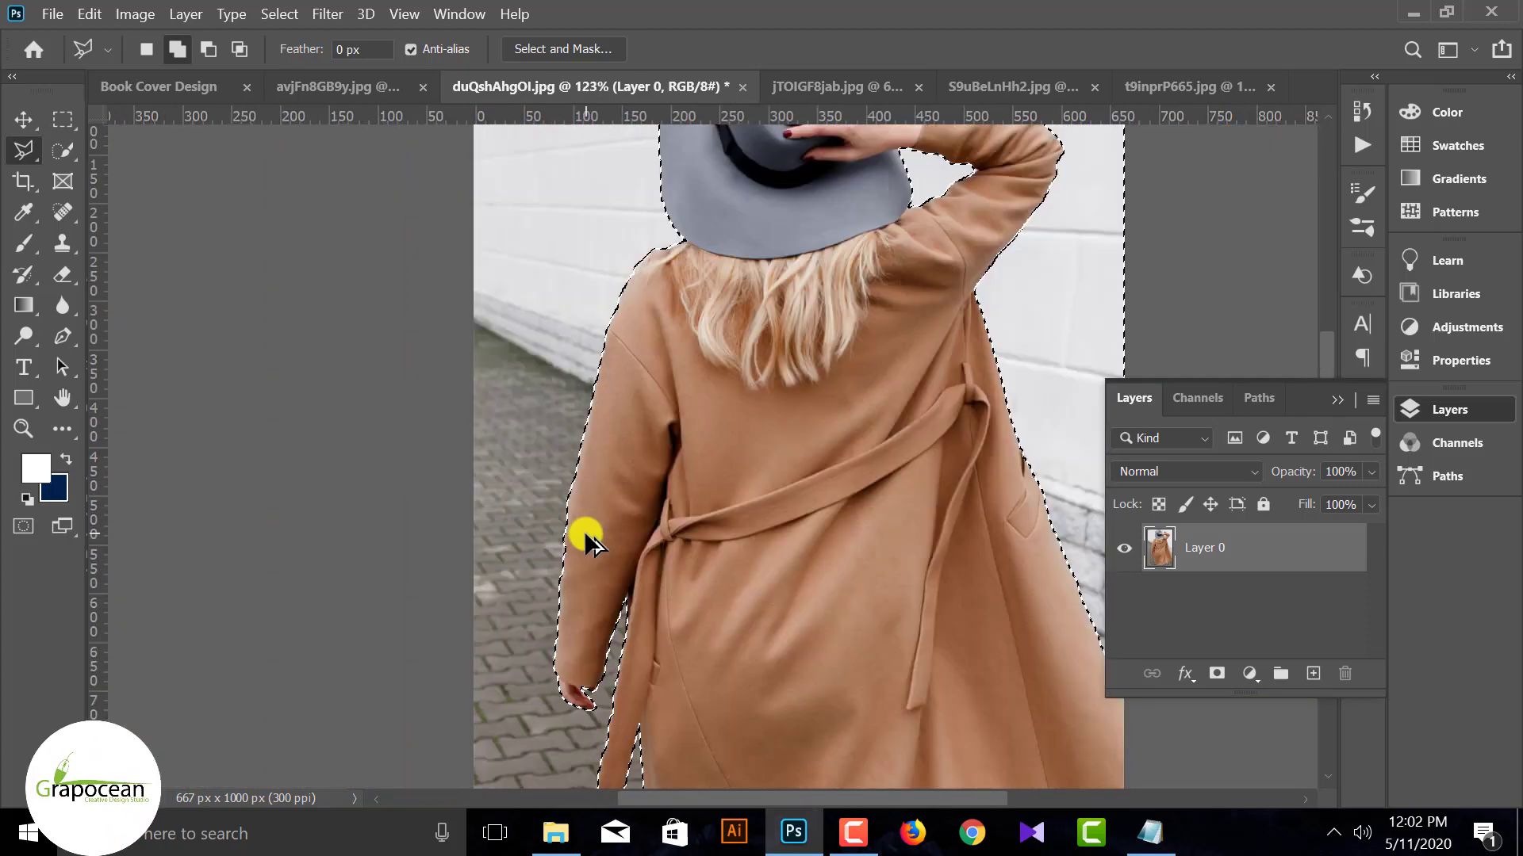
{"action": "scroll", "coordinate": [951, 531], "scroll_direction": "up", "scroll_amount": 4}
{"action": "scroll", "coordinate": [547, 254], "scroll_direction": "down", "scroll_amount": 3}
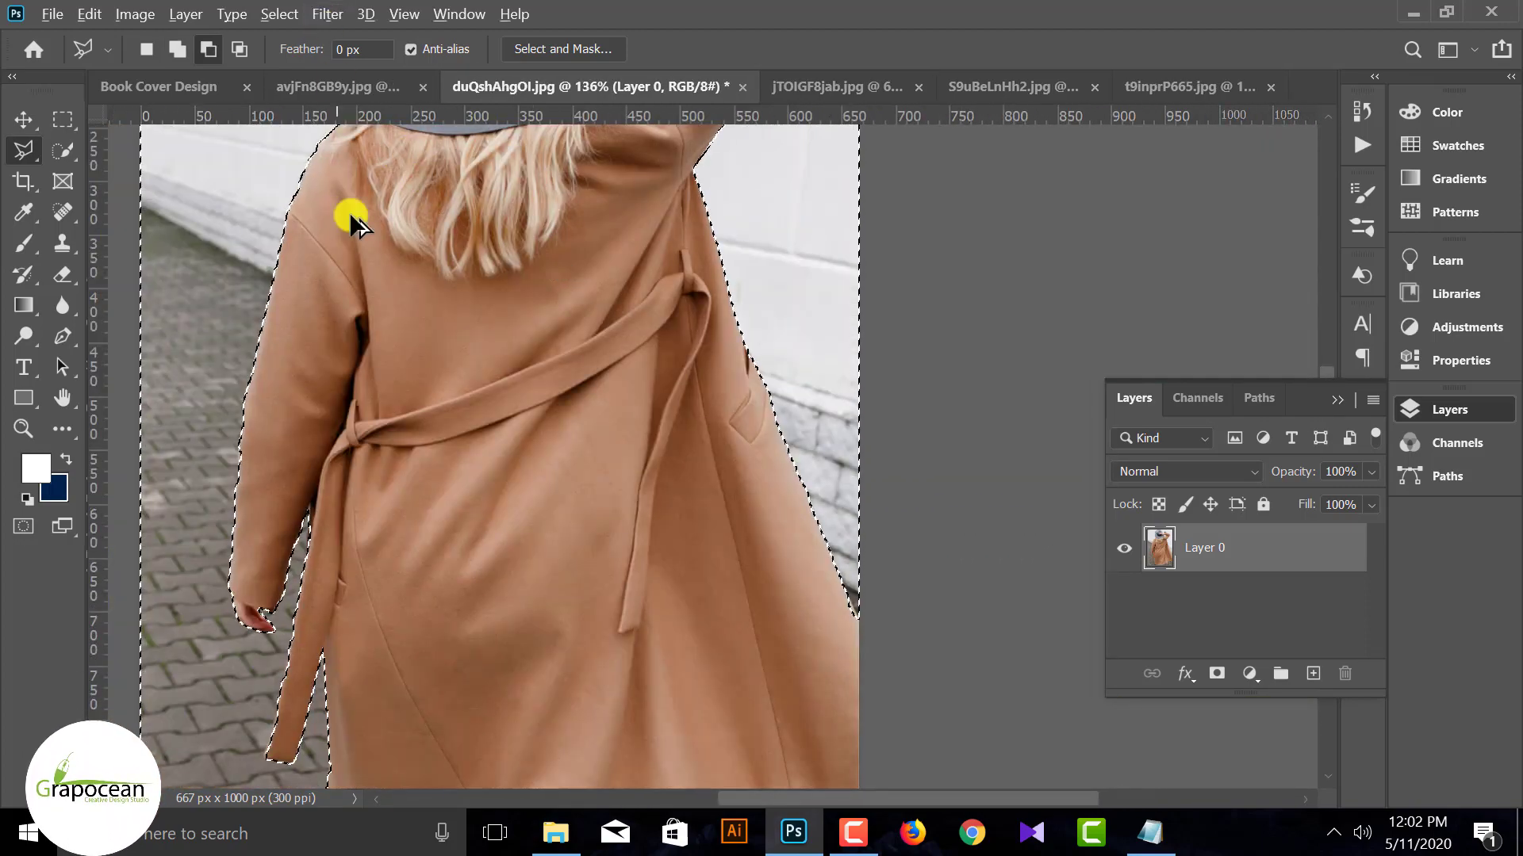
{"action": "scroll", "coordinate": [734, 458], "scroll_direction": "down", "scroll_amount": 2}
{"action": "key", "text": "ctrl+shift+i"}
Correct the selection edge at the upper end of the narrow gap between the sleeve and the coat with the Lasso tool.
{"action": "scroll", "coordinate": [766, 468], "scroll_direction": "up", "scroll_amount": 4}
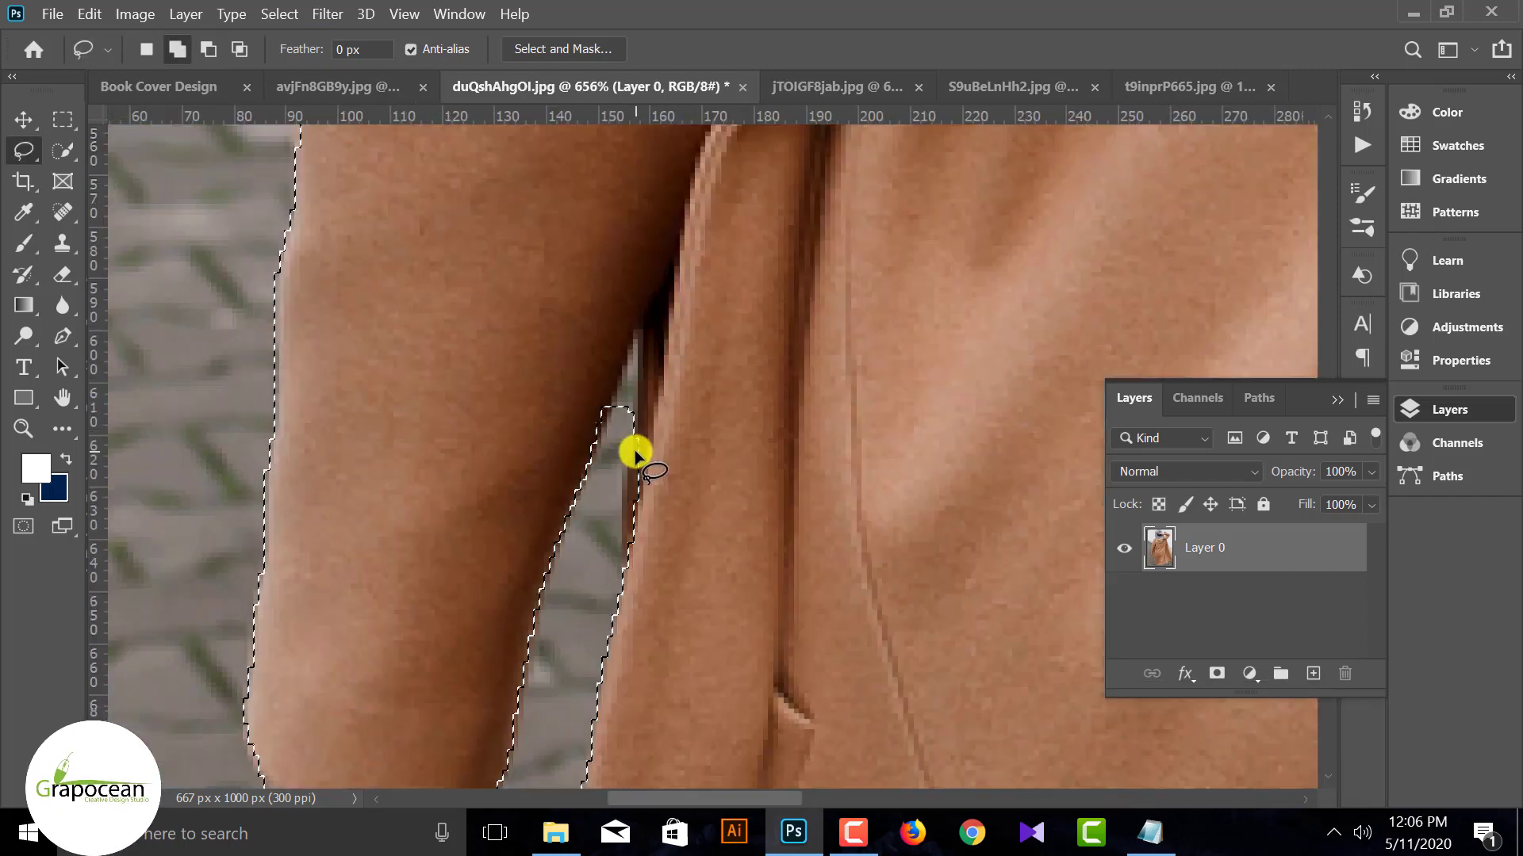
{"action": "key", "text": "alt"}
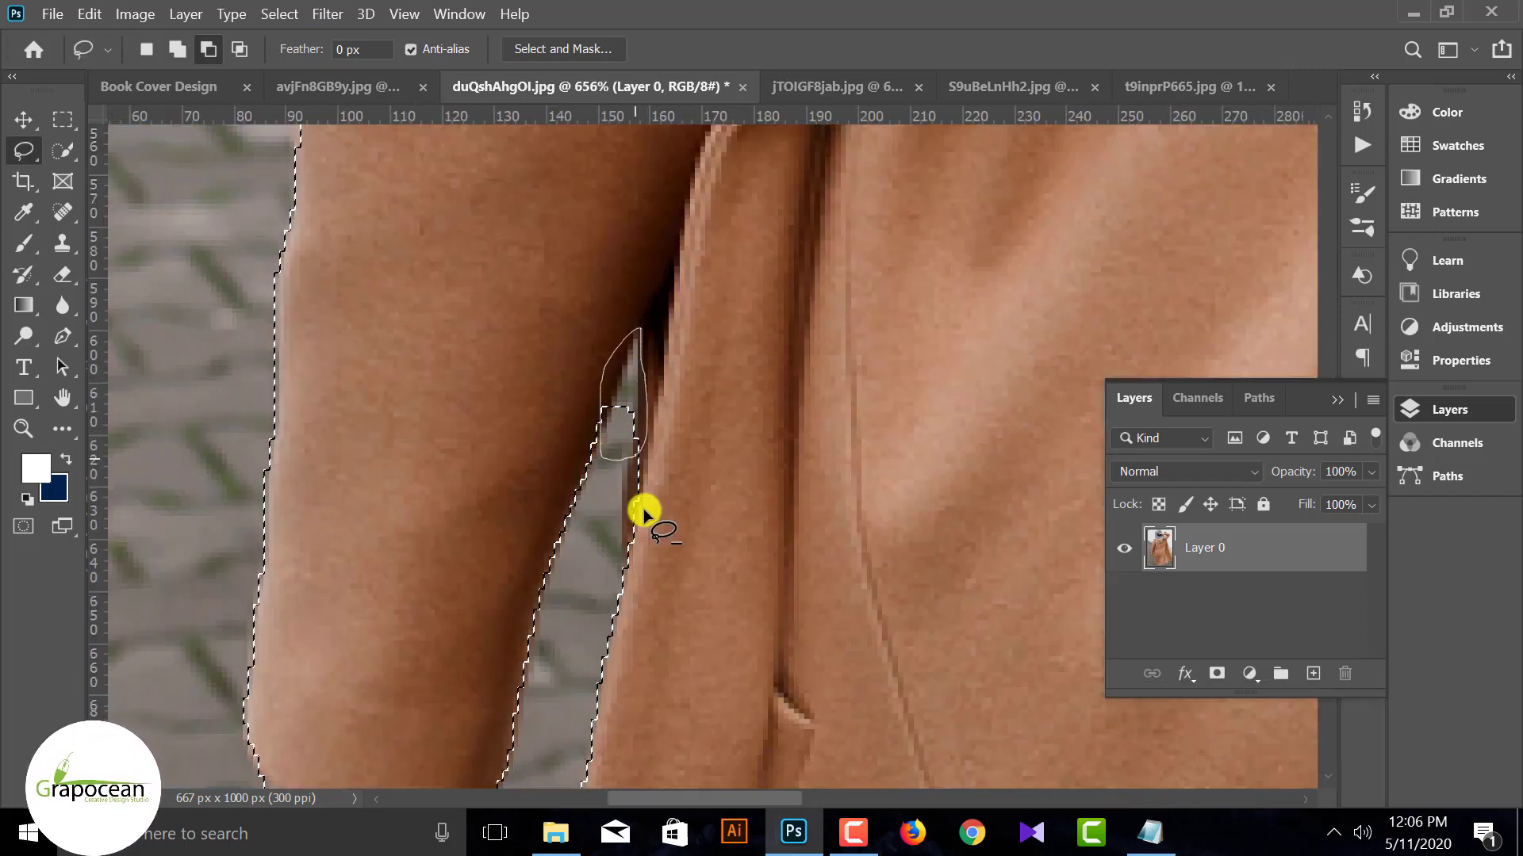
{"action": "left_click_drag", "start_coordinate": [668, 576], "coordinate": [634, 466]}
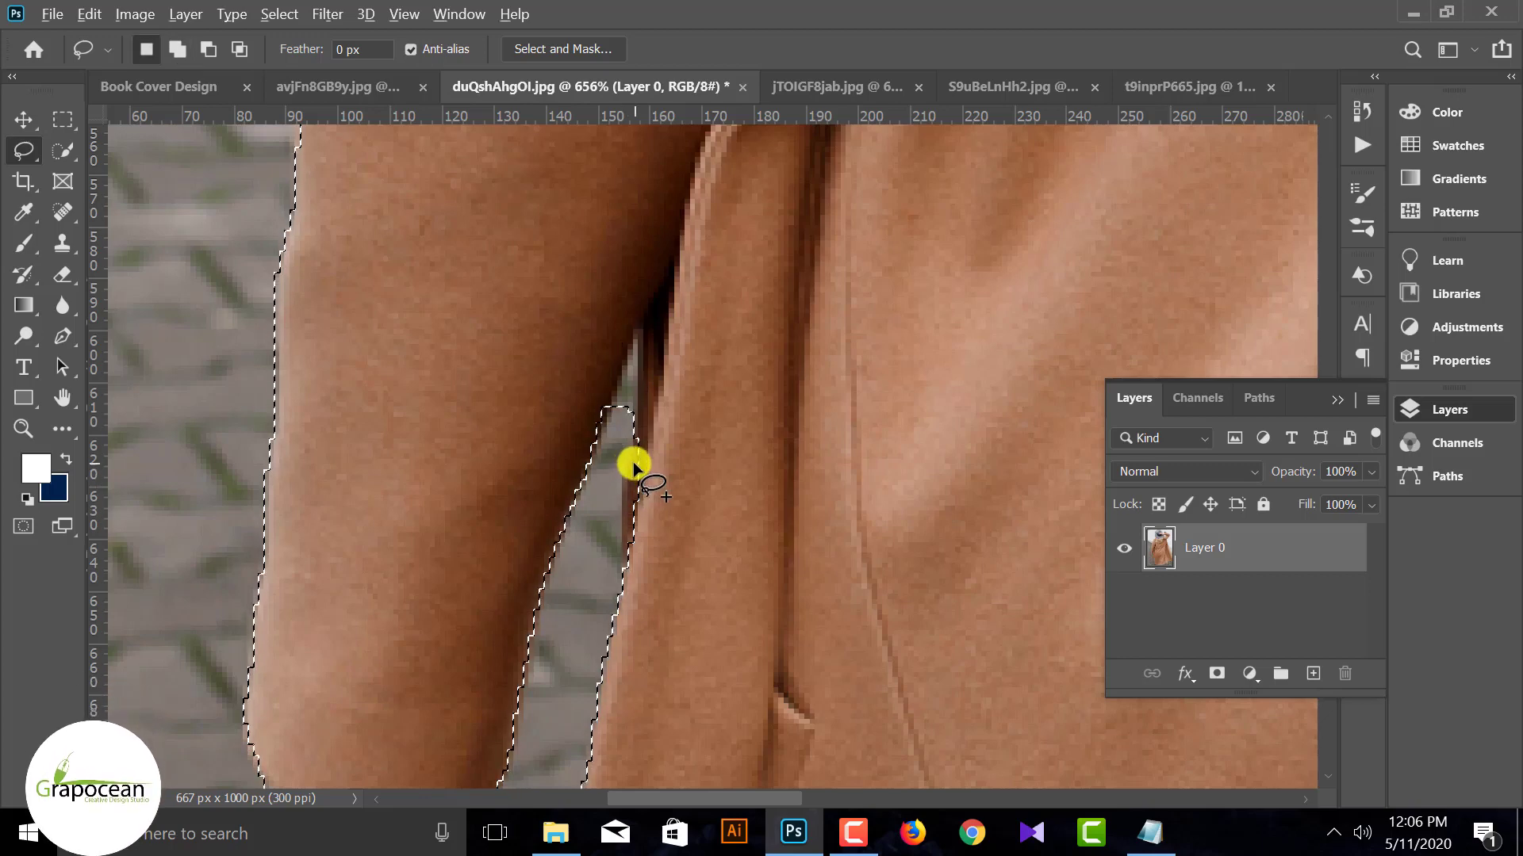
{"action": "mouse_move", "coordinate": [619, 397]}
{"action": "left_mouse_down"}
{"action": "mouse_move", "coordinate": [597, 453]}
{"action": "mouse_move", "coordinate": [626, 482]}
{"action": "left_mouse_up"}
Add a layer mask to the photo layer from the selection, hiding everything around the woman.
{"action": "scroll", "coordinate": [610, 606], "scroll_direction": "down", "scroll_amount": 10}
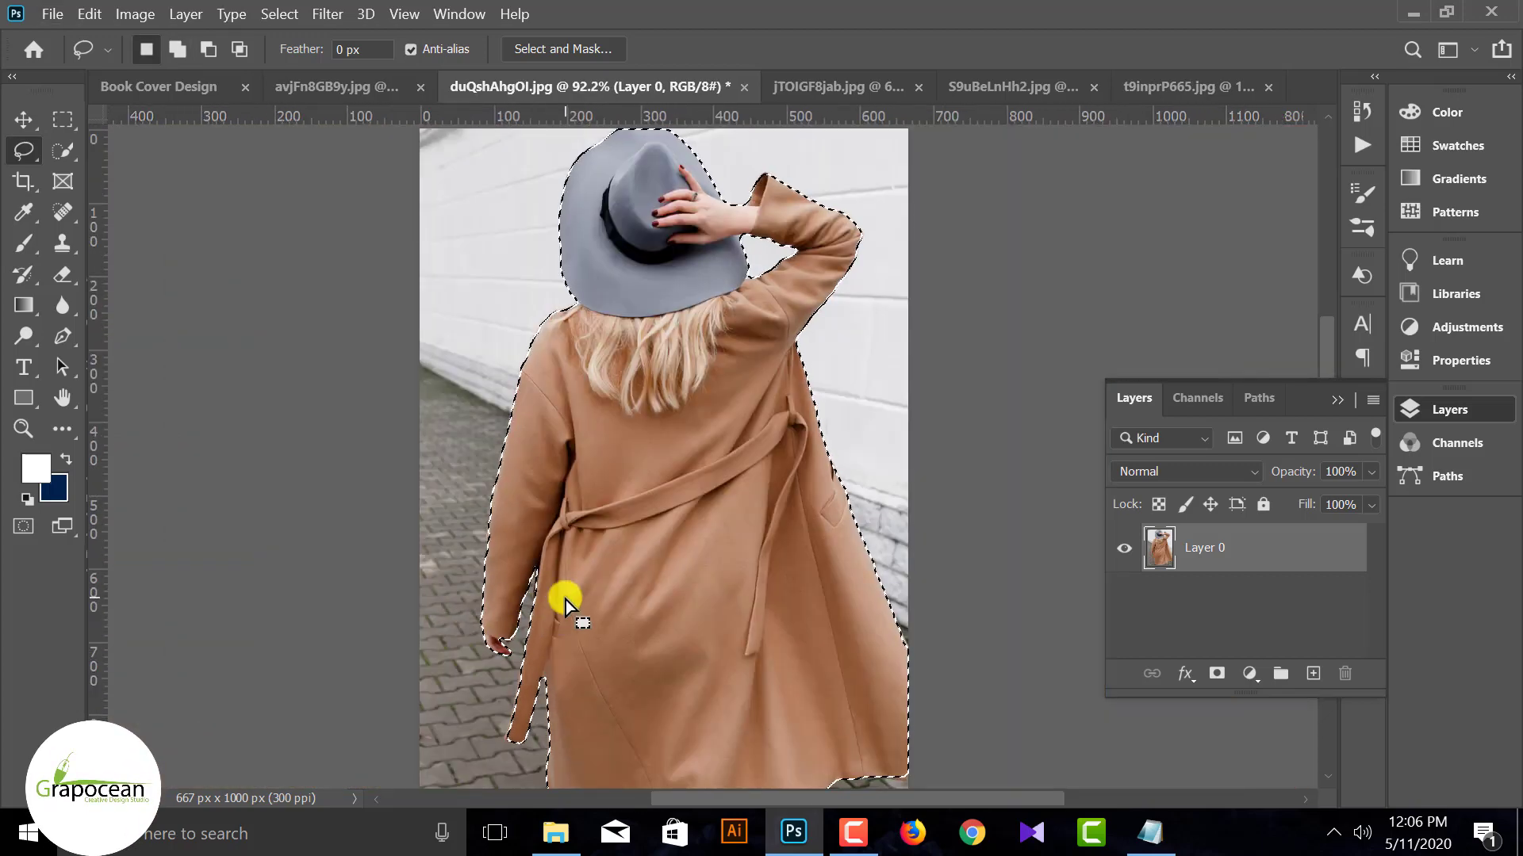
{"action": "scroll", "coordinate": [564, 591], "scroll_direction": "down", "scroll_amount": 2}
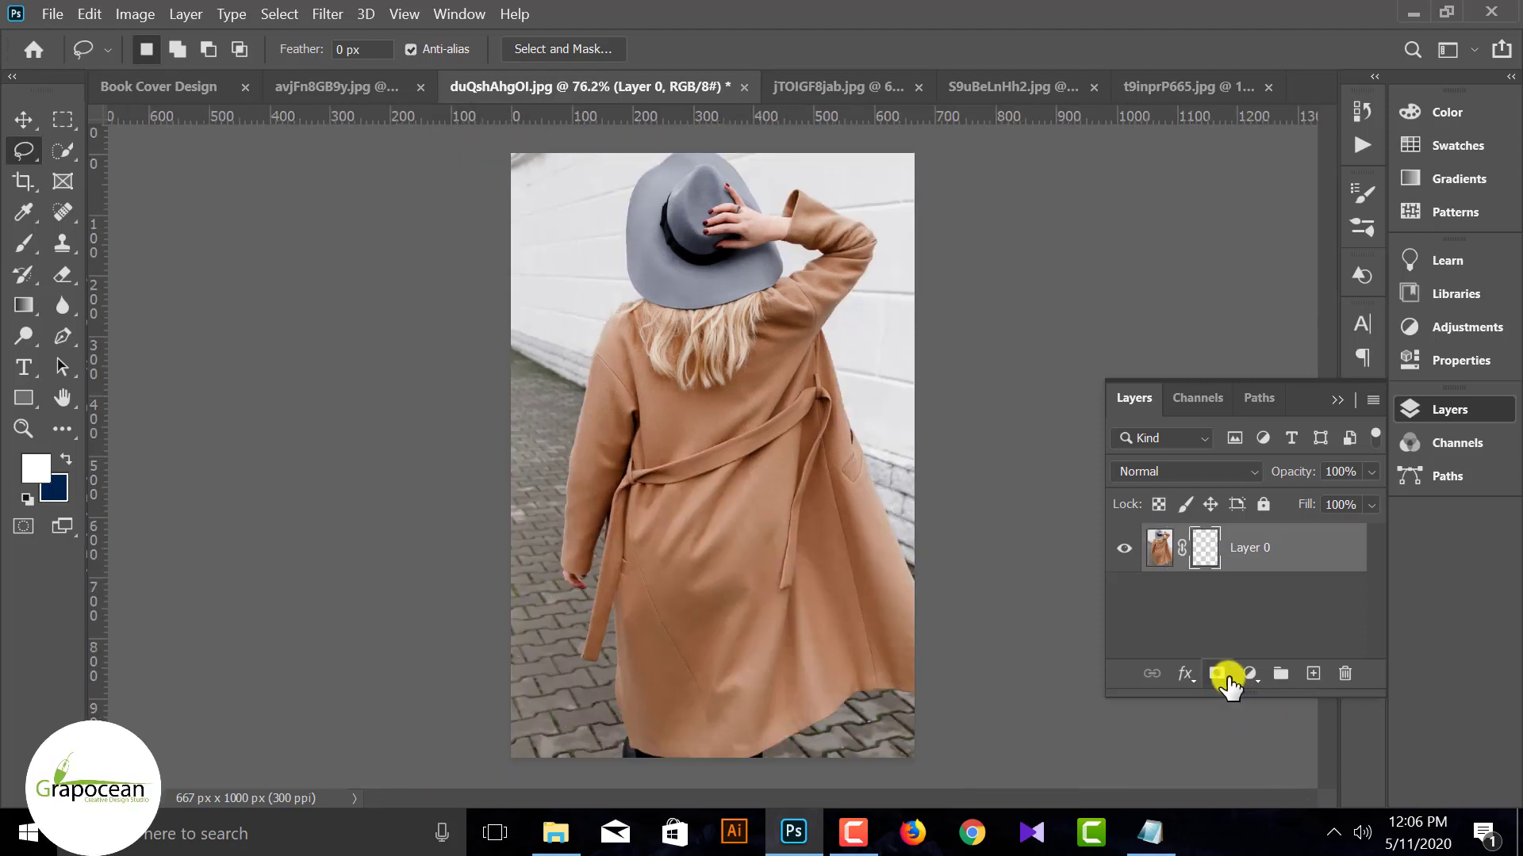
{"action": "left_click", "coordinate": [1220, 674]}
{"action": "scroll", "coordinate": [833, 384], "scroll_direction": "up", "scroll_amount": 5}
{"action": "scroll", "coordinate": [833, 384], "scroll_direction": "down", "scroll_amount": 3}
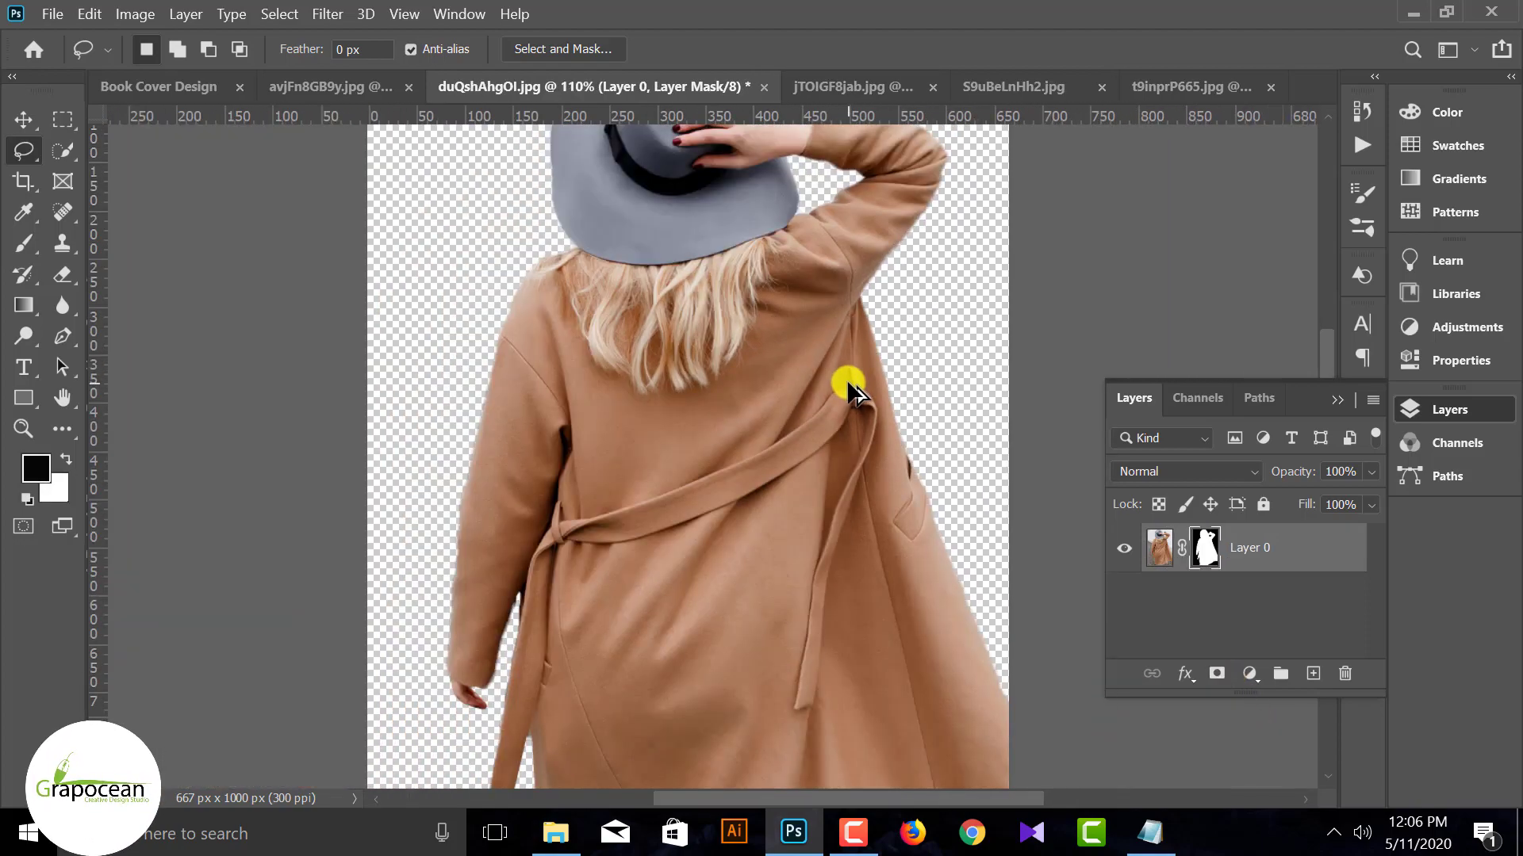
Copy the masked woman into the Book Cover Design document, then enlarge her and place her in the middle of the front cover.
{"action": "scroll", "coordinate": [848, 388], "scroll_direction": "down", "scroll_amount": 3}
{"action": "left_click", "coordinate": [23, 118]}
{"action": "left_click_drag", "start_coordinate": [725, 427], "coordinate": [681, 486]}
{"action": "left_click_drag", "start_coordinate": [746, 587], "coordinate": [806, 673]}
{"action": "left_click_drag", "start_coordinate": [702, 563], "coordinate": [760, 540]}
{"action": "left_click_drag", "start_coordinate": [860, 646], "coordinate": [854, 636]}
{"action": "left_click", "coordinate": [1178, 50]}
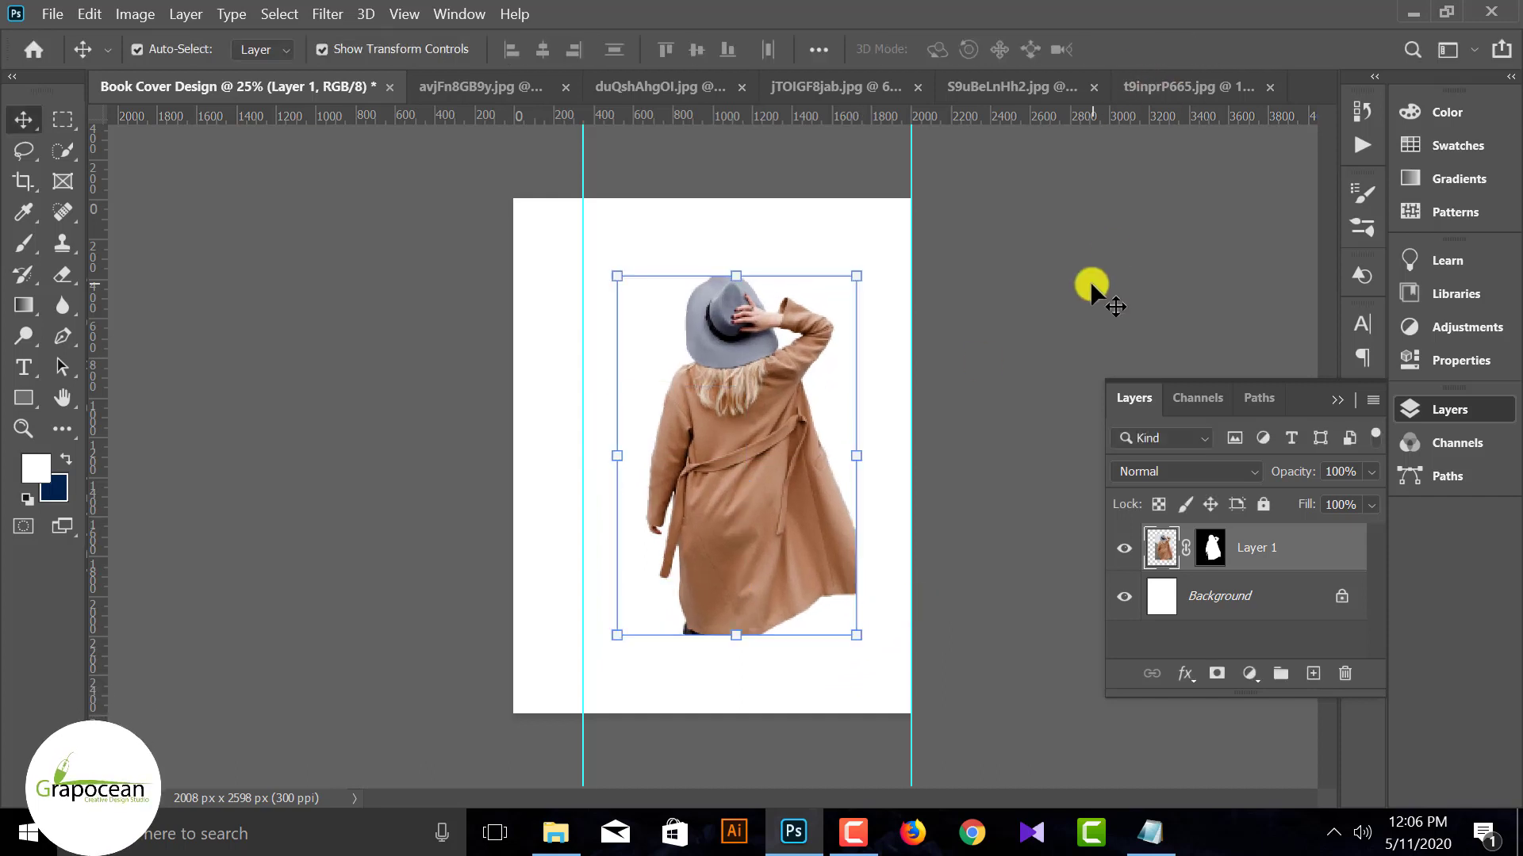
{"action": "left_click", "coordinate": [1091, 287]}
Switch to the dark texture image t9inprP665.jpg and unlock its background layer.
{"action": "scroll", "coordinate": [533, 459], "scroll_direction": "down", "scroll_amount": 2}
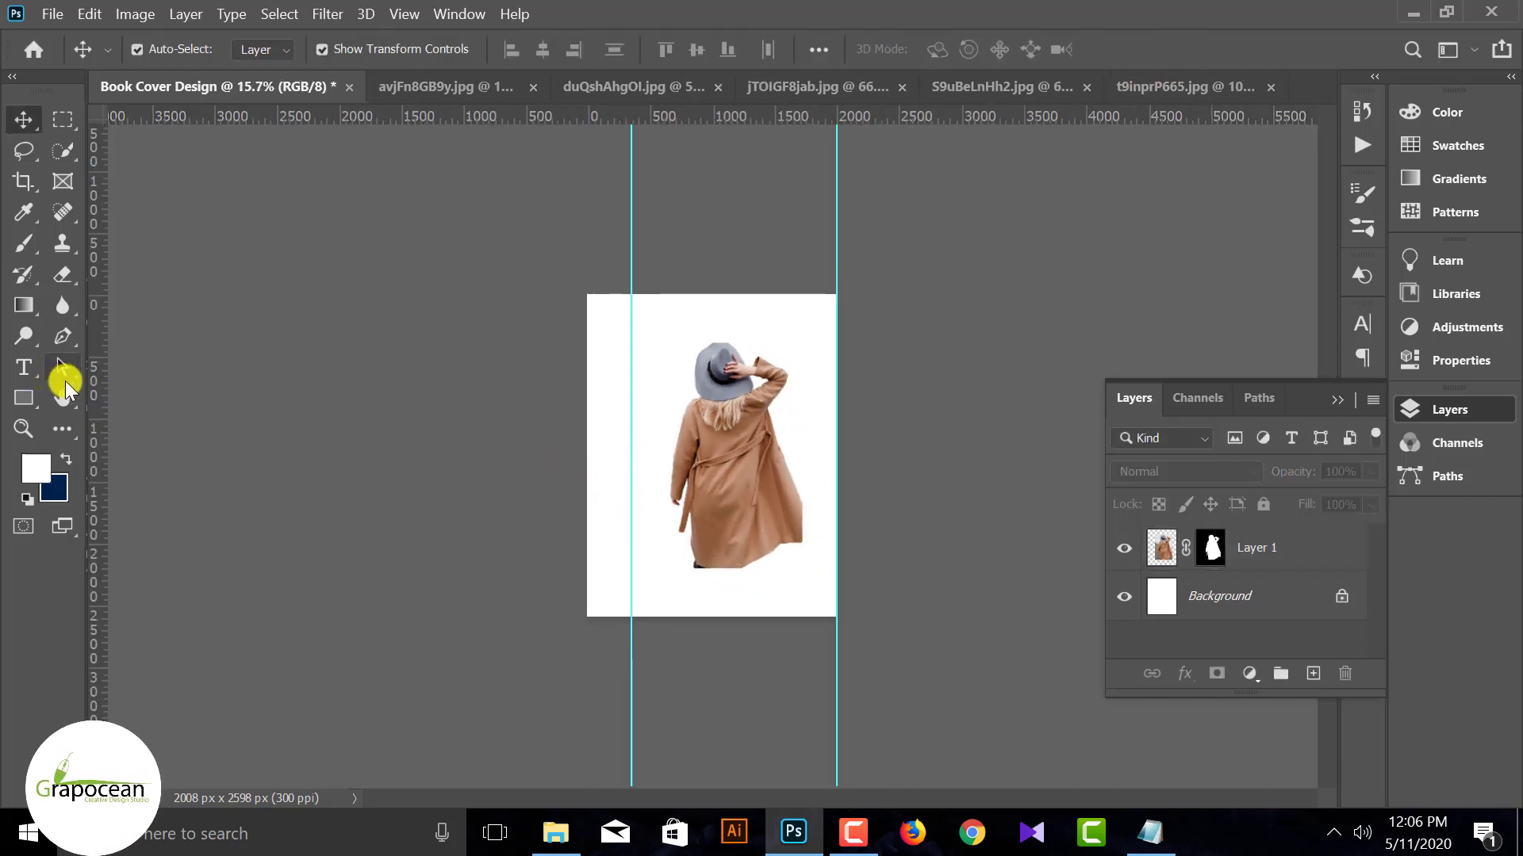
{"action": "left_click", "coordinate": [449, 86]}
{"action": "left_click", "coordinate": [617, 92]}
{"action": "key", "text": "d"}
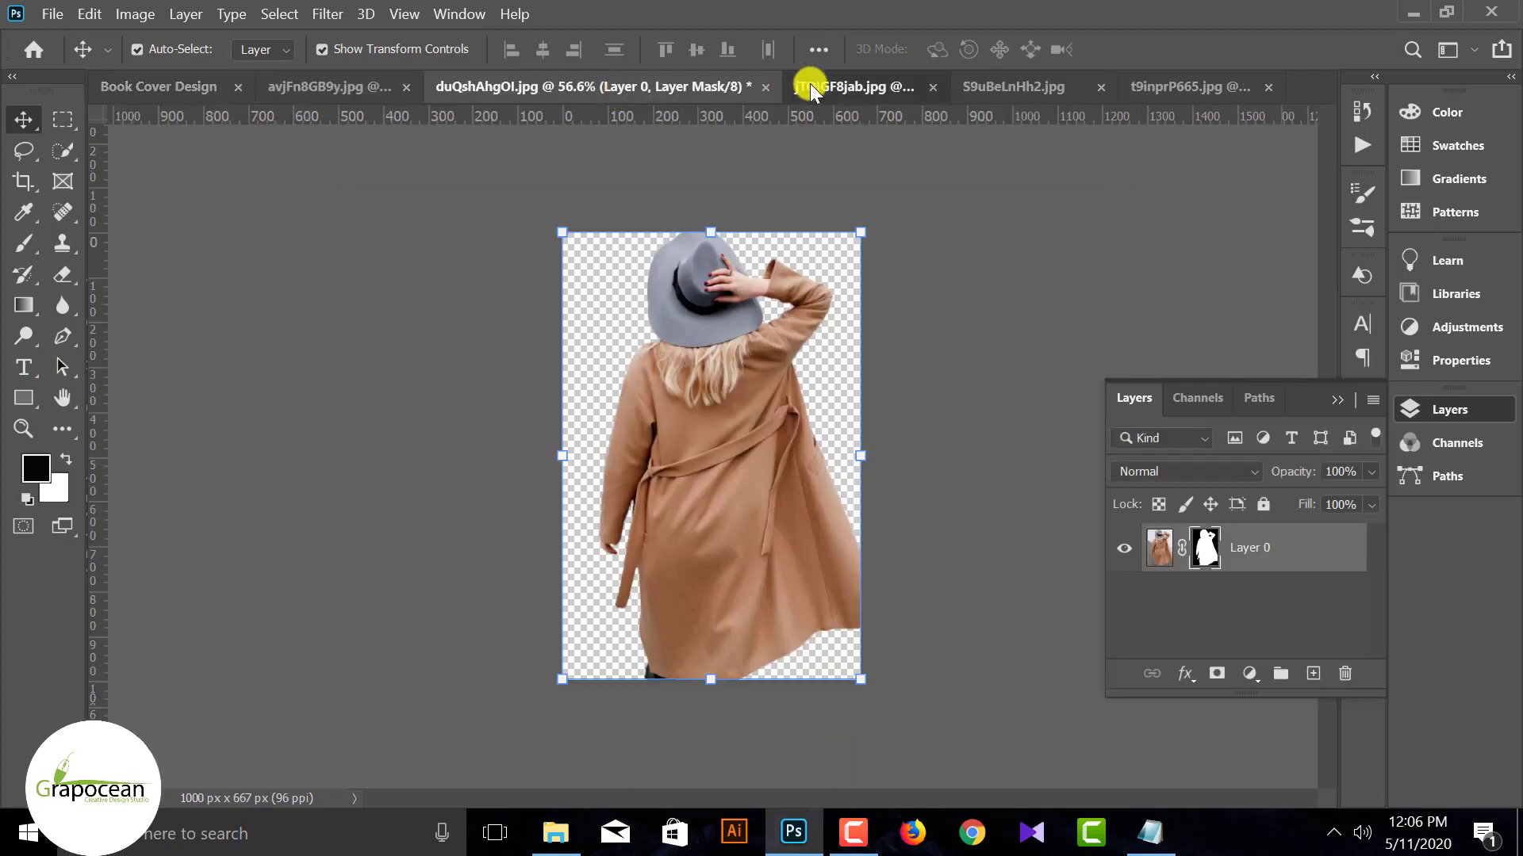
{"action": "left_click", "coordinate": [811, 89]}
{"action": "left_click", "coordinate": [1008, 87]}
{"action": "left_click", "coordinate": [1173, 92]}
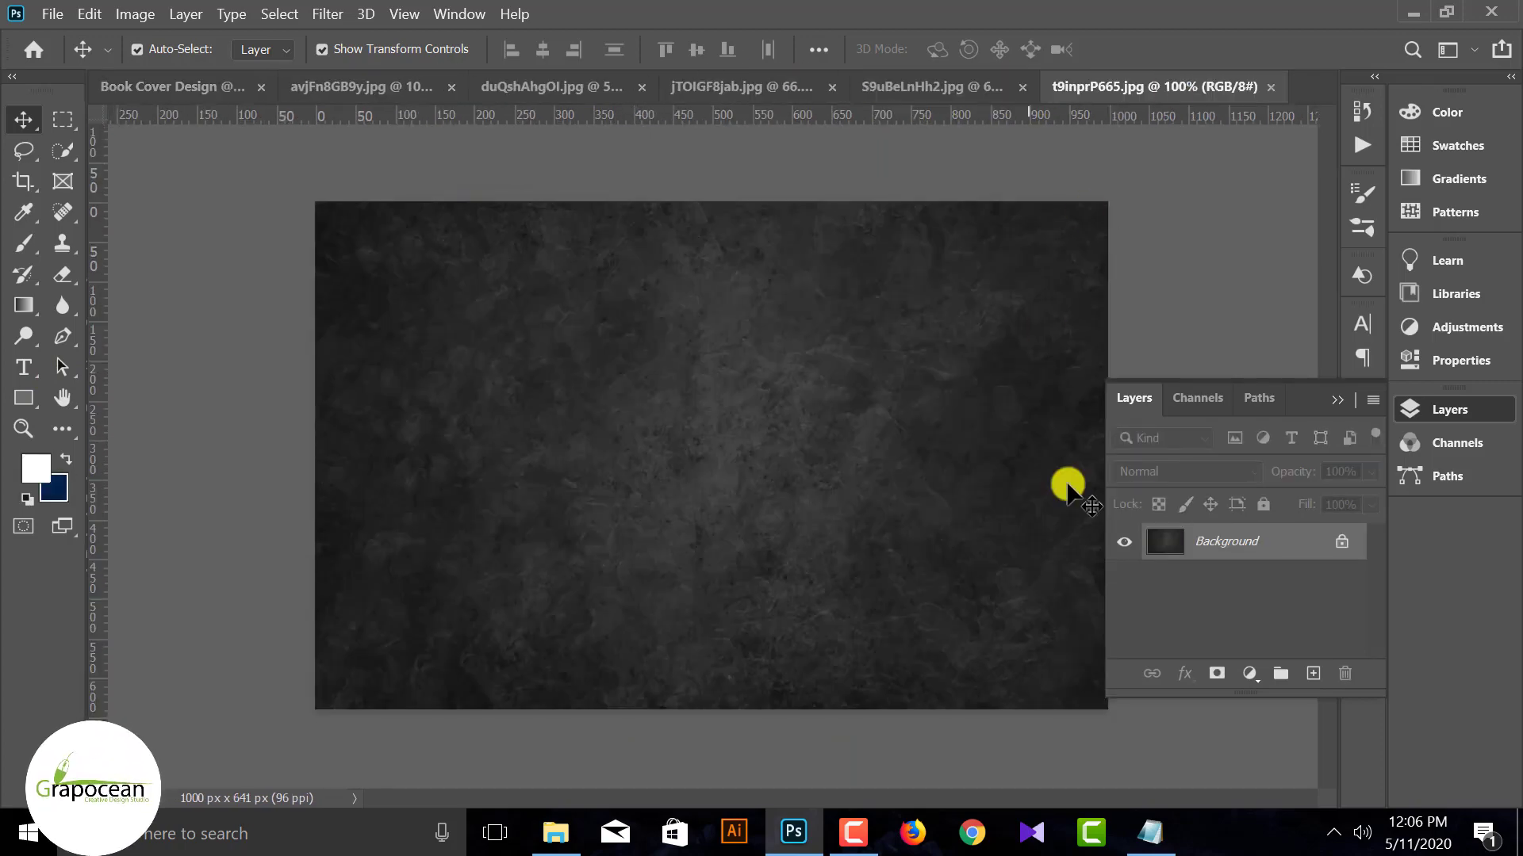
{"action": "left_click", "coordinate": [1348, 541]}
Copy the dark texture into Book Cover Design, rotate it 90° and scale it to 367.21% to cover the whole page.
{"action": "mouse_move", "coordinate": [754, 466]}
{"action": "left_mouse_down"}
{"action": "mouse_move", "coordinate": [156, 58]}
{"action": "mouse_move", "coordinate": [160, 92]}
{"action": "mouse_move", "coordinate": [758, 483]}
{"action": "left_mouse_up"}
{"action": "left_click_drag", "start_coordinate": [843, 450], "coordinate": [927, 676]}
{"action": "left_click_drag", "start_coordinate": [764, 558], "coordinate": [734, 572]}
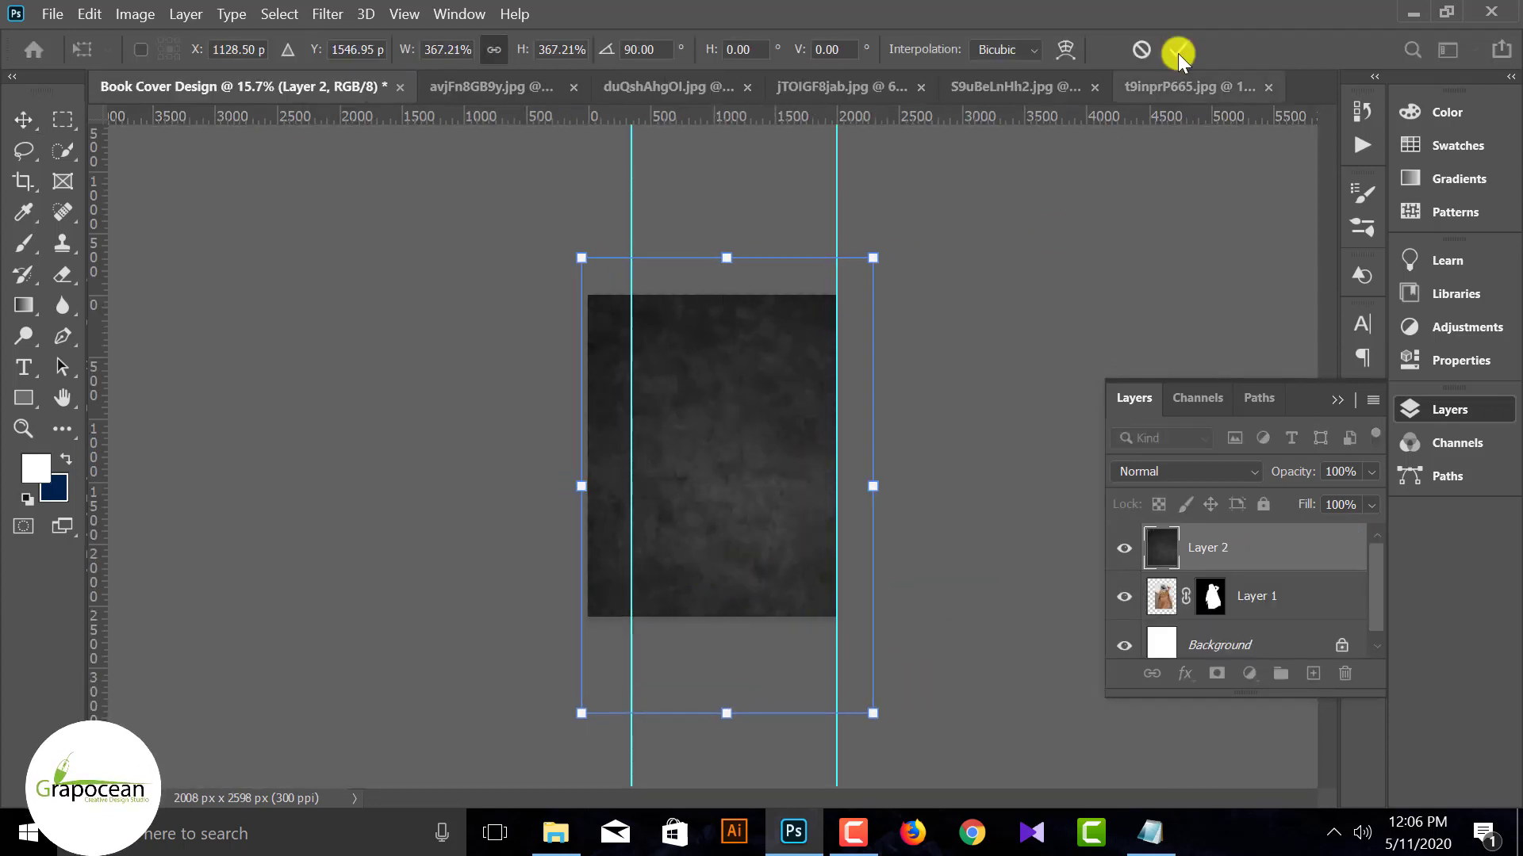
{"action": "left_click", "coordinate": [1178, 50]}
Move the dark texture layer below the woman's layer.
{"action": "left_click_drag", "start_coordinate": [1237, 547], "coordinate": [1268, 614]}
{"action": "left_click", "coordinate": [1008, 646]}
{"action": "scroll", "coordinate": [1008, 646], "scroll_direction": "up", "scroll_amount": 2}
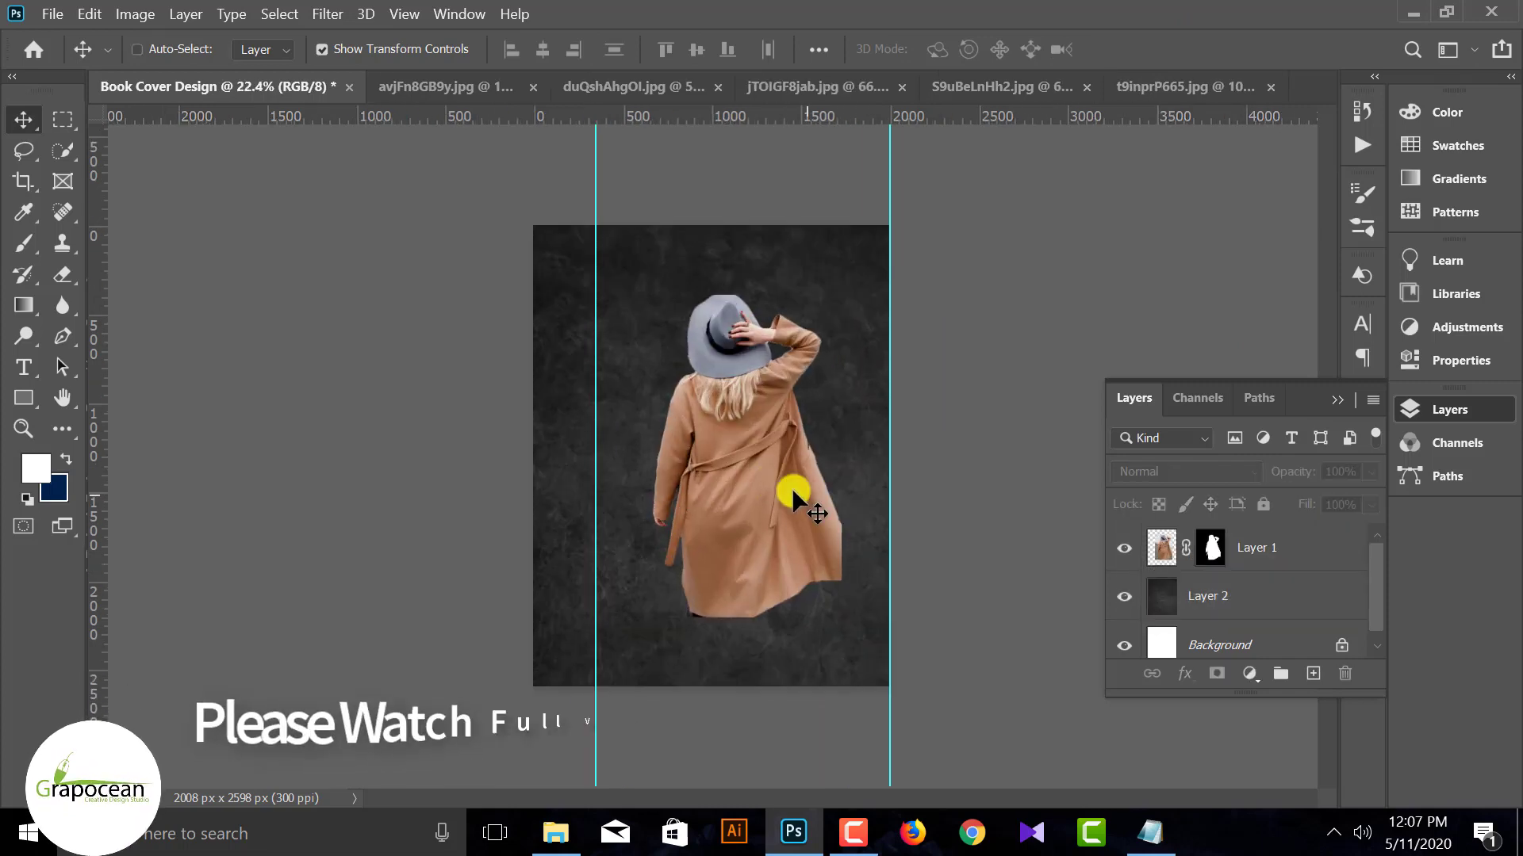
{"action": "left_click", "coordinate": [792, 493]}
{"action": "left_click", "coordinate": [947, 534]}
{"action": "left_click", "coordinate": [782, 481]}
{"action": "left_click", "coordinate": [964, 508]}
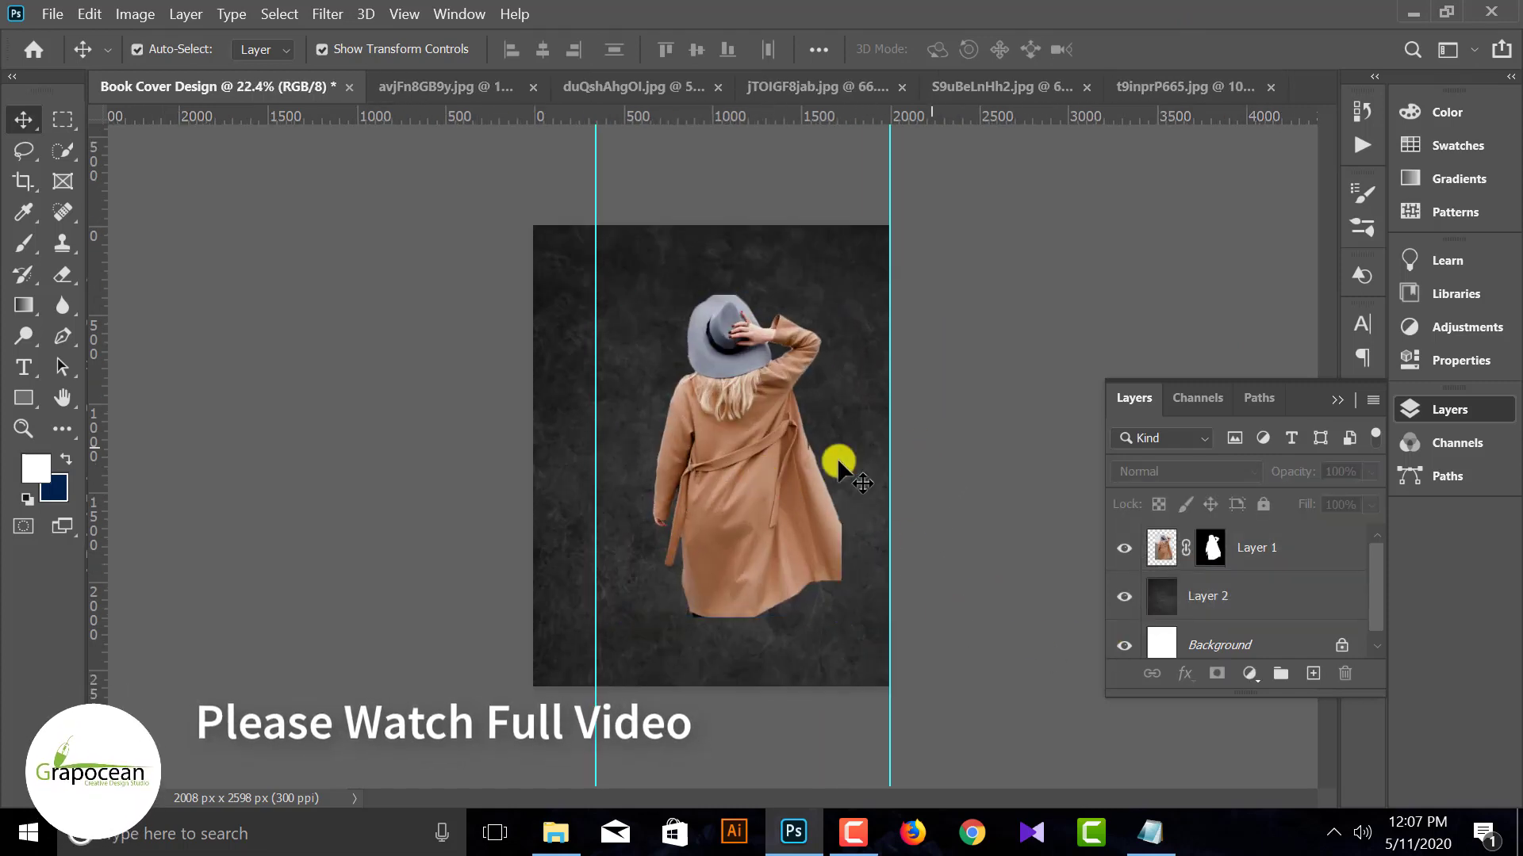
{"action": "left_click", "coordinate": [793, 476]}
{"action": "left_click", "coordinate": [984, 498]}
Add a Hue/Saturation adjustment above the woman's layer with Hue +63, Saturation -100 and Lightness -10.
{"action": "left_click", "coordinate": [731, 468]}
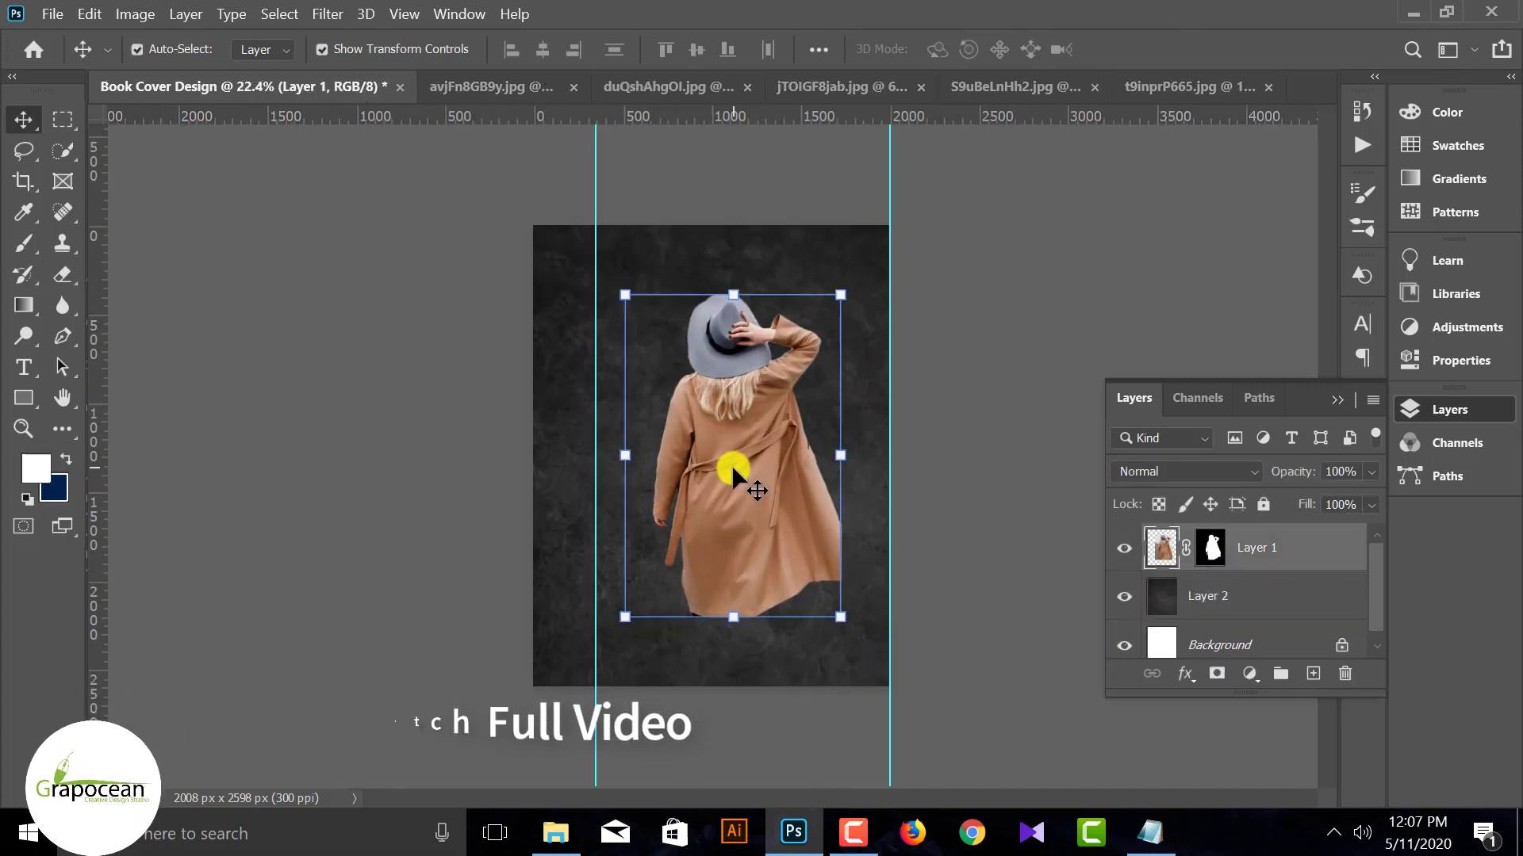
{"action": "left_click", "coordinate": [1259, 673]}
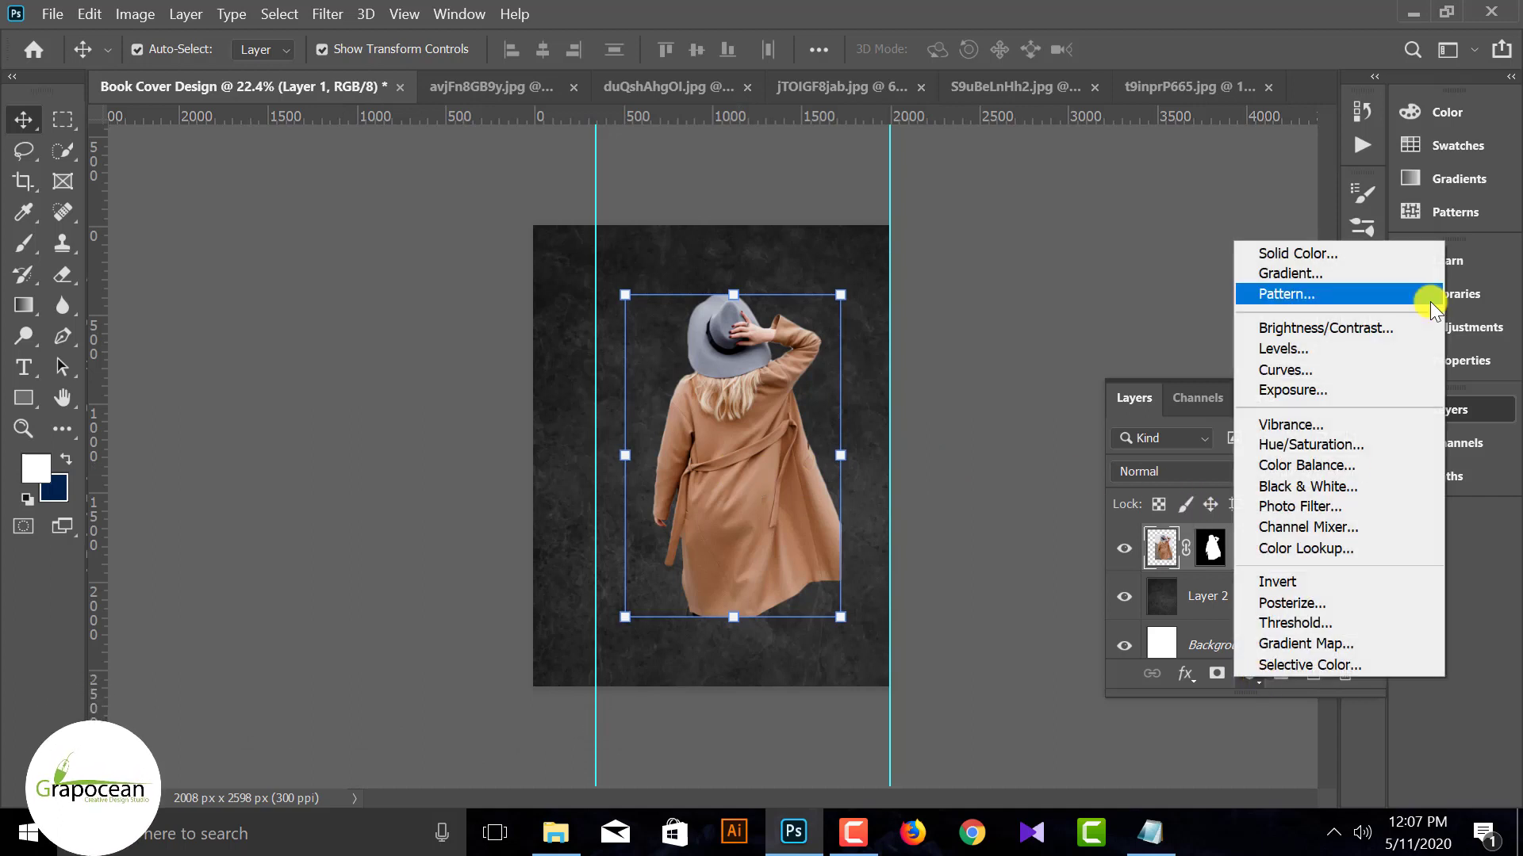
{"action": "left_click", "coordinate": [1356, 440]}
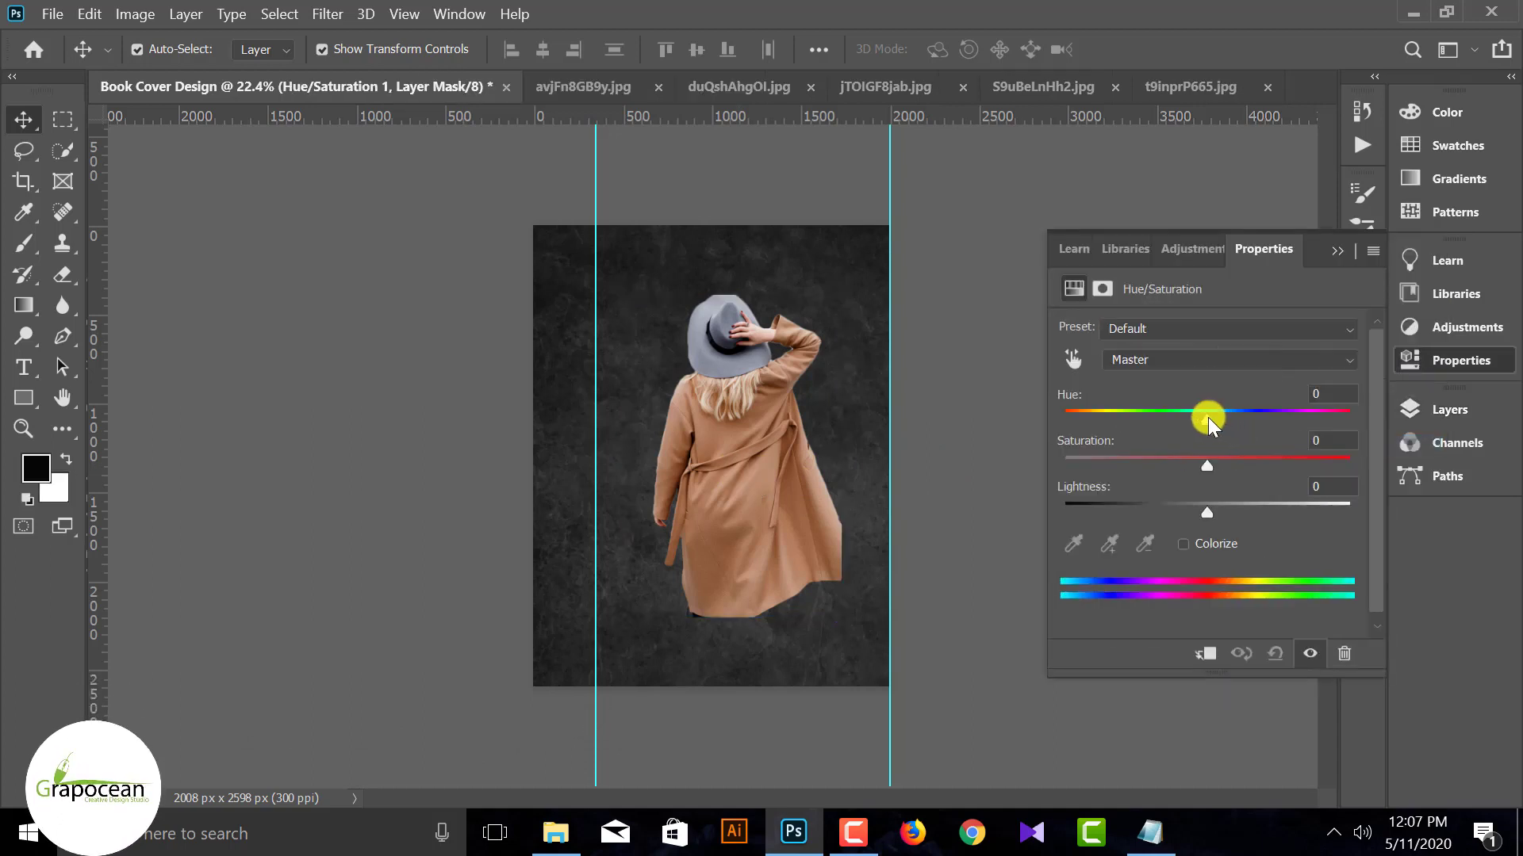
{"action": "left_click_drag", "start_coordinate": [1211, 515], "coordinate": [1161, 512]}
{"action": "left_click_drag", "start_coordinate": [1105, 465], "coordinate": [1092, 464]}
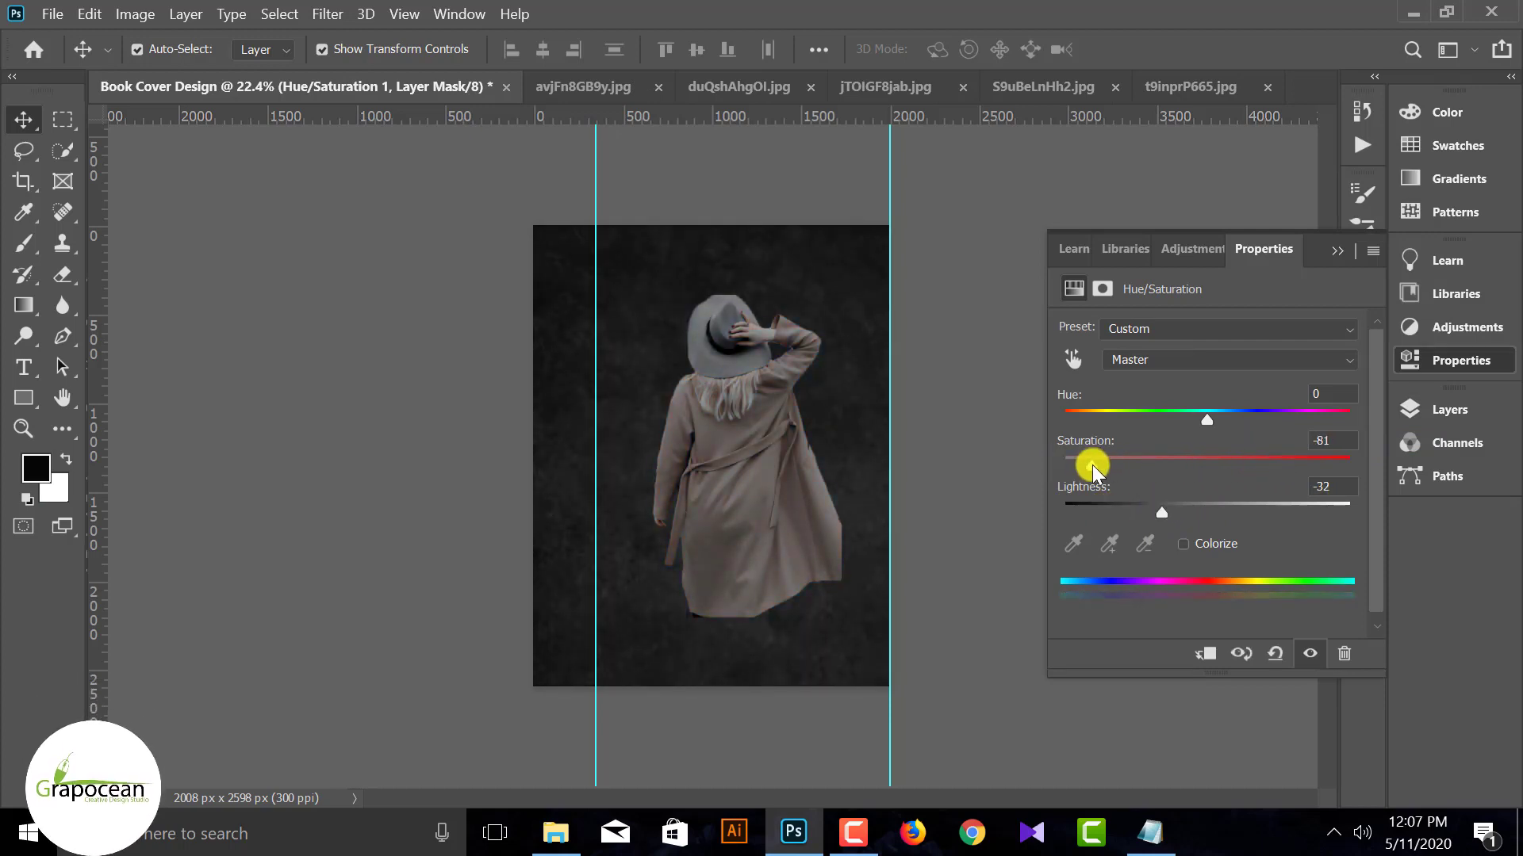
{"action": "left_click_drag", "start_coordinate": [1206, 418], "coordinate": [1098, 418]}
{"action": "left_click_drag", "start_coordinate": [1160, 511], "coordinate": [1204, 521]}
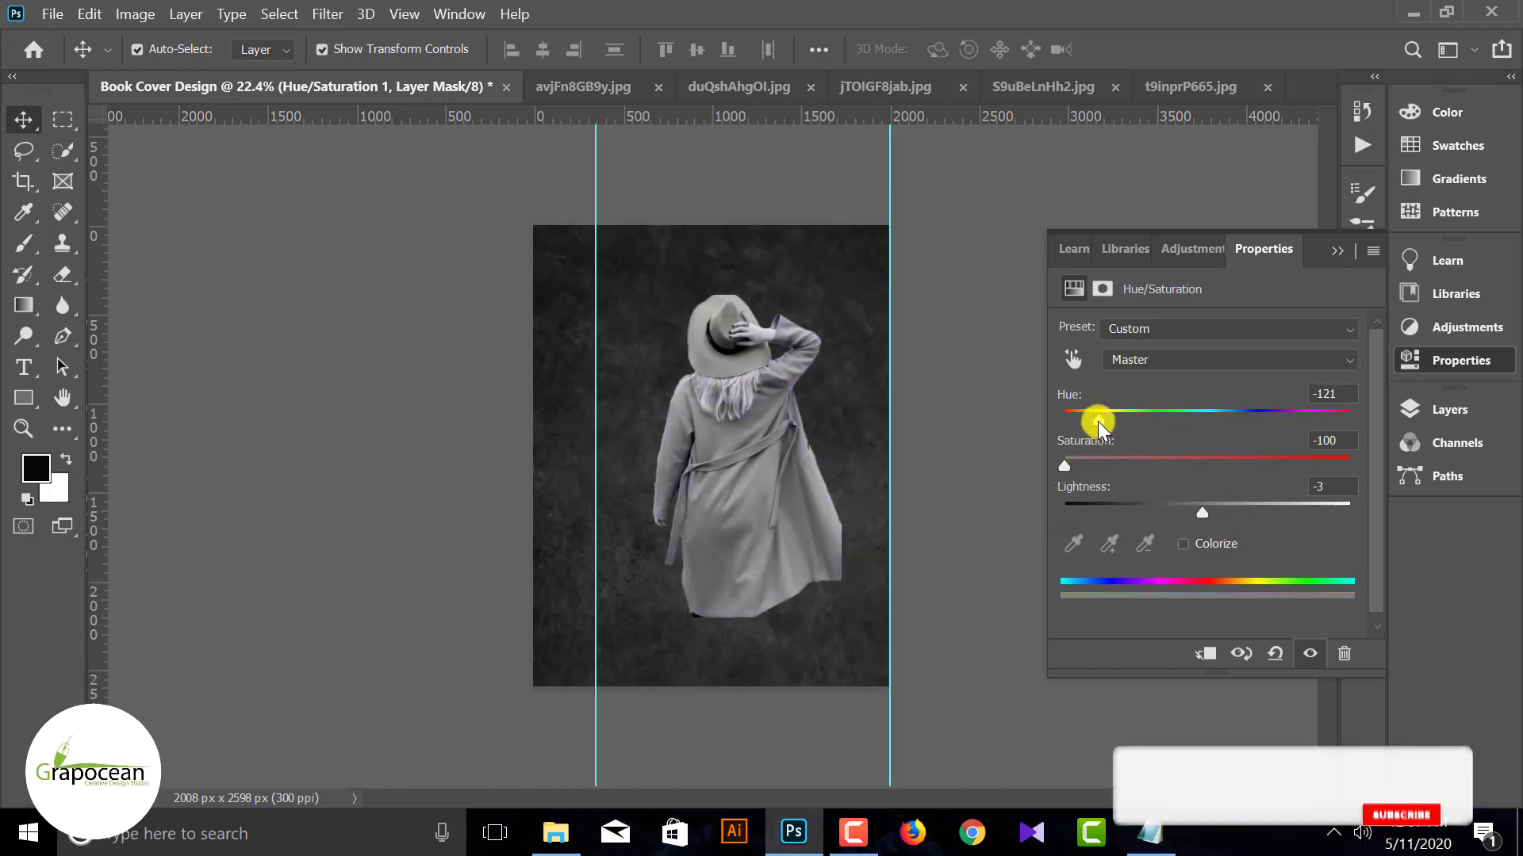
{"action": "left_click_drag", "start_coordinate": [1097, 421], "coordinate": [1313, 423]}
{"action": "mouse_move", "coordinate": [1202, 511]}
{"action": "left_mouse_down"}
{"action": "mouse_move", "coordinate": [1276, 506]}
{"action": "mouse_move", "coordinate": [1192, 507]}
{"action": "left_mouse_up"}
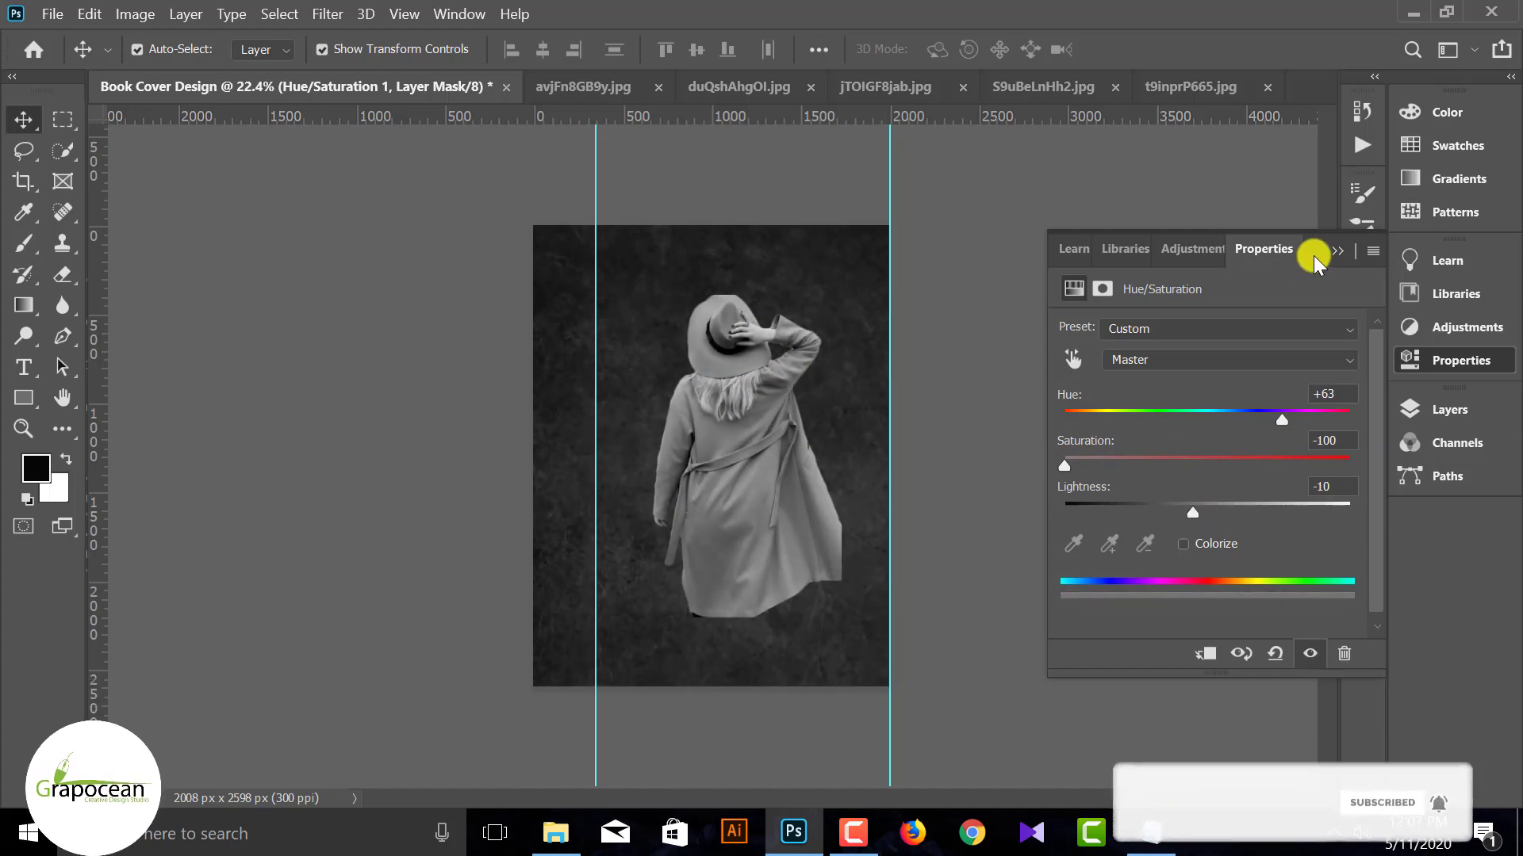
Clip the Hue/Saturation adjustment to the woman's layer with a clipping mask.
{"action": "left_click", "coordinate": [1461, 407]}
{"action": "right_click", "coordinate": [1285, 546]}
{"action": "left_click", "coordinate": [1098, 463]}
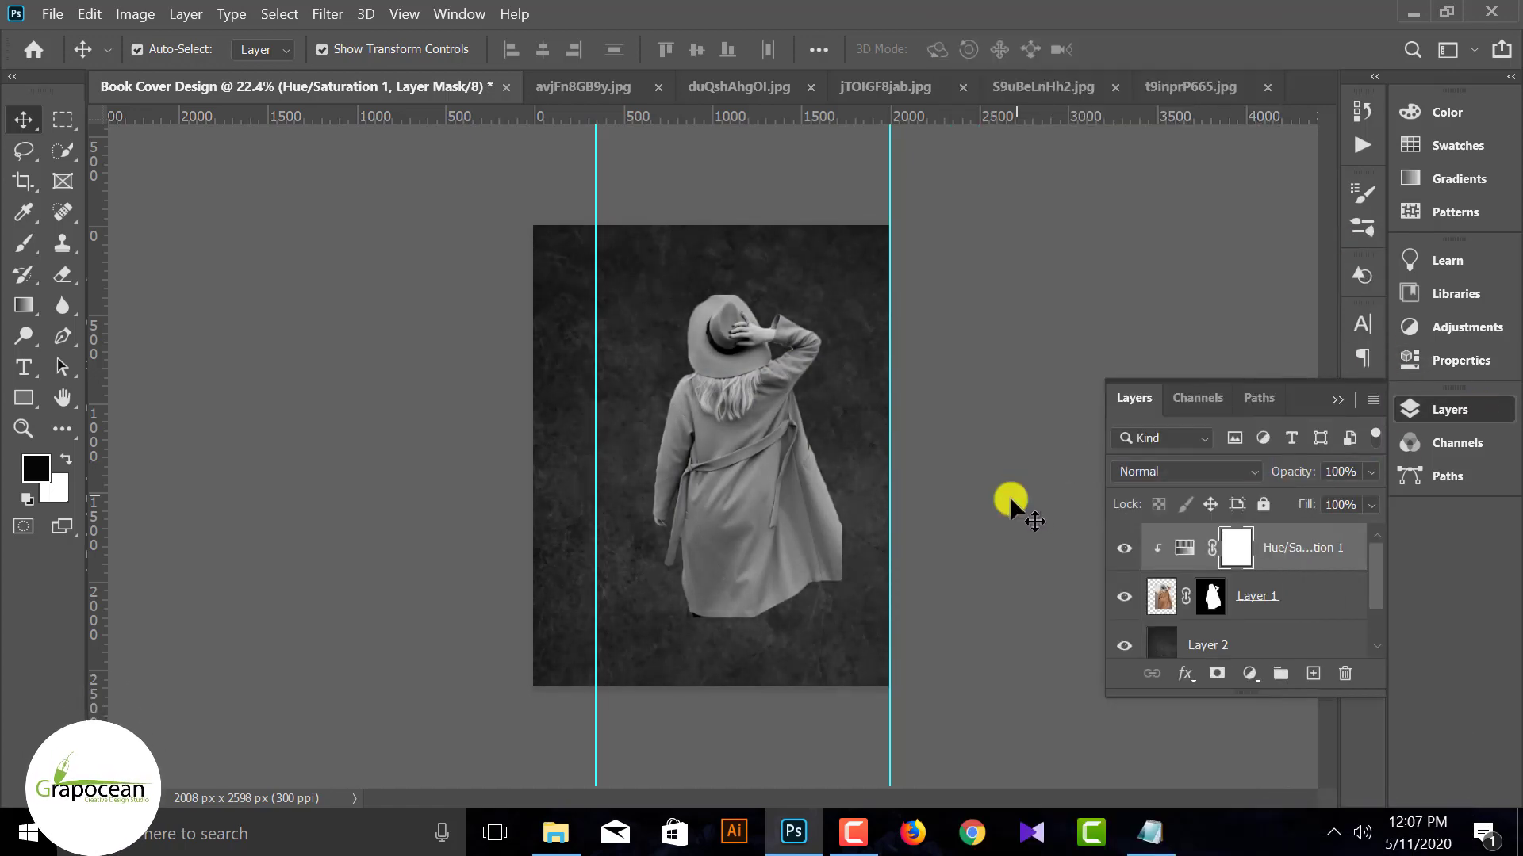
Switch to the dark stairway image avjFn8GB9y.jpg and unlock its background layer.
{"action": "scroll", "coordinate": [766, 402], "scroll_direction": "up", "scroll_amount": 4}
{"action": "scroll", "coordinate": [766, 402], "scroll_direction": "down", "scroll_amount": 4}
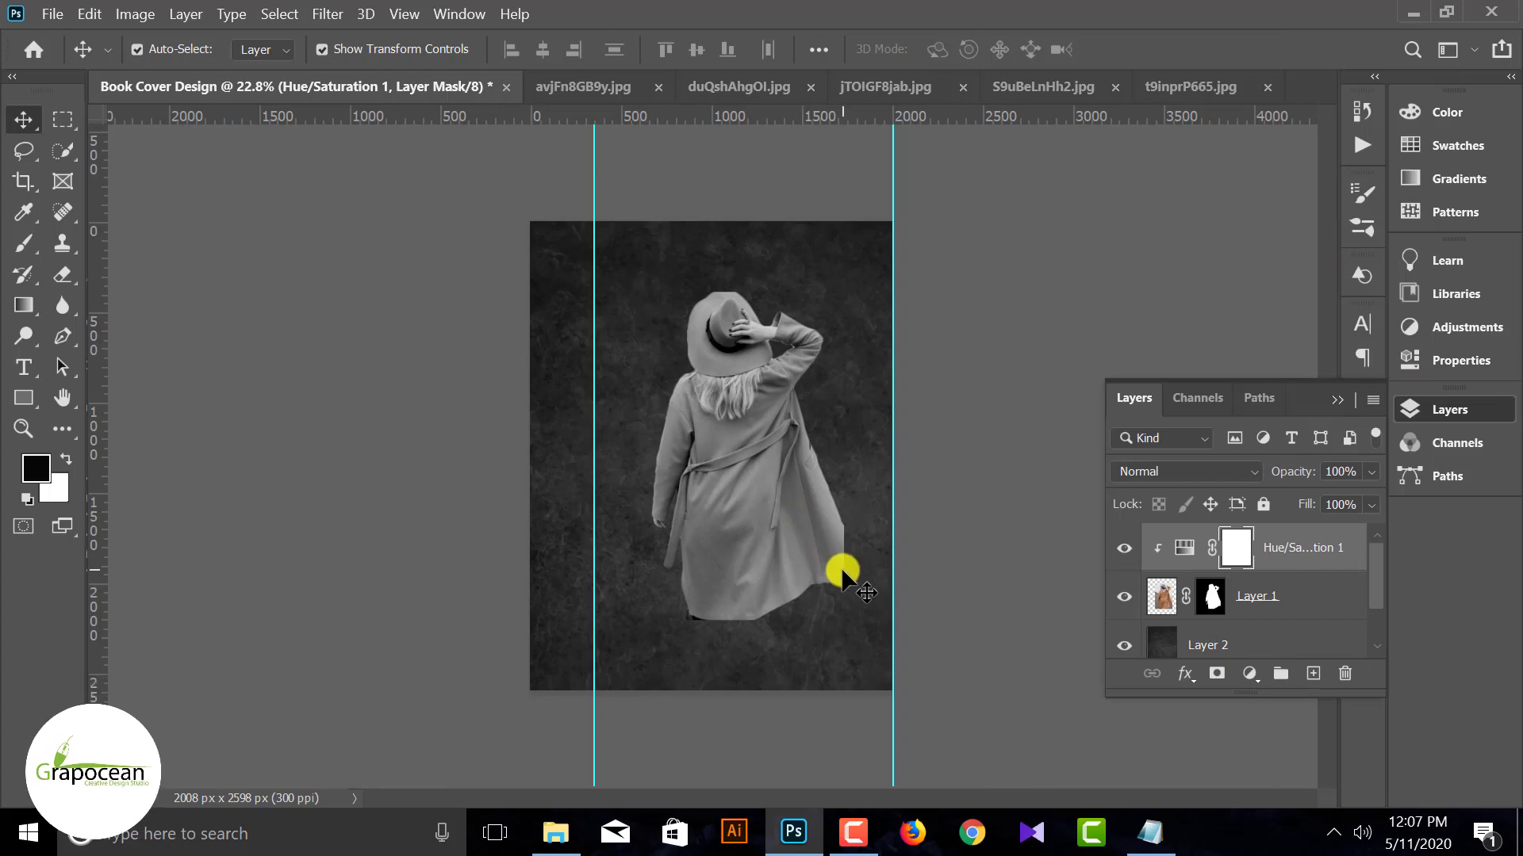
{"action": "left_click", "coordinate": [584, 88]}
{"action": "left_click", "coordinate": [1340, 543]}
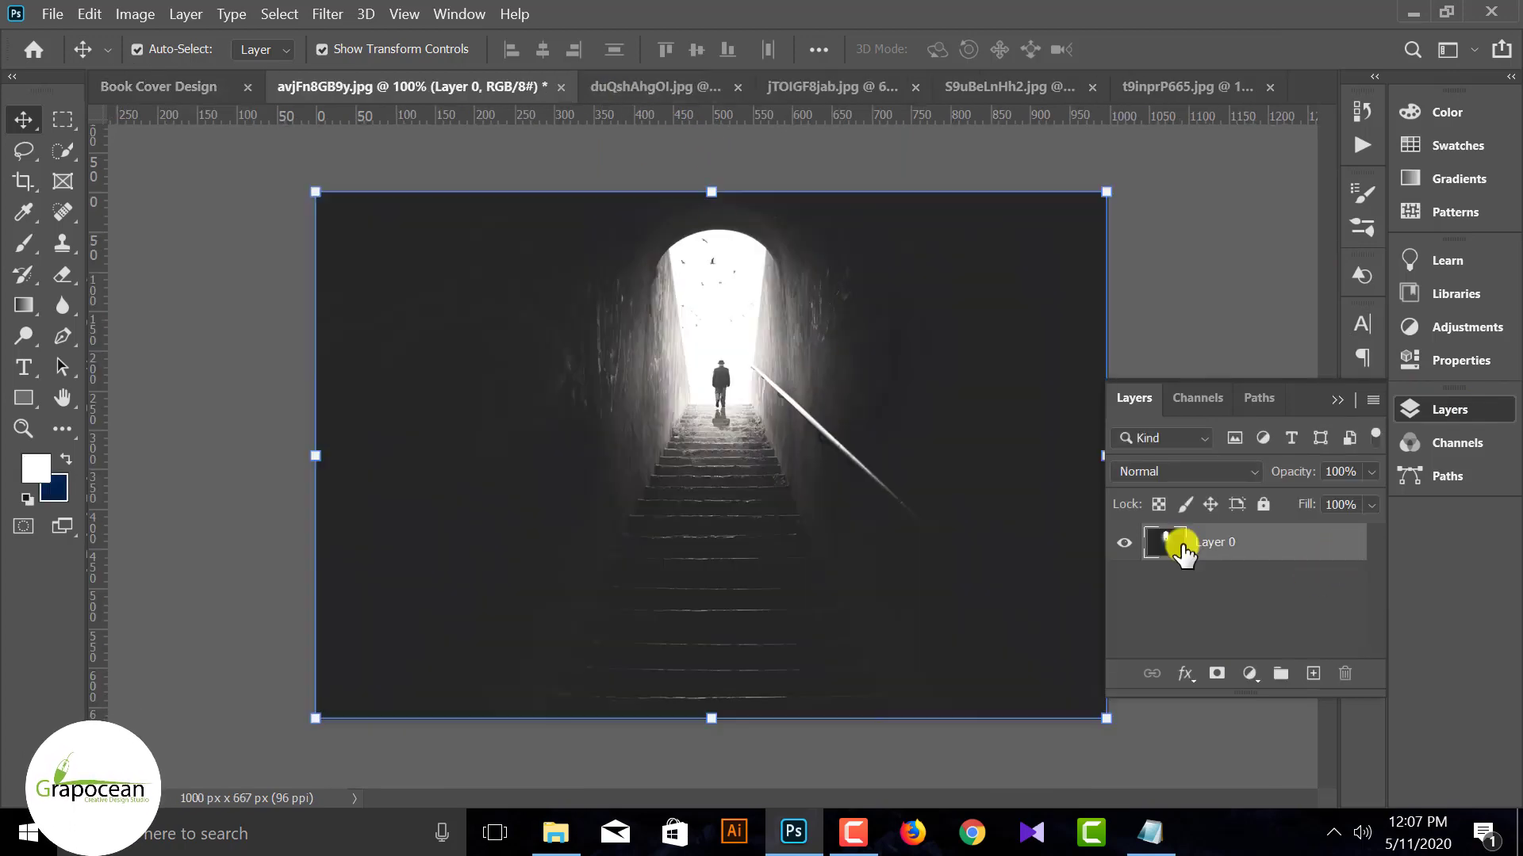
Switch to the pale blue grunge texture image jTOIGF8jab.jpg and unlock its background layer.
{"action": "mouse_move", "coordinate": [711, 351]}
{"action": "left_mouse_down"}
{"action": "mouse_move", "coordinate": [656, 344]}
{"action": "mouse_move", "coordinate": [740, 345]}
{"action": "mouse_move", "coordinate": [713, 344]}
{"action": "left_mouse_up"}
{"action": "left_click", "coordinate": [649, 83]}
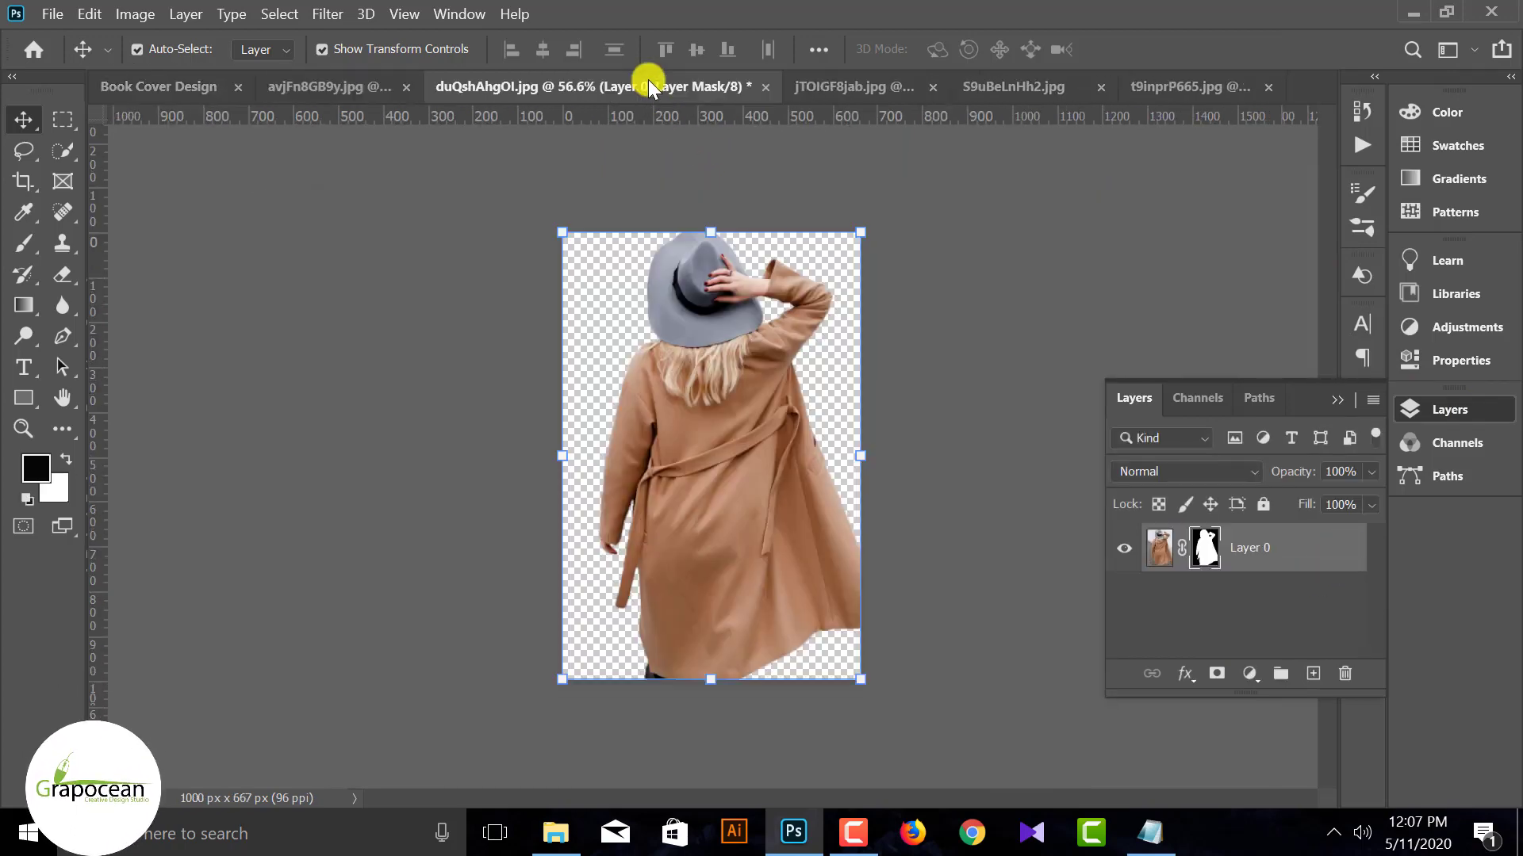
{"action": "left_click", "coordinate": [872, 86]}
{"action": "left_click", "coordinate": [1018, 89]}
{"action": "left_click", "coordinate": [734, 84]}
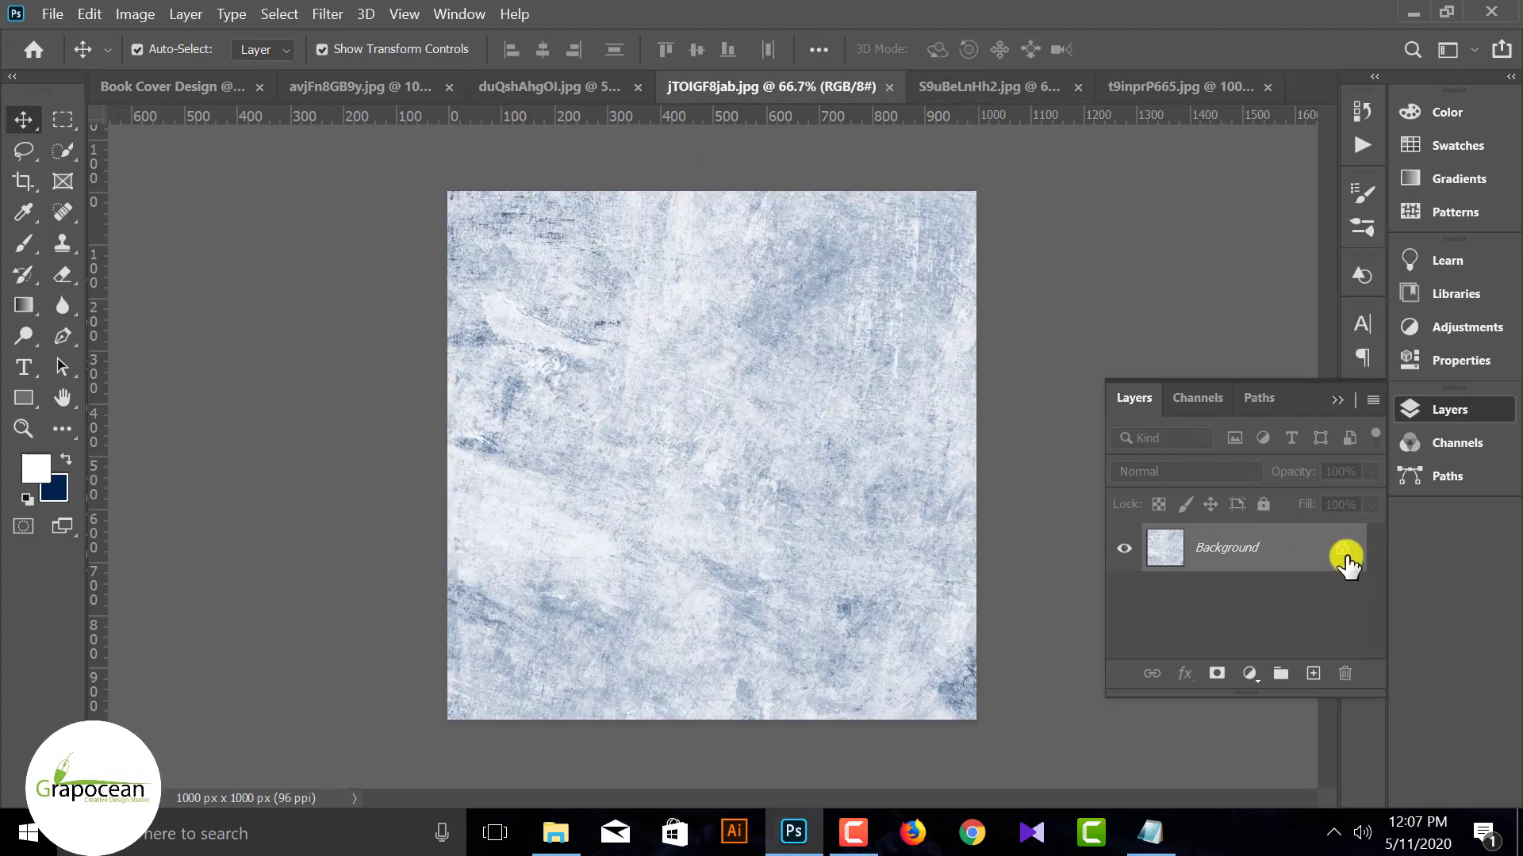
{"action": "left_click", "coordinate": [1340, 548]}
Copy the blue grunge texture into the Book Cover Design document and enlarge it to nearly the cover's full width over the upper part.
{"action": "left_click_drag", "start_coordinate": [610, 309], "coordinate": [737, 417]}
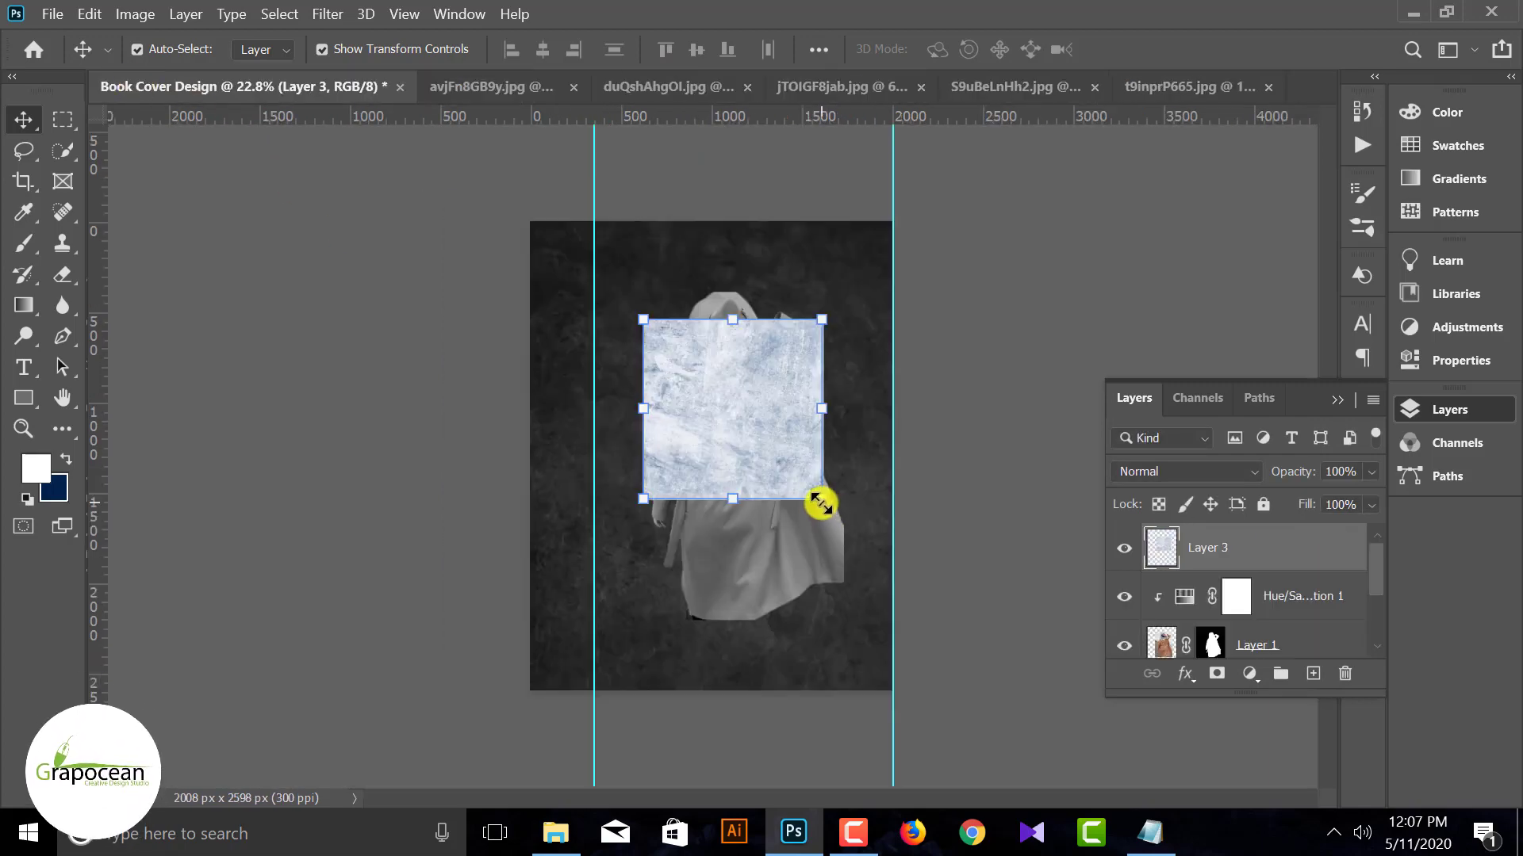
{"action": "left_click_drag", "start_coordinate": [822, 500], "coordinate": [885, 432]}
{"action": "left_click", "coordinate": [1182, 49]}
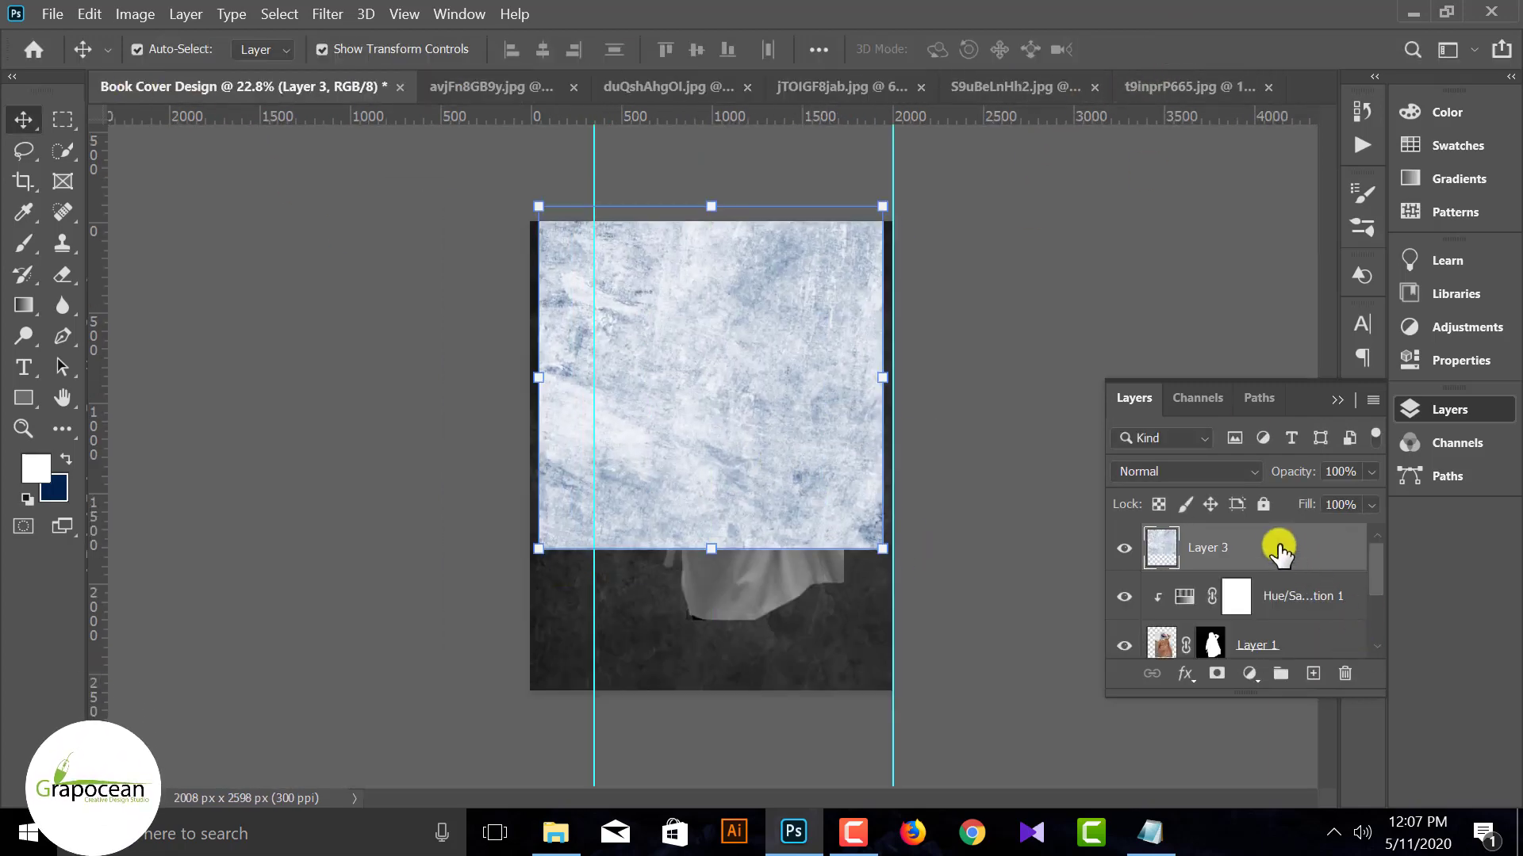
Move the grunge texture layer directly below the woman's layer and release its clipping mask.
{"action": "left_click_drag", "start_coordinate": [1277, 547], "coordinate": [1277, 611]}
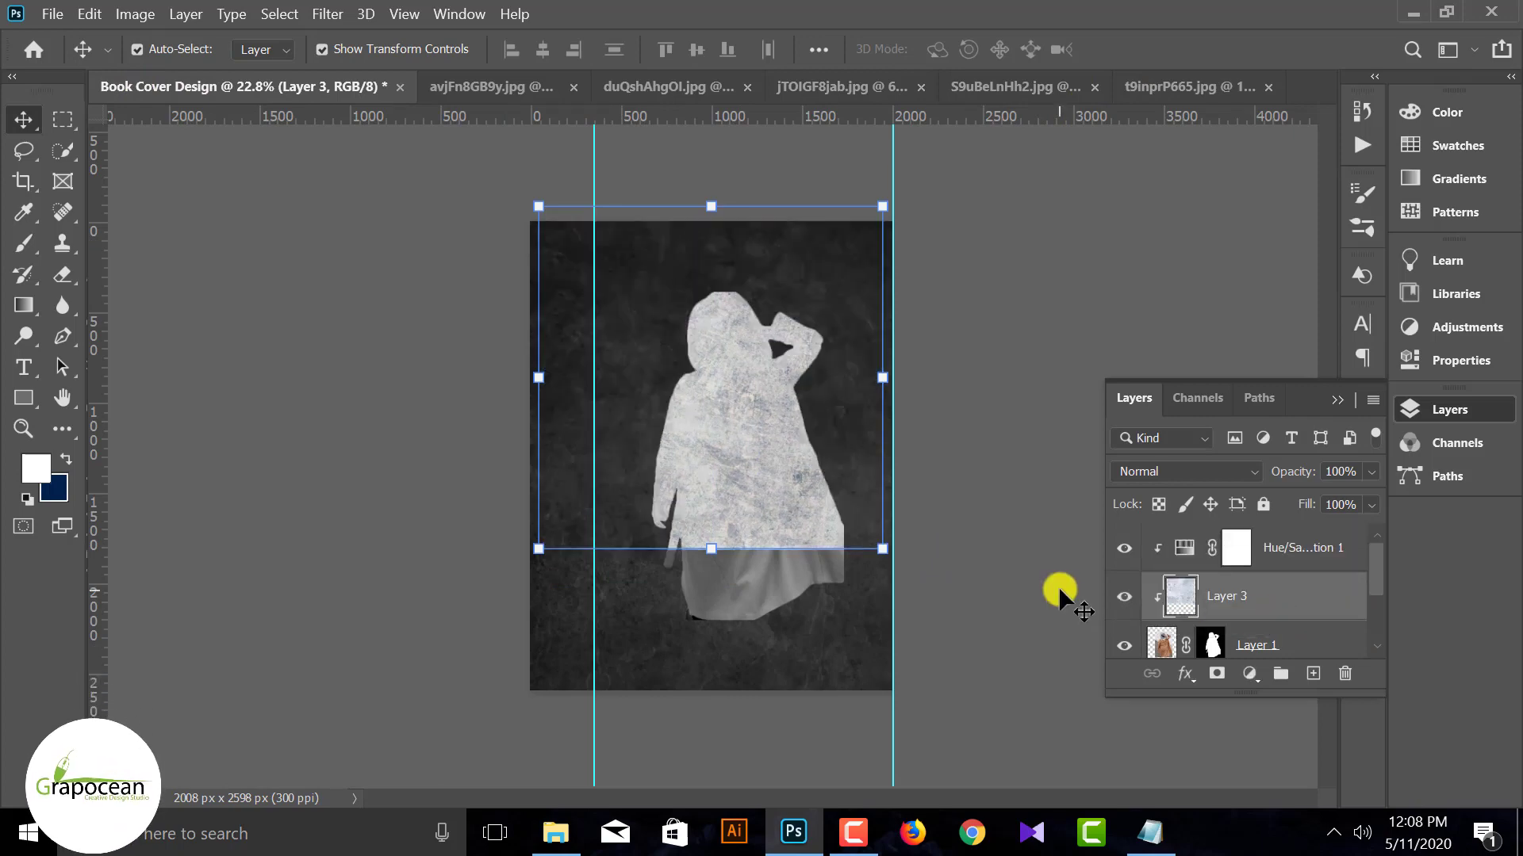
{"action": "right_click", "coordinate": [1301, 607]}
{"action": "left_click", "coordinate": [1098, 468]}
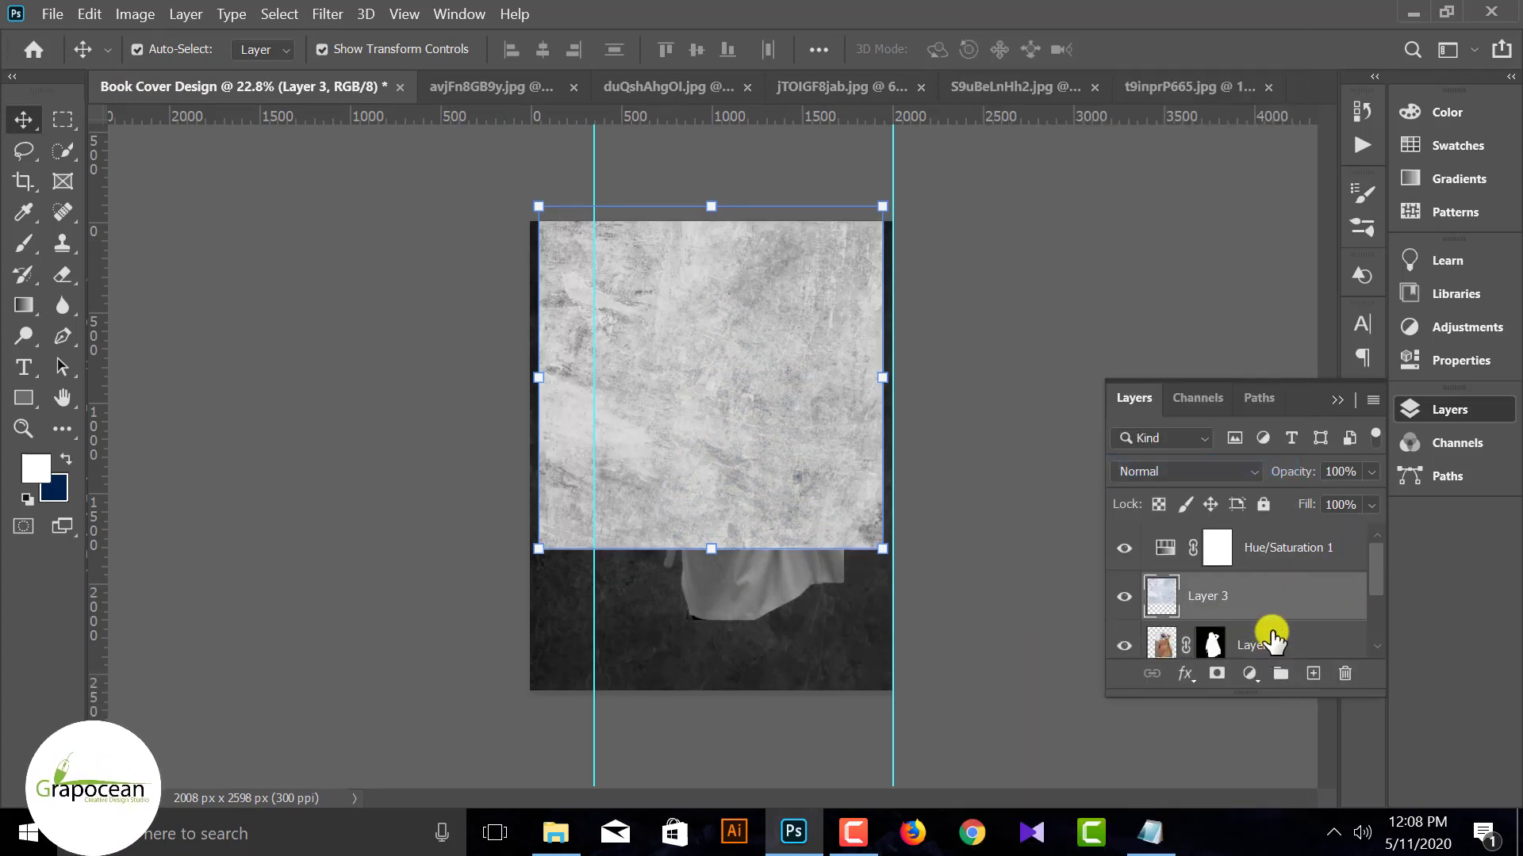
{"action": "mouse_move", "coordinate": [1251, 608]}
{"action": "left_mouse_down"}
{"action": "mouse_move", "coordinate": [1248, 677]}
{"action": "mouse_move", "coordinate": [1250, 605]}
{"action": "left_mouse_up"}
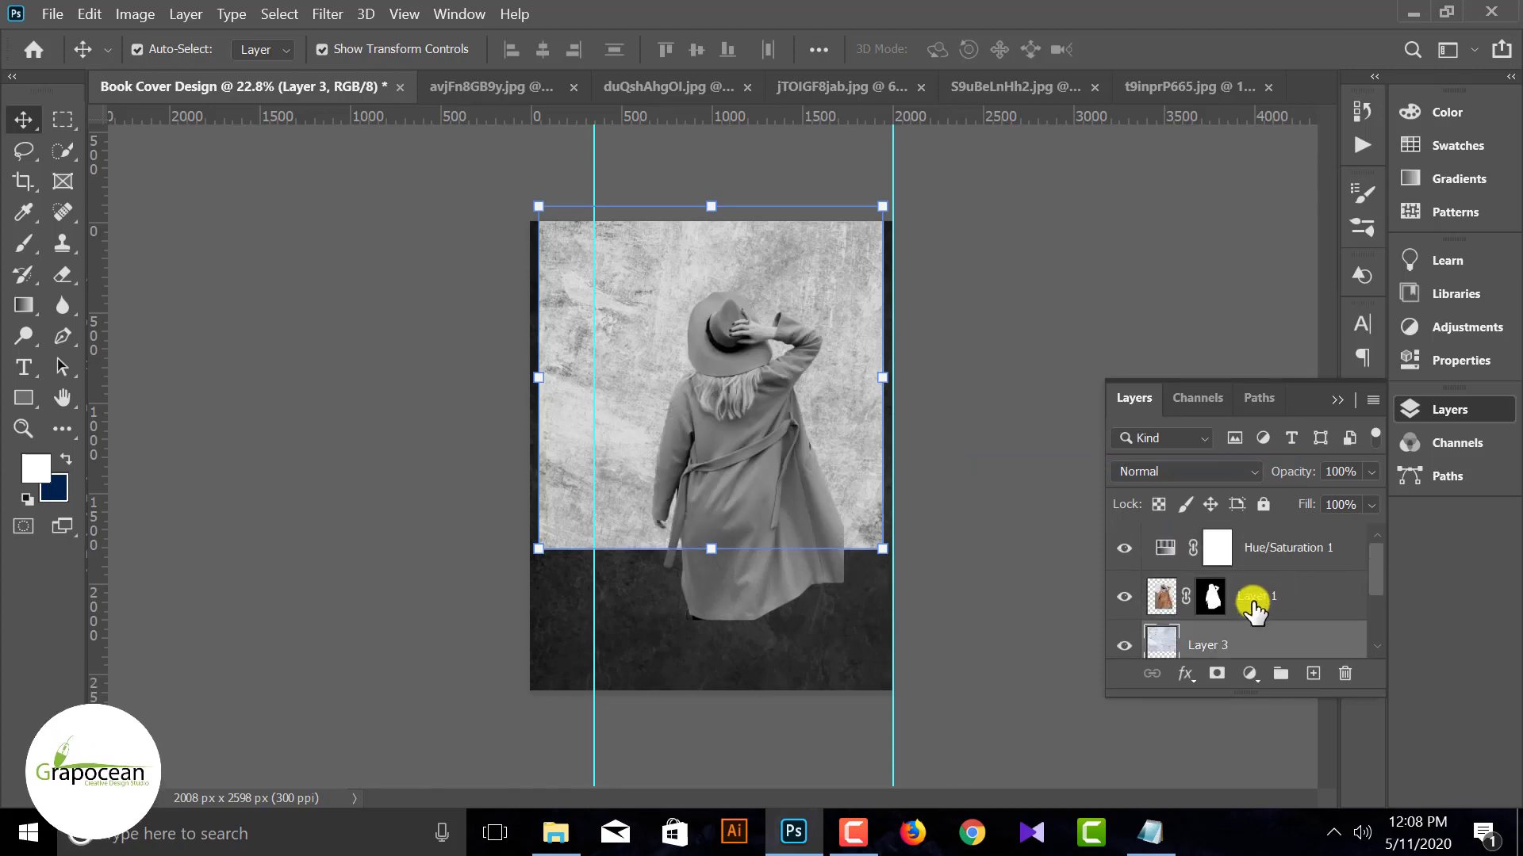
Clip the top Hue/Saturation adjustment to the woman's layer again, leaving the grunge texture layer selected.
{"action": "left_click", "coordinate": [1278, 555]}
{"action": "right_click", "coordinate": [1278, 555]}
{"action": "left_click", "coordinate": [1040, 464]}
{"action": "left_click", "coordinate": [839, 426]}
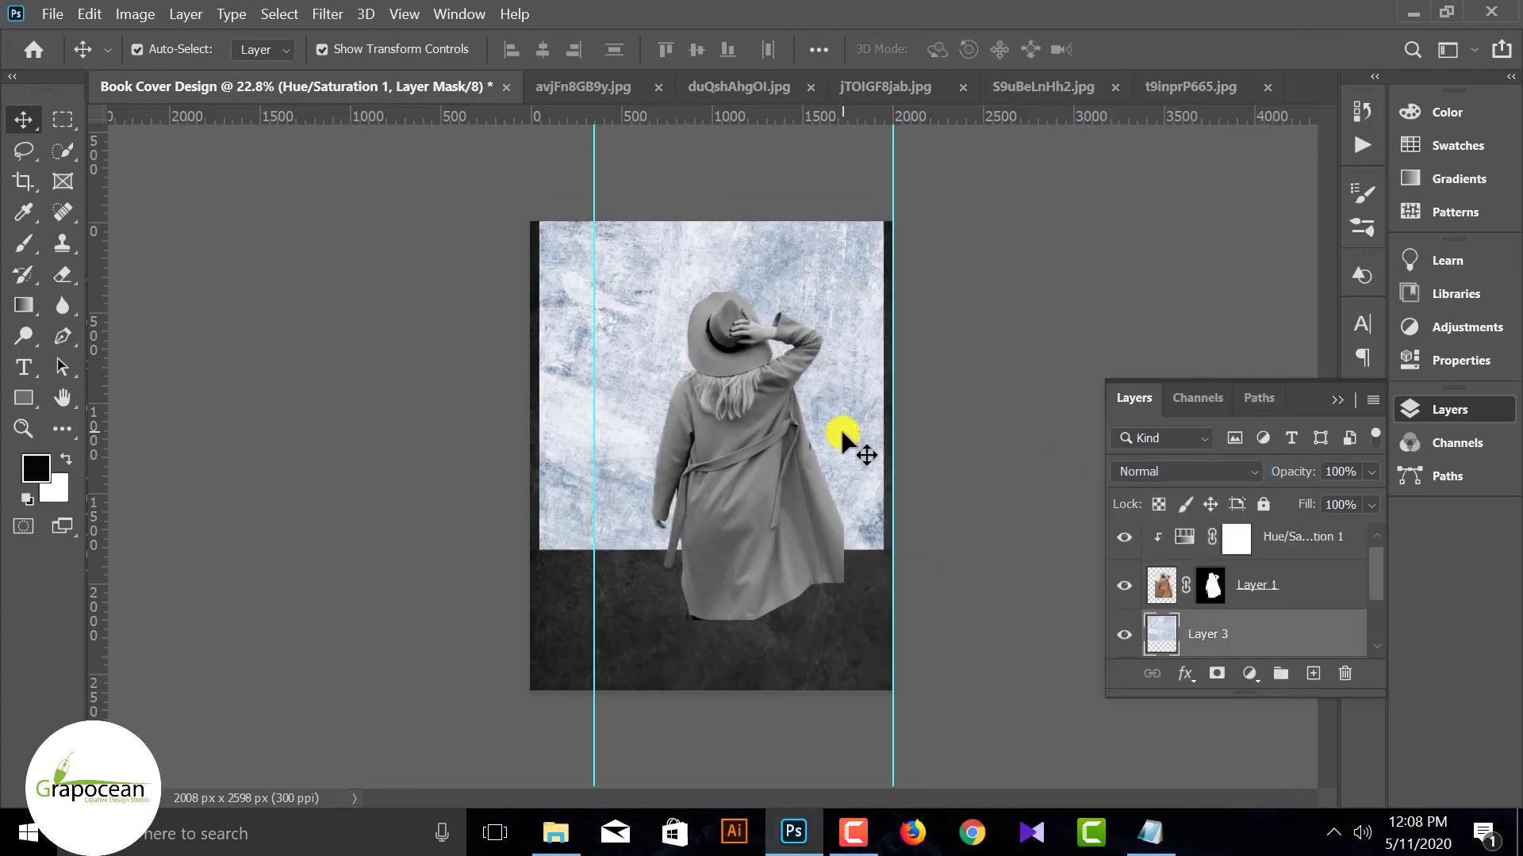
{"action": "left_click", "coordinate": [1249, 674]}
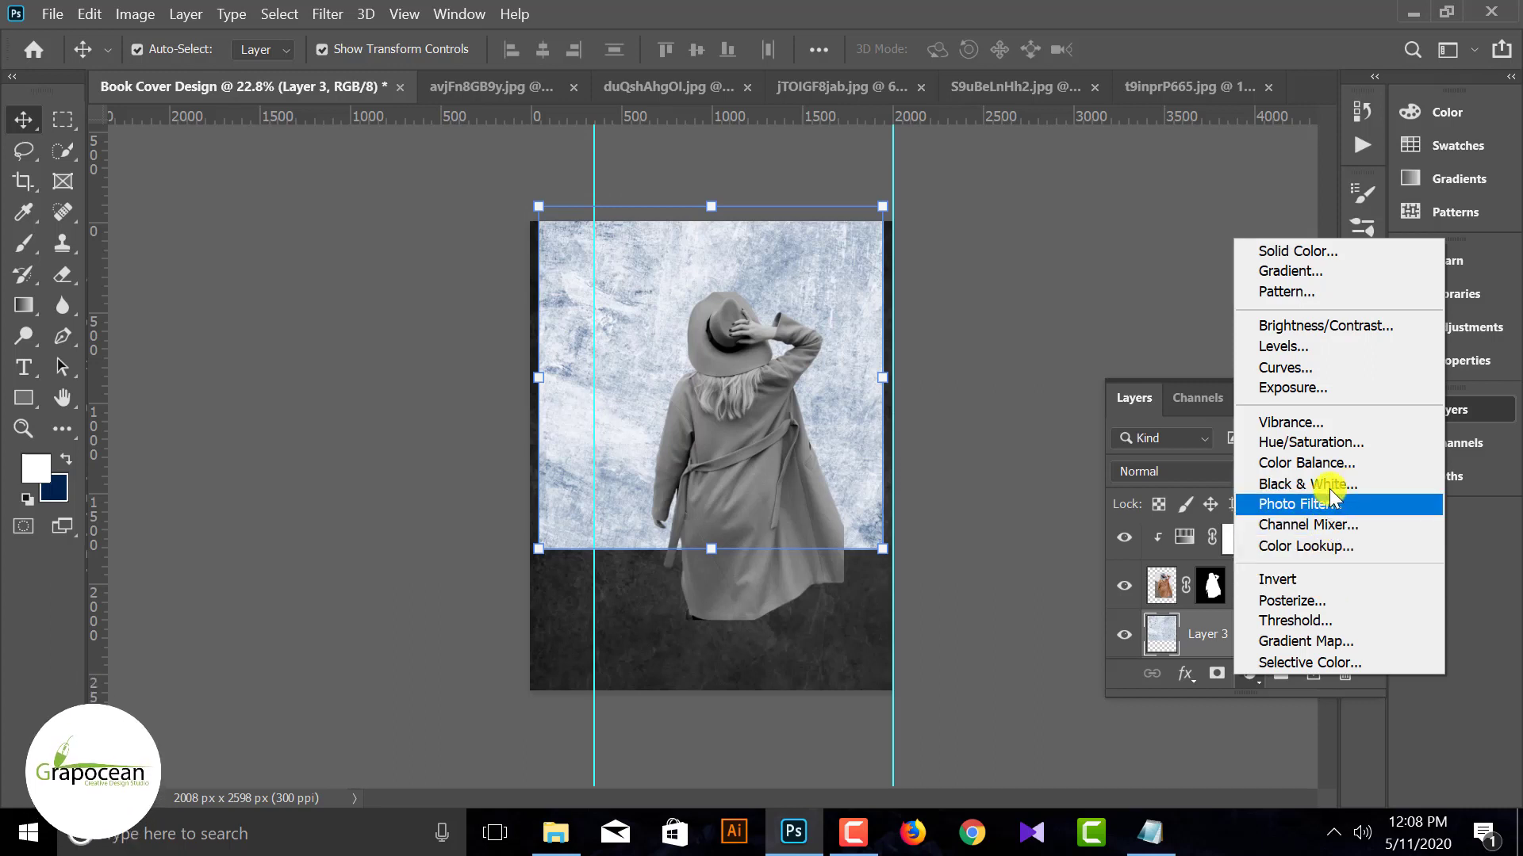
{"action": "left_click", "coordinate": [1313, 463]}
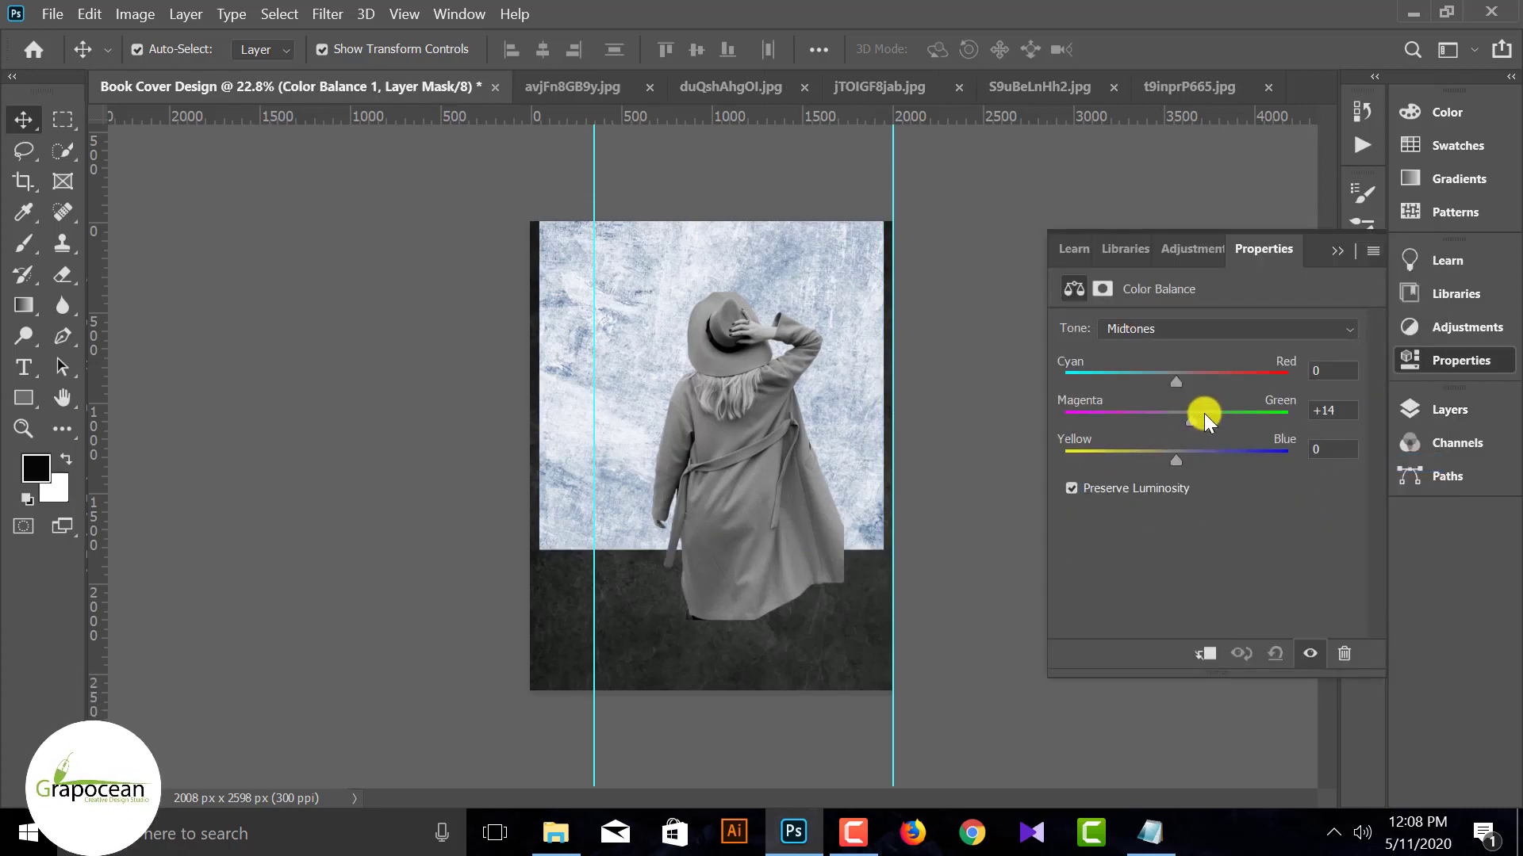
{"action": "left_click_drag", "start_coordinate": [1204, 412], "coordinate": [1277, 463]}
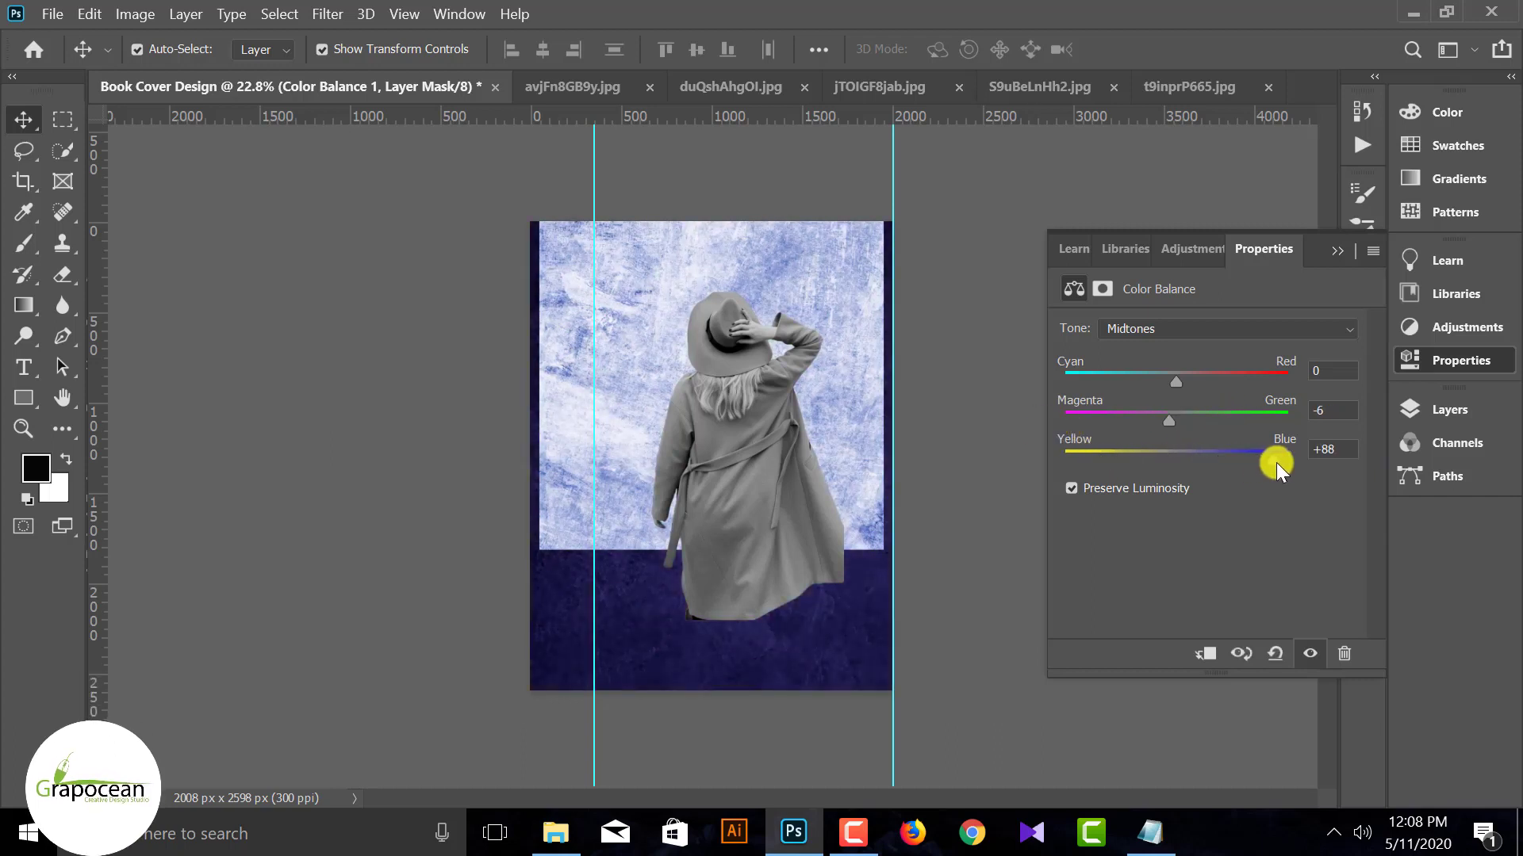
{"action": "left_click", "coordinate": [1450, 409]}
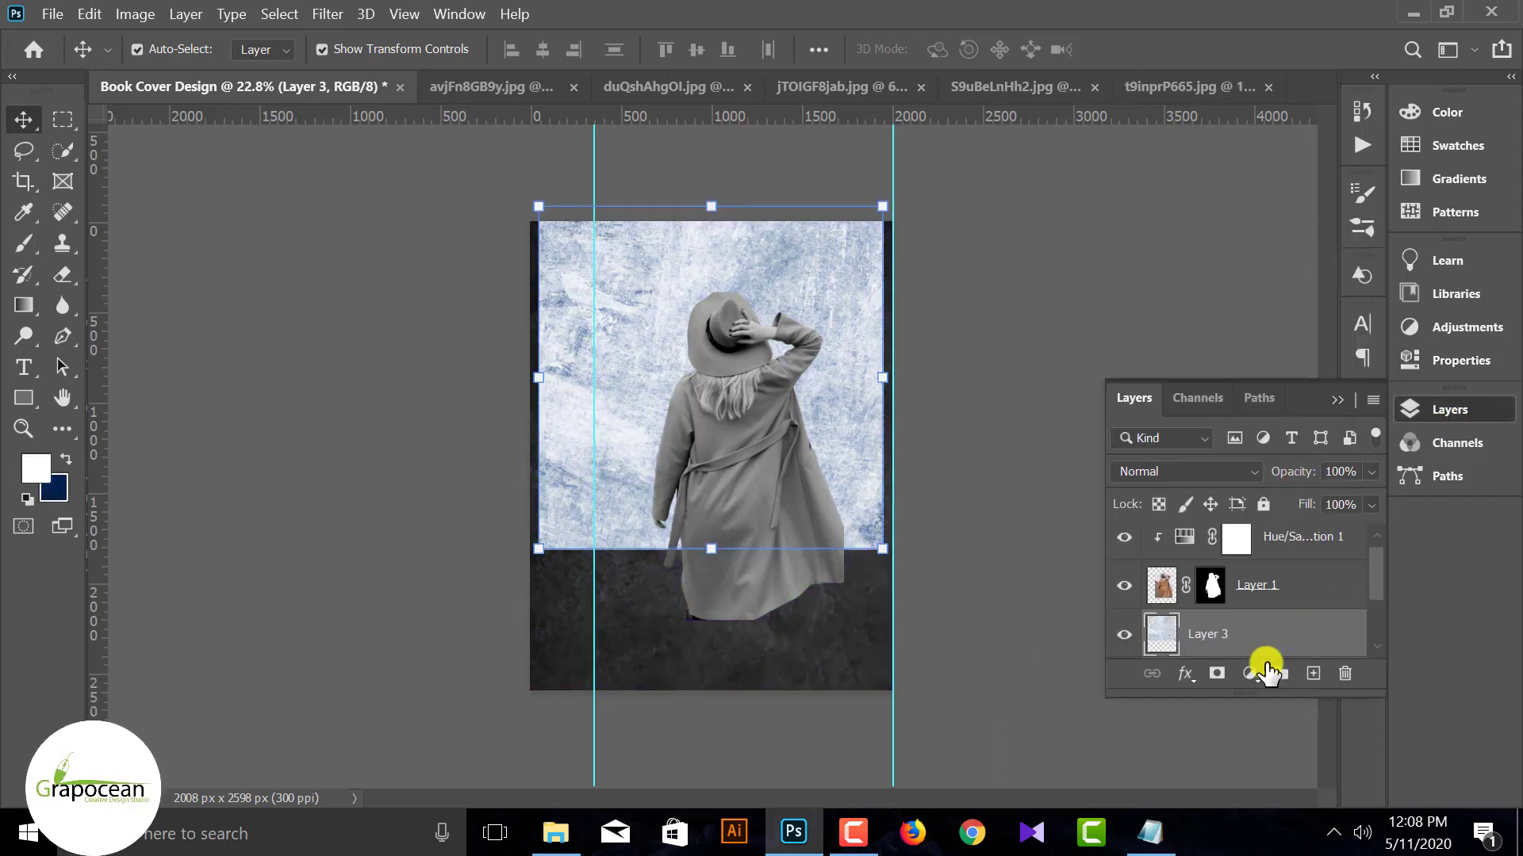
Add a Hue/Saturation adjustment above the grunge texture with Hue +180, Saturation -76 and Lightness -18.
{"action": "left_click", "coordinate": [1250, 673]}
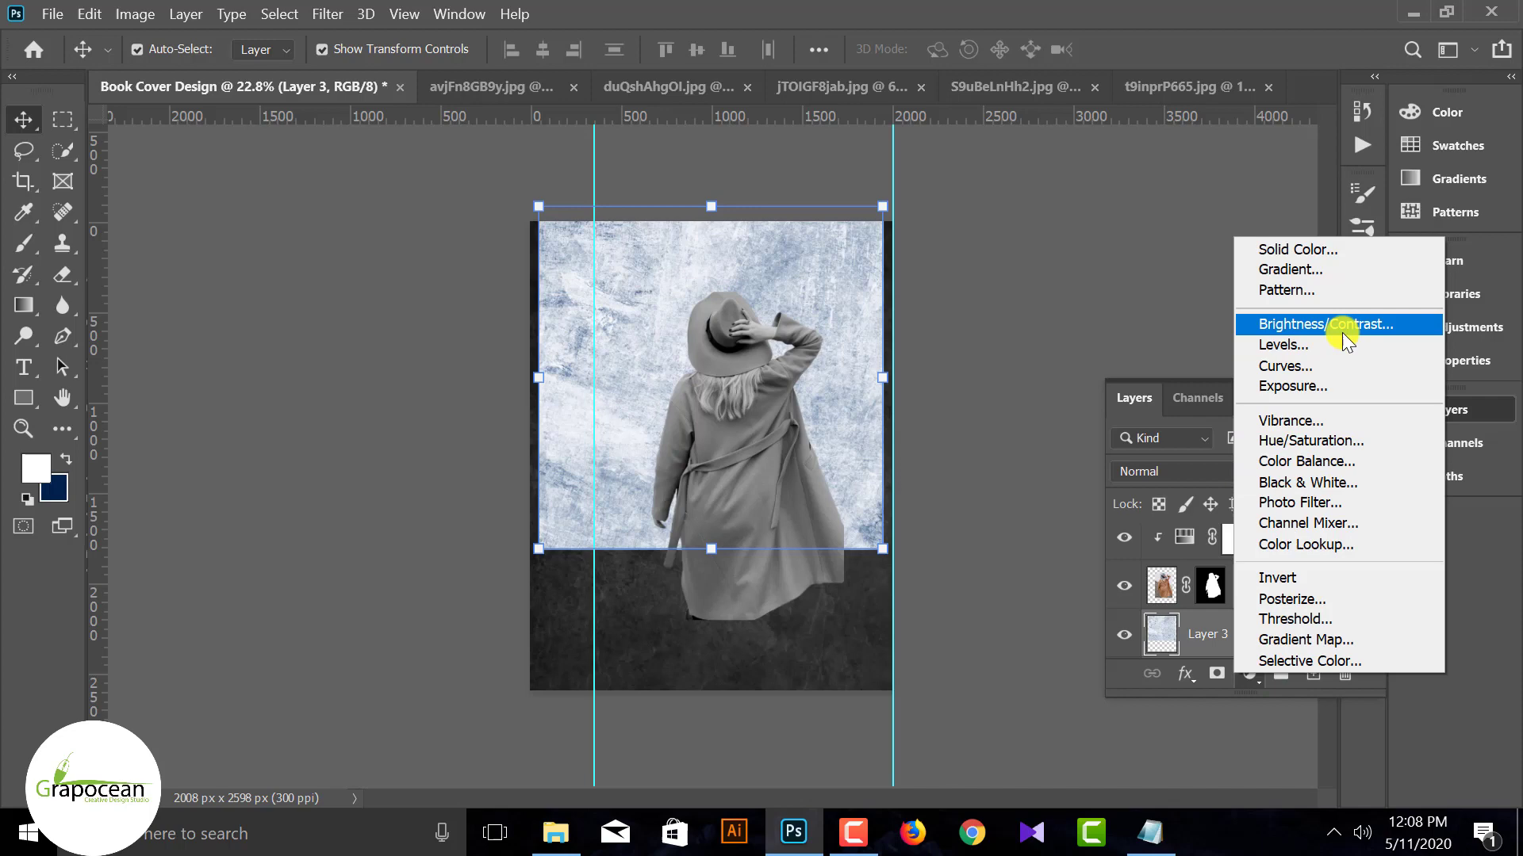
{"action": "left_click", "coordinate": [1340, 441]}
{"action": "left_click_drag", "start_coordinate": [1205, 505], "coordinate": [1121, 469]}
{"action": "left_click_drag", "start_coordinate": [1207, 419], "coordinate": [1016, 420]}
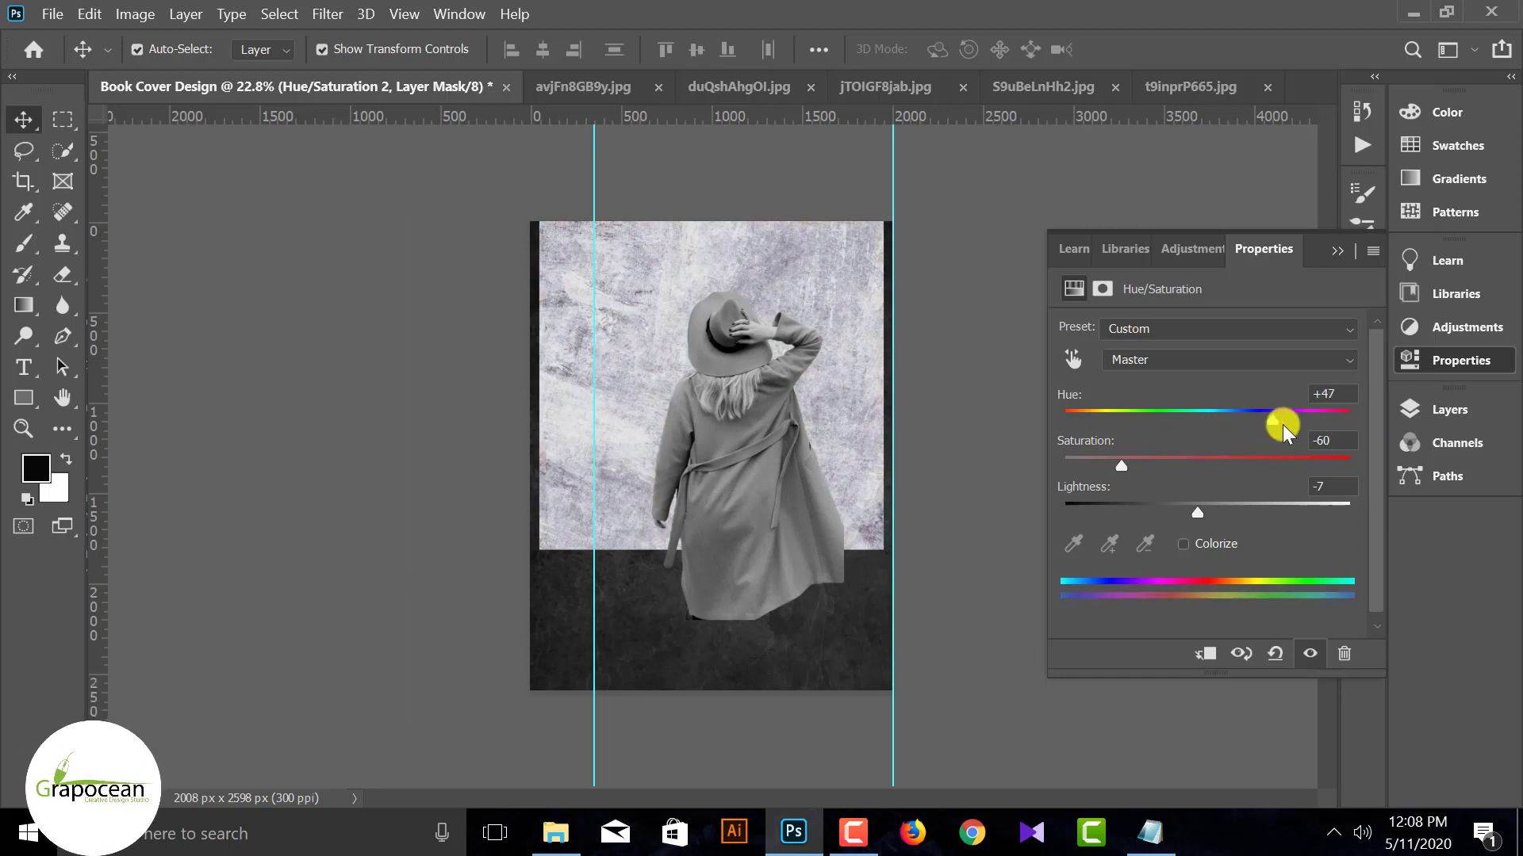
{"action": "mouse_move", "coordinate": [1201, 514]}
{"action": "left_mouse_down"}
{"action": "mouse_move", "coordinate": [1148, 513]}
{"action": "mouse_move", "coordinate": [1221, 512]}
{"action": "left_mouse_up"}
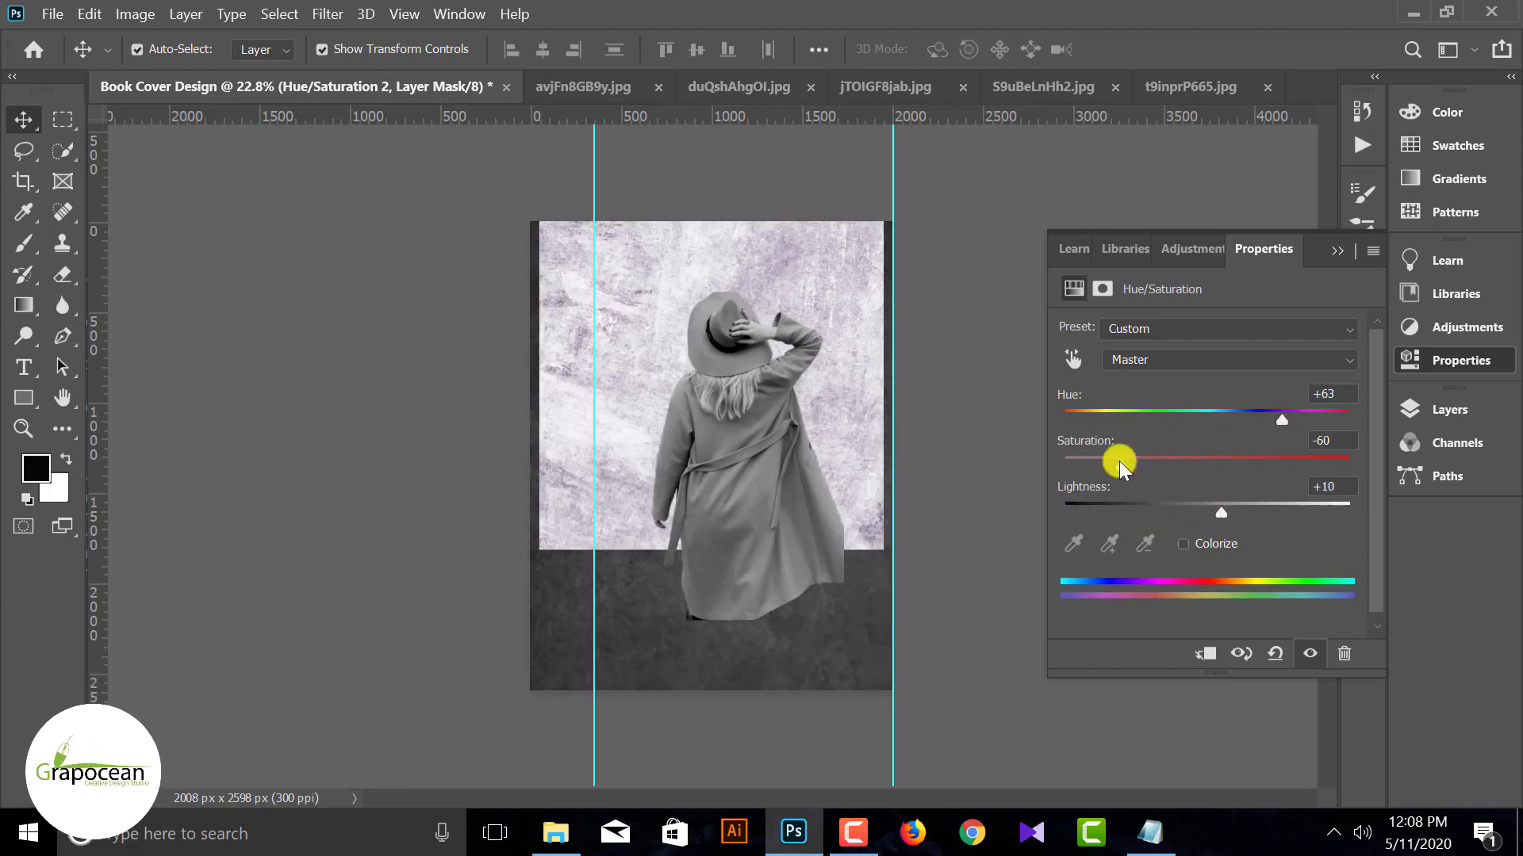
{"action": "left_click_drag", "start_coordinate": [1121, 466], "coordinate": [1065, 465]}
{"action": "left_click_drag", "start_coordinate": [1268, 451], "coordinate": [1349, 419]}
{"action": "mouse_move", "coordinate": [1199, 512]}
{"action": "left_mouse_down"}
{"action": "mouse_move", "coordinate": [1162, 509]}
{"action": "mouse_move", "coordinate": [1217, 511]}
{"action": "mouse_move", "coordinate": [1181, 510]}
{"action": "left_mouse_up"}
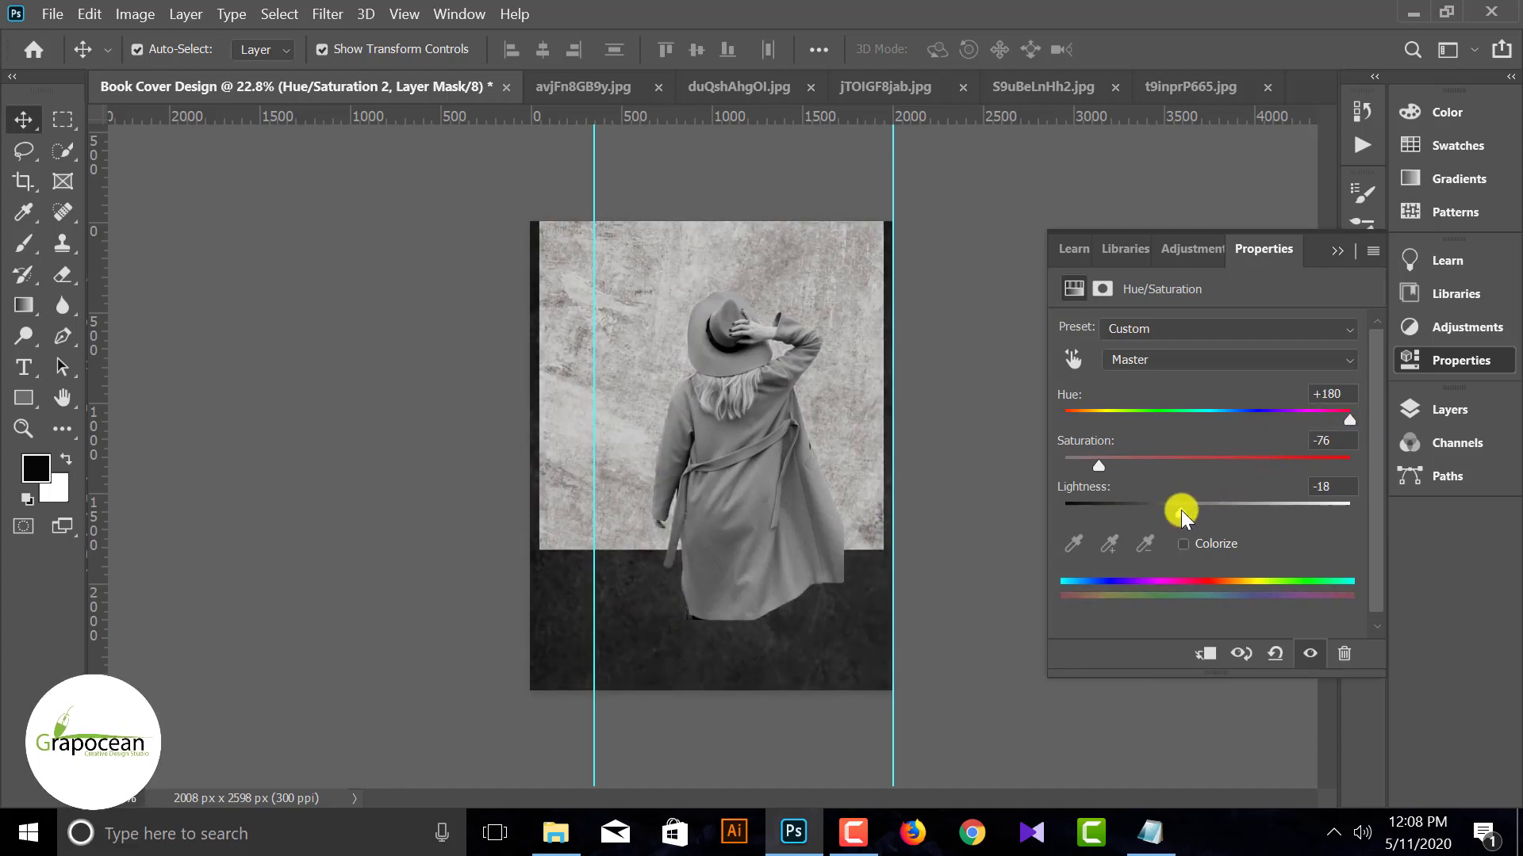
{"action": "left_click", "coordinate": [1340, 253]}
Clip the new Hue/Saturation adjustment to the grunge texture layer with a clipping mask.
{"action": "scroll", "coordinate": [1277, 638], "scroll_direction": "down", "scroll_amount": 1}
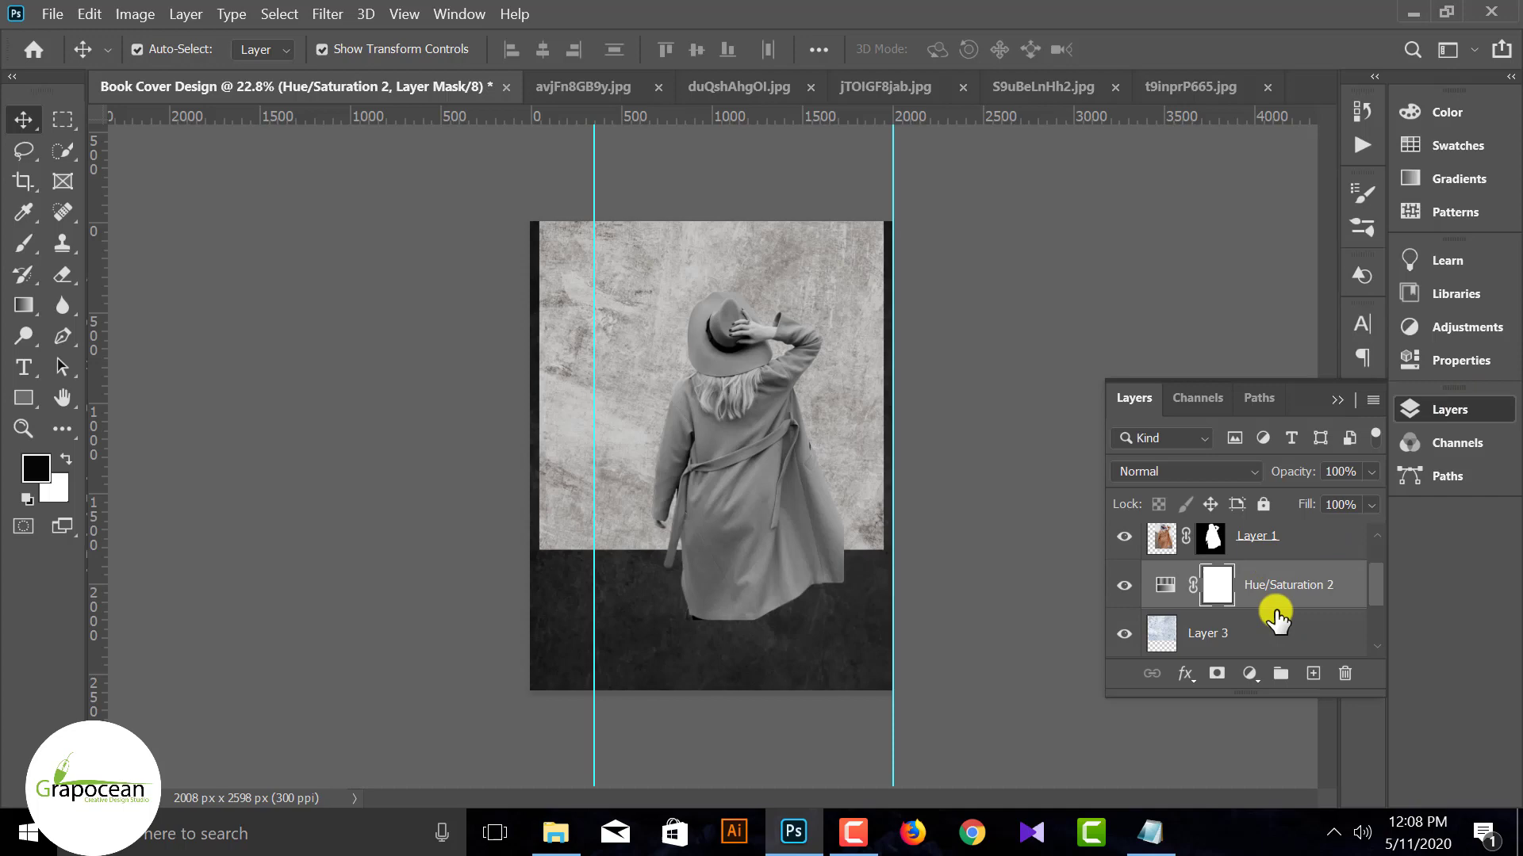
{"action": "left_click", "coordinate": [1124, 635]}
{"action": "left_click", "coordinate": [1125, 634]}
{"action": "left_click", "coordinate": [1225, 632]}
{"action": "right_click", "coordinate": [1274, 582]}
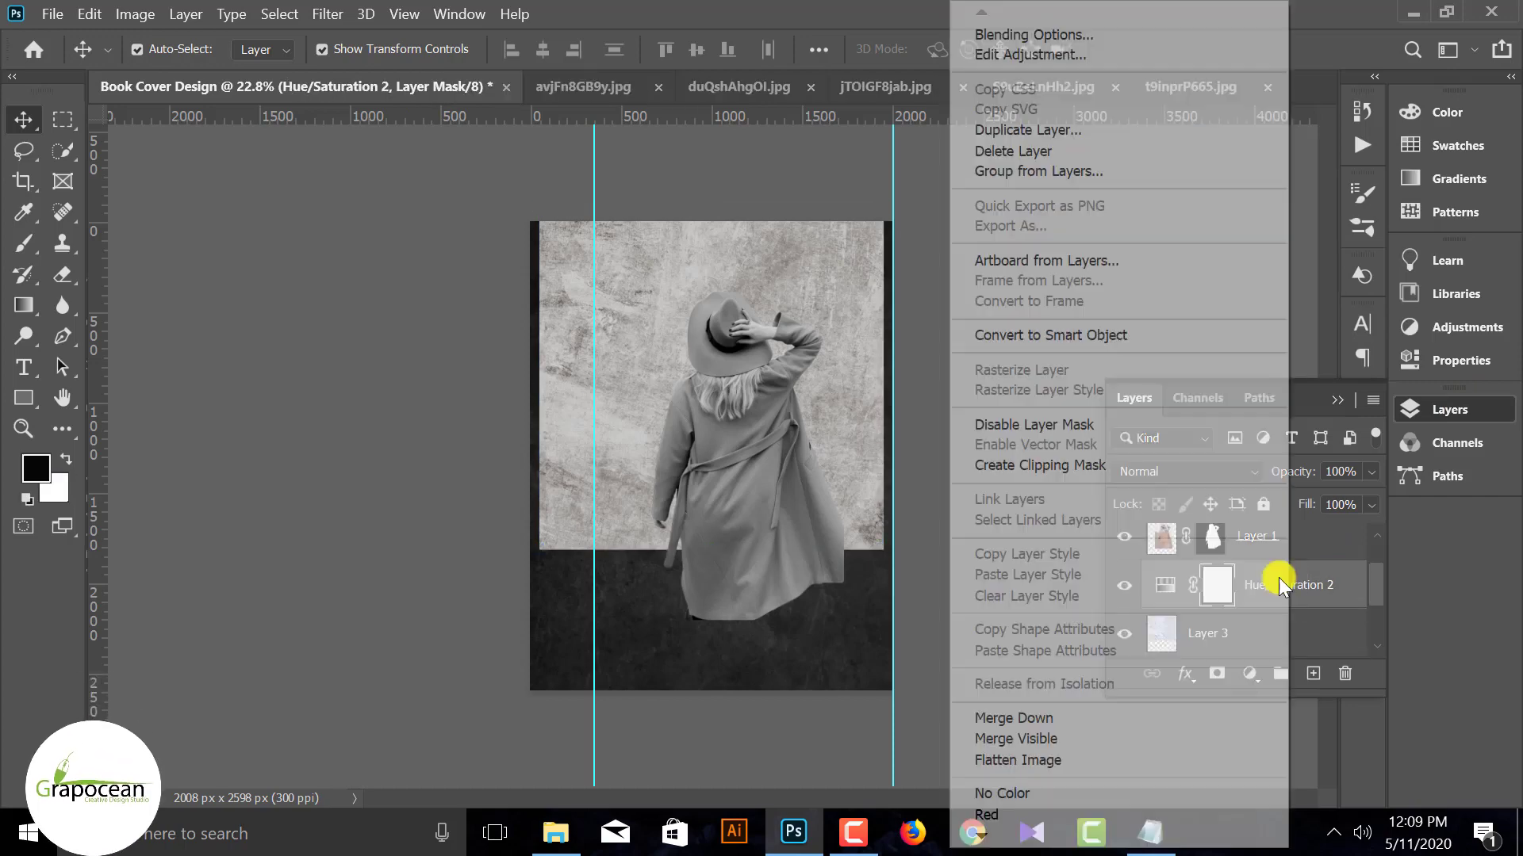
{"action": "left_click", "coordinate": [1039, 468]}
Add a Photo Filter adjustment above the grunge texture's Hue/Saturation adjustment.
{"action": "left_click", "coordinate": [1257, 678]}
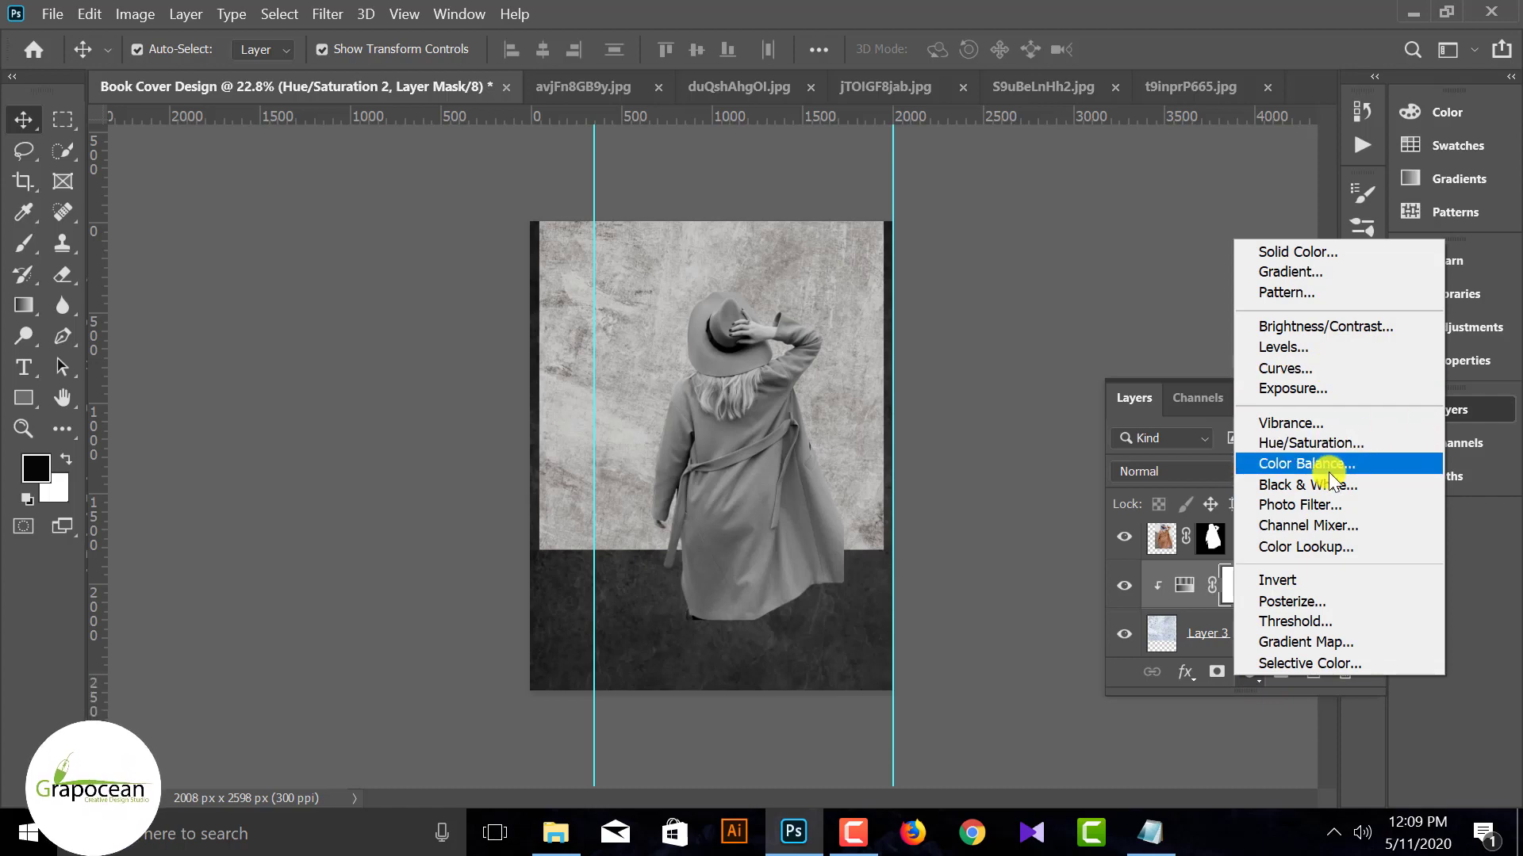
{"action": "left_click", "coordinate": [1300, 506]}
{"action": "left_click", "coordinate": [1139, 453]}
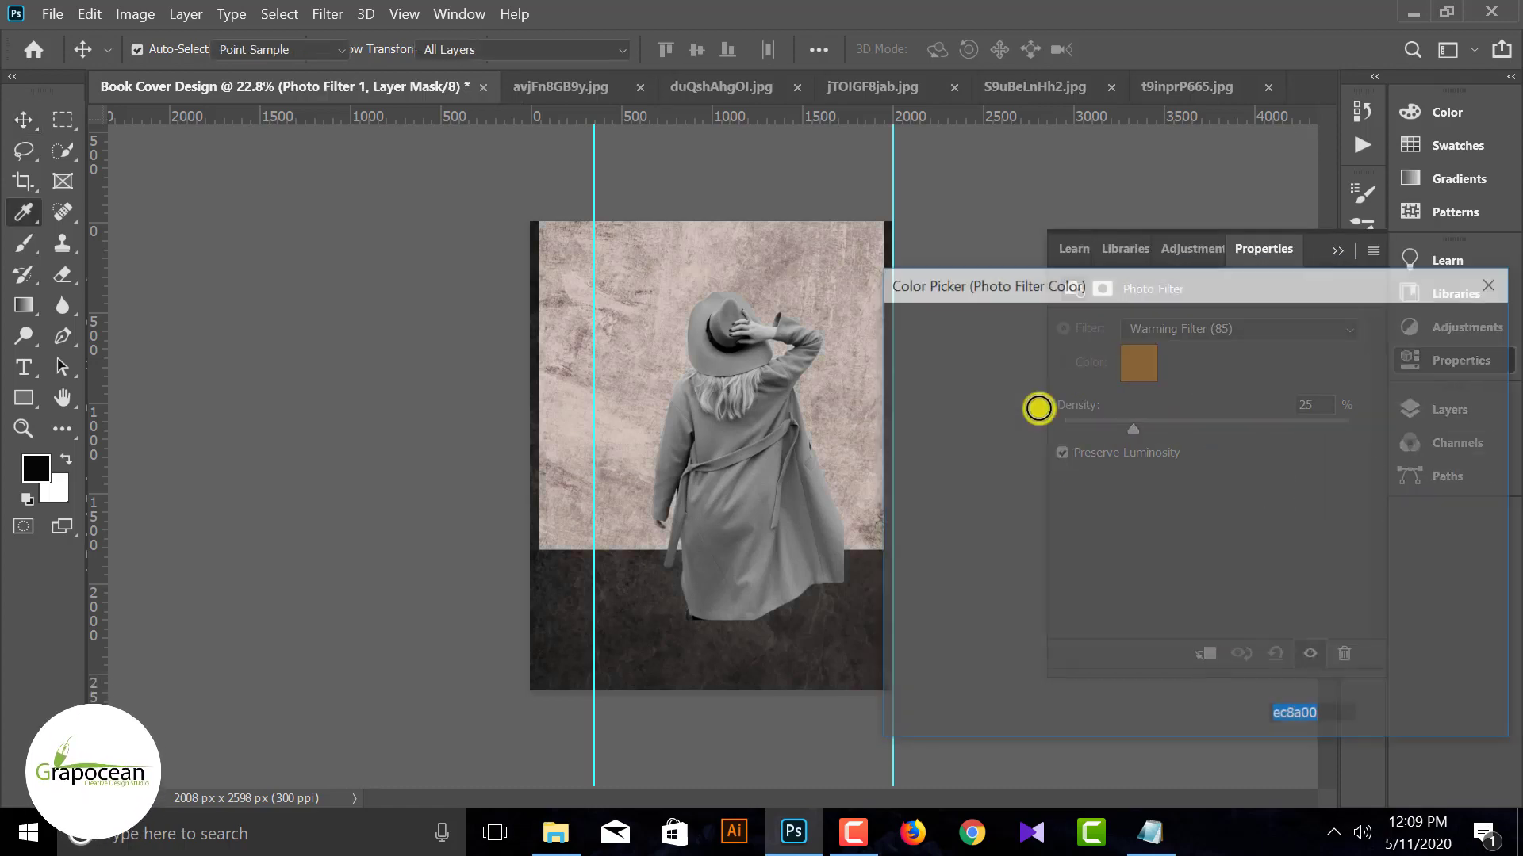
{"action": "left_click", "coordinate": [829, 652]}
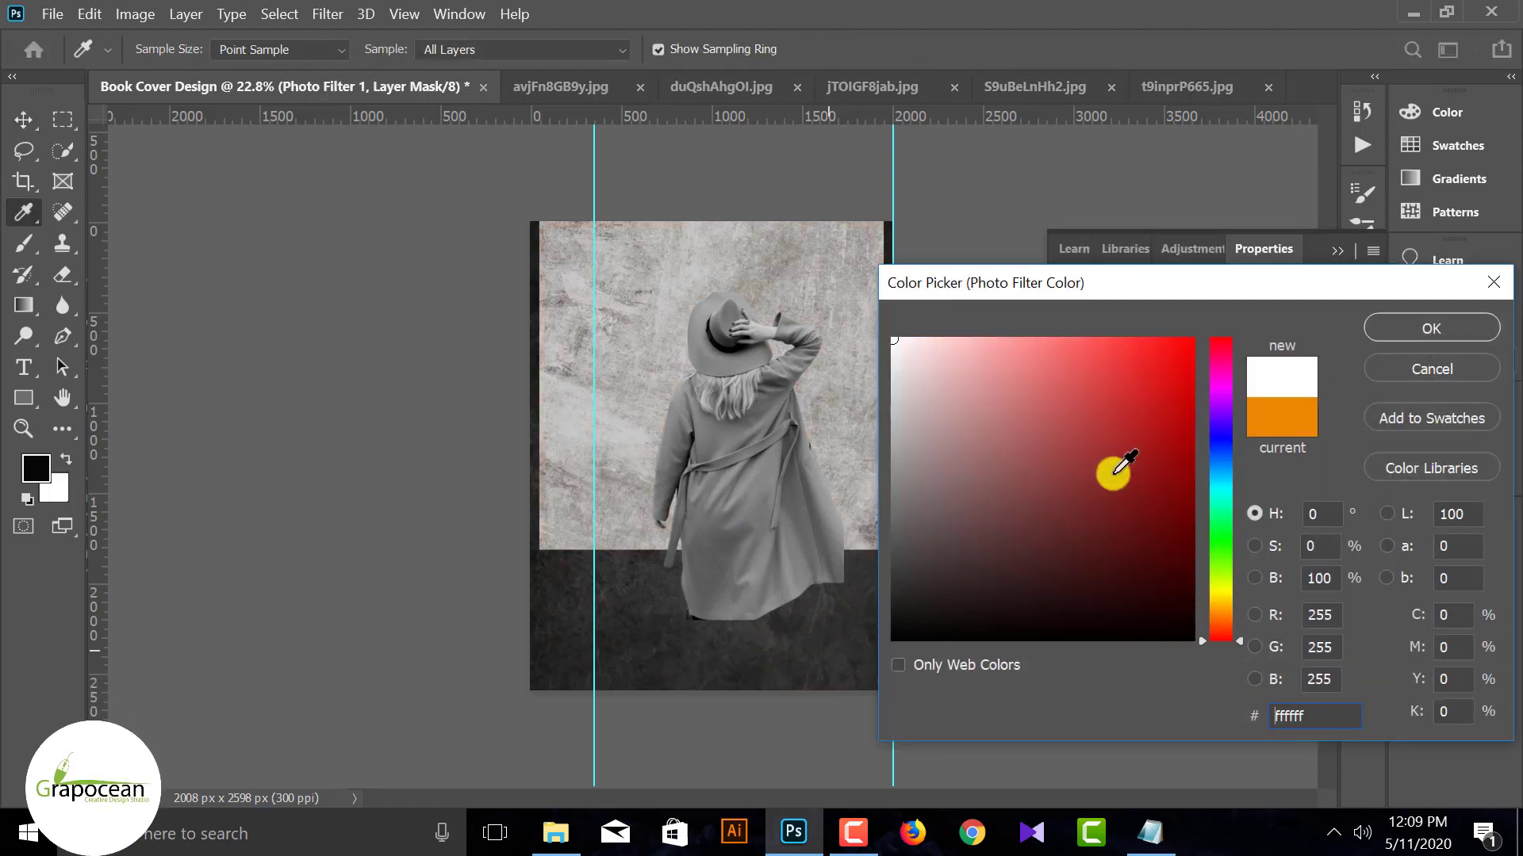
{"action": "left_click", "coordinate": [1432, 371]}
Set the Photo Filter's color to a black sampled from the dark lower part of the cover and raise its density.
{"action": "left_click_drag", "start_coordinate": [1135, 431], "coordinate": [1211, 430]}
{"action": "left_click", "coordinate": [1139, 363]}
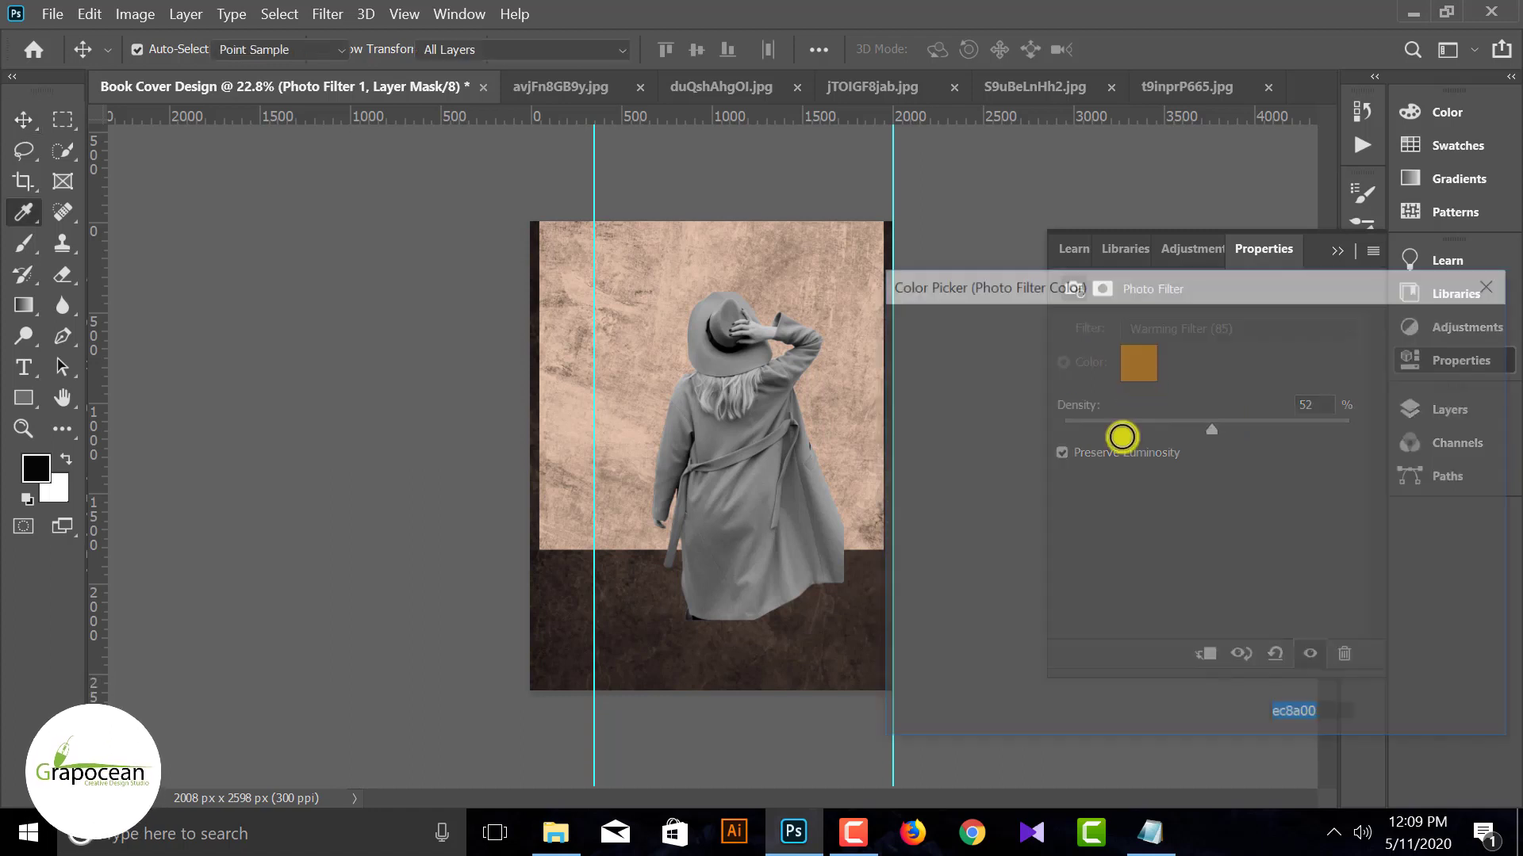
{"action": "left_click", "coordinate": [823, 659]}
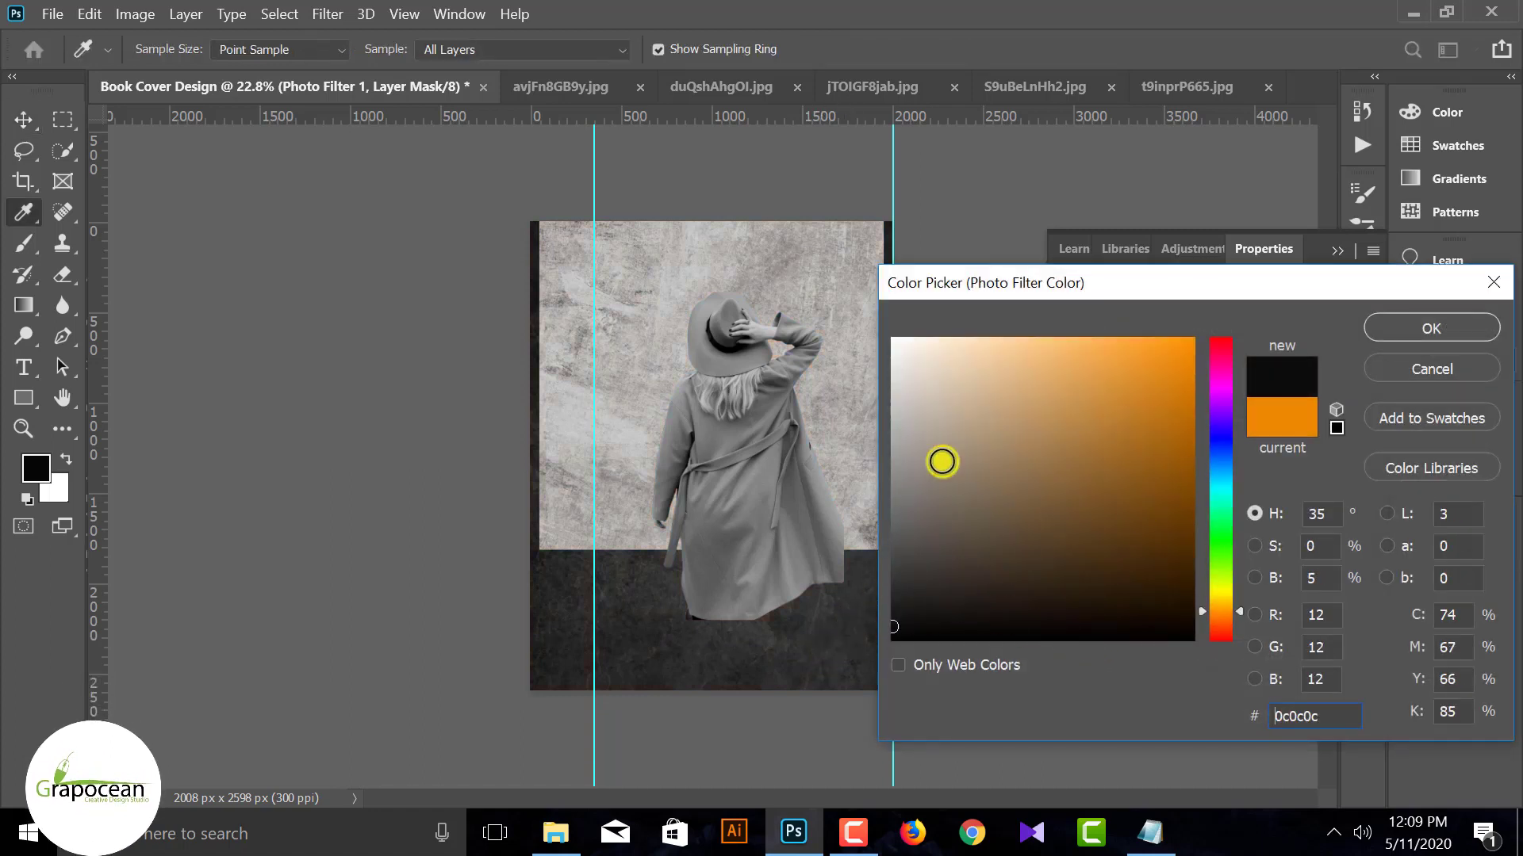
{"action": "left_click", "coordinate": [772, 636]}
{"action": "left_click", "coordinate": [1431, 328]}
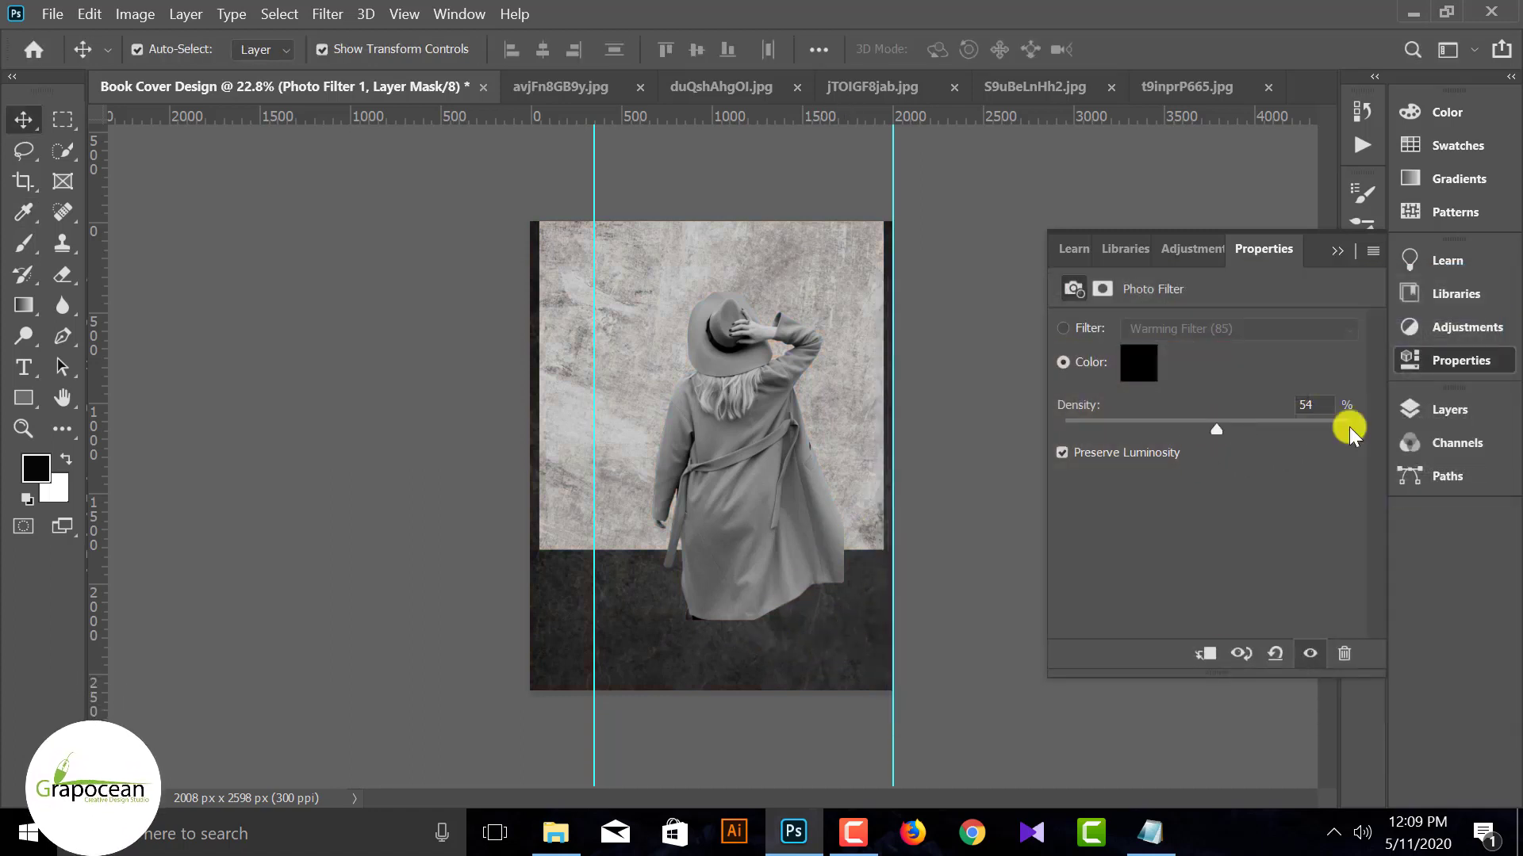
{"action": "left_click", "coordinate": [1337, 251]}
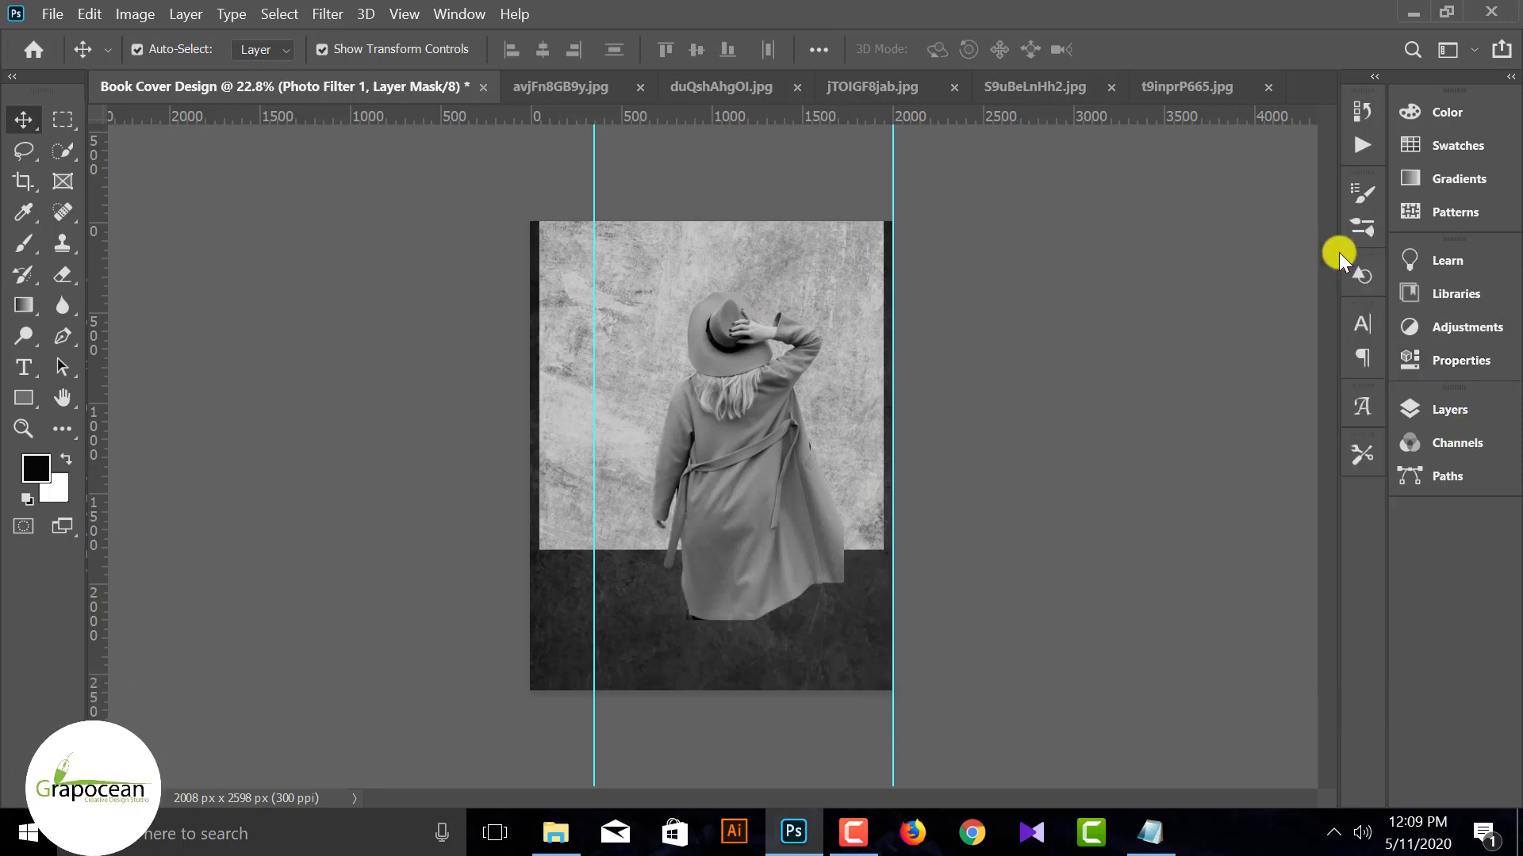
Clip the Photo Filter adjustment to the grunge texture layer and check the texture by toggling its visibility.
{"action": "left_click", "coordinate": [1471, 413]}
{"action": "right_click", "coordinate": [1304, 590]}
{"action": "left_click", "coordinate": [1115, 474]}
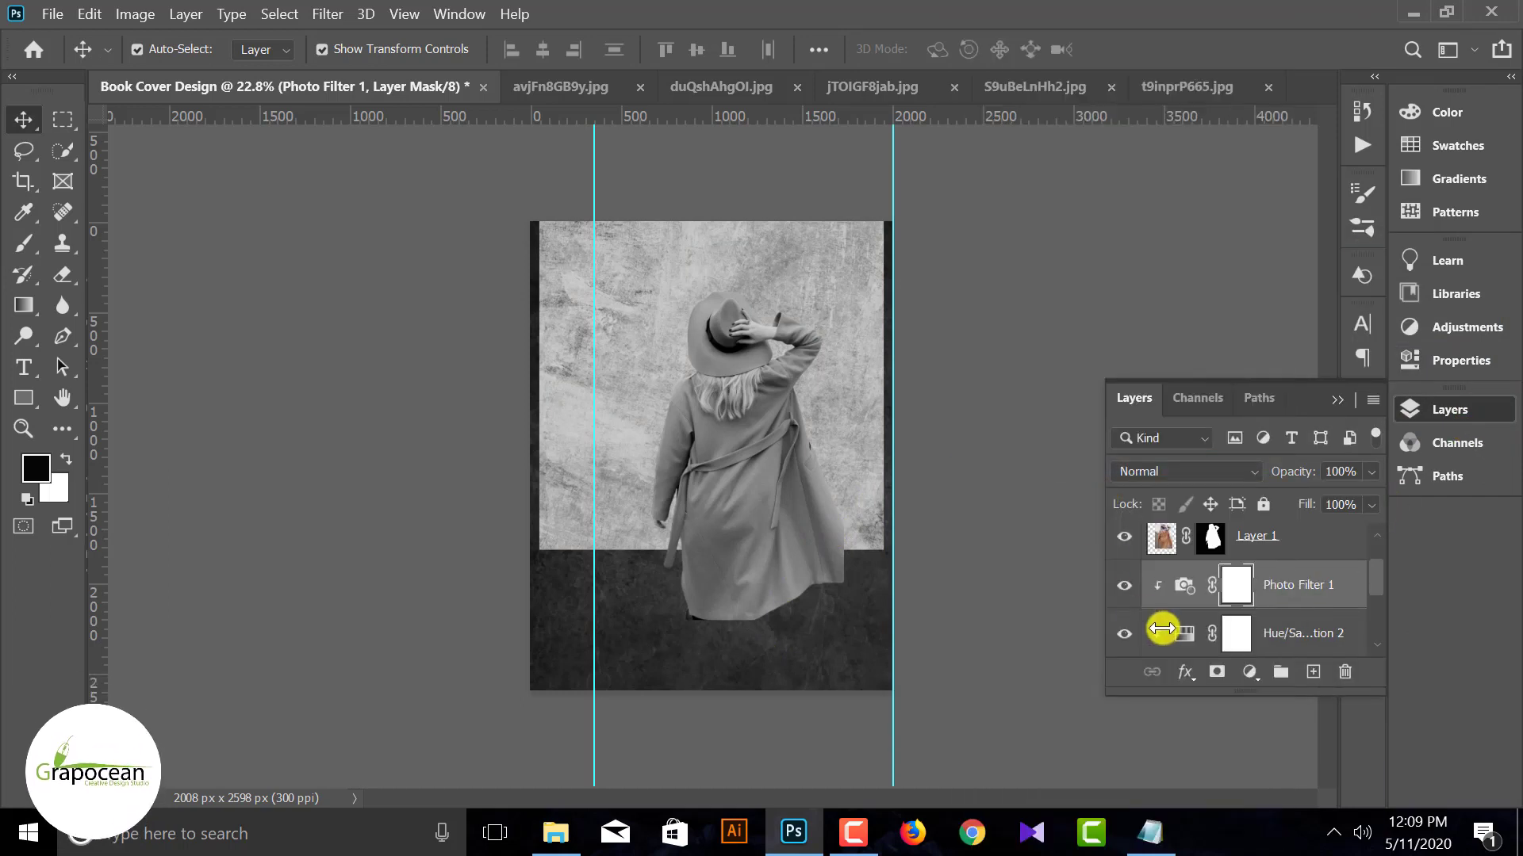
{"action": "scroll", "coordinate": [1142, 627], "scroll_direction": "down", "scroll_amount": 1}
{"action": "left_click", "coordinate": [1124, 635]}
{"action": "left_click", "coordinate": [1126, 635]}
Add a layer mask to the grunge texture and fade its lower half into the dark background with black-to-transparent linear gradients.
{"action": "left_click", "coordinate": [1260, 634]}
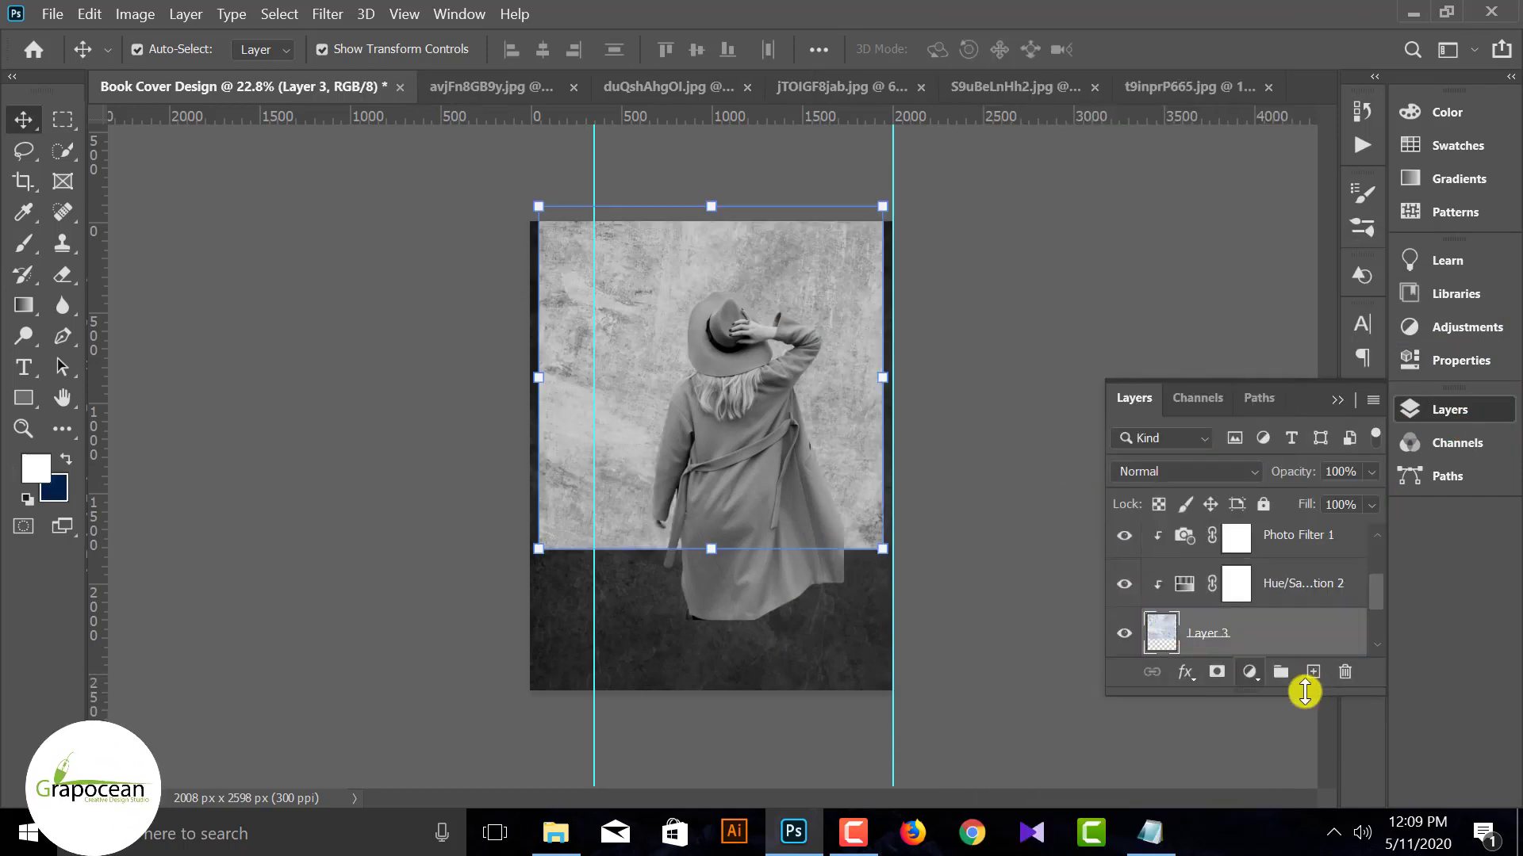
{"action": "left_click", "coordinate": [1217, 674]}
{"action": "left_click", "coordinate": [23, 308]}
{"action": "left_click_drag", "start_coordinate": [696, 591], "coordinate": [708, 434]}
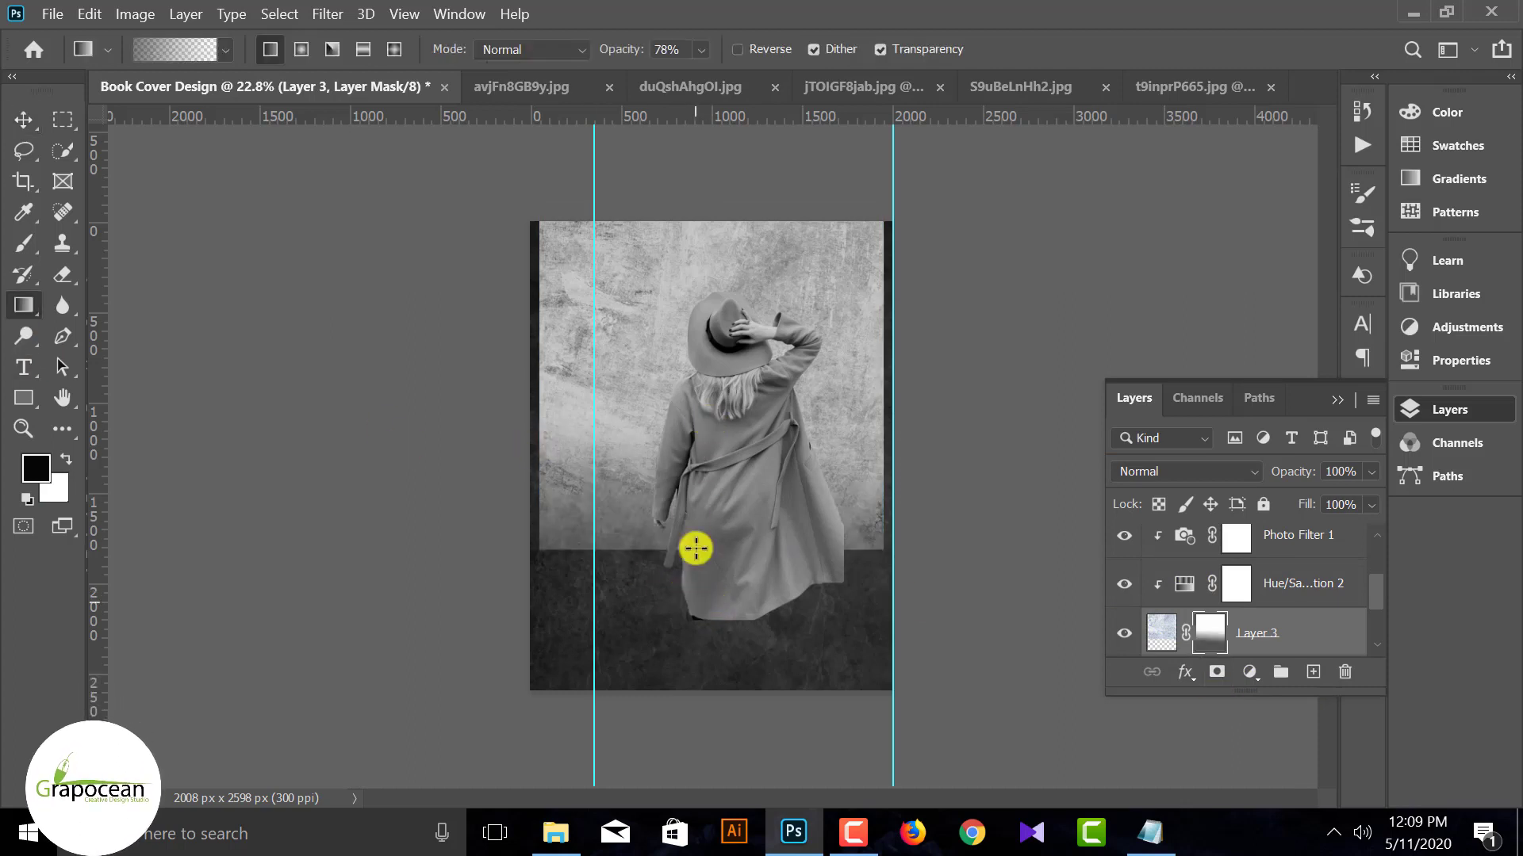
{"action": "left_click_drag", "start_coordinate": [683, 558], "coordinate": [691, 416]}
{"action": "left_click_drag", "start_coordinate": [687, 526], "coordinate": [691, 390]}
{"action": "left_click_drag", "start_coordinate": [666, 601], "coordinate": [679, 357]}
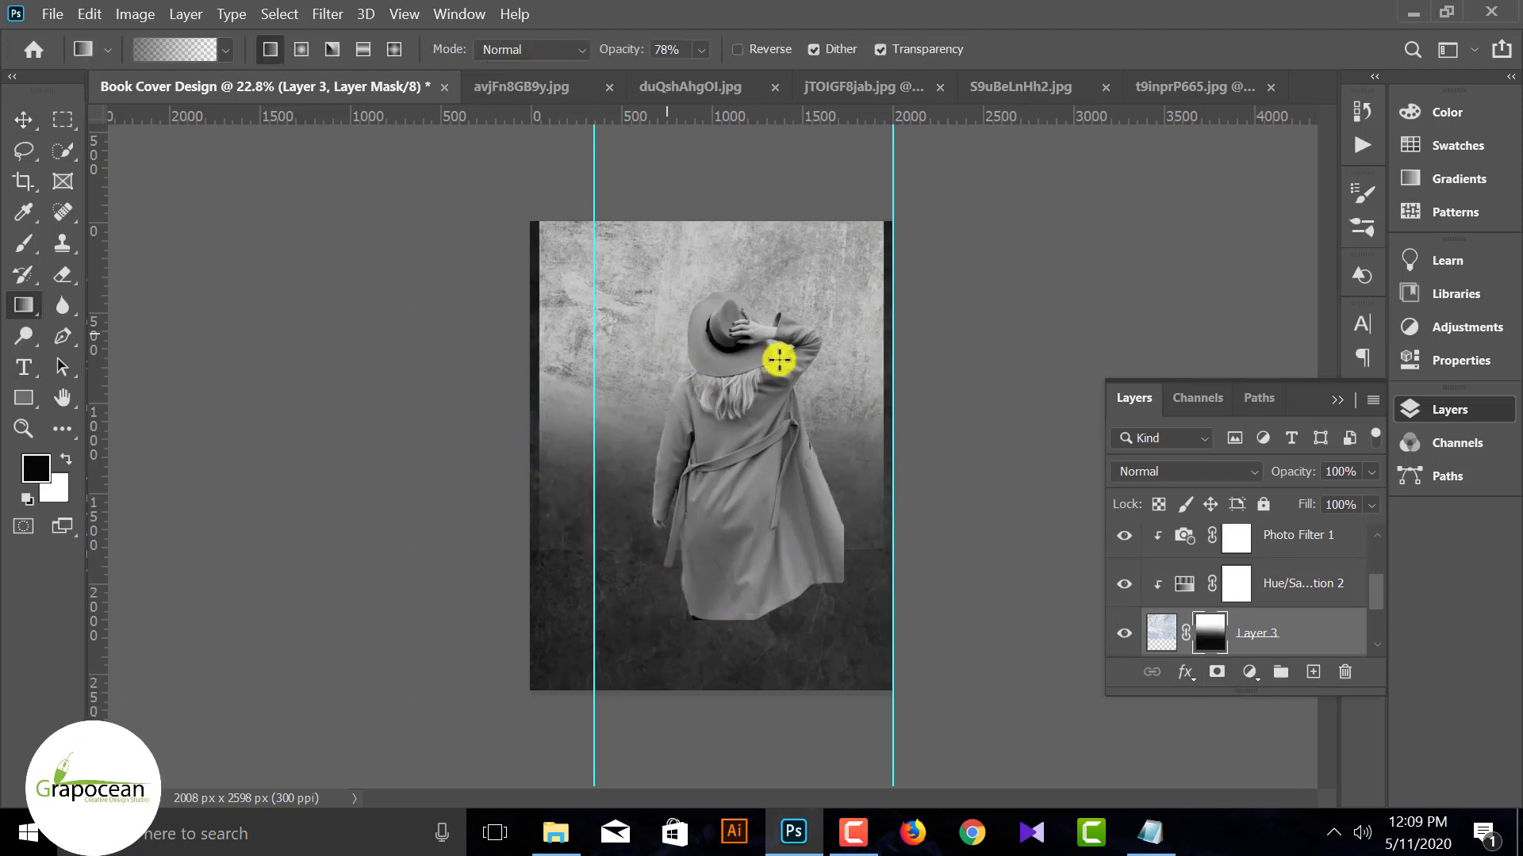
Enlarge the masked grunge texture so that it spans the full width of the cover.
{"action": "left_click", "coordinate": [23, 119]}
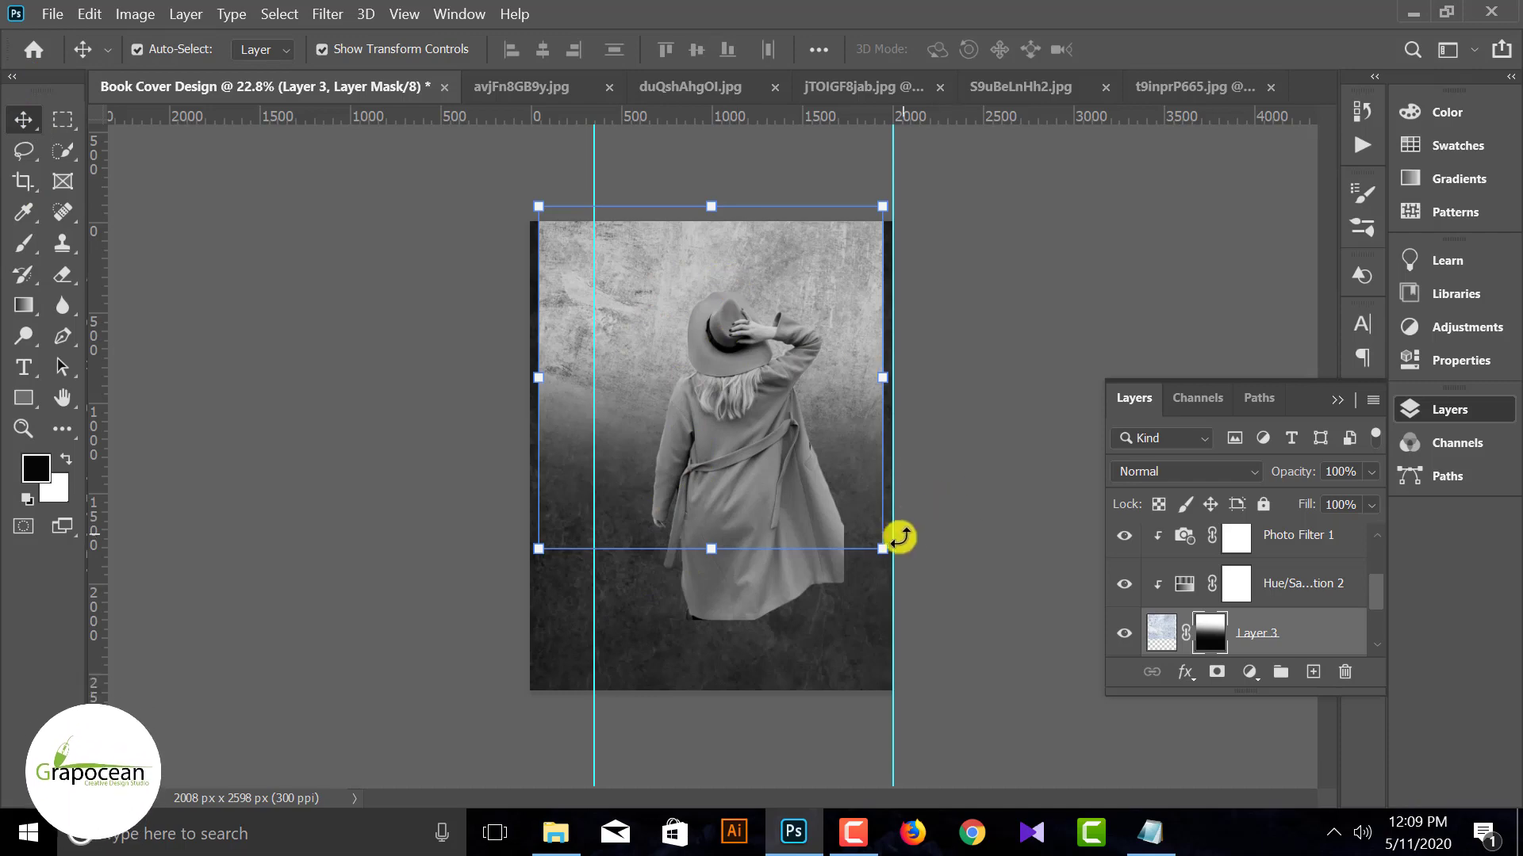
{"action": "left_click_drag", "start_coordinate": [894, 537], "coordinate": [917, 583]}
{"action": "key", "text": "Return"}
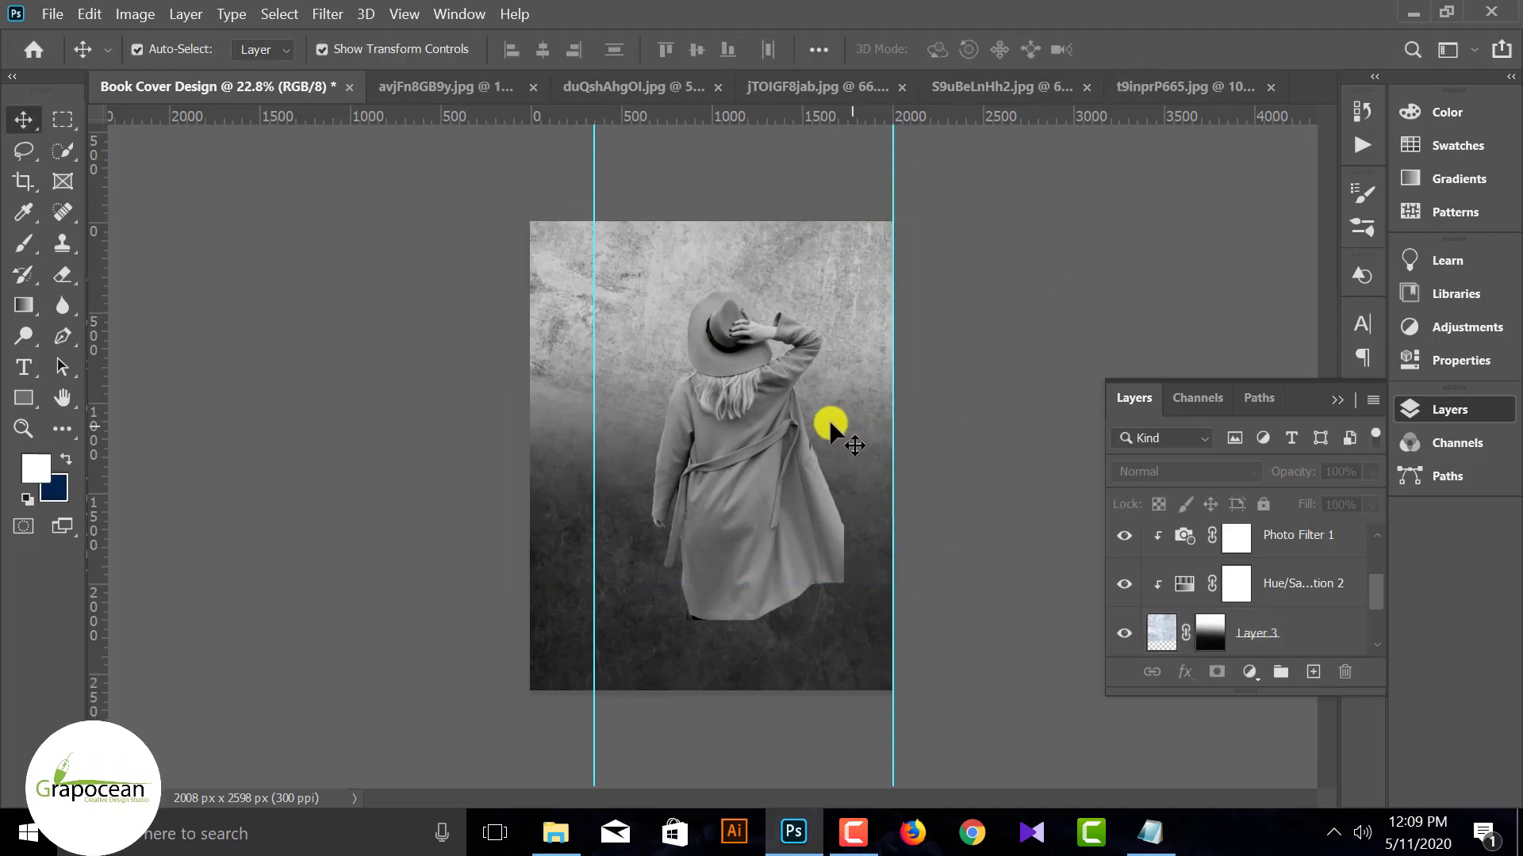
{"action": "scroll", "coordinate": [829, 421], "scroll_direction": "up", "scroll_amount": 4}
{"action": "scroll", "coordinate": [739, 401], "scroll_direction": "down", "scroll_amount": 3}
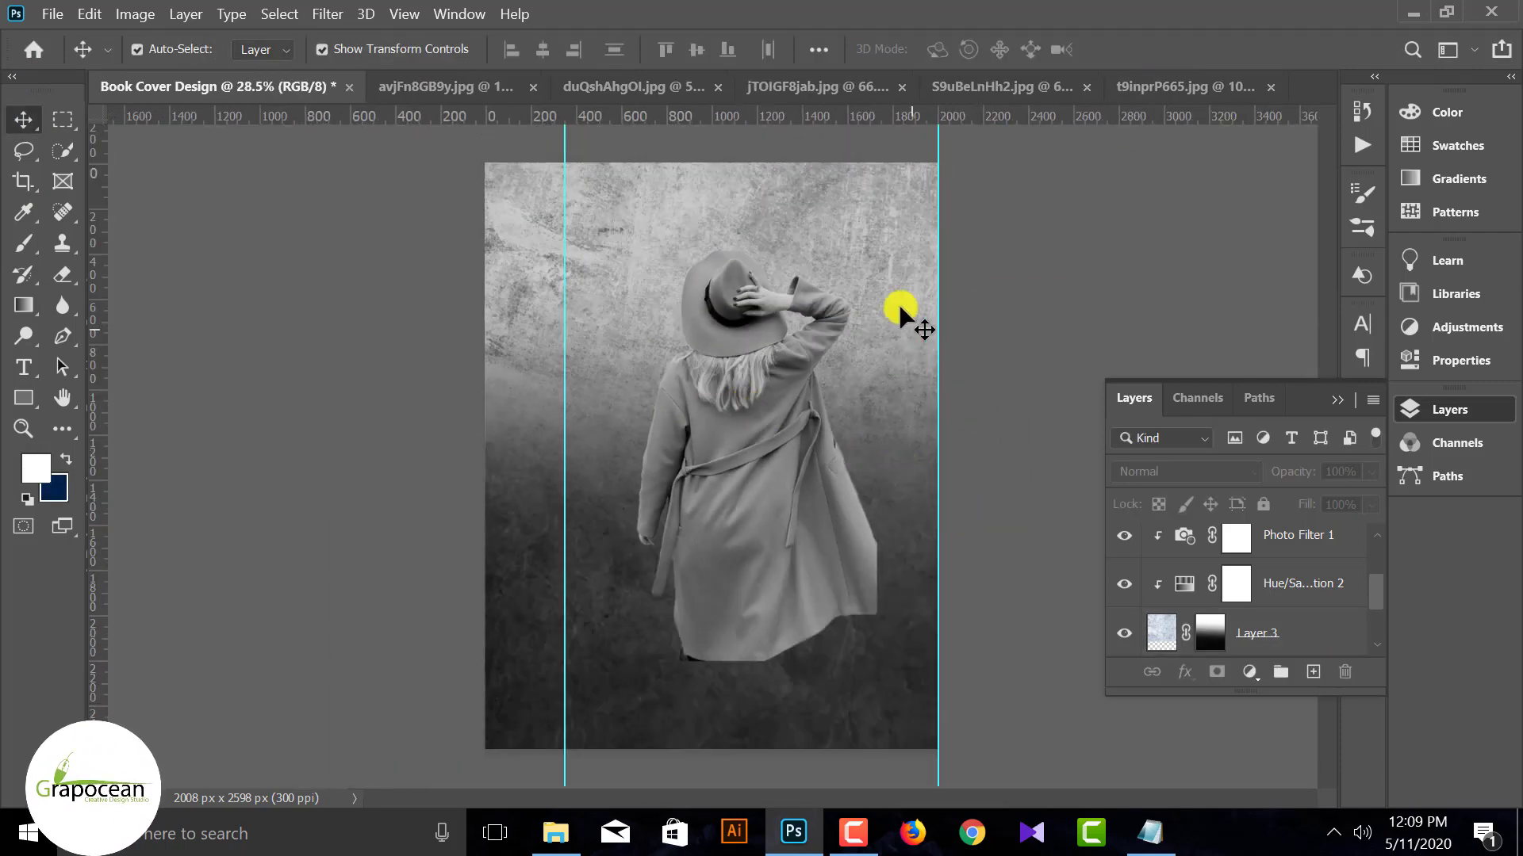
Close the blue grunge texture image jTOIGF8jab.jpg.
{"action": "left_click", "coordinate": [758, 80]}
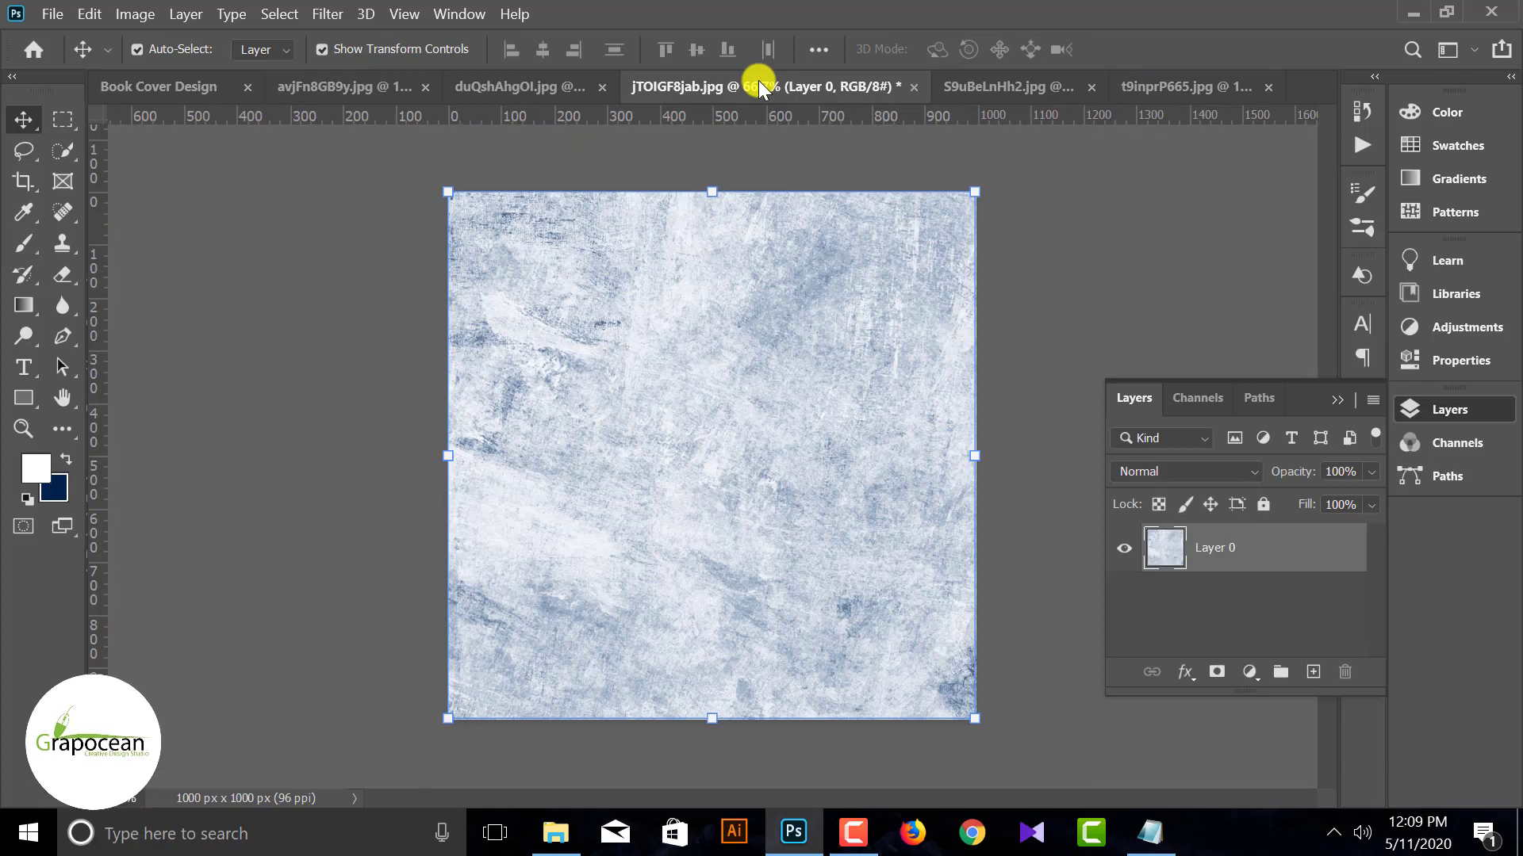
{"action": "left_click", "coordinate": [913, 86]}
{"action": "left_click", "coordinate": [825, 342]}
Copy the pastel watercolor texture from S9uBeLnHh2.jpg into the Book Cover Design document as the topmost layer.
{"action": "left_click", "coordinate": [896, 88]}
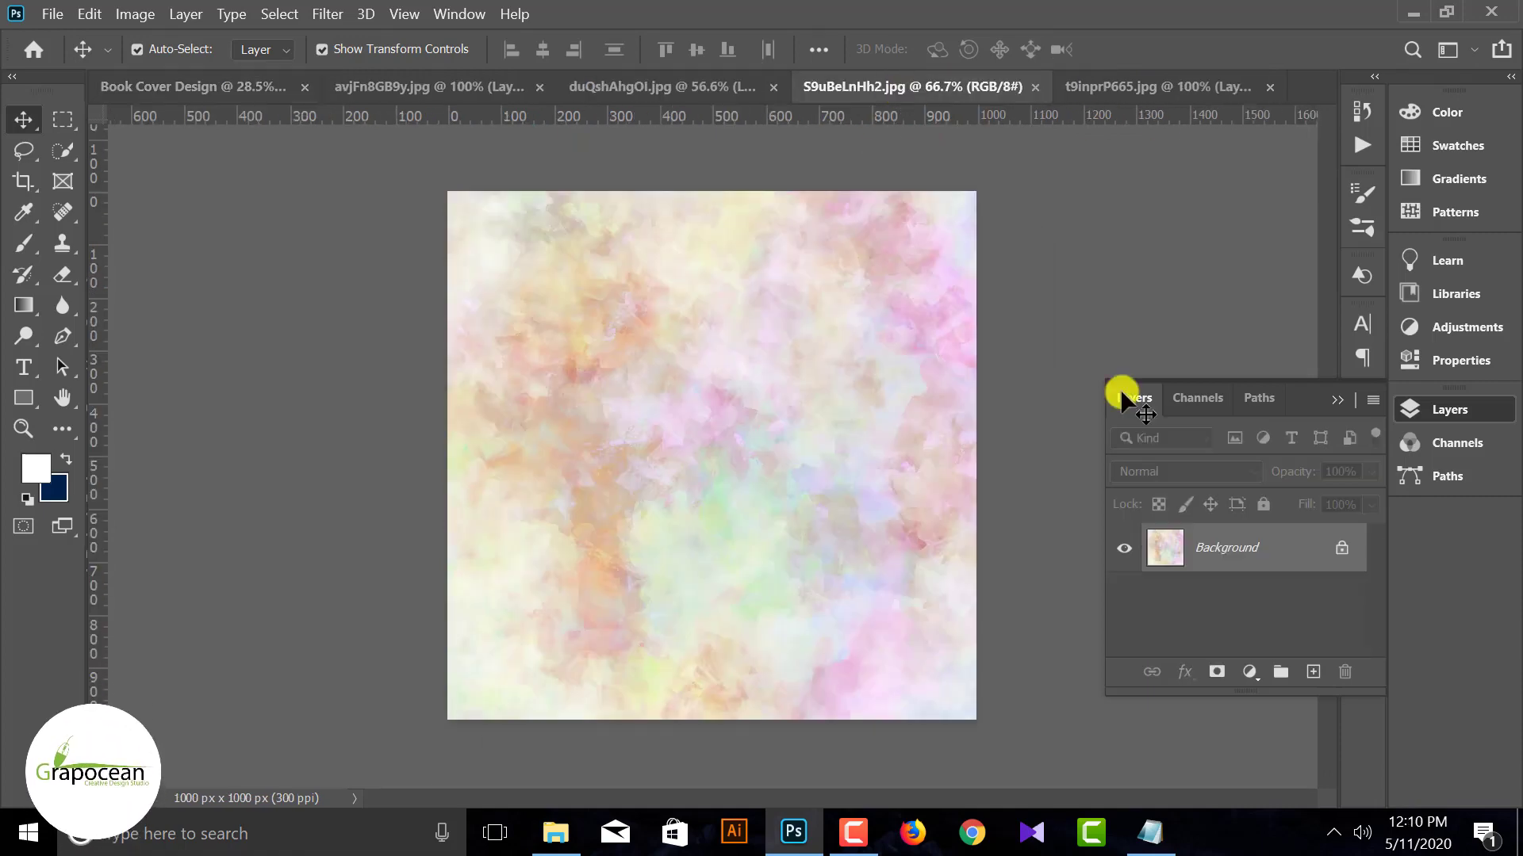
{"action": "left_click_drag", "start_coordinate": [1053, 472], "coordinate": [180, 69]}
{"action": "left_click_drag", "start_coordinate": [245, 118], "coordinate": [697, 384]}
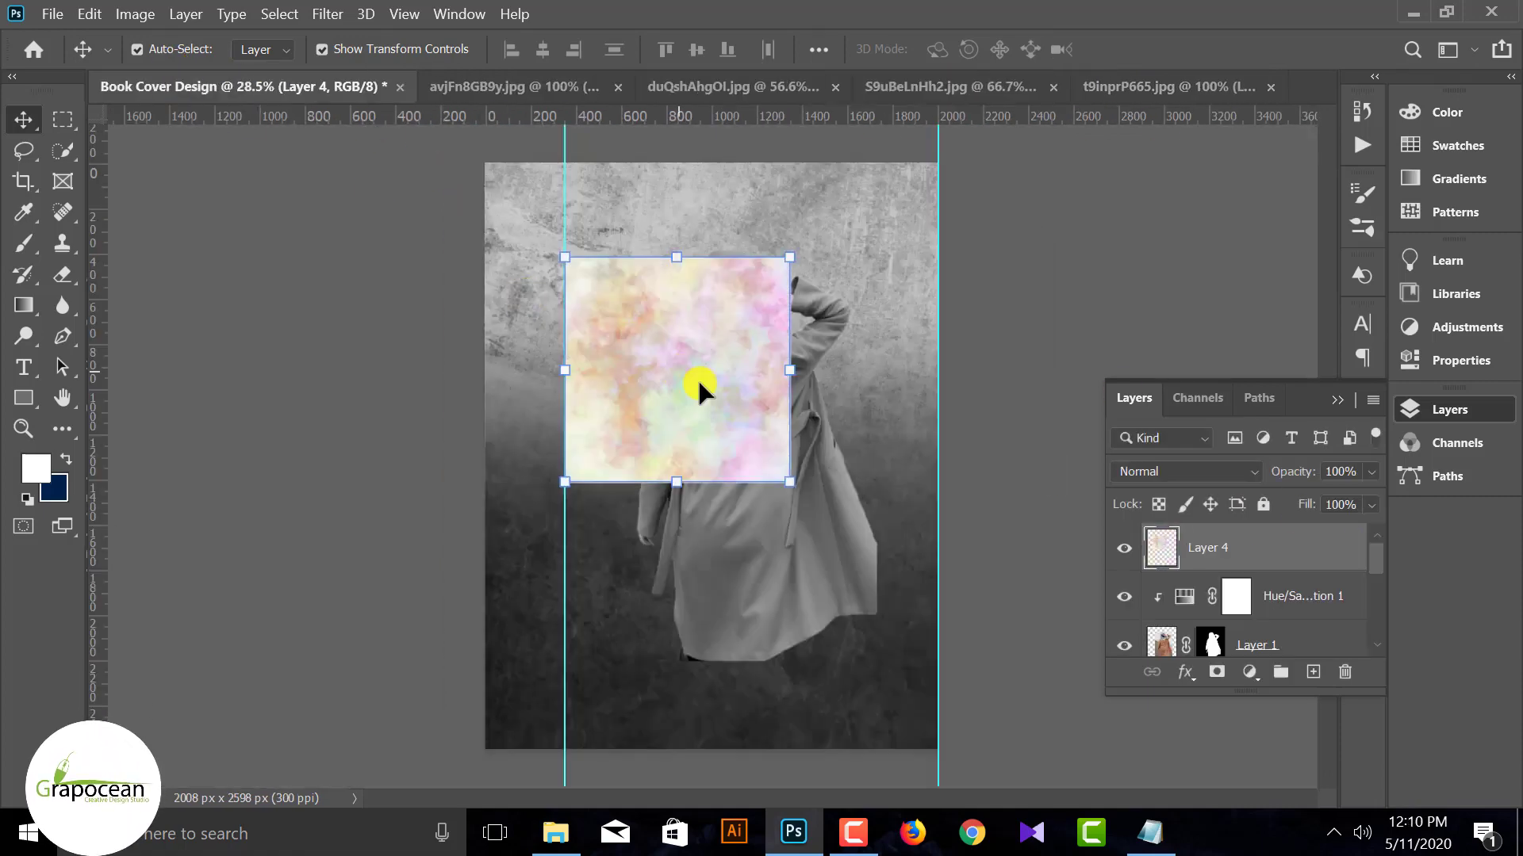
Place the pastel watercolor layer beneath the woman's layer and enlarge it until it spans beyond the full width of the cover.
{"action": "left_click_drag", "start_coordinate": [789, 480], "coordinate": [932, 619]}
{"action": "key", "text": "Return"}
{"action": "left_click_drag", "start_coordinate": [1277, 562], "coordinate": [1236, 577]}
{"action": "left_click_drag", "start_coordinate": [926, 619], "coordinate": [955, 648]}
{"action": "left_click_drag", "start_coordinate": [873, 557], "coordinate": [906, 549]}
{"action": "left_click", "coordinate": [1174, 53]}
Add a layer mask to the pastel watercolor layer and fade its lower half with upward black-to-transparent linear gradients.
{"action": "left_click", "coordinate": [1218, 673]}
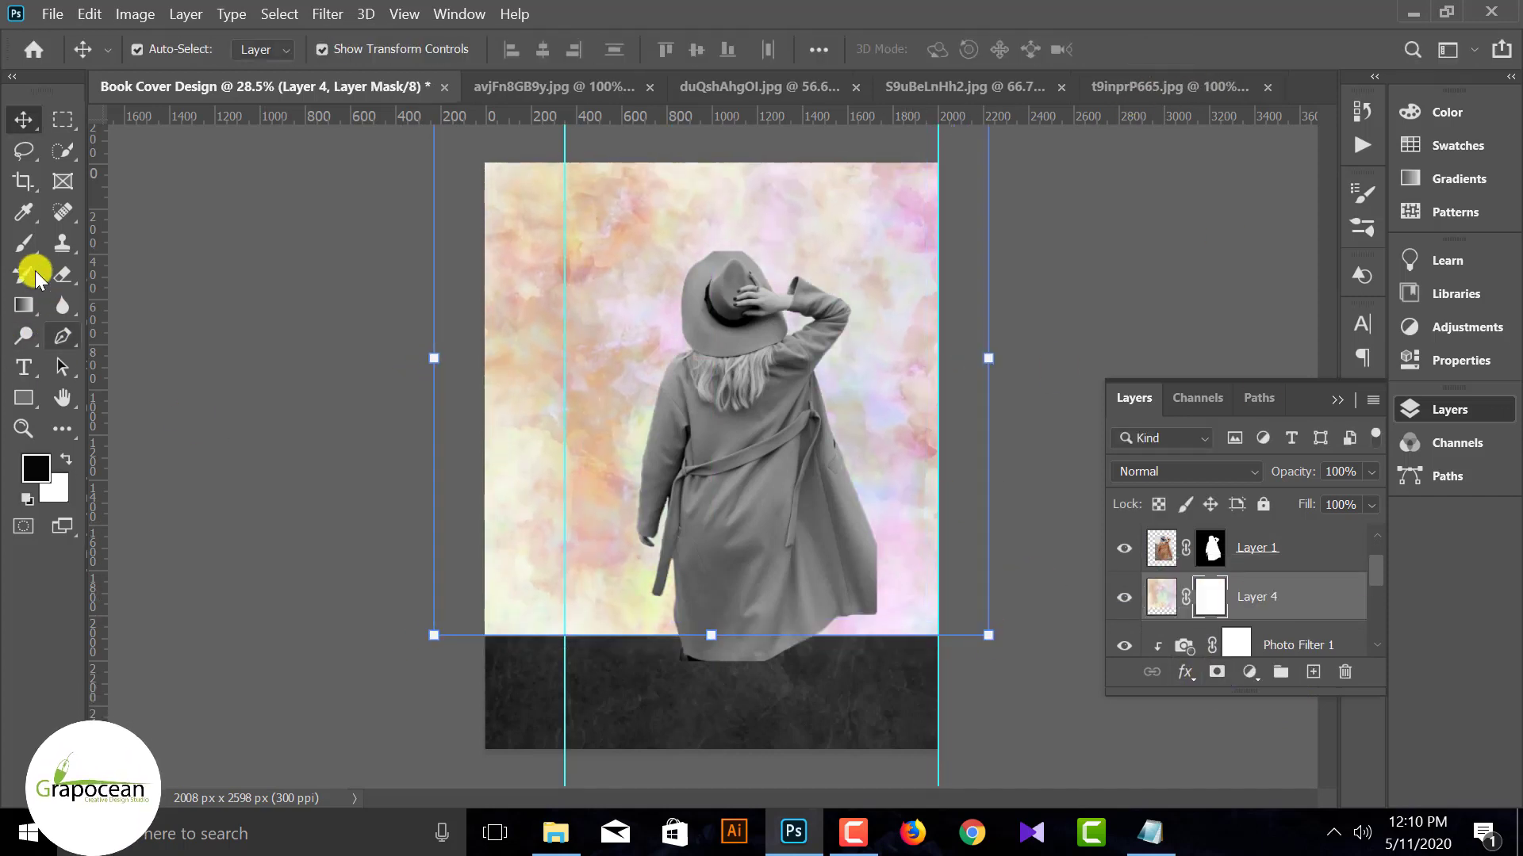
{"action": "left_click", "coordinate": [28, 305]}
{"action": "left_click_drag", "start_coordinate": [738, 667], "coordinate": [718, 349]}
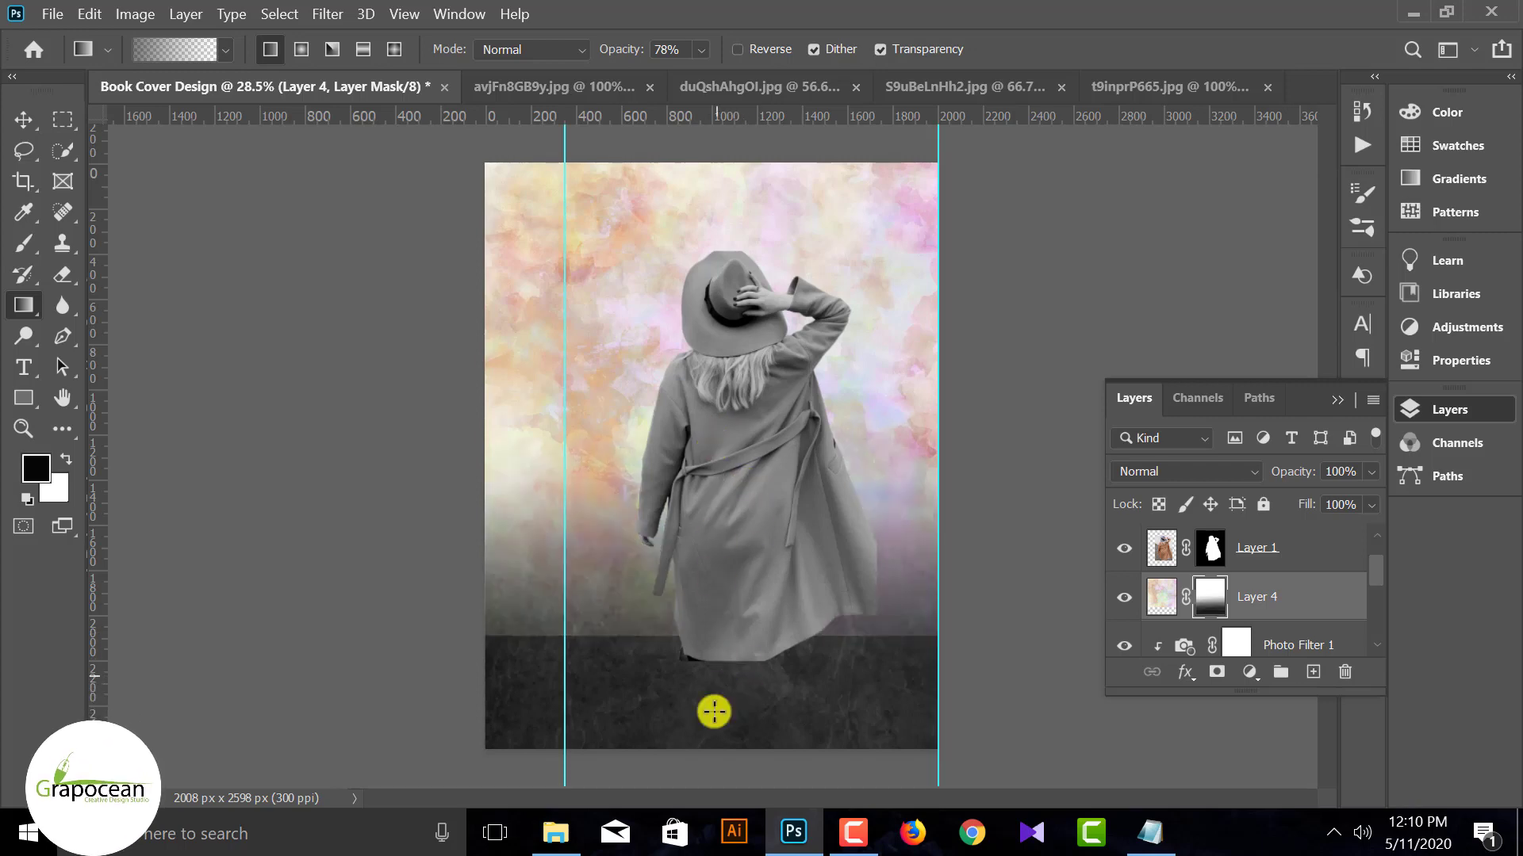
{"action": "left_click_drag", "start_coordinate": [706, 717], "coordinate": [688, 308]}
{"action": "left_click_drag", "start_coordinate": [662, 747], "coordinate": [659, 364]}
{"action": "left_click_drag", "start_coordinate": [721, 646], "coordinate": [769, 360]}
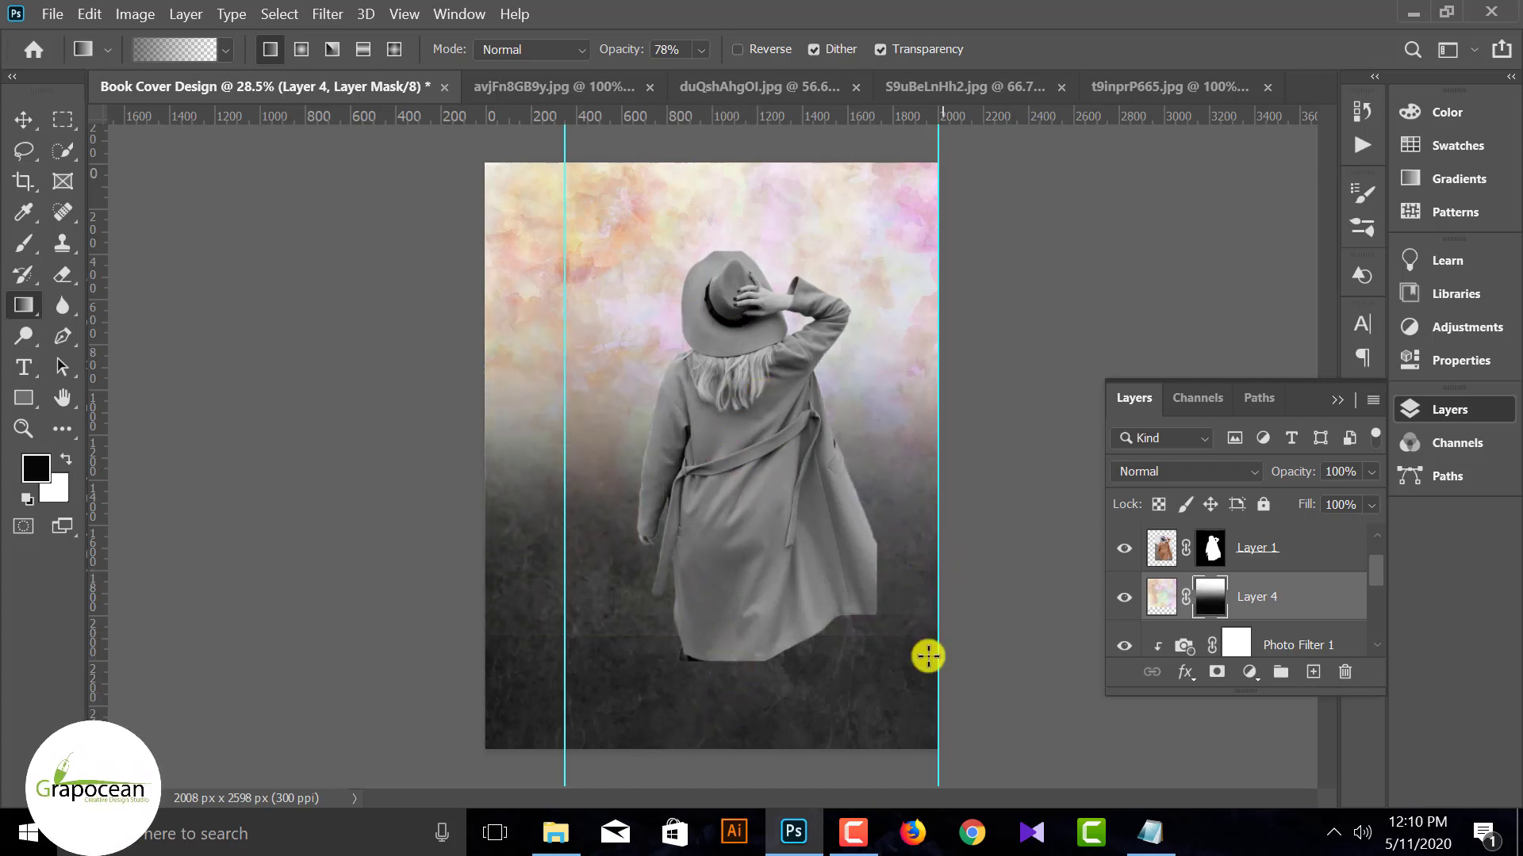
Fade the lower part of the Layer 3 grunge texture further with another black-to-transparent gradient on its layer mask.
{"action": "scroll", "coordinate": [1187, 607], "scroll_direction": "down", "scroll_amount": 5}
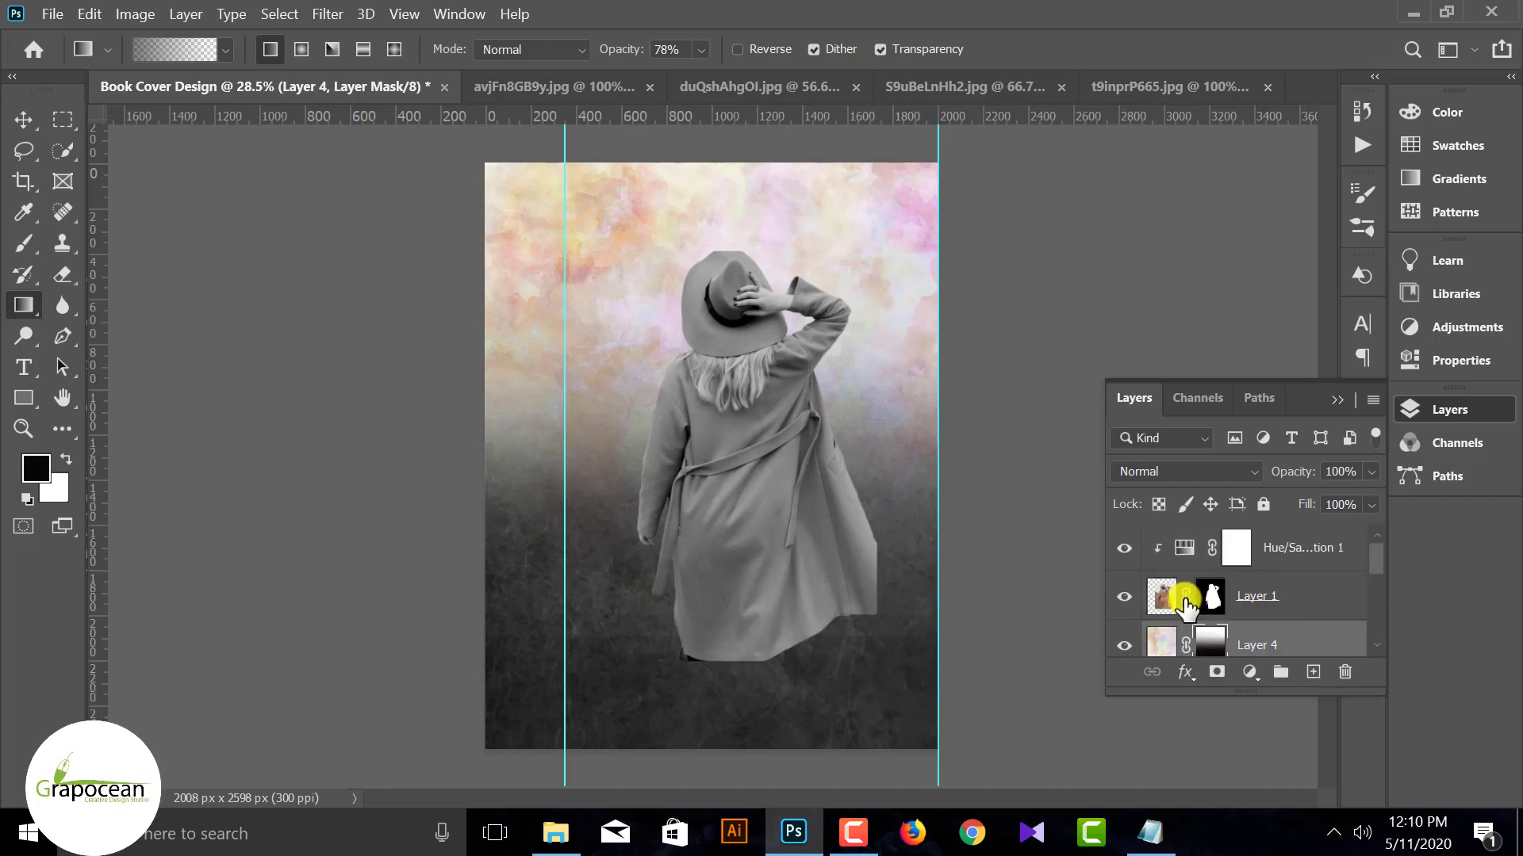
{"action": "left_click", "coordinate": [1209, 603]}
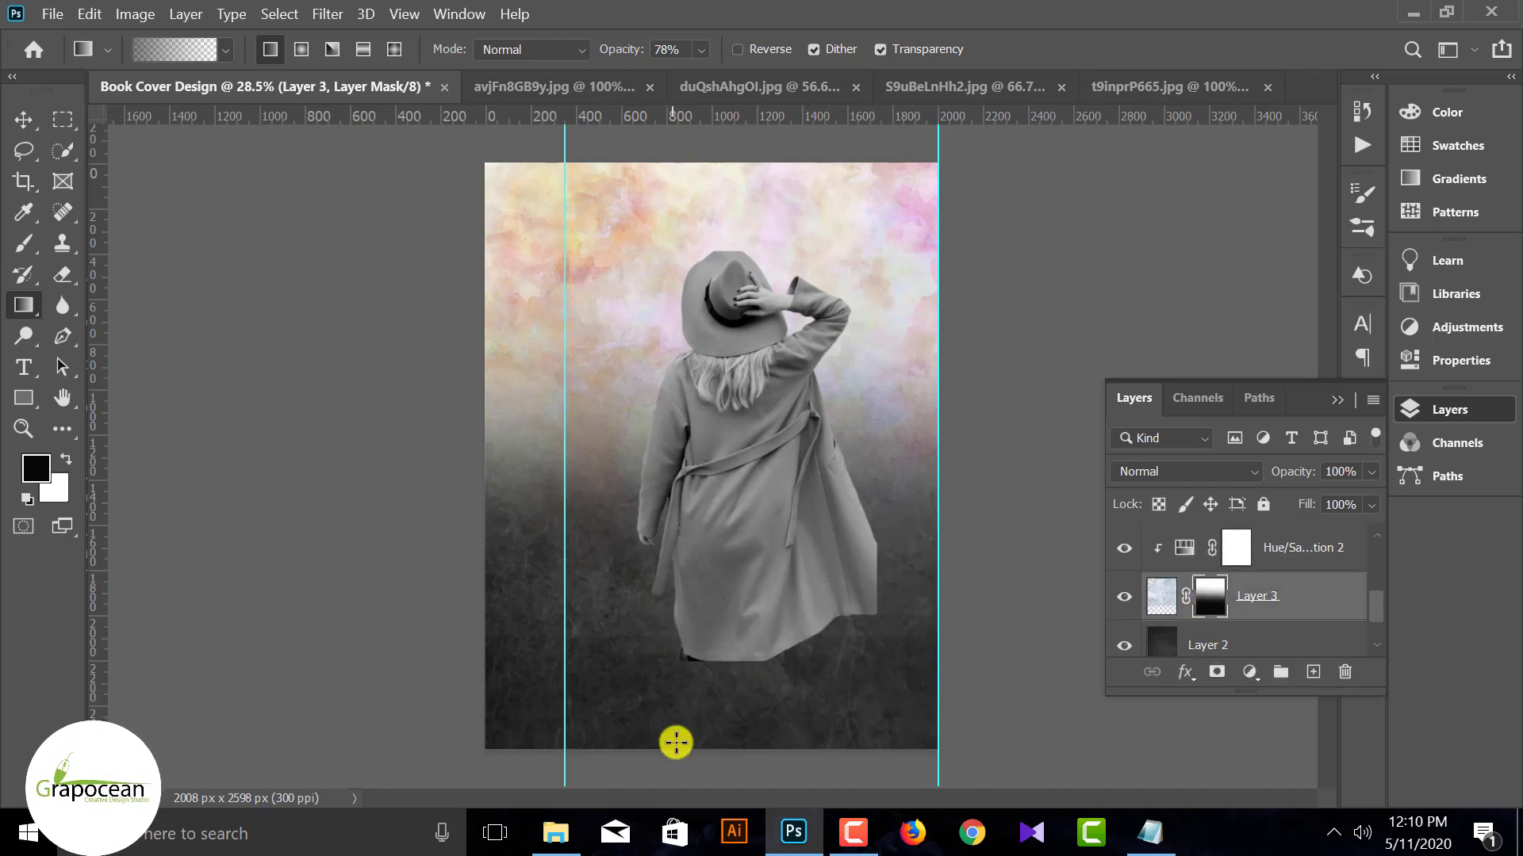
{"action": "scroll", "coordinate": [1213, 626], "scroll_direction": "down", "scroll_amount": 1}
{"action": "left_click", "coordinate": [1215, 598]}
{"action": "left_click_drag", "start_coordinate": [877, 680], "coordinate": [893, 533]}
{"action": "key", "text": "ctrl+z"}
{"action": "scroll", "coordinate": [1289, 607], "scroll_direction": "up", "scroll_amount": 1}
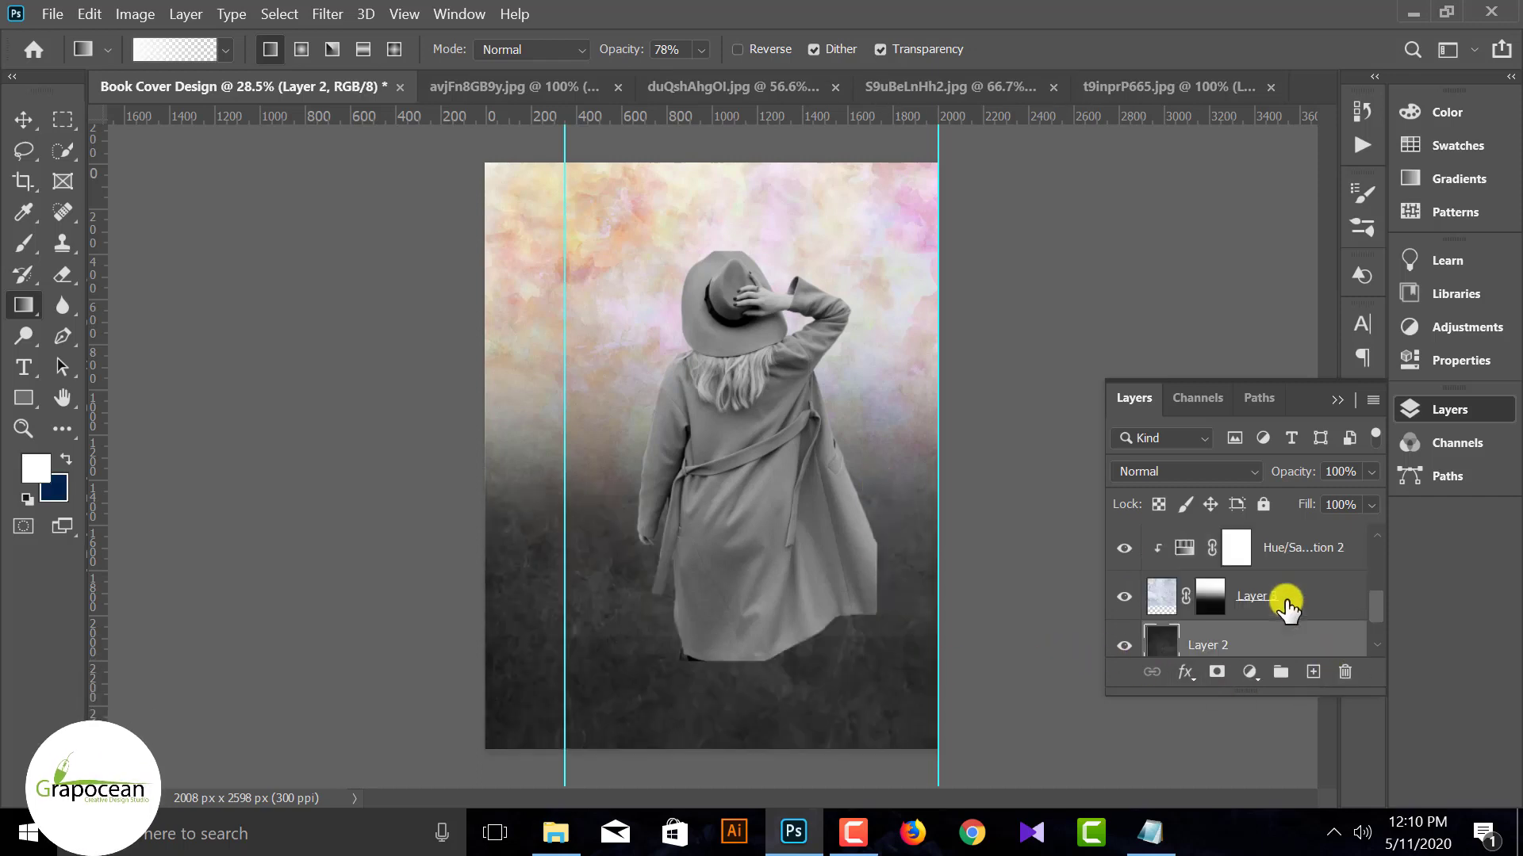
{"action": "left_click", "coordinate": [1210, 601]}
{"action": "left_click_drag", "start_coordinate": [815, 683], "coordinate": [821, 525]}
{"action": "scroll", "coordinate": [1211, 611], "scroll_direction": "up", "scroll_amount": 2}
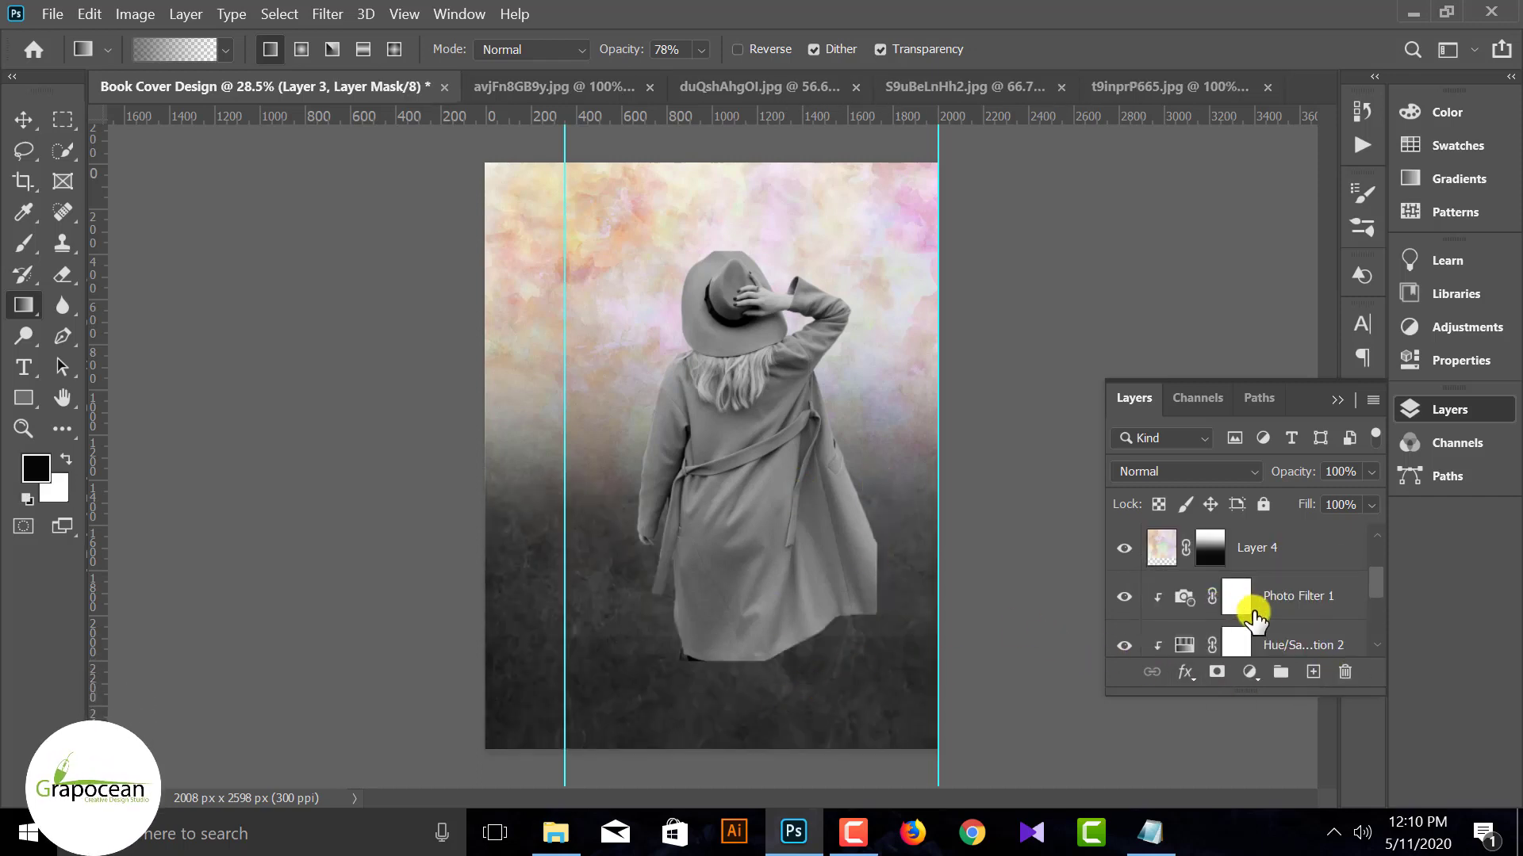
Check the cover without the pastel watercolor layer, and soften its lower edge with one more short gradient on its mask.
{"action": "scroll", "coordinate": [1253, 617], "scroll_direction": "up", "scroll_amount": 1}
{"action": "left_click", "coordinate": [1124, 596]}
{"action": "left_click", "coordinate": [1125, 596]}
{"action": "left_click", "coordinate": [1125, 596]}
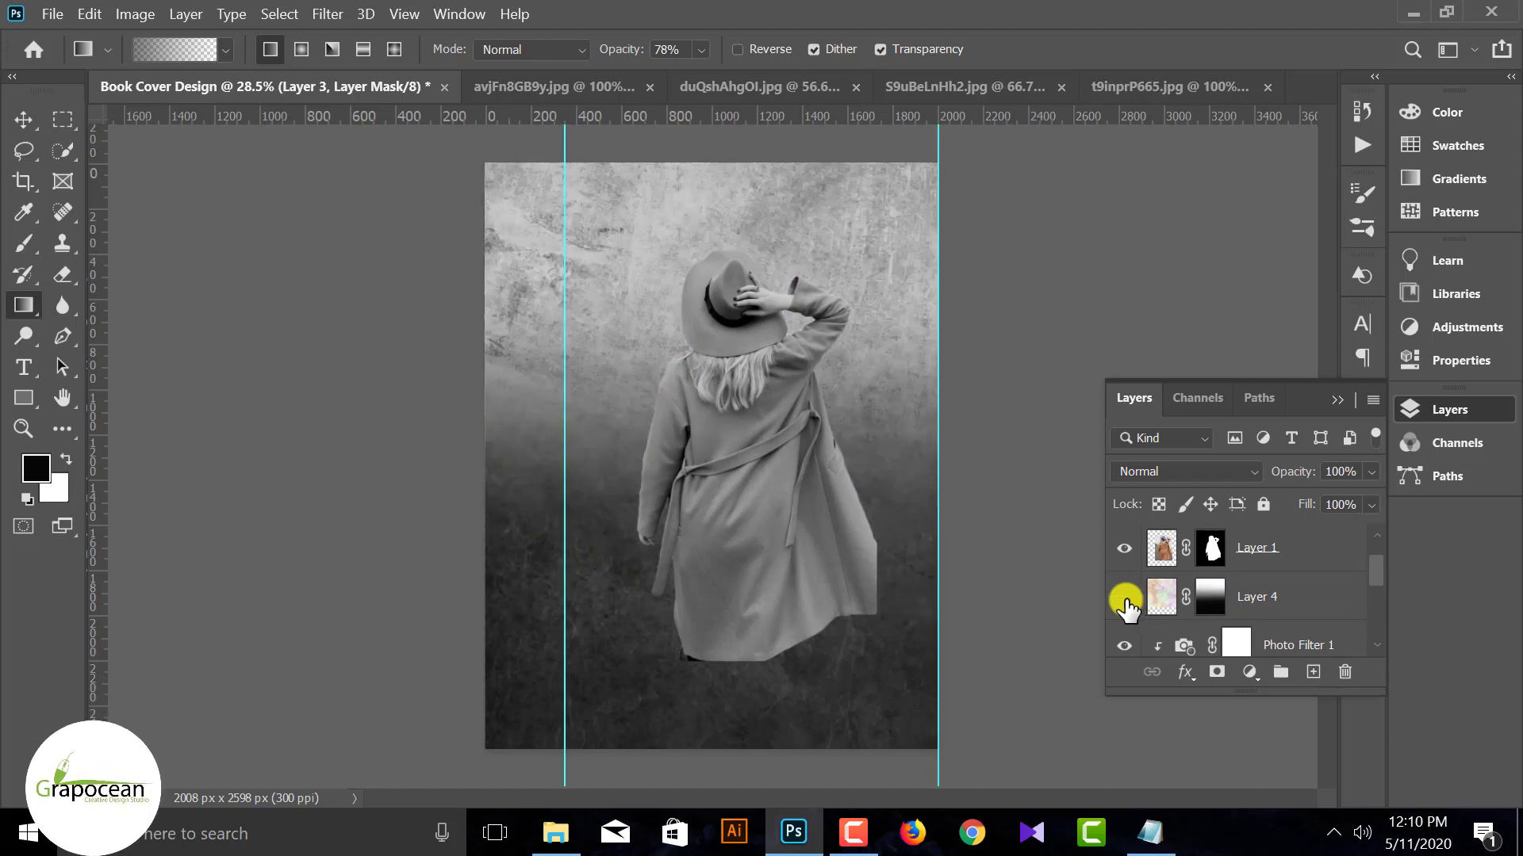
{"action": "left_click", "coordinate": [1125, 597]}
{"action": "left_click", "coordinate": [1210, 596]}
{"action": "left_click_drag", "start_coordinate": [859, 568], "coordinate": [861, 559]}
Compare the cover with and without the pastel watercolor layer by toggling its visibility.
{"action": "left_click", "coordinate": [1111, 600]}
{"action": "left_click", "coordinate": [1110, 601]}
{"action": "left_click", "coordinate": [1112, 600]}
{"action": "left_click", "coordinate": [1112, 600]}
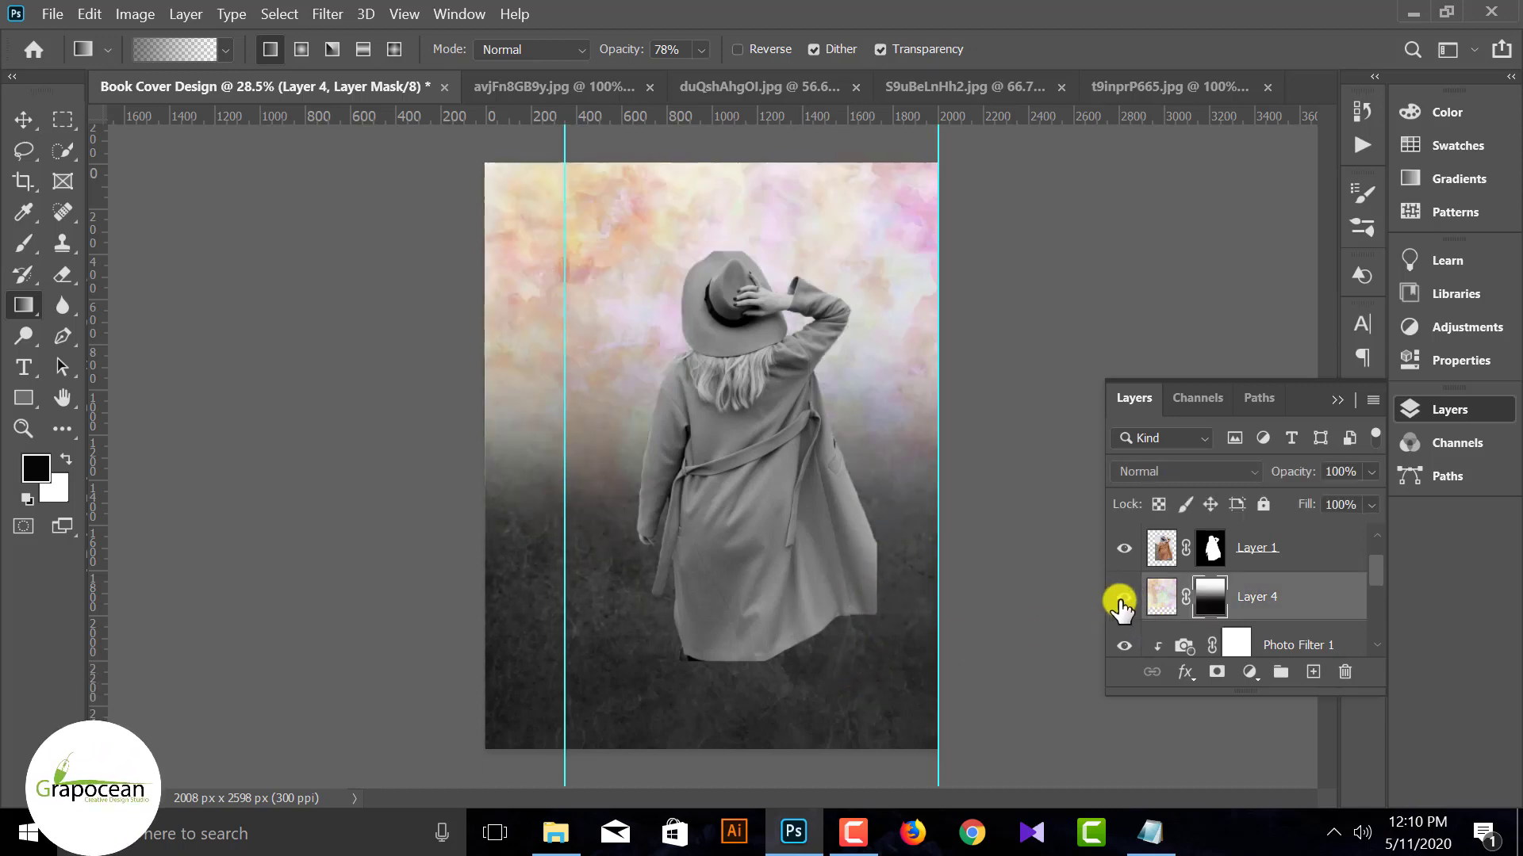
{"action": "left_click", "coordinate": [1114, 599]}
{"action": "left_click", "coordinate": [1118, 599]}
{"action": "left_click", "coordinate": [1118, 598]}
{"action": "left_click", "coordinate": [1118, 599]}
Paint white on the watercolor layer's mask with a 500 px soft brush to reveal more texture on both sides of the woman.
{"action": "left_click", "coordinate": [30, 251]}
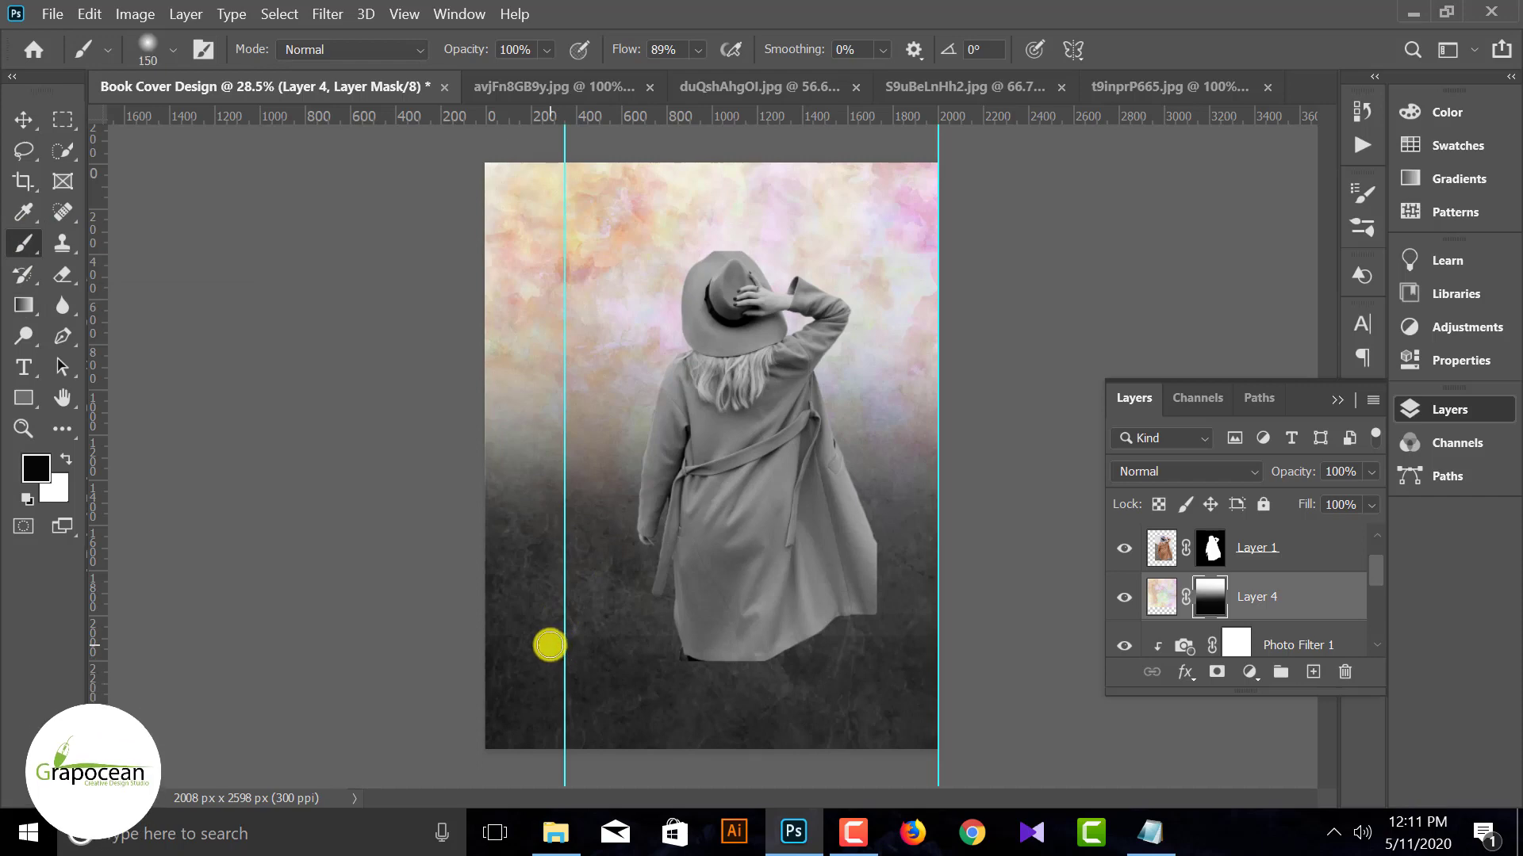
{"action": "key", "text": "x"}
{"action": "key", "text": "bracketright"}
{"action": "key", "text": "bracketright"}
{"action": "key", "text": "bracketright"}
{"action": "key", "text": "bracketright"}
{"action": "key", "text": "bracketright"}
{"action": "key", "text": "bracketright"}
{"action": "key", "text": "bracketright"}
{"action": "key", "text": "bracketright"}
{"action": "key", "text": "bracketright"}
{"action": "key", "text": "bracketright"}
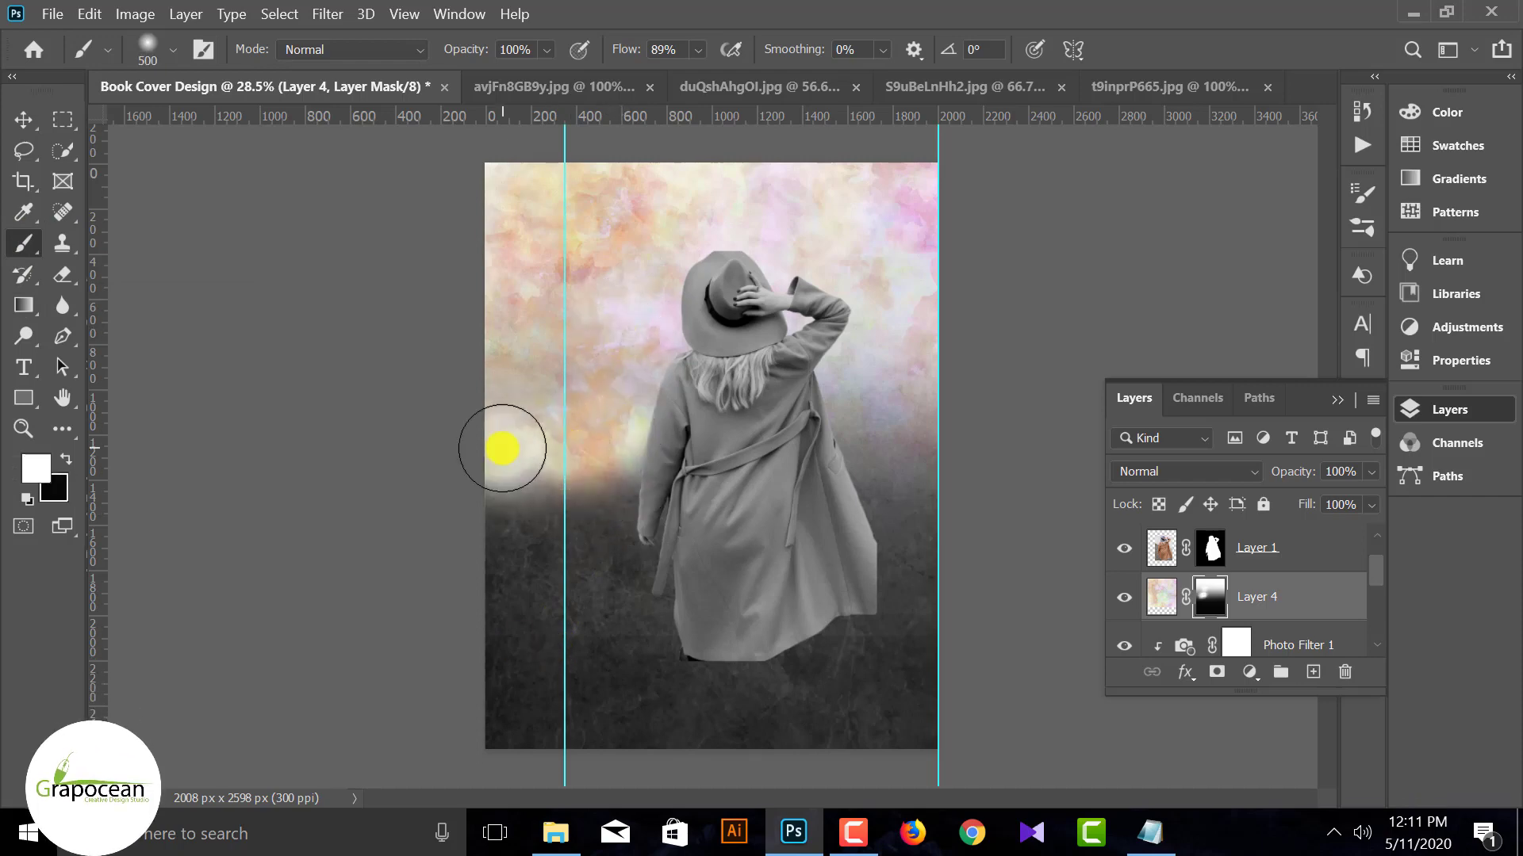
{"action": "key", "text": "ctrl+z"}
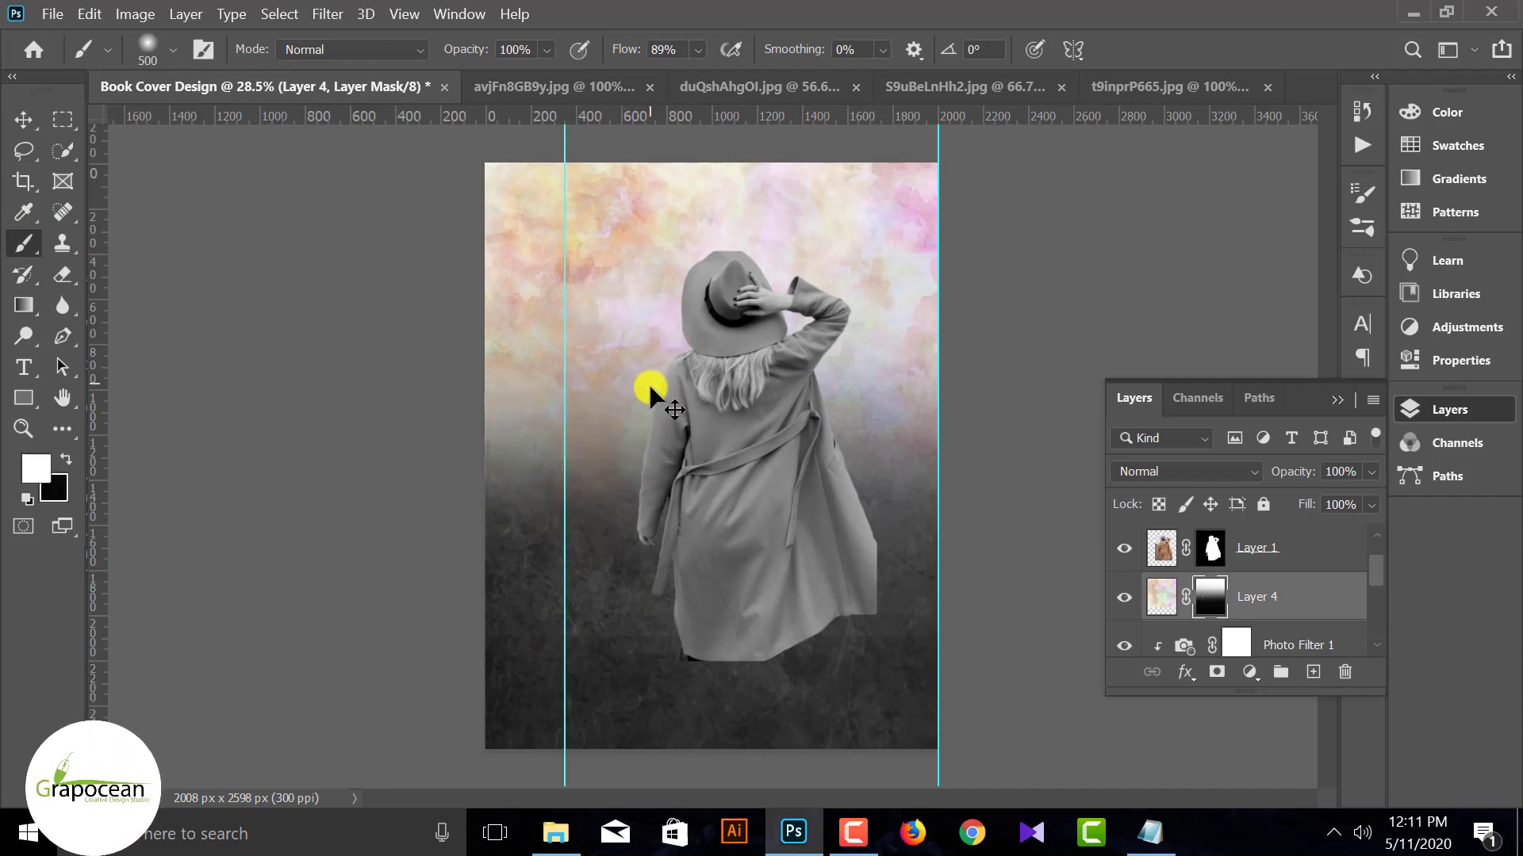
{"action": "mouse_move", "coordinate": [636, 394]}
{"action": "left_mouse_down"}
{"action": "mouse_move", "coordinate": [705, 332]}
{"action": "mouse_move", "coordinate": [636, 408]}
{"action": "mouse_move", "coordinate": [661, 352]}
{"action": "mouse_move", "coordinate": [744, 307]}
{"action": "mouse_move", "coordinate": [868, 409]}
{"action": "left_mouse_up"}
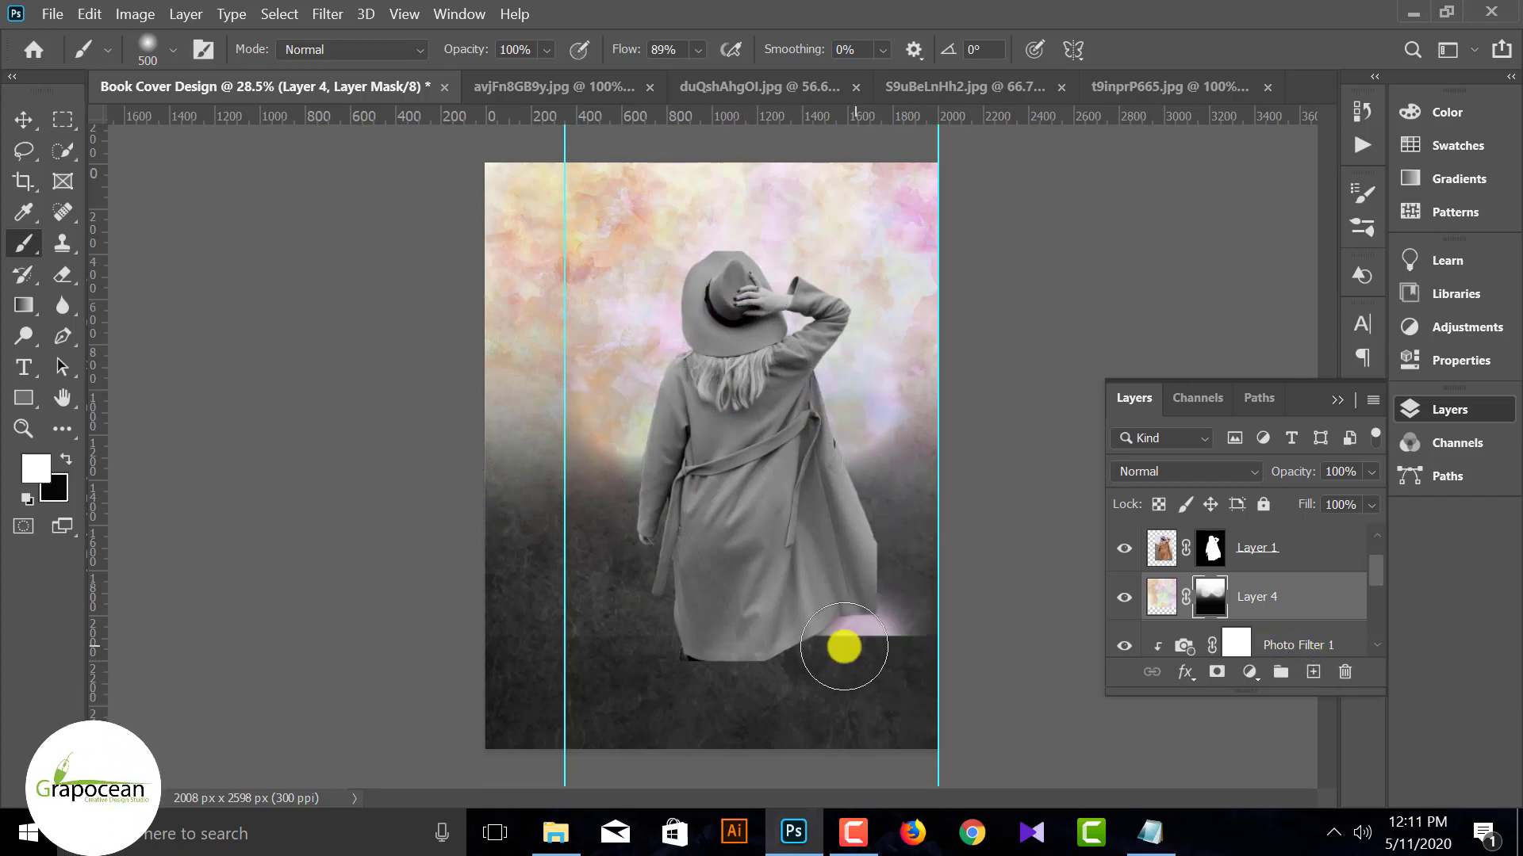
{"action": "mouse_move", "coordinate": [844, 647]}
{"action": "left_mouse_down"}
{"action": "mouse_move", "coordinate": [782, 689]}
{"action": "mouse_move", "coordinate": [776, 657]}
{"action": "left_mouse_up"}
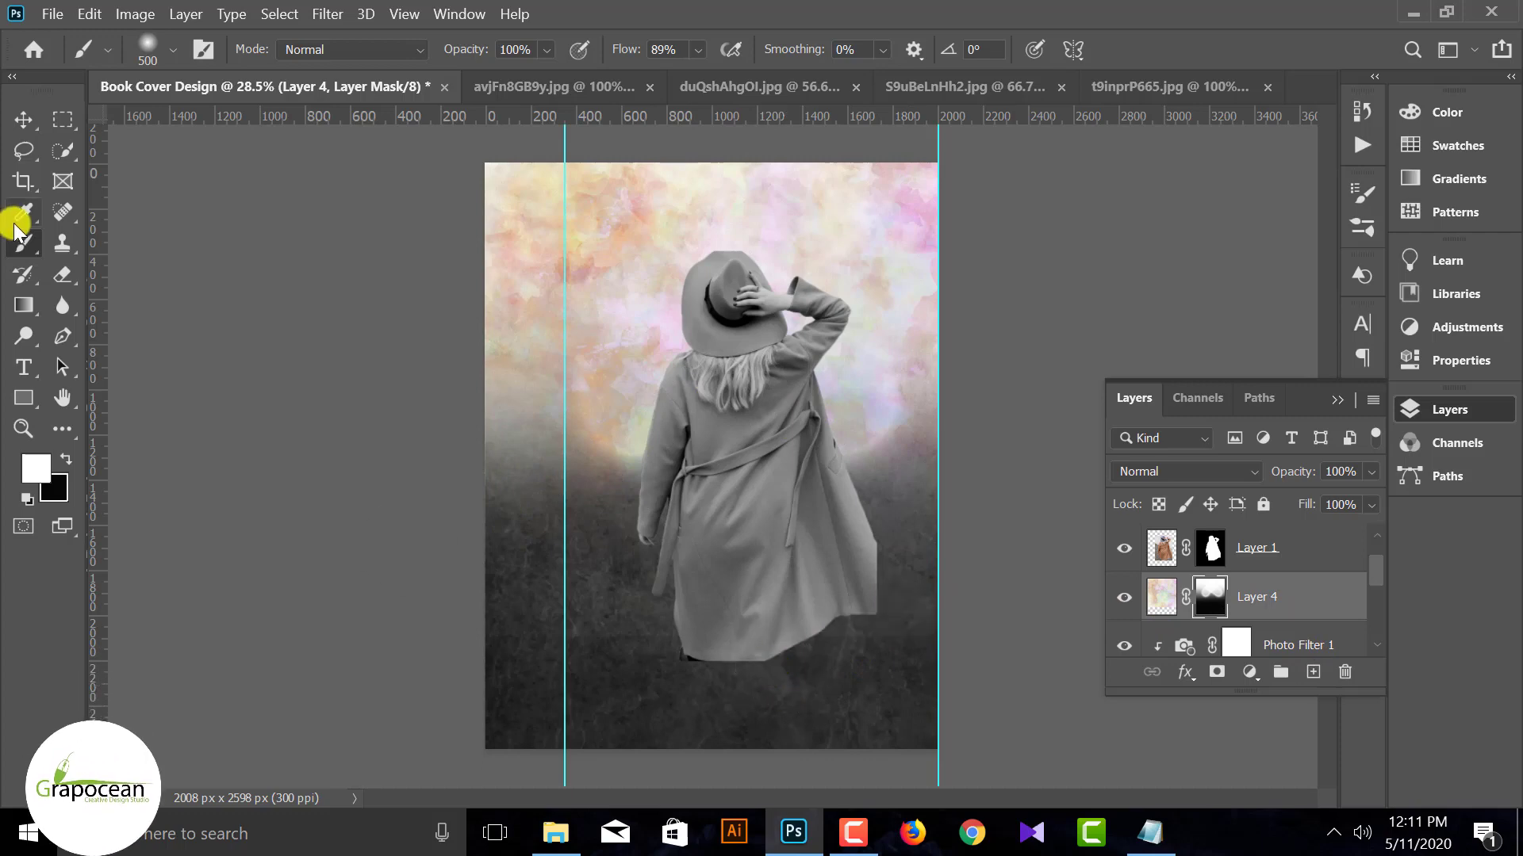
Add a Hue/Saturation adjustment above the watercolor layer, lowering saturation to about -43, darkening lightness slightly and shifting the hue toward pink.
{"action": "left_click", "coordinate": [24, 120]}
{"action": "left_click", "coordinate": [1300, 607]}
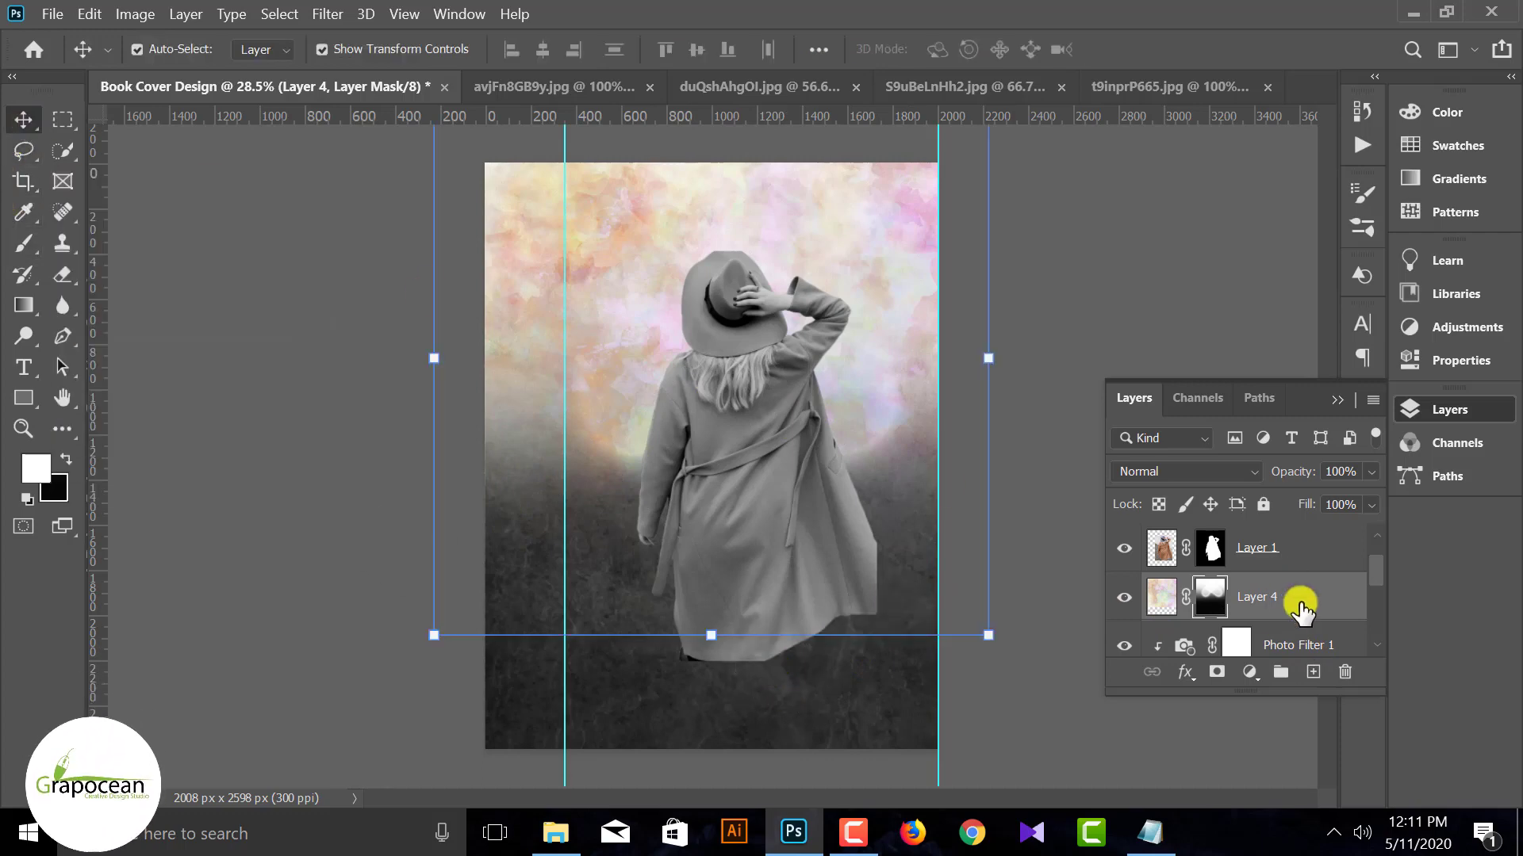
{"action": "left_click", "coordinate": [1254, 674]}
{"action": "left_click", "coordinate": [1345, 446]}
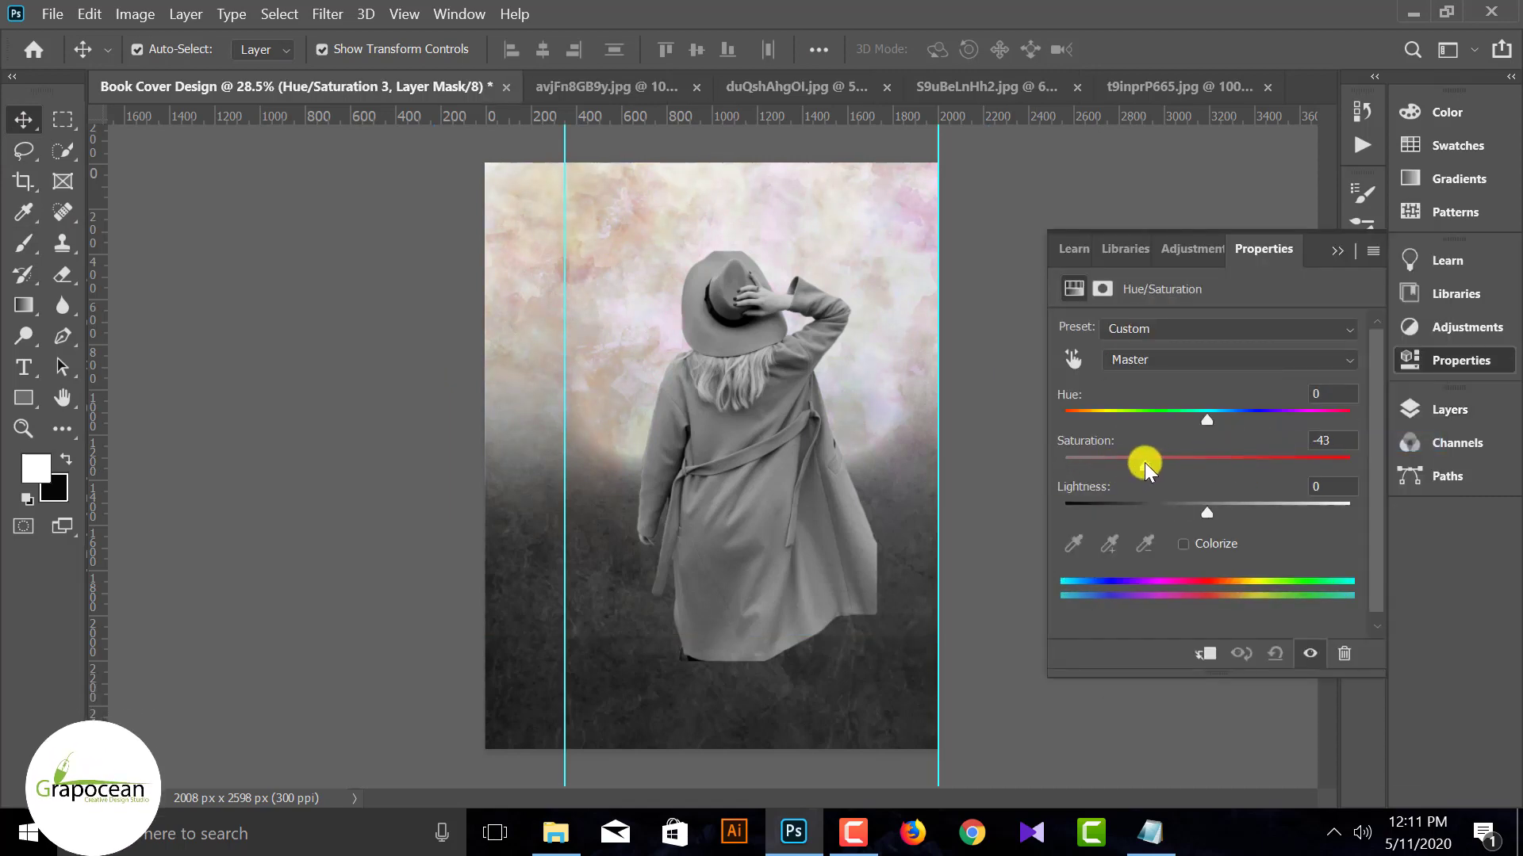
{"action": "left_click_drag", "start_coordinate": [1146, 467], "coordinate": [1144, 468]}
{"action": "mouse_move", "coordinate": [1206, 513]}
{"action": "left_mouse_down"}
{"action": "mouse_move", "coordinate": [1335, 522]}
{"action": "mouse_move", "coordinate": [1140, 517]}
{"action": "mouse_move", "coordinate": [1188, 512]}
{"action": "left_mouse_up"}
{"action": "left_click_drag", "start_coordinate": [1186, 417], "coordinate": [1149, 420]}
Clip the new Hue/Saturation adjustment to the pastel watercolor layer.
{"action": "left_click", "coordinate": [1337, 251]}
{"action": "left_click", "coordinate": [1427, 410]}
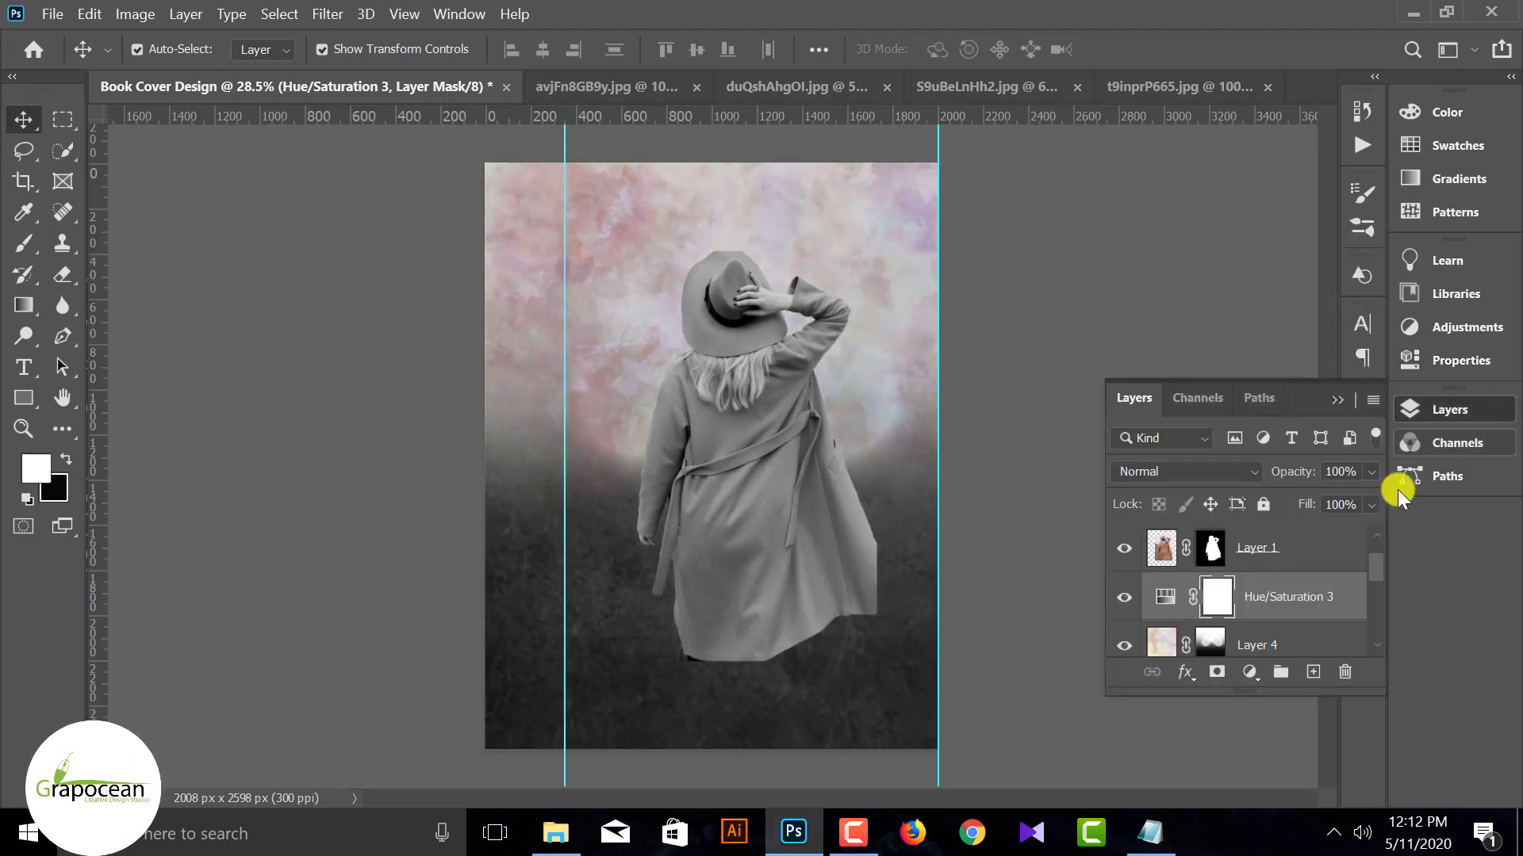
{"action": "right_click", "coordinate": [1295, 596]}
{"action": "left_click", "coordinate": [1059, 466]}
{"action": "left_click", "coordinate": [741, 388]}
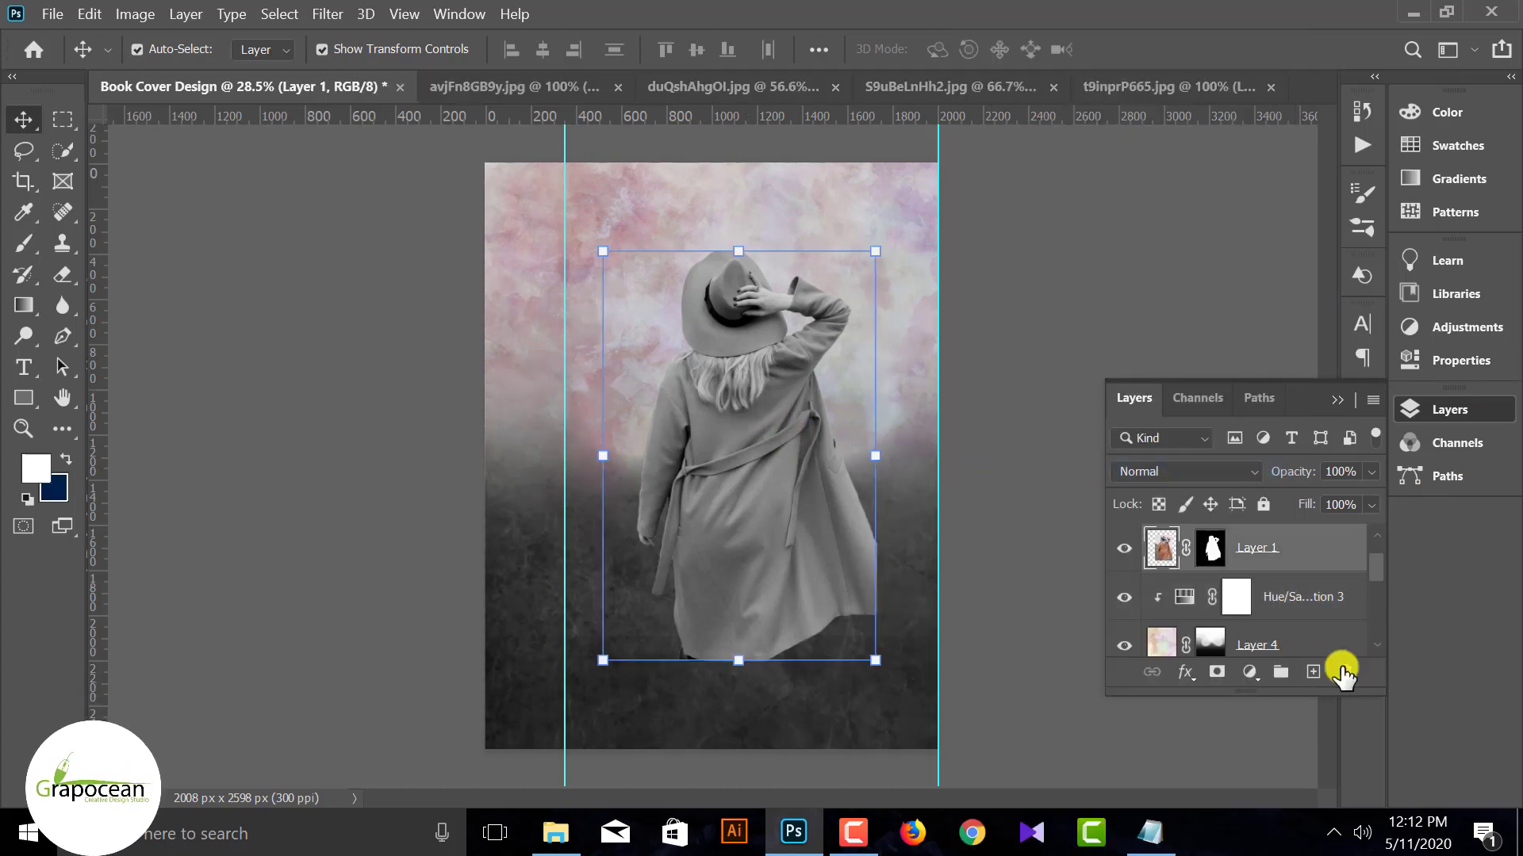
{"action": "scroll", "coordinate": [1269, 631], "scroll_direction": "up", "scroll_amount": 1}
{"action": "left_click", "coordinate": [1271, 545]}
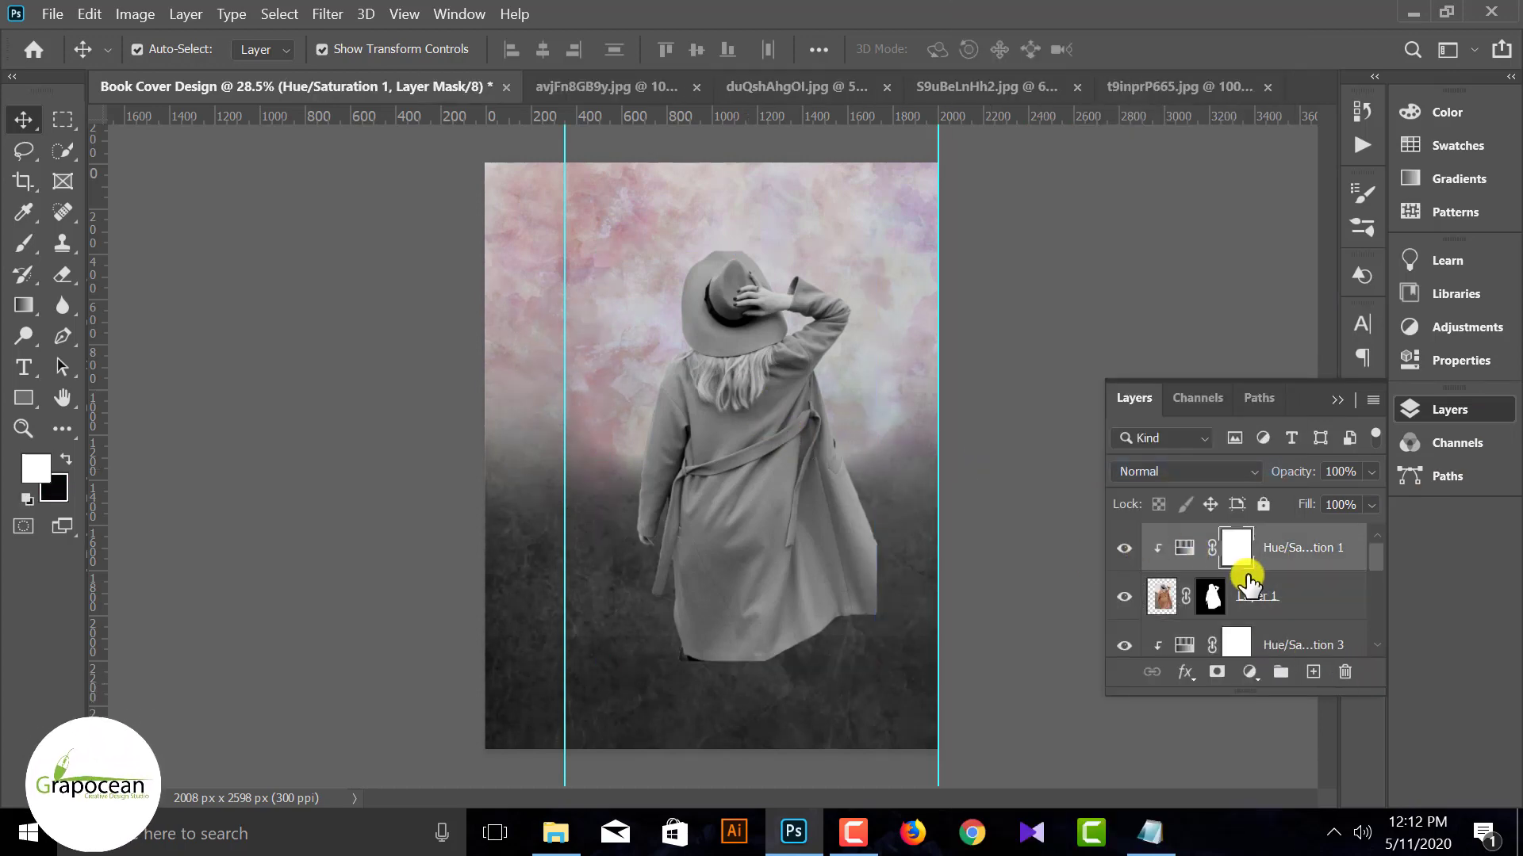
{"action": "left_click", "coordinate": [1247, 674]}
{"action": "left_click", "coordinate": [1281, 240]}
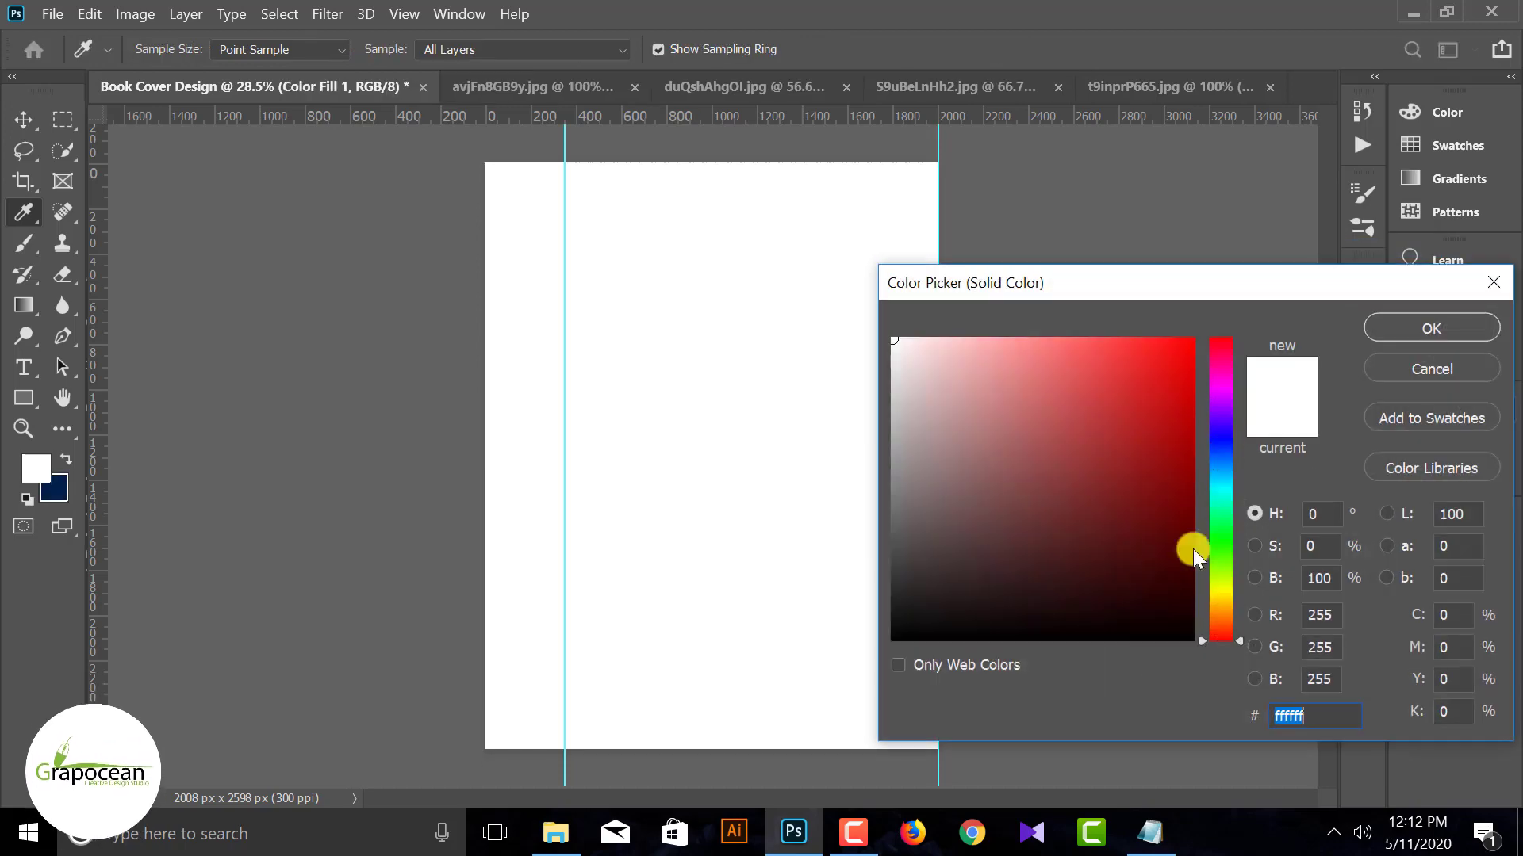
{"action": "type", "text": "000000"}
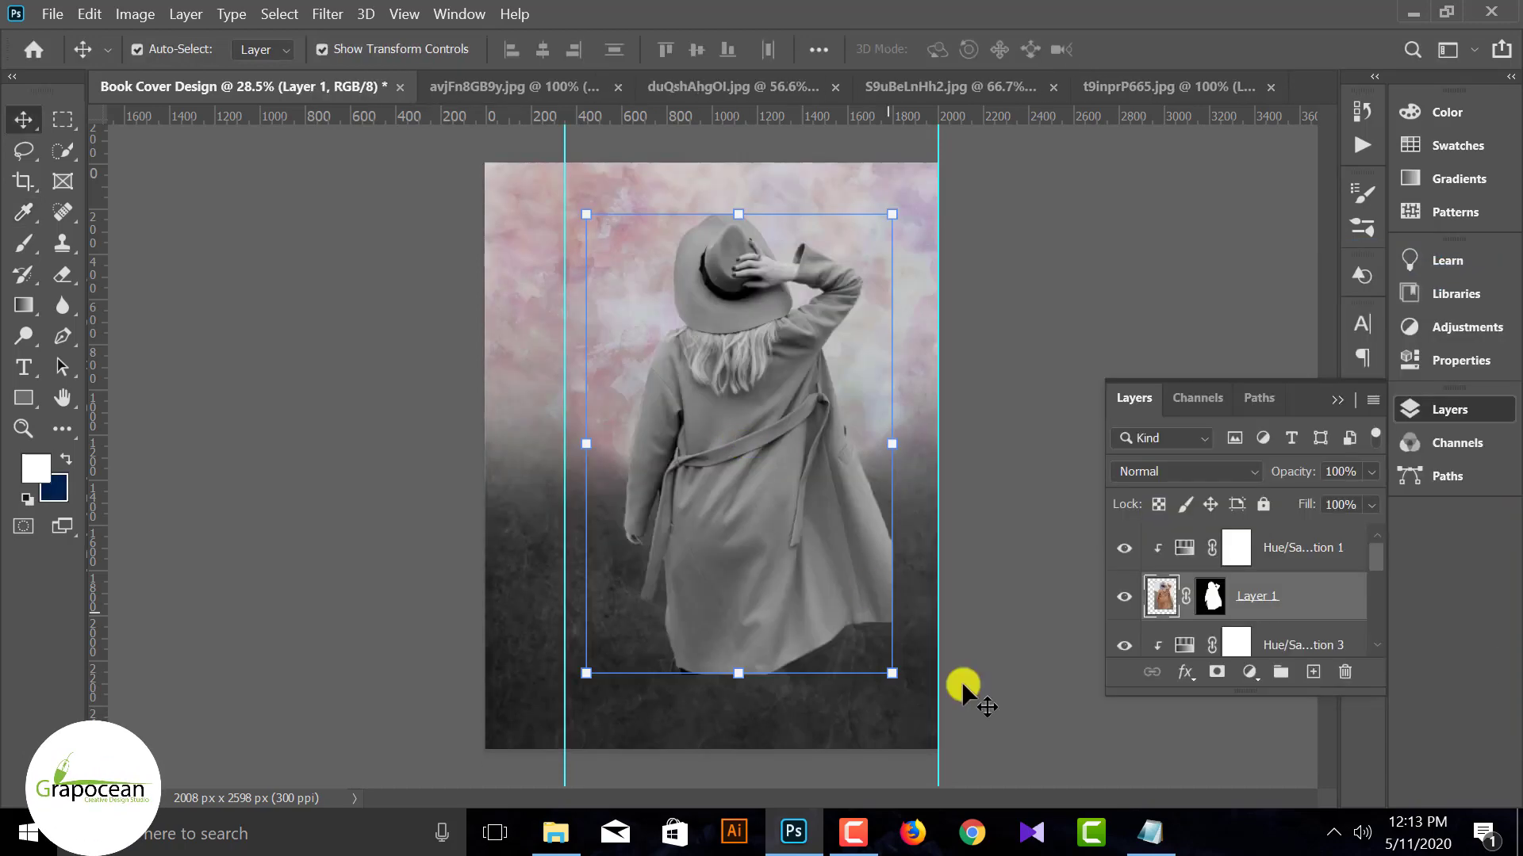
Enlarge the woman's layer to about 134% and shift it slightly up and left so that she fills the cover's height.
{"action": "left_click_drag", "start_coordinate": [924, 683], "coordinate": [945, 752]}
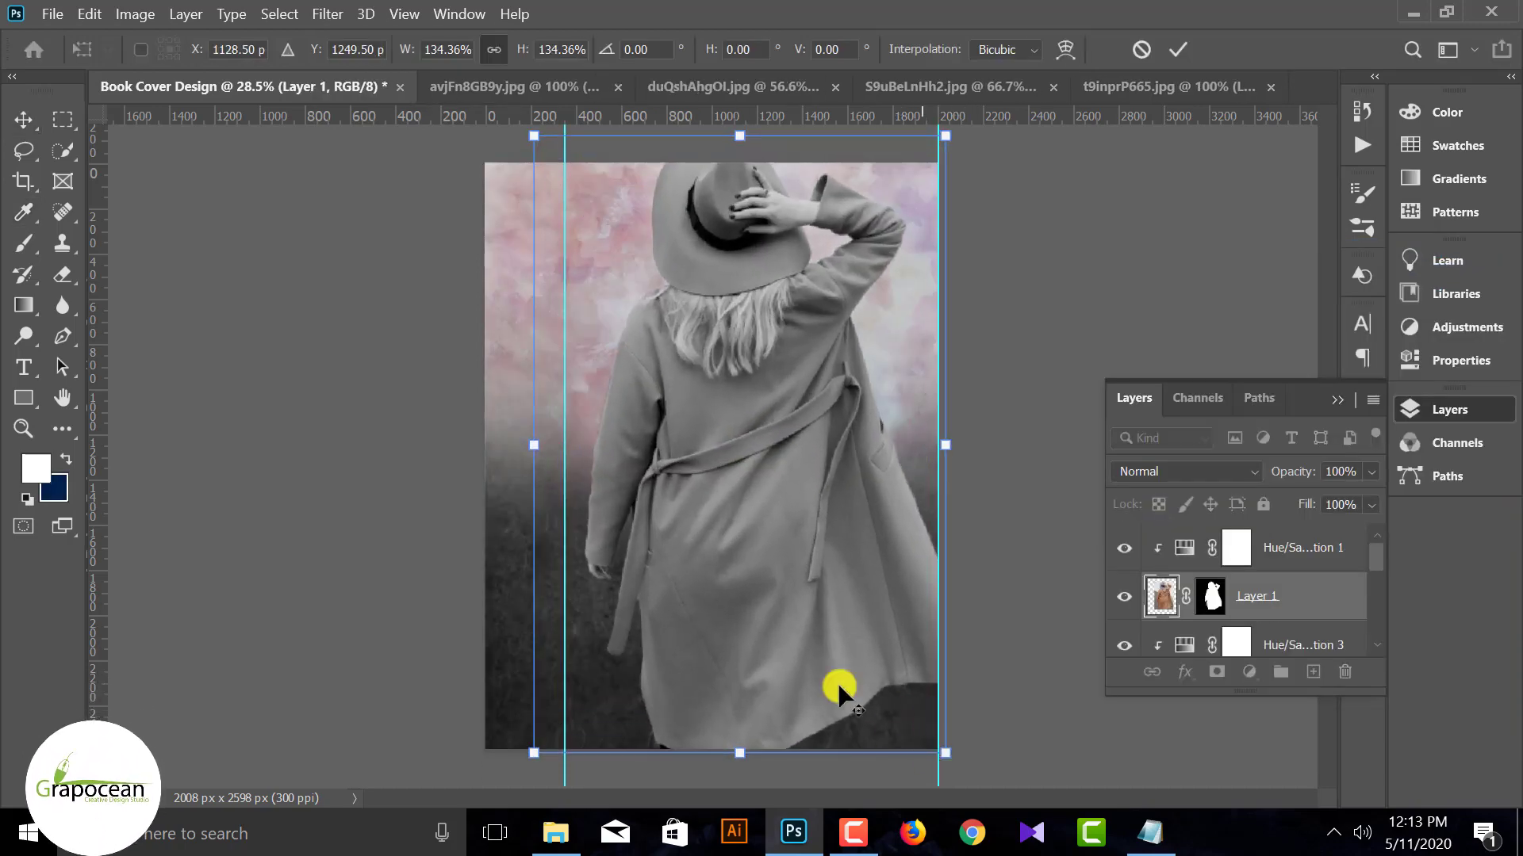
{"action": "left_click_drag", "start_coordinate": [838, 682], "coordinate": [806, 674]}
{"action": "left_click", "coordinate": [1178, 49]}
{"action": "left_click", "coordinate": [719, 549]}
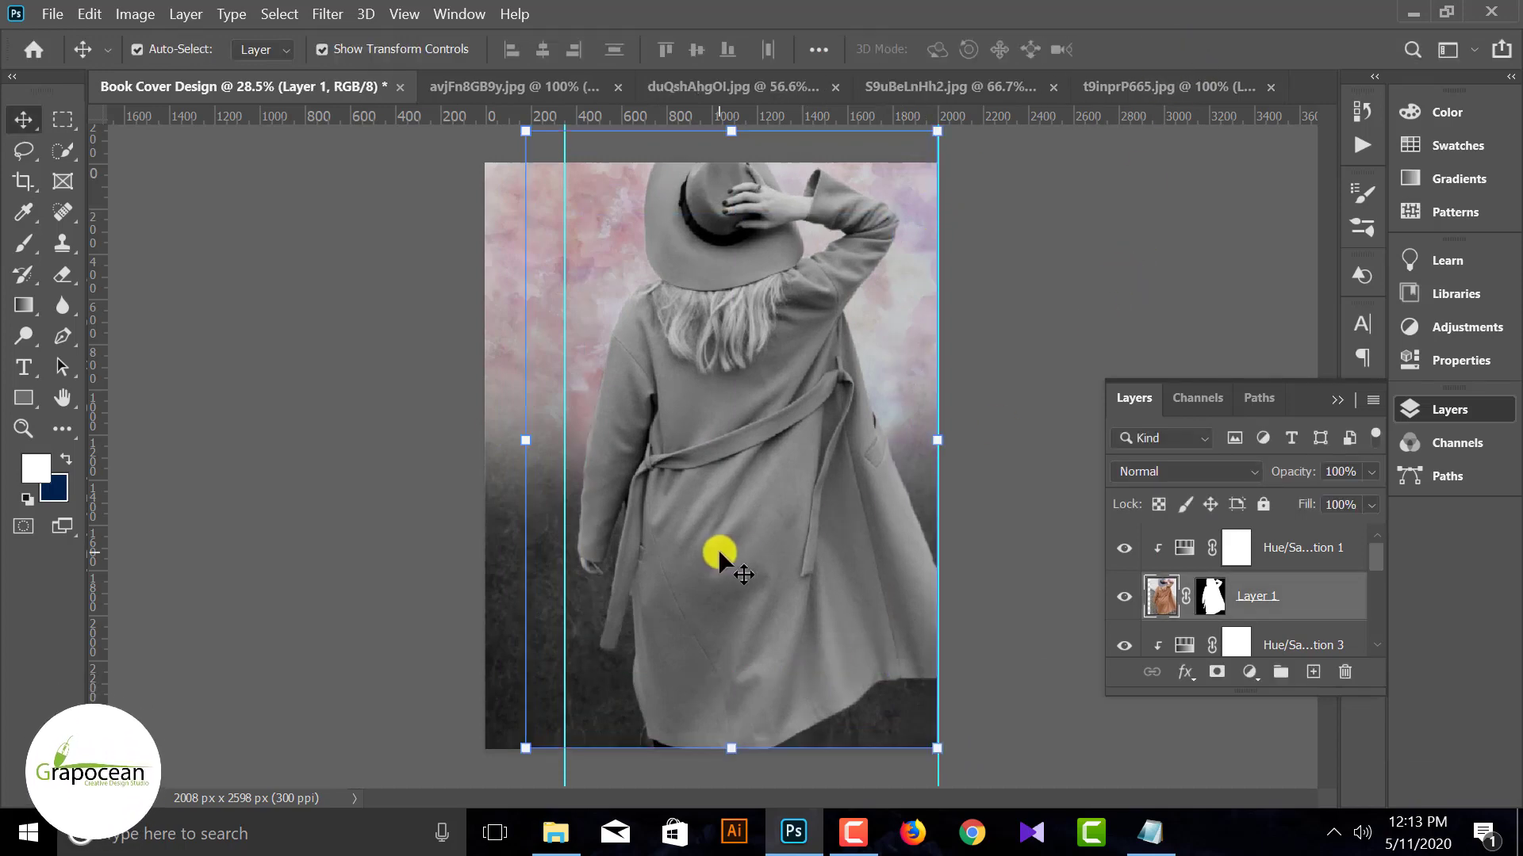
{"action": "left_click", "coordinate": [1077, 360]}
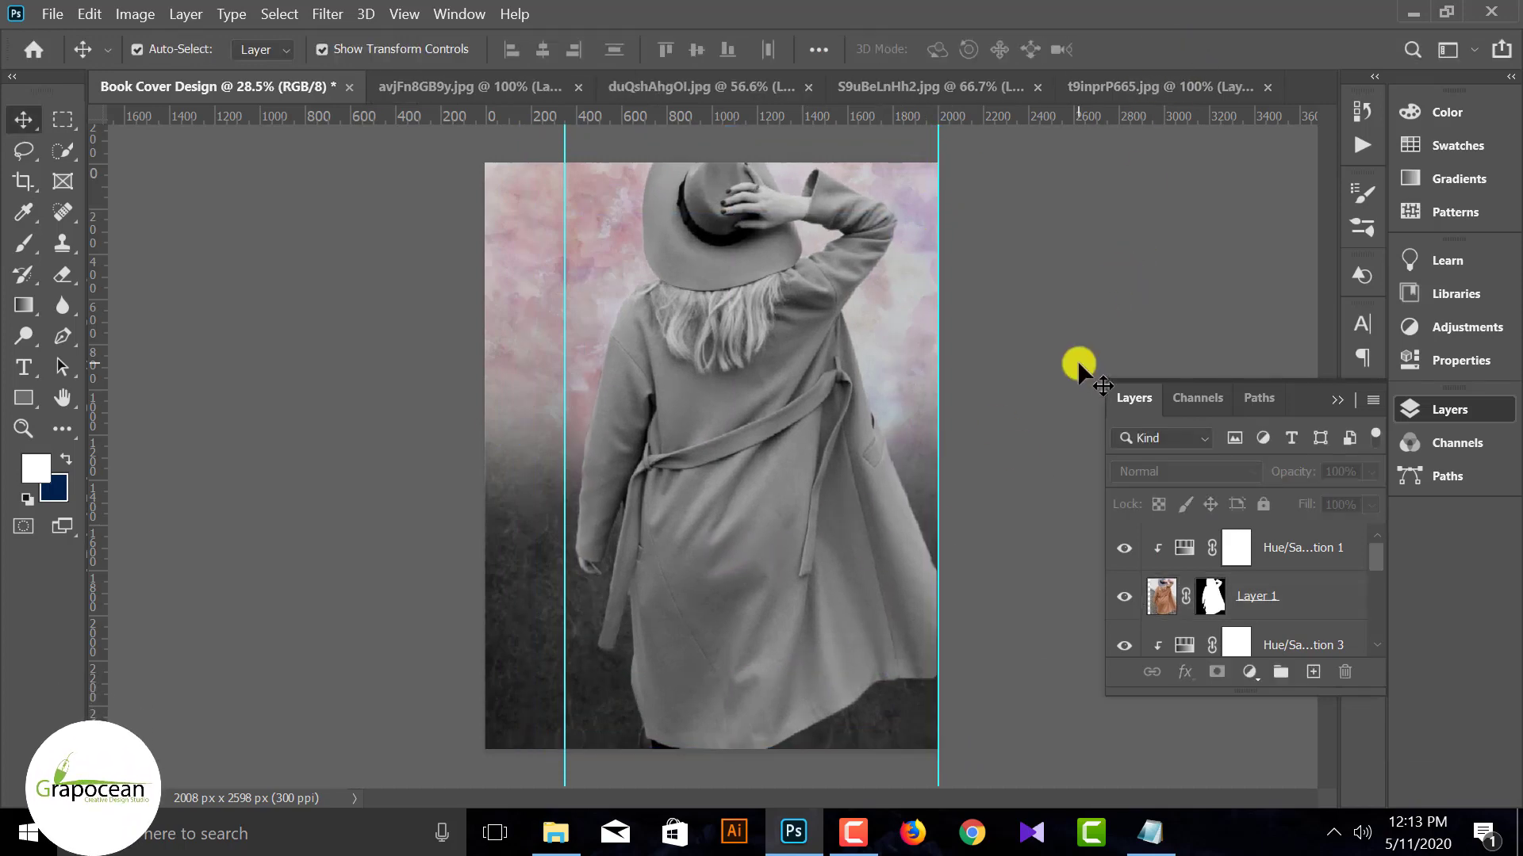
{"action": "left_click", "coordinate": [782, 499]}
{"action": "left_click", "coordinate": [1003, 274]}
Add a Brightness/Contrast adjustment clipped to the woman's layer, with brightness -150 and contrast 100.
{"action": "left_click", "coordinate": [1296, 598]}
{"action": "left_click", "coordinate": [1250, 673]}
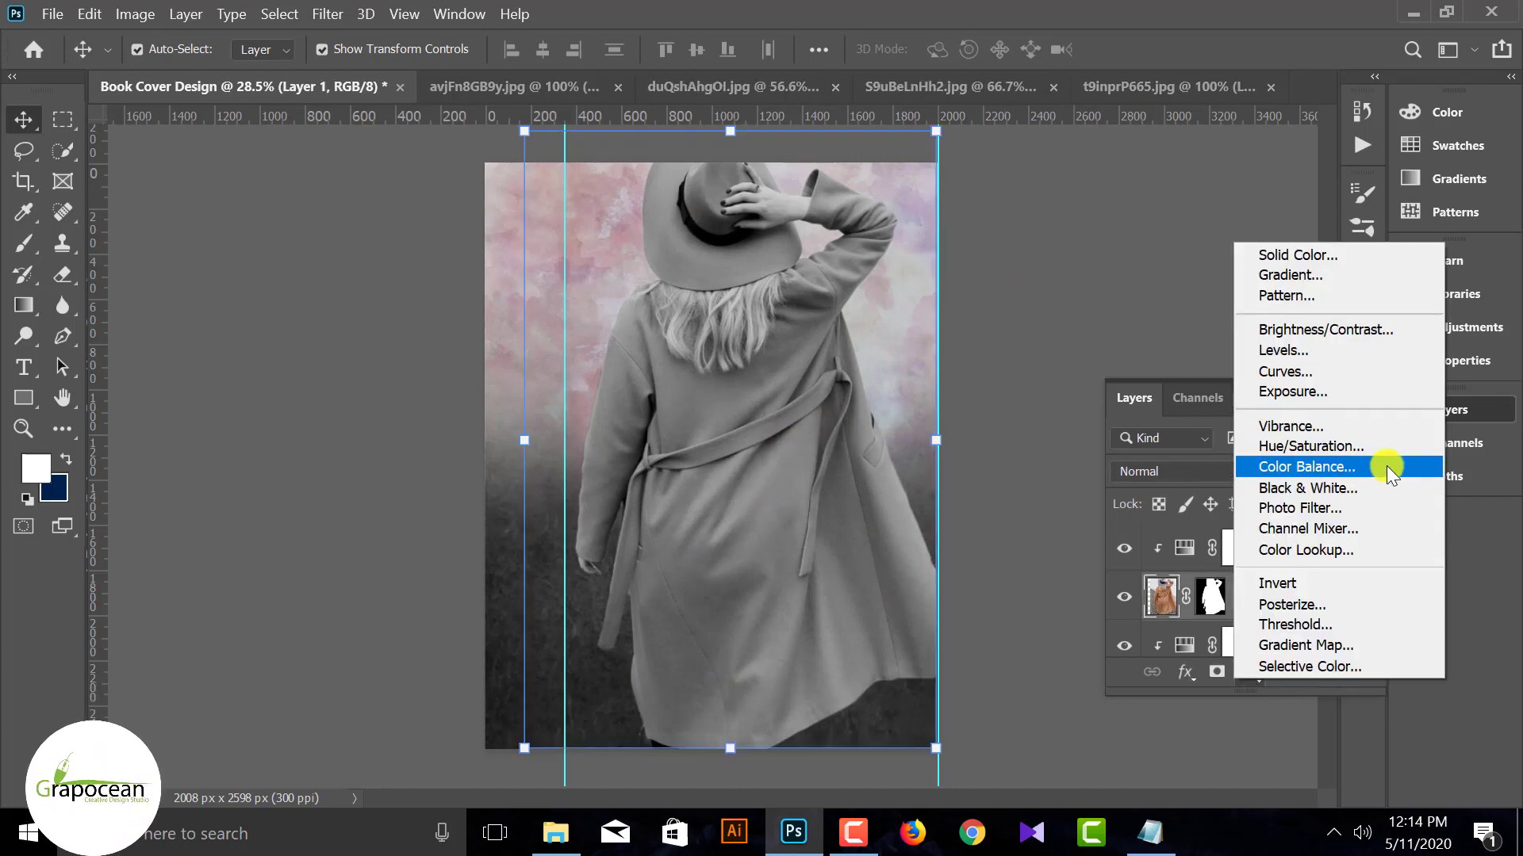
{"action": "left_click", "coordinate": [1320, 329]}
{"action": "left_click_drag", "start_coordinate": [1206, 394], "coordinate": [1041, 388]}
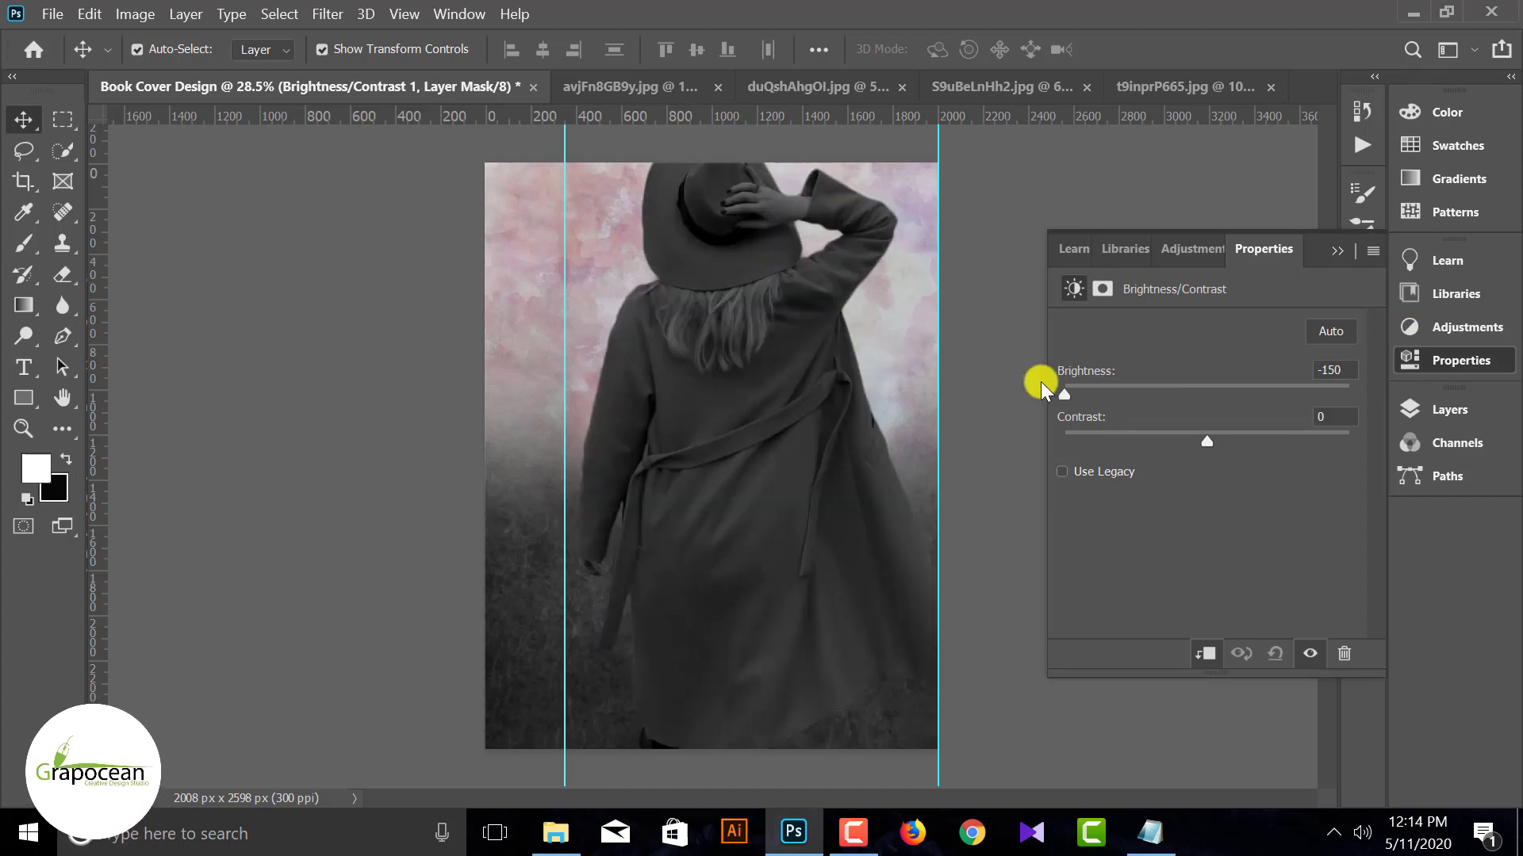
{"action": "left_click_drag", "start_coordinate": [1206, 444], "coordinate": [1349, 441]}
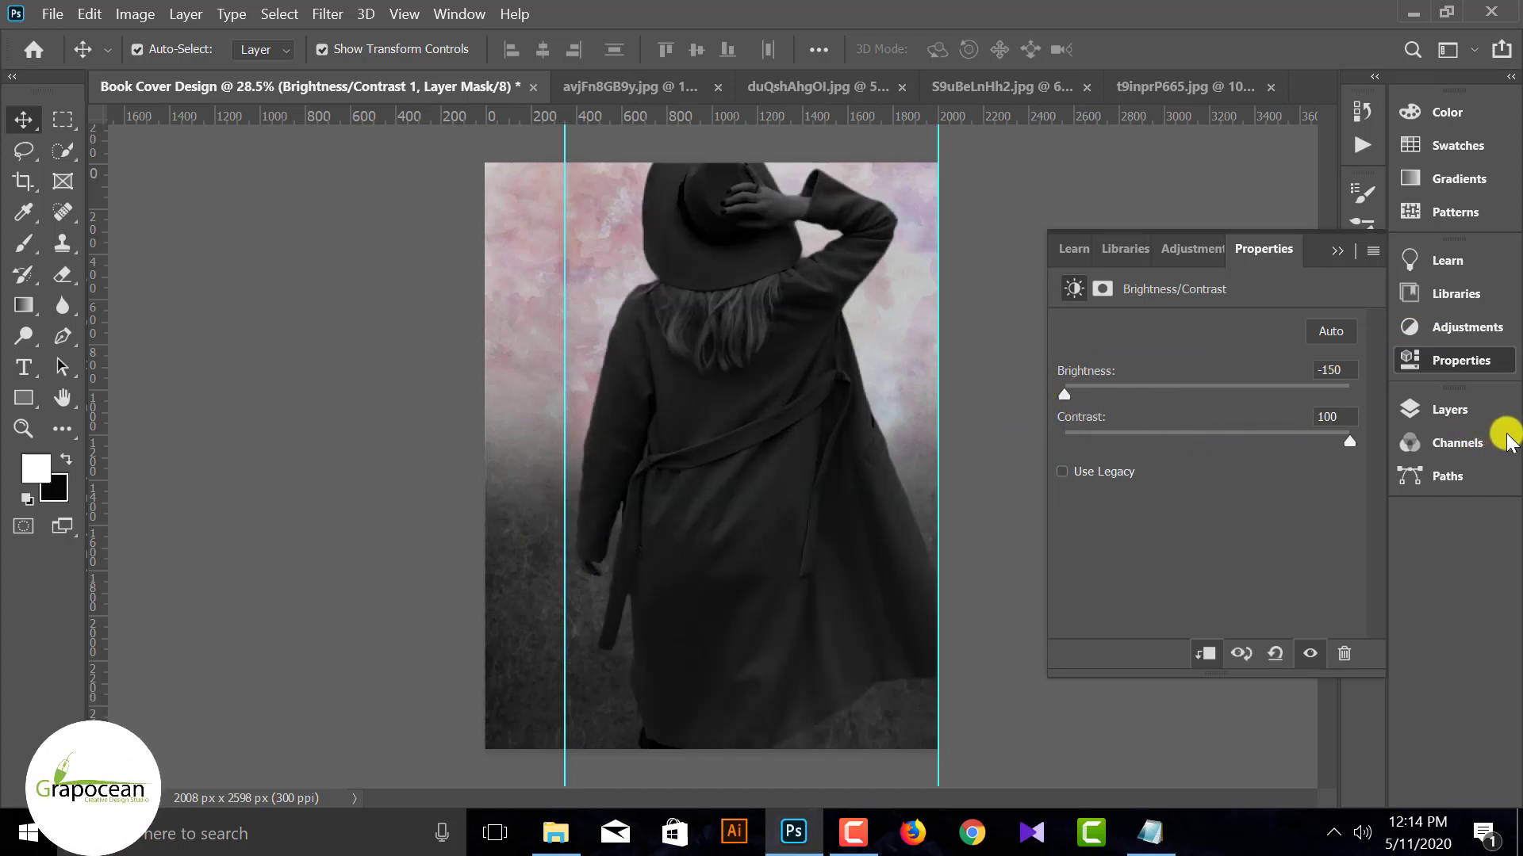
{"action": "left_click", "coordinate": [1338, 251]}
{"action": "left_click", "coordinate": [1450, 409]}
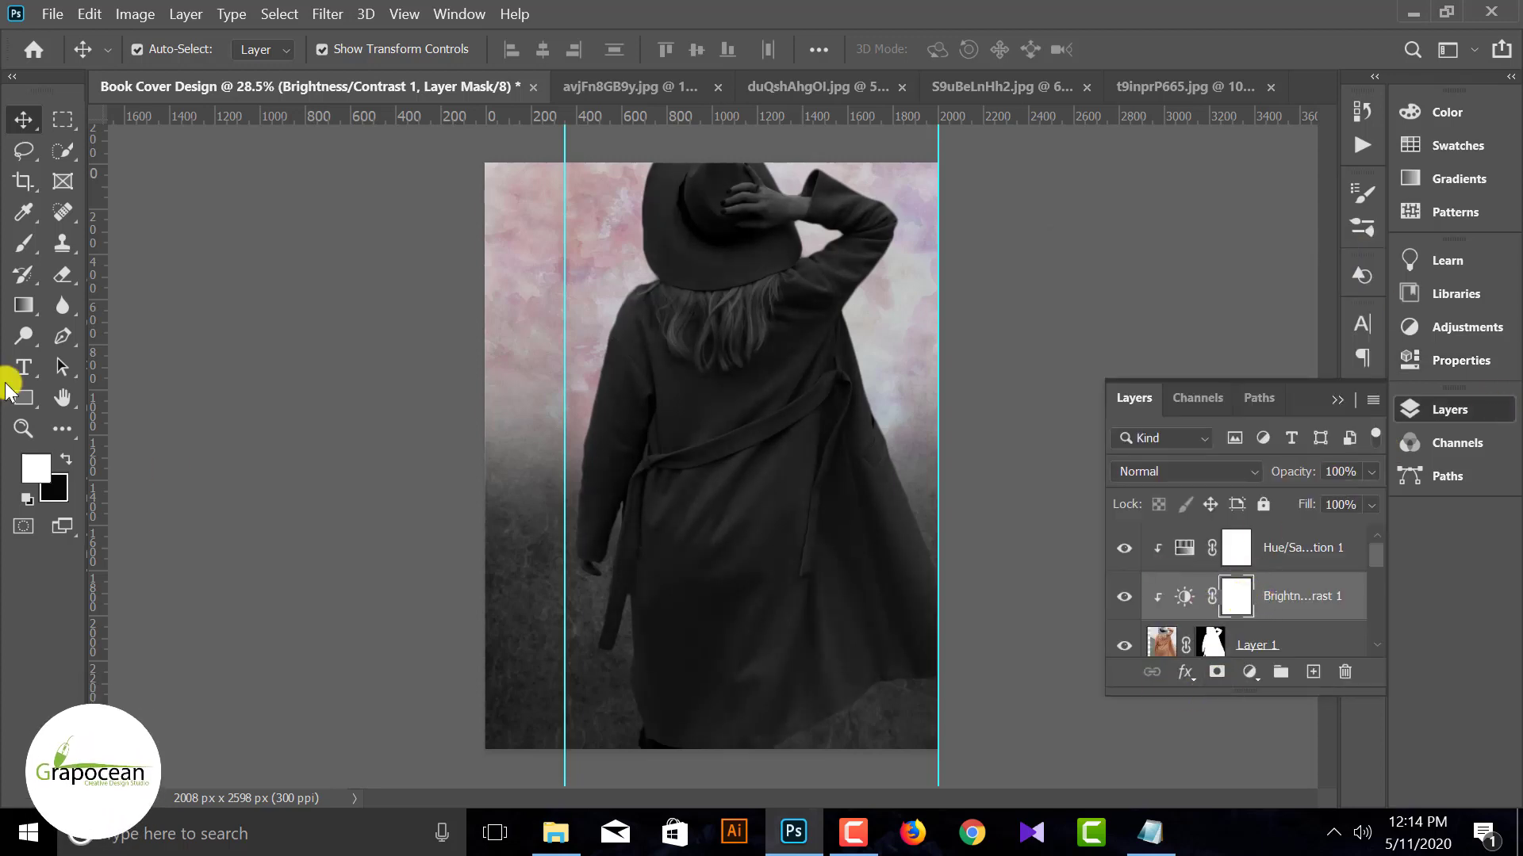
Set up a black 1500 px soft brush and try single dabs over the woman's back on the Brightness/Contrast mask.
{"action": "right_click", "coordinate": [27, 244]}
{"action": "left_click", "coordinate": [87, 239]}
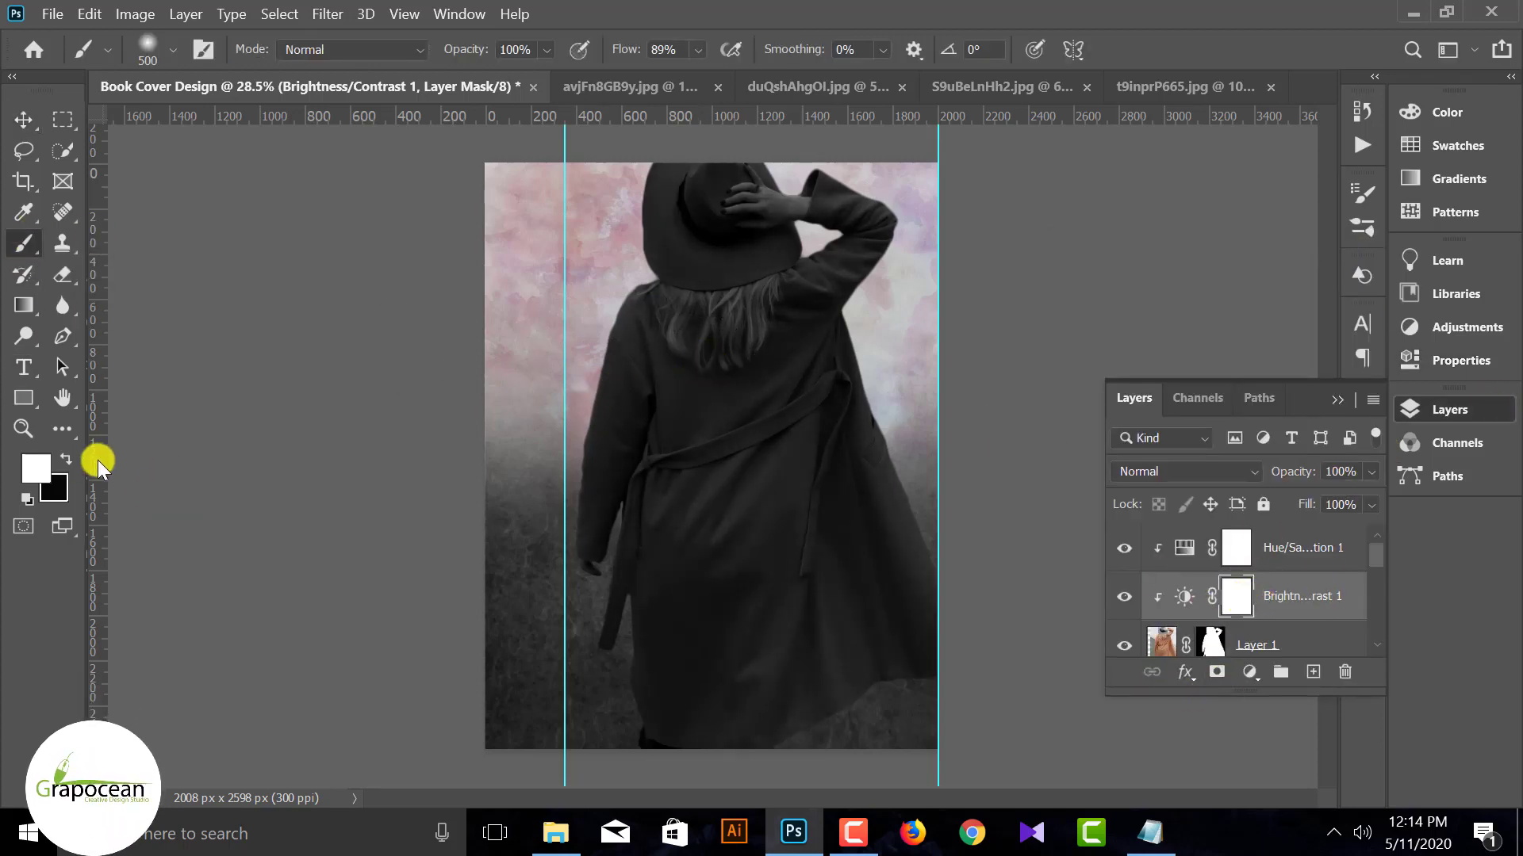
{"action": "key", "text": "x"}
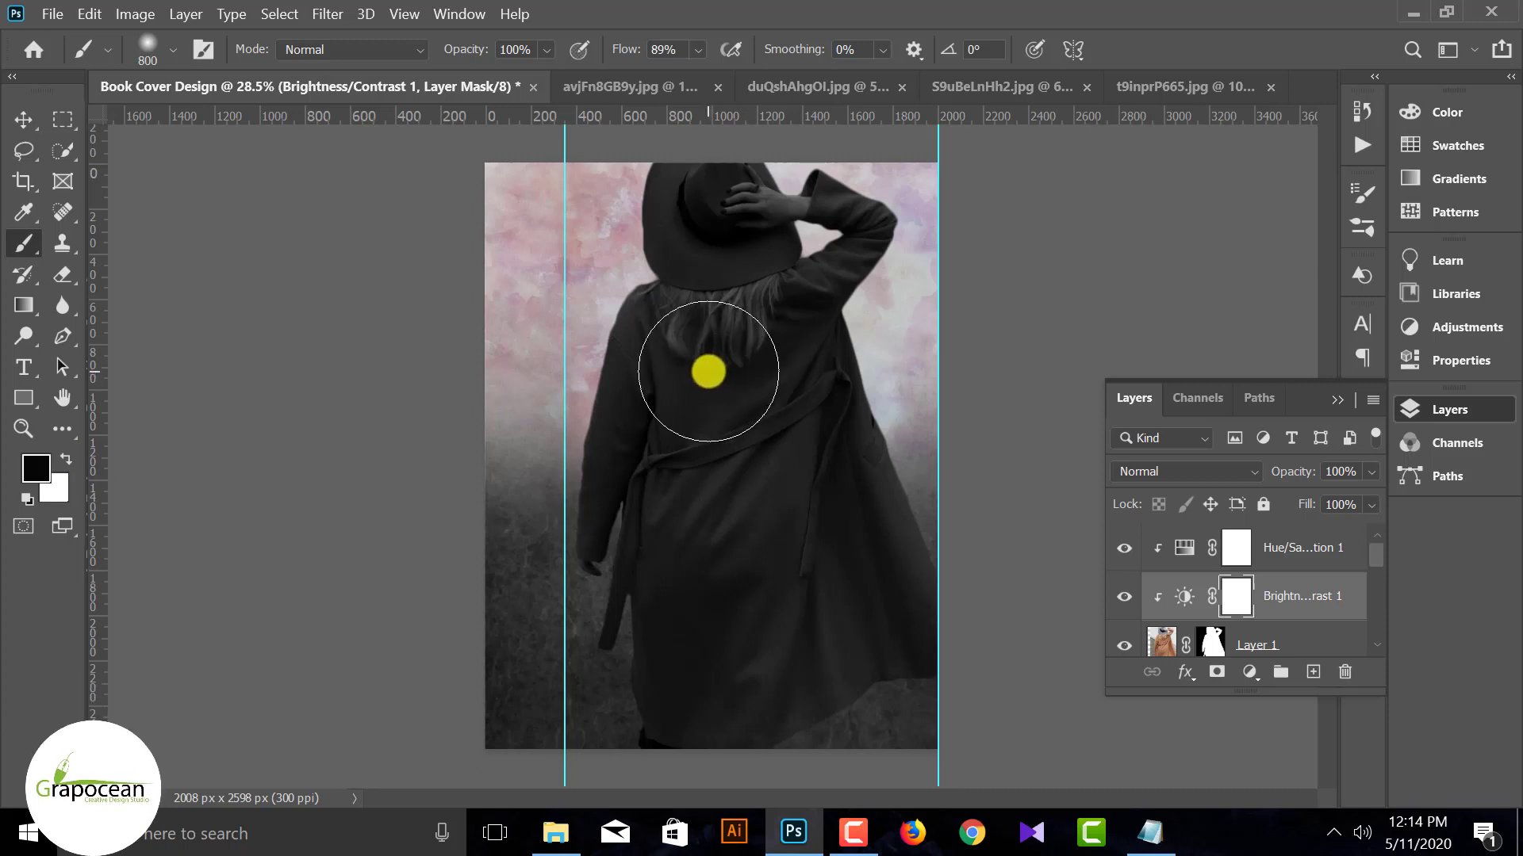
{"action": "key", "text": "bracketright"}
{"action": "key", "text": "bracketright"}
{"action": "key", "text": "bracketright"}
{"action": "key", "text": "bracketright"}
{"action": "key", "text": "bracketright"}
{"action": "key", "text": "bracketright"}
{"action": "key", "text": "bracketright"}
{"action": "left_click", "coordinate": [711, 349]}
{"action": "key", "text": "ctrl+z"}
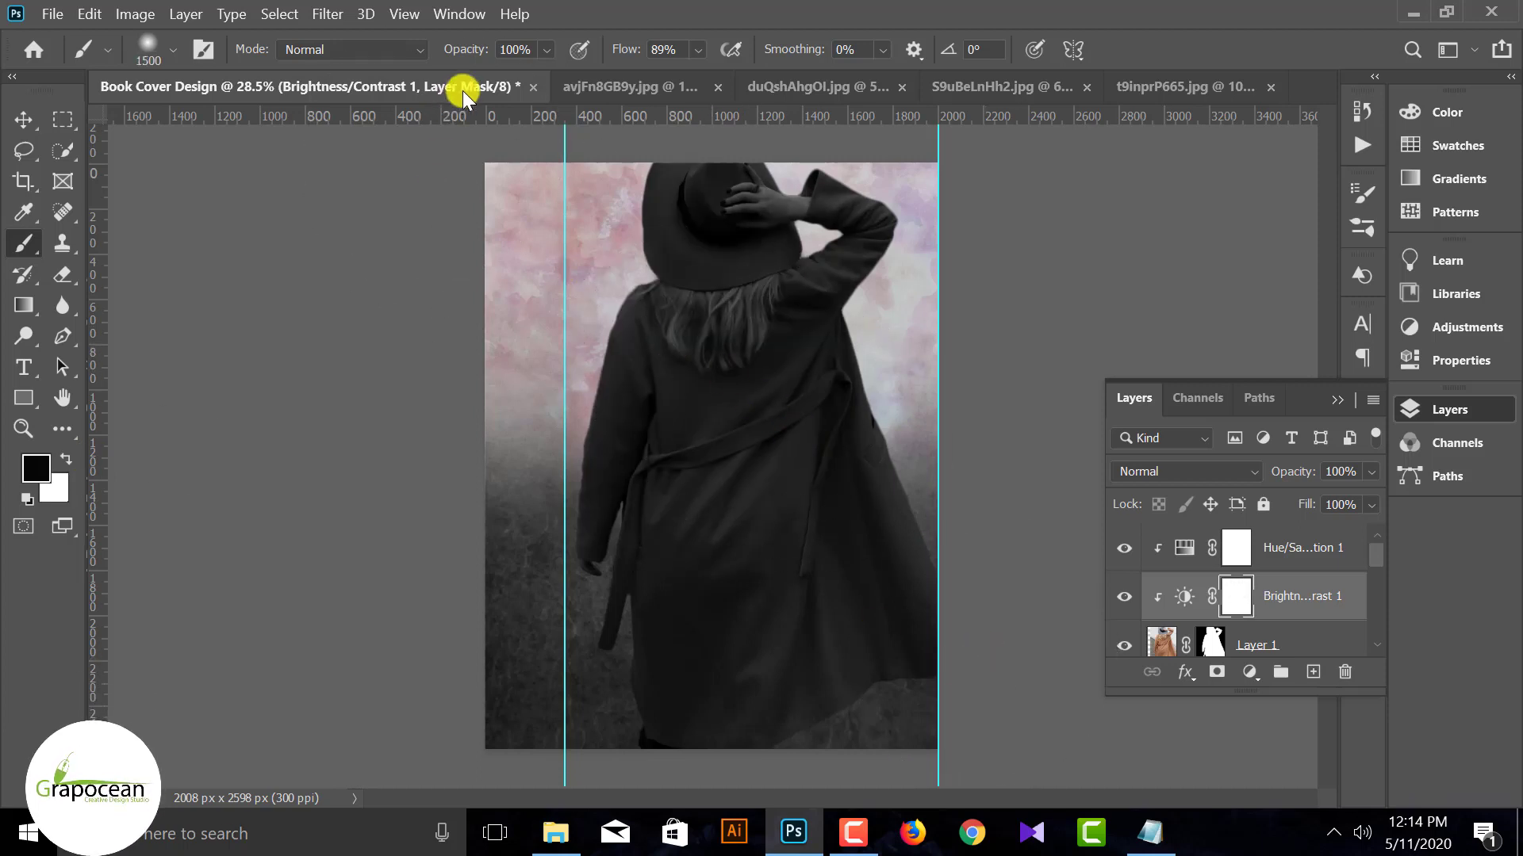
{"action": "left_click", "coordinate": [745, 387]}
{"action": "key", "text": "ctrl+z"}
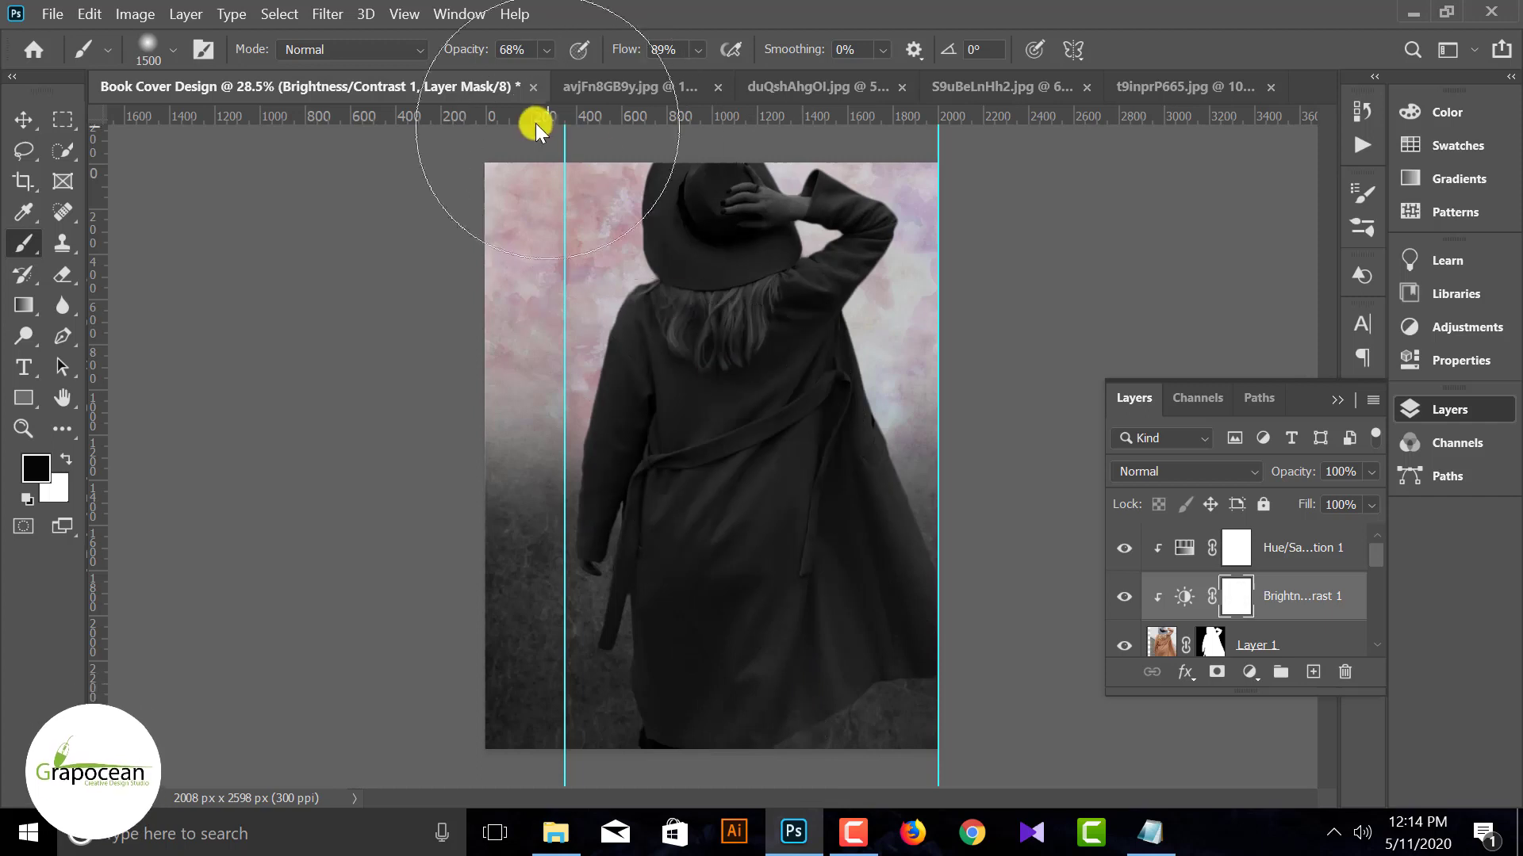
Reduce the brush opacity to 52% and dab the Brightness/Contrast mask once to lighten the middle of the woman's back.
{"action": "left_click_drag", "start_coordinate": [467, 52], "coordinate": [463, 53]}
{"action": "left_click_drag", "start_coordinate": [703, 389], "coordinate": [729, 396]}
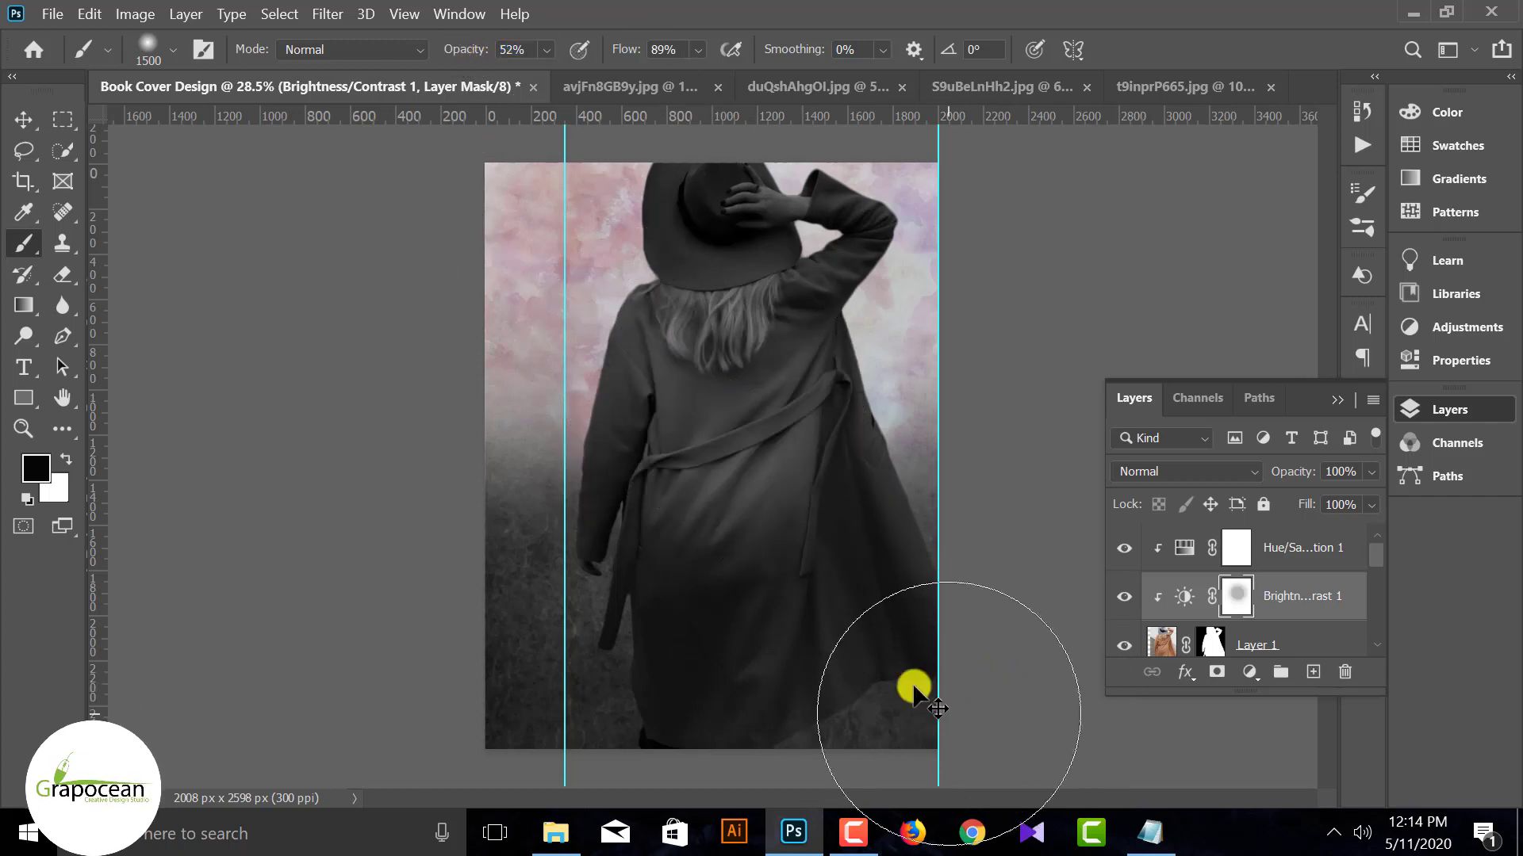
{"action": "key", "text": "ctrl+z"}
{"action": "left_click", "coordinate": [727, 324]}
{"action": "key", "text": "ctrl+z"}
{"action": "left_click", "coordinate": [735, 379]}
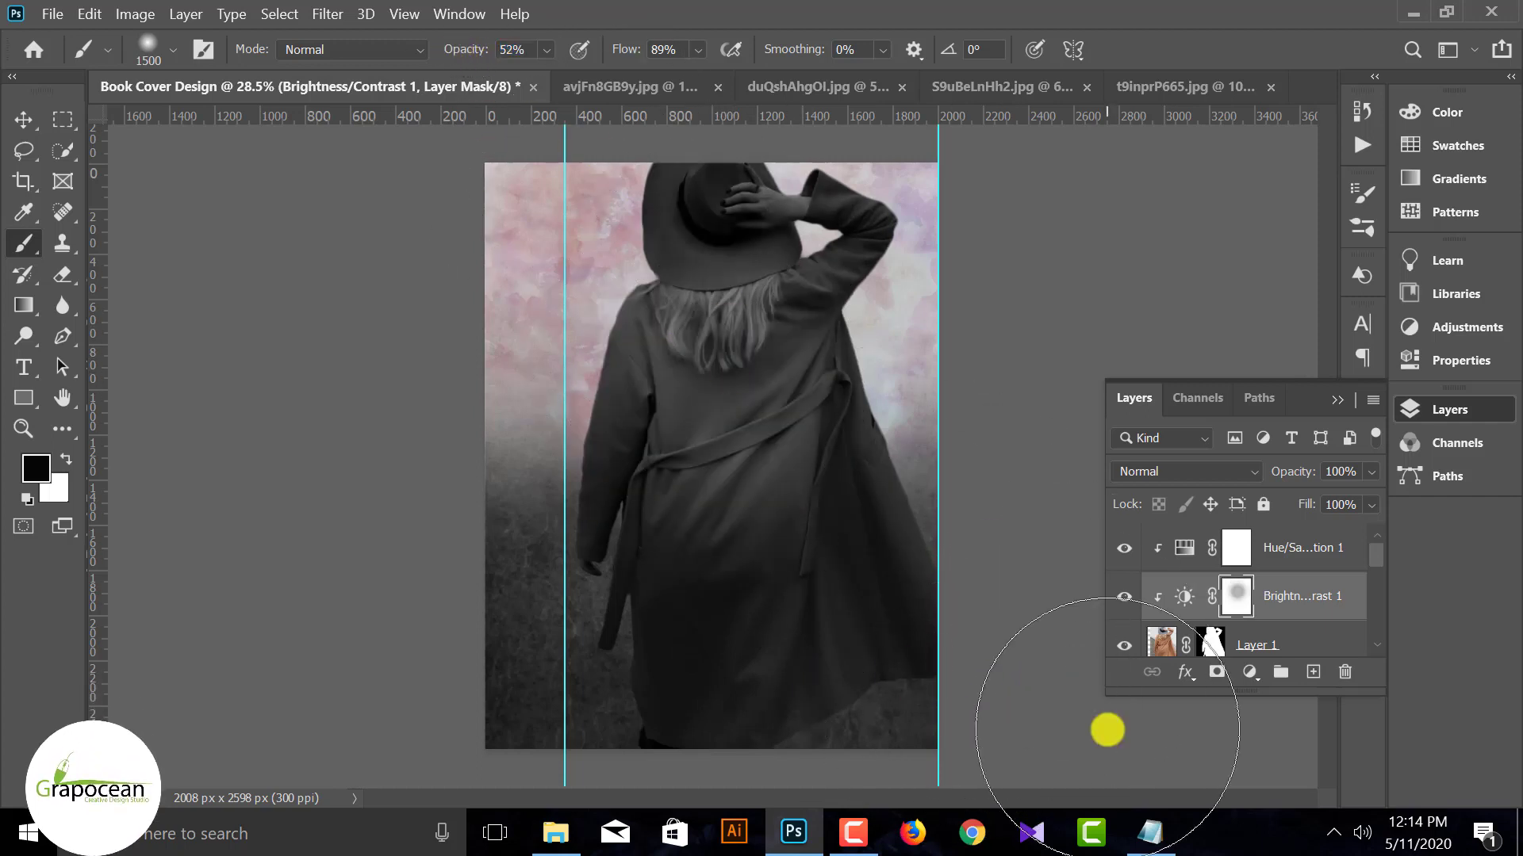
{"action": "scroll", "coordinate": [1107, 730], "scroll_direction": "down", "scroll_amount": 2}
{"action": "left_click", "coordinate": [23, 119]}
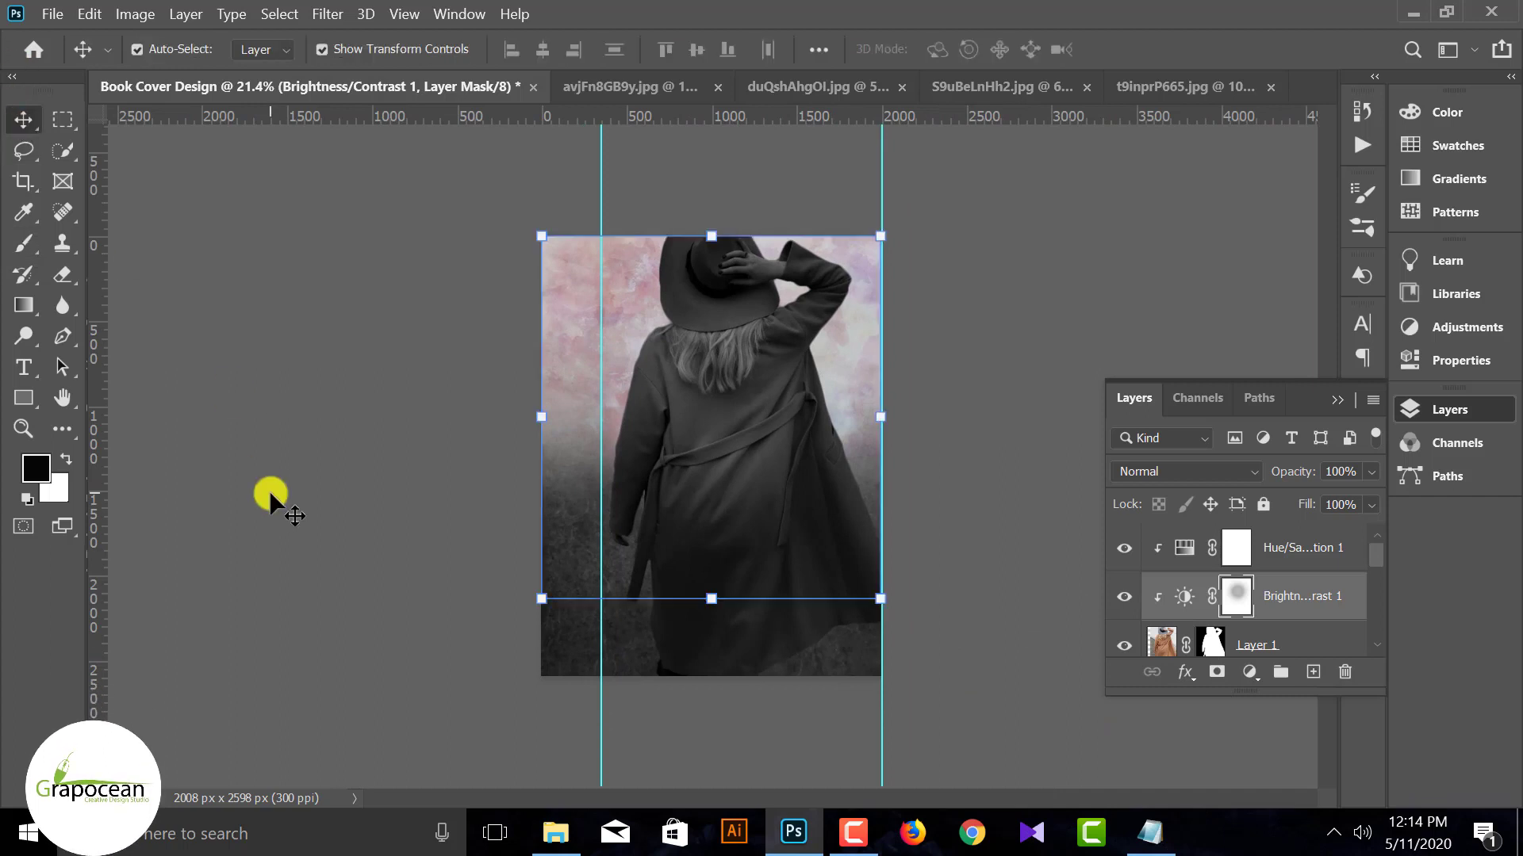
Open the Camera Raw filter on the woman's layer and raise the contrast and highlights.
{"action": "scroll", "coordinate": [1309, 629], "scroll_direction": "down", "scroll_amount": 1}
{"action": "left_click", "coordinate": [1160, 598]}
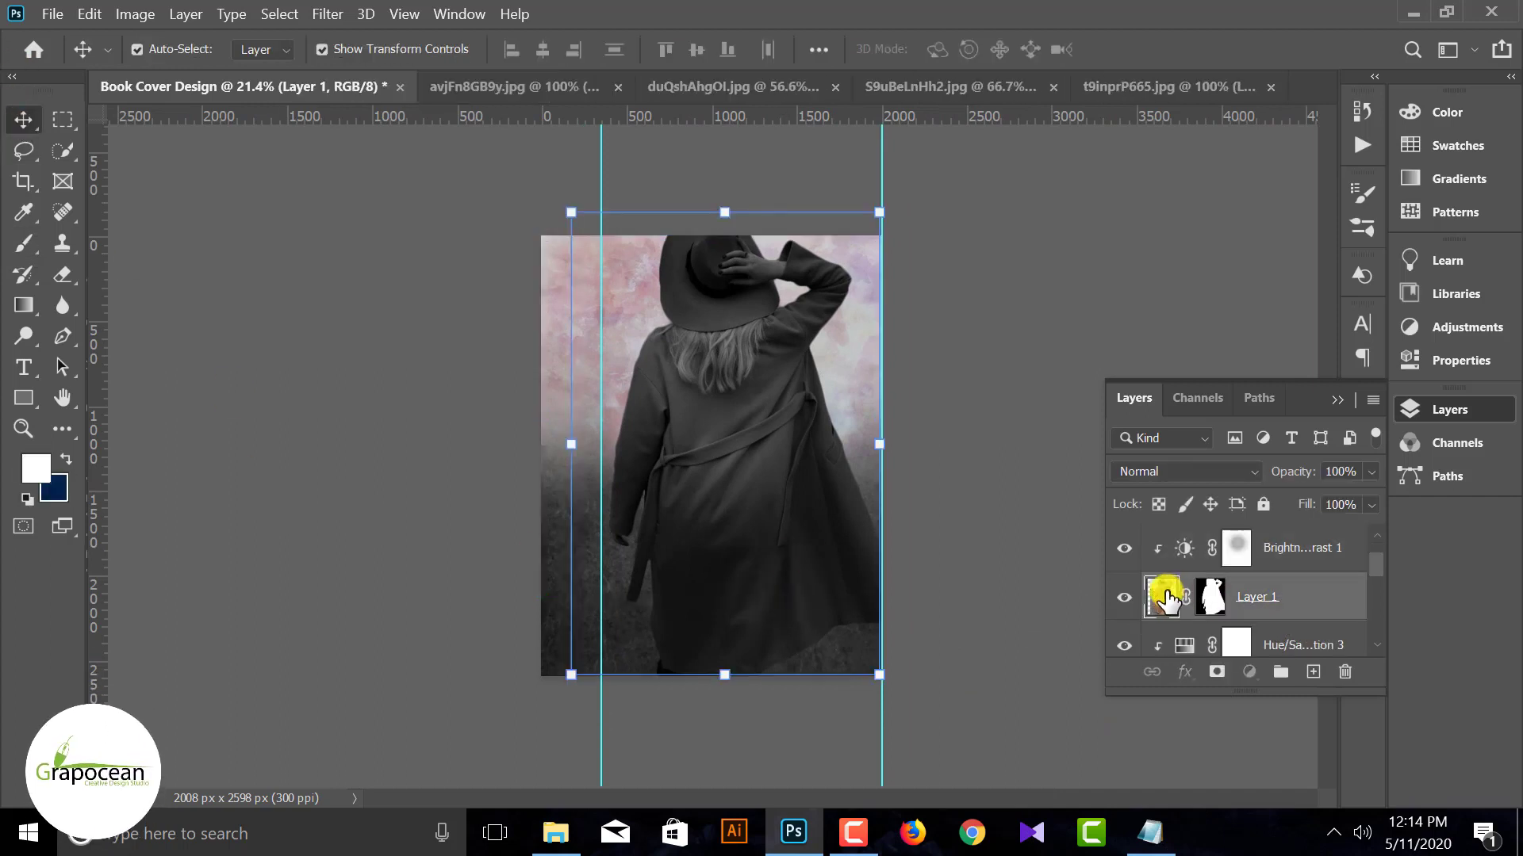
{"action": "left_click", "coordinate": [1124, 599]}
{"action": "left_click", "coordinate": [1124, 598]}
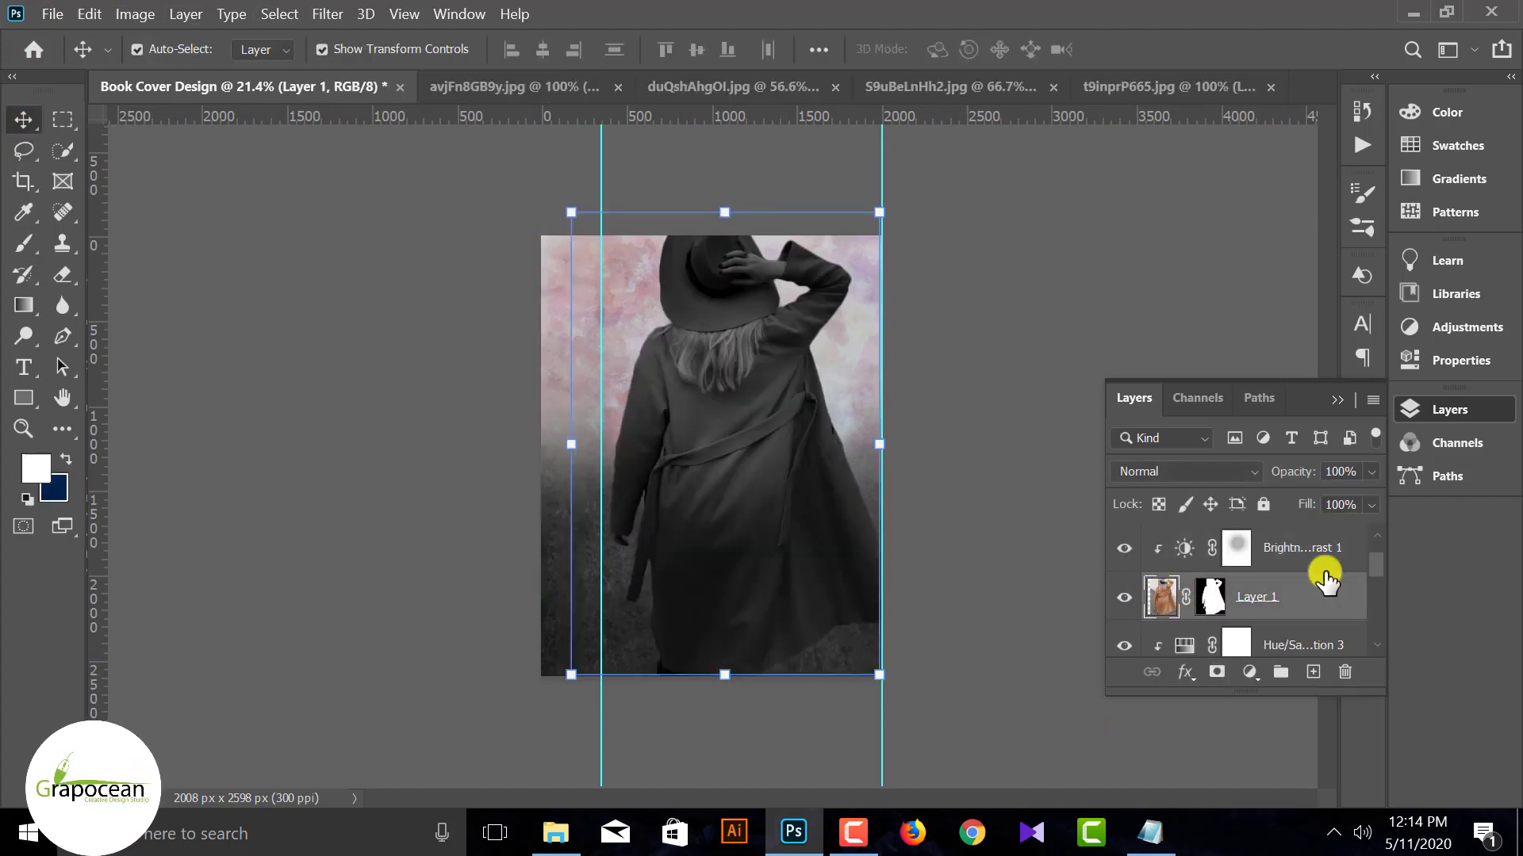
{"action": "left_click", "coordinate": [328, 13]}
{"action": "left_click", "coordinate": [442, 187]}
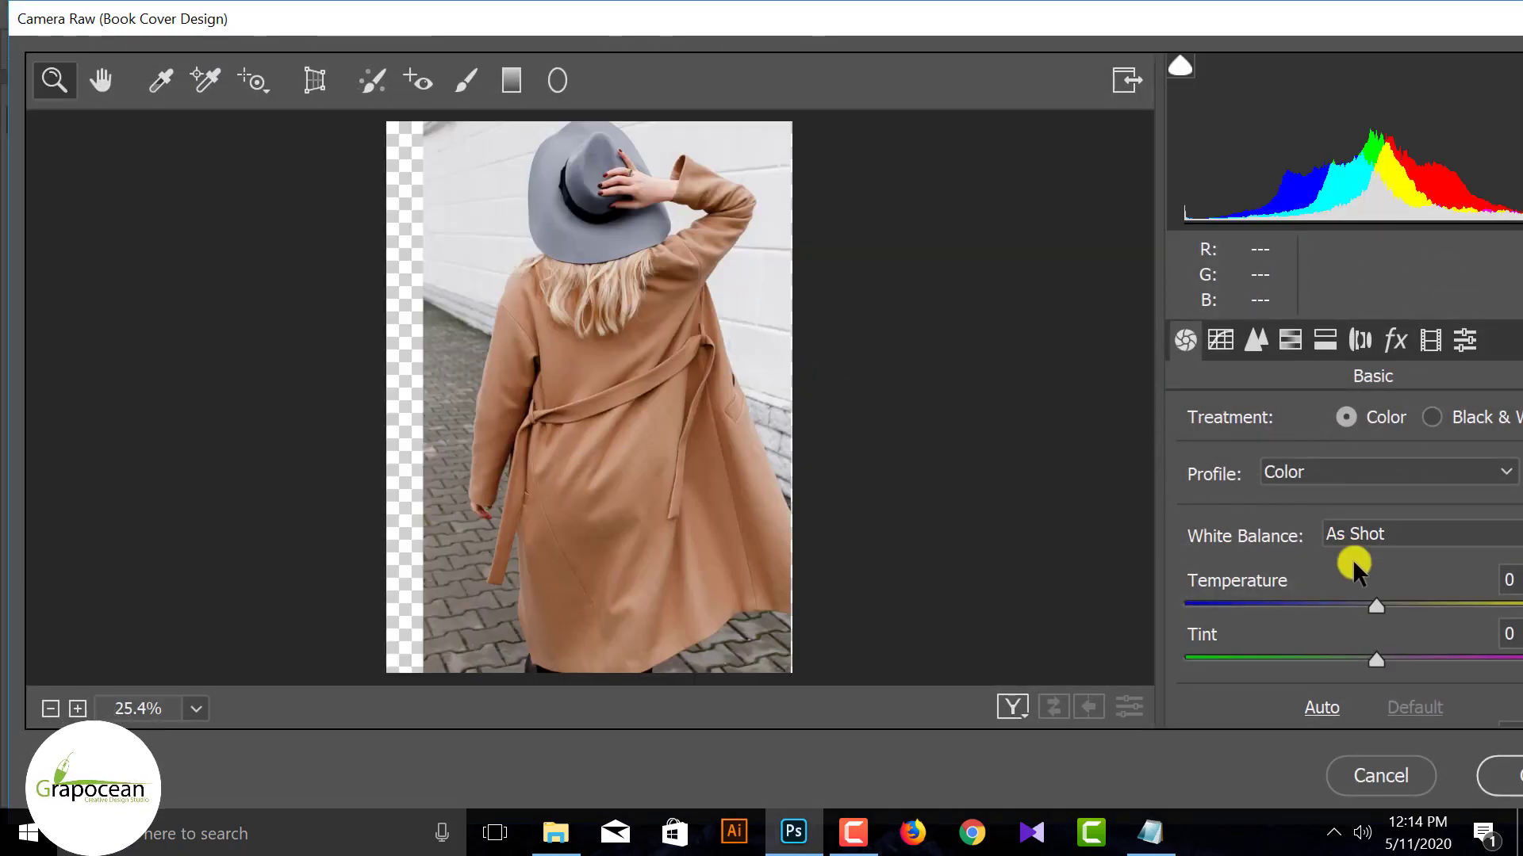
{"action": "scroll", "coordinate": [1405, 609], "scroll_direction": "down", "scroll_amount": 3}
{"action": "left_click_drag", "start_coordinate": [1375, 588], "coordinate": [1469, 585]}
{"action": "left_click_drag", "start_coordinate": [1297, 533], "coordinate": [1489, 561]}
{"action": "scroll", "coordinate": [1373, 555], "scroll_direction": "down", "scroll_amount": 1}
{"action": "scroll", "coordinate": [1378, 560], "scroll_direction": "down", "scroll_amount": 2}
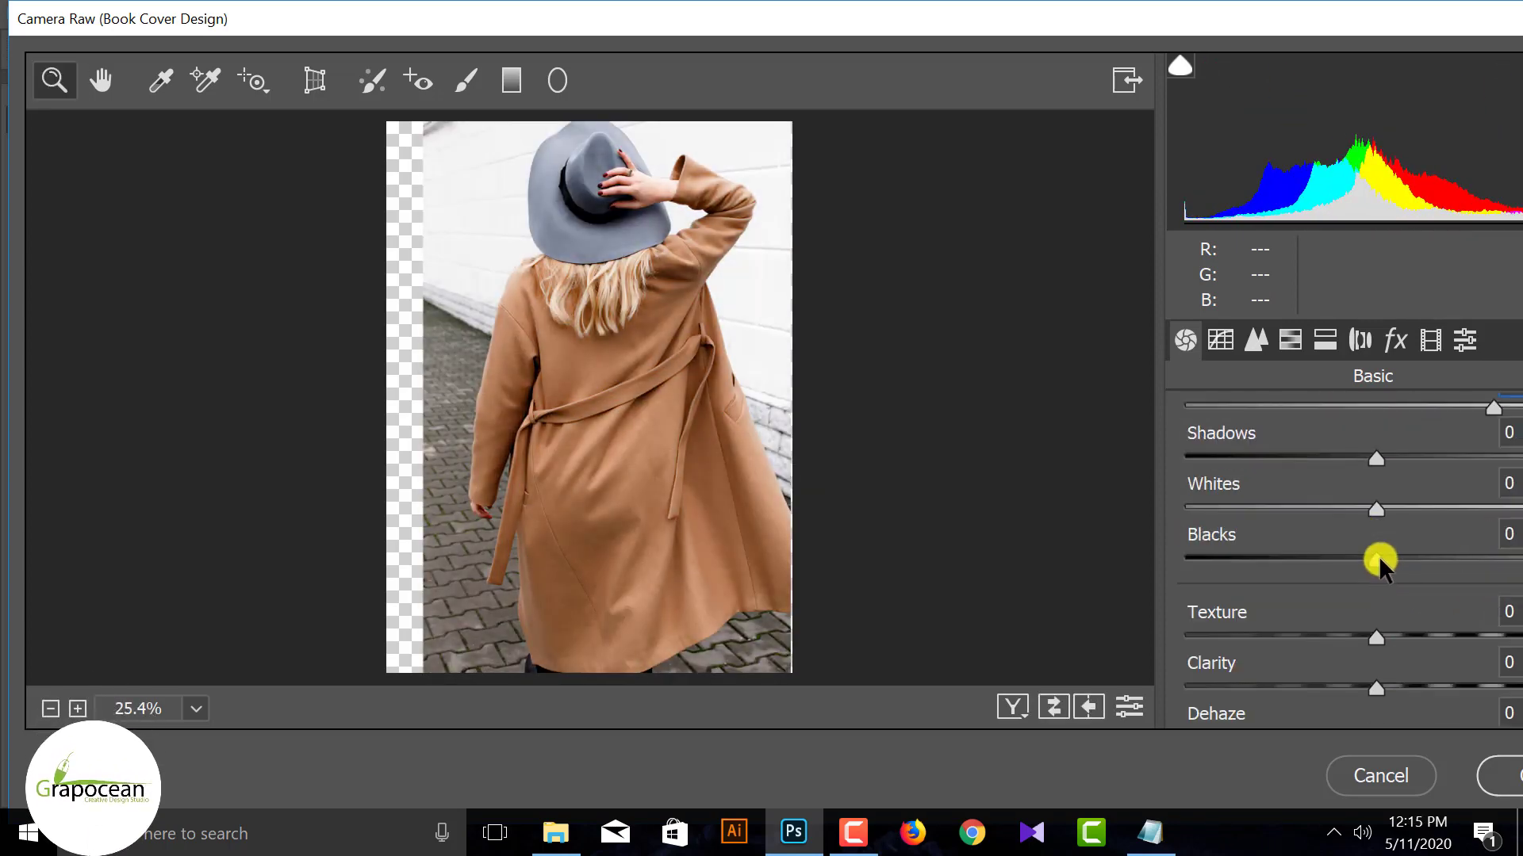
Increase the texture strongly and the clarity moderately, and apply the Camera Raw changes to the woman's image.
{"action": "left_click_drag", "start_coordinate": [1368, 627], "coordinate": [1512, 639]}
{"action": "scroll", "coordinate": [1410, 642], "scroll_direction": "down", "scroll_amount": 1}
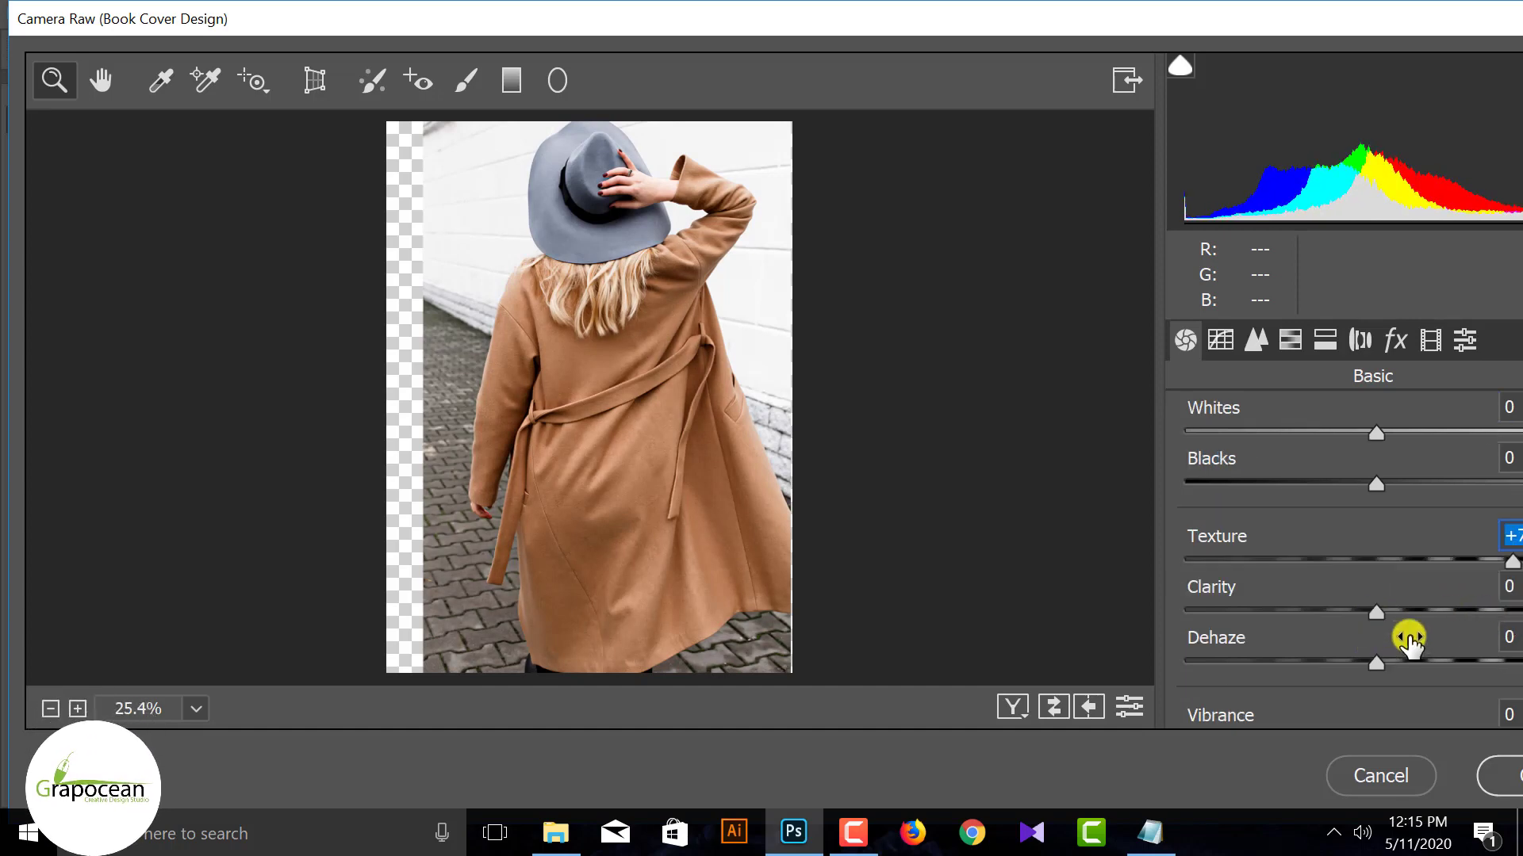
{"action": "left_click_drag", "start_coordinate": [1378, 609], "coordinate": [1455, 612]}
{"action": "left_click", "coordinate": [1502, 774]}
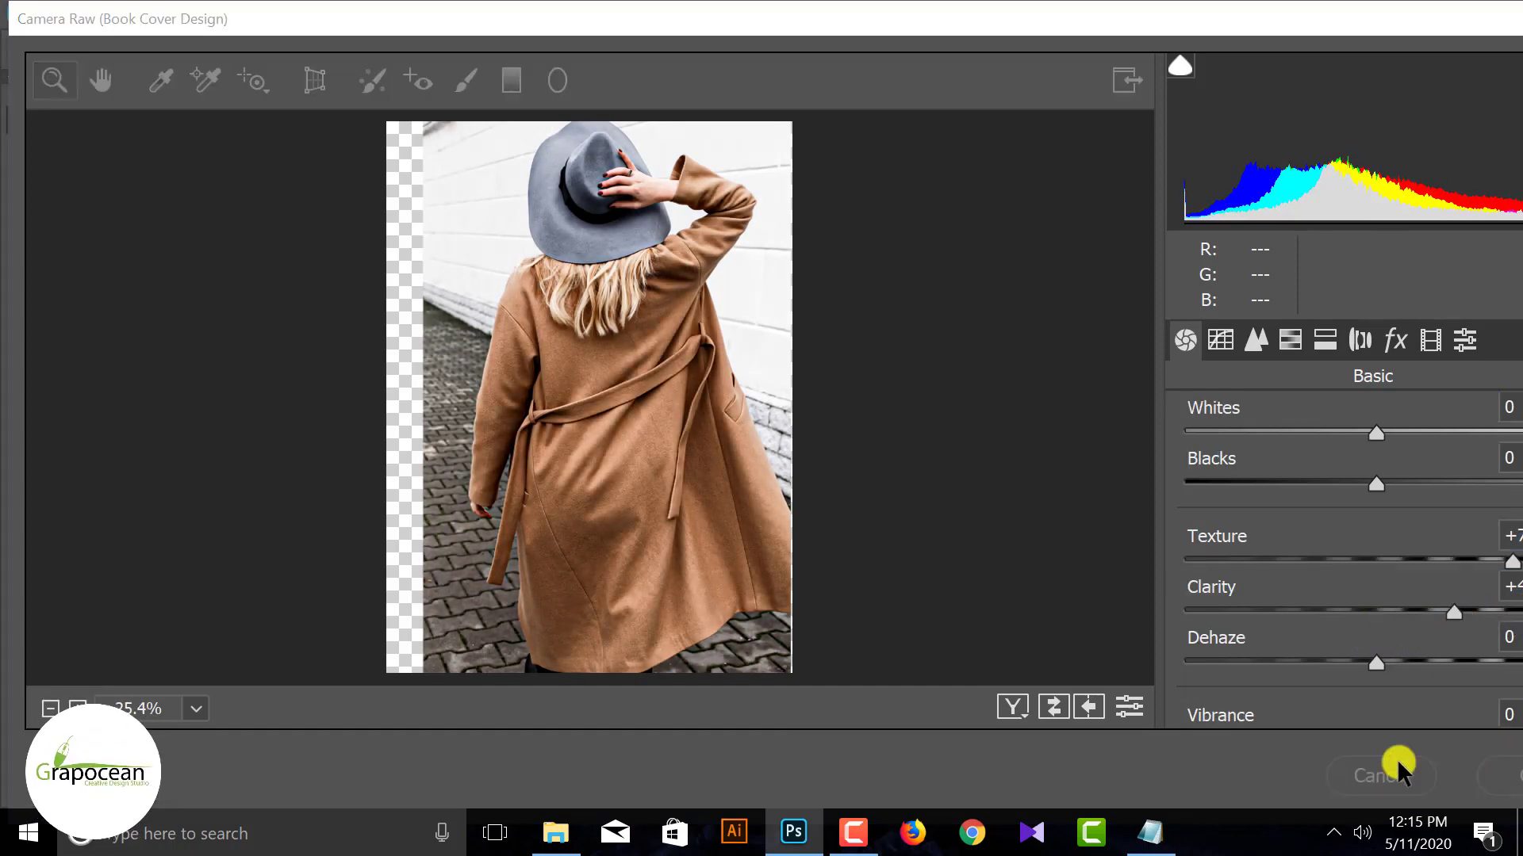
Apply the Filter Gallery's Sprayed Strokes effect to the woman's layer with stroke length 12 and spray radius 7.
{"action": "left_click", "coordinate": [814, 419], "text": "ctrl"}
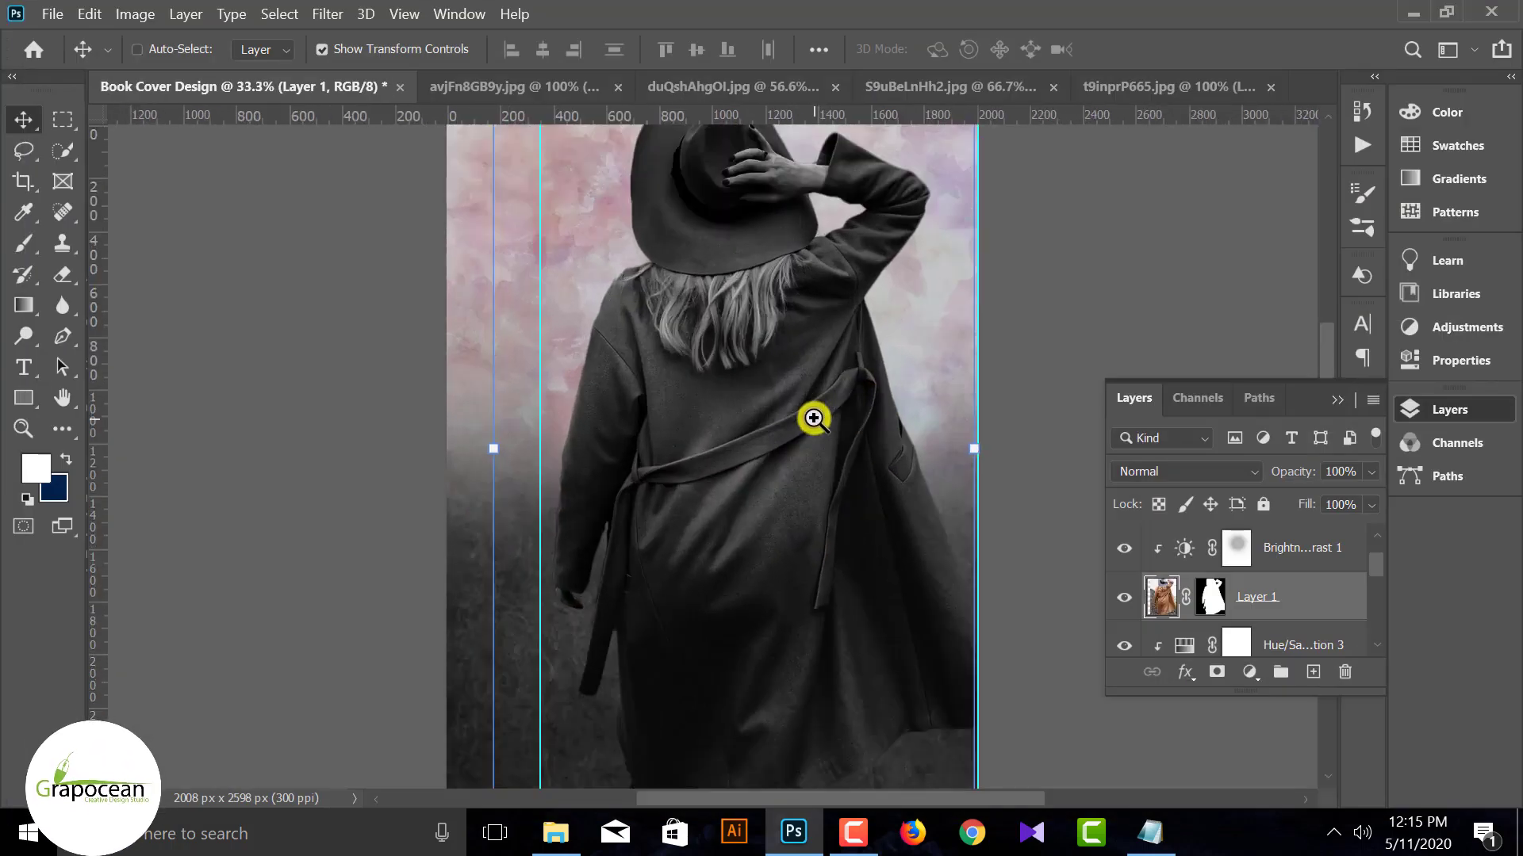
{"action": "scroll", "coordinate": [775, 539], "scroll_direction": "right", "scroll_amount": 3}
{"action": "key", "text": "ctrl+minus"}
{"action": "key", "text": "ctrl+minus"}
{"action": "left_click", "coordinate": [328, 15]}
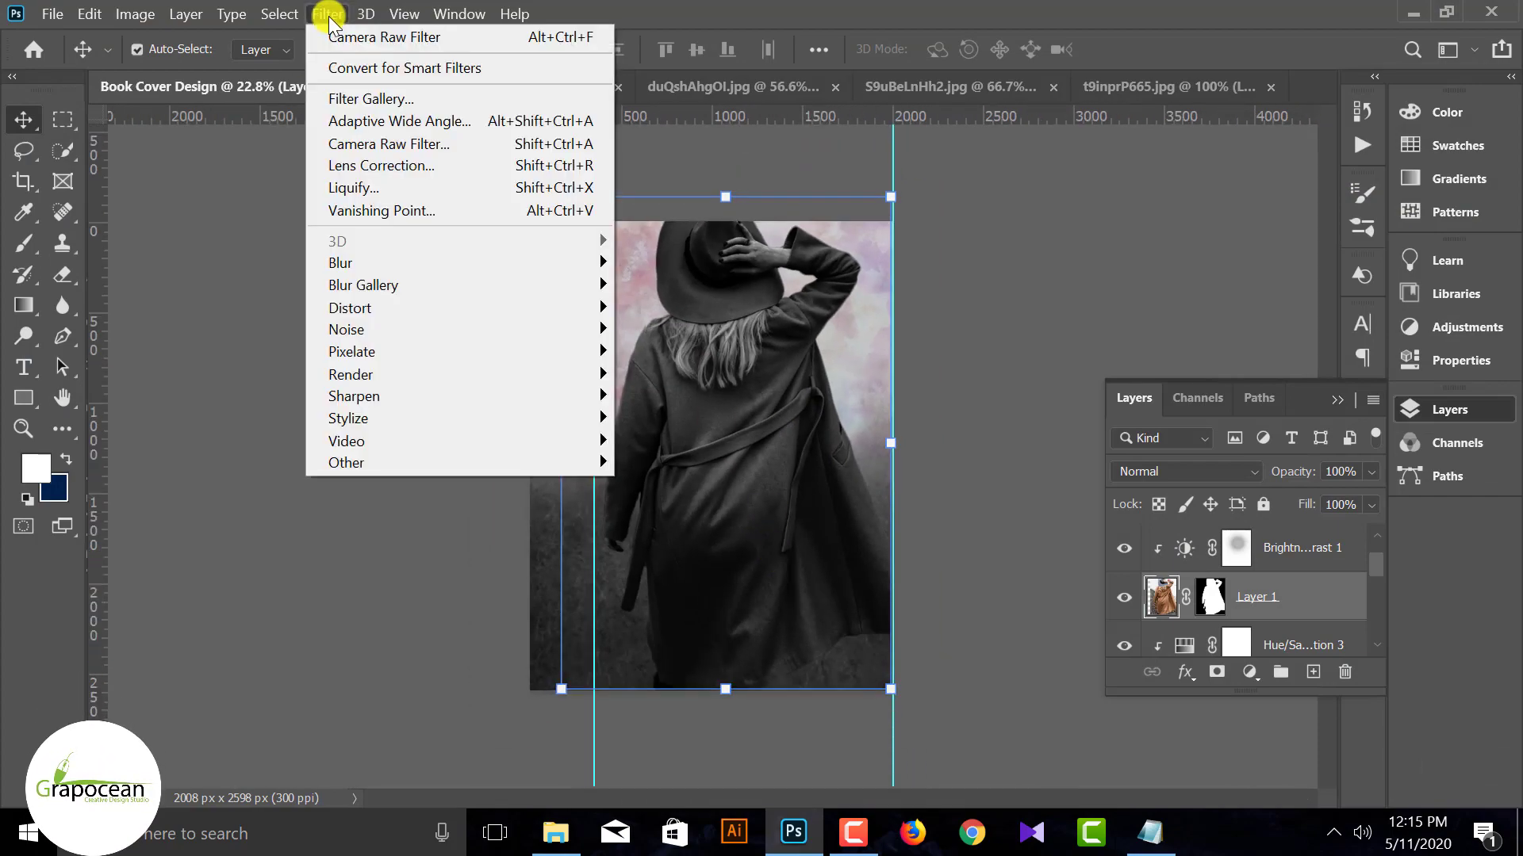
{"action": "left_click", "coordinate": [397, 98]}
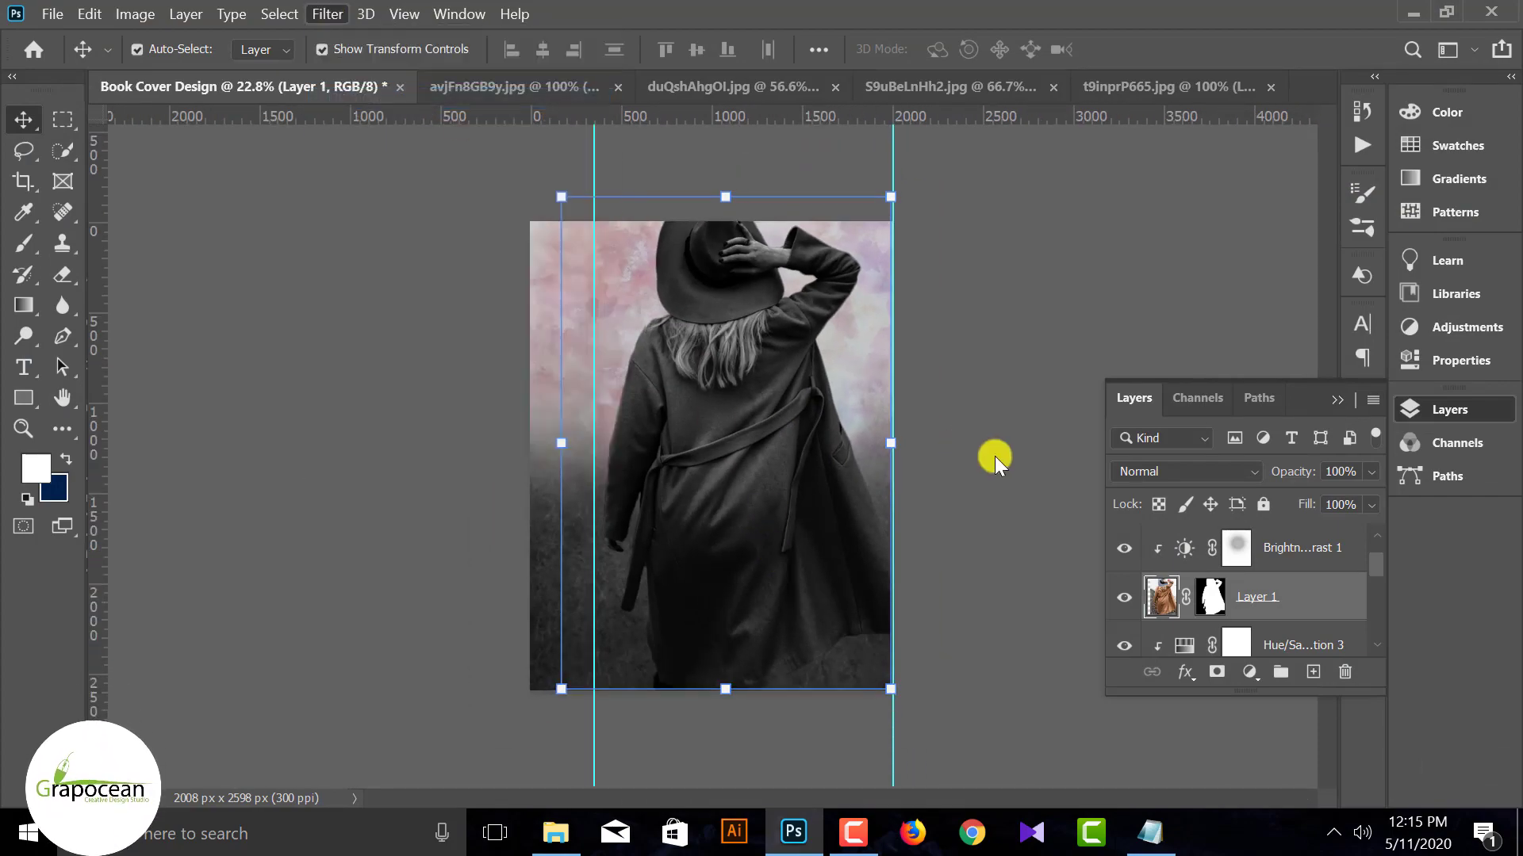
{"action": "scroll", "coordinate": [755, 534], "scroll_direction": "down", "scroll_amount": 5}
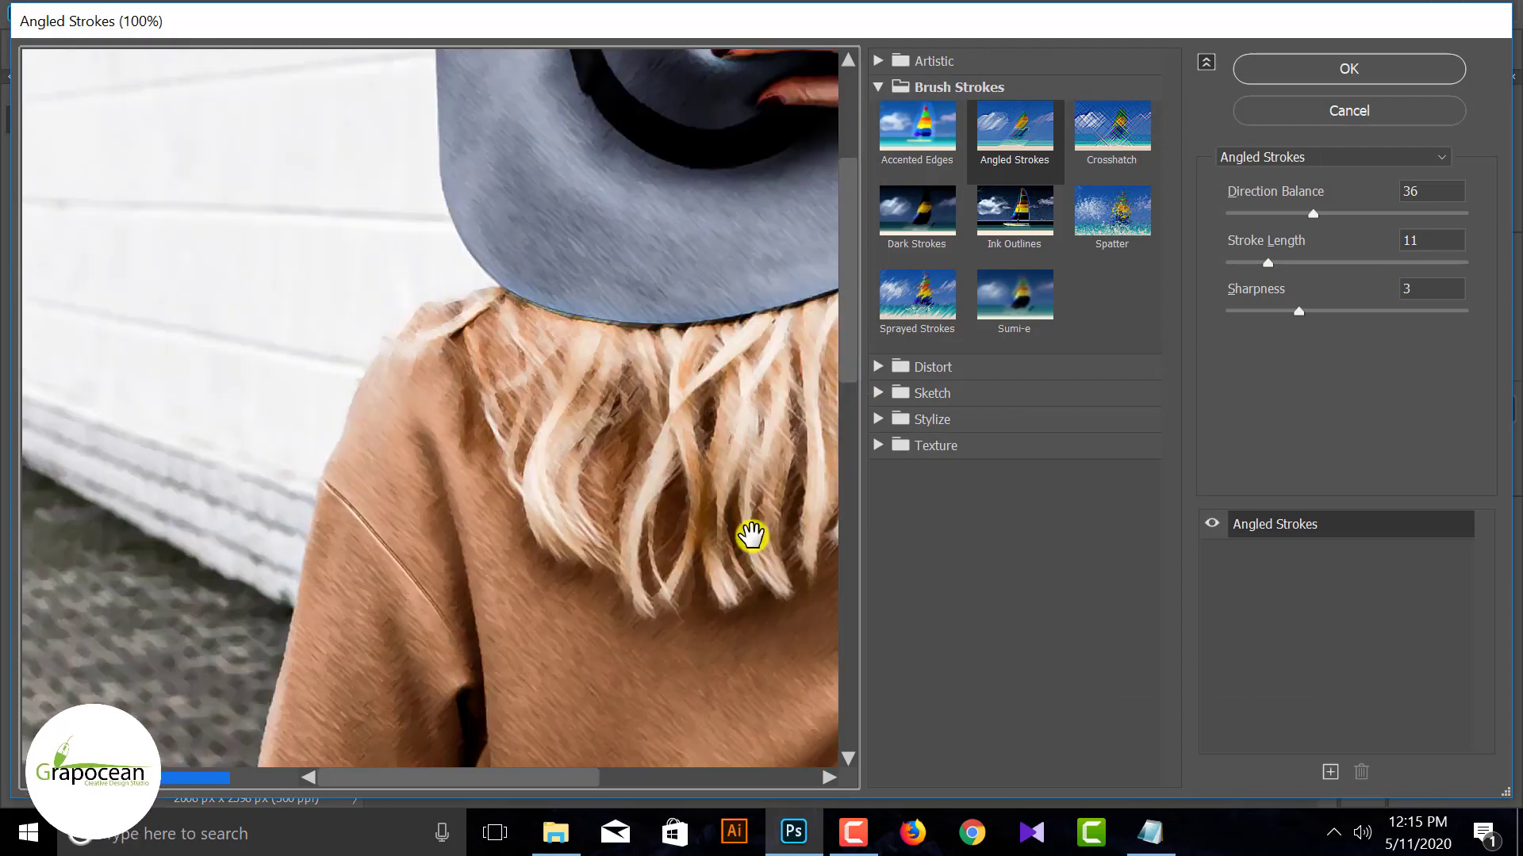
{"action": "left_click", "coordinate": [922, 309]}
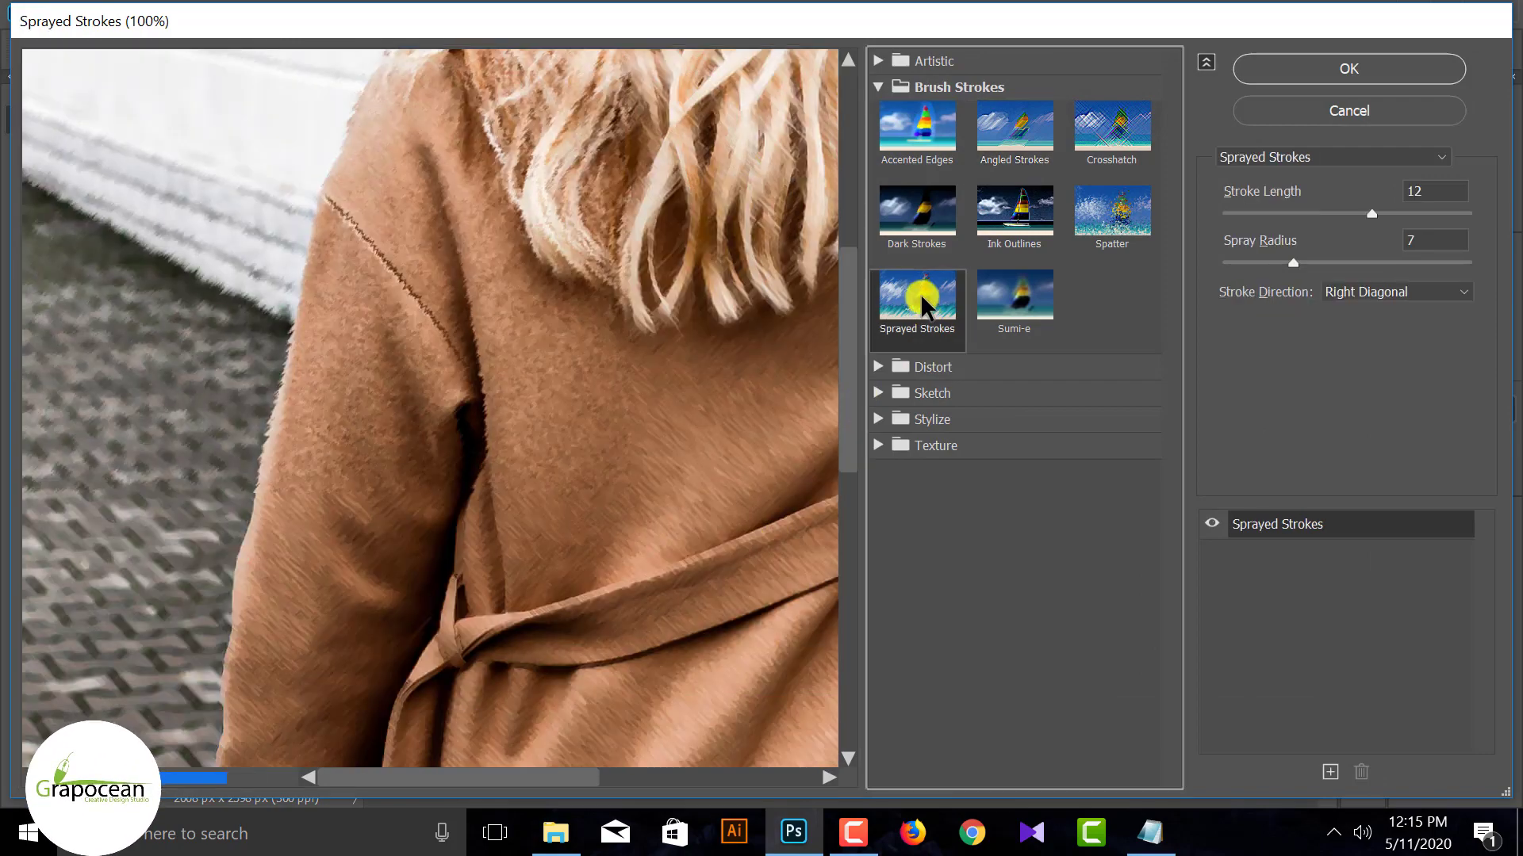
{"action": "left_click", "coordinate": [1328, 68]}
{"action": "scroll", "coordinate": [746, 539], "scroll_direction": "up", "scroll_amount": 5}
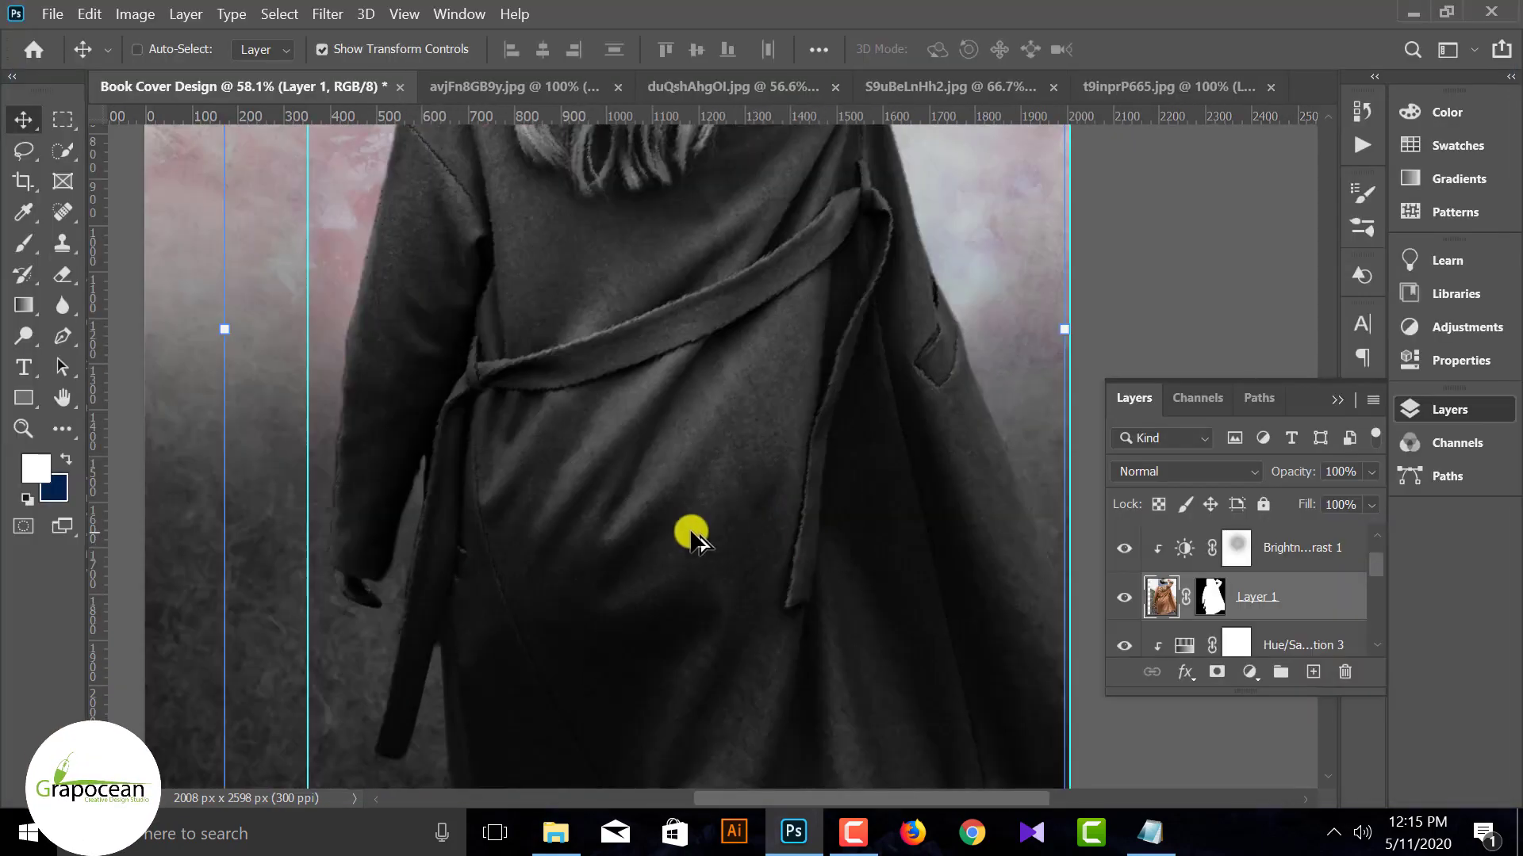
{"action": "scroll", "coordinate": [692, 539], "scroll_direction": "down", "scroll_amount": 5}
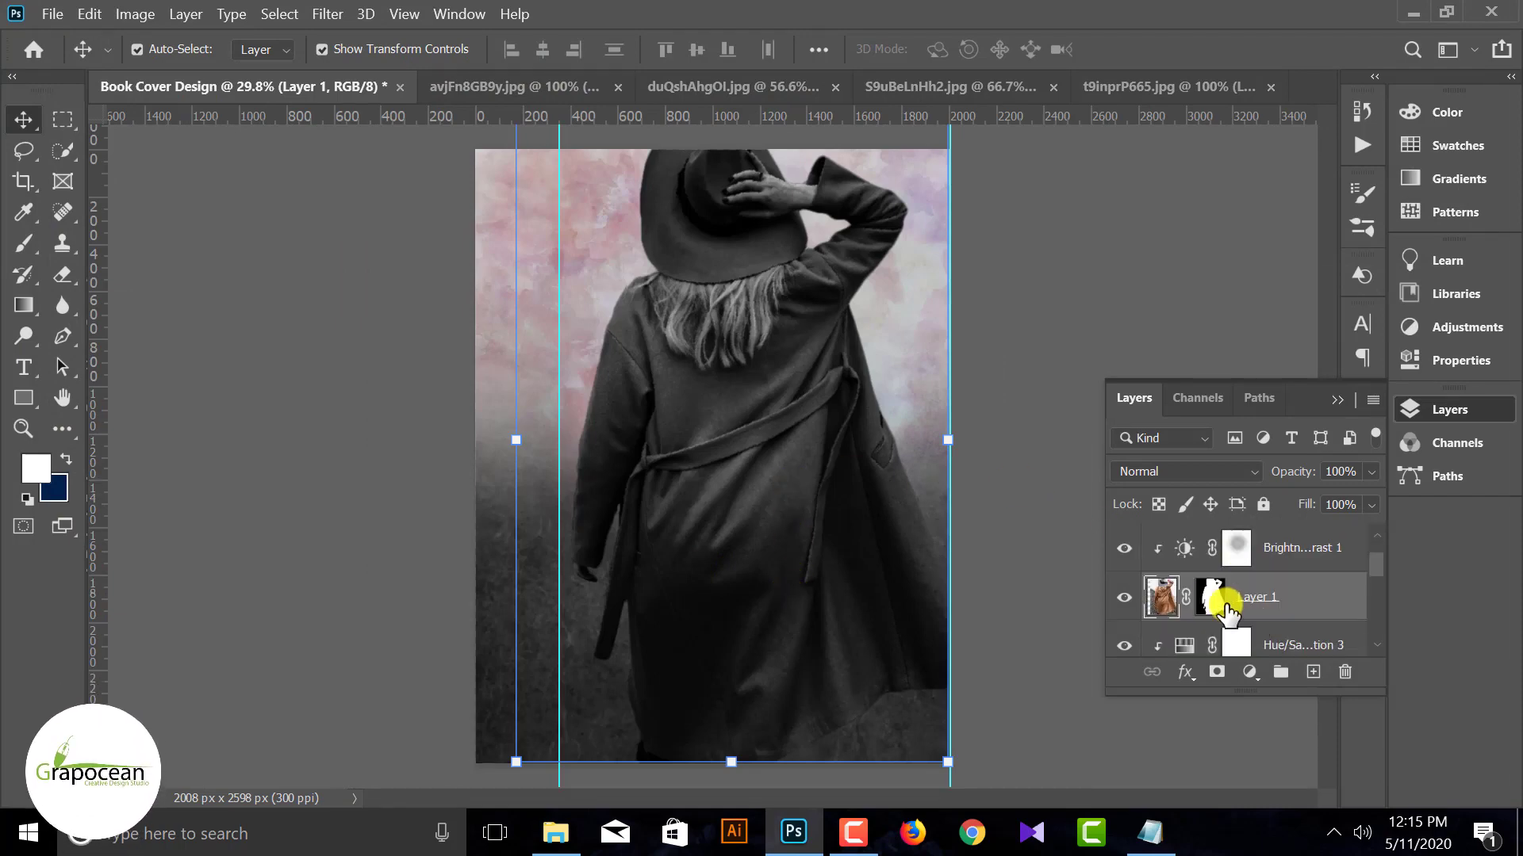
Convert the woman's masked layer to a smart object and compare the cover with the layer hidden and shown.
{"action": "left_click", "coordinate": [1126, 600]}
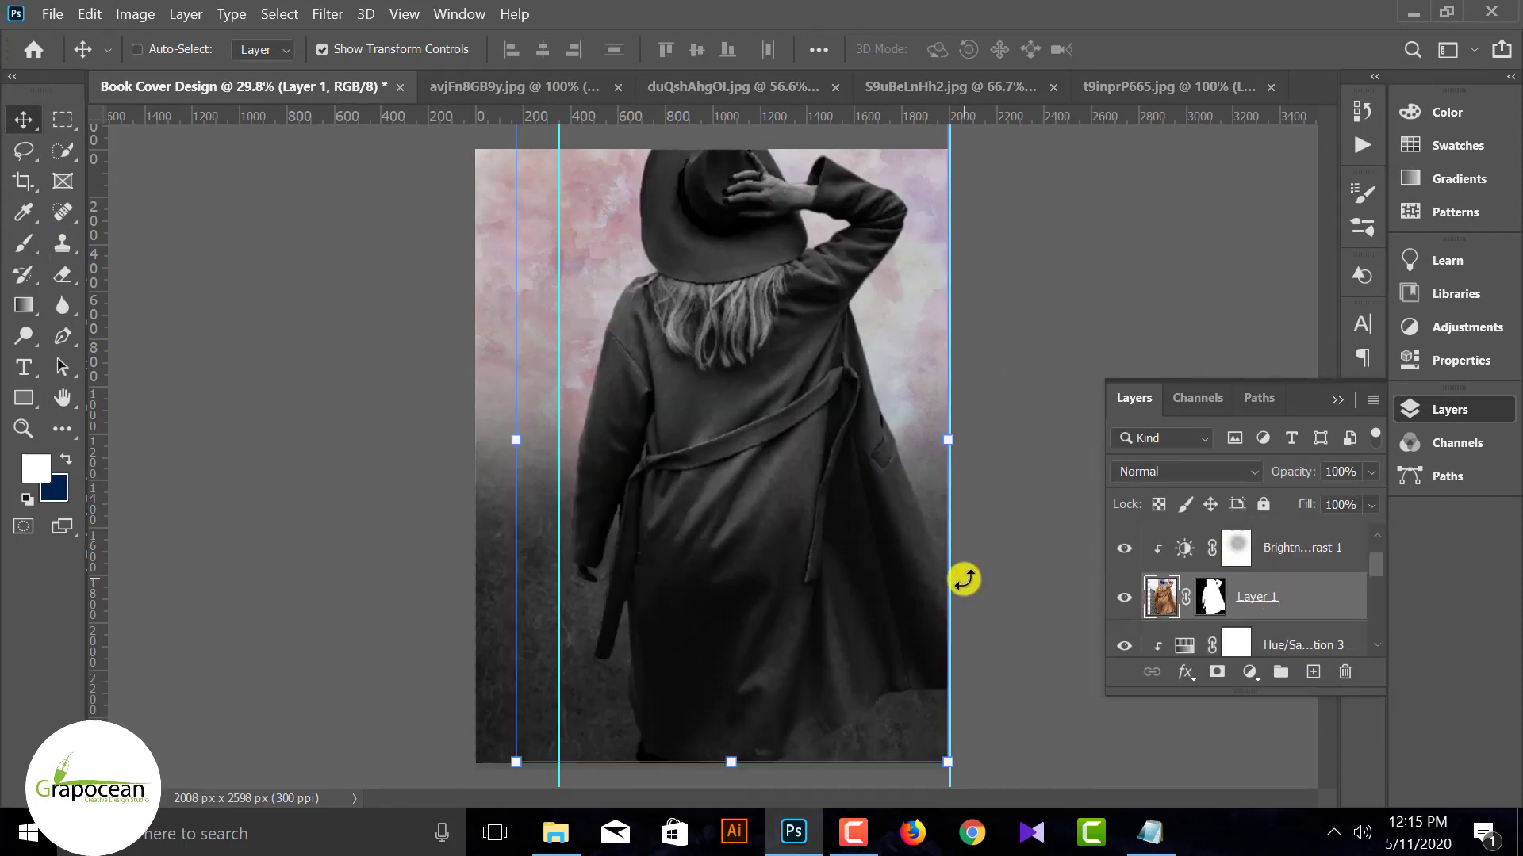
{"action": "right_click", "coordinate": [1277, 610]}
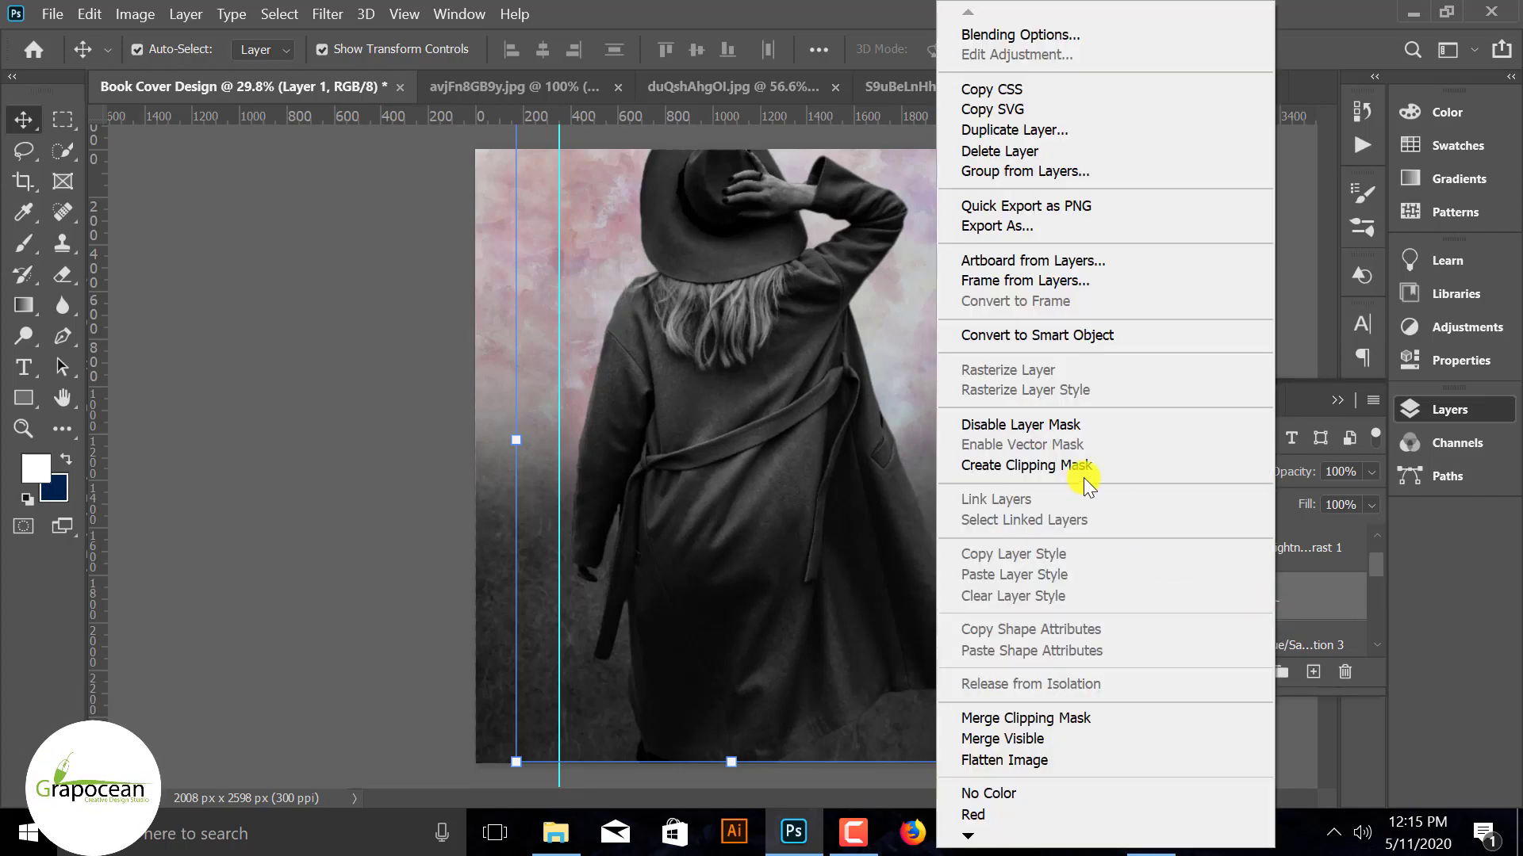
{"action": "left_click", "coordinate": [1055, 335]}
{"action": "left_click", "coordinate": [1126, 598]}
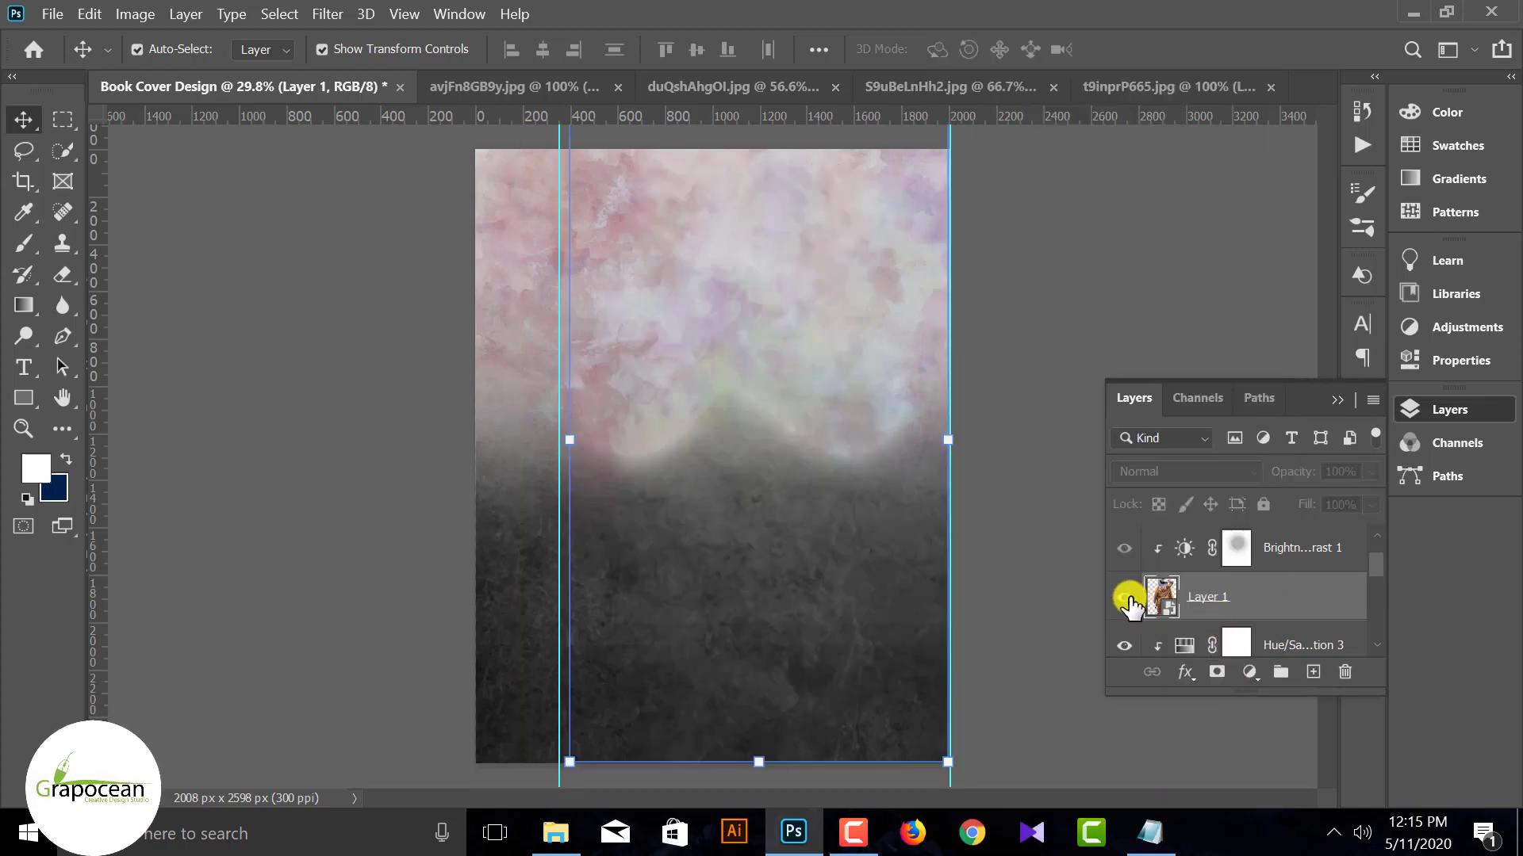
{"action": "left_click", "coordinate": [1127, 599]}
Apply the Filter Gallery's Spatter effect to the woman's smart object with spray radius 18 and smoothness 5.
{"action": "left_click", "coordinate": [323, 16]}
{"action": "left_click", "coordinate": [412, 100]}
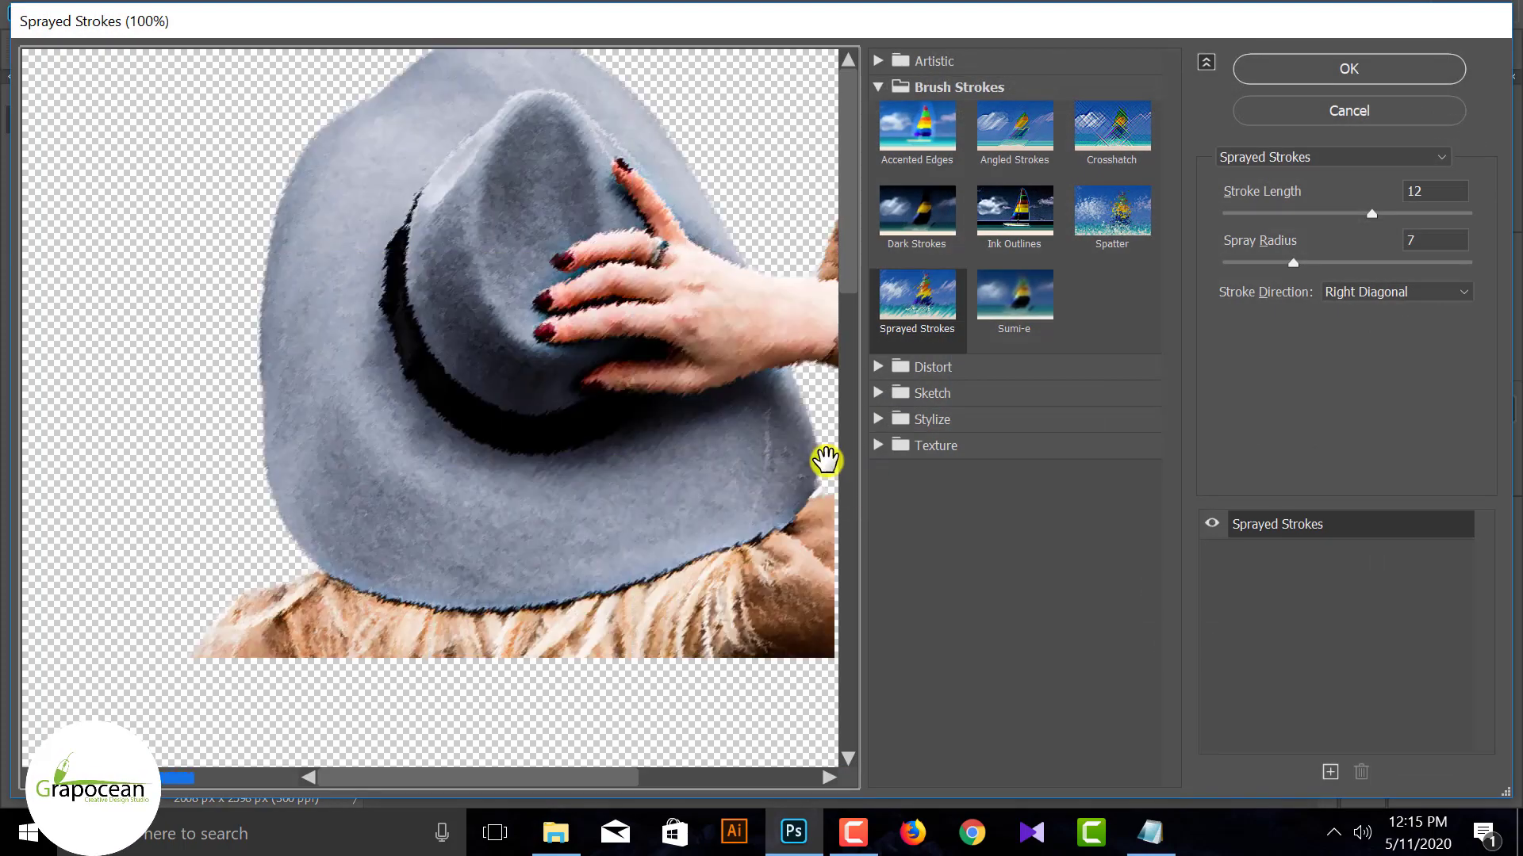
{"action": "scroll", "coordinate": [825, 460], "scroll_direction": "down", "scroll_amount": 4}
{"action": "left_click", "coordinate": [1112, 210]}
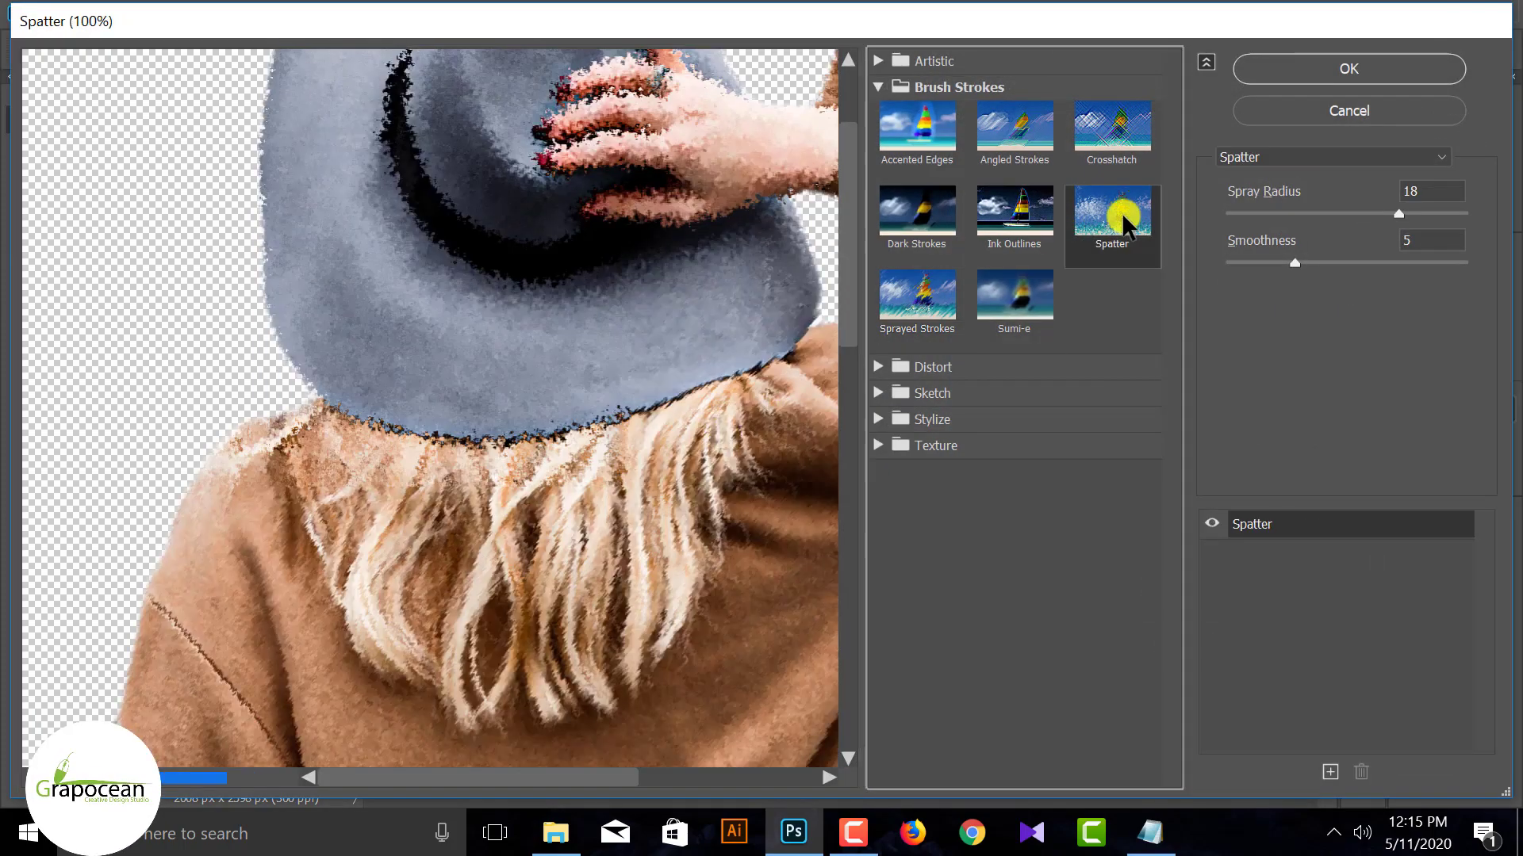
{"action": "scroll", "coordinate": [627, 565], "scroll_direction": "down", "scroll_amount": 5}
{"action": "scroll", "coordinate": [627, 564], "scroll_direction": "down", "scroll_amount": 4}
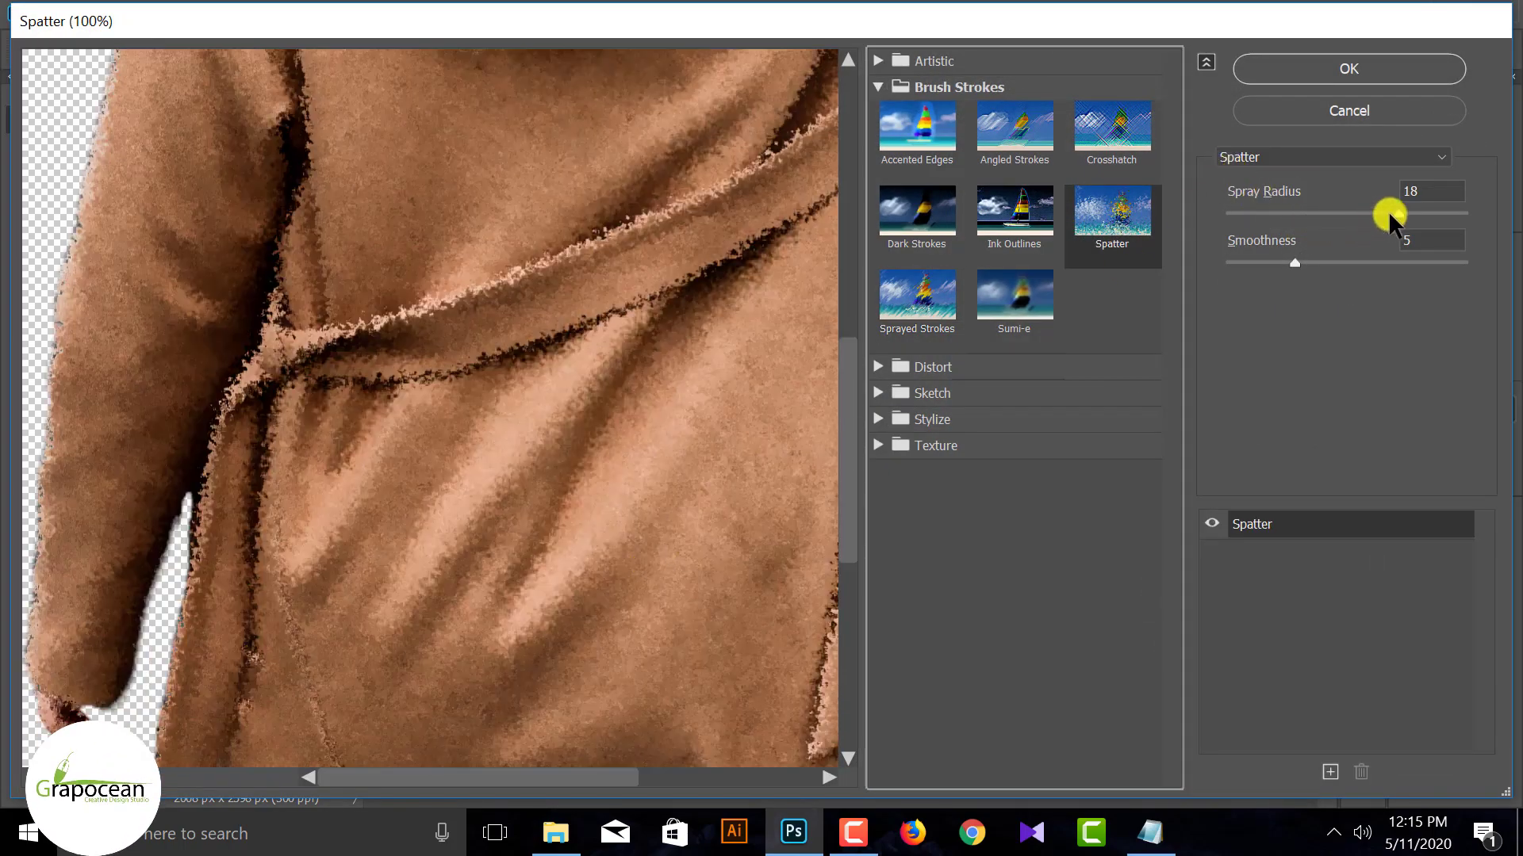
{"action": "left_click_drag", "start_coordinate": [1392, 215], "coordinate": [1340, 225]}
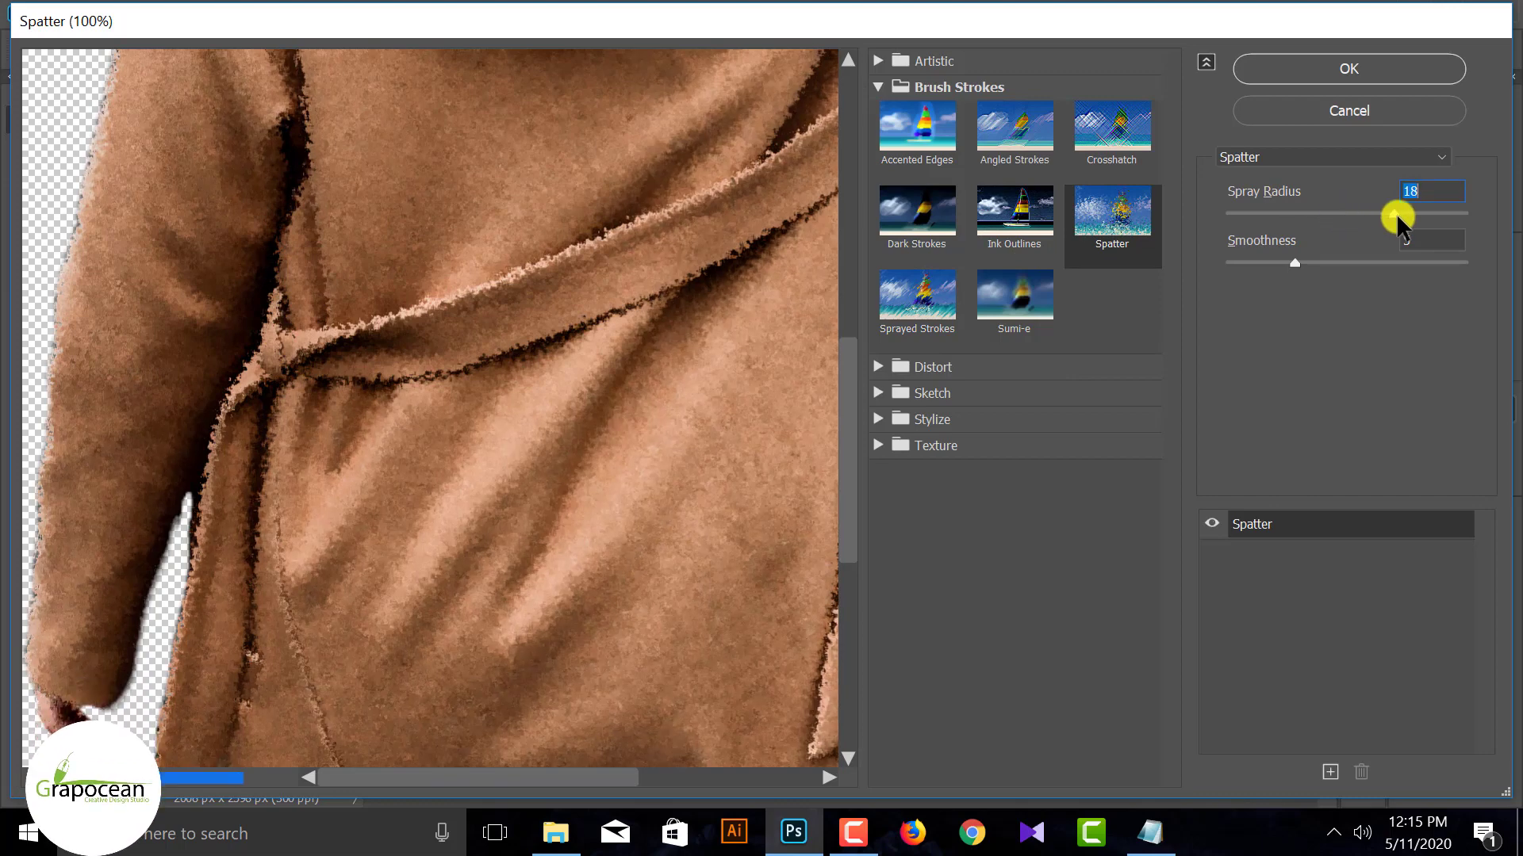
{"action": "left_click", "coordinate": [1374, 70]}
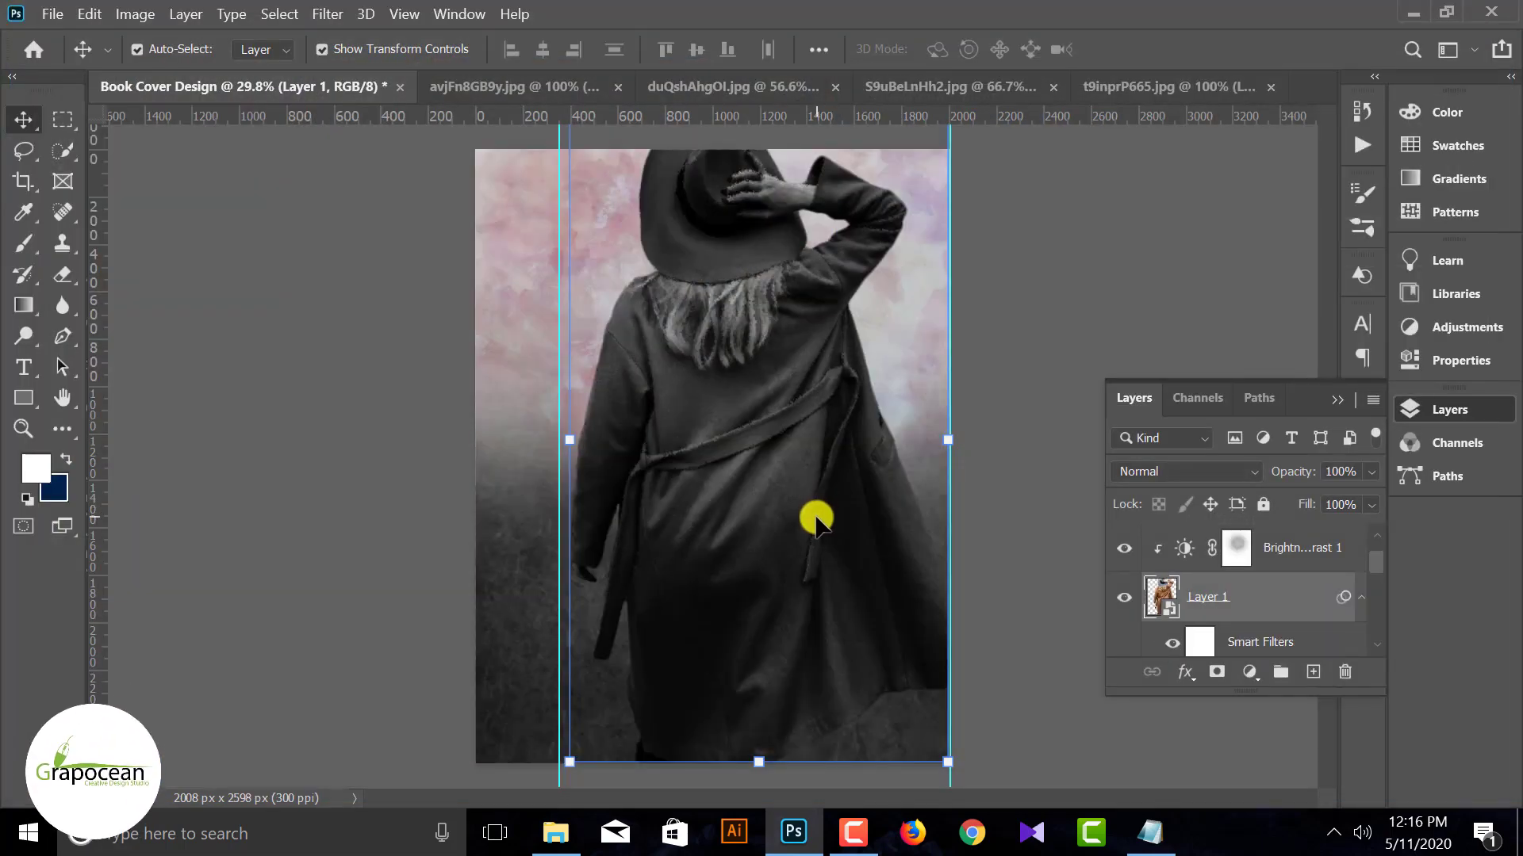
{"action": "scroll", "coordinate": [880, 599], "scroll_direction": "up", "scroll_amount": 2}
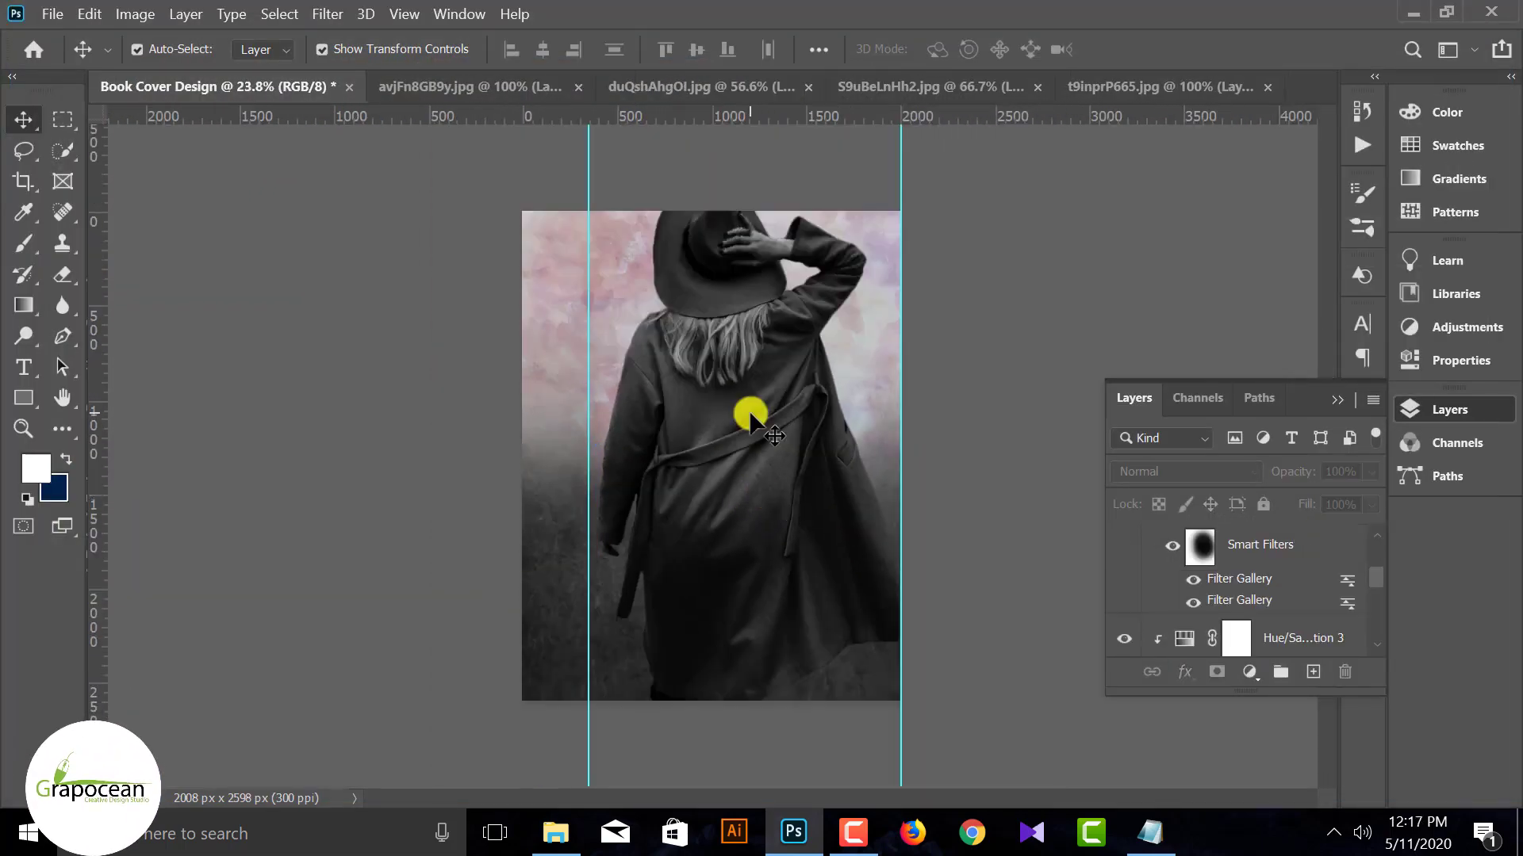
Open the _original sparks picture from the fire effect images folder and unlock its background layer.
{"action": "scroll", "coordinate": [746, 411], "scroll_direction": "up", "scroll_amount": 2}
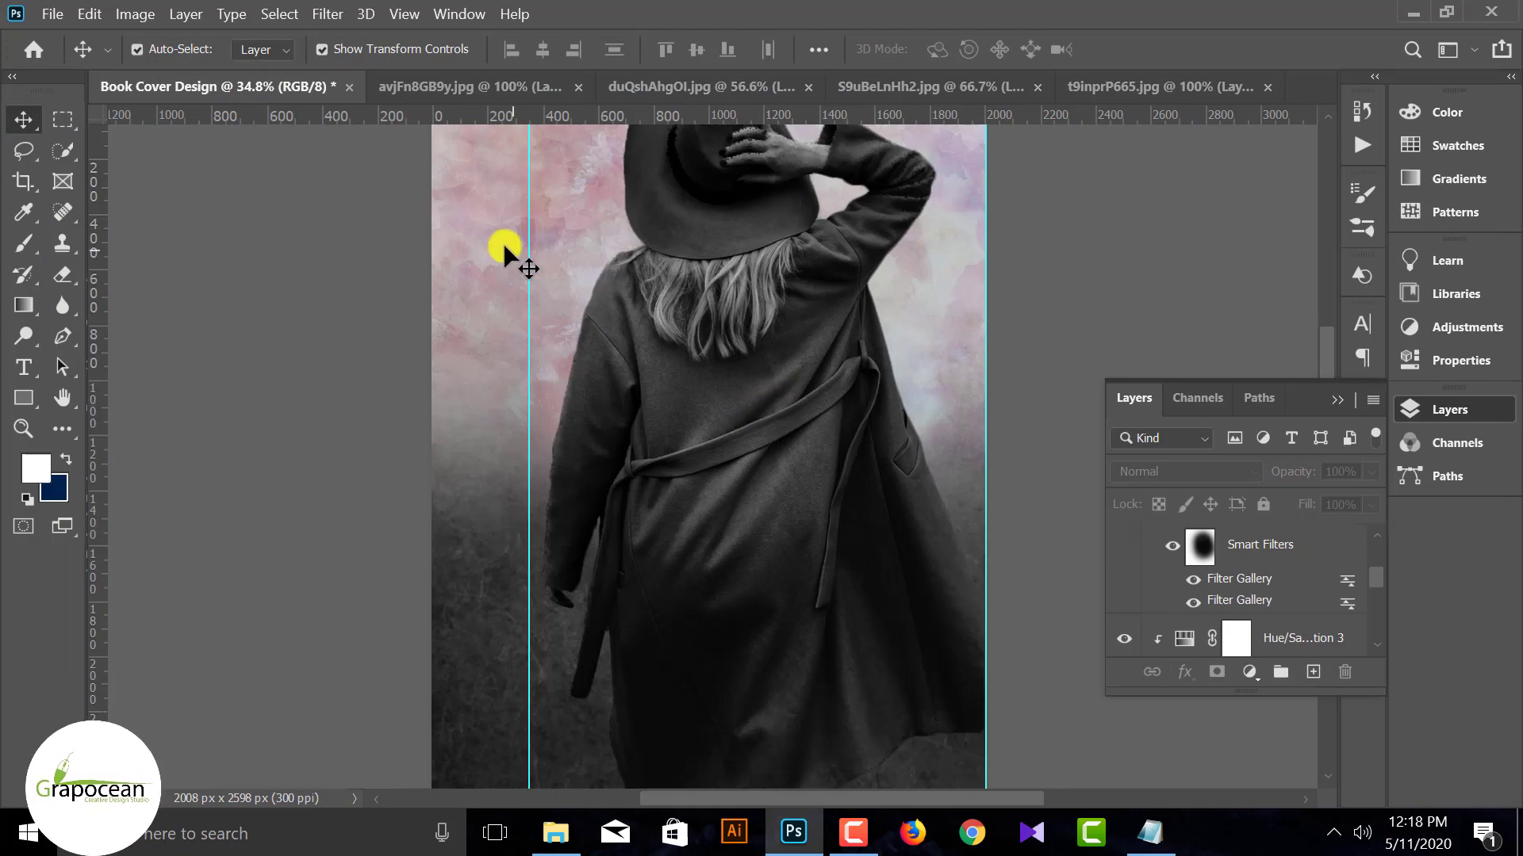
{"action": "scroll", "coordinate": [476, 302], "scroll_direction": "down", "scroll_amount": 2}
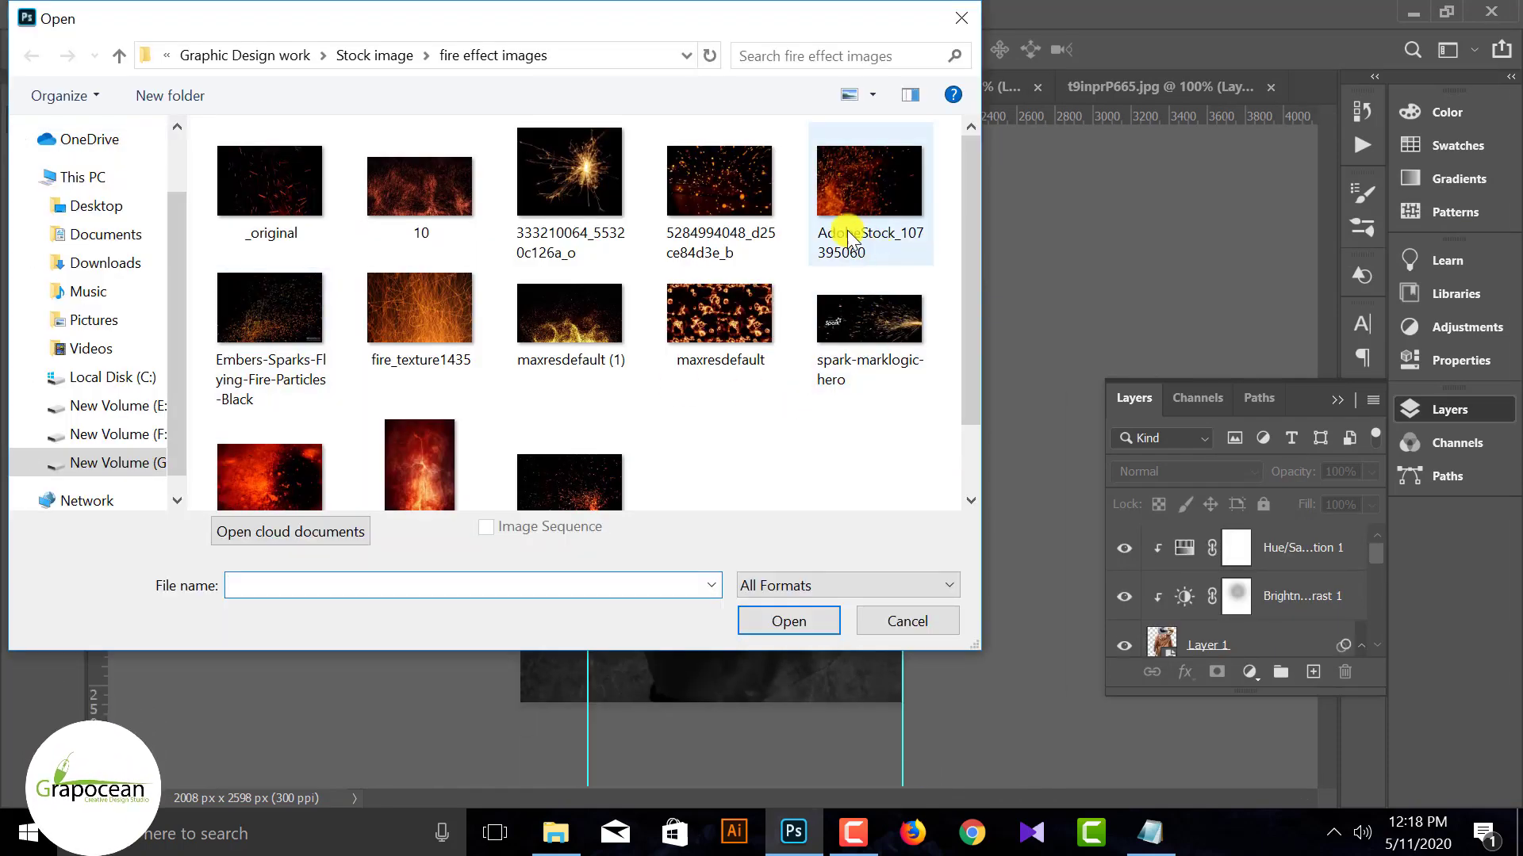
{"action": "left_click", "coordinate": [278, 203]}
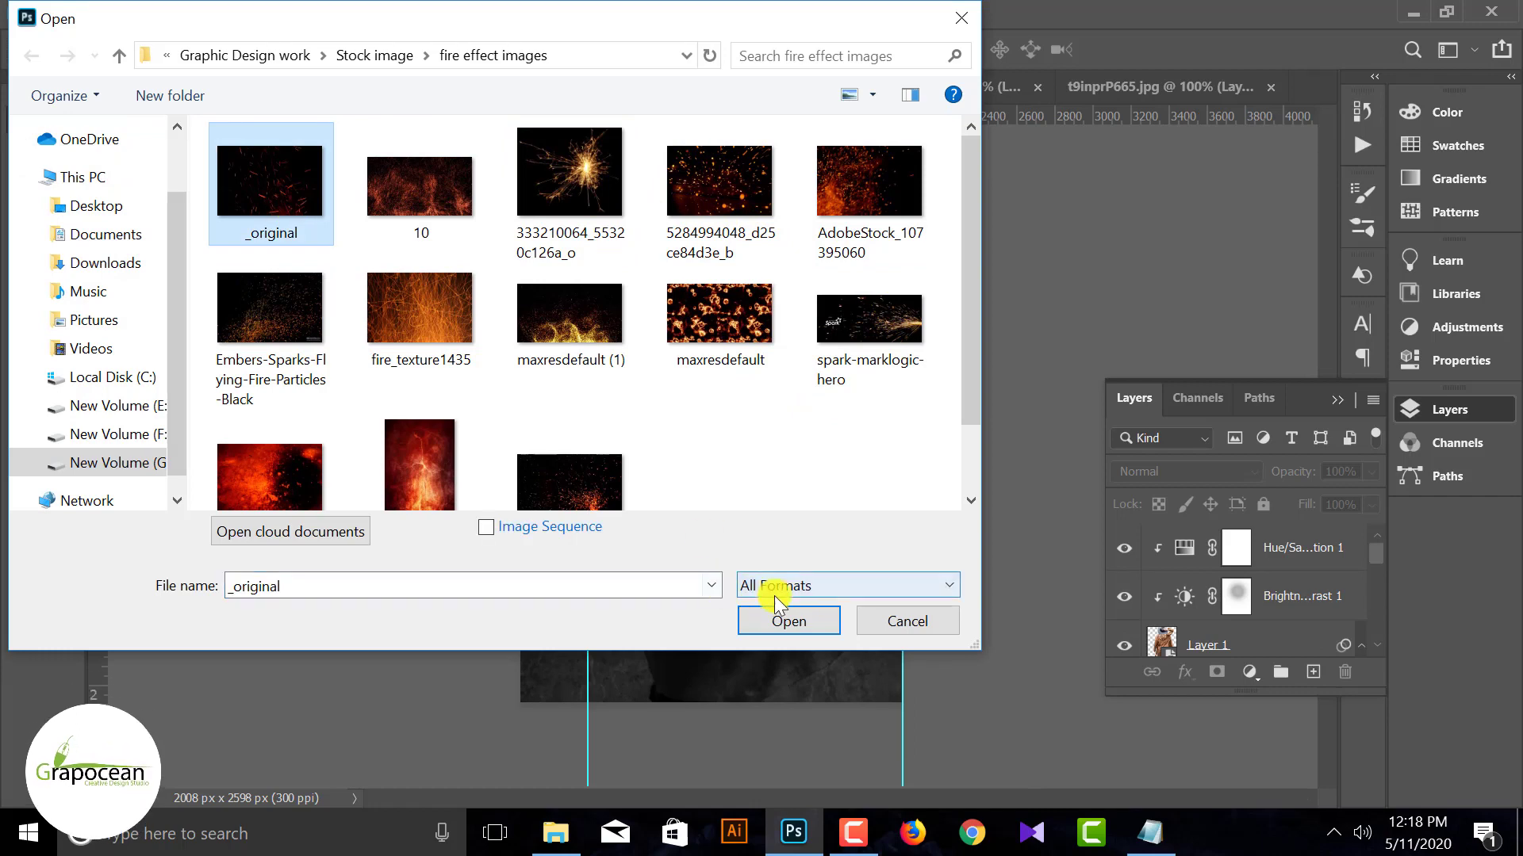
{"action": "left_click", "coordinate": [784, 617]}
{"action": "left_click", "coordinate": [1348, 544]}
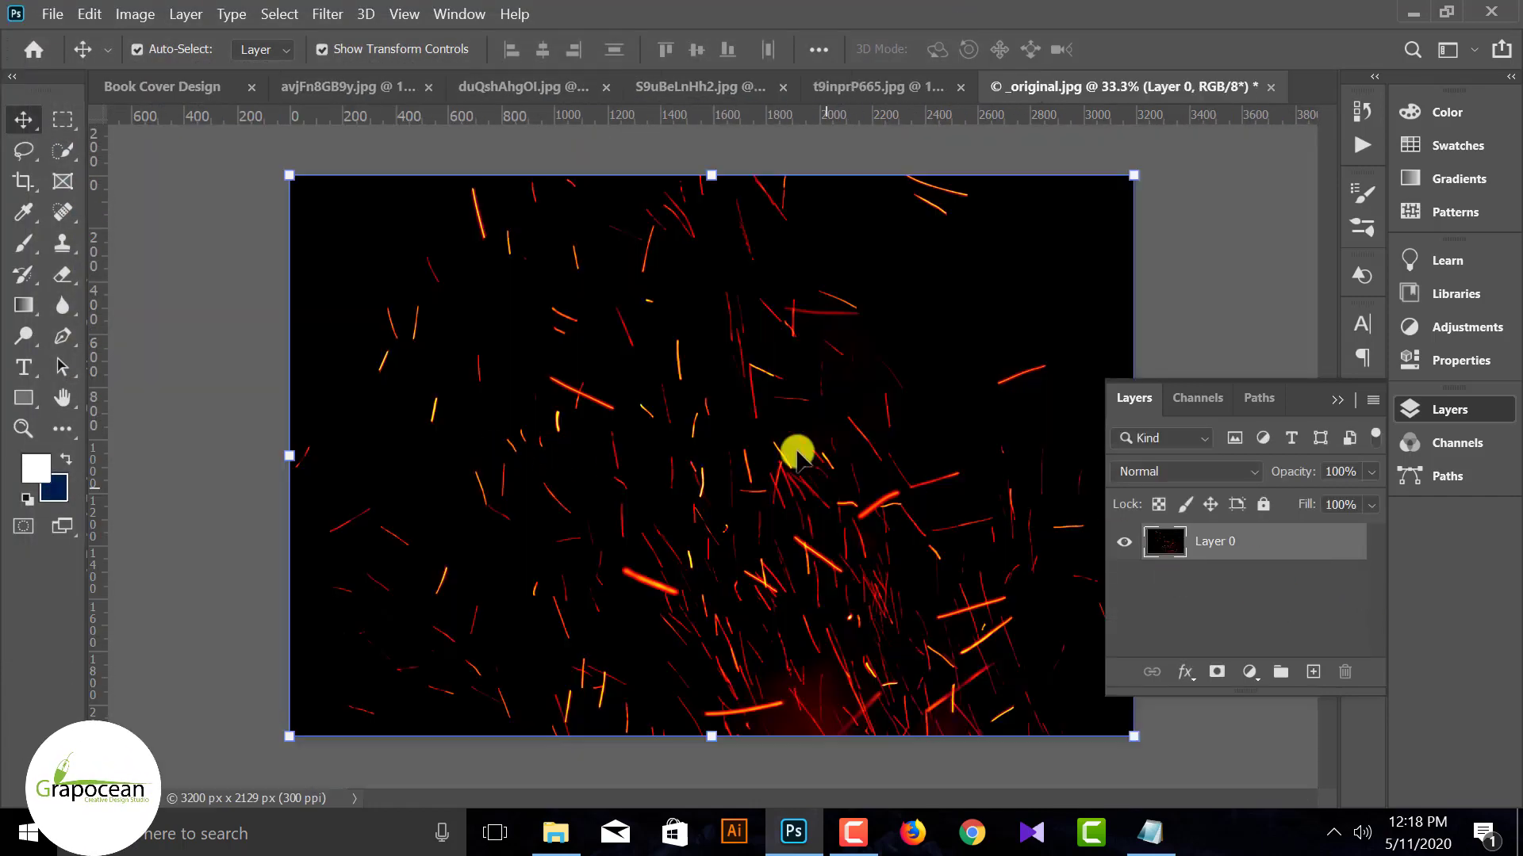
Copy the sparks image into the Book Cover Design document beneath the woman's layer and blend it with Color Dodge.
{"action": "left_click_drag", "start_coordinate": [797, 454], "coordinate": [740, 319]}
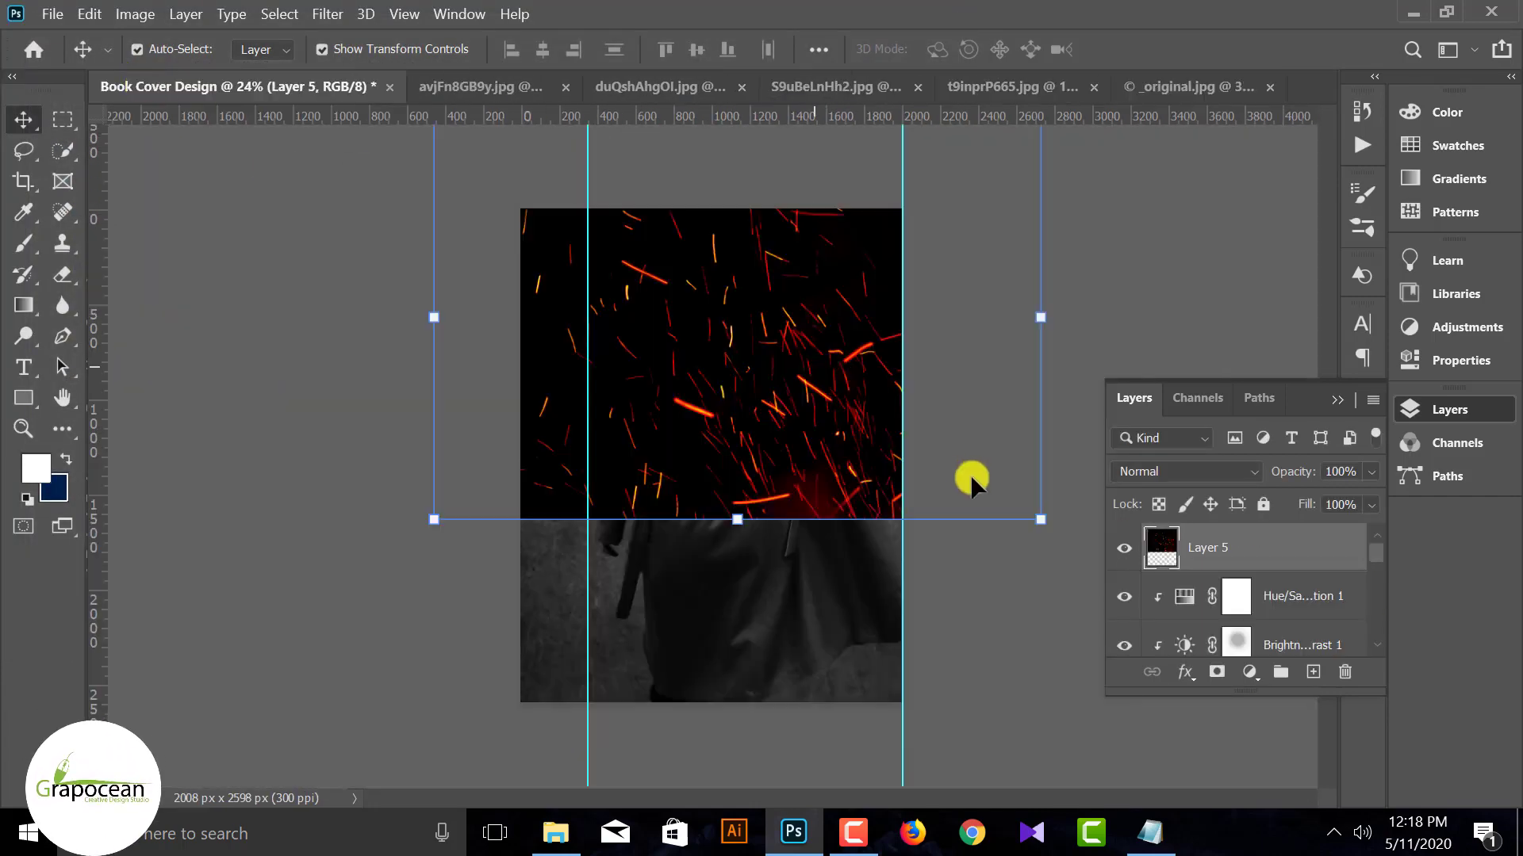
{"action": "left_click_drag", "start_coordinate": [1298, 557], "coordinate": [1239, 590]}
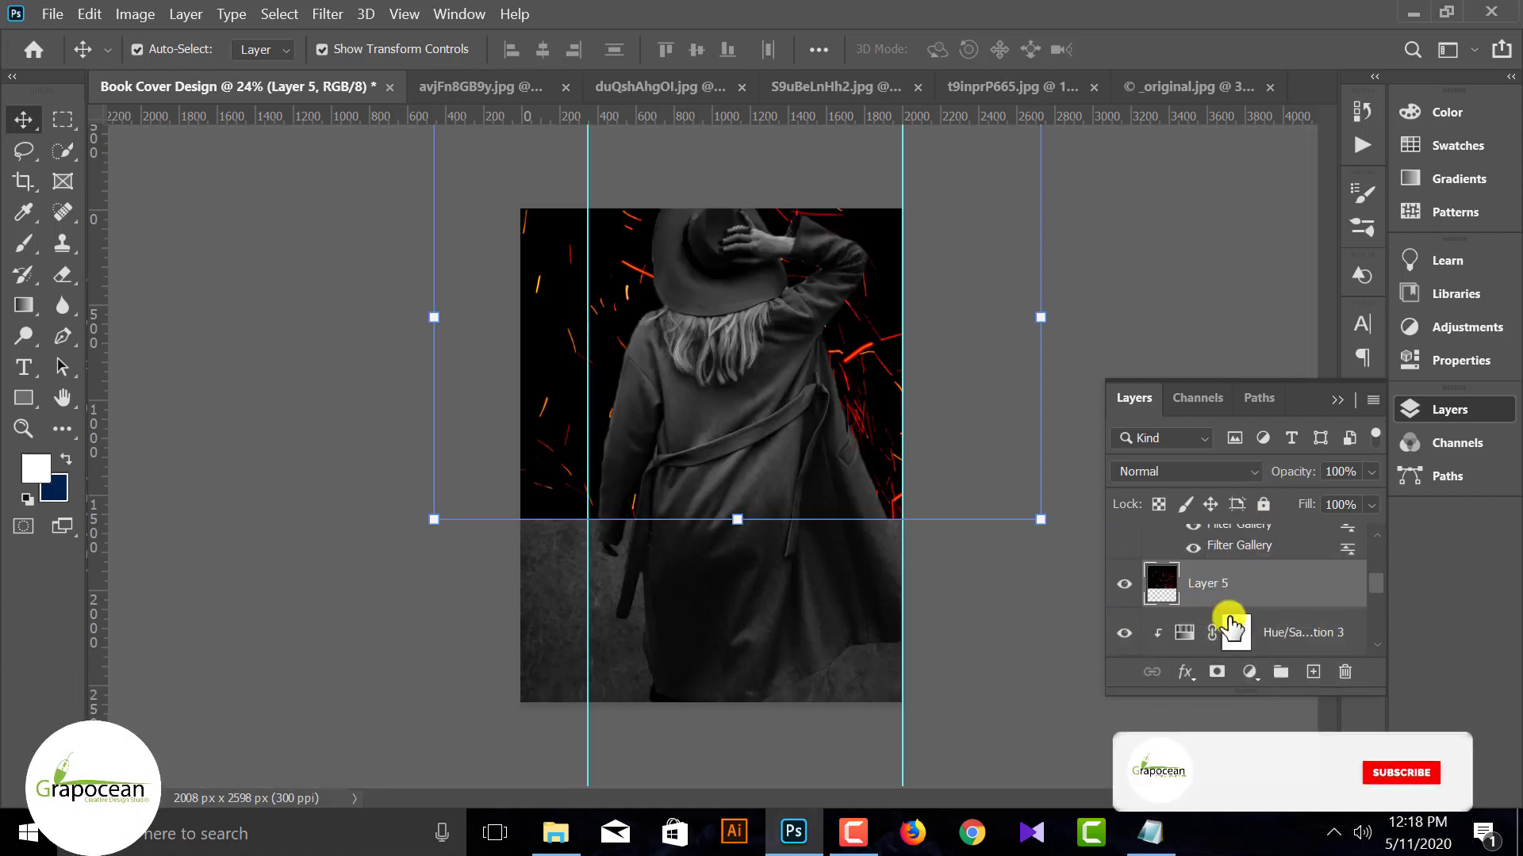
{"action": "left_click", "coordinate": [1181, 471]}
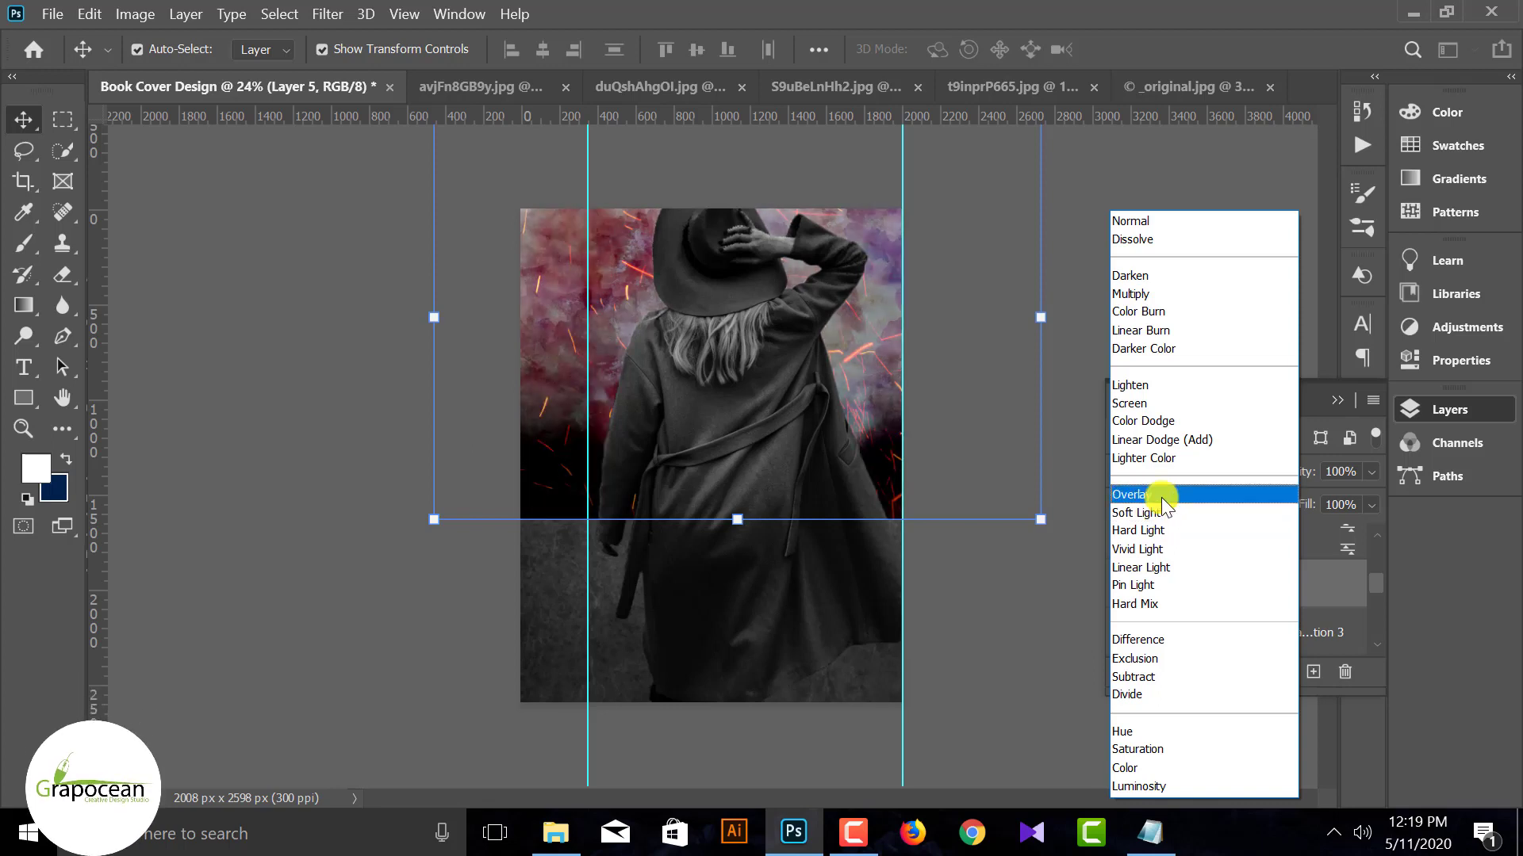
{"action": "left_click", "coordinate": [1168, 425]}
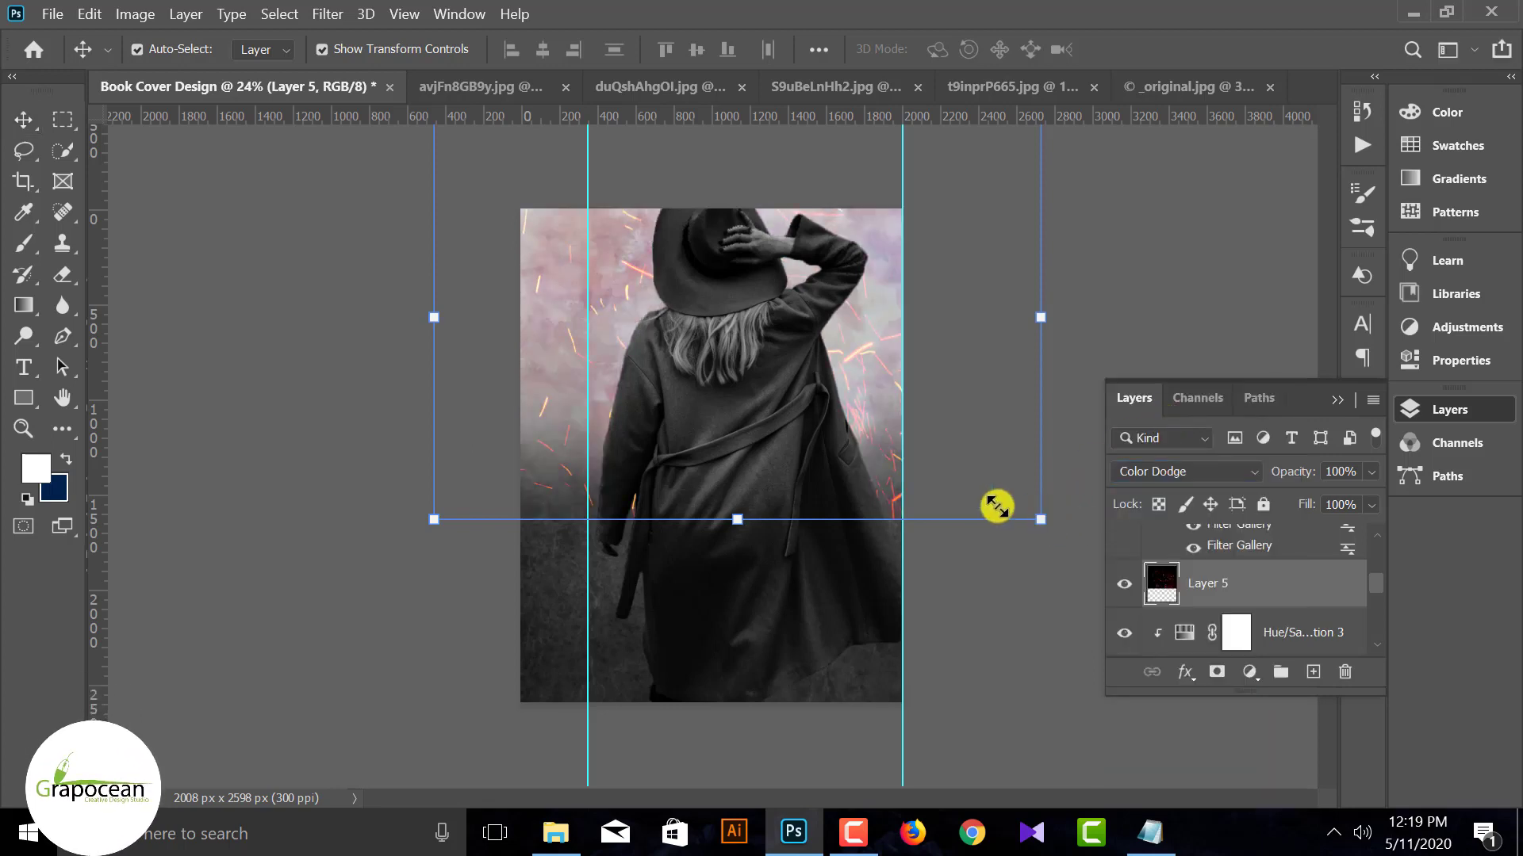
Scale the sparks layer to 62.70% and position it behind the woman across the upper part of the cover.
{"action": "left_click_drag", "start_coordinate": [1039, 520], "coordinate": [906, 482]}
{"action": "left_click_drag", "start_coordinate": [892, 401], "coordinate": [888, 435]}
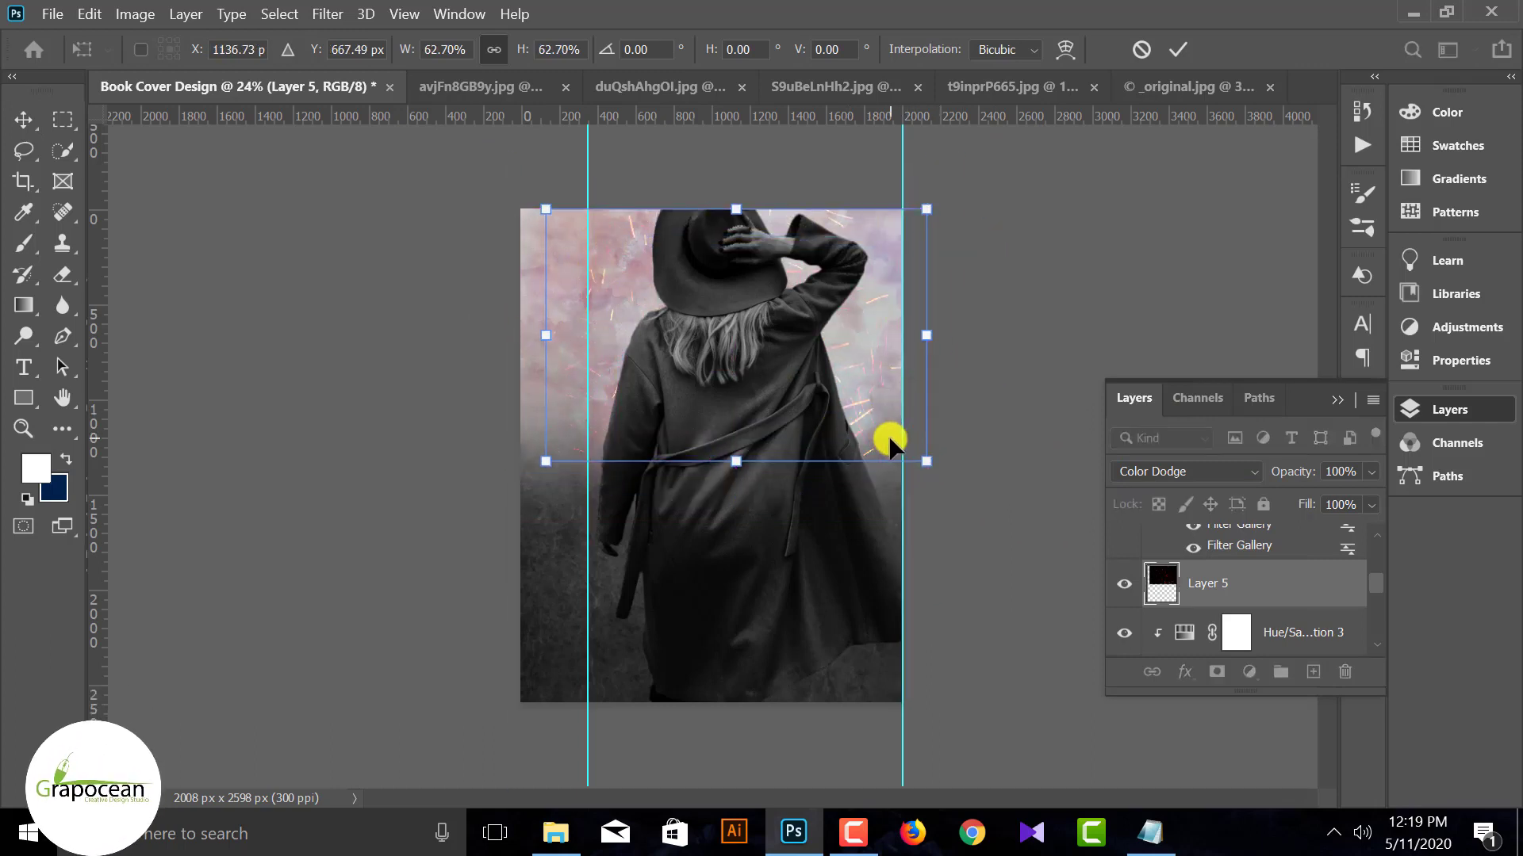
{"action": "left_click", "coordinate": [1175, 56]}
{"action": "left_click", "coordinate": [816, 431]}
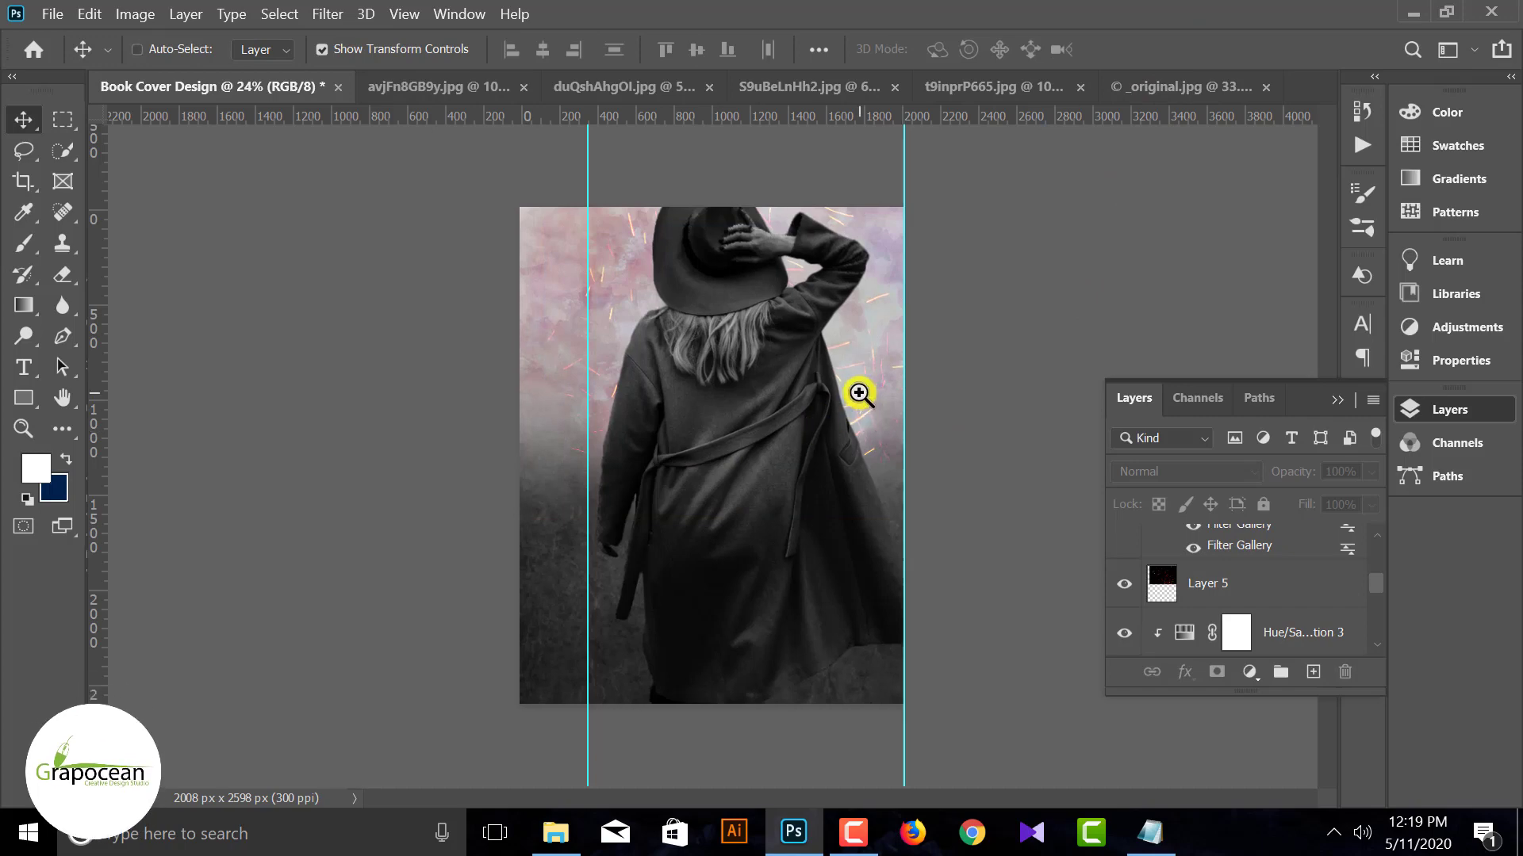
{"action": "key", "text": "ctrl+plus"}
{"action": "scroll", "coordinate": [748, 351], "scroll_direction": "up", "scroll_amount": 2}
{"action": "scroll", "coordinate": [623, 377], "scroll_direction": "down", "scroll_amount": 4}
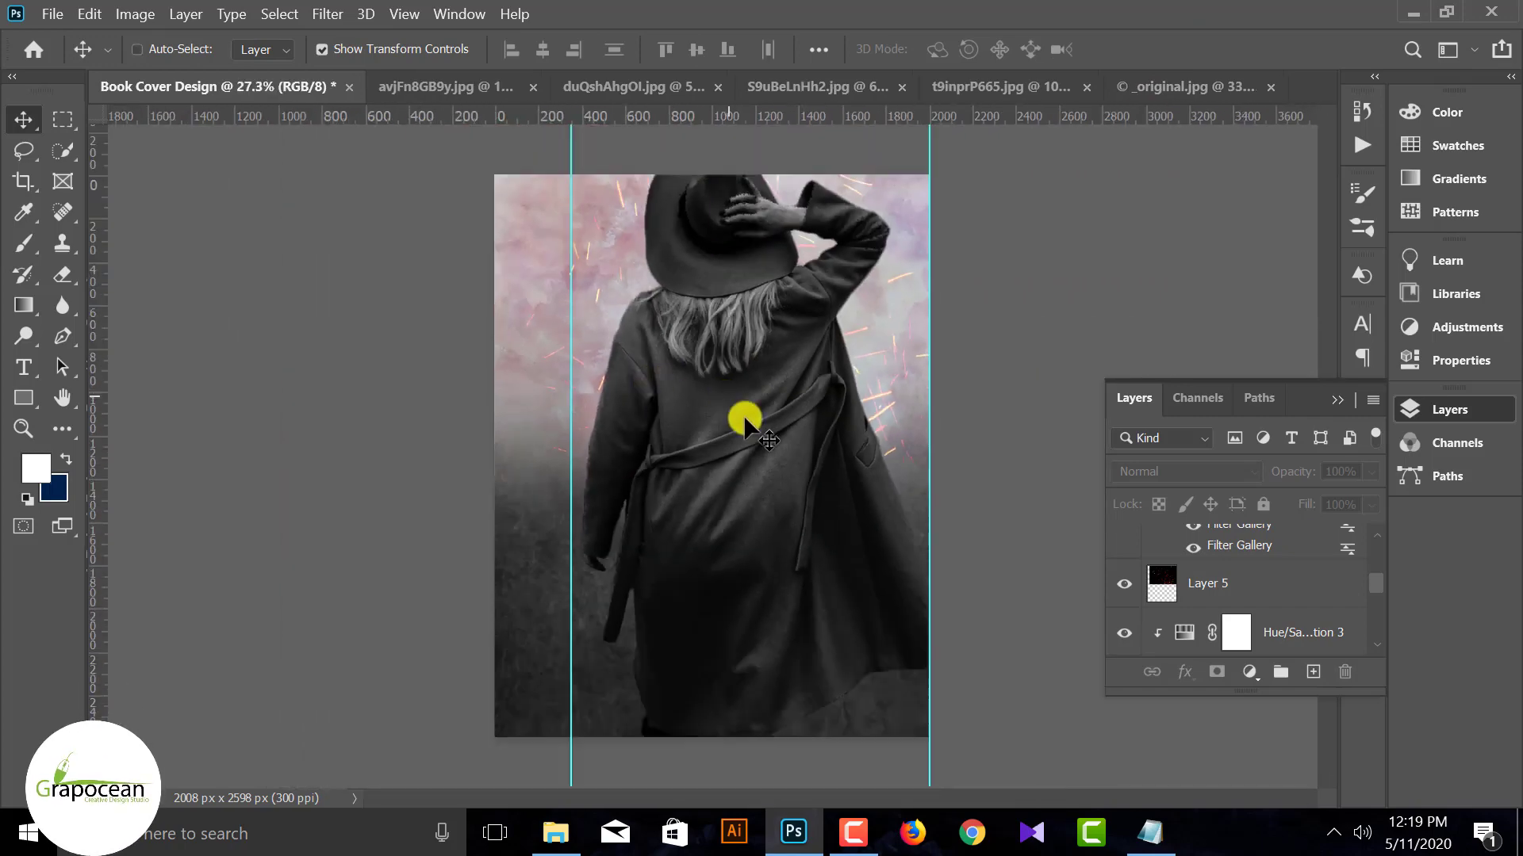
Select the woman's smart object layer and add a layer mask to it.
{"action": "left_click", "coordinate": [749, 520]}
{"action": "left_click", "coordinate": [1190, 606]}
{"action": "scroll", "coordinate": [1186, 617], "scroll_direction": "down", "scroll_amount": 1}
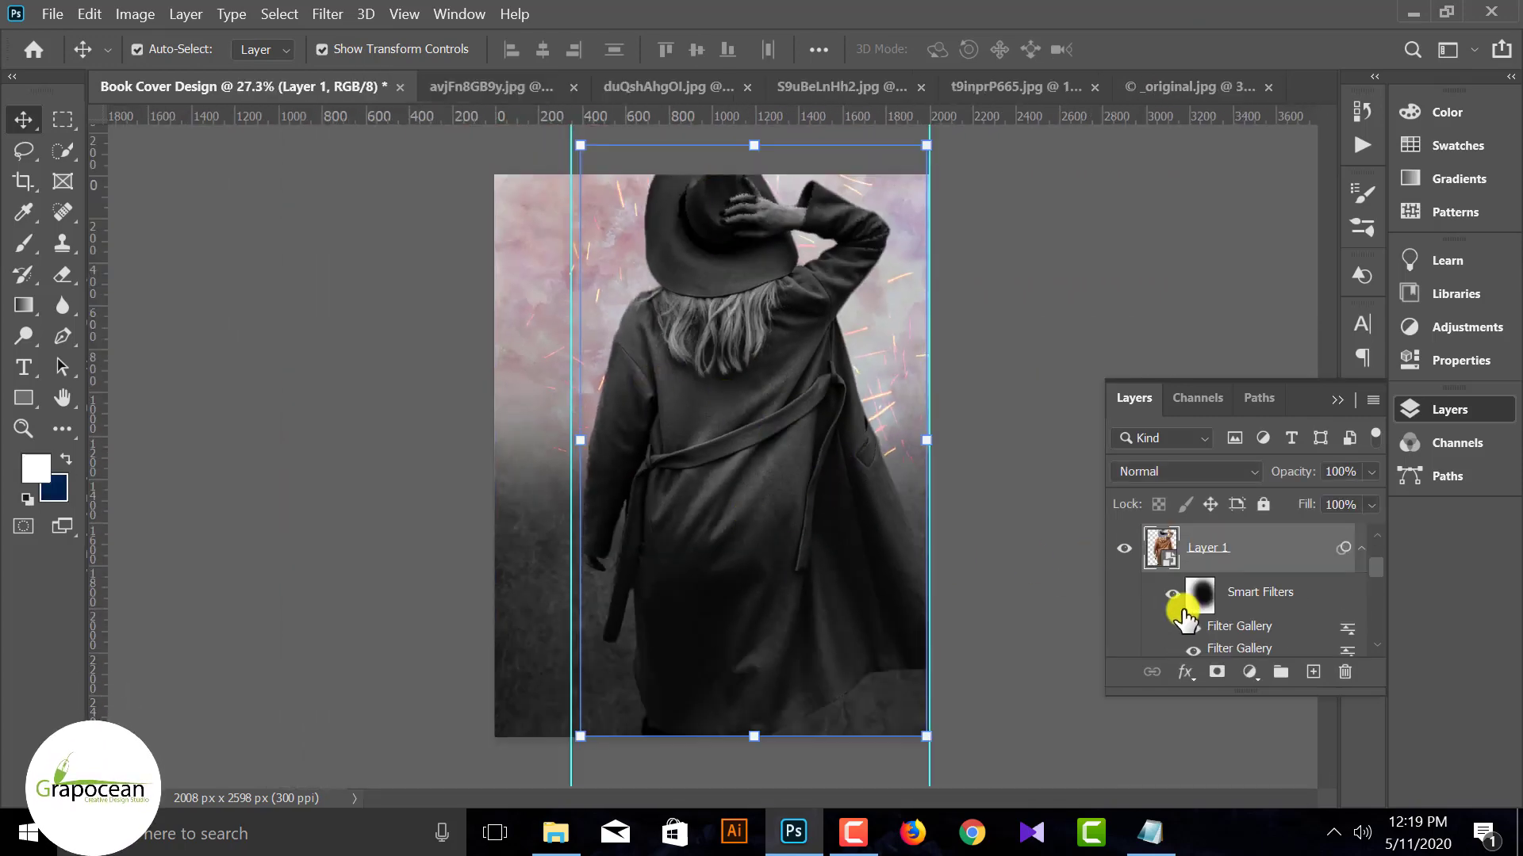
{"action": "left_click", "coordinate": [1216, 671]}
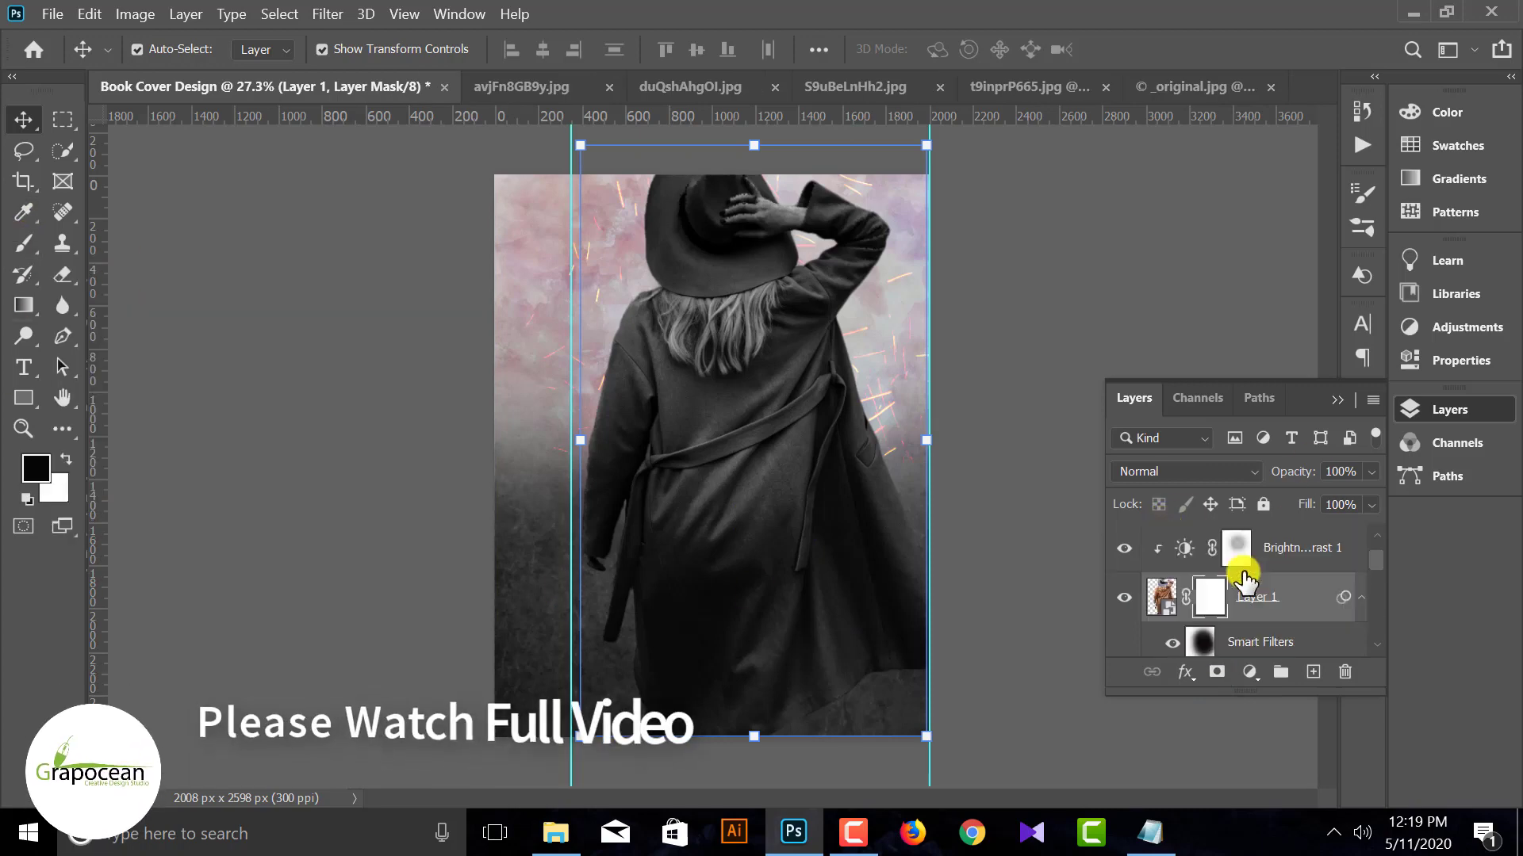
Copy the staircase image from avjFn8GB9y.jpg into the Book Cover Design document directly above the woman's layer.
{"action": "left_click", "coordinate": [496, 99]}
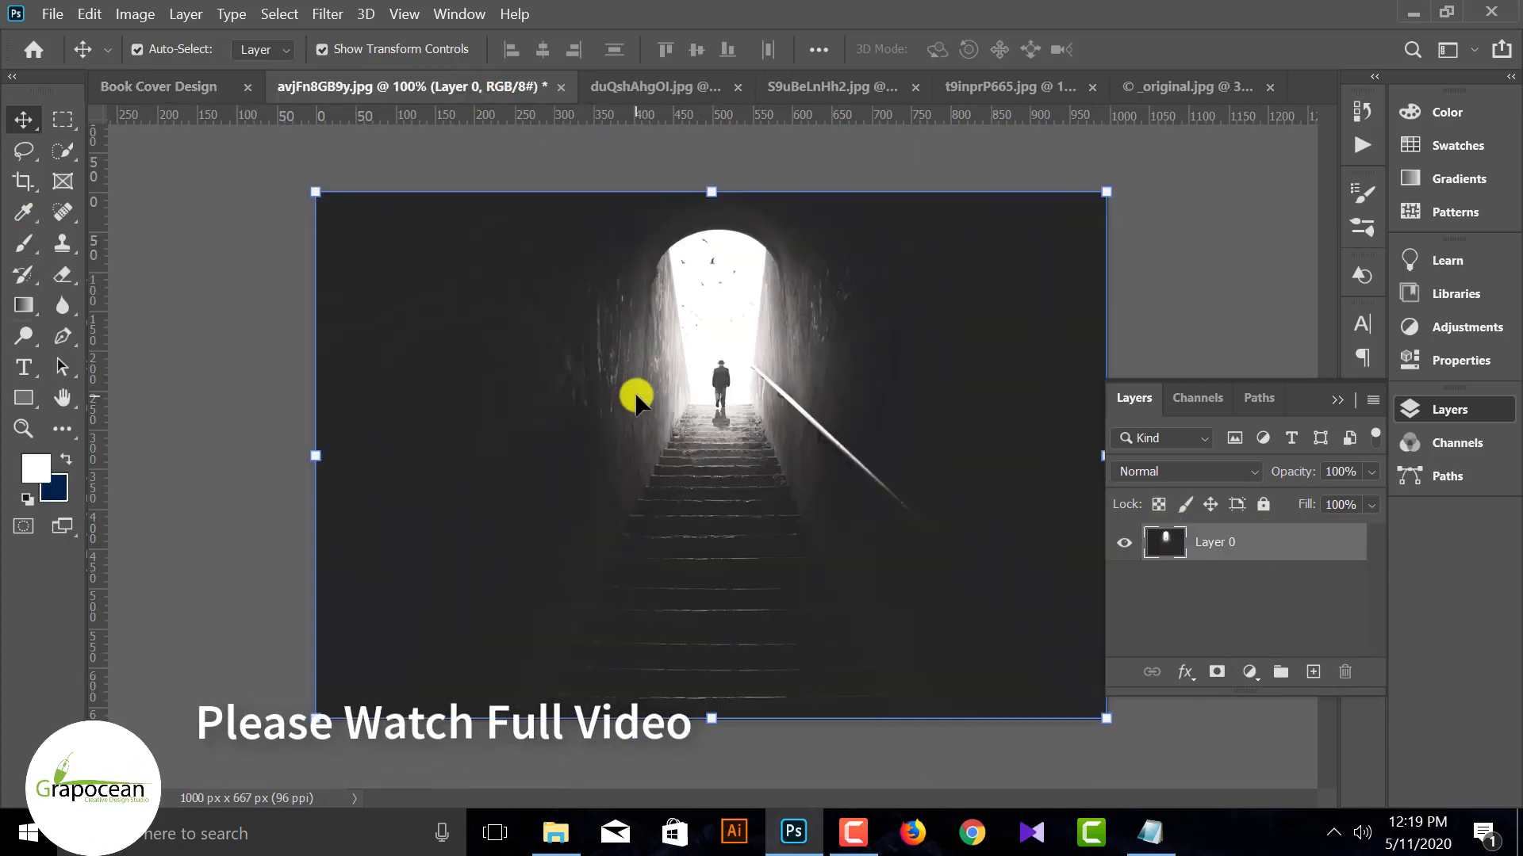
{"action": "left_click_drag", "start_coordinate": [635, 392], "coordinate": [923, 720]}
{"action": "left_click", "coordinate": [1229, 633]}
Enlarge the staircase layer proportionally and position it over the woman's coat, with its bright doorway centred on her back.
{"action": "left_click_drag", "start_coordinate": [744, 552], "coordinate": [805, 574]}
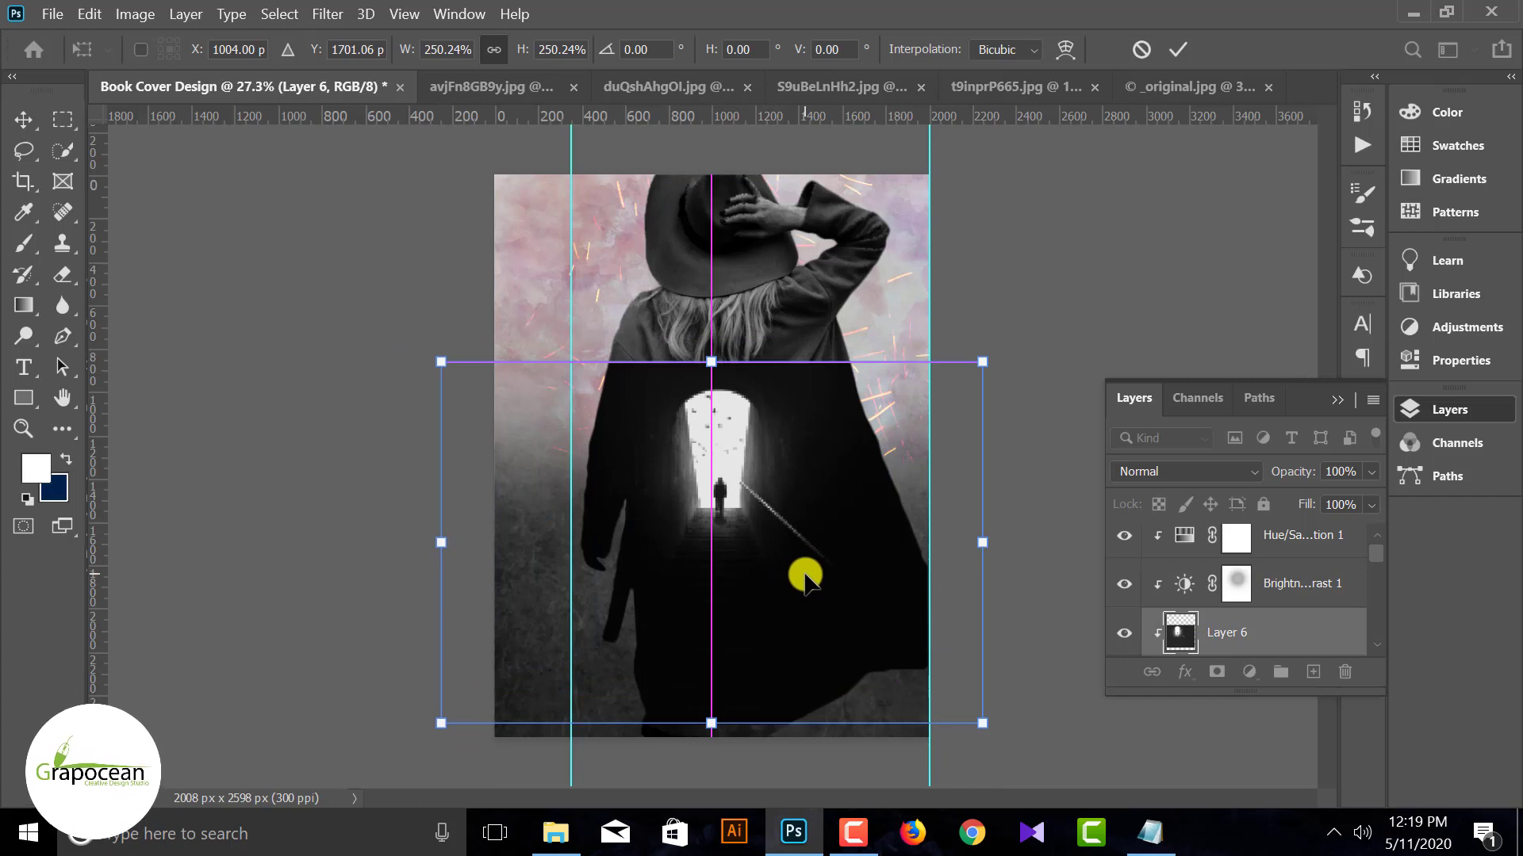
{"action": "left_click_drag", "start_coordinate": [984, 724], "coordinate": [1093, 797]}
{"action": "left_click_drag", "start_coordinate": [800, 645], "coordinate": [822, 689]}
{"action": "key", "text": "ctrl+minus"}
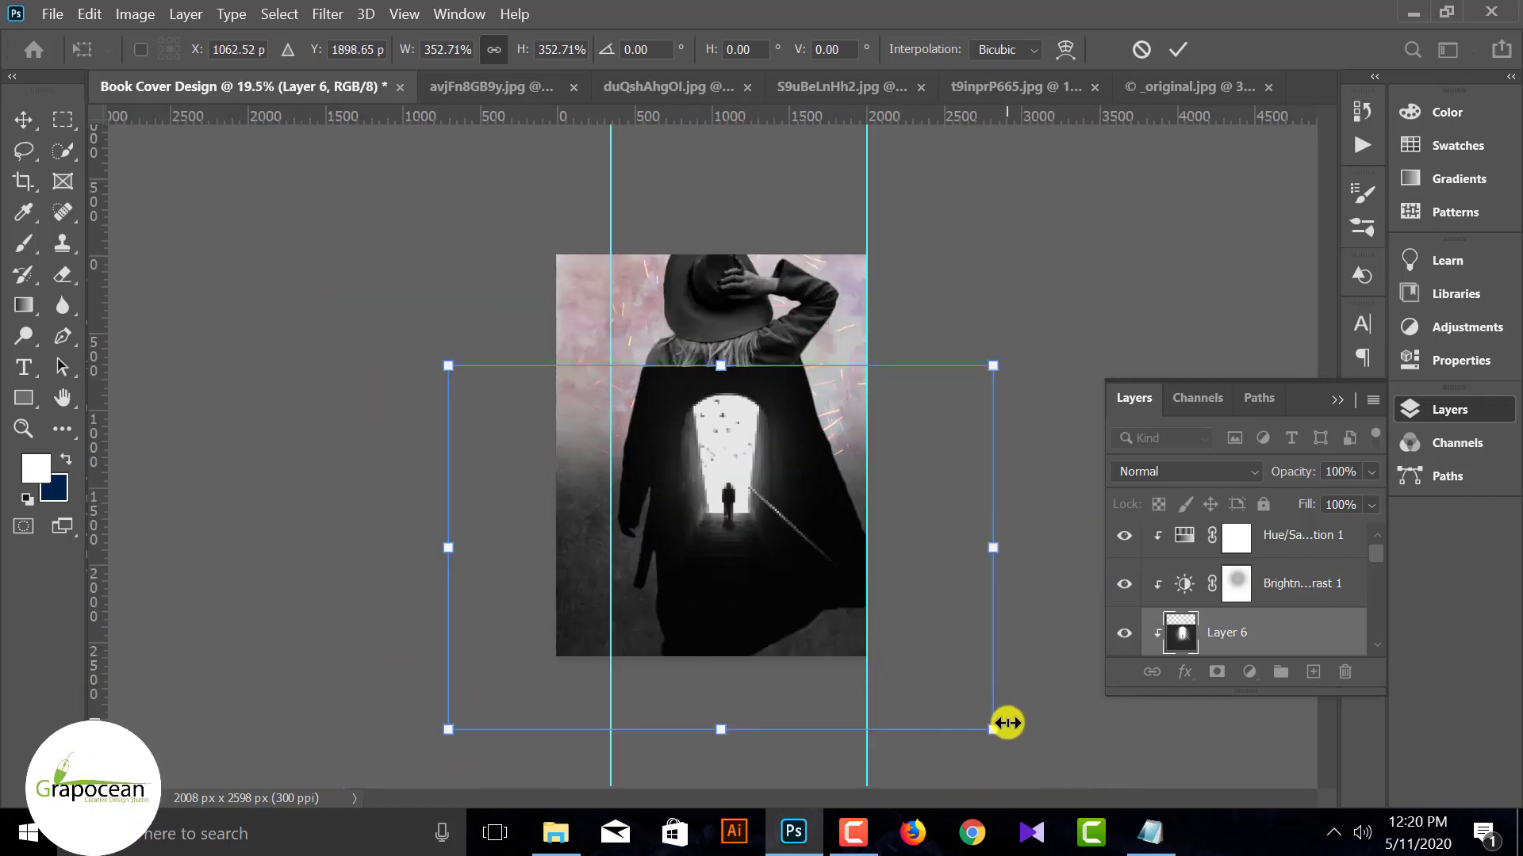
{"action": "left_click_drag", "start_coordinate": [1006, 721], "coordinate": [975, 720]}
{"action": "key", "text": "Return"}
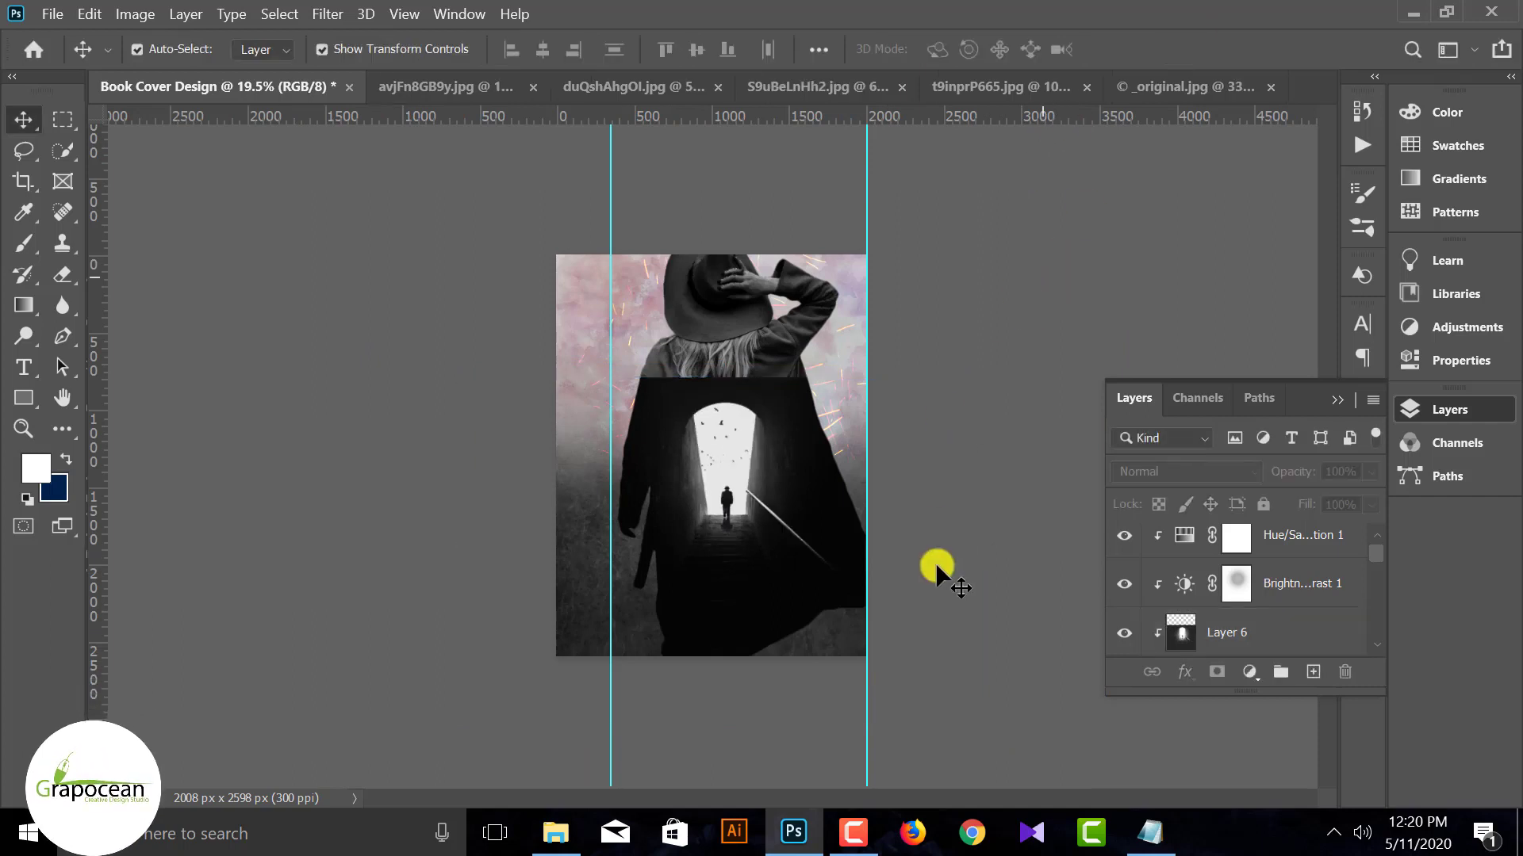
{"action": "left_click", "coordinate": [731, 541]}
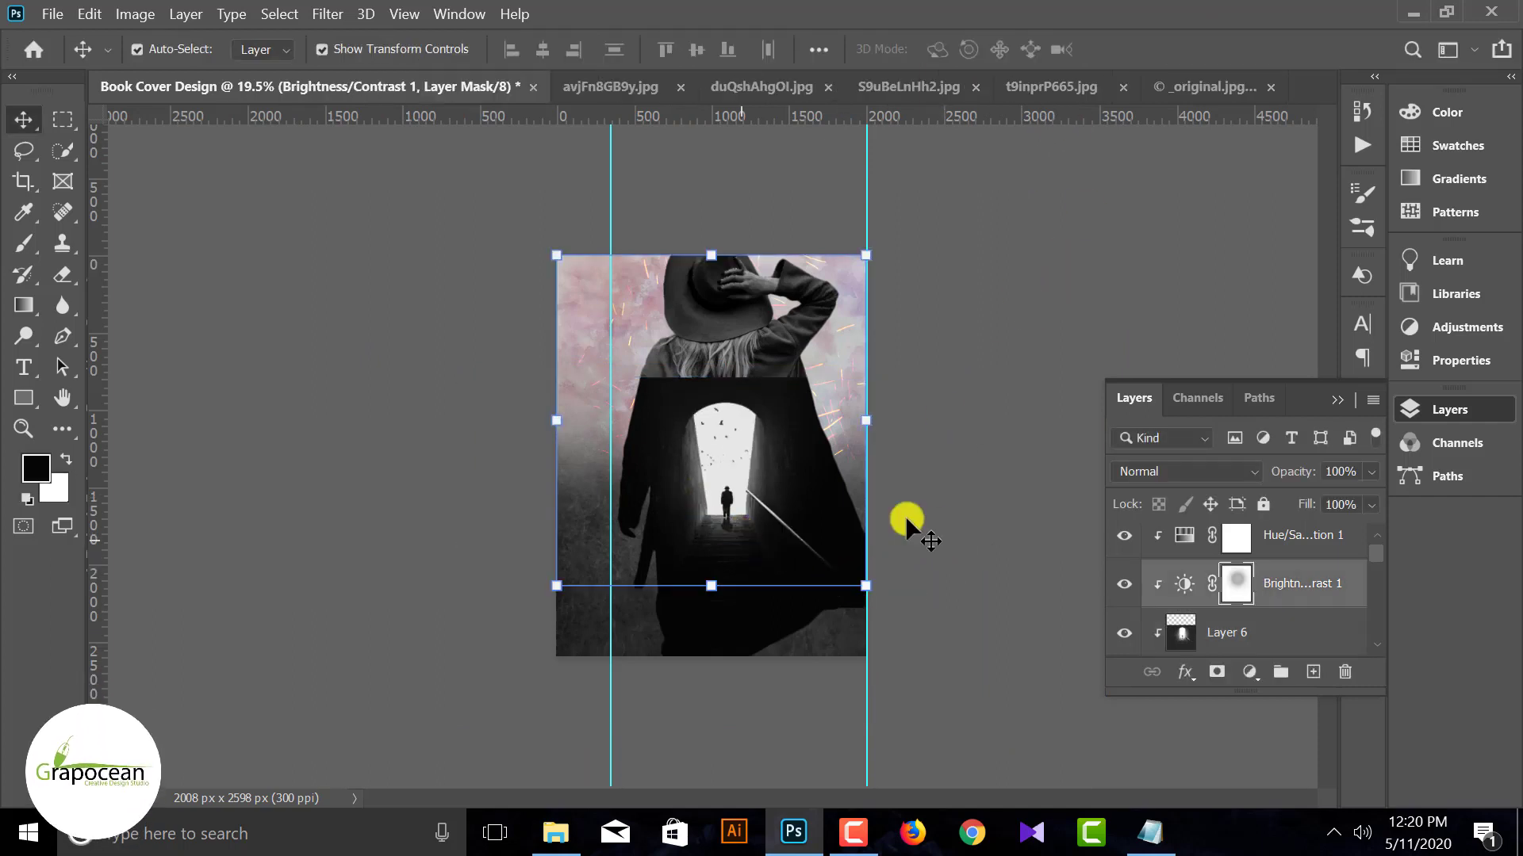
{"action": "left_click", "coordinate": [1069, 659]}
{"action": "scroll", "coordinate": [1242, 577], "scroll_direction": "down", "scroll_amount": 3}
{"action": "scroll", "coordinate": [1229, 587], "scroll_direction": "up", "scroll_amount": 1}
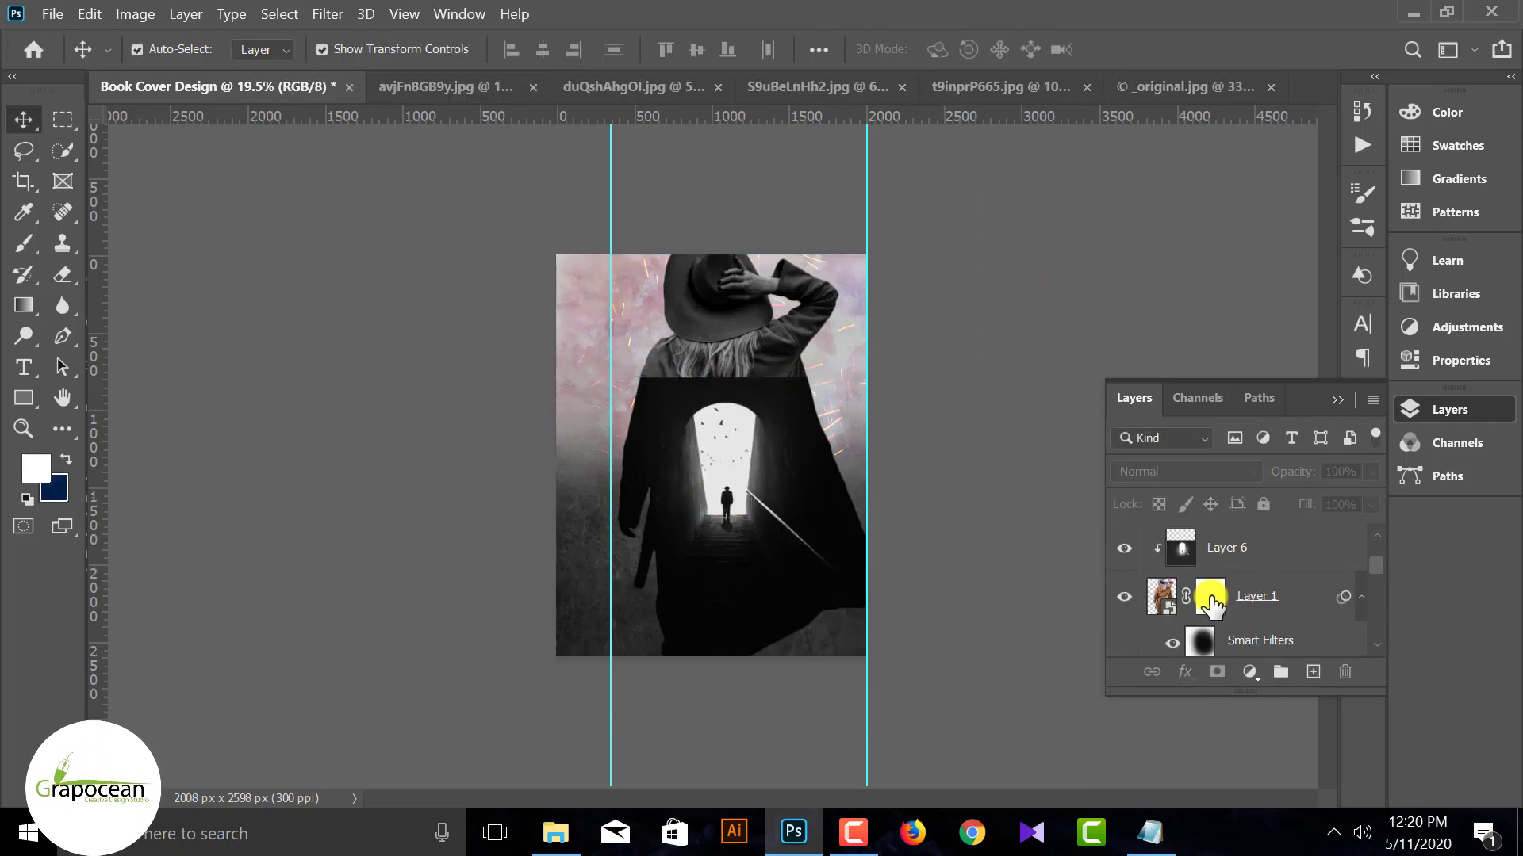
{"action": "left_click", "coordinate": [1209, 601]}
{"action": "scroll", "coordinate": [1244, 591], "scroll_direction": "up", "scroll_amount": 4}
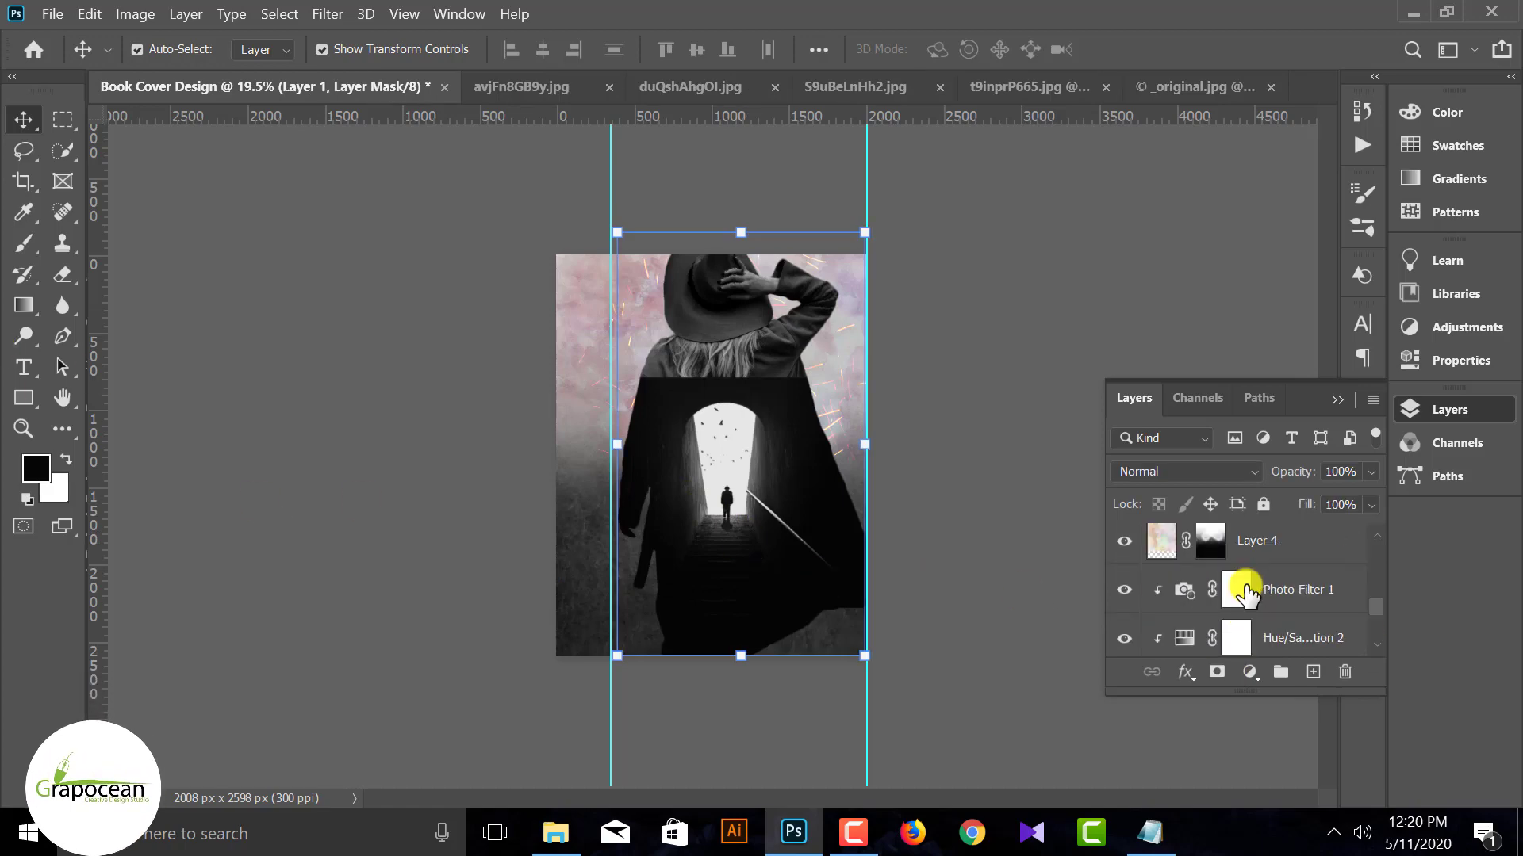
{"action": "scroll", "coordinate": [1245, 591], "scroll_direction": "up", "scroll_amount": 5}
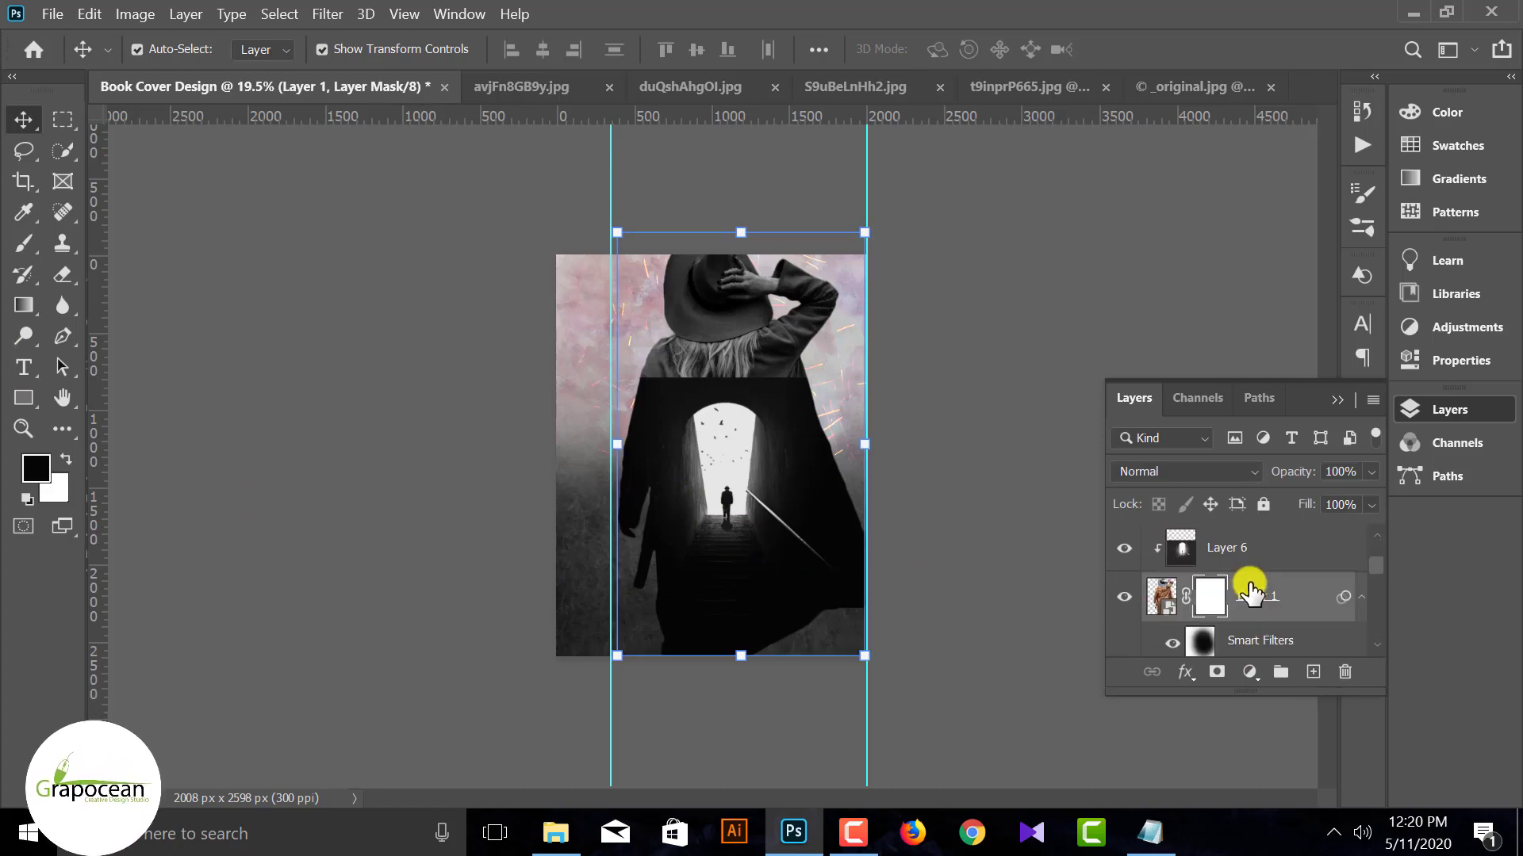
Release the staircase layer's clipping mask and move it above the Hue/Saturation 1 adjustment layer.
{"action": "left_click", "coordinate": [1259, 547]}
{"action": "right_click", "coordinate": [1260, 547]}
{"action": "left_click", "coordinate": [1083, 467]}
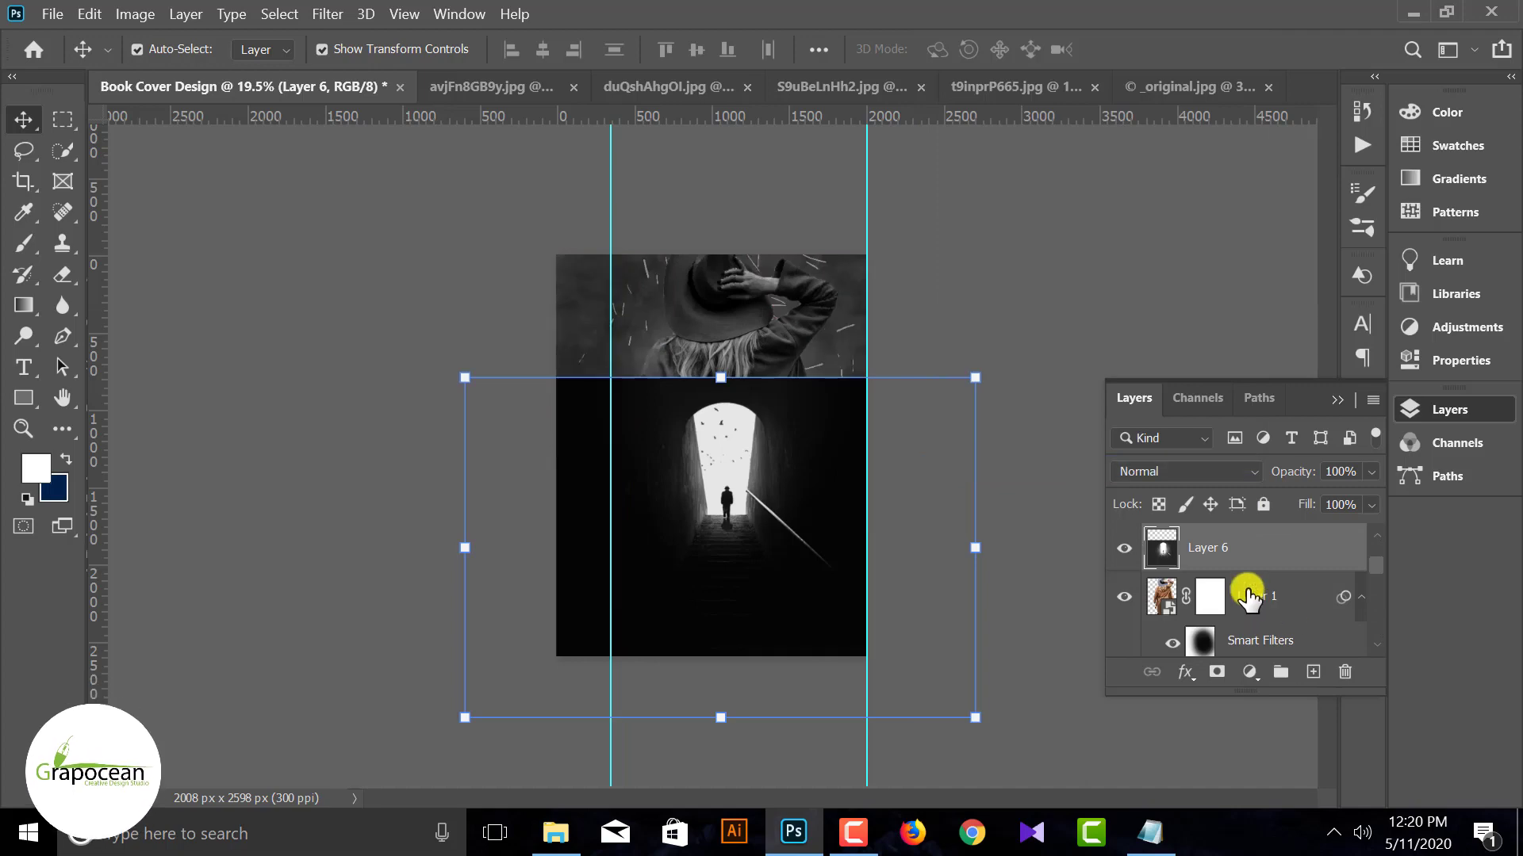
{"action": "scroll", "coordinate": [1253, 583], "scroll_direction": "up", "scroll_amount": 1}
{"action": "left_click_drag", "start_coordinate": [1255, 644], "coordinate": [1249, 540]}
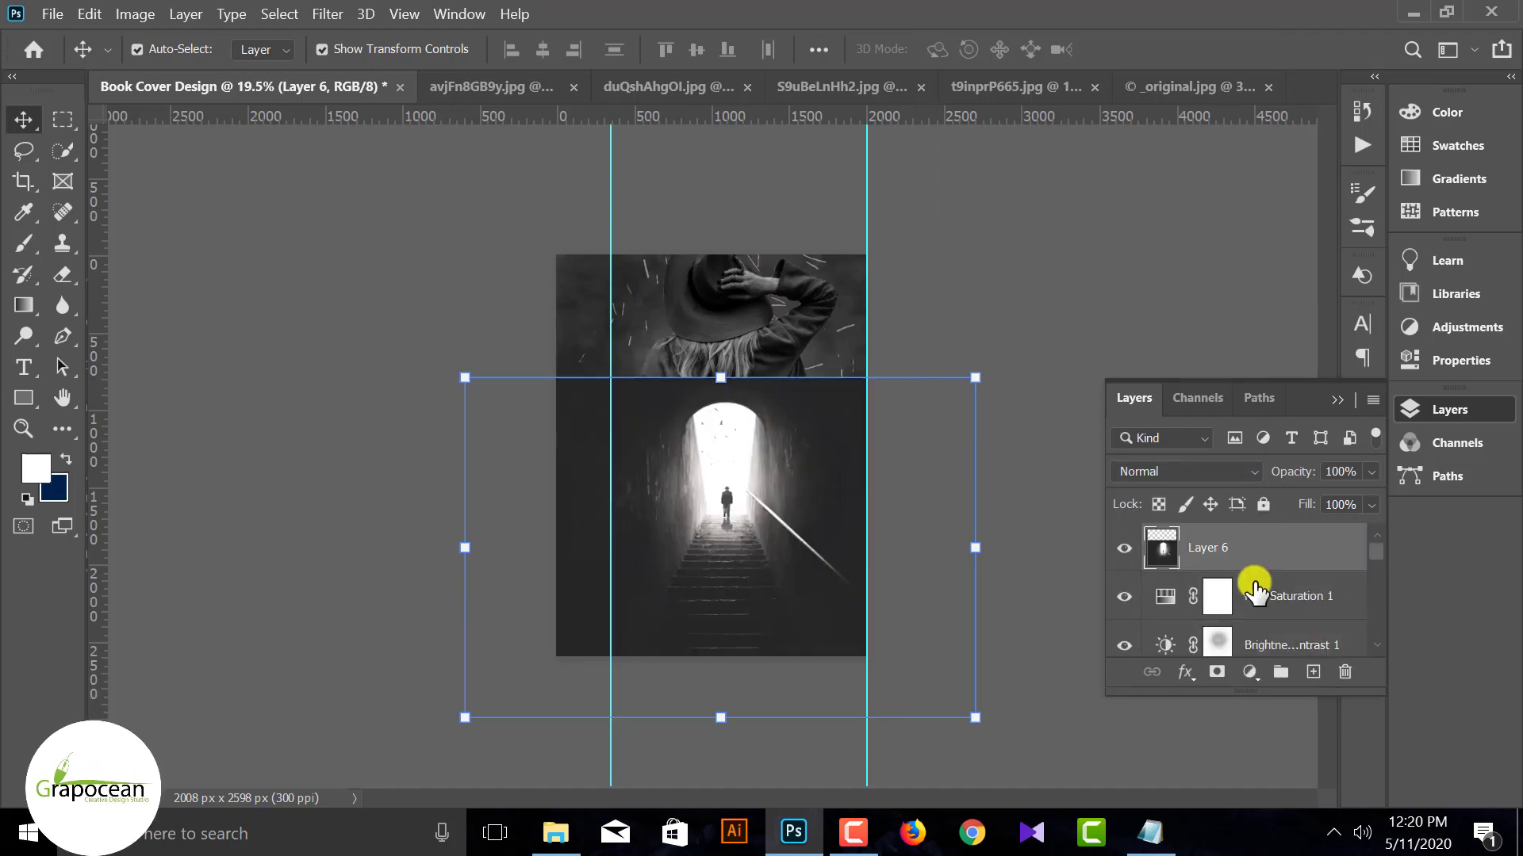
Clip the Hue/Saturation 1 and Brightness/Contrast 1 adjustment layers to the woman's layer again.
{"action": "left_click", "coordinate": [1245, 603]}
{"action": "right_click", "coordinate": [1257, 596]}
{"action": "left_click", "coordinate": [1030, 466]}
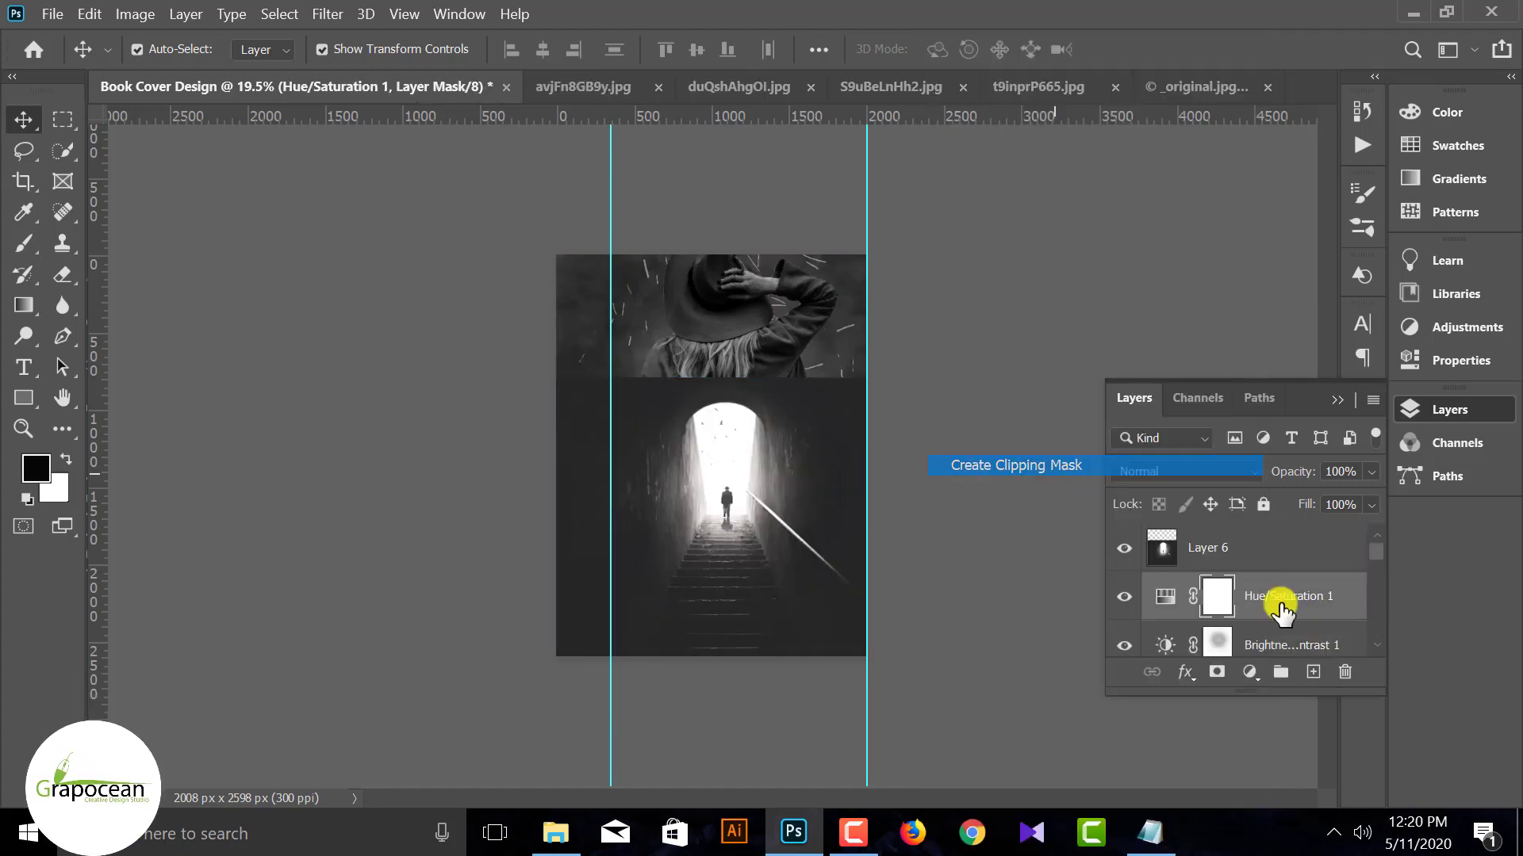
{"action": "left_click", "coordinate": [1280, 634]}
{"action": "right_click", "coordinate": [1281, 634]}
{"action": "left_click", "coordinate": [1030, 467]}
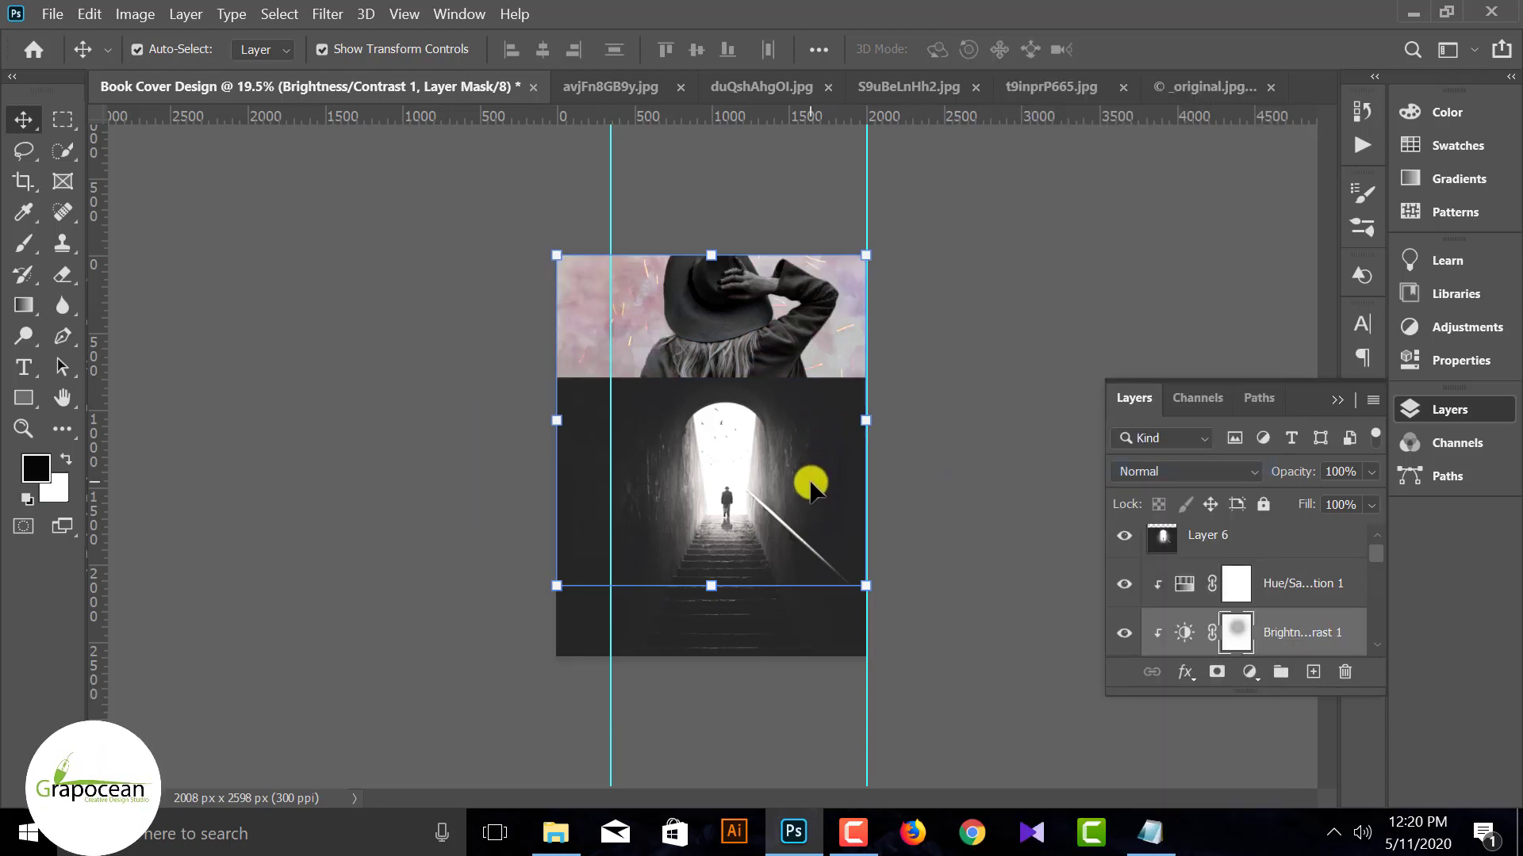
Shift the staircase image slightly to the right and move its layer directly beneath the woman's layer.
{"action": "left_click_drag", "start_coordinate": [811, 487], "coordinate": [825, 510]}
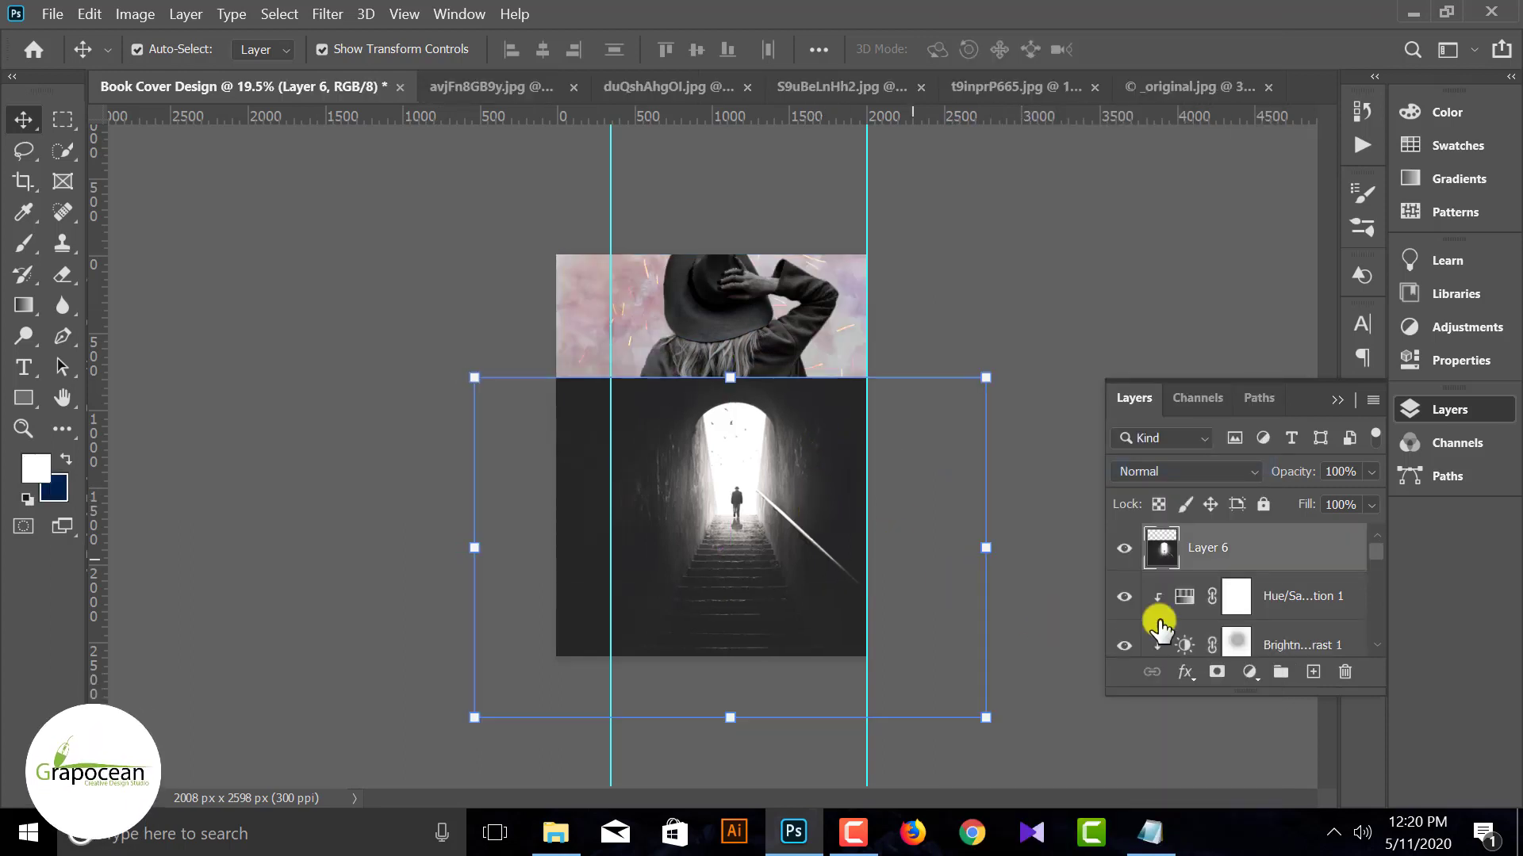
{"action": "scroll", "coordinate": [1226, 557], "scroll_direction": "down", "scroll_amount": 2}
{"action": "scroll", "coordinate": [1225, 553], "scroll_direction": "up", "scroll_amount": 2}
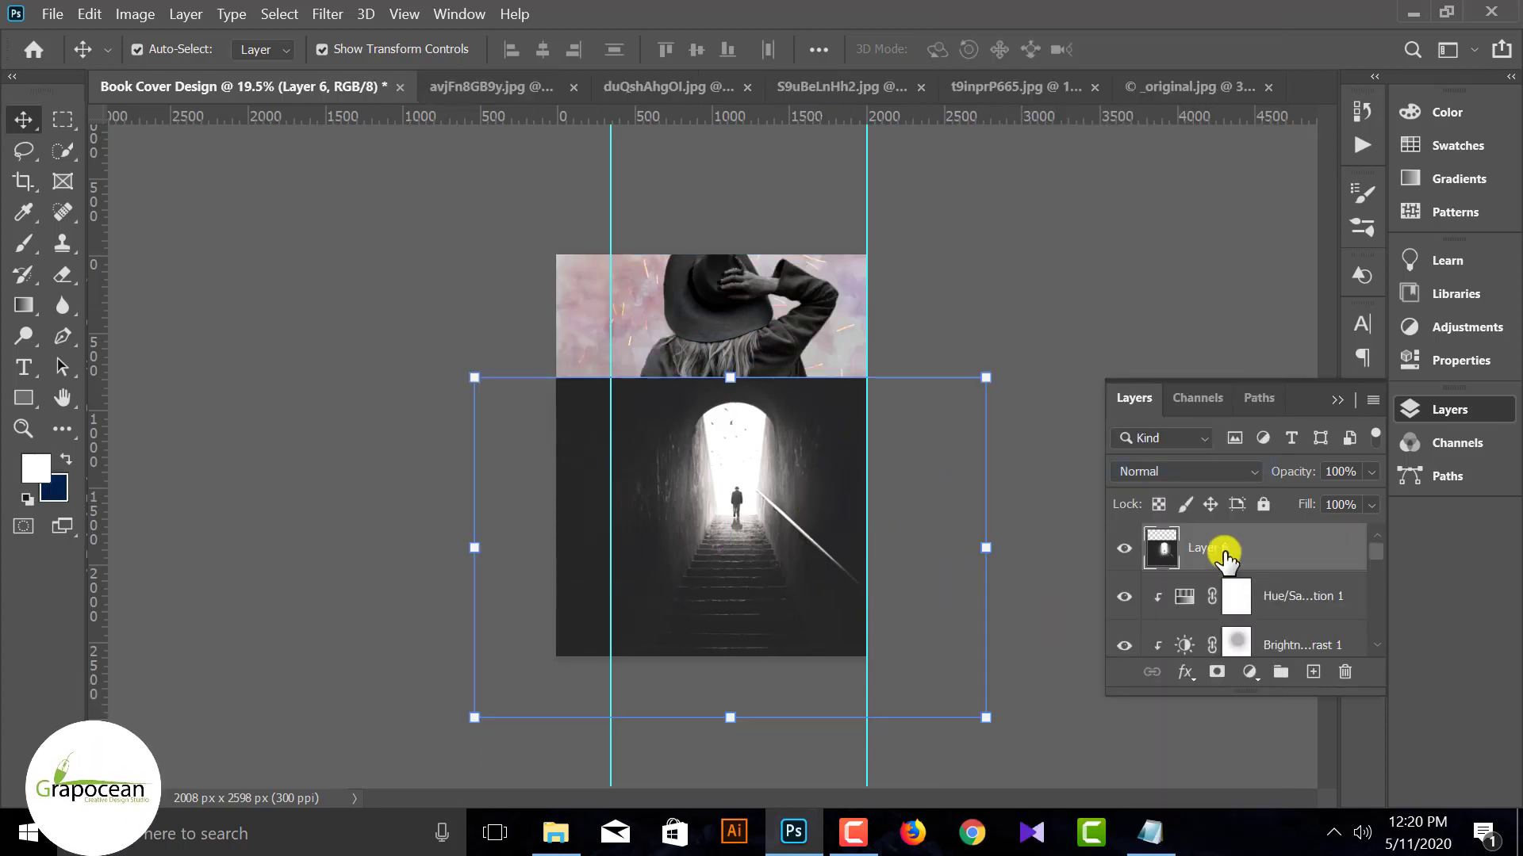
{"action": "mouse_move", "coordinate": [1225, 555]}
{"action": "left_mouse_down"}
{"action": "mouse_move", "coordinate": [1172, 663]}
{"action": "mouse_move", "coordinate": [1207, 724]}
{"action": "mouse_move", "coordinate": [1246, 569]}
{"action": "left_mouse_up"}
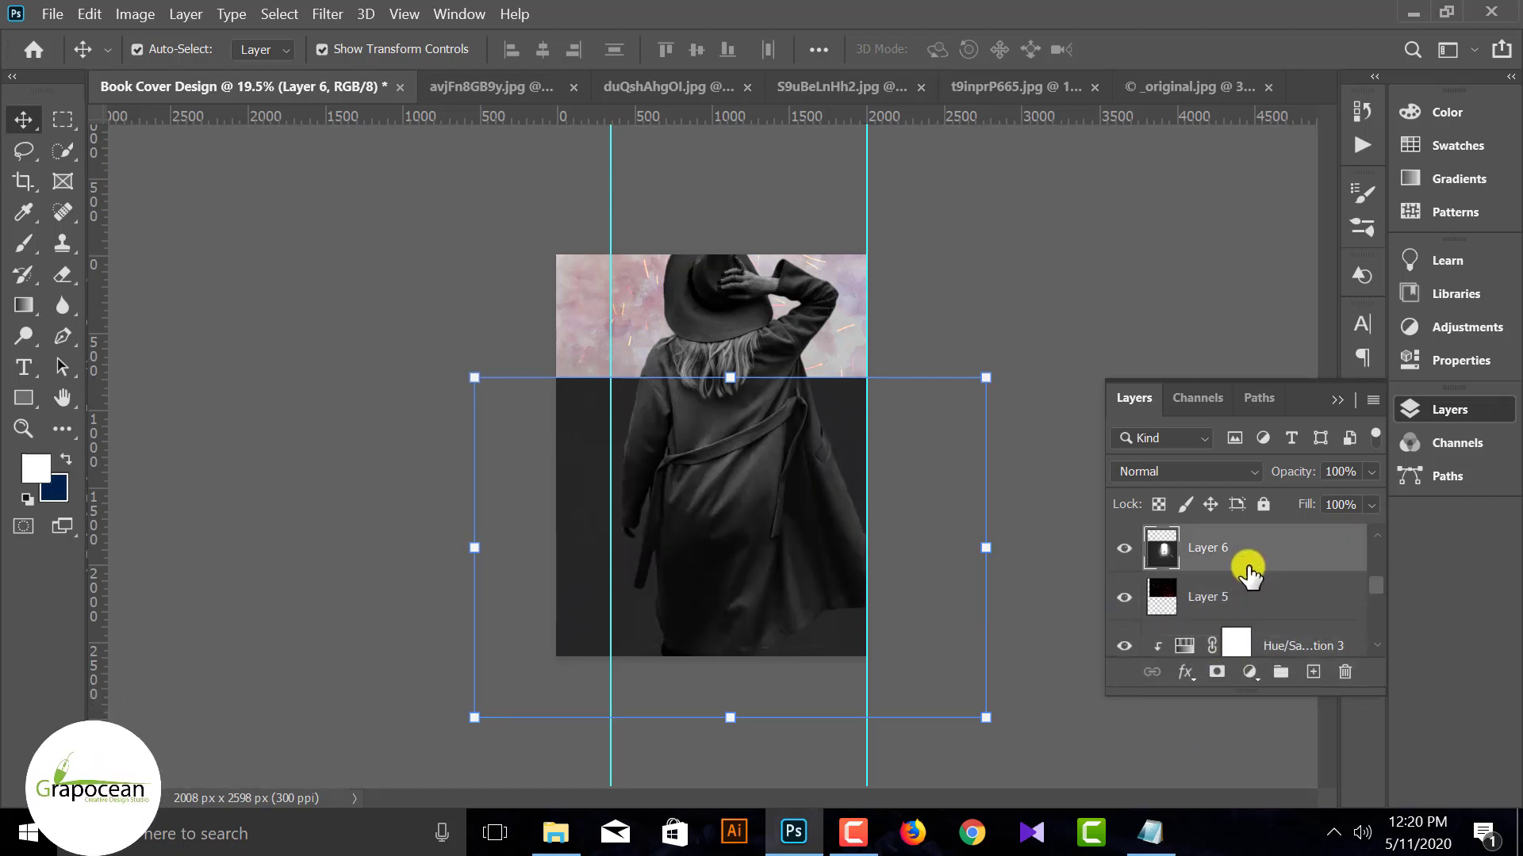
Paint the woman's layer mask with a soft black 1300 px brush at 52% opacity to reveal the doorway and stairs through the coat.
{"action": "left_click", "coordinate": [1111, 763]}
{"action": "left_click", "coordinate": [780, 523]}
{"action": "left_click", "coordinate": [1220, 590]}
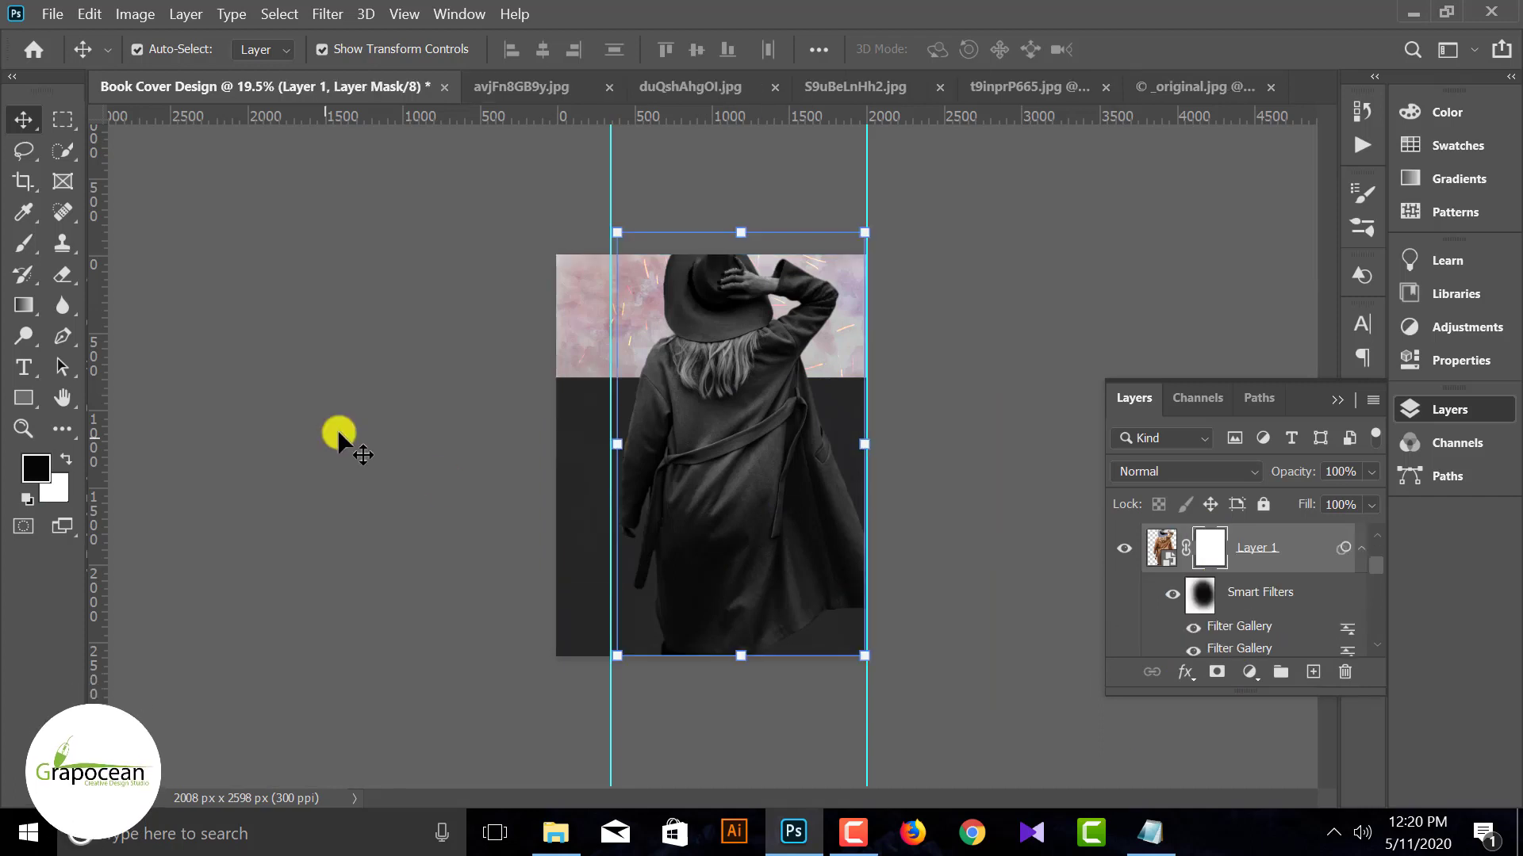
{"action": "left_click", "coordinate": [31, 247]}
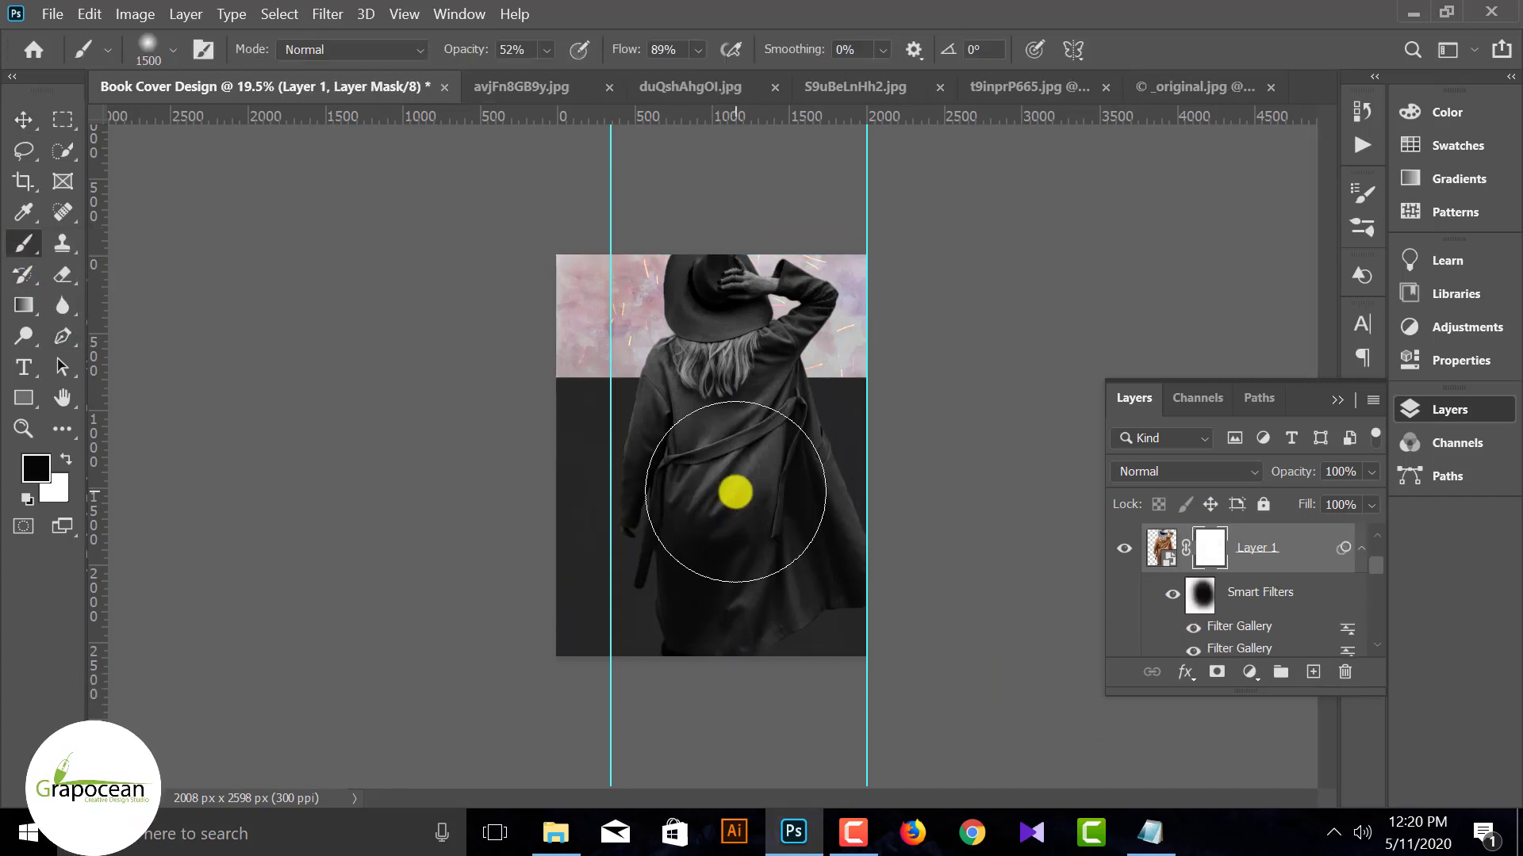
{"action": "left_click", "coordinate": [733, 451]}
{"action": "key", "text": "ctrl+z"}
{"action": "left_click", "coordinate": [733, 486]}
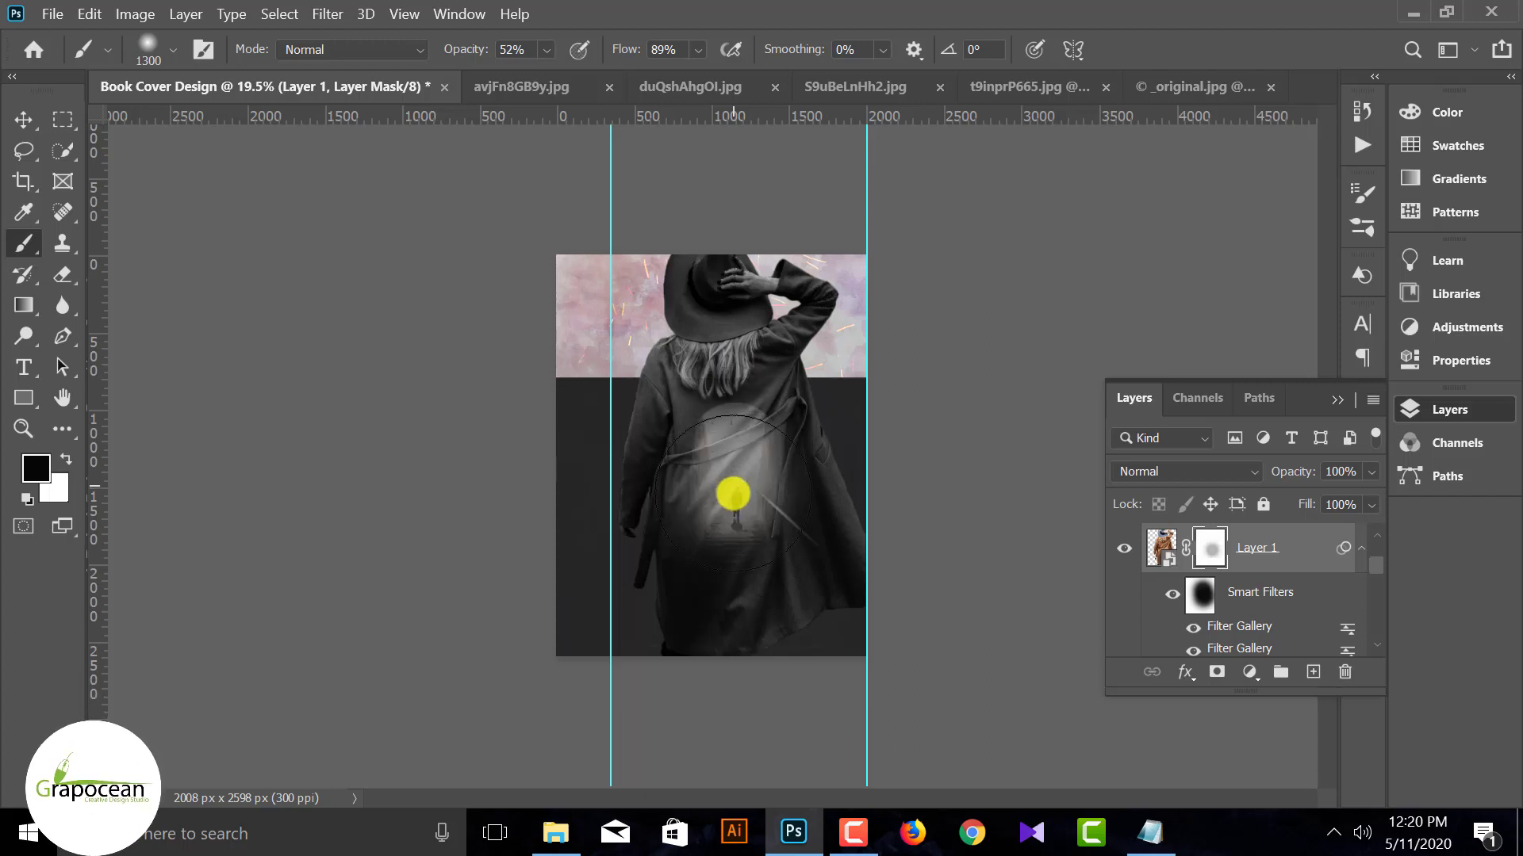
{"action": "left_click", "coordinate": [734, 500]}
{"action": "left_click", "coordinate": [741, 528]}
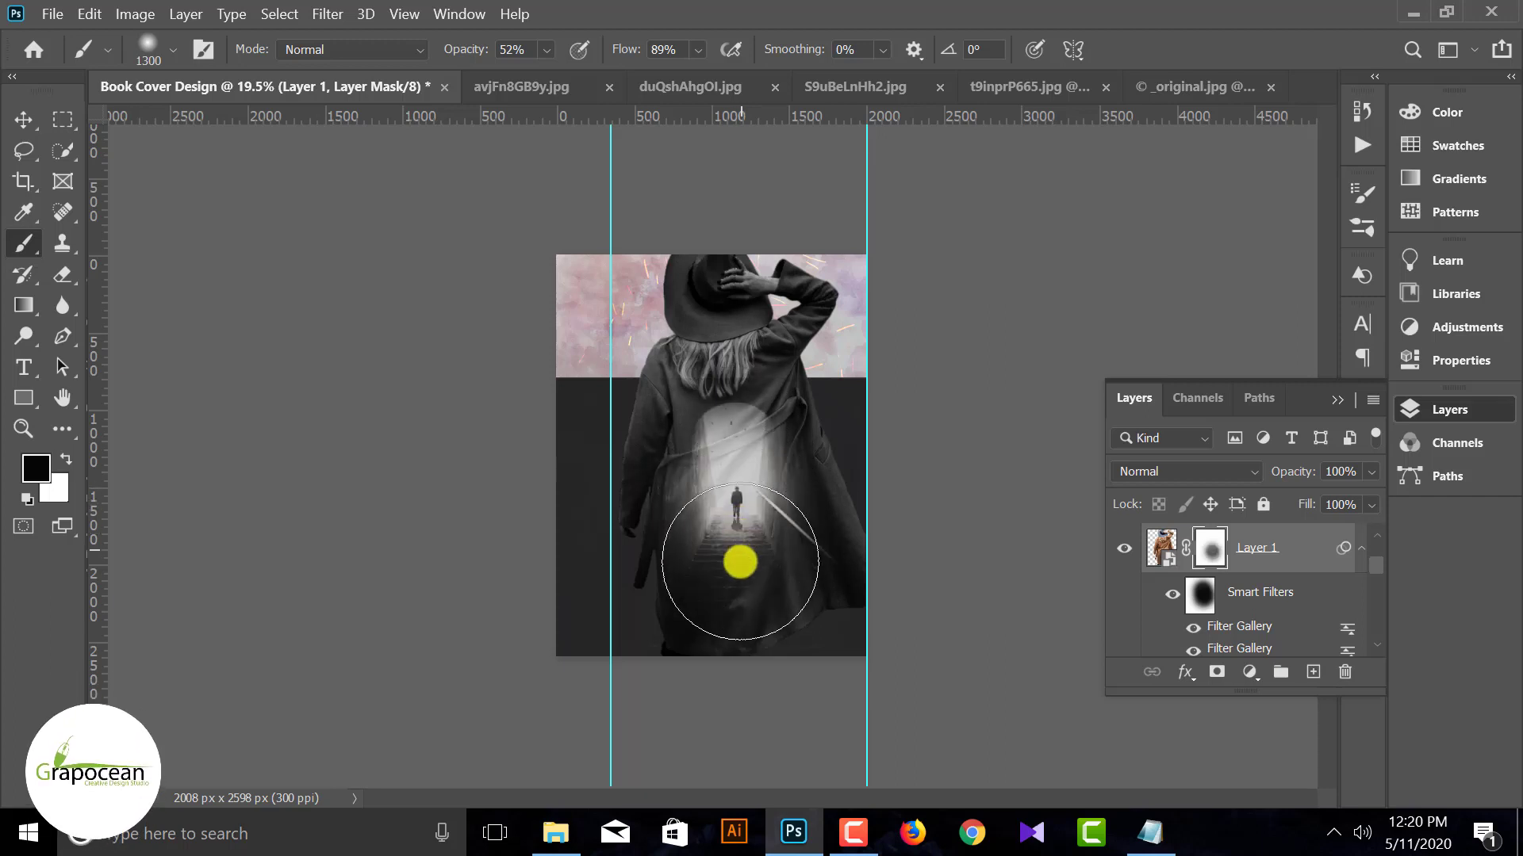
{"action": "left_click", "coordinate": [734, 559]}
Add a layer mask to the staircase layer and brush away its dark areas on both sides of the woman with soft black.
{"action": "scroll", "coordinate": [1251, 596], "scroll_direction": "down", "scroll_amount": 3}
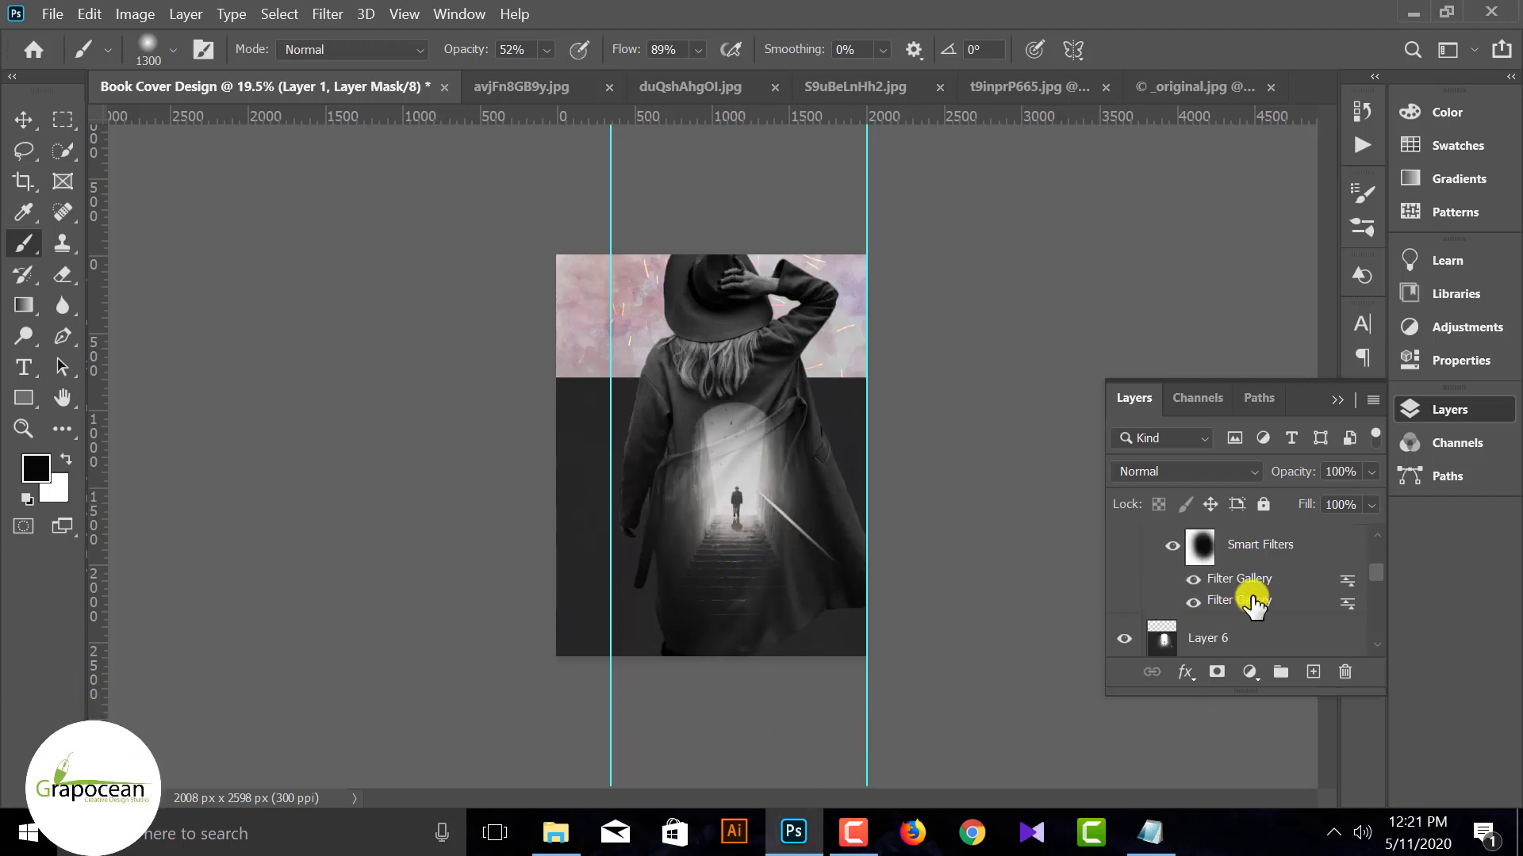
{"action": "left_click", "coordinate": [1212, 557]}
{"action": "left_click", "coordinate": [1218, 677]}
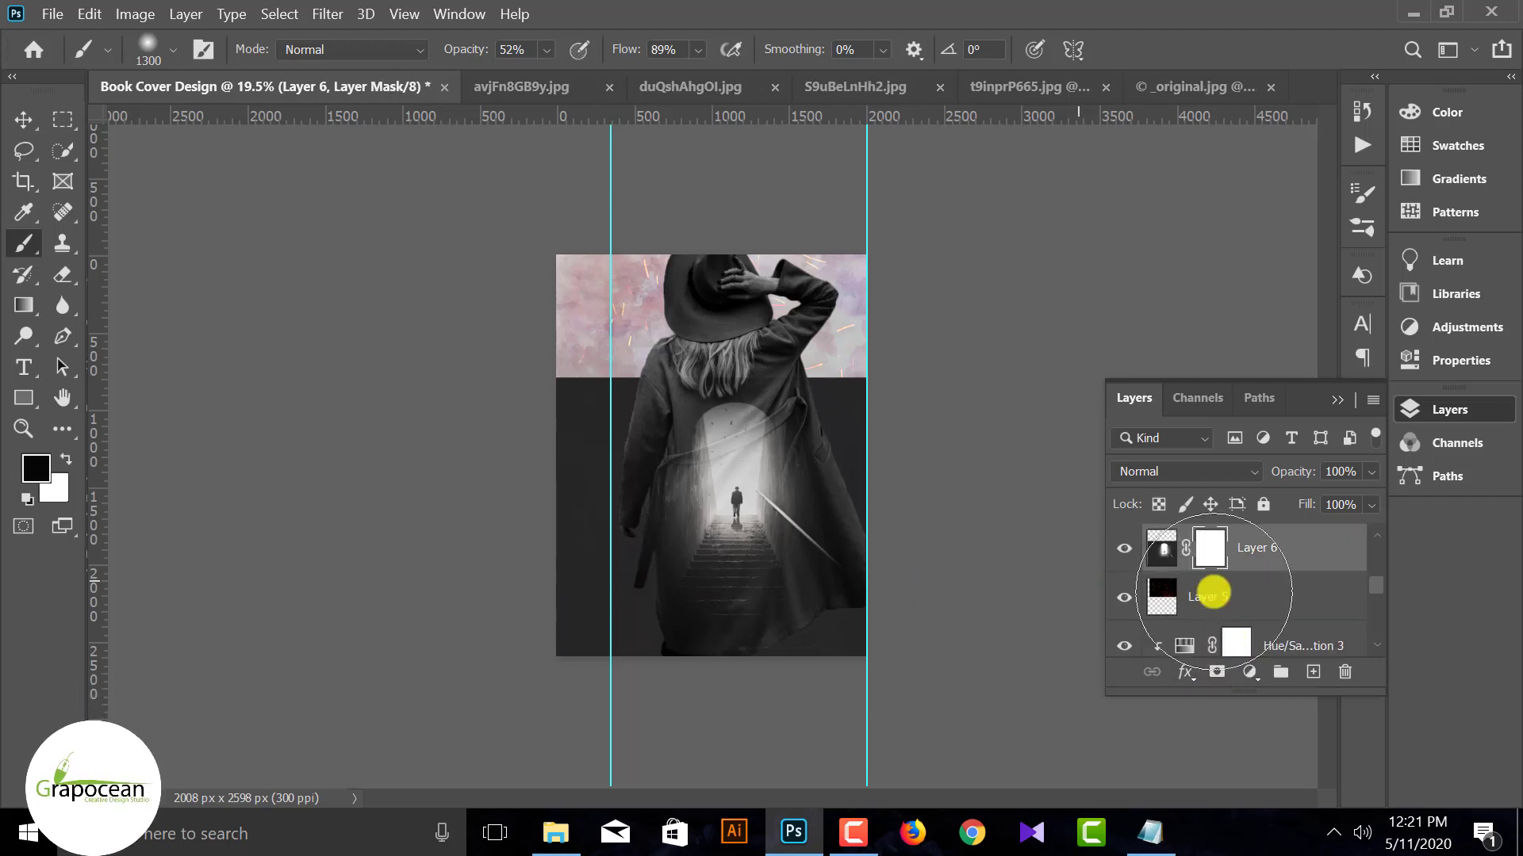
{"action": "mouse_move", "coordinate": [536, 361]}
{"action": "left_mouse_down"}
{"action": "mouse_move", "coordinate": [505, 487]}
{"action": "mouse_move", "coordinate": [502, 663]}
{"action": "left_mouse_up"}
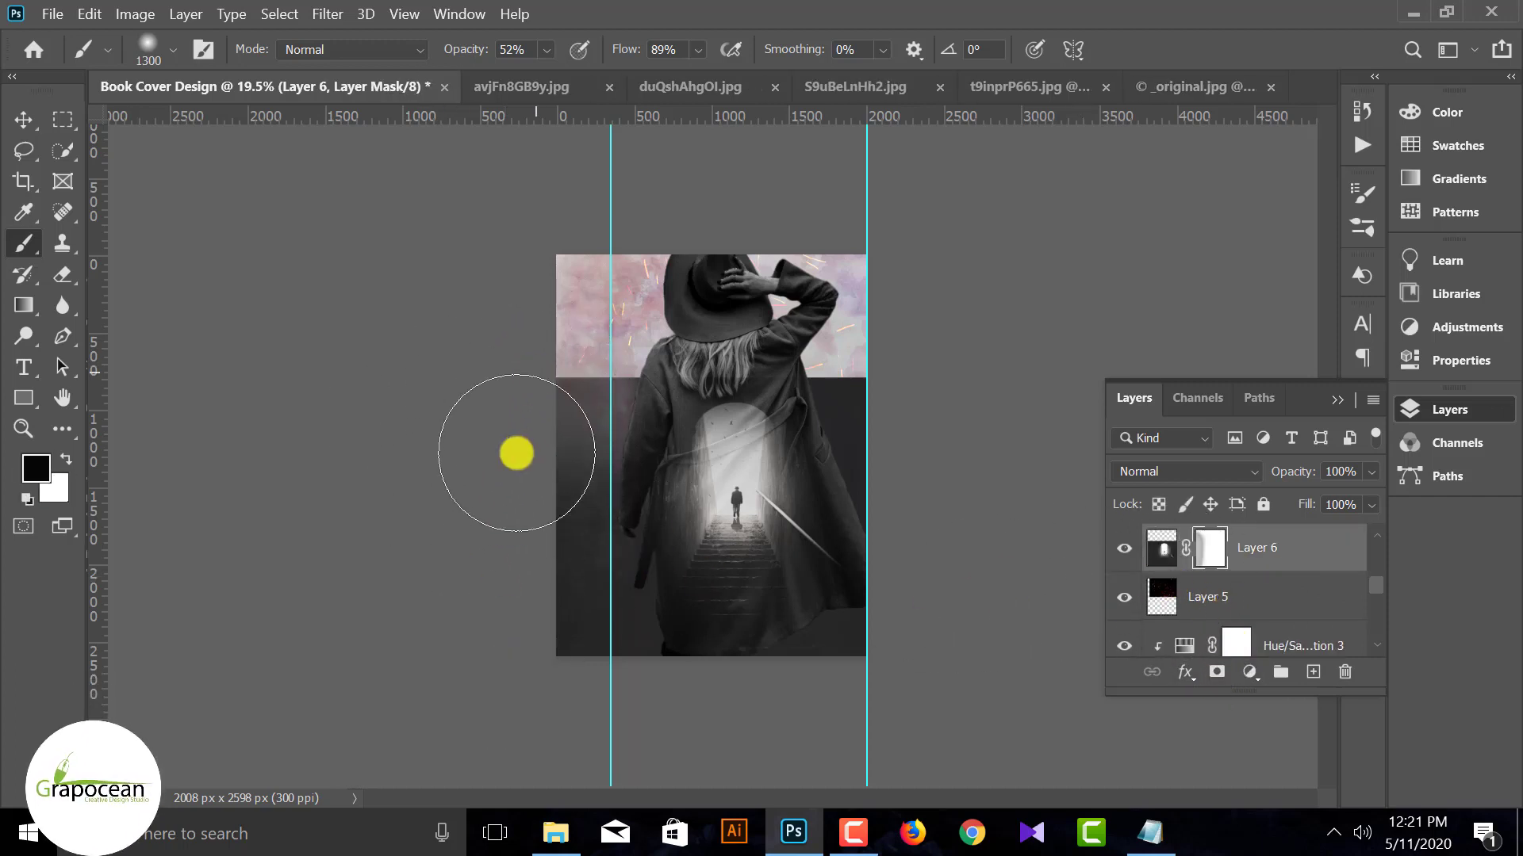
{"action": "mouse_move", "coordinate": [516, 454]}
{"action": "left_mouse_down"}
{"action": "mouse_move", "coordinate": [525, 365]}
{"action": "mouse_move", "coordinate": [556, 302]}
{"action": "mouse_move", "coordinate": [514, 435]}
{"action": "mouse_move", "coordinate": [543, 372]}
{"action": "mouse_move", "coordinate": [514, 521]}
{"action": "left_mouse_up"}
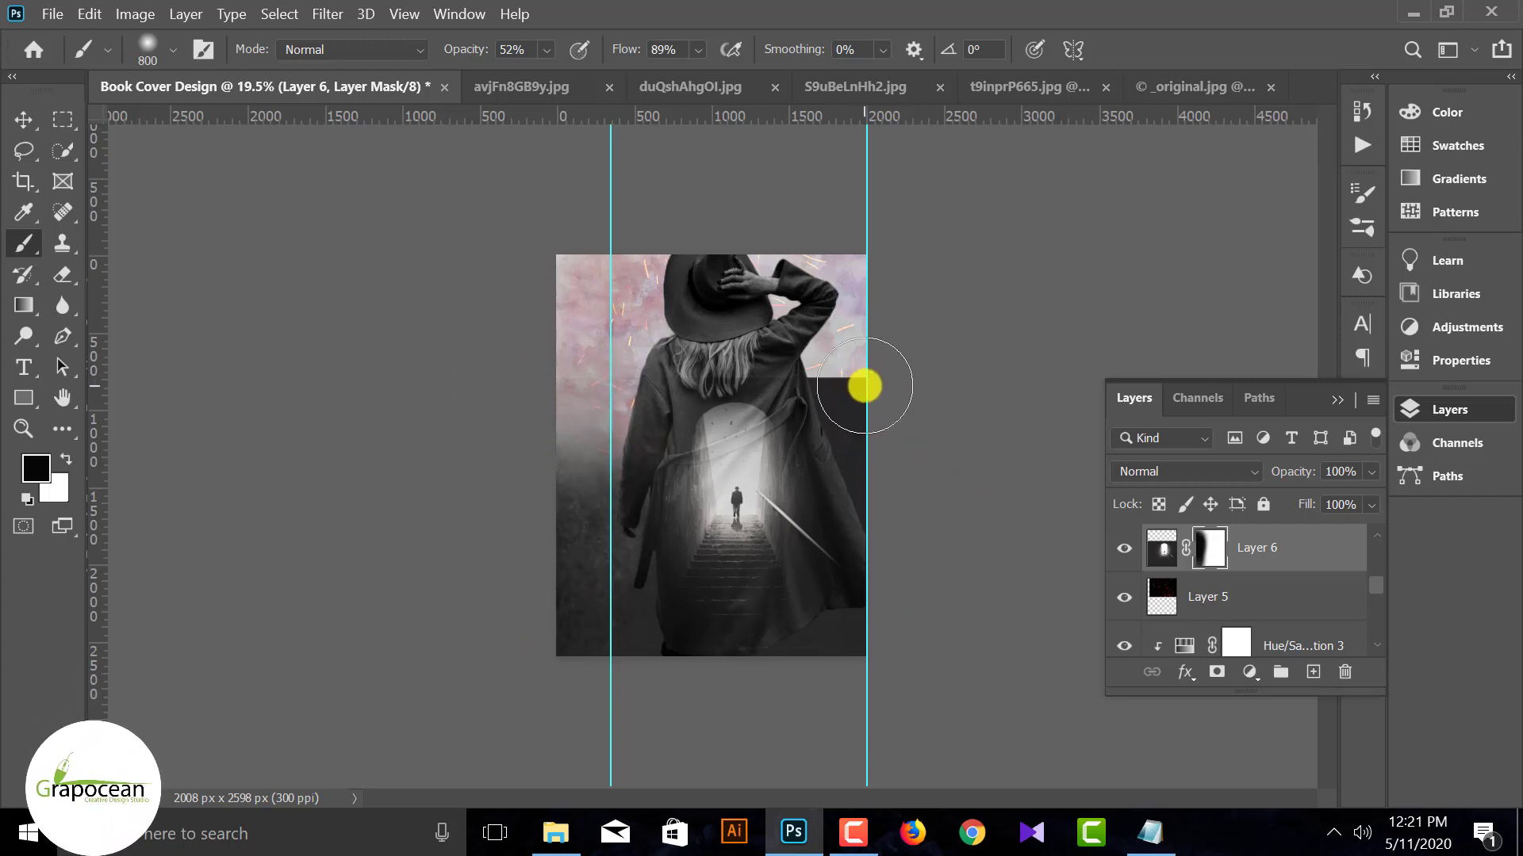
{"action": "mouse_move", "coordinate": [818, 382]}
{"action": "left_mouse_down"}
{"action": "mouse_move", "coordinate": [854, 379]}
{"action": "mouse_move", "coordinate": [851, 342]}
{"action": "mouse_move", "coordinate": [847, 400]}
{"action": "mouse_move", "coordinate": [820, 363]}
{"action": "mouse_move", "coordinate": [720, 359]}
{"action": "mouse_move", "coordinate": [835, 363]}
{"action": "mouse_move", "coordinate": [852, 617]}
{"action": "left_mouse_up"}
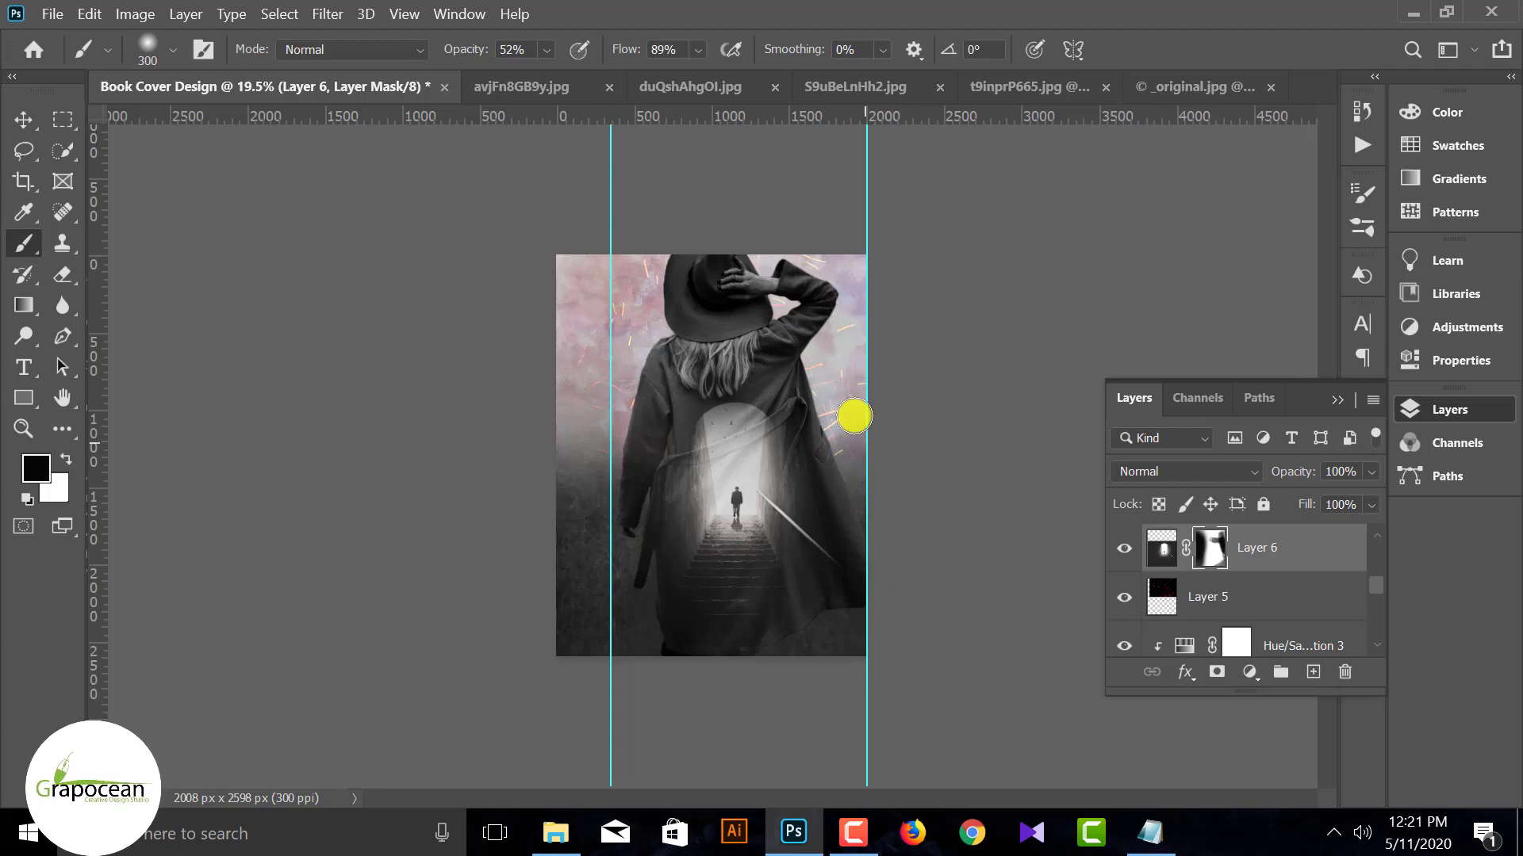
Apply a Gaussian Blur with a 5.8 pixel radius to the staircase layer's image.
{"action": "scroll", "coordinate": [819, 545], "scroll_direction": "up", "scroll_amount": 2}
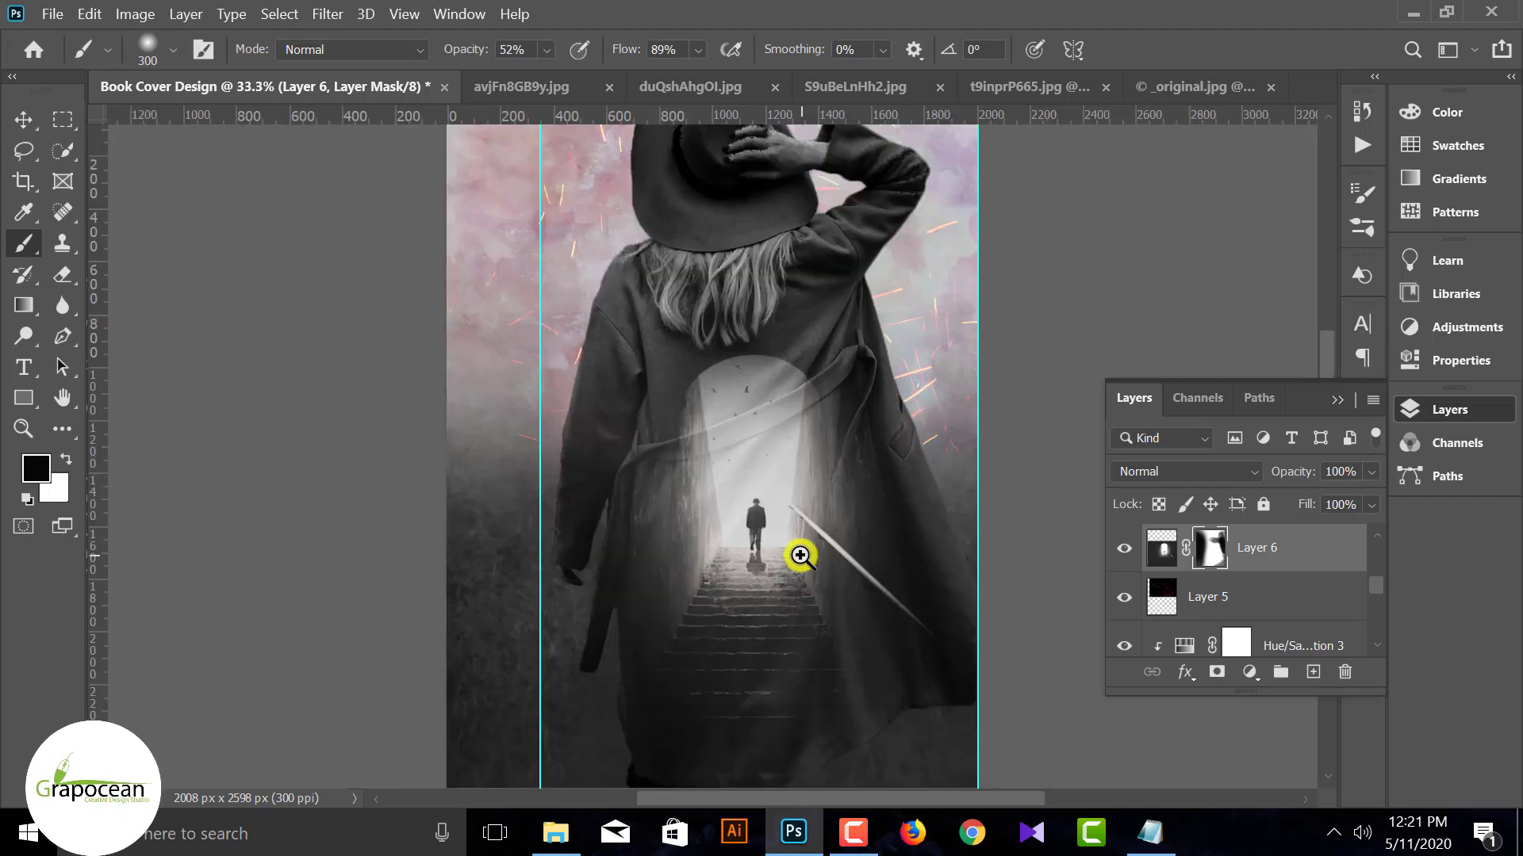
{"action": "scroll", "coordinate": [800, 556], "scroll_direction": "up", "scroll_amount": 3}
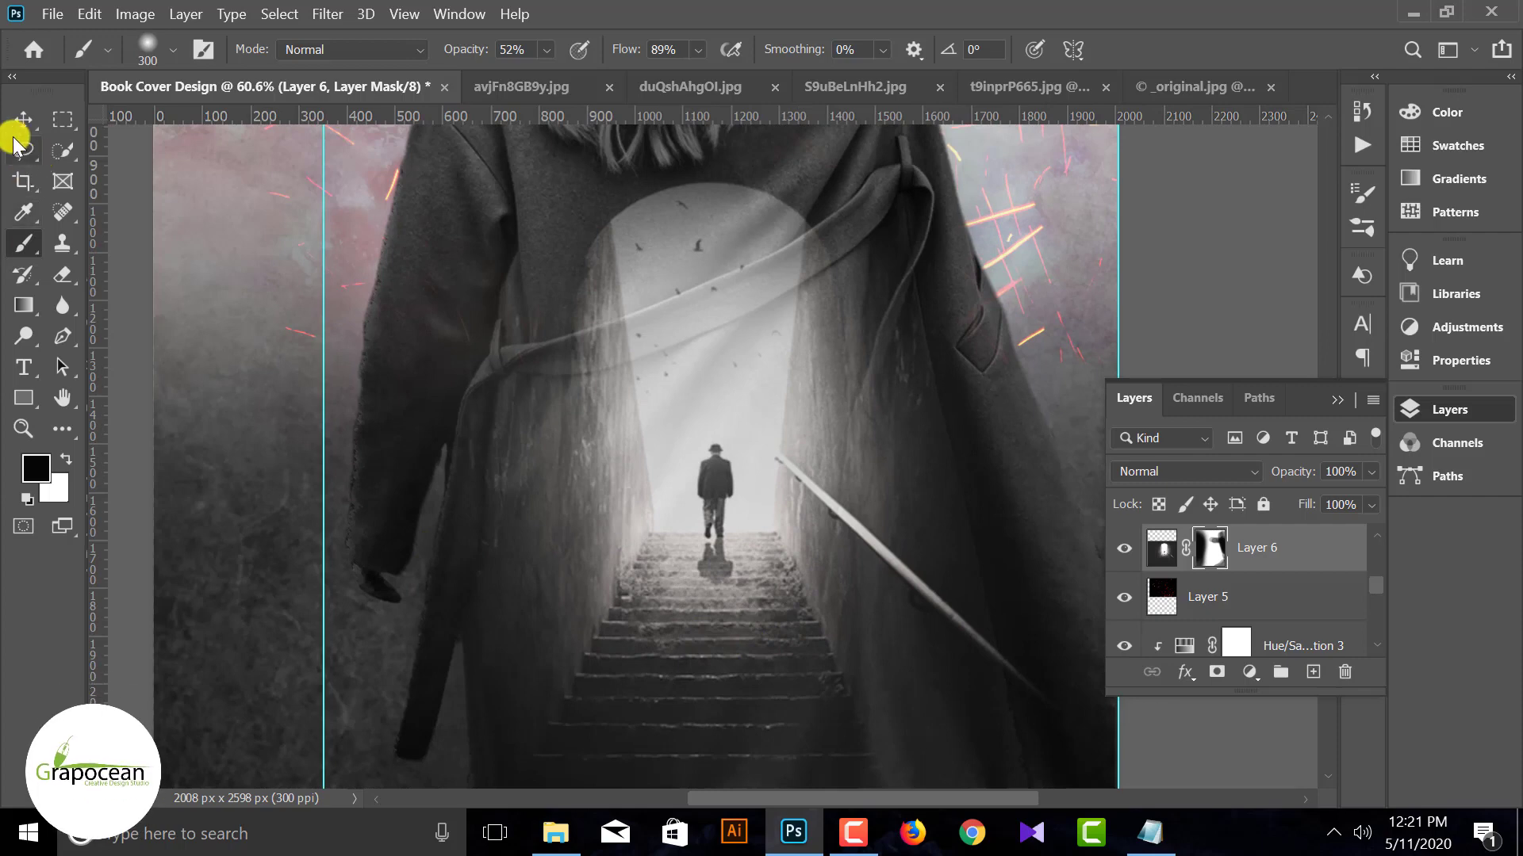
{"action": "left_click", "coordinate": [23, 119]}
{"action": "scroll", "coordinate": [682, 430], "scroll_direction": "down", "scroll_amount": 4}
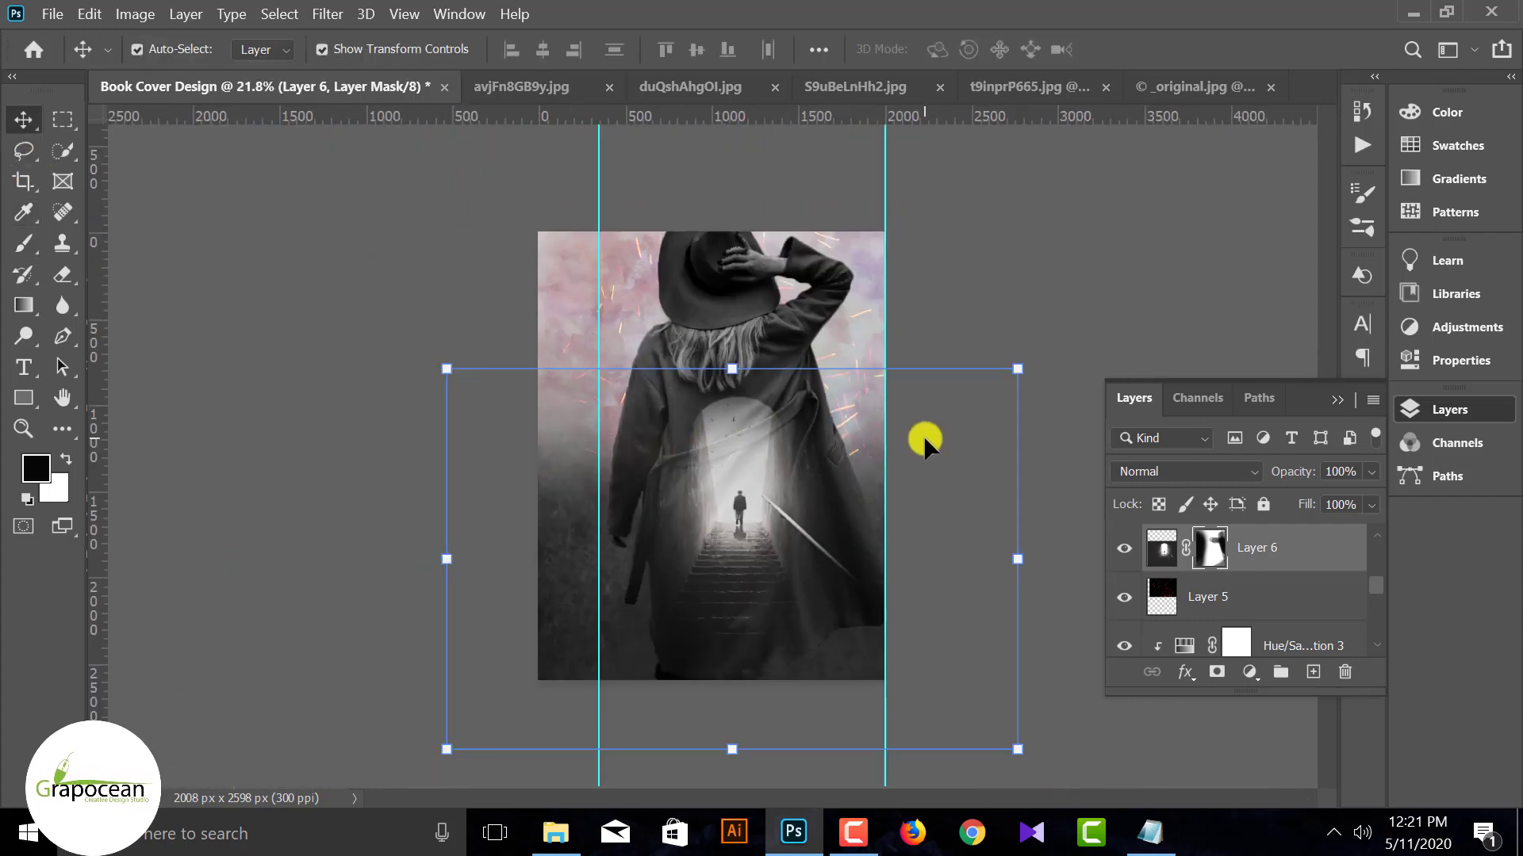
{"action": "left_click", "coordinate": [239, 364]}
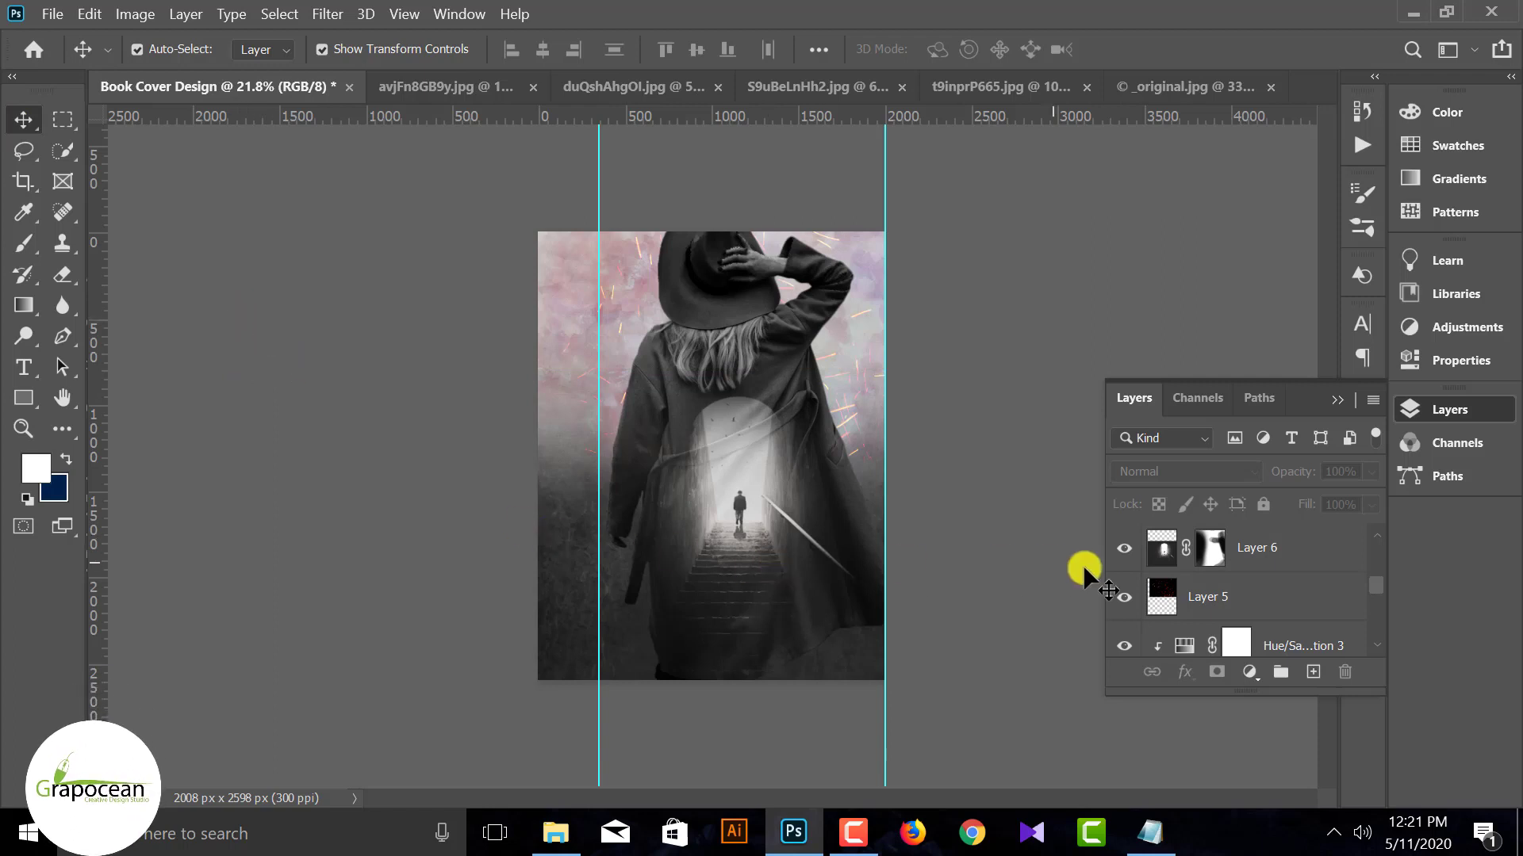
{"action": "left_click", "coordinate": [1161, 549]}
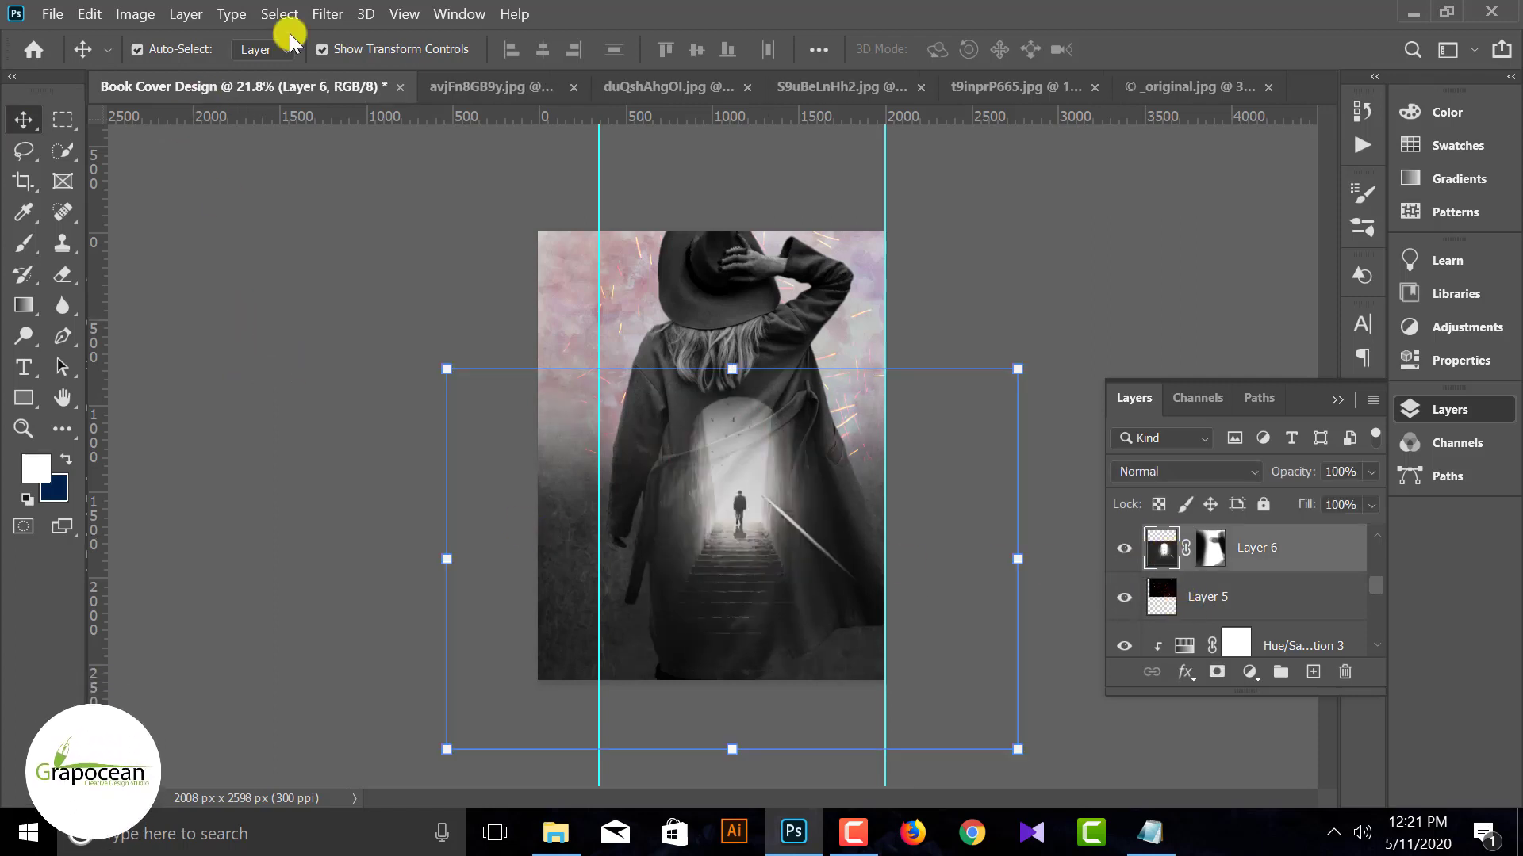
{"action": "left_click", "coordinate": [328, 13]}
{"action": "mouse_move", "coordinate": [590, 269]}
{"action": "left_click", "coordinate": [675, 351]}
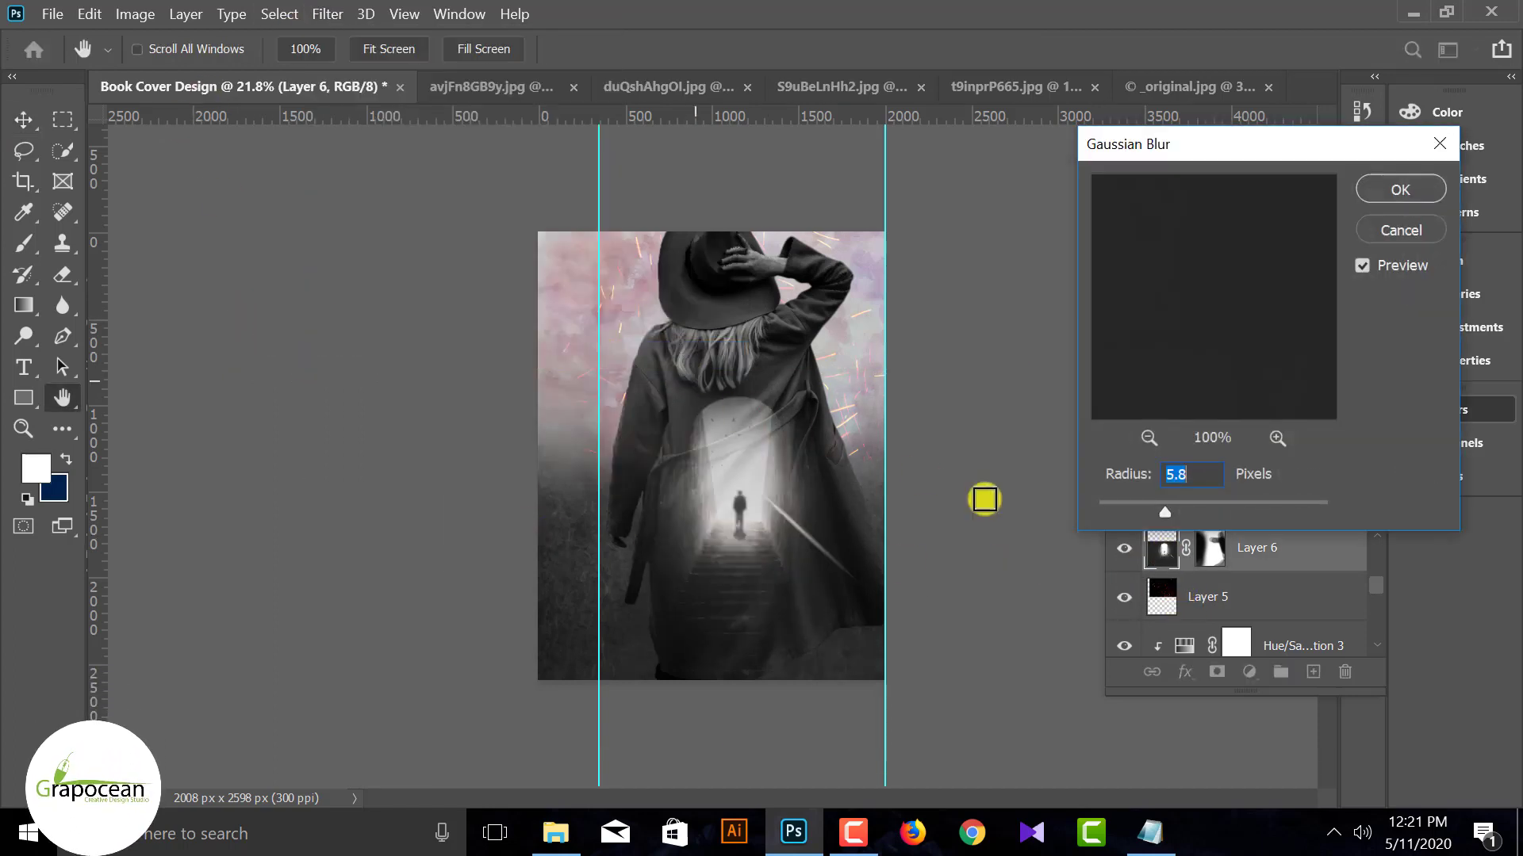
{"action": "left_click", "coordinate": [1400, 193]}
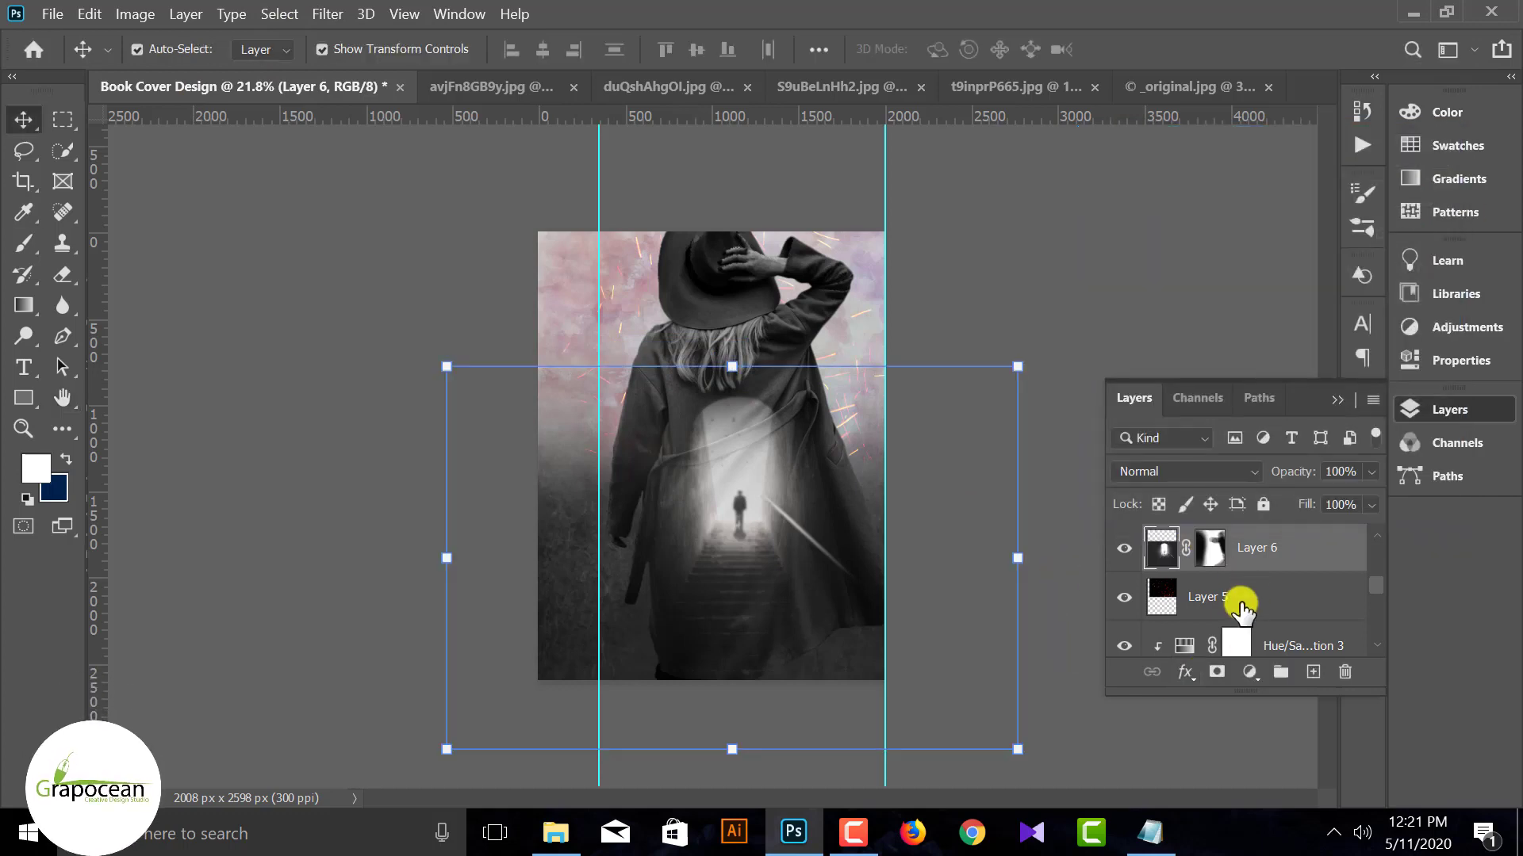
Create a new layer above the staircase layer and paint a soft white glow over the doorway with an 800 px brush.
{"action": "left_click", "coordinate": [1312, 672]}
{"action": "left_click", "coordinate": [24, 243]}
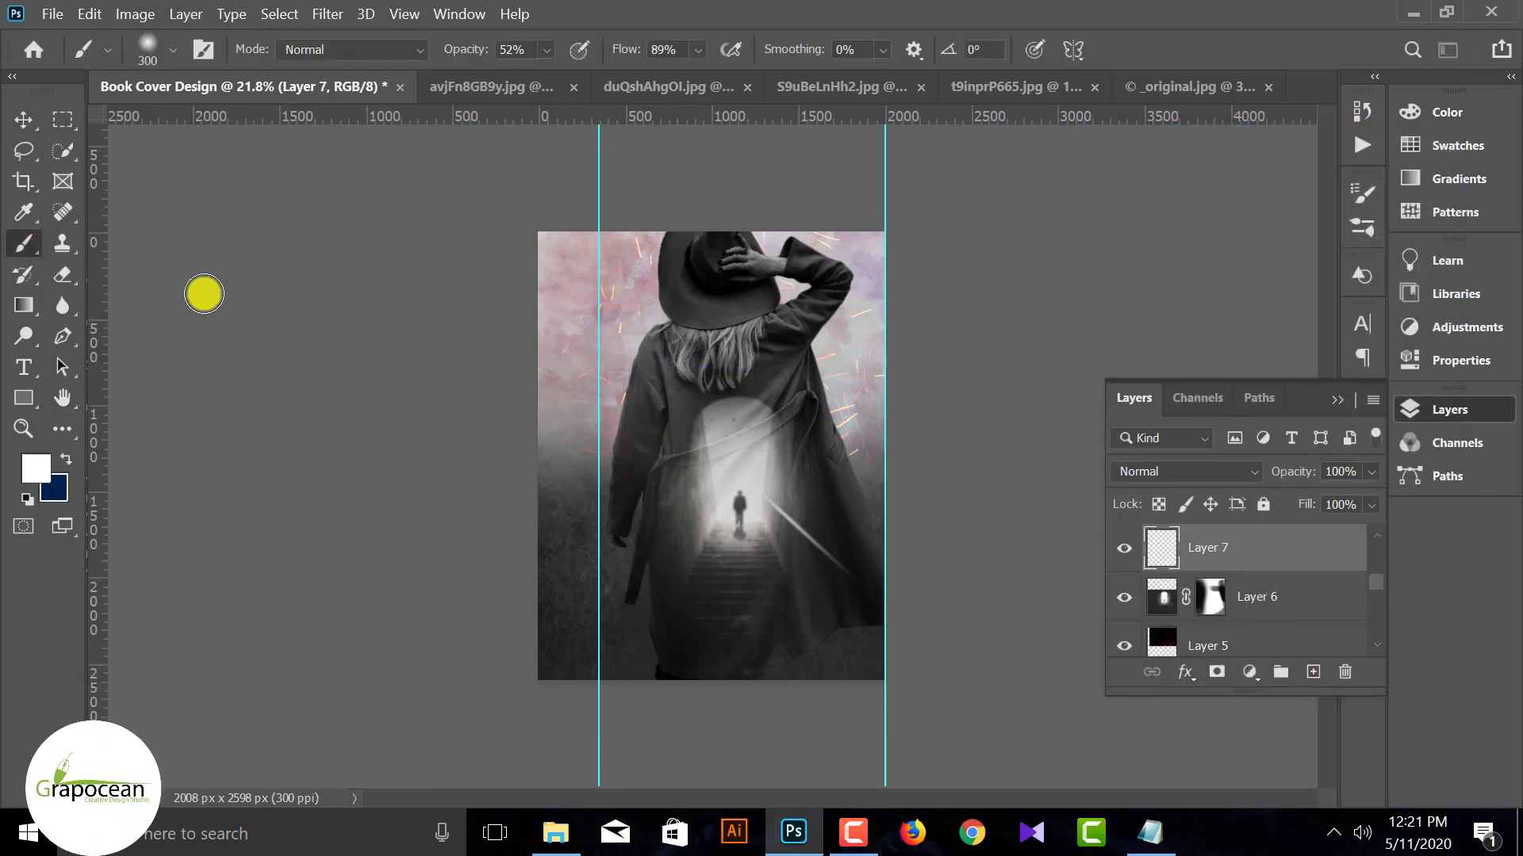
{"action": "key", "text": "bracketright"}
{"action": "key", "text": "bracketright"}
{"action": "key", "text": "bracketright"}
{"action": "key", "text": "bracketright"}
{"action": "key", "text": "bracketright"}
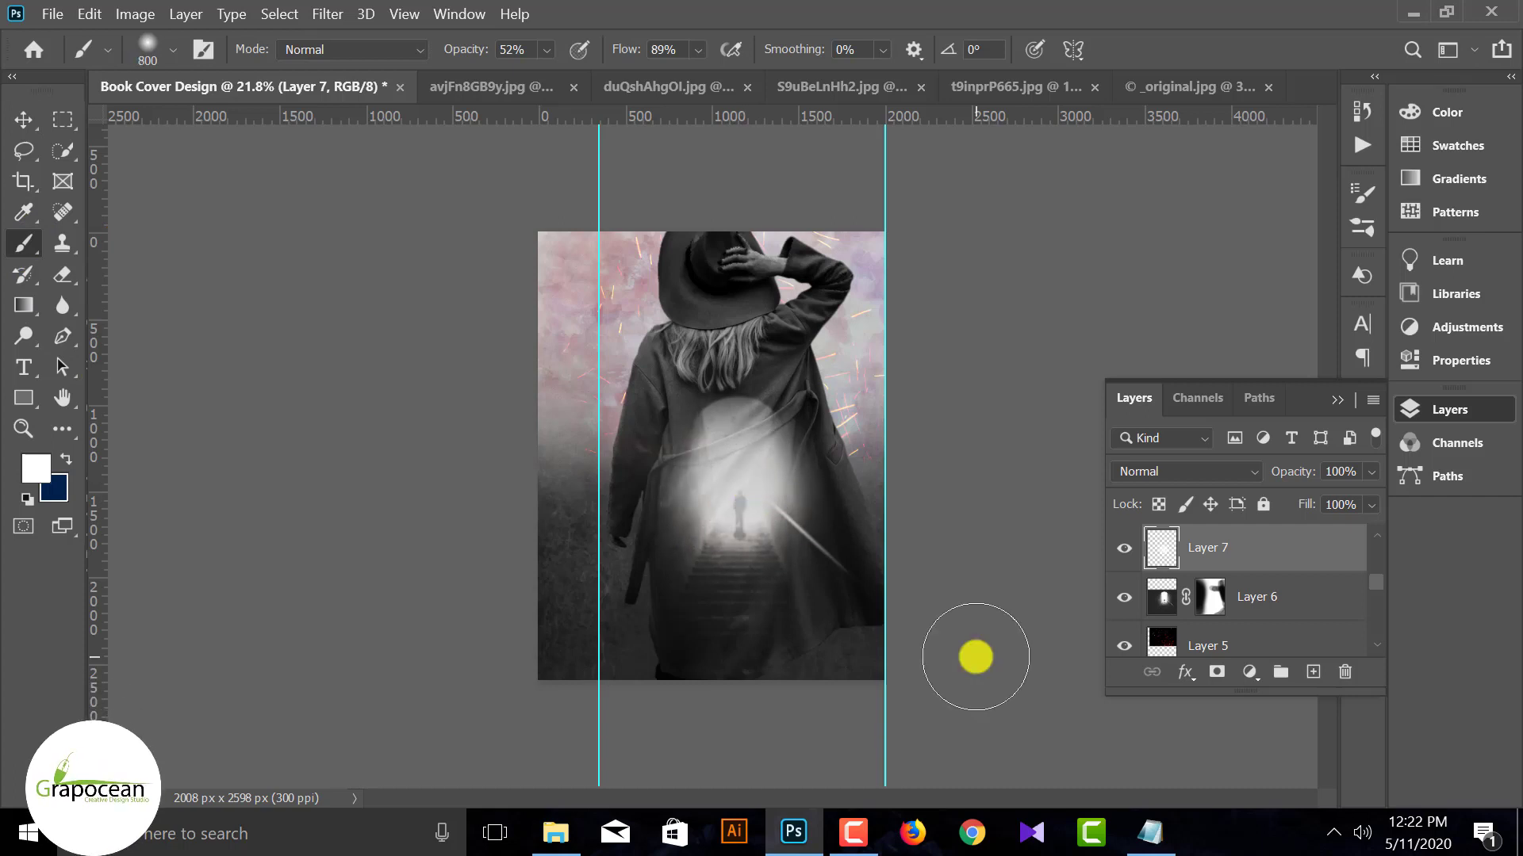
{"action": "scroll", "coordinate": [954, 640], "scroll_direction": "down", "scroll_amount": 1}
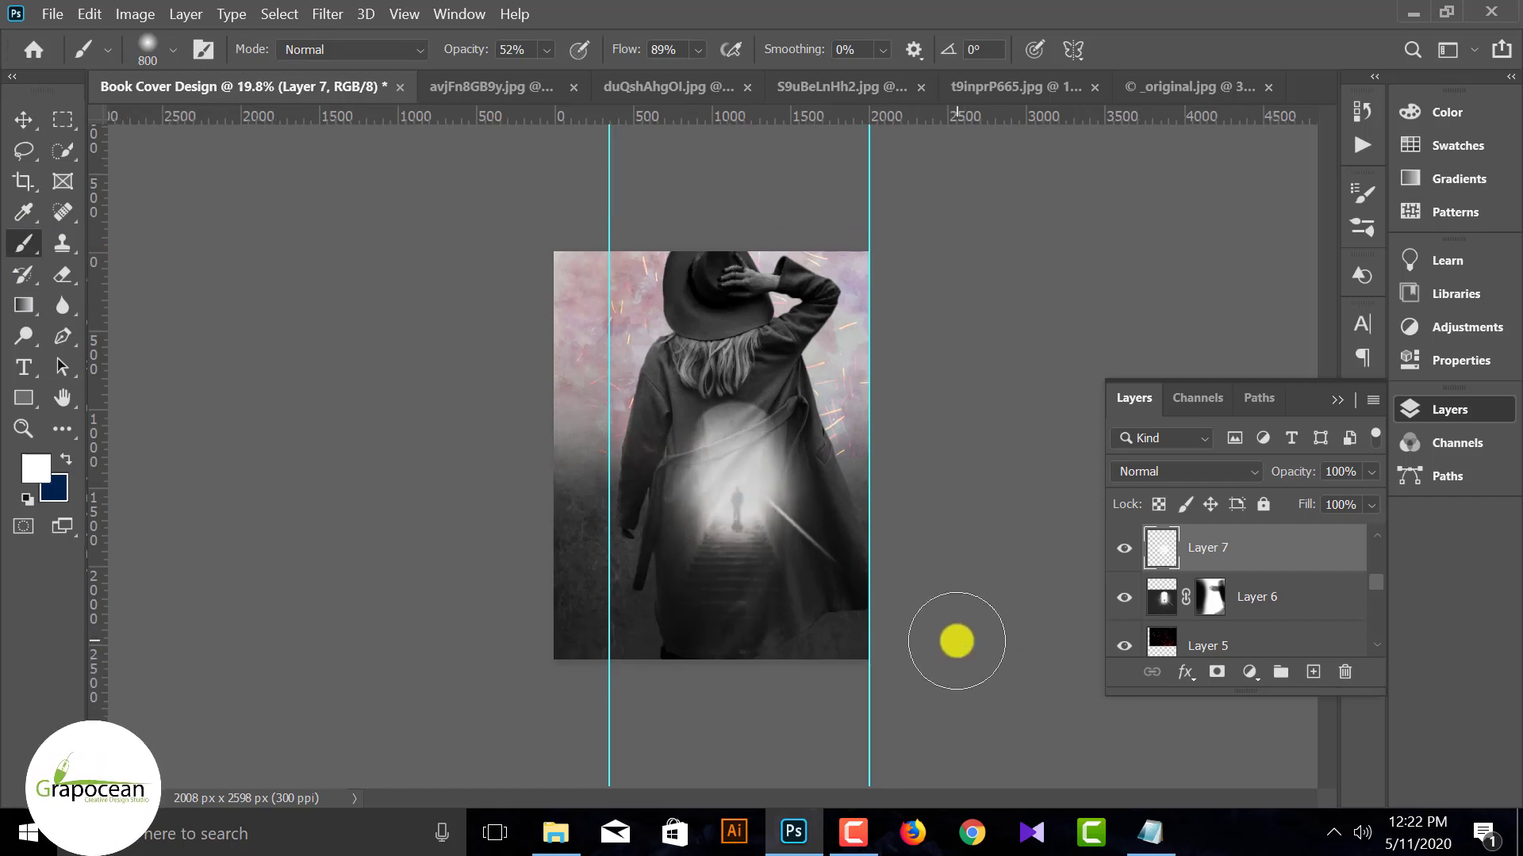
{"action": "left_click", "coordinate": [23, 120]}
{"action": "left_click", "coordinate": [716, 379]}
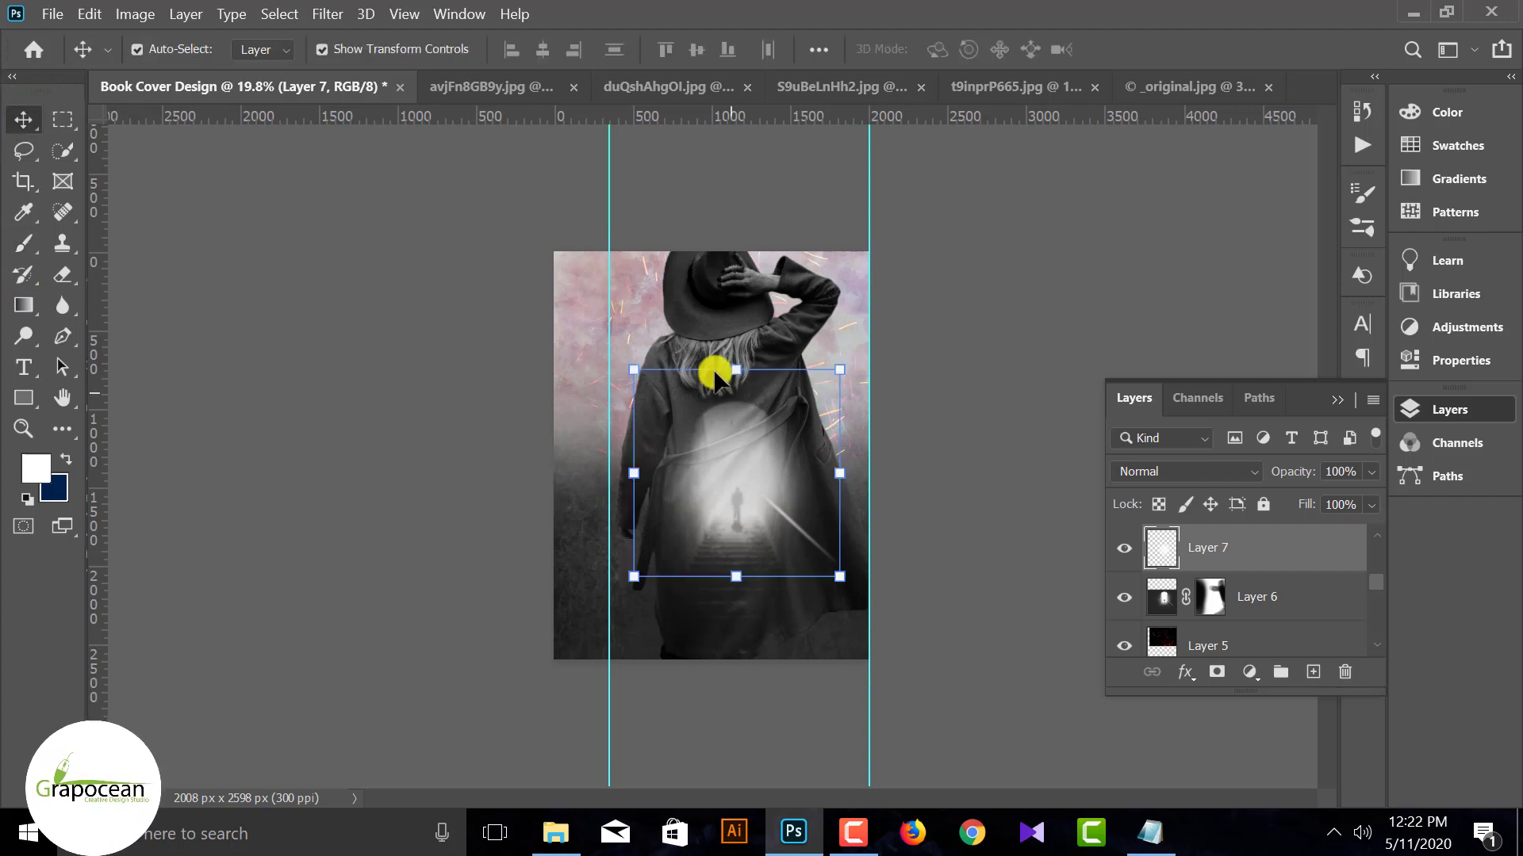
Select the pastel texture layer and compare its appearance with and without the clipped Hue/Saturation adjustment.
{"action": "key", "text": "ctrl+z"}
{"action": "left_click", "coordinate": [582, 316]}
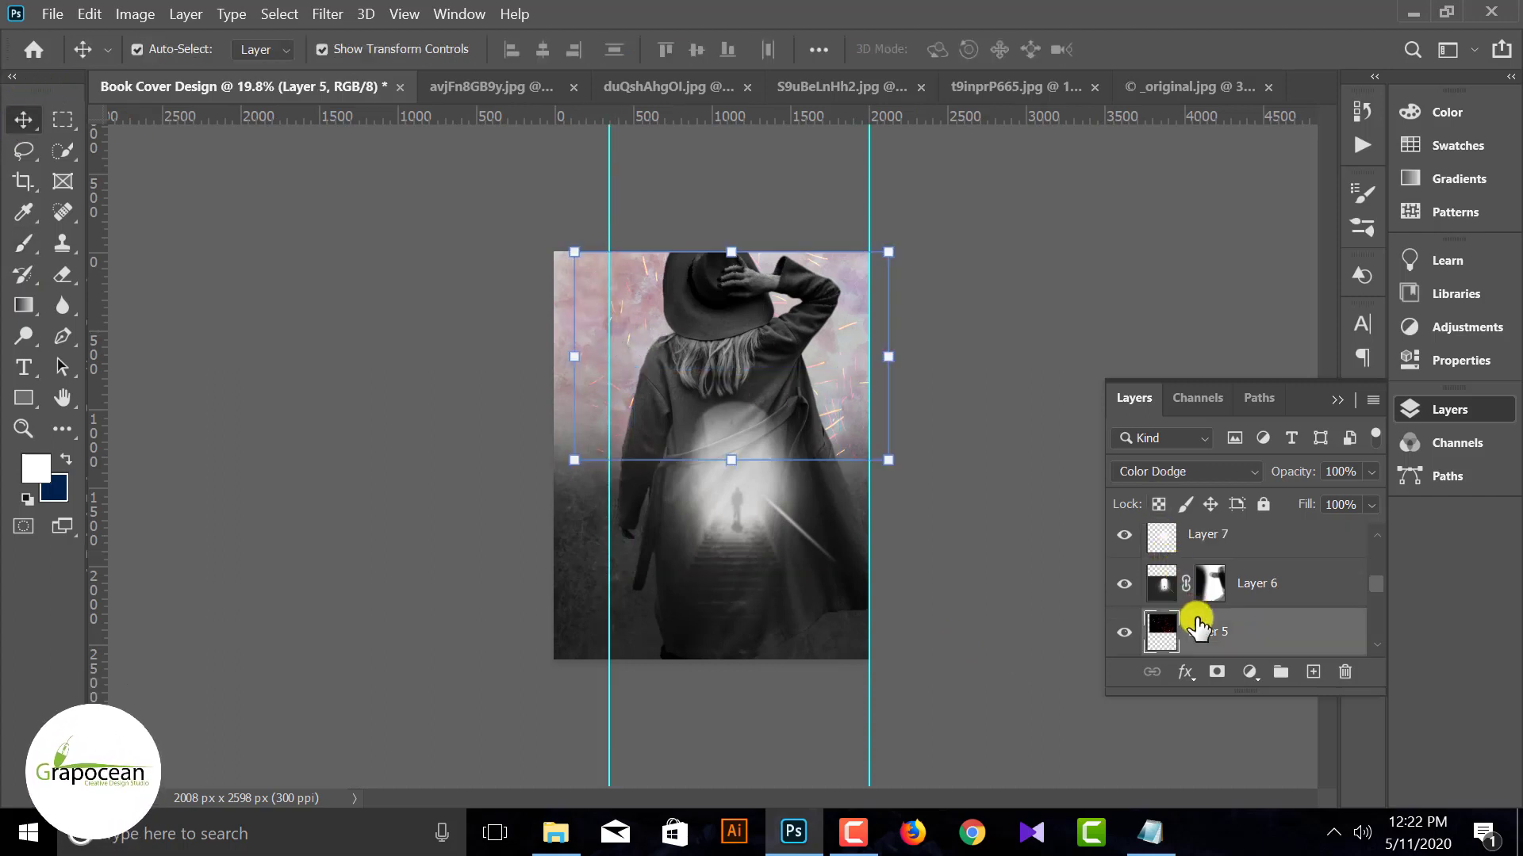
{"action": "scroll", "coordinate": [1198, 622], "scroll_direction": "down", "scroll_amount": 3}
{"action": "left_click", "coordinate": [1169, 588]}
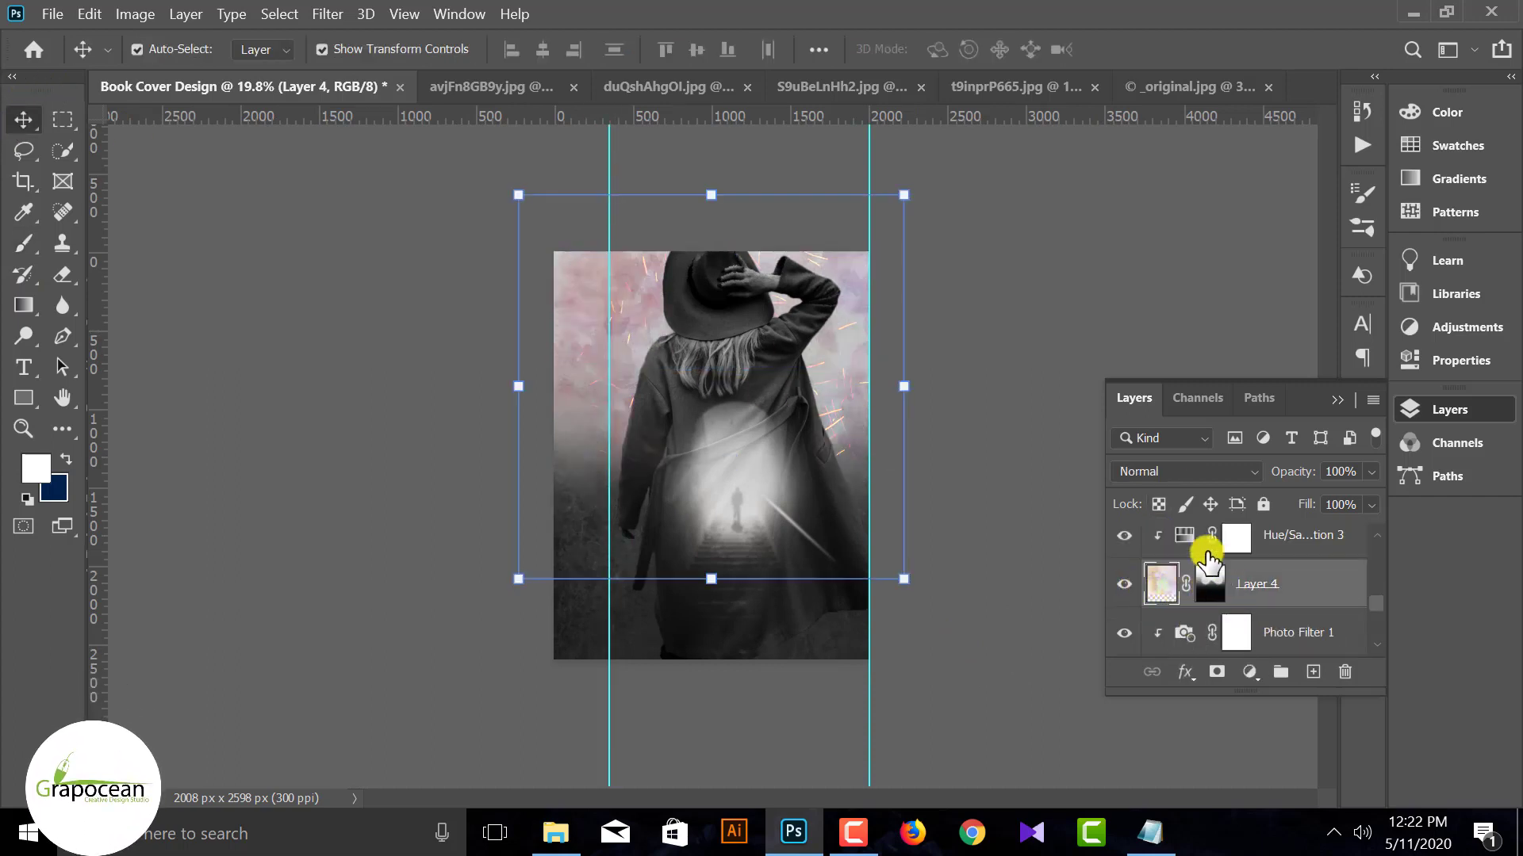
{"action": "left_click", "coordinate": [1124, 536]}
{"action": "left_click", "coordinate": [1124, 536]}
{"action": "left_click", "coordinate": [1123, 536]}
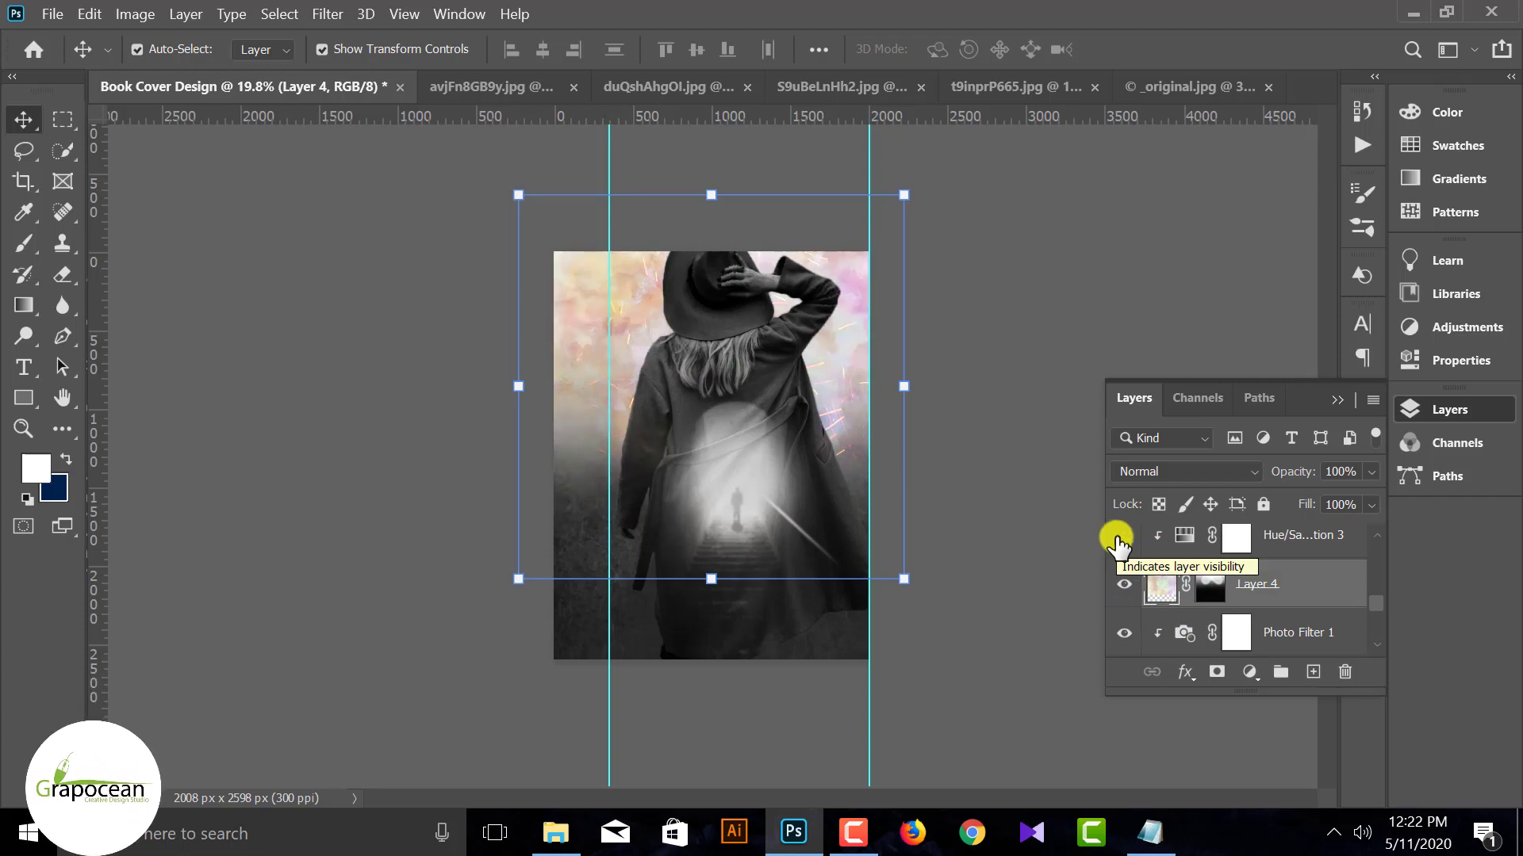
{"action": "left_click", "coordinate": [1117, 537]}
{"action": "left_click", "coordinate": [1127, 539]}
{"action": "left_click", "coordinate": [1127, 539]}
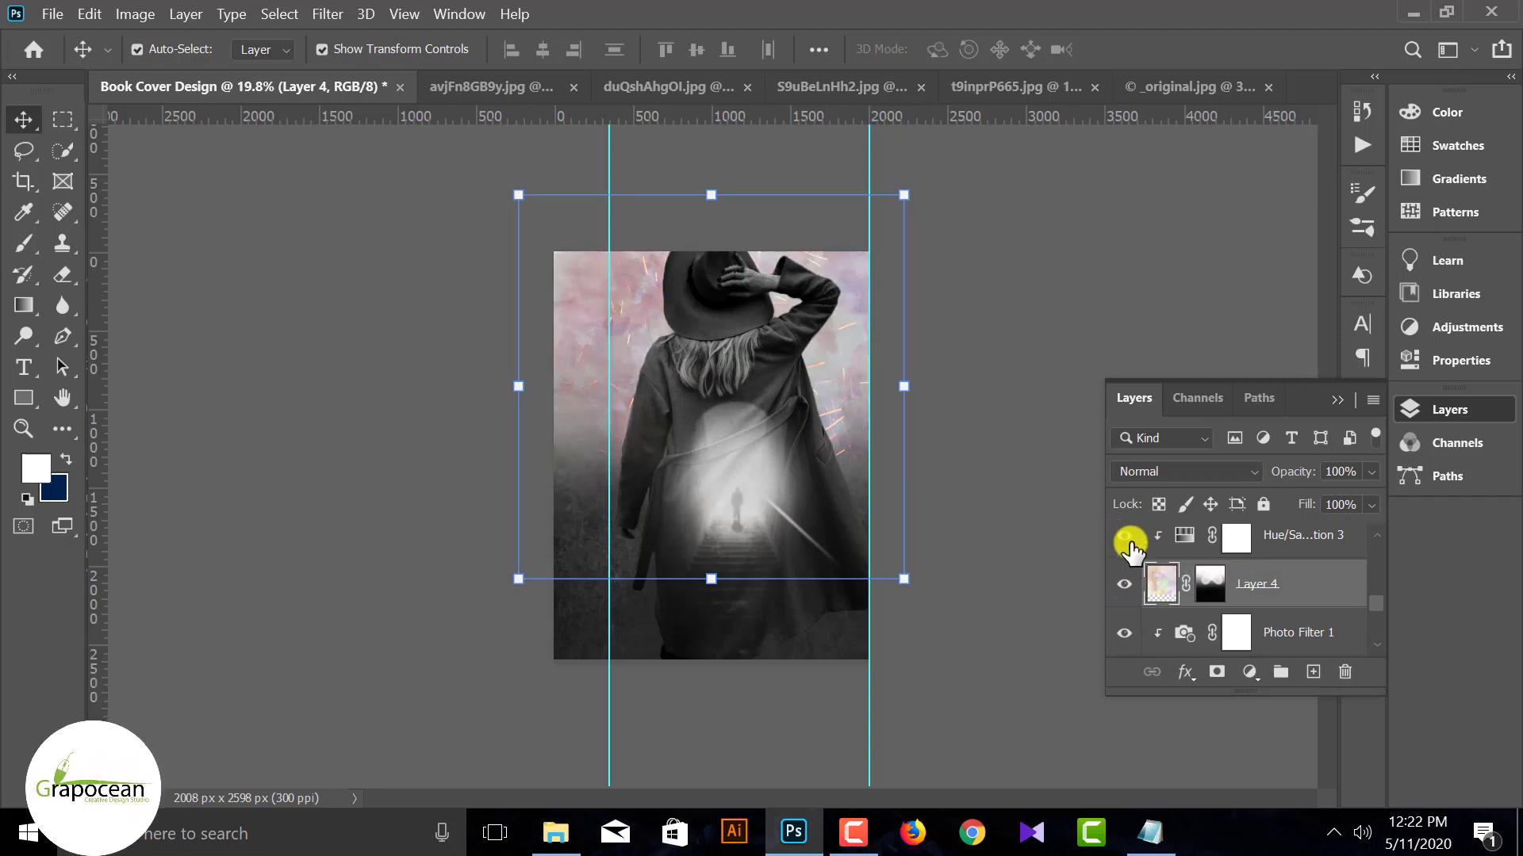
Open the Camera Raw filter on the pastel texture layer, set Contrast to -100 and adjust the exposure slightly.
{"action": "left_click", "coordinate": [327, 14]}
{"action": "left_click", "coordinate": [484, 155]}
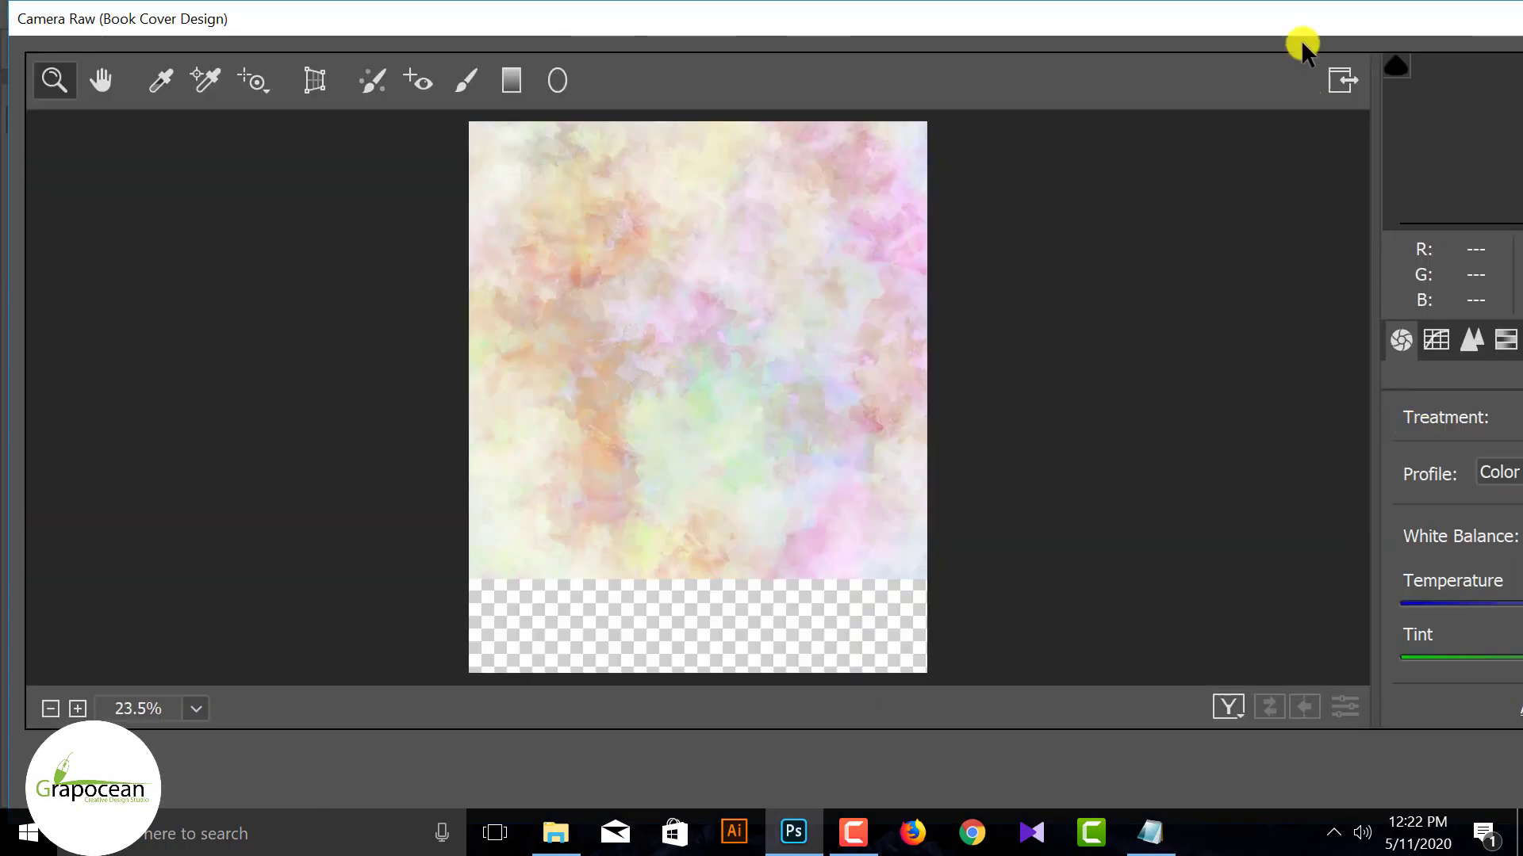
{"action": "scroll", "coordinate": [1301, 629], "scroll_direction": "down", "scroll_amount": 4}
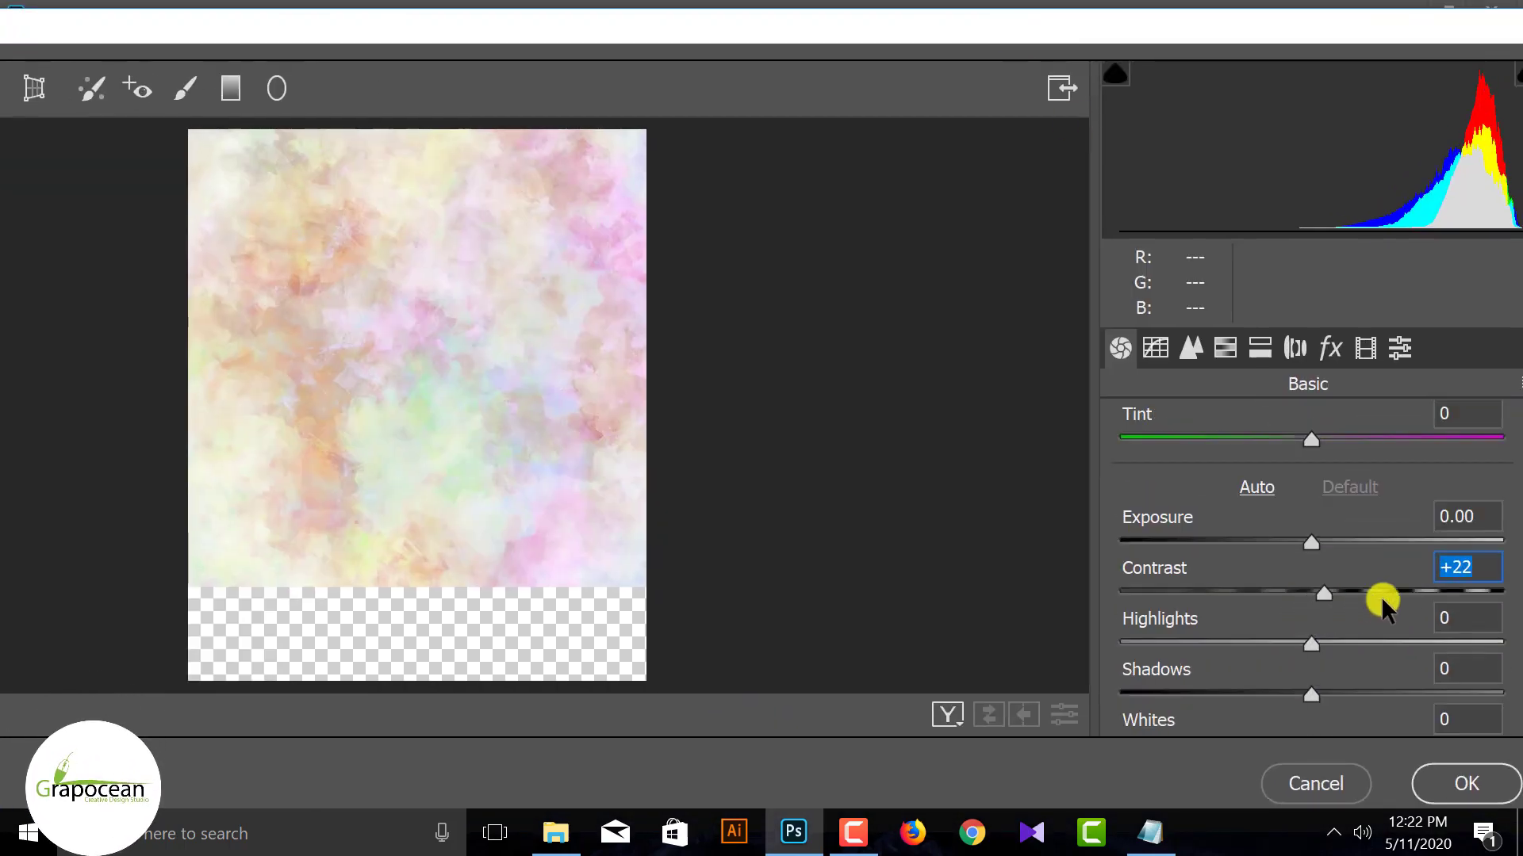
{"action": "left_click_drag", "start_coordinate": [1382, 603], "coordinate": [1050, 605]}
{"action": "mouse_move", "coordinate": [1311, 543]}
{"action": "left_mouse_down"}
{"action": "mouse_move", "coordinate": [1425, 546]}
{"action": "mouse_move", "coordinate": [1207, 544]}
{"action": "mouse_move", "coordinate": [1300, 547]}
{"action": "left_mouse_up"}
{"action": "scroll", "coordinate": [1377, 646], "scroll_direction": "down", "scroll_amount": 2}
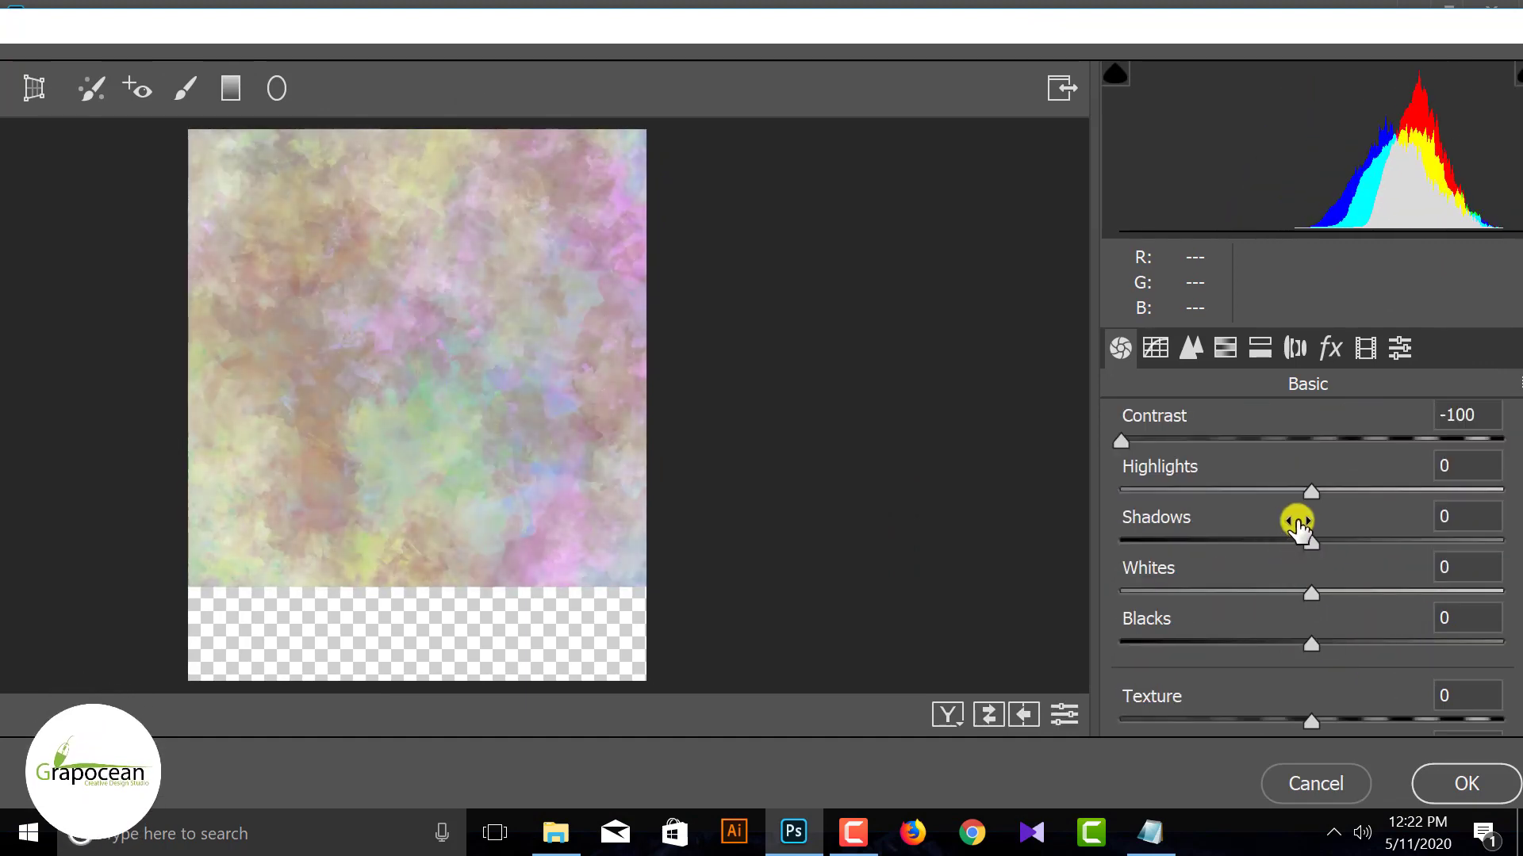
Raise the texture's highlights and set Shadows to -63, Whites to +8, Blacks to -56 and Texture to +98.
{"action": "left_click_drag", "start_coordinate": [1207, 495], "coordinate": [1418, 498]}
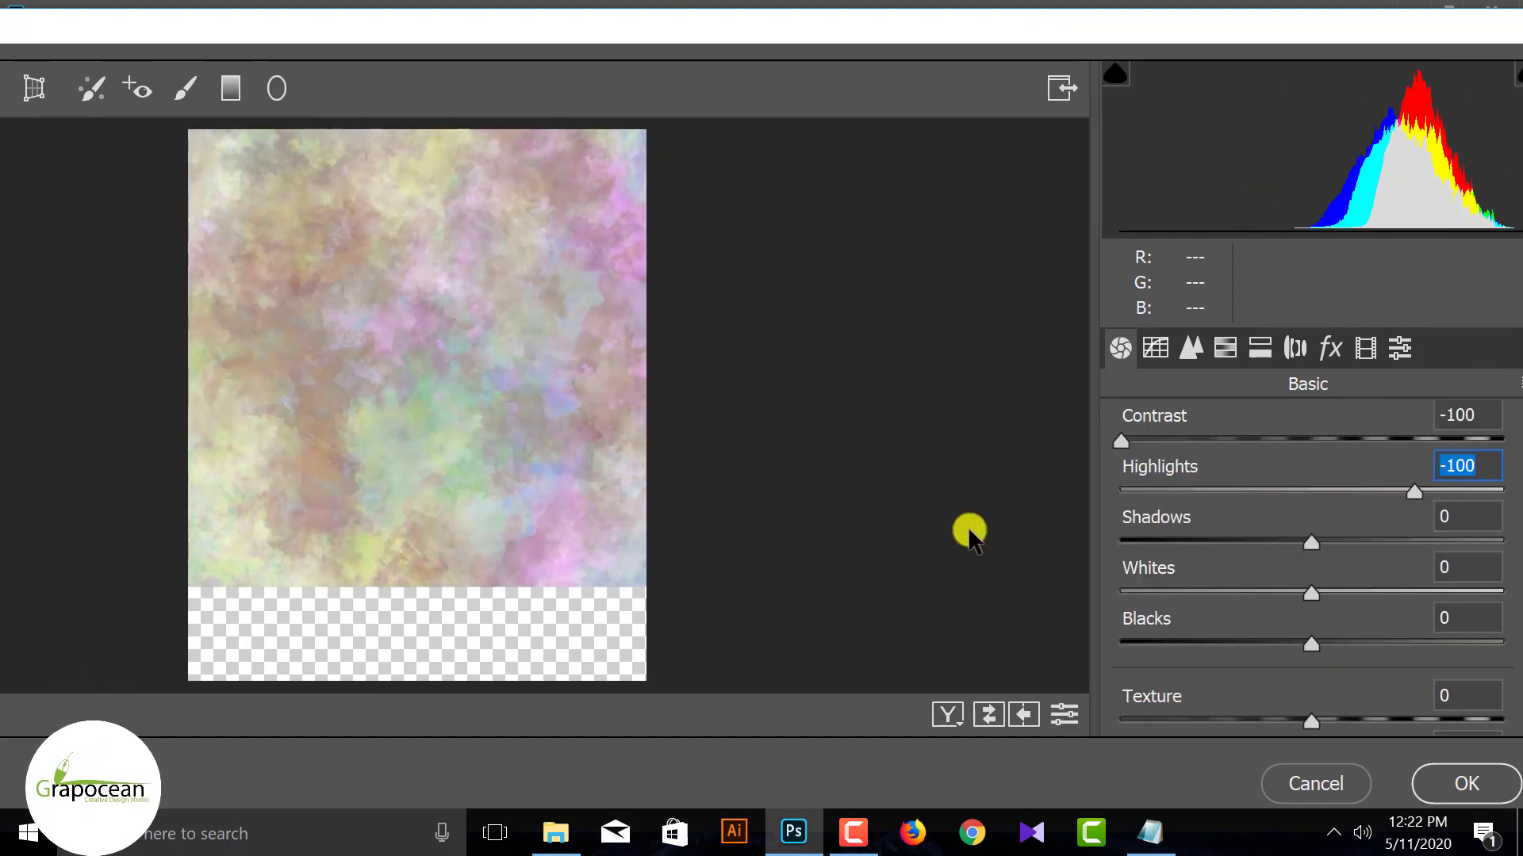
{"action": "left_click_drag", "start_coordinate": [969, 532], "coordinate": [1378, 530]}
{"action": "scroll", "coordinate": [1294, 559], "scroll_direction": "down", "scroll_amount": 1}
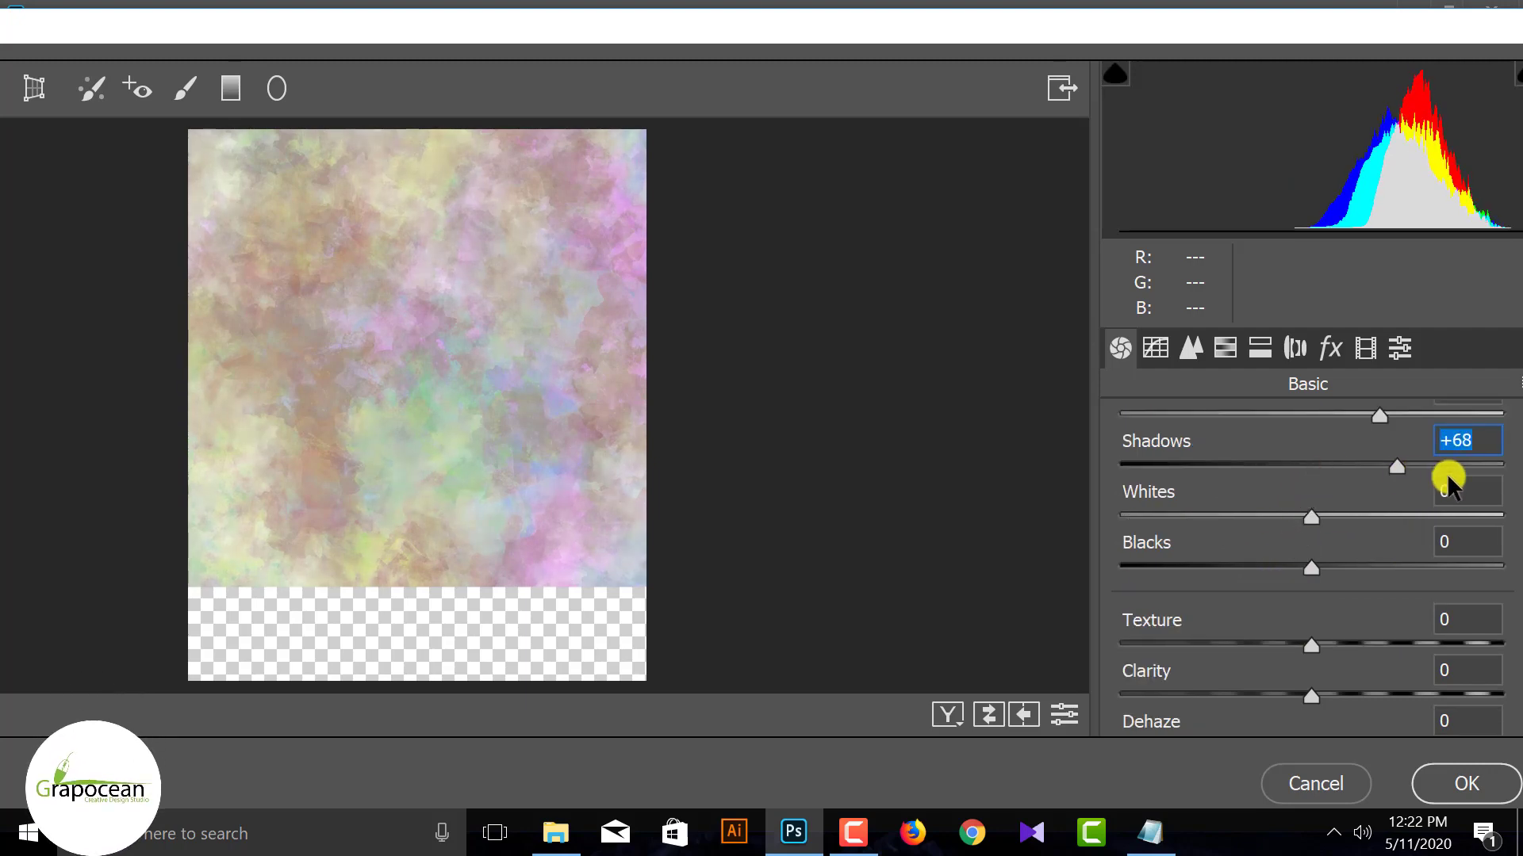
{"action": "left_click_drag", "start_coordinate": [1311, 517], "coordinate": [1278, 563]}
{"action": "left_click_drag", "start_coordinate": [1349, 520], "coordinate": [1325, 516]}
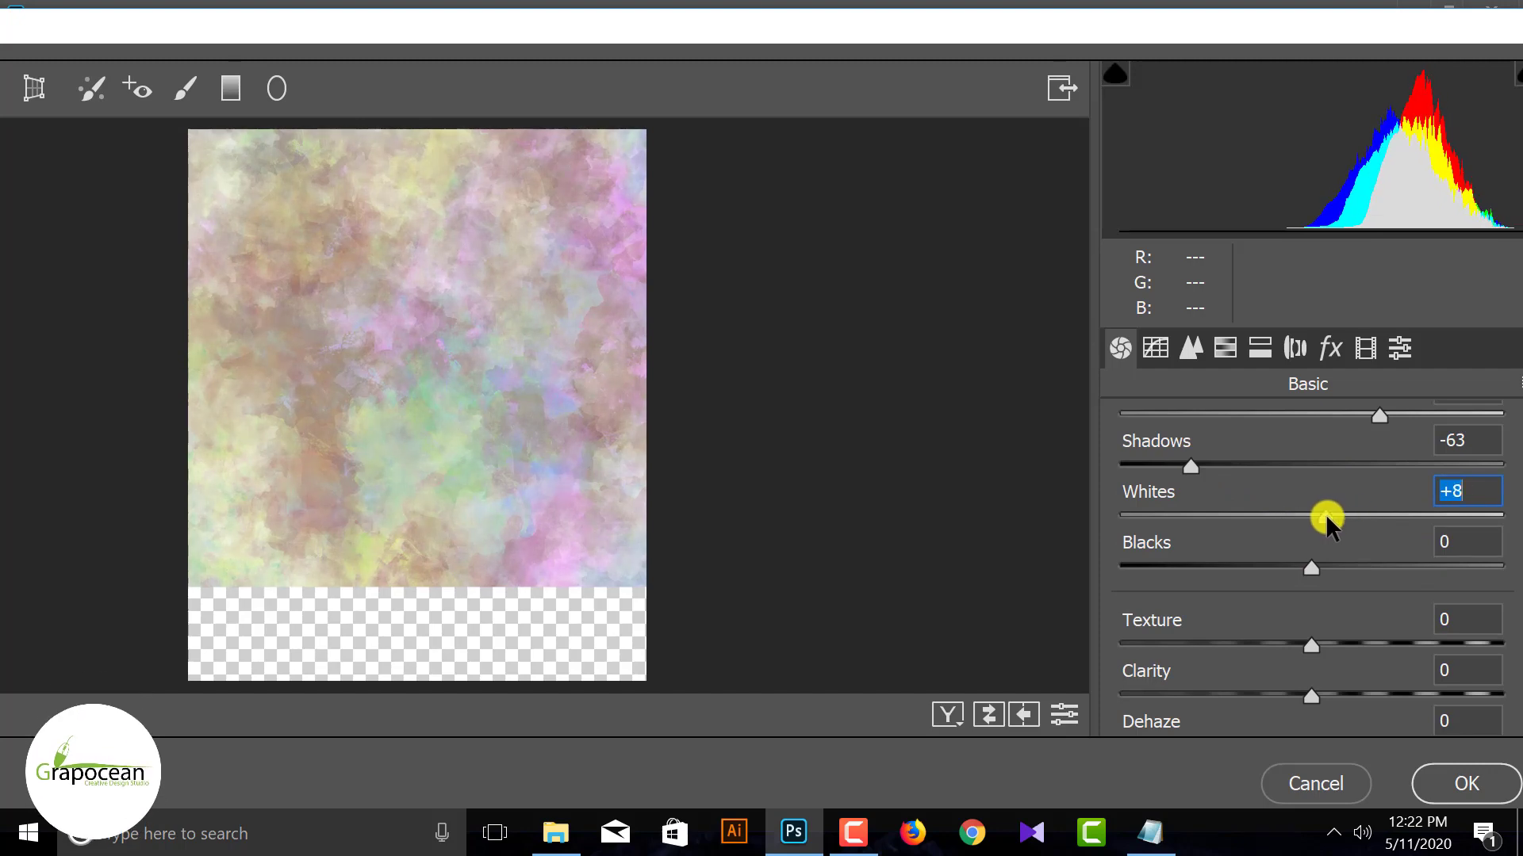
{"action": "left_click", "coordinate": [1316, 570]}
{"action": "left_click_drag", "start_coordinate": [1485, 571], "coordinate": [1204, 571]}
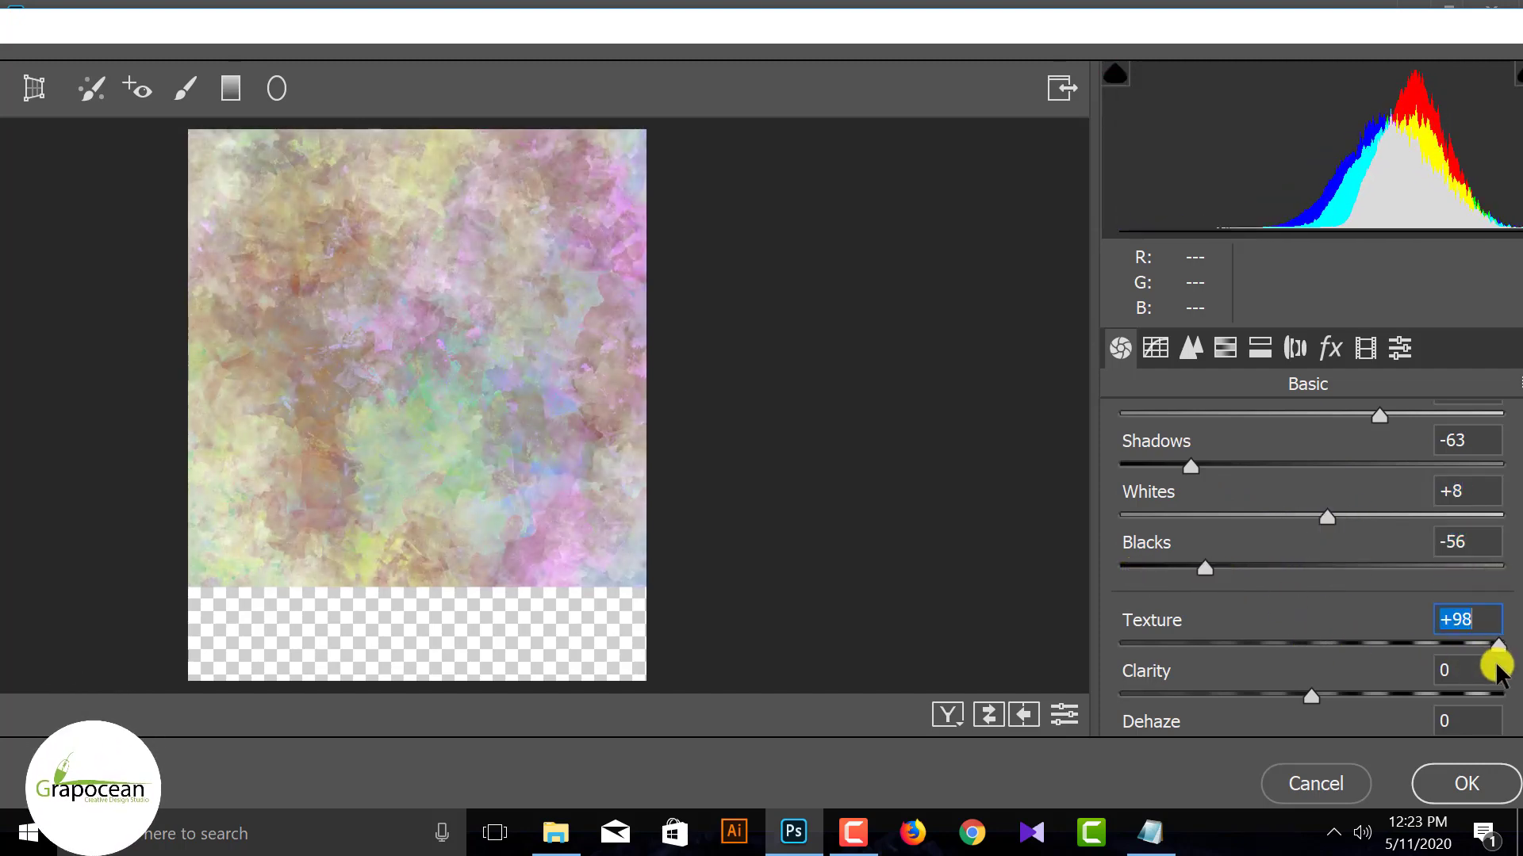
Set Clarity to -4 and Dehaze to +7, and apply the Camera Raw filter to the texture layer.
{"action": "scroll", "coordinate": [1364, 650], "scroll_direction": "down", "scroll_amount": 1}
{"action": "mouse_move", "coordinate": [1322, 626]}
{"action": "left_mouse_down"}
{"action": "mouse_move", "coordinate": [1483, 578]}
{"action": "mouse_move", "coordinate": [1506, 616]}
{"action": "mouse_move", "coordinate": [1125, 627]}
{"action": "mouse_move", "coordinate": [1301, 632]}
{"action": "left_mouse_up"}
{"action": "key", "text": "Tab"}
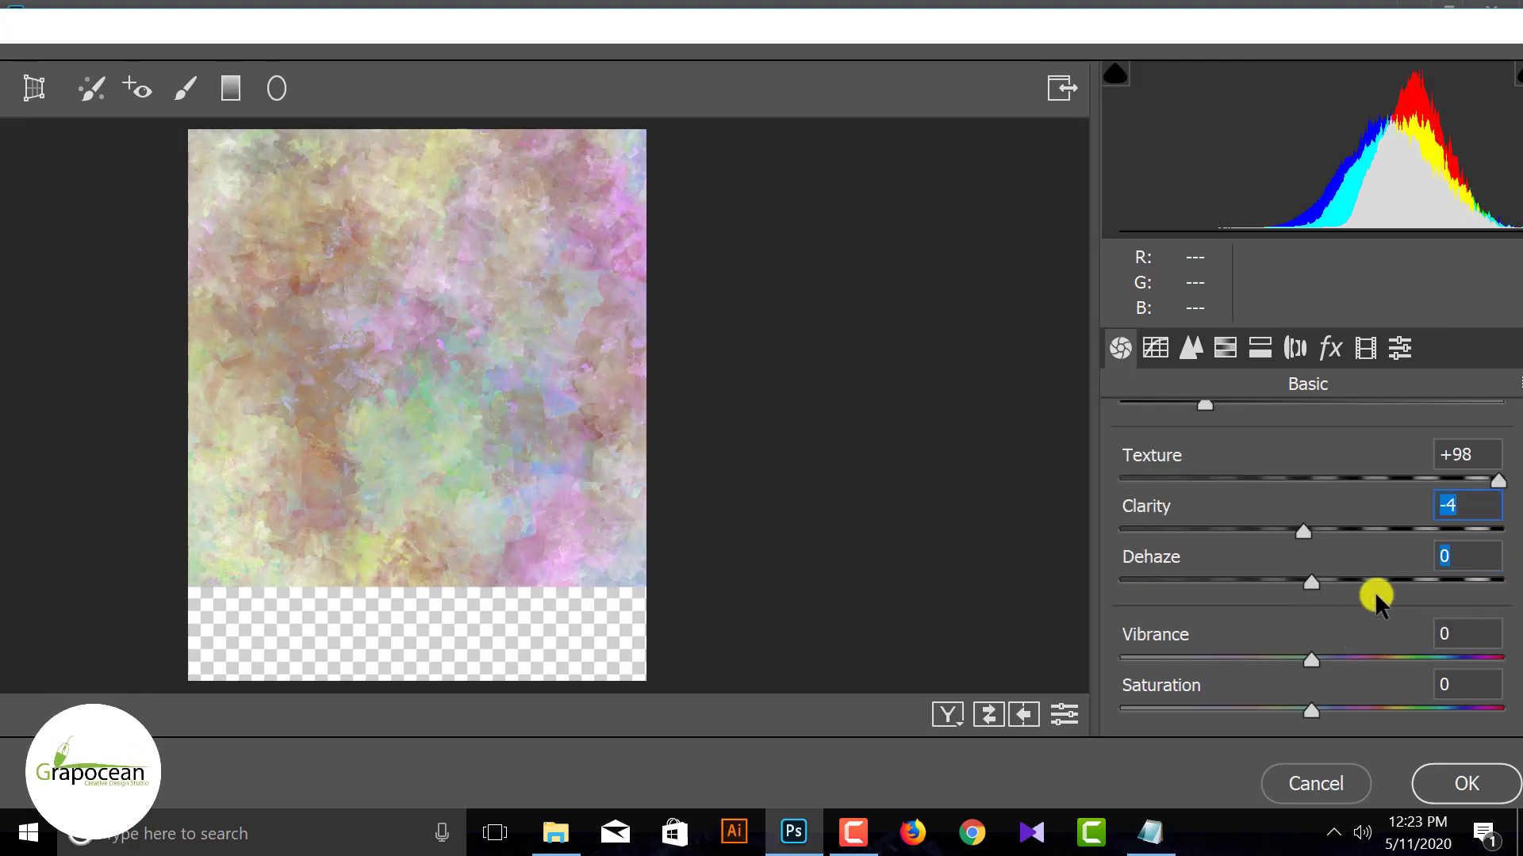
{"action": "left_click_drag", "start_coordinate": [1405, 593], "coordinate": [1319, 598]}
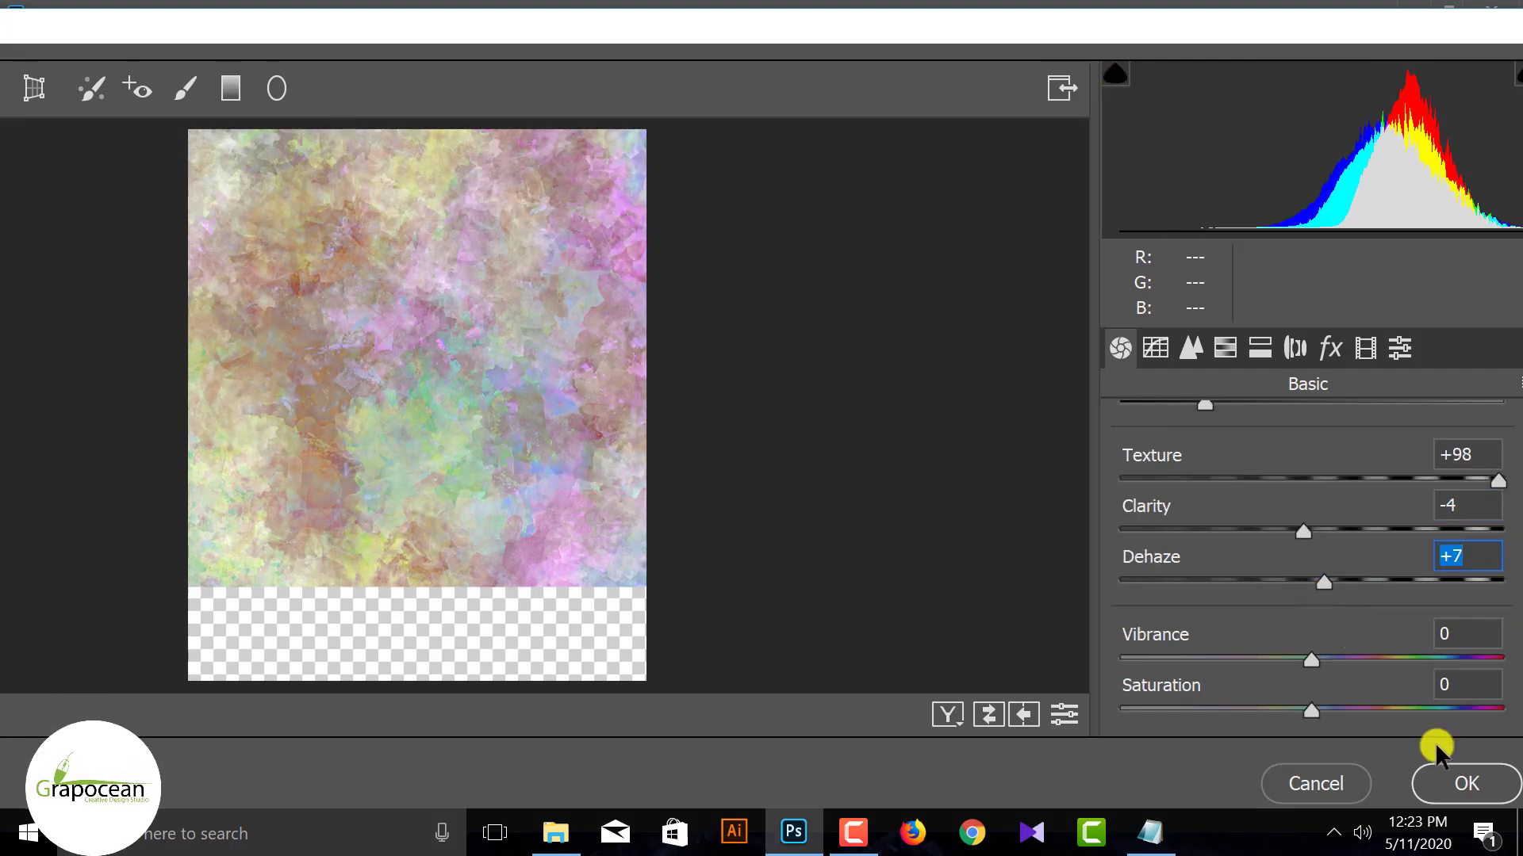
{"action": "left_click", "coordinate": [1459, 779]}
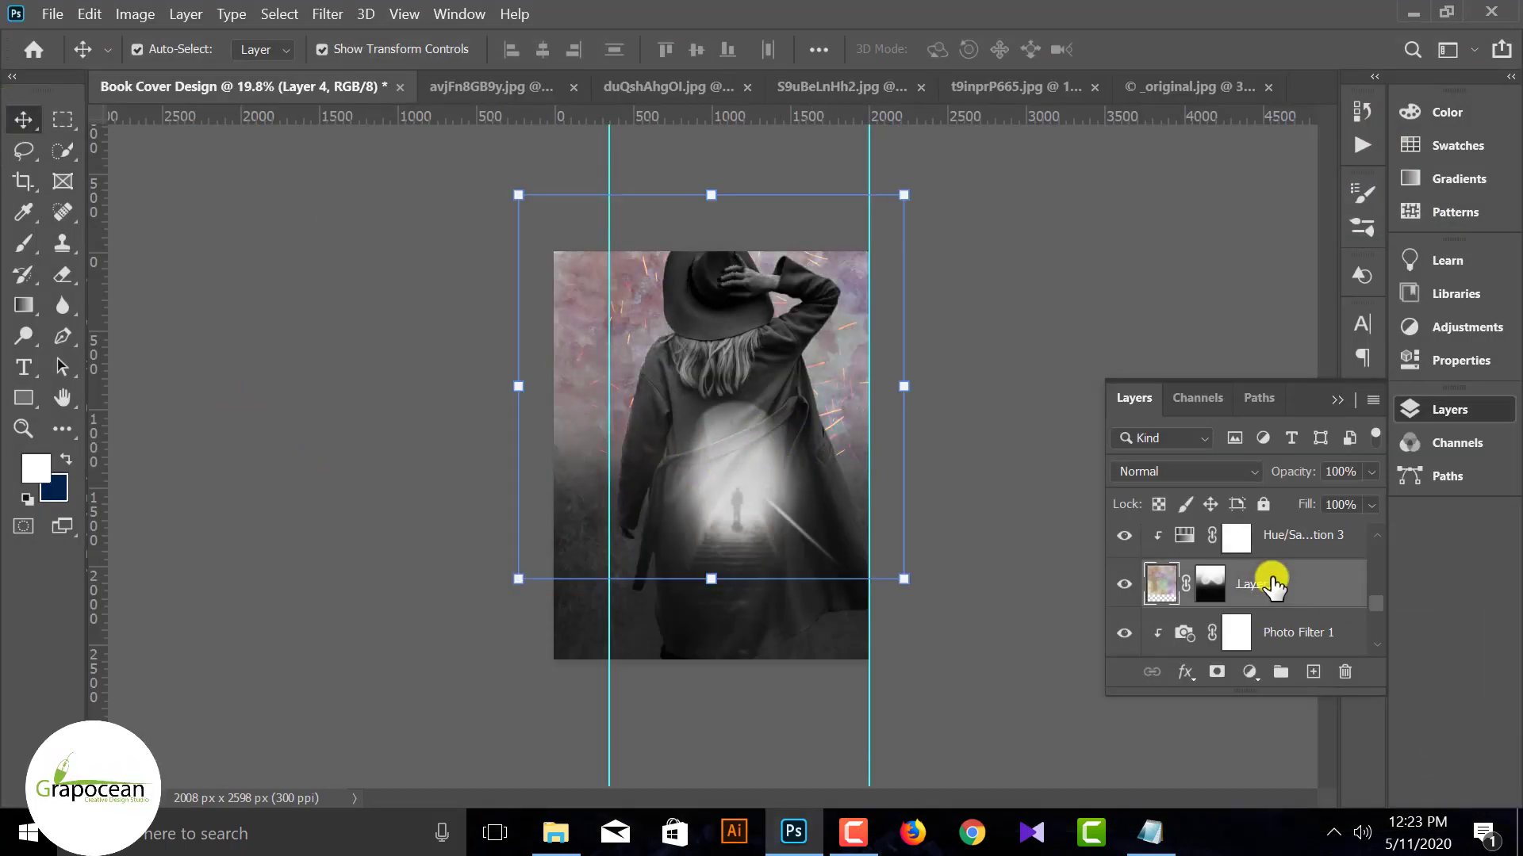
Add a black Solid Color fill clipped to the texture layer and set its blend mode to Saturation.
{"action": "left_click", "coordinate": [1251, 674]}
{"action": "left_click", "coordinate": [1344, 254]}
{"action": "left_click", "coordinate": [605, 632]}
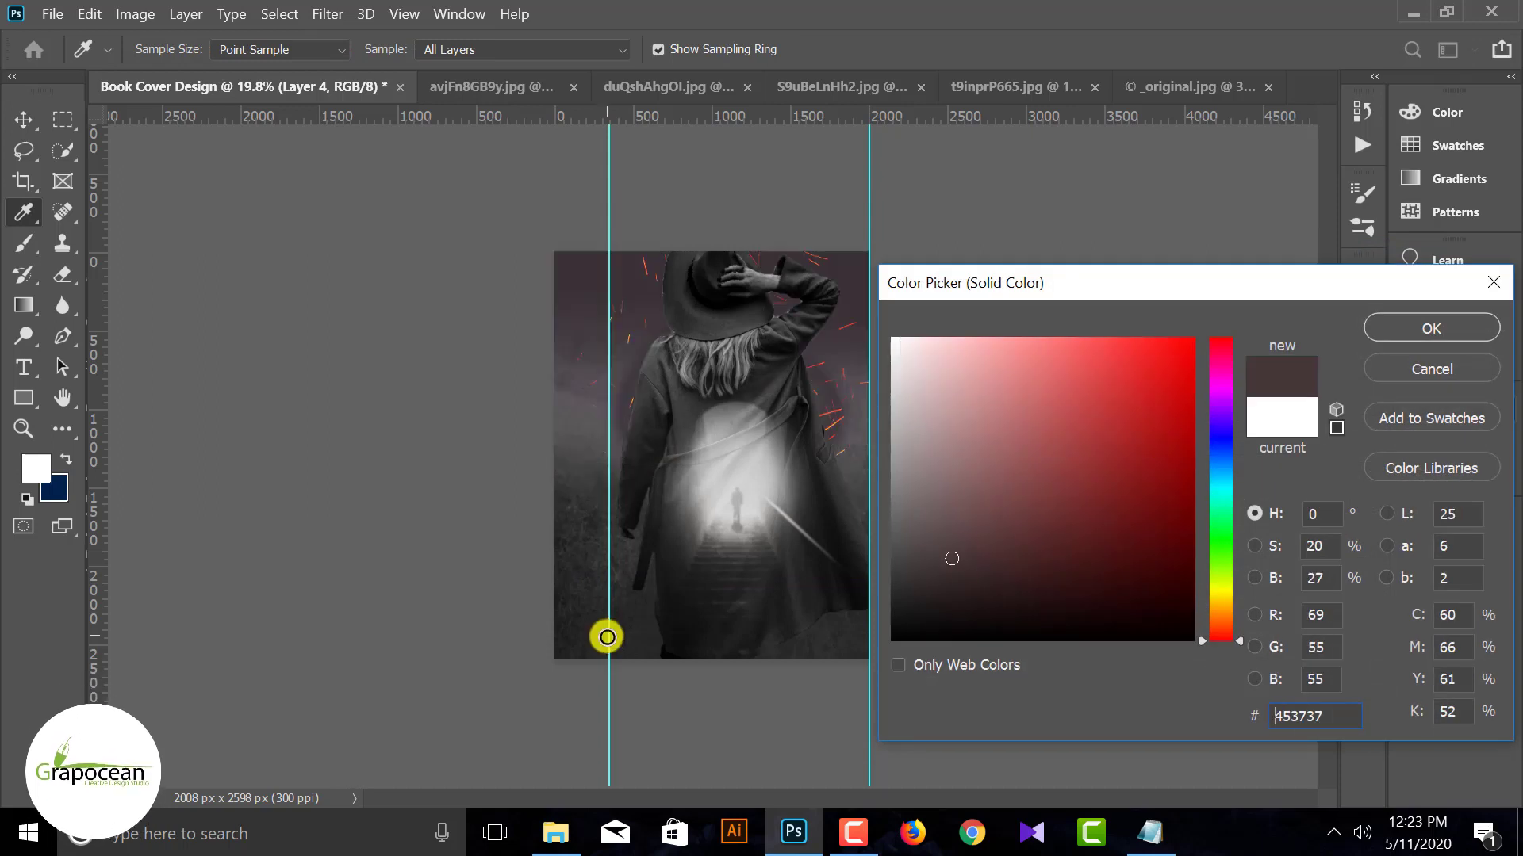
{"action": "left_click_drag", "start_coordinate": [815, 644], "coordinate": [1264, 416]}
{"action": "left_click", "coordinate": [1413, 337]}
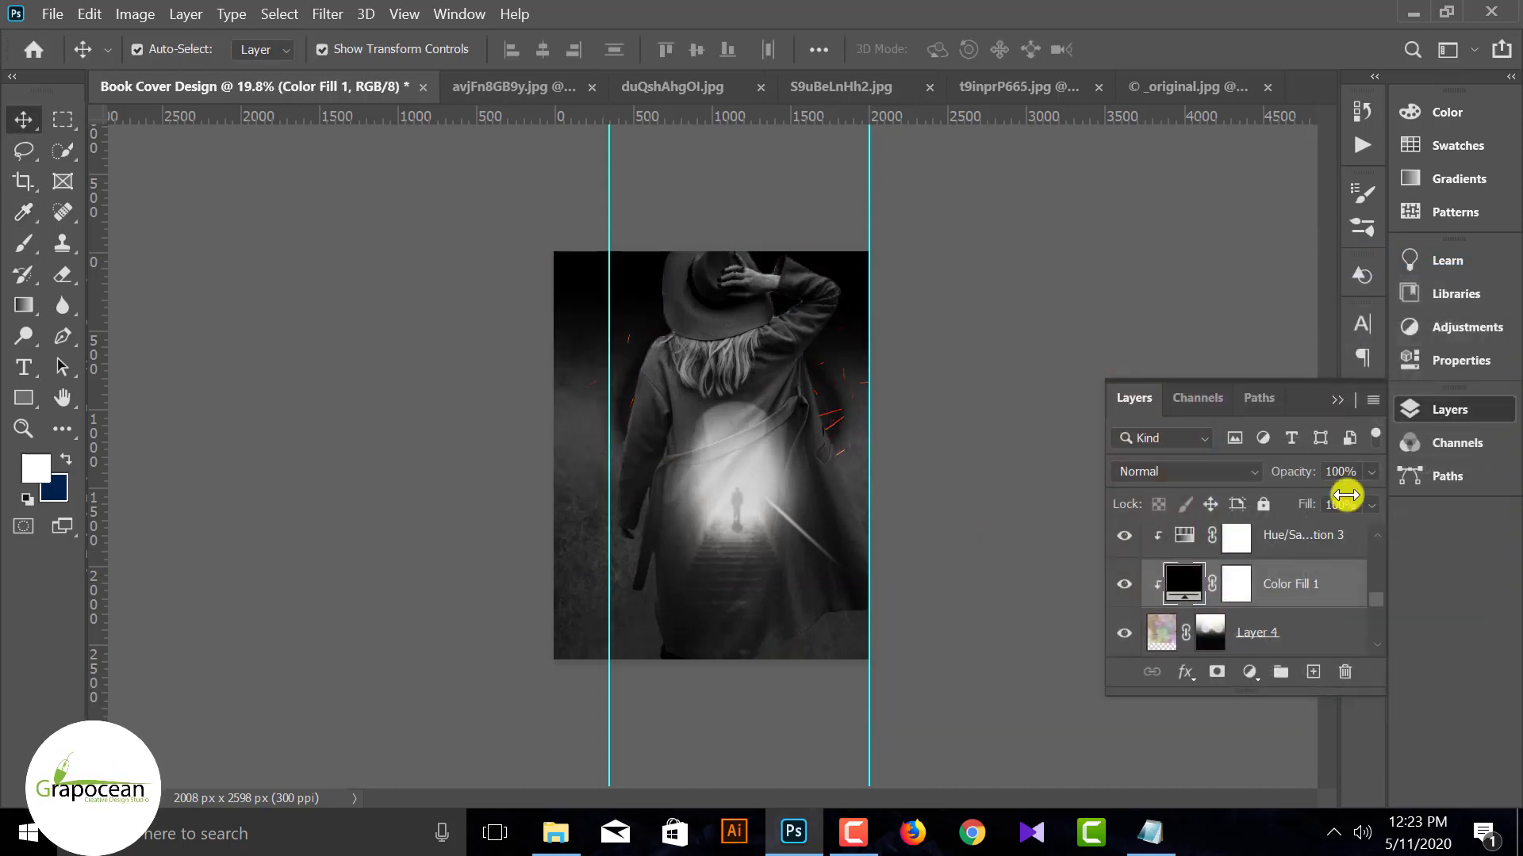
{"action": "left_click", "coordinate": [1210, 505]}
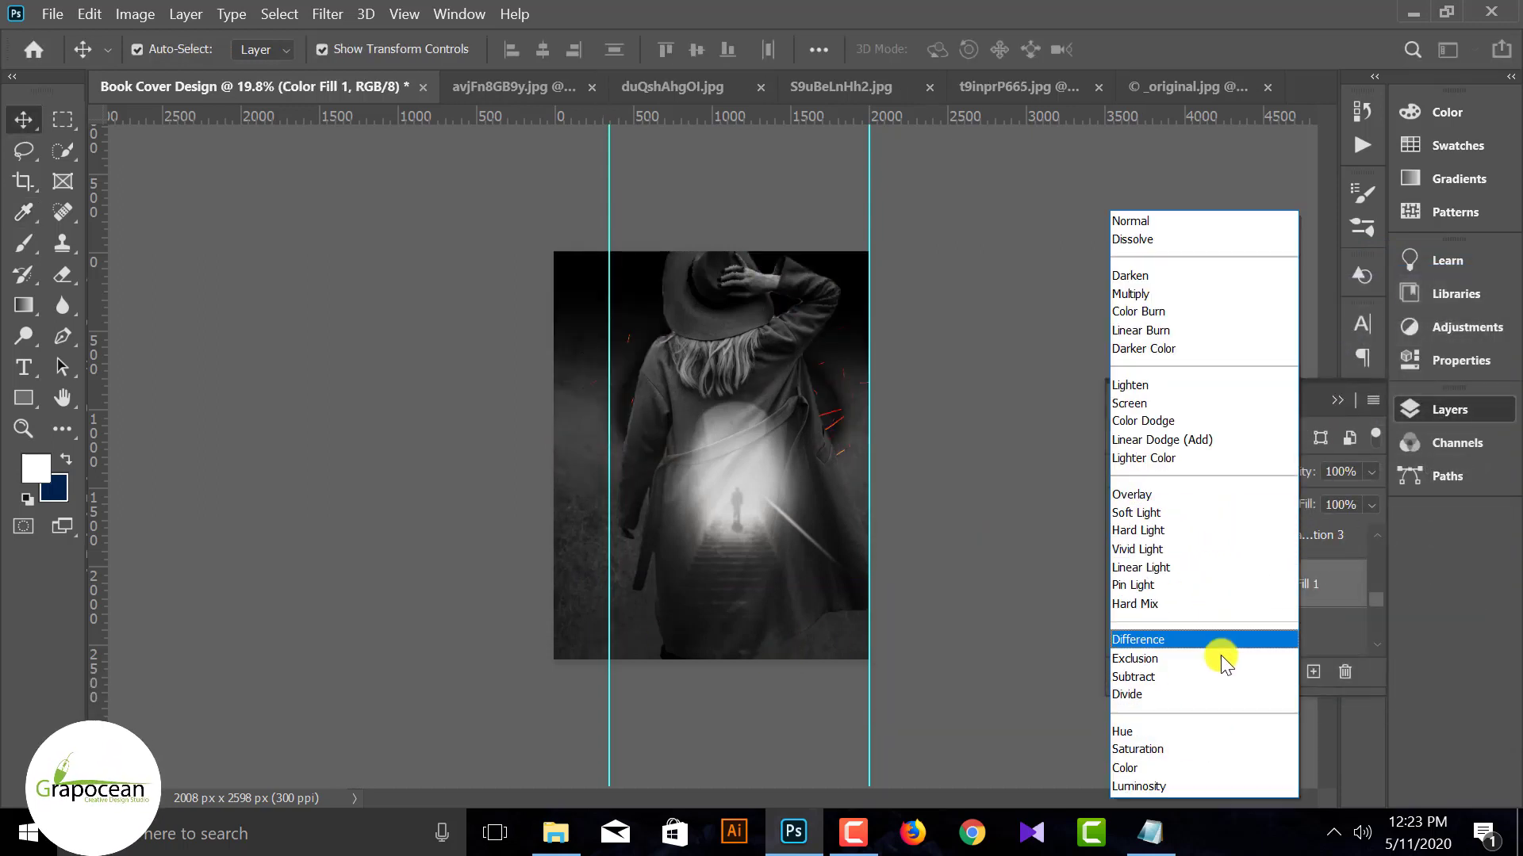
{"action": "left_click", "coordinate": [1188, 750]}
{"action": "scroll", "coordinate": [1285, 572], "scroll_direction": "down", "scroll_amount": 3}
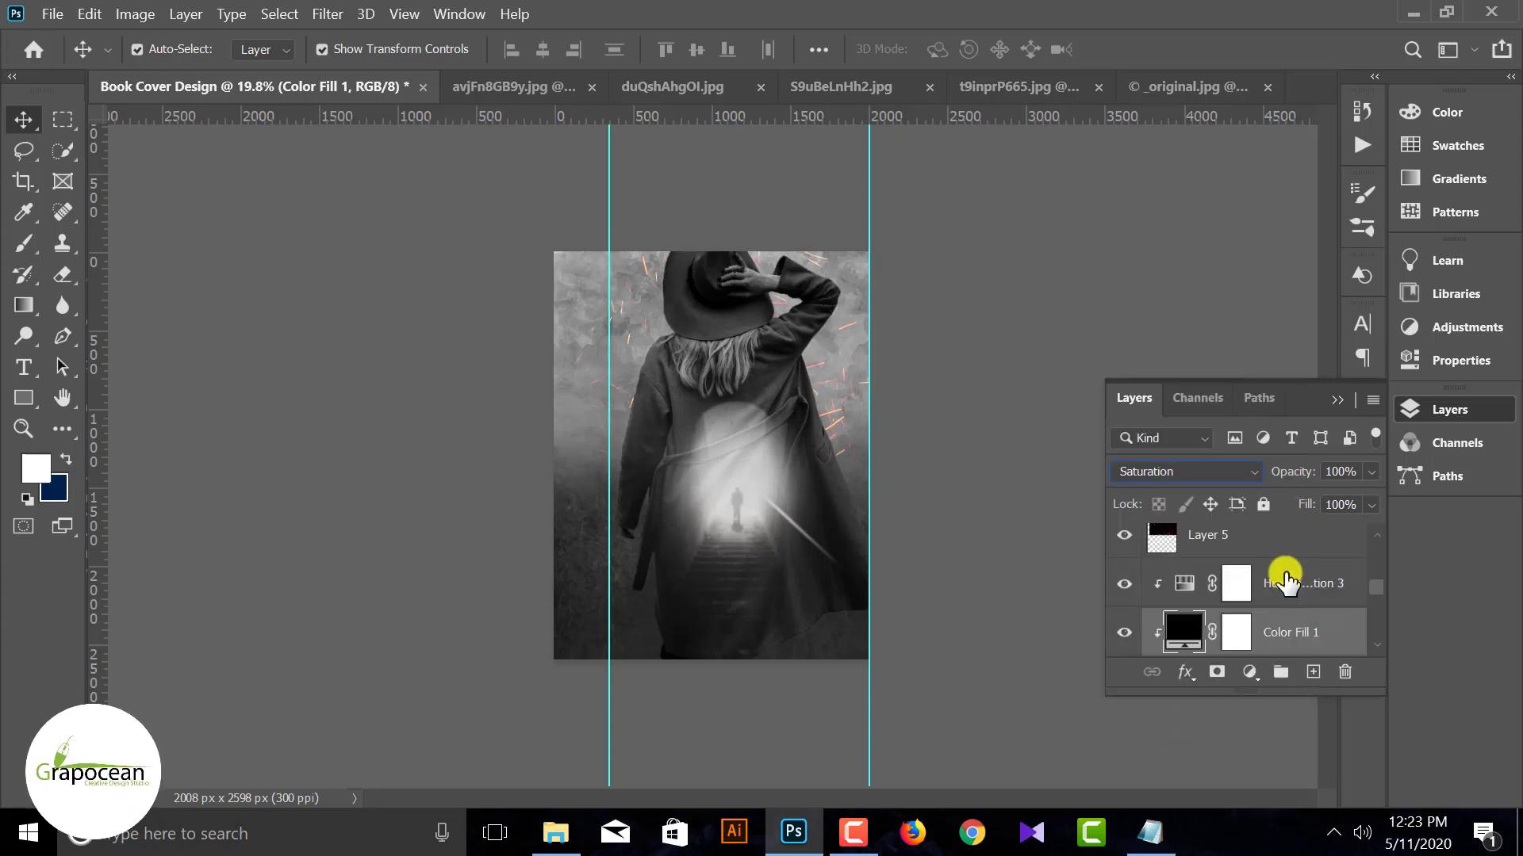
Try removing the black colour fill above the texture layer to compare the cover without it.
{"action": "scroll", "coordinate": [1285, 575], "scroll_direction": "down", "scroll_amount": 7}
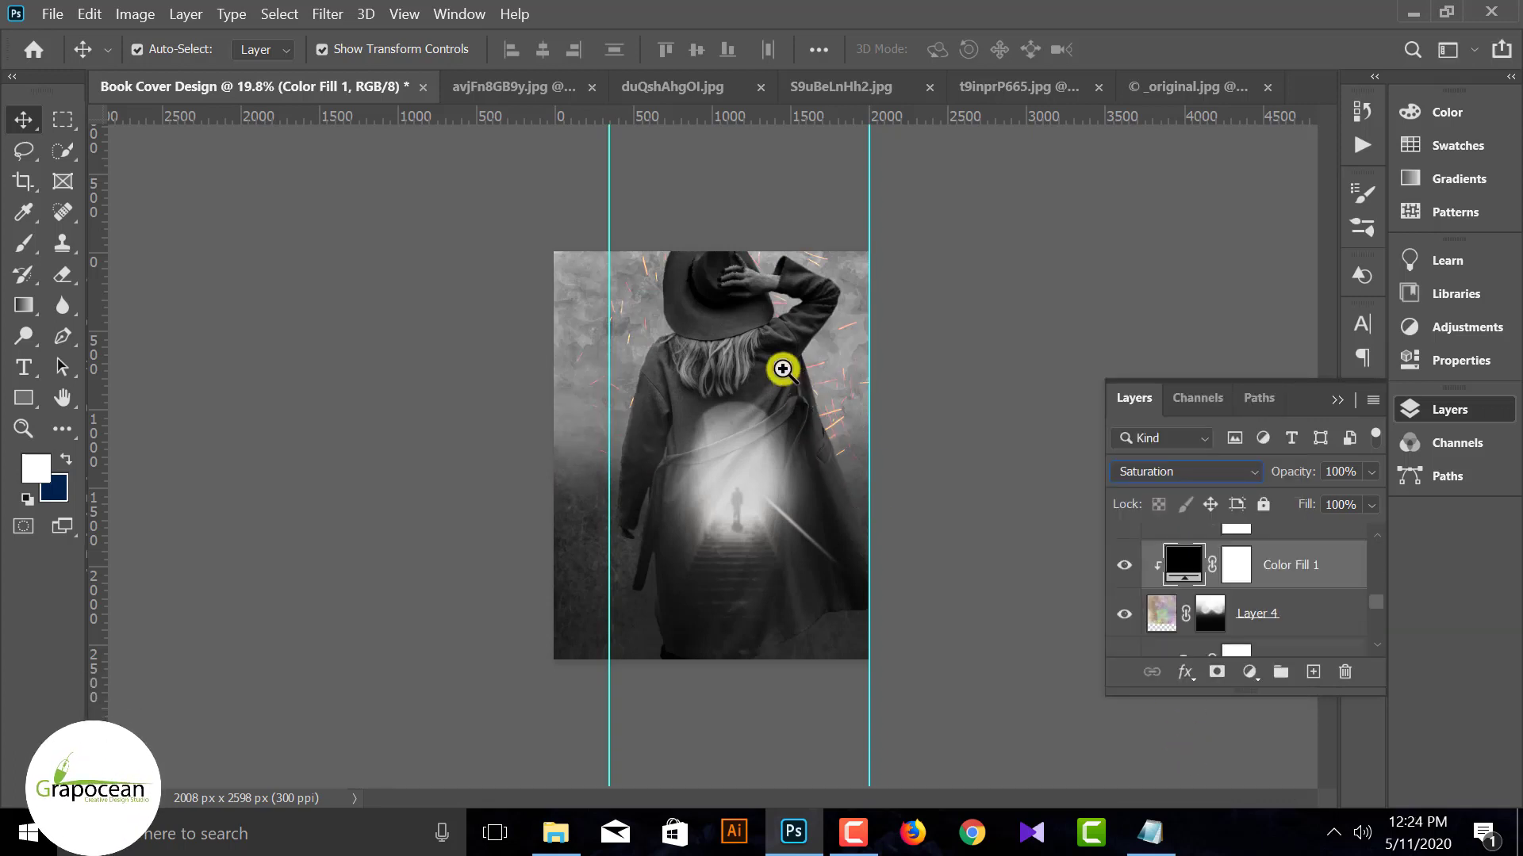
{"action": "left_click", "coordinate": [783, 369], "text": "ctrl"}
{"action": "left_click", "coordinate": [783, 369], "text": "ctrl"}
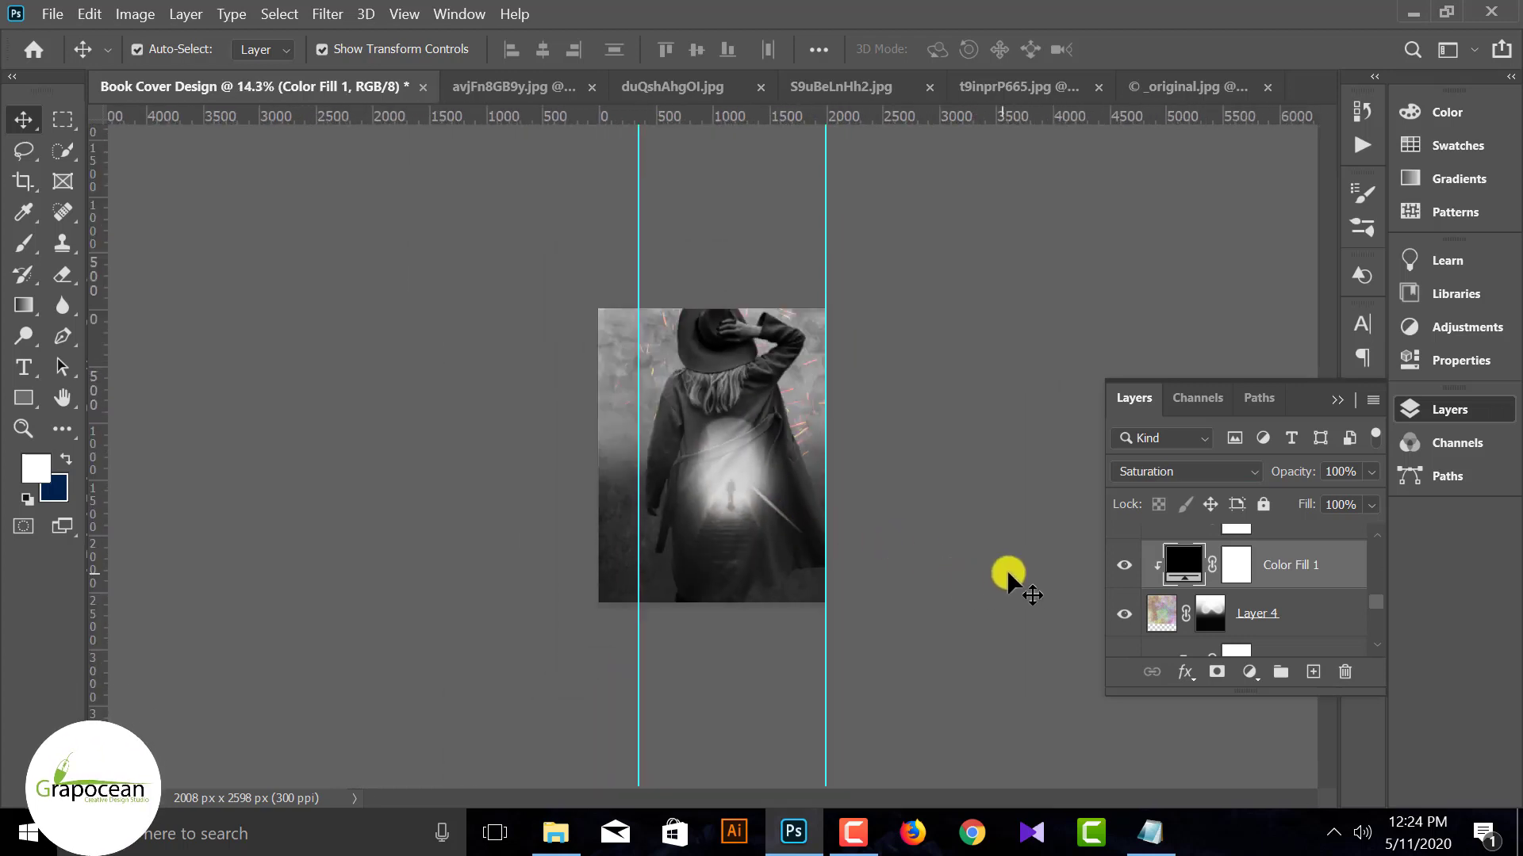
{"action": "key", "text": "Delete"}
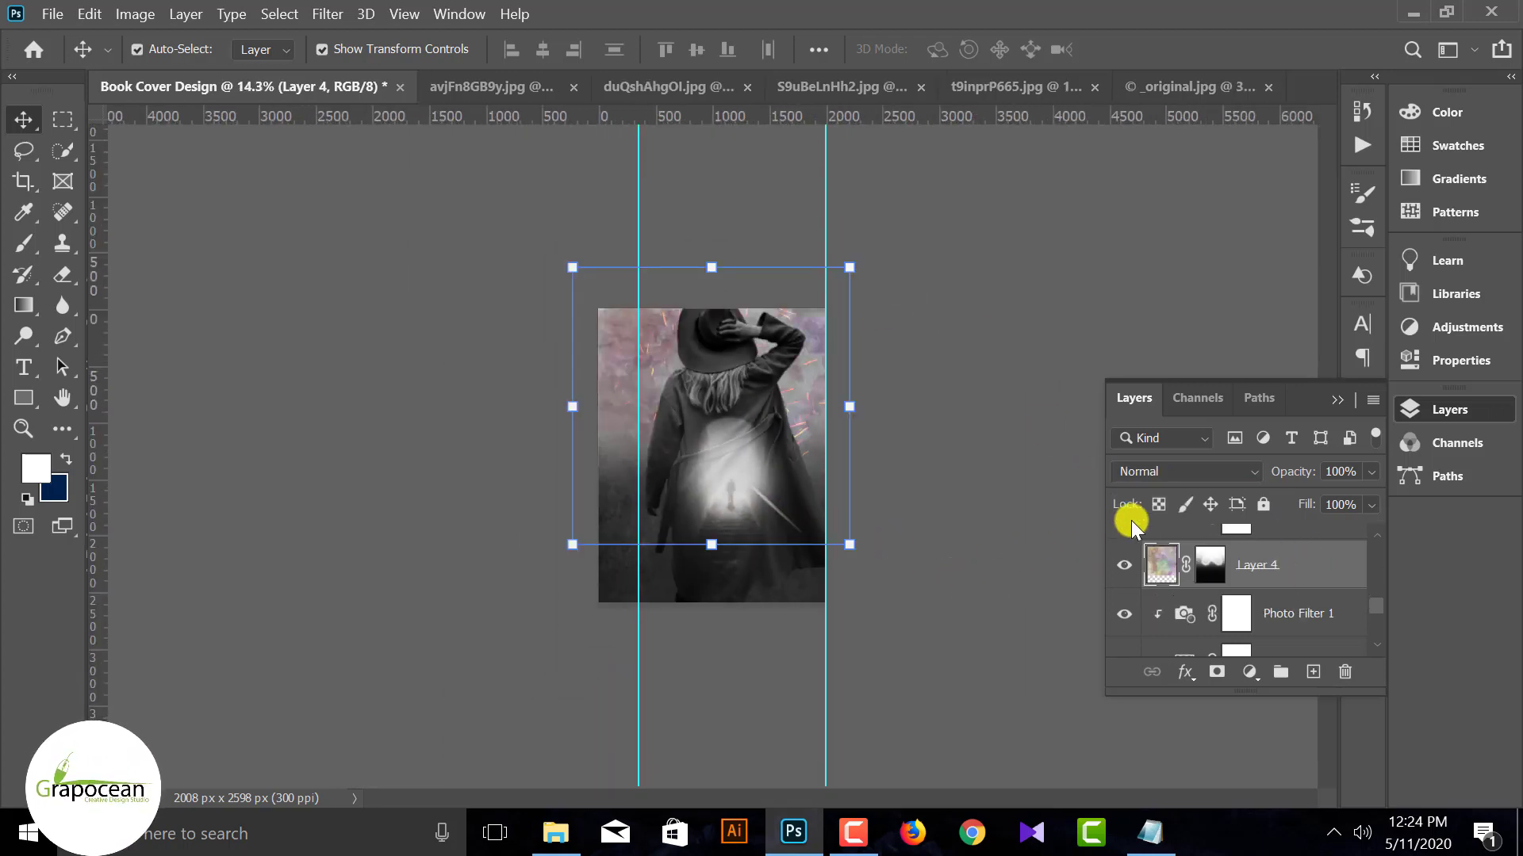
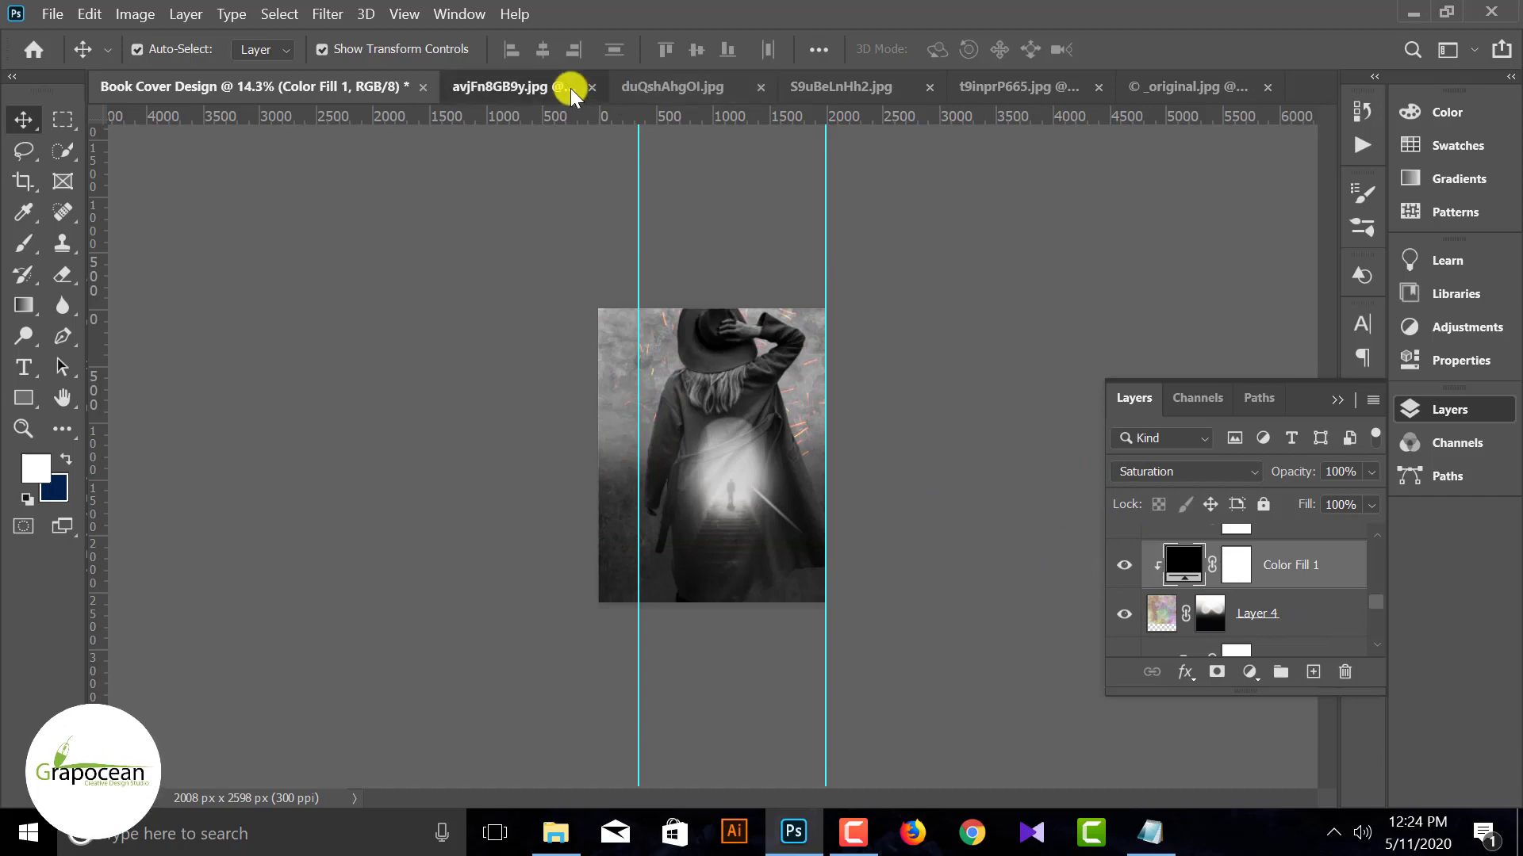
Look through the open source images and place the dark texture over the upper part of the cover, above the colour fill.
{"action": "left_click", "coordinate": [570, 88]}
{"action": "left_click", "coordinate": [745, 93]}
{"action": "left_click", "coordinate": [813, 89]}
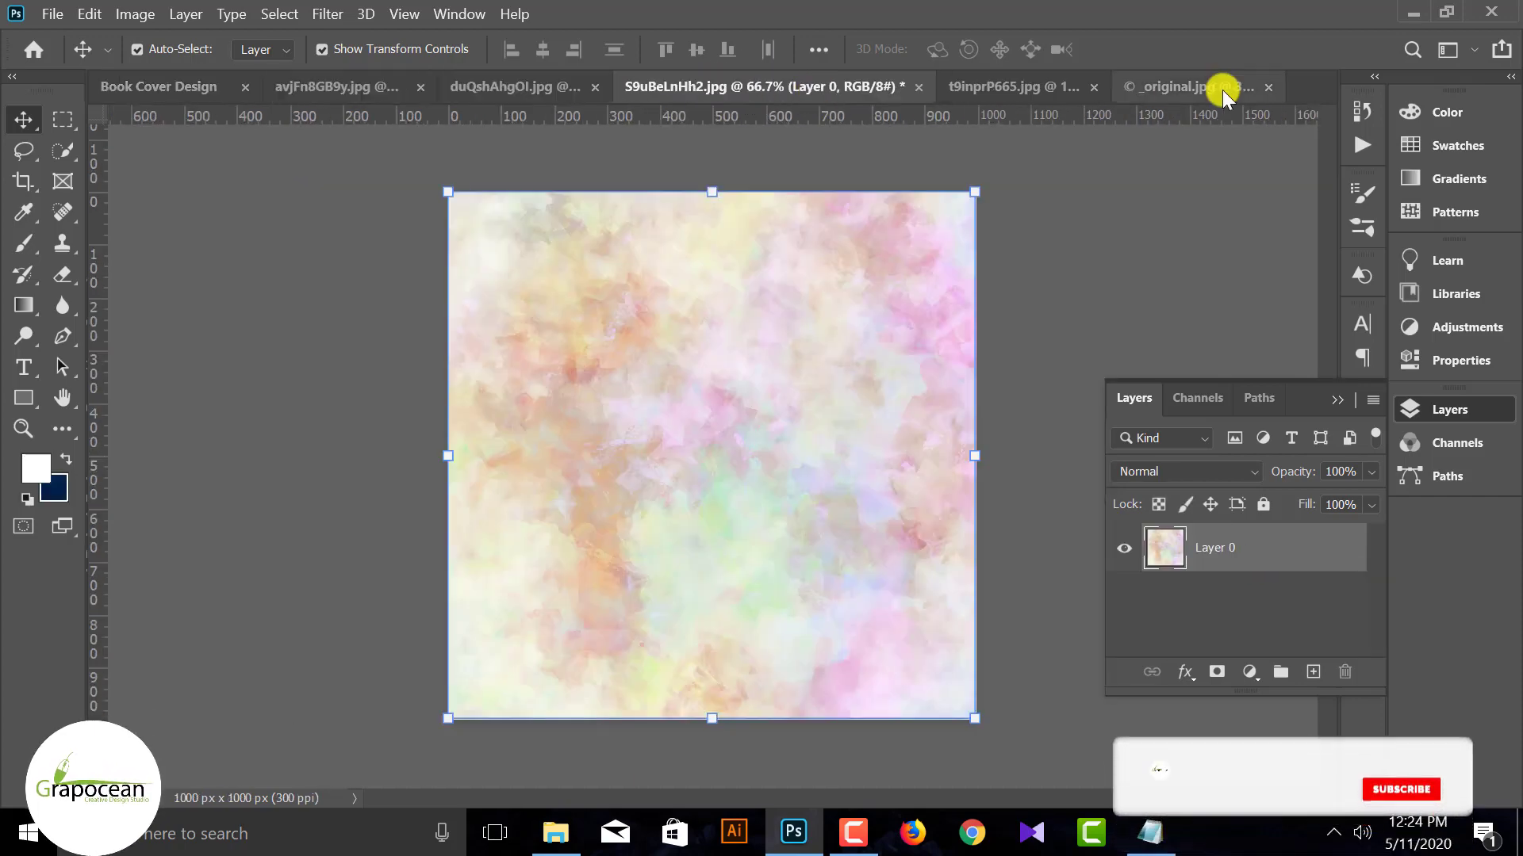
{"action": "left_click", "coordinate": [1035, 82]}
{"action": "left_click", "coordinate": [1190, 81]}
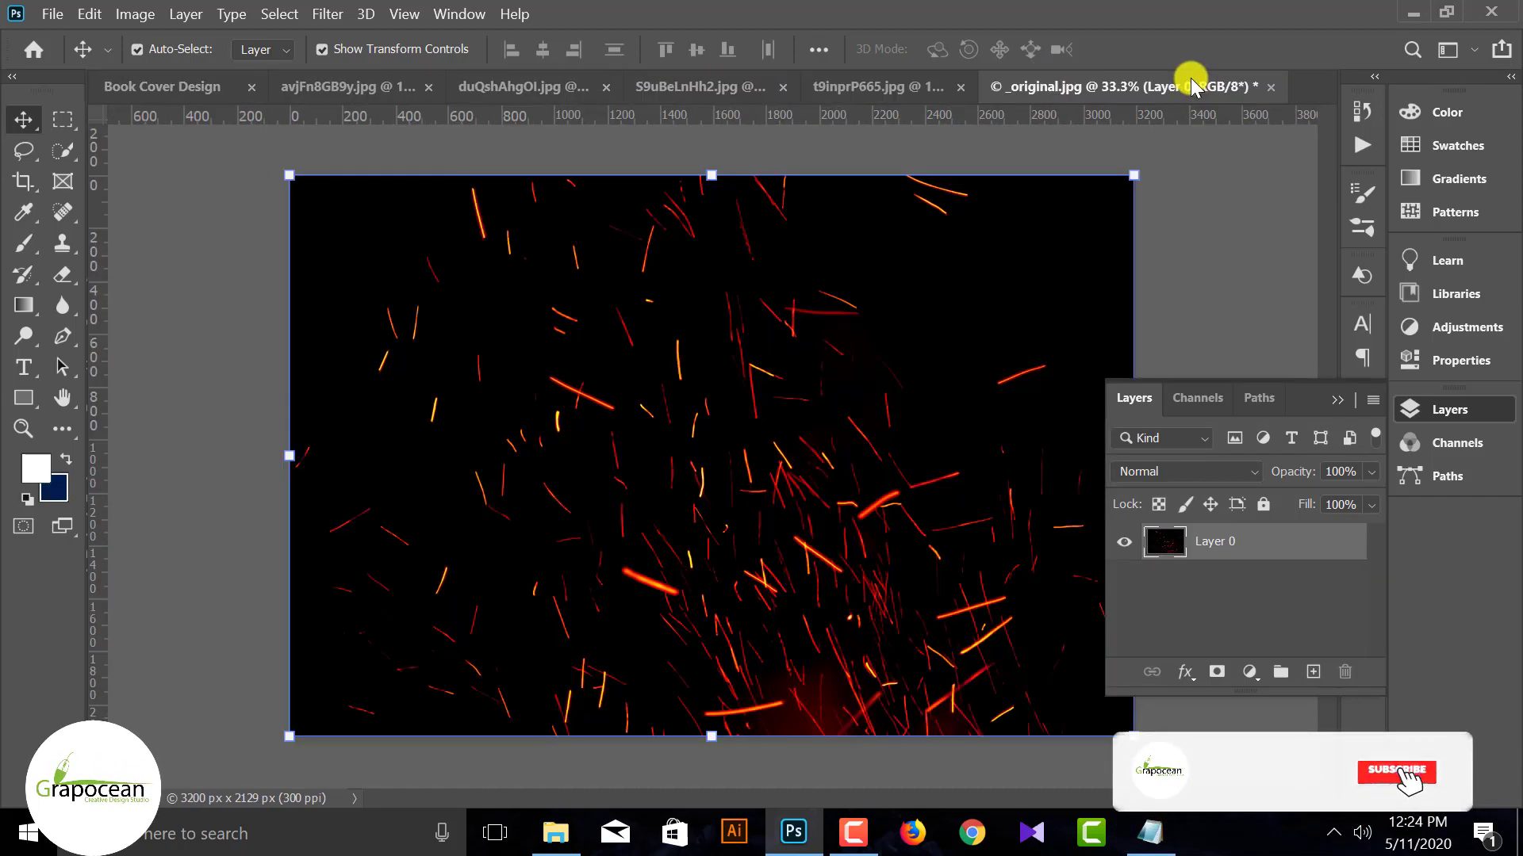
{"action": "left_click", "coordinate": [875, 97]}
{"action": "left_click_drag", "start_coordinate": [558, 386], "coordinate": [880, 590]}
{"action": "left_click", "coordinate": [1177, 49]}
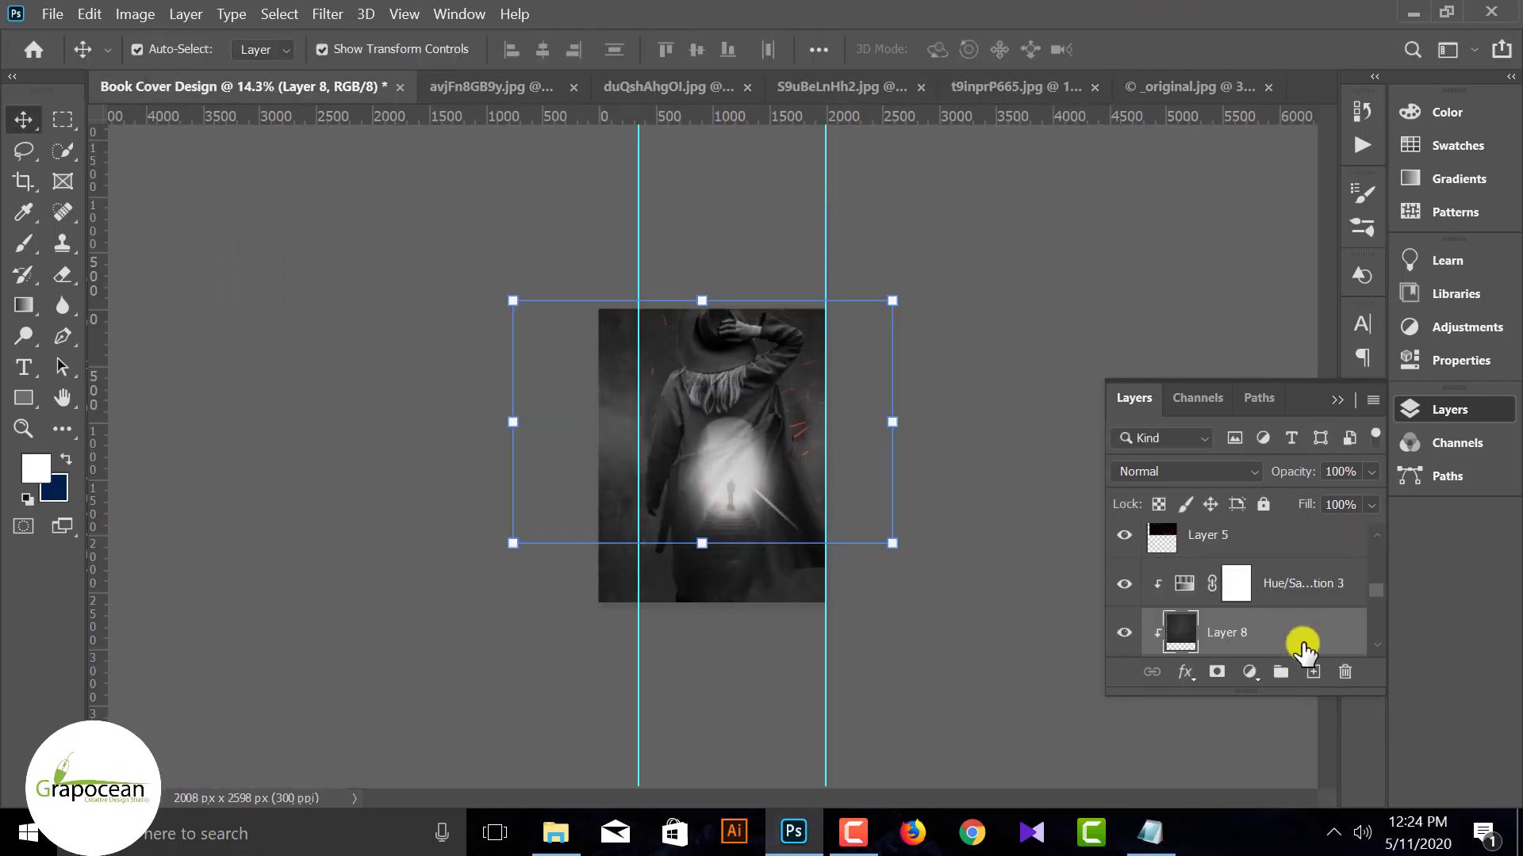
Try other blend modes on the placed dark texture layer and delete the layer.
{"action": "scroll", "coordinate": [1293, 627], "scroll_direction": "down", "scroll_amount": 2}
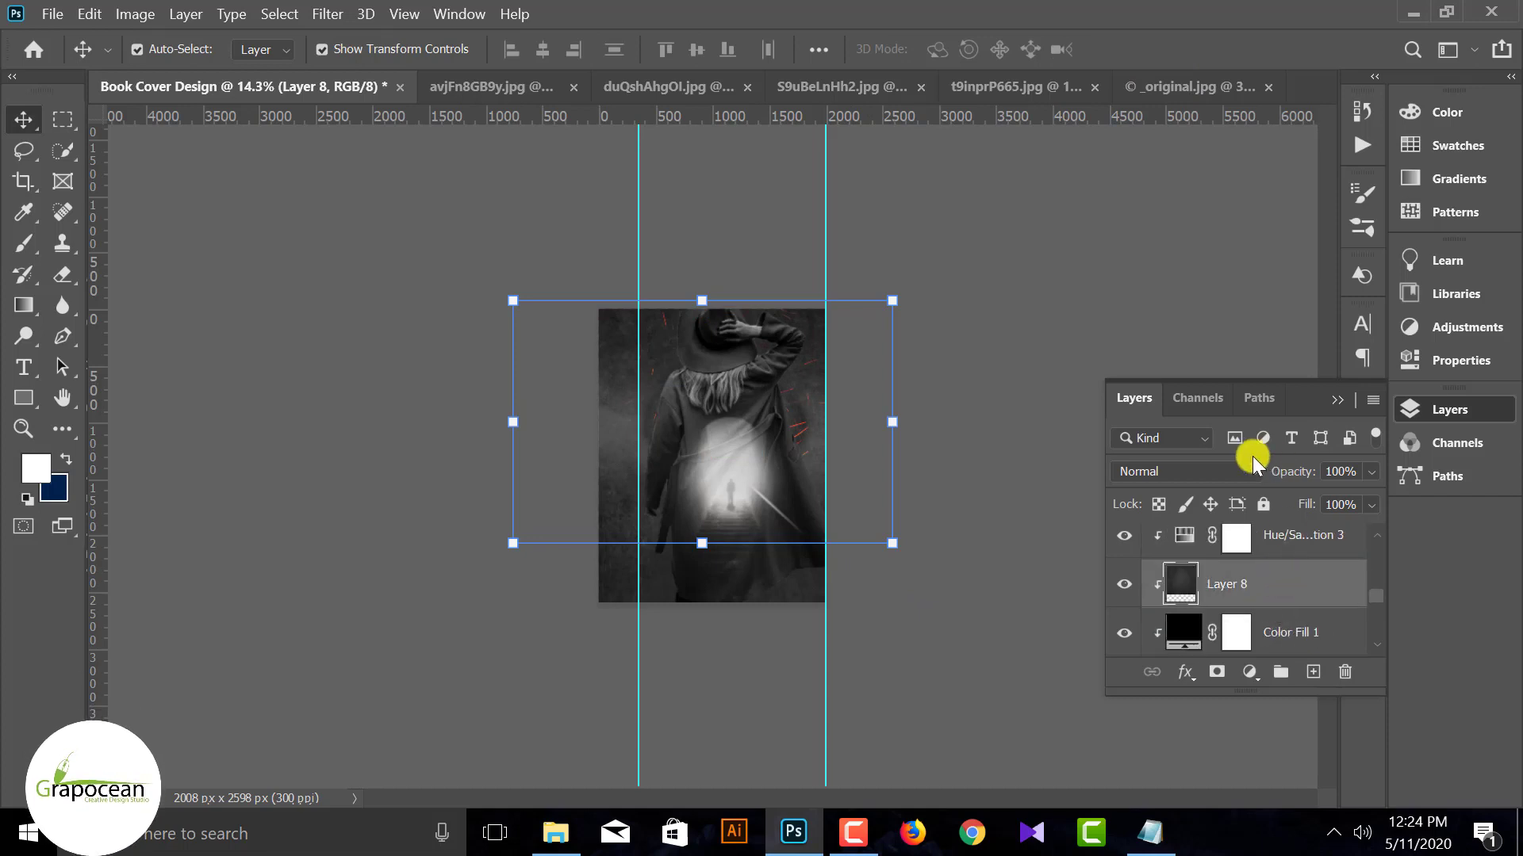
{"action": "left_click", "coordinate": [1252, 470]}
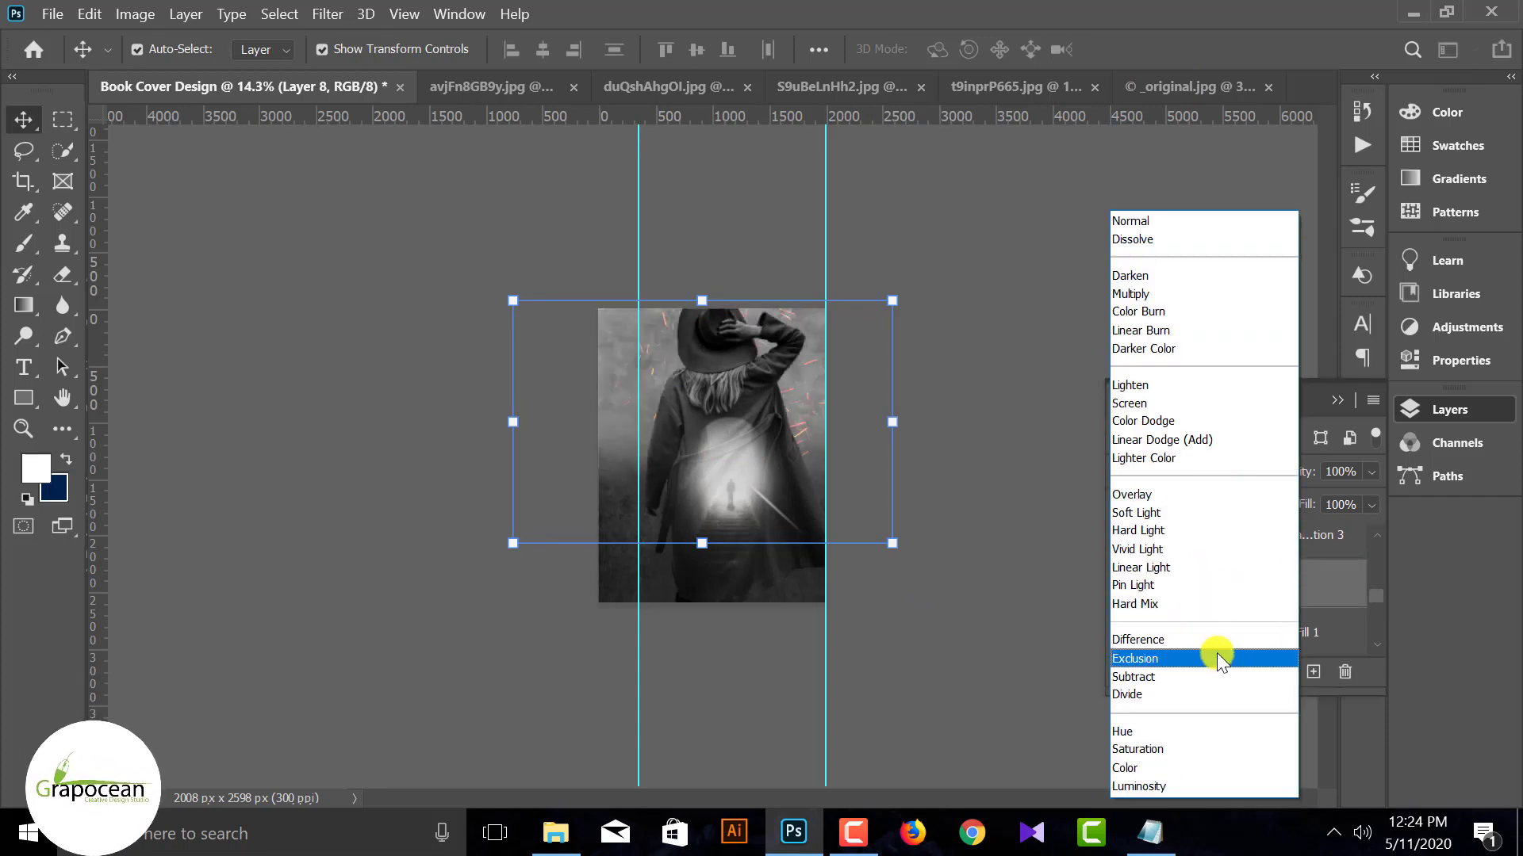
{"action": "left_click", "coordinate": [1069, 684]}
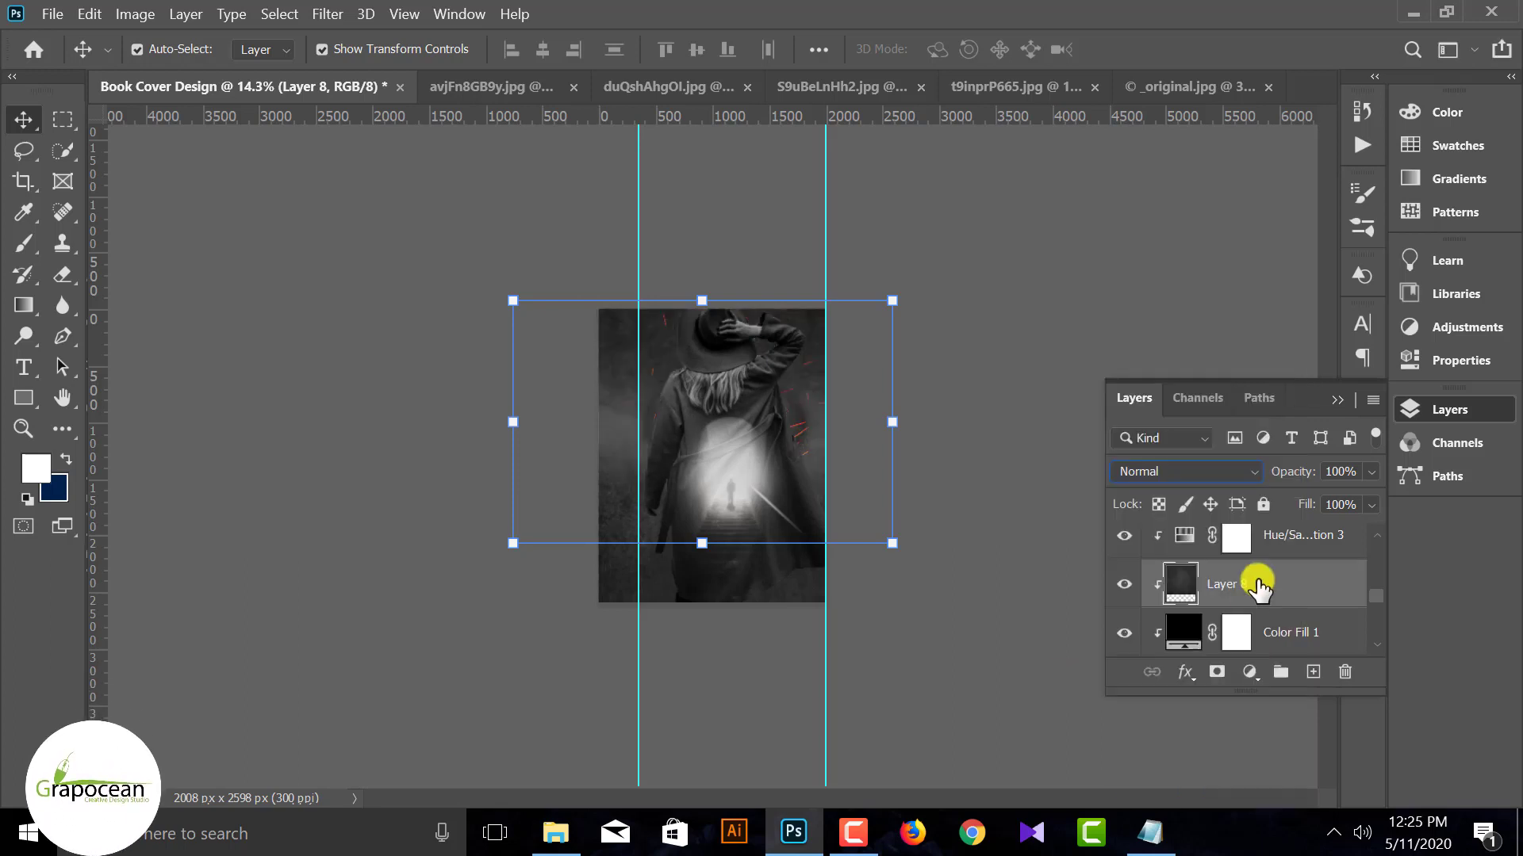
{"action": "left_click", "coordinate": [1348, 672]}
Open the stormy sky image JtTb95GJ9E from the Flyer Design folder and unlock its background layer.
{"action": "left_click", "coordinate": [717, 342]}
{"action": "left_click", "coordinate": [754, 486]}
{"action": "key", "text": "ctrl+plus"}
{"action": "key", "text": "ctrl+plus"}
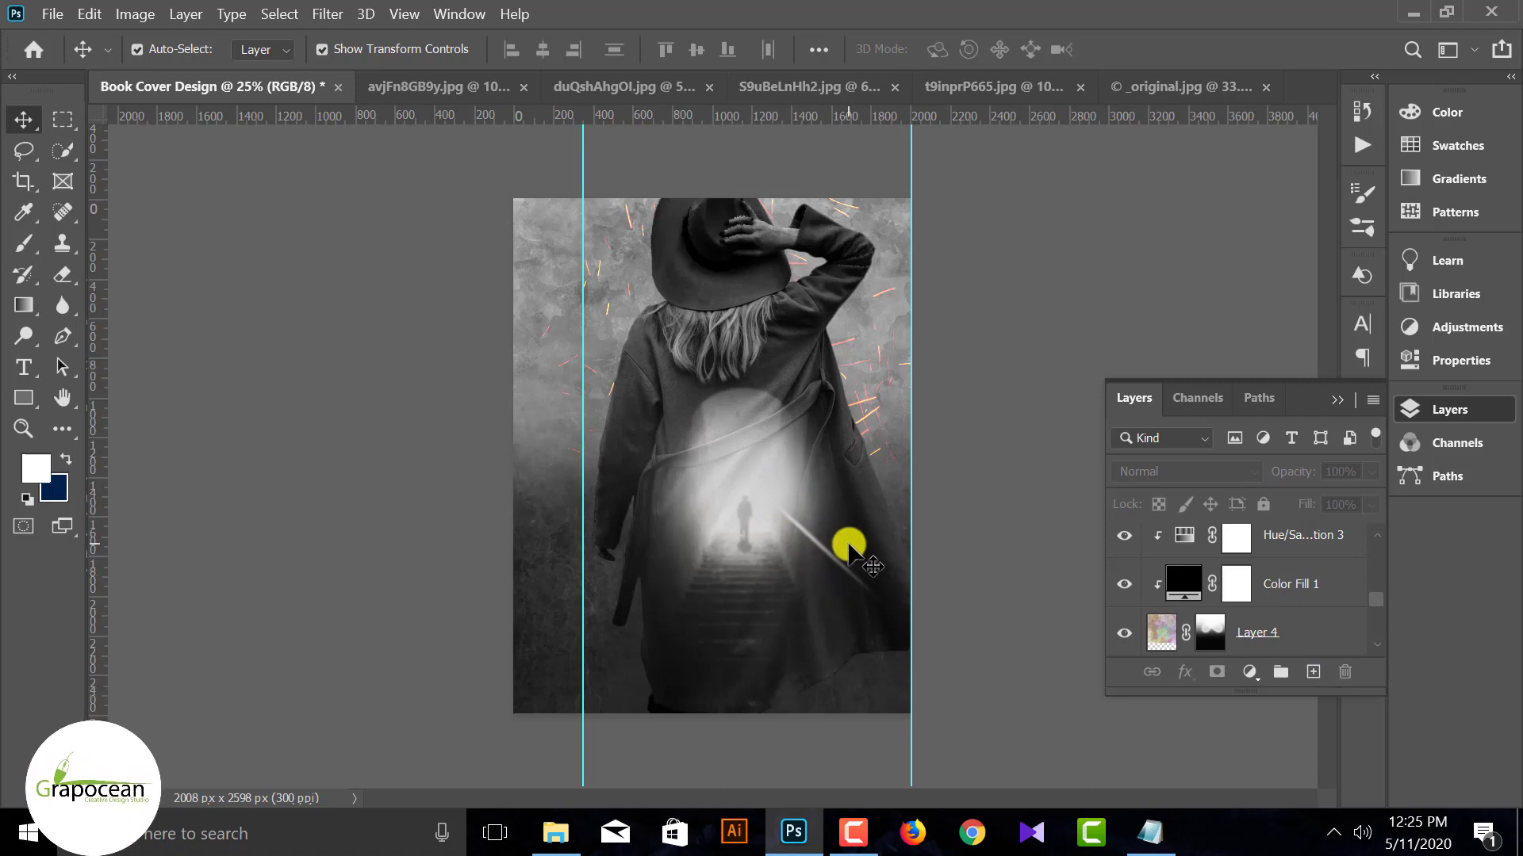
{"action": "left_click", "coordinate": [55, 22]}
{"action": "left_click", "coordinate": [71, 54]}
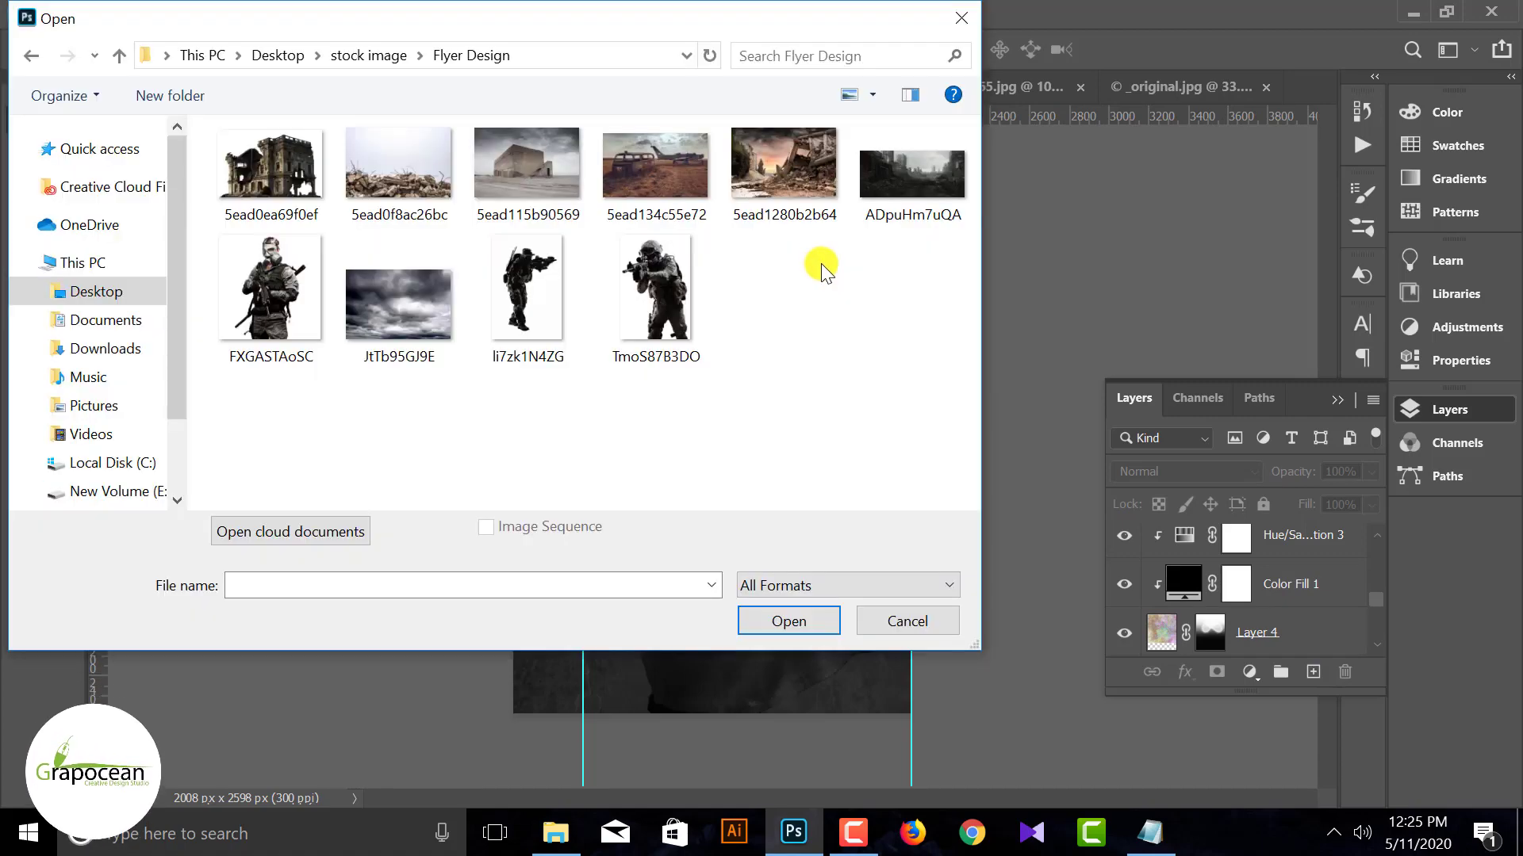
{"action": "left_click", "coordinate": [398, 305]}
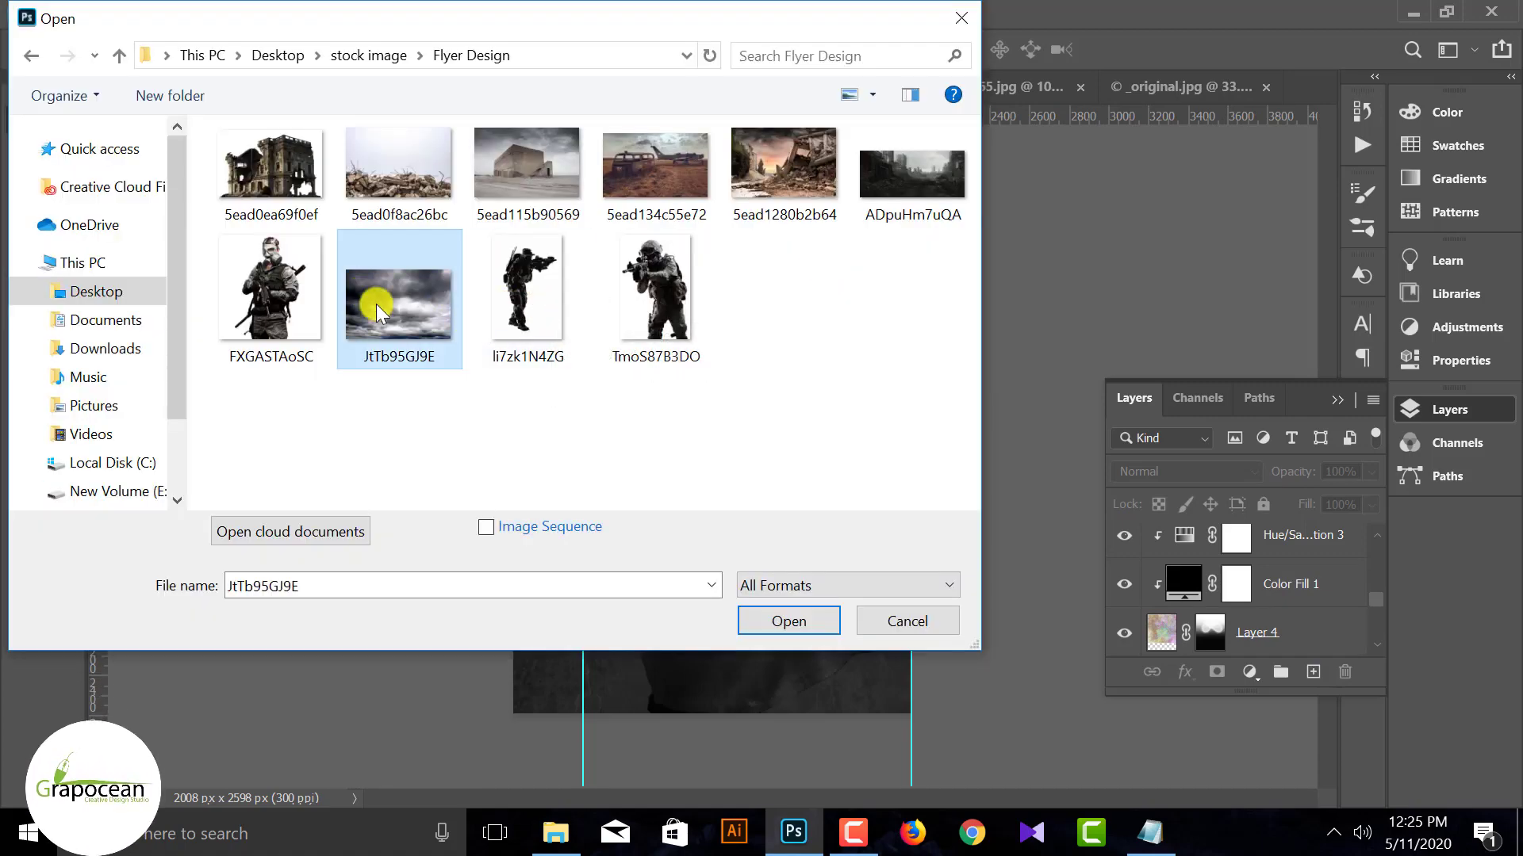
{"action": "left_click", "coordinate": [788, 621]}
{"action": "left_click", "coordinate": [1337, 548]}
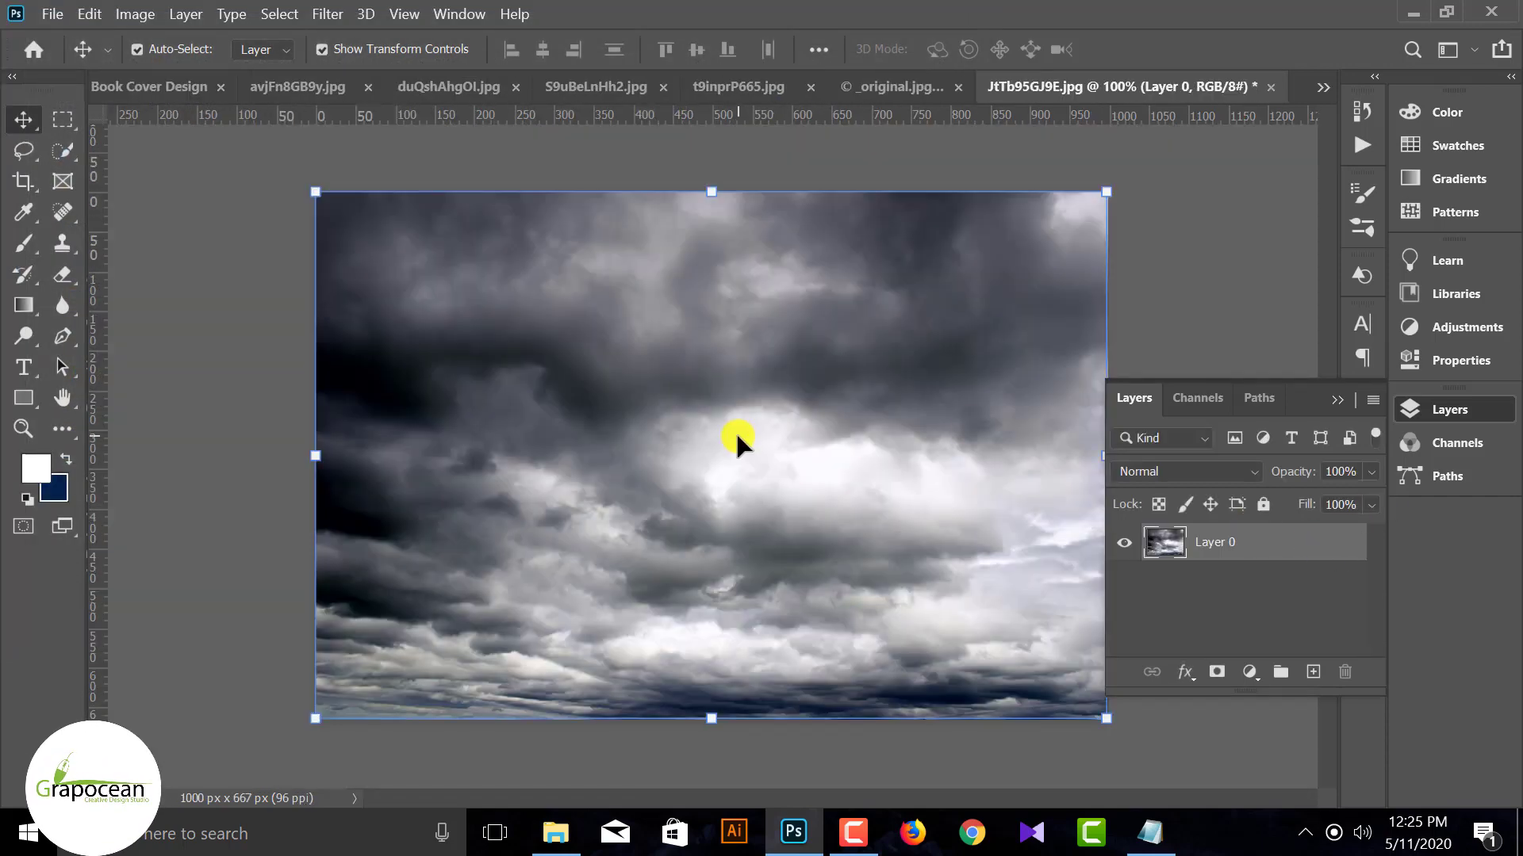
Bring the stormy sky into the book cover, scale it to about 251% and position it across the cover's upper half.
{"action": "left_click_drag", "start_coordinate": [736, 428], "coordinate": [656, 367]}
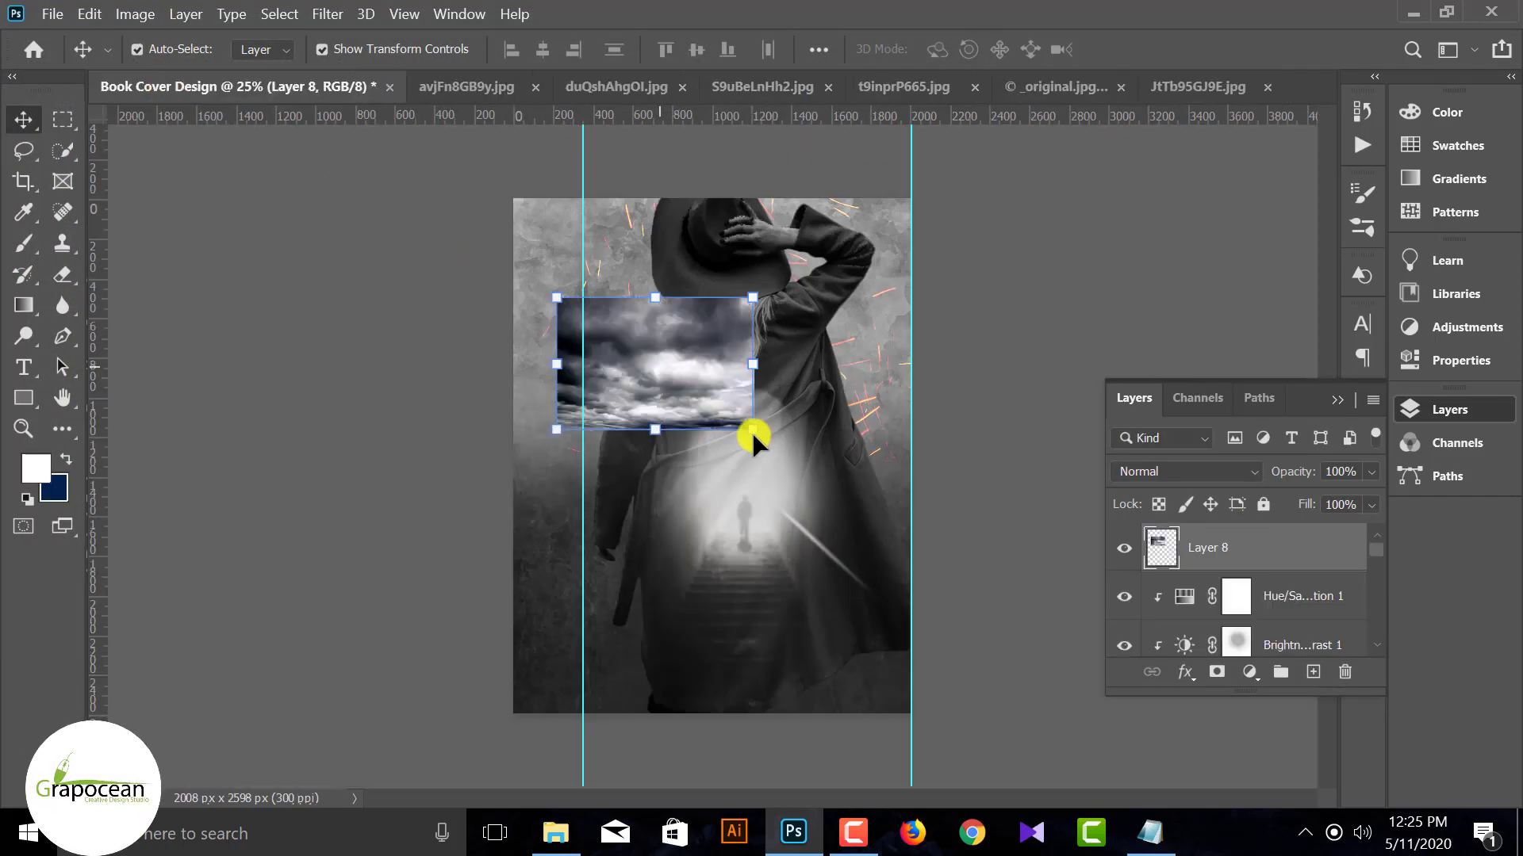
{"action": "key", "text": "ctrl+t"}
{"action": "left_click_drag", "start_coordinate": [747, 435], "coordinate": [894, 537]}
{"action": "left_click_drag", "start_coordinate": [736, 473], "coordinate": [805, 421]}
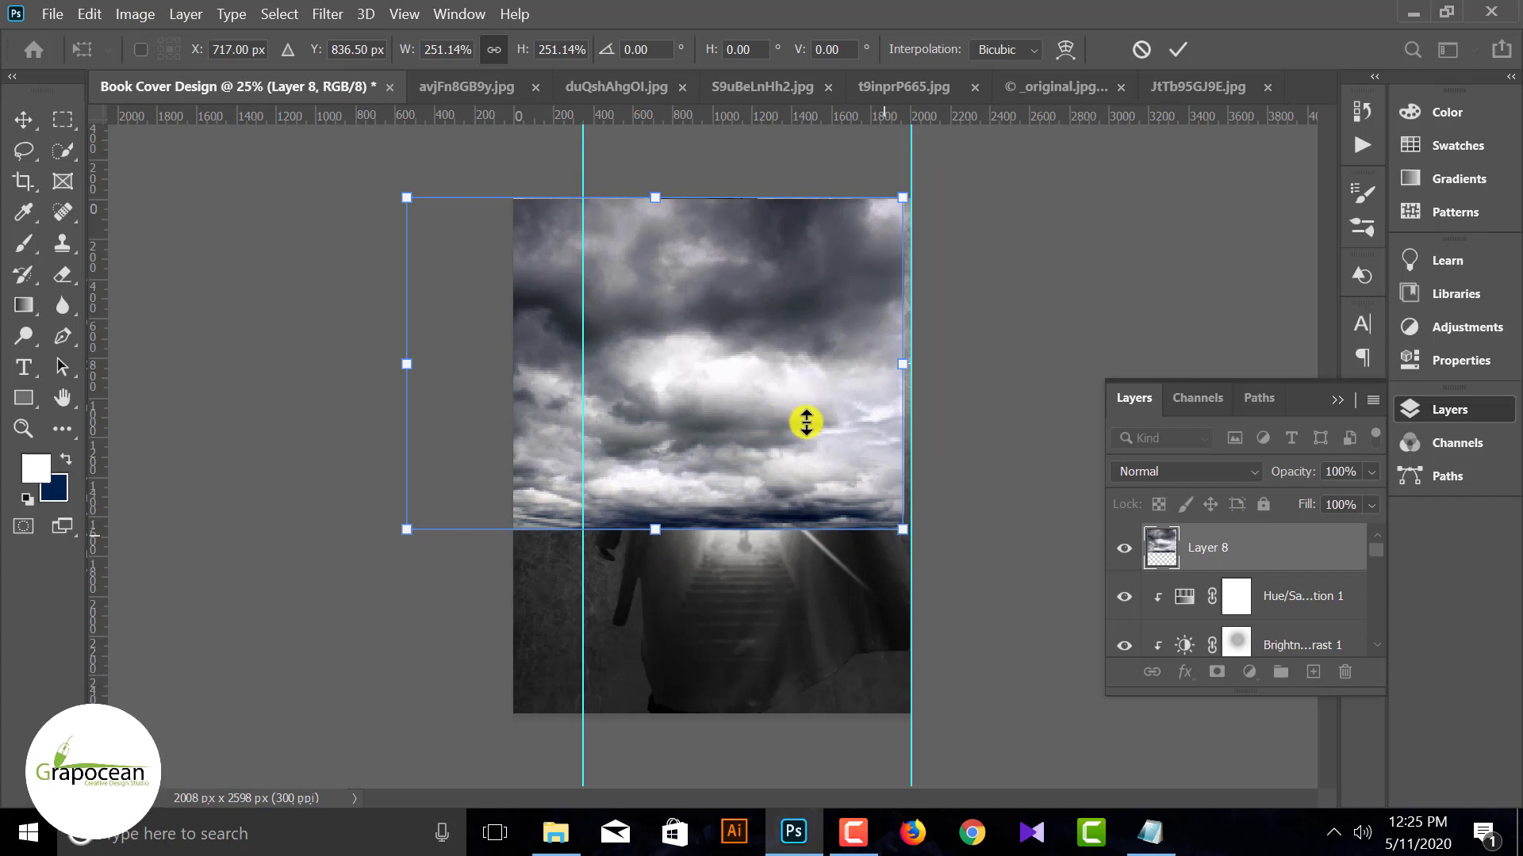
{"action": "left_click_drag", "start_coordinate": [663, 397], "coordinate": [681, 396]}
{"action": "left_click", "coordinate": [1182, 49]}
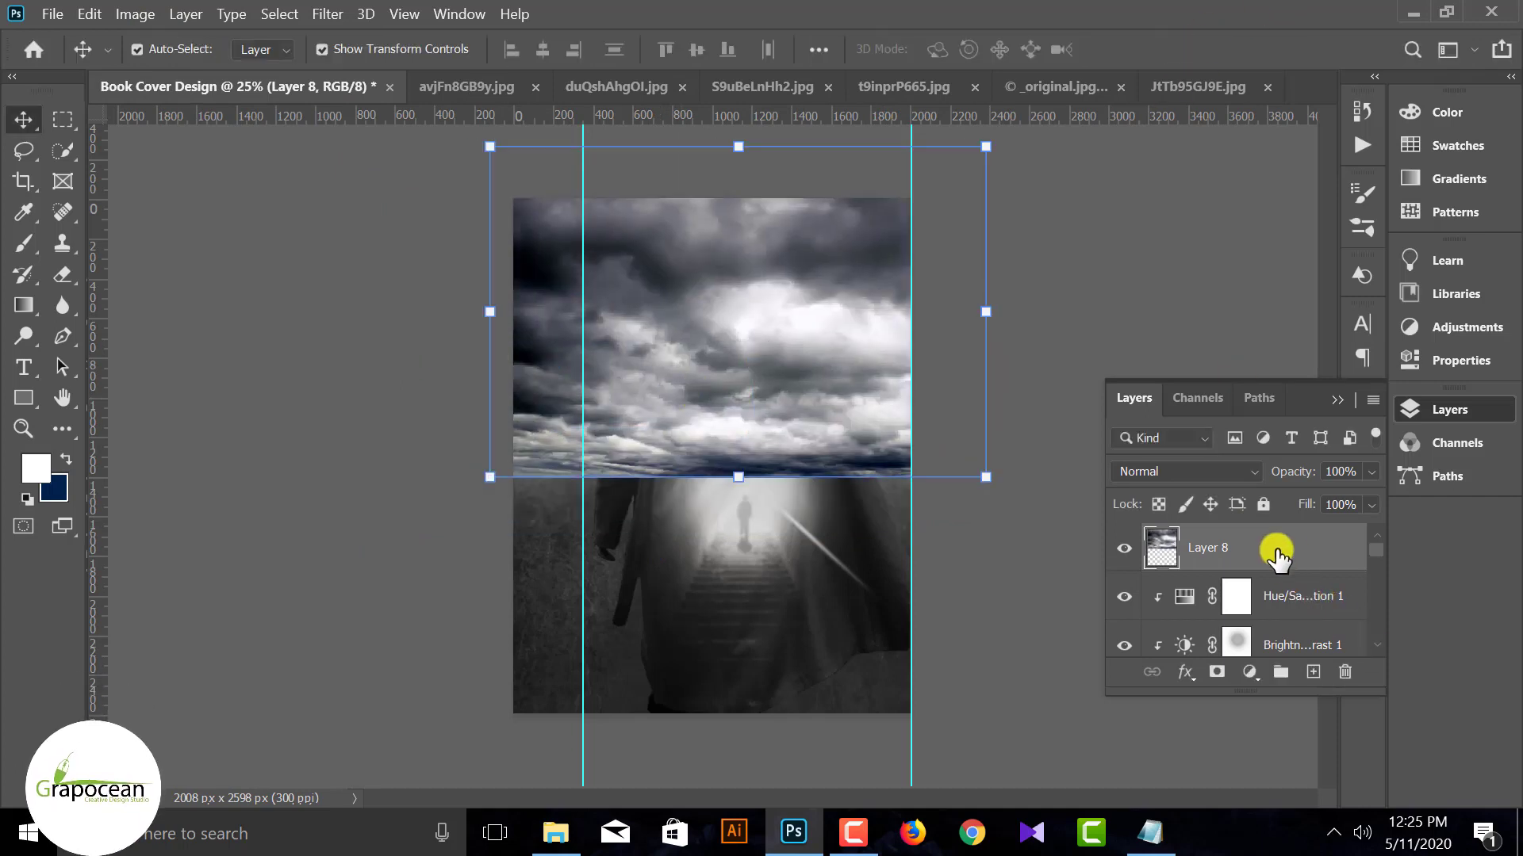
Move the stormy sky layer directly below the staircase scene, Layer 6, and scale the sky down slightly.
{"action": "left_click_drag", "start_coordinate": [1271, 544], "coordinate": [1222, 632]}
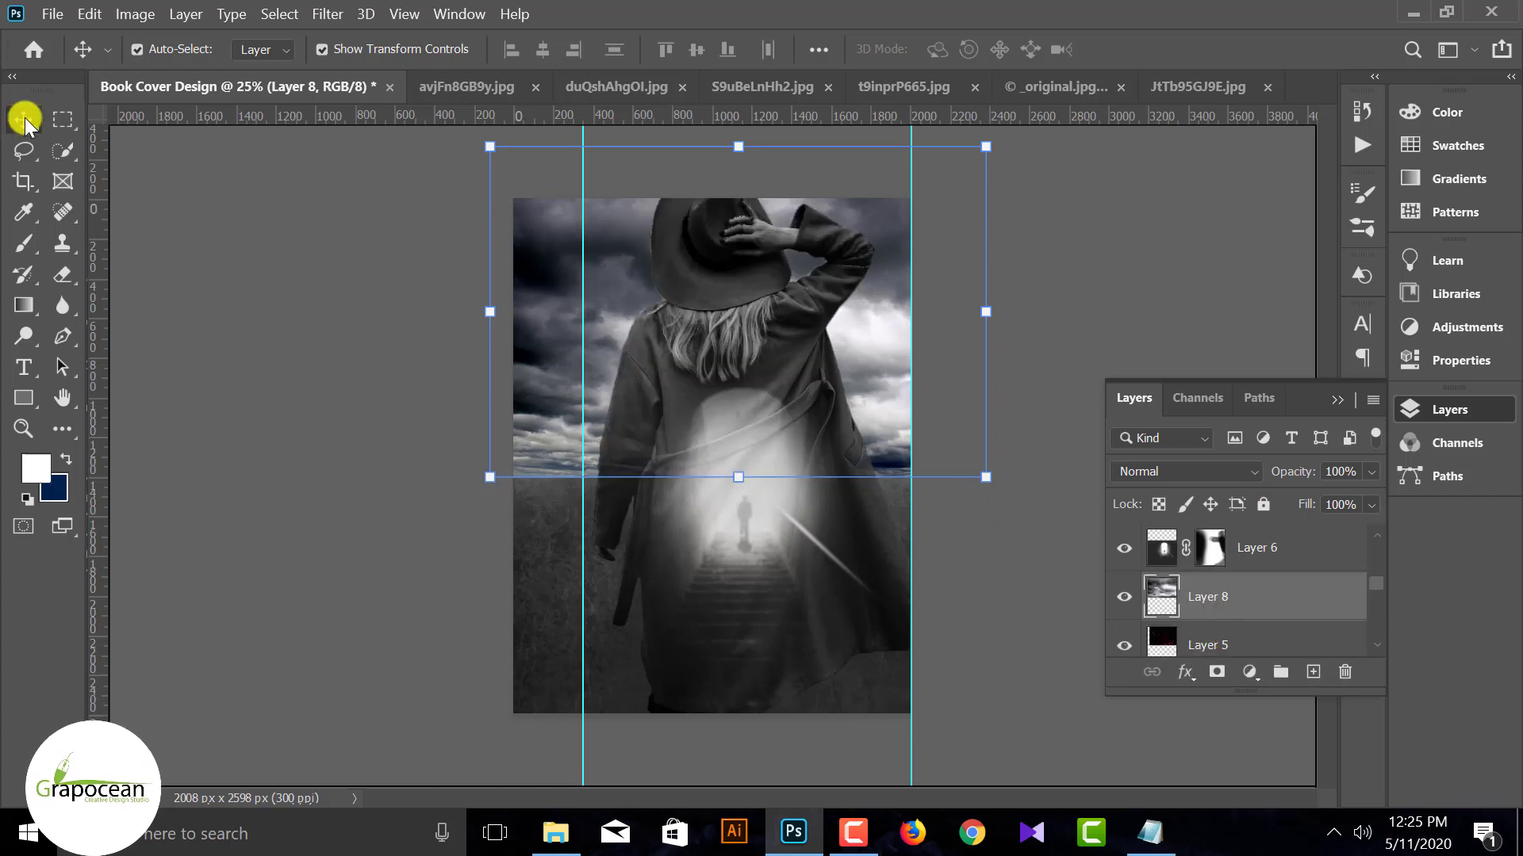
{"action": "left_click", "coordinate": [578, 496]}
{"action": "key", "text": "ctrl+z"}
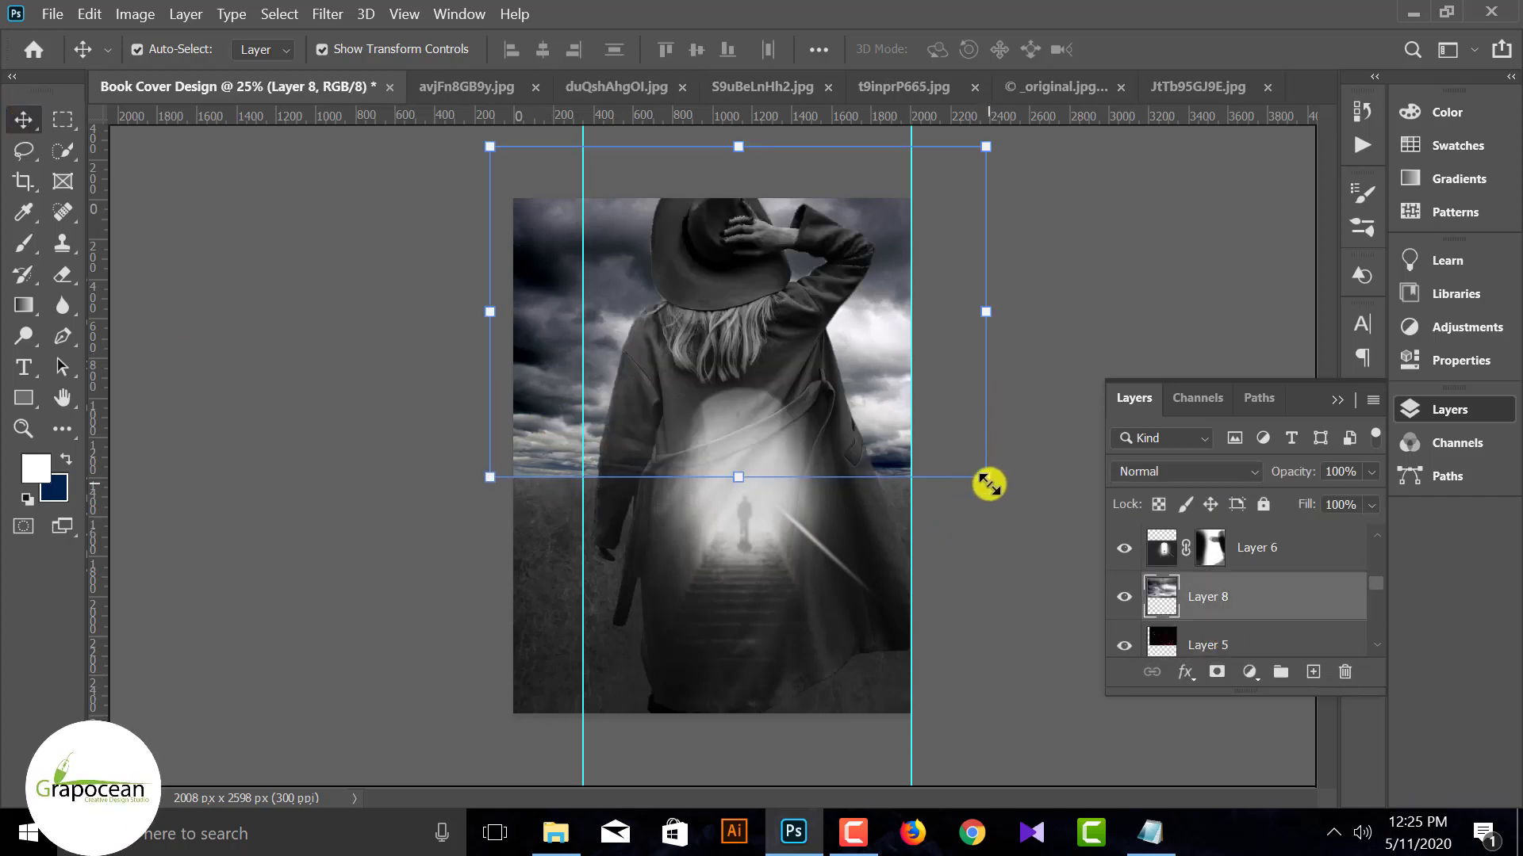
{"action": "left_click_drag", "start_coordinate": [988, 484], "coordinate": [884, 382]}
{"action": "left_click", "coordinate": [1177, 49]}
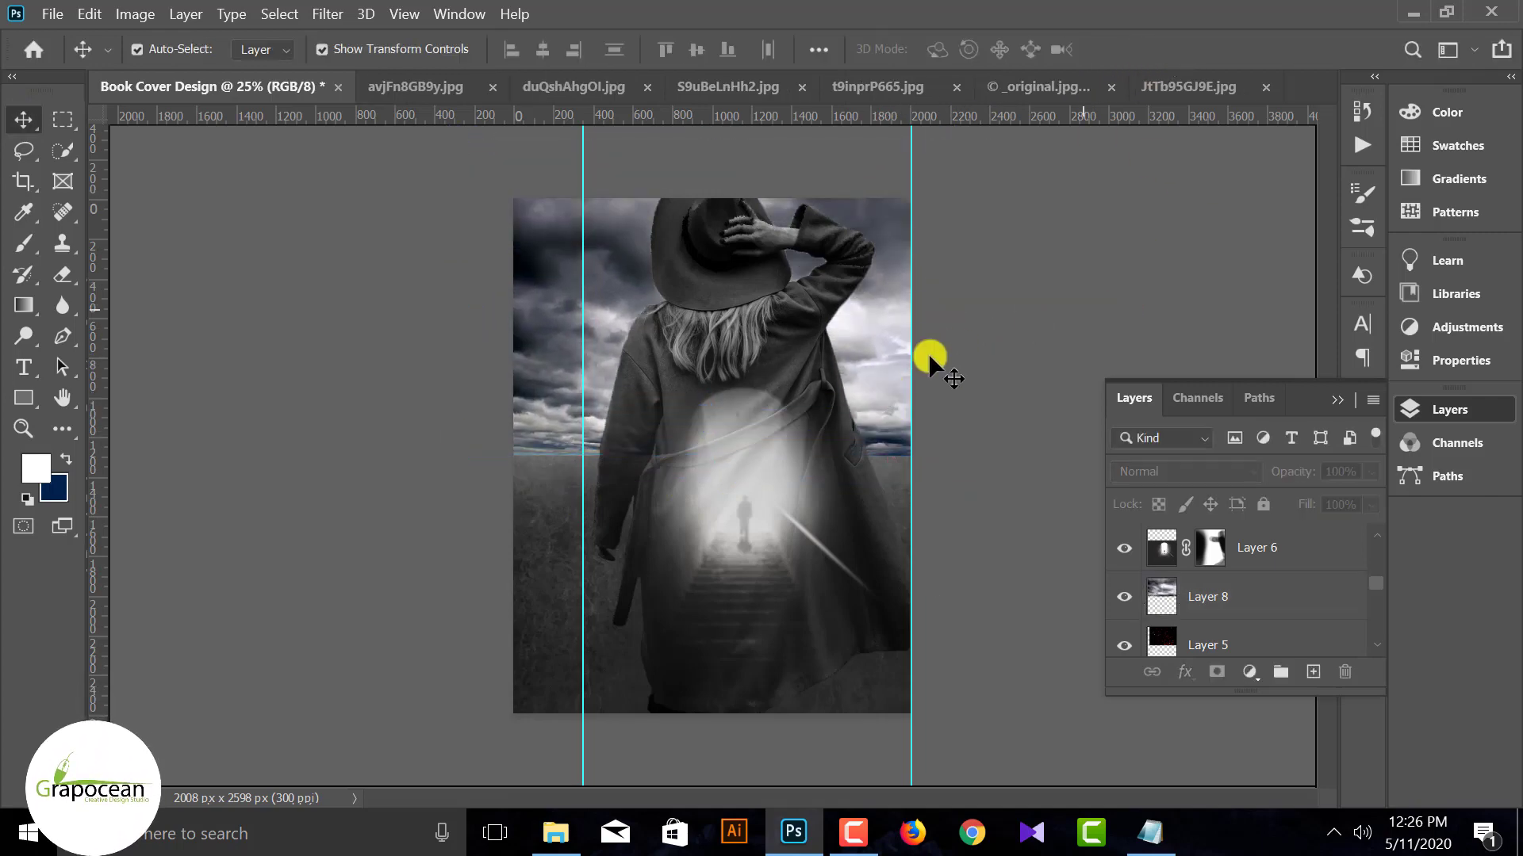
Add a layer mask to the stormy sky and fade its lower edge with a black-to-transparent linear gradient at 78% opacity.
{"action": "left_click", "coordinate": [1255, 597]}
{"action": "left_click", "coordinate": [1217, 672]}
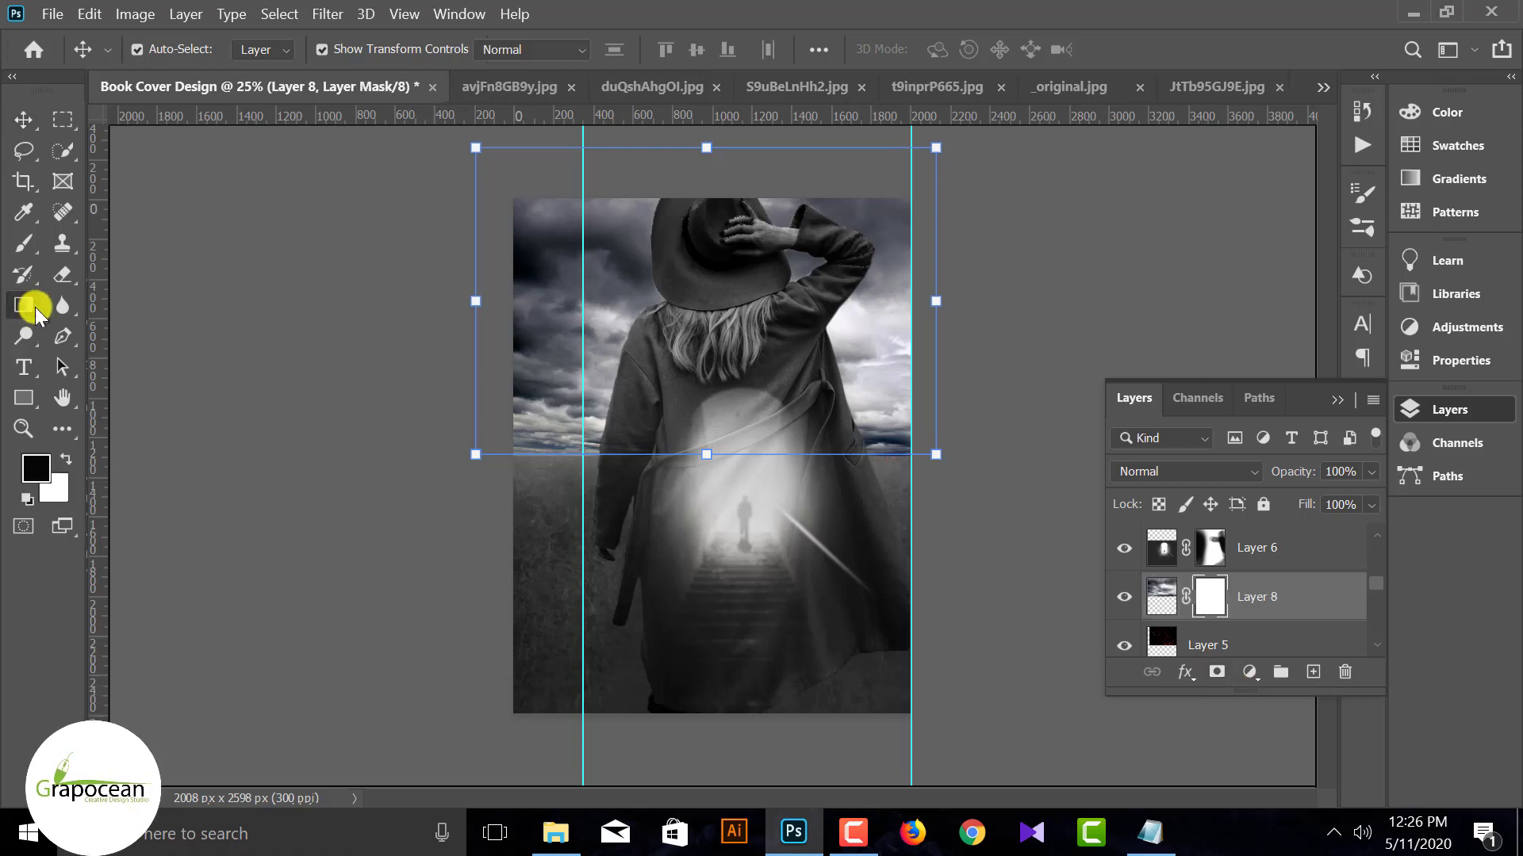
{"action": "left_click", "coordinate": [31, 308]}
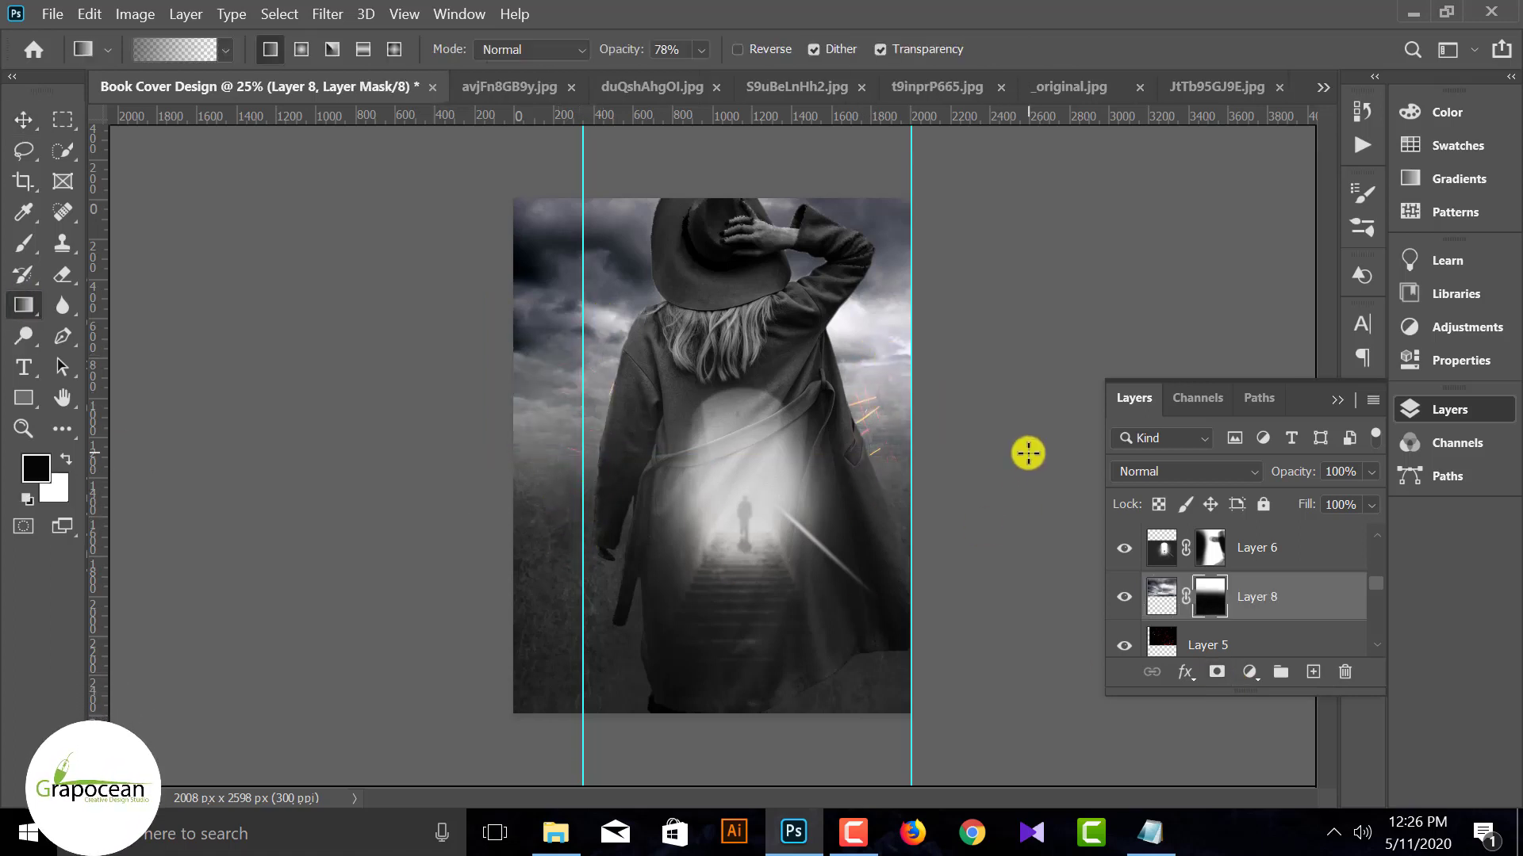
Apply the Spatter brush stroke filter to the sky image with a Spray Radius of 11 and Smoothness of 5.
{"action": "key", "text": "v"}
{"action": "left_click", "coordinate": [1283, 587]}
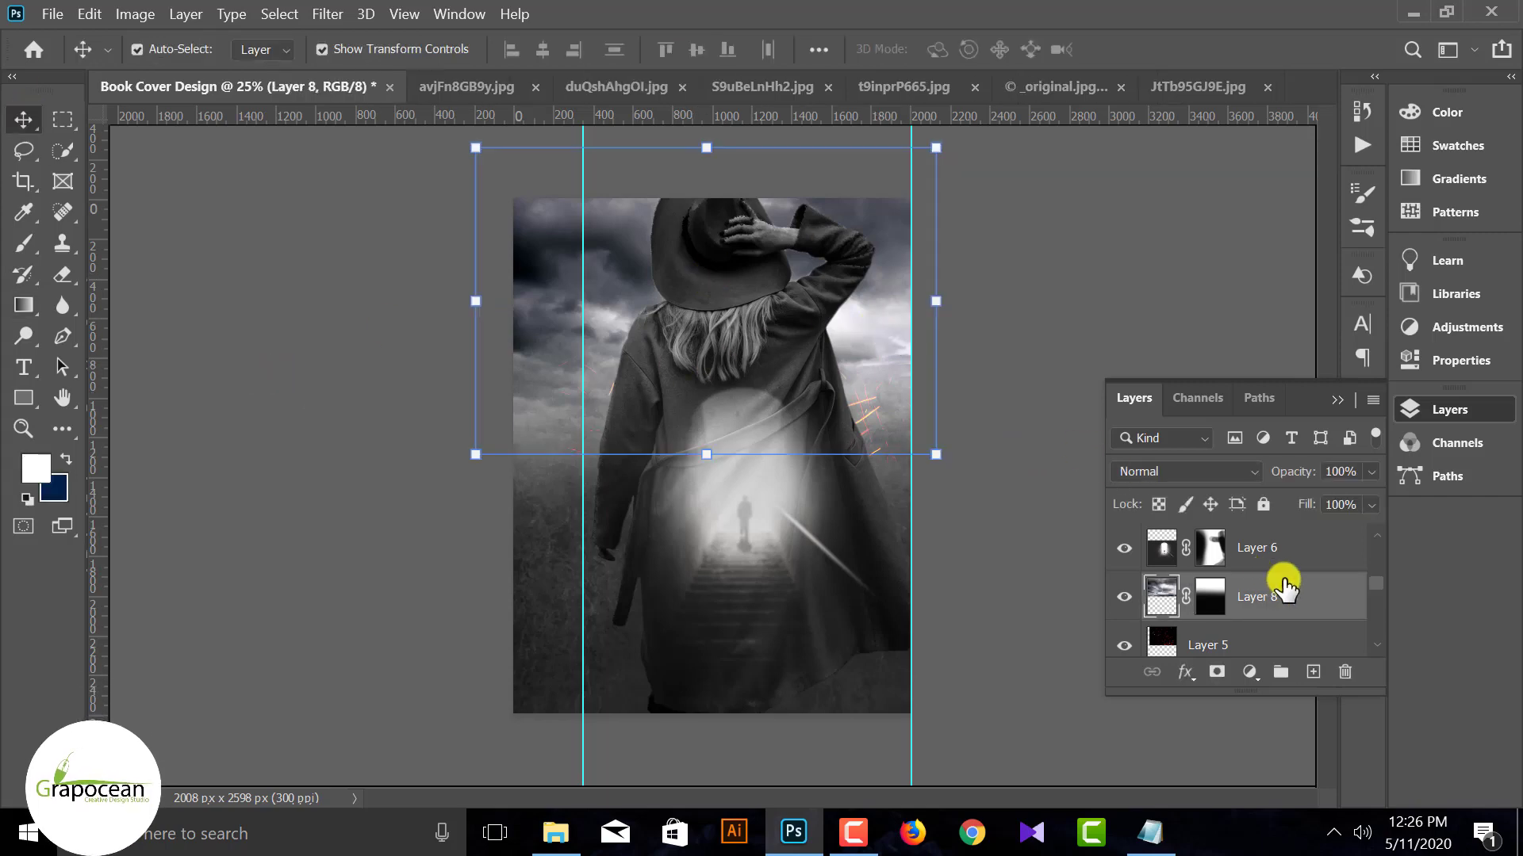
{"action": "left_click", "coordinate": [1252, 670]}
{"action": "left_click", "coordinate": [1285, 586]}
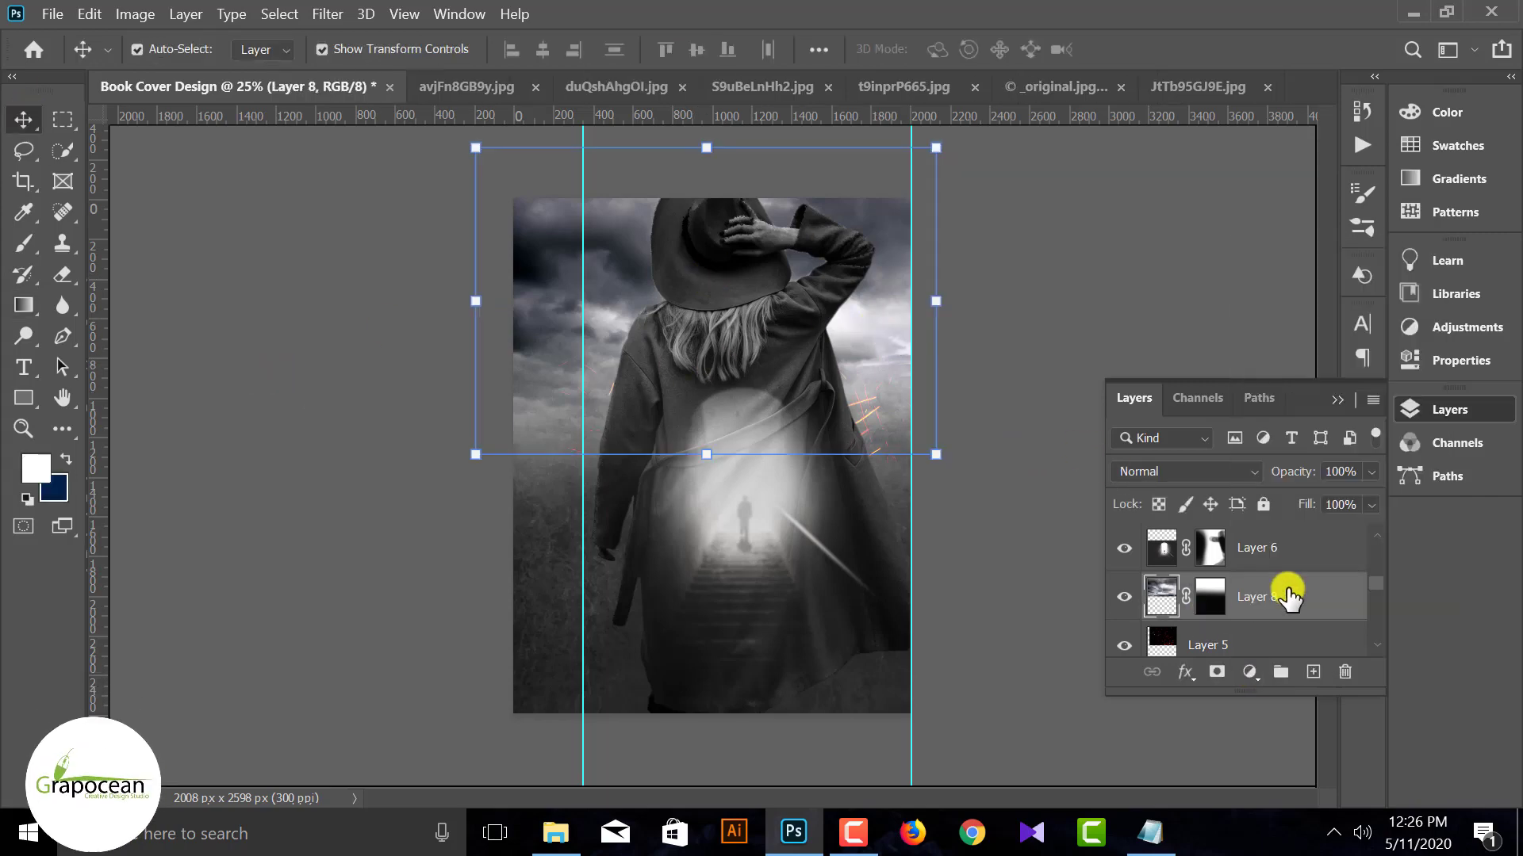
{"action": "left_click", "coordinate": [328, 14]}
{"action": "left_click", "coordinate": [555, 98]}
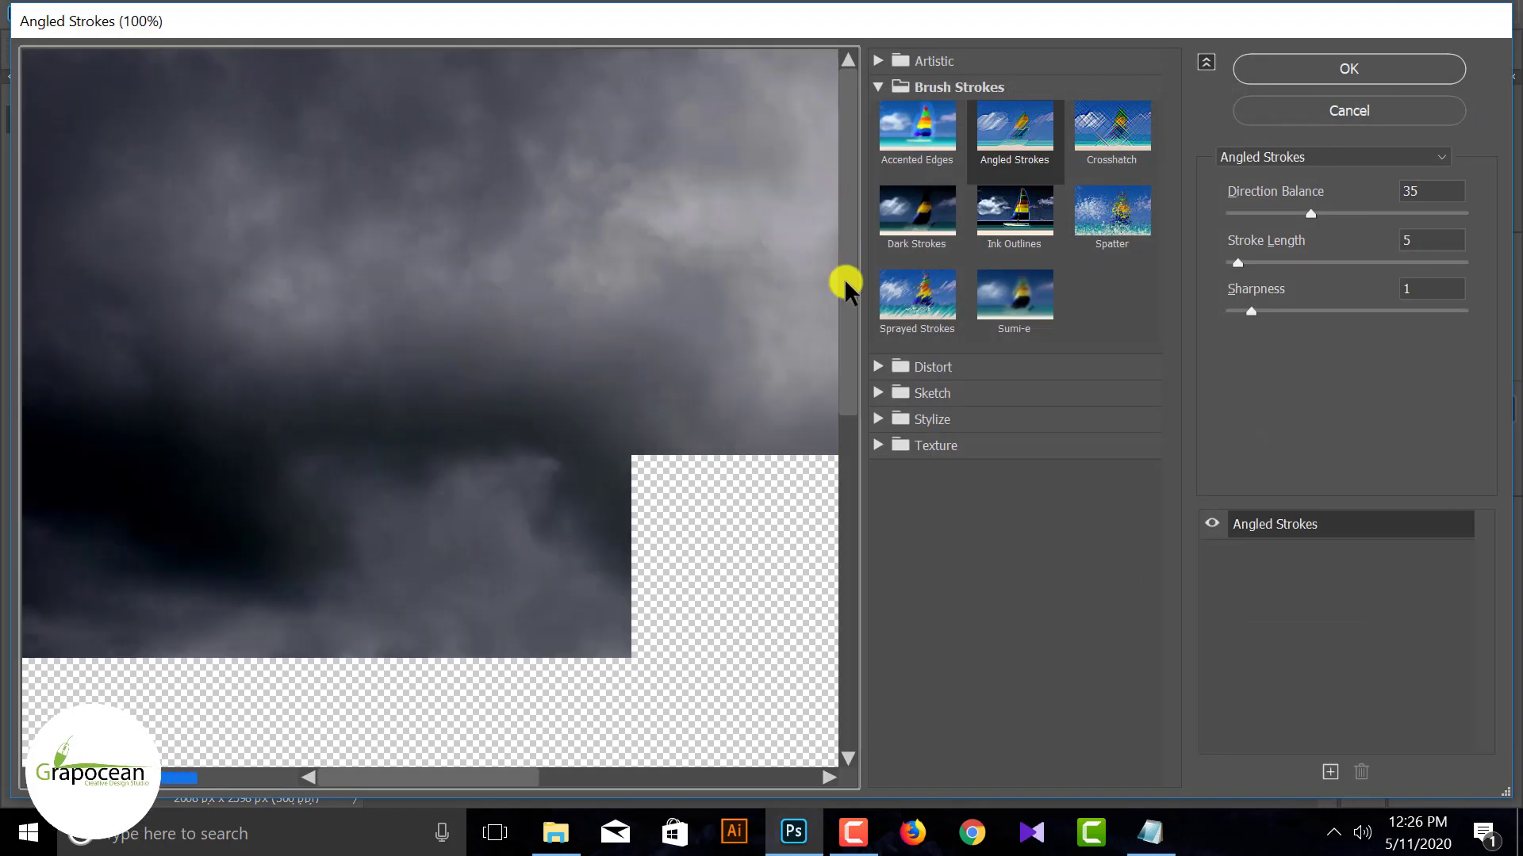
{"action": "left_click", "coordinate": [1111, 225]}
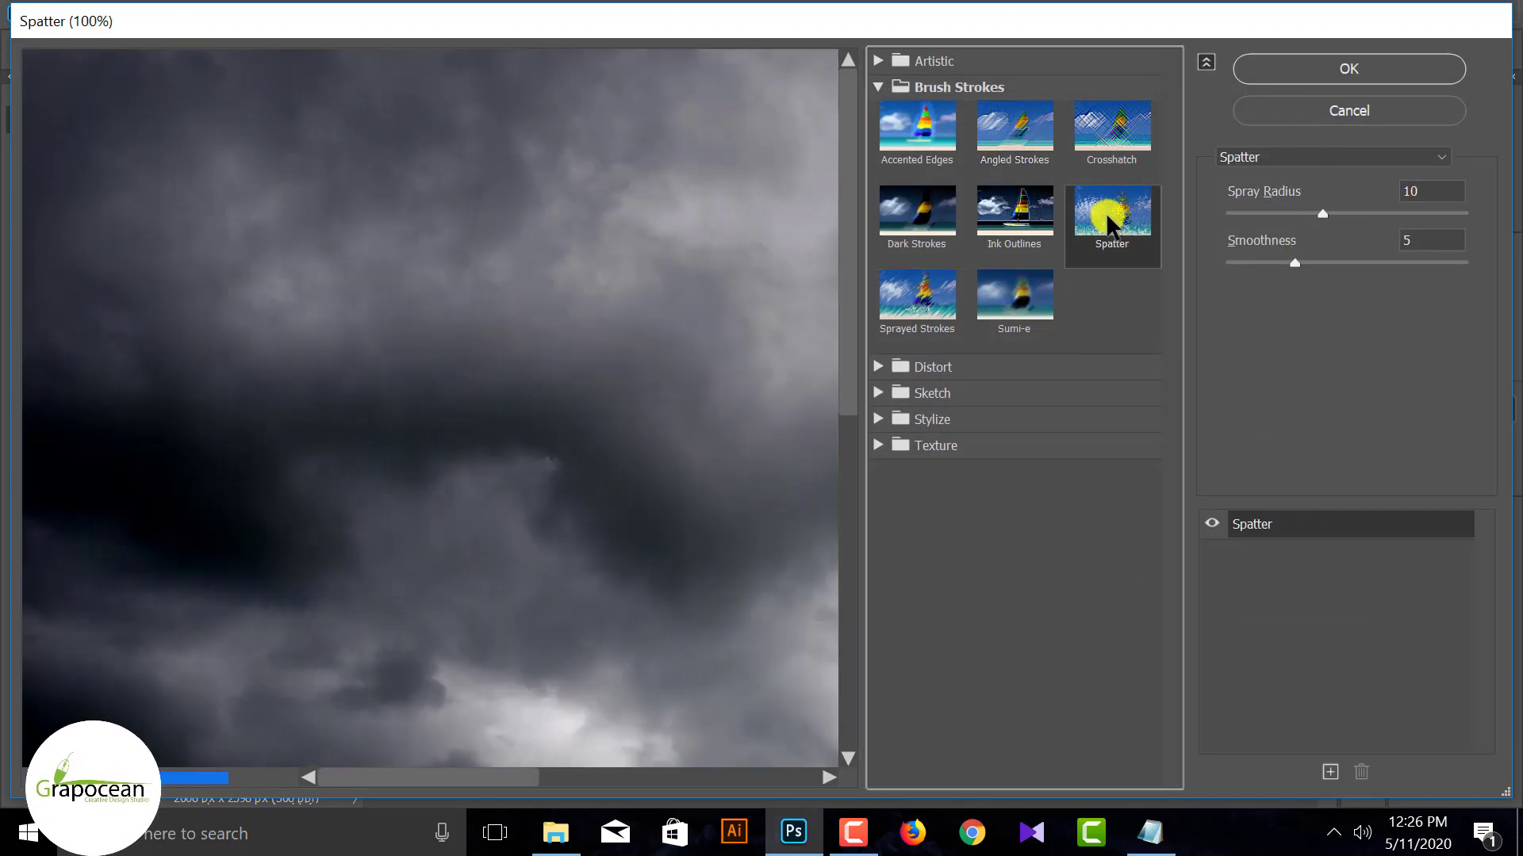
{"action": "left_click", "coordinate": [937, 325]}
{"action": "left_click", "coordinate": [1140, 232]}
{"action": "left_click_drag", "start_coordinate": [1322, 214], "coordinate": [1341, 223]}
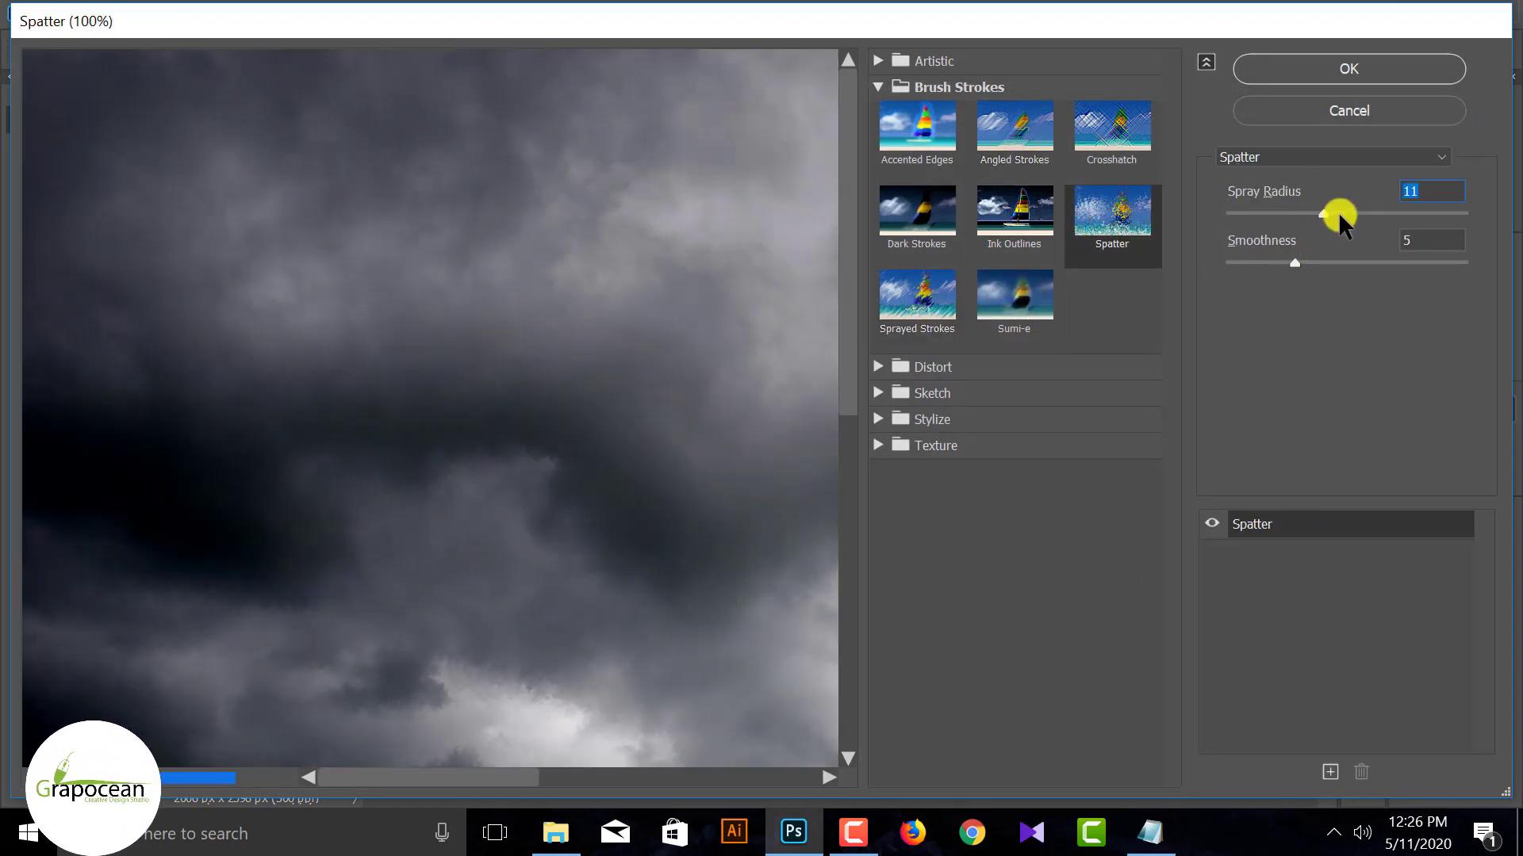
{"action": "left_click", "coordinate": [1340, 62]}
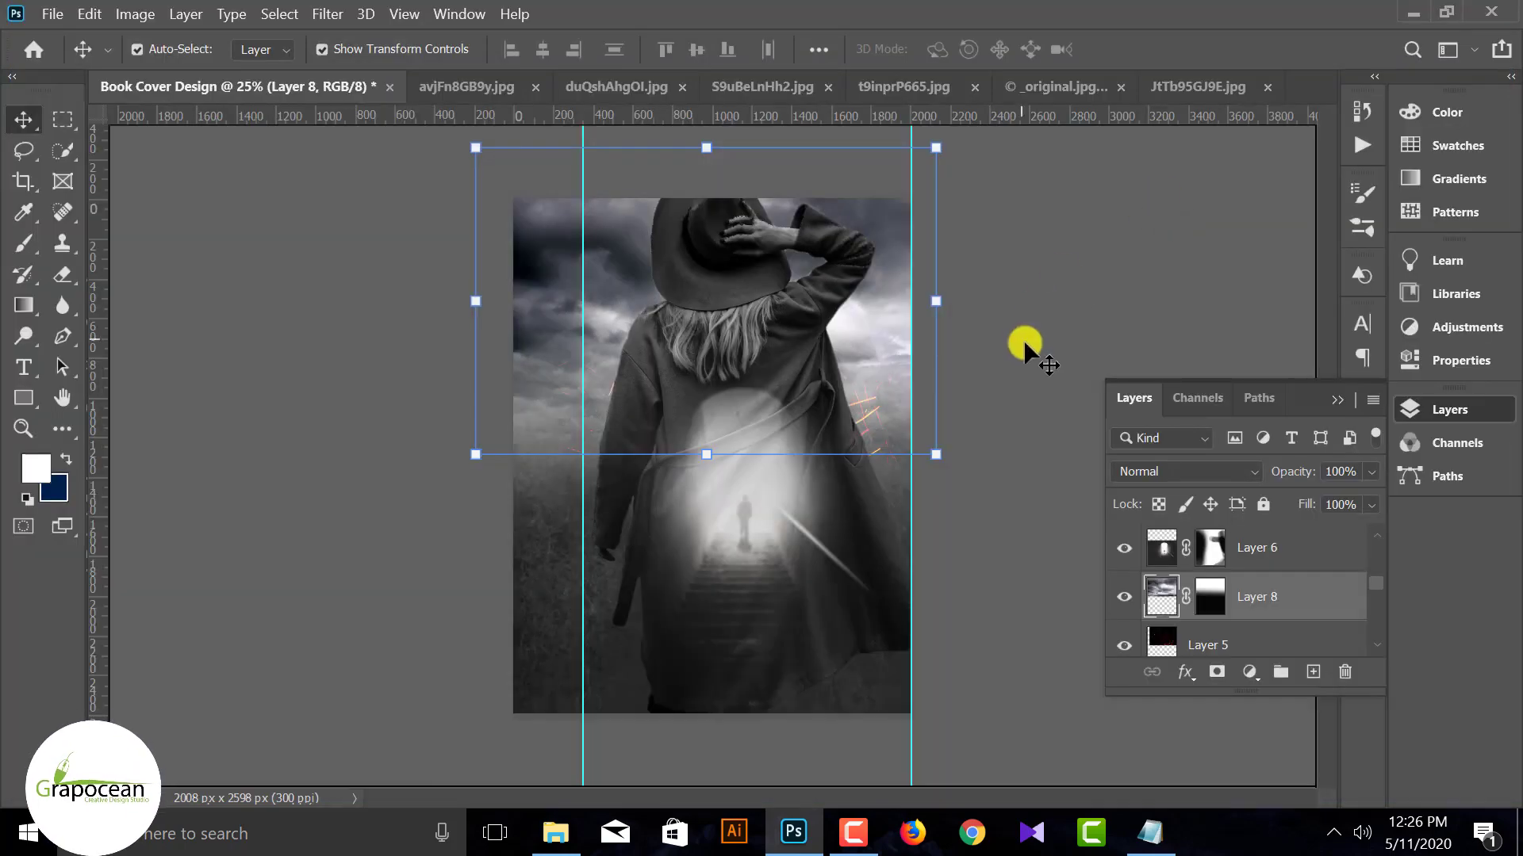
Add a Hue/Saturation adjustment above the stormy sky, set Saturation to -100 and adjust the Lightness.
{"action": "left_click", "coordinate": [1255, 682]}
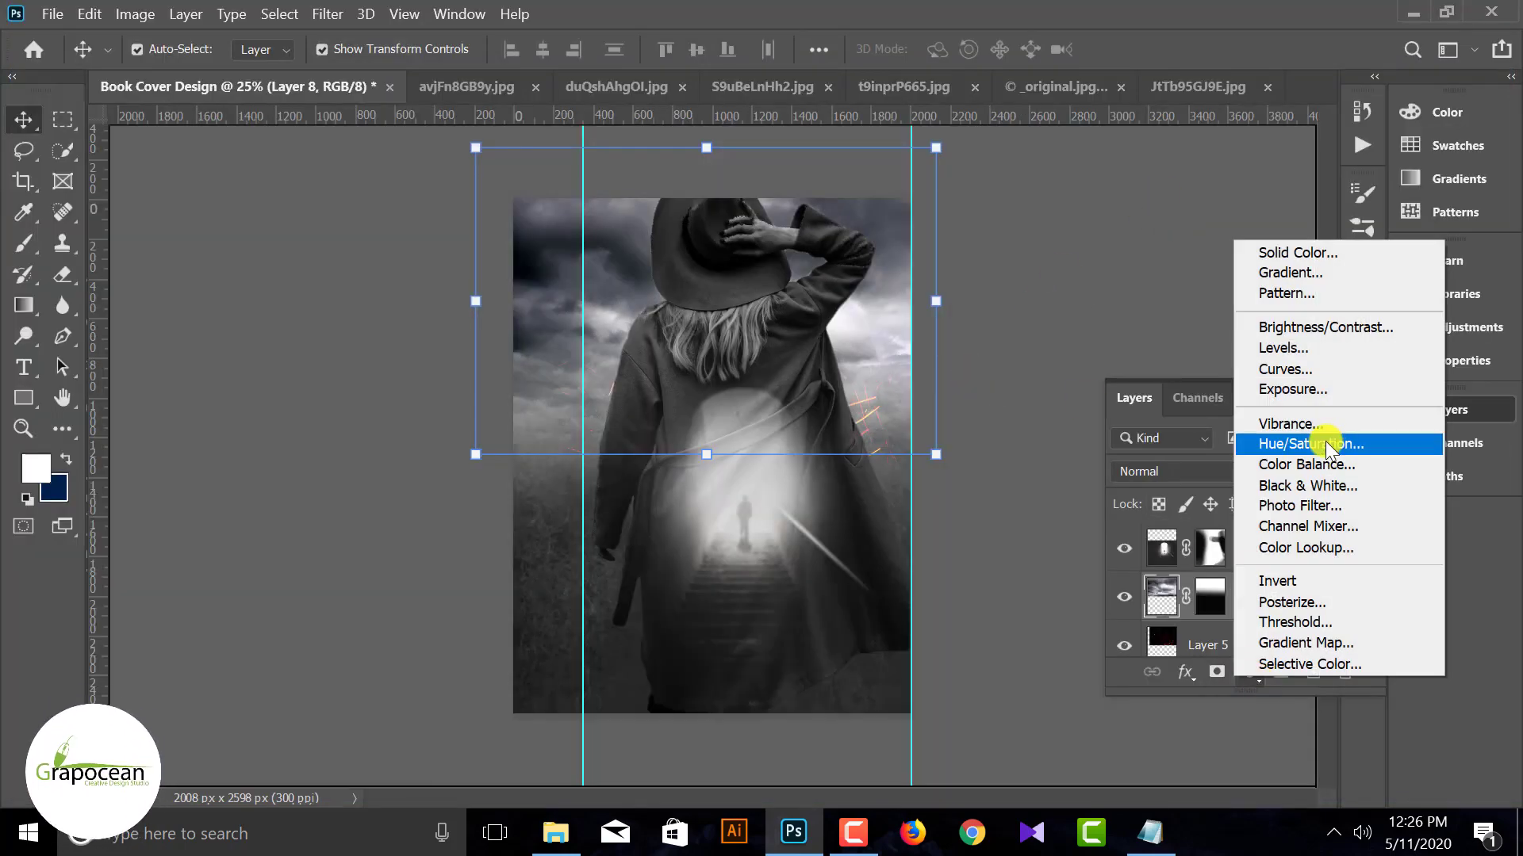
{"action": "left_click", "coordinate": [1305, 480]}
{"action": "left_click_drag", "start_coordinate": [1212, 463], "coordinate": [1055, 480]}
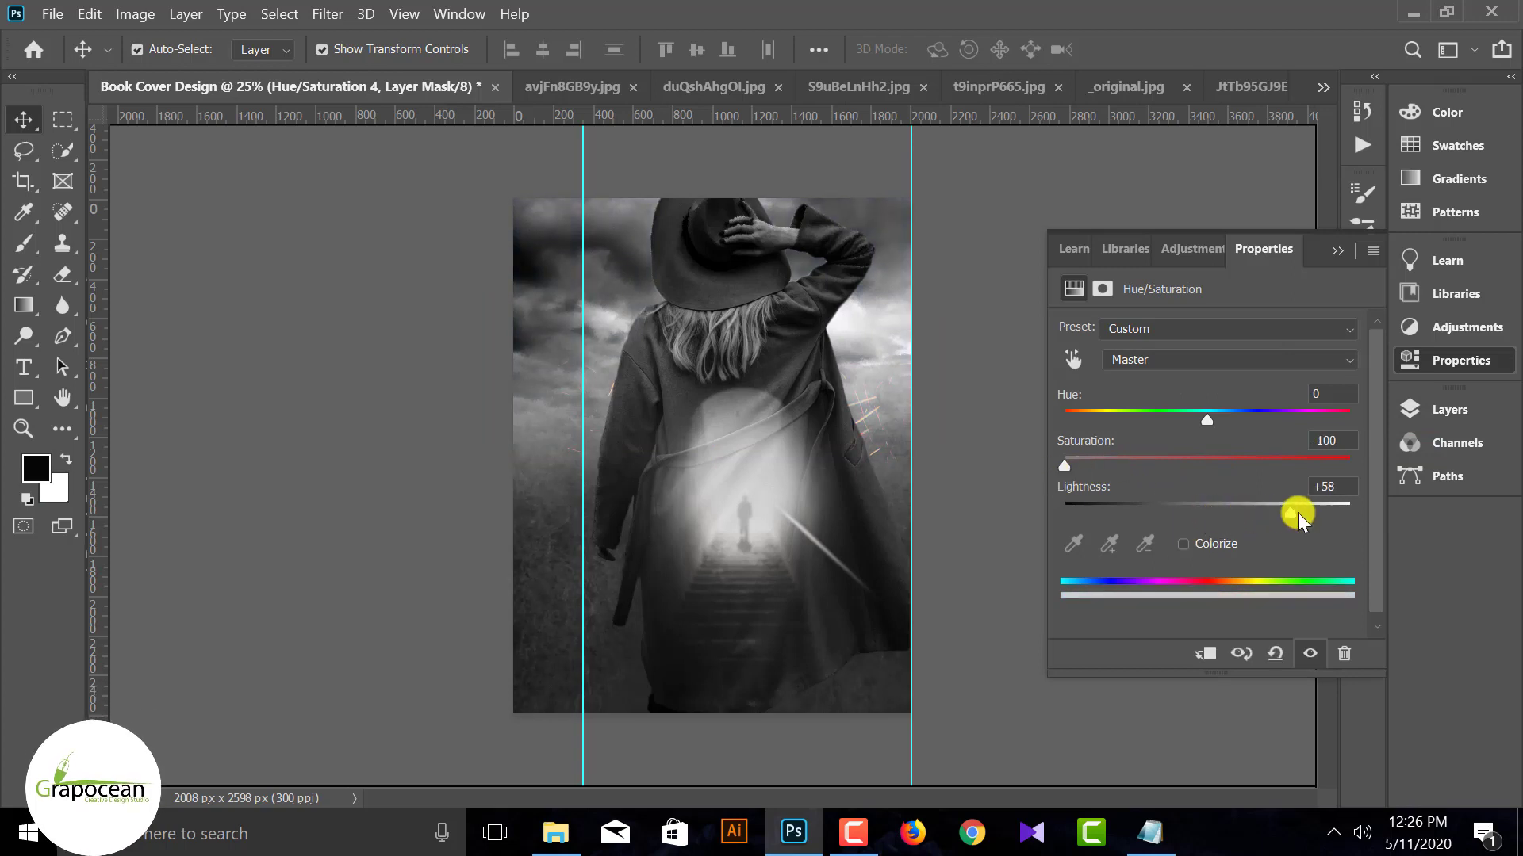
{"action": "left_click_drag", "start_coordinate": [1297, 512], "coordinate": [1202, 533]}
{"action": "left_click", "coordinate": [1340, 254]}
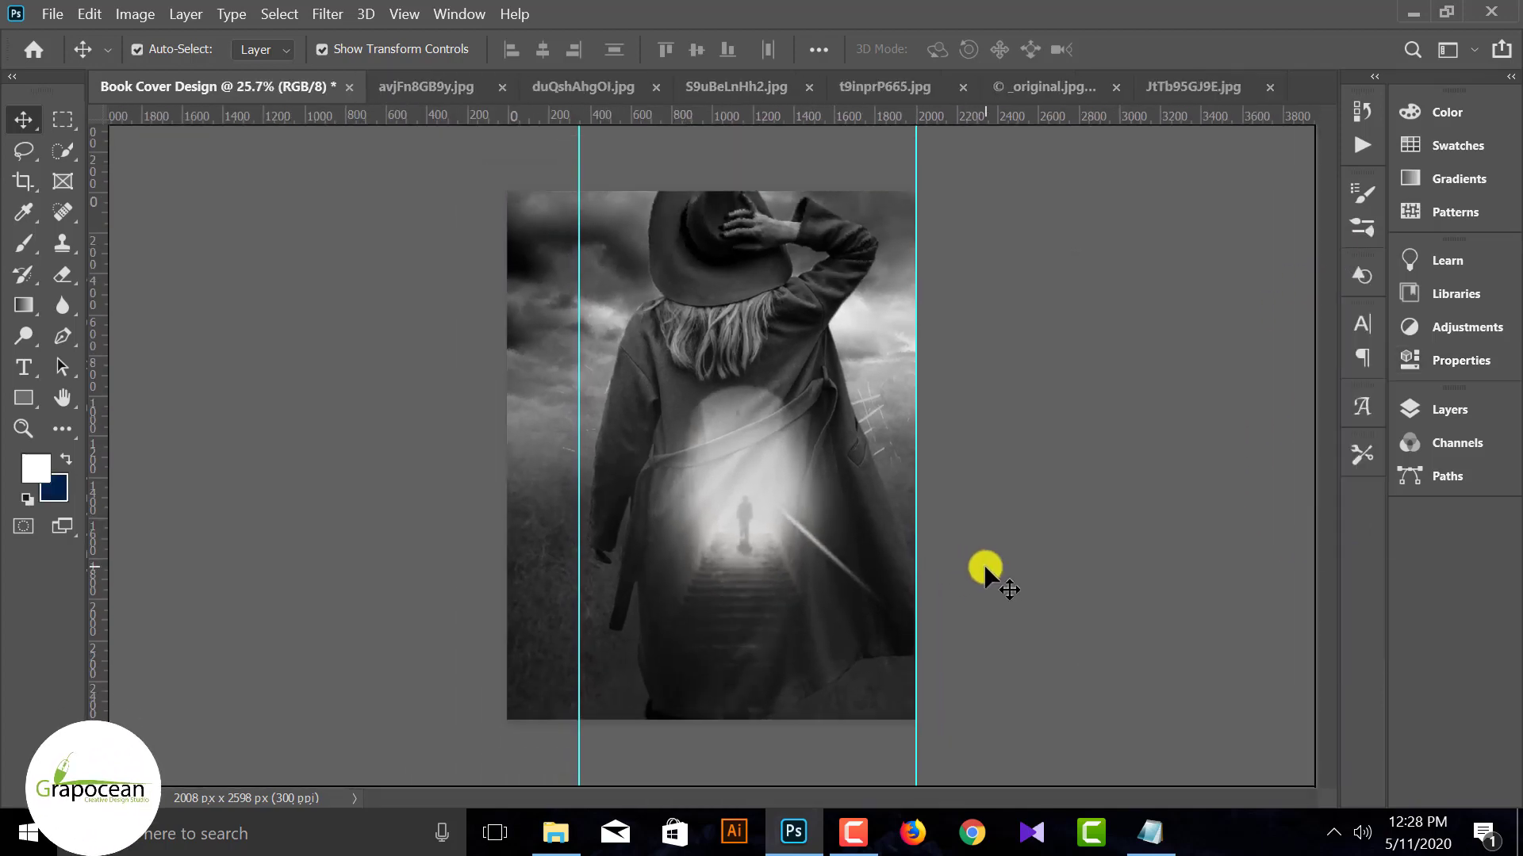
Add the white title text THE FATE in The Bold Font, Bold, at 39 pt over the woman's hat.
{"action": "left_click", "coordinate": [24, 368]}
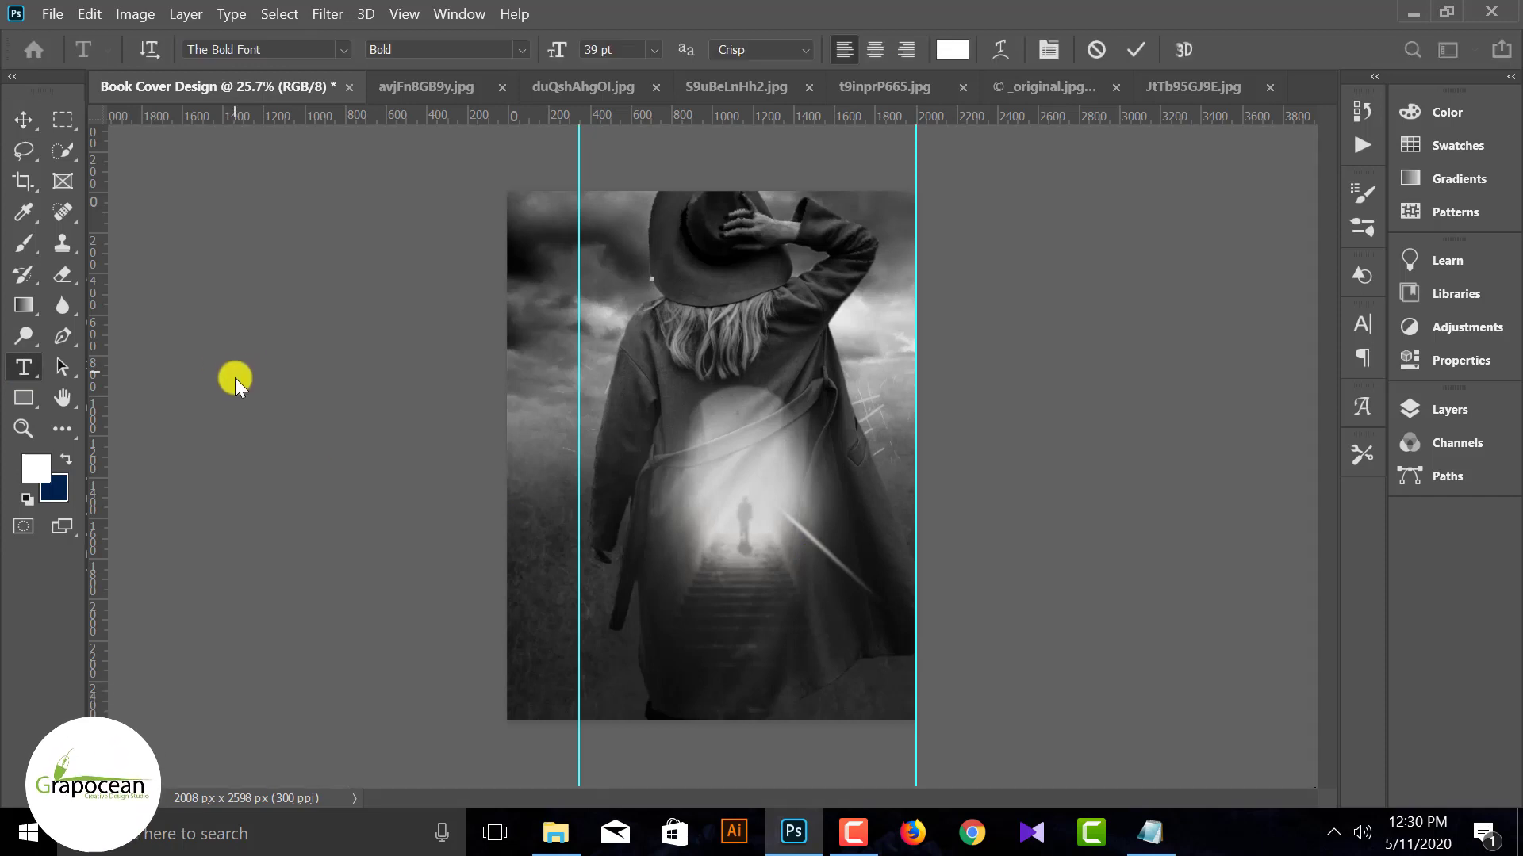
{"action": "type", "text": "THE FATE"}
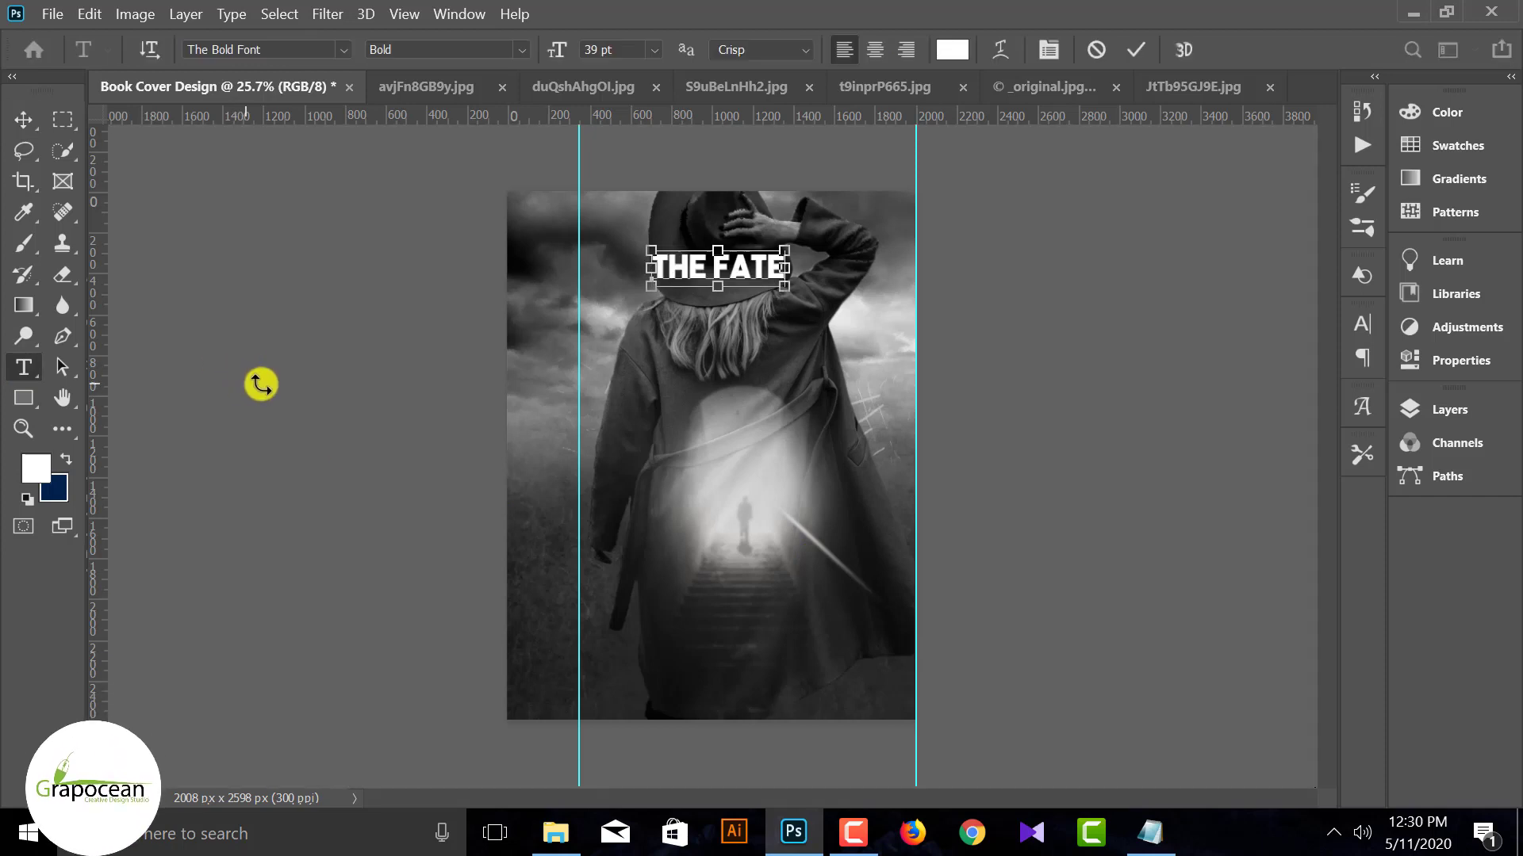
{"action": "scroll", "coordinate": [785, 314], "scroll_direction": "up", "scroll_amount": 2}
{"action": "left_click_drag", "start_coordinate": [804, 227], "coordinate": [410, 227]}
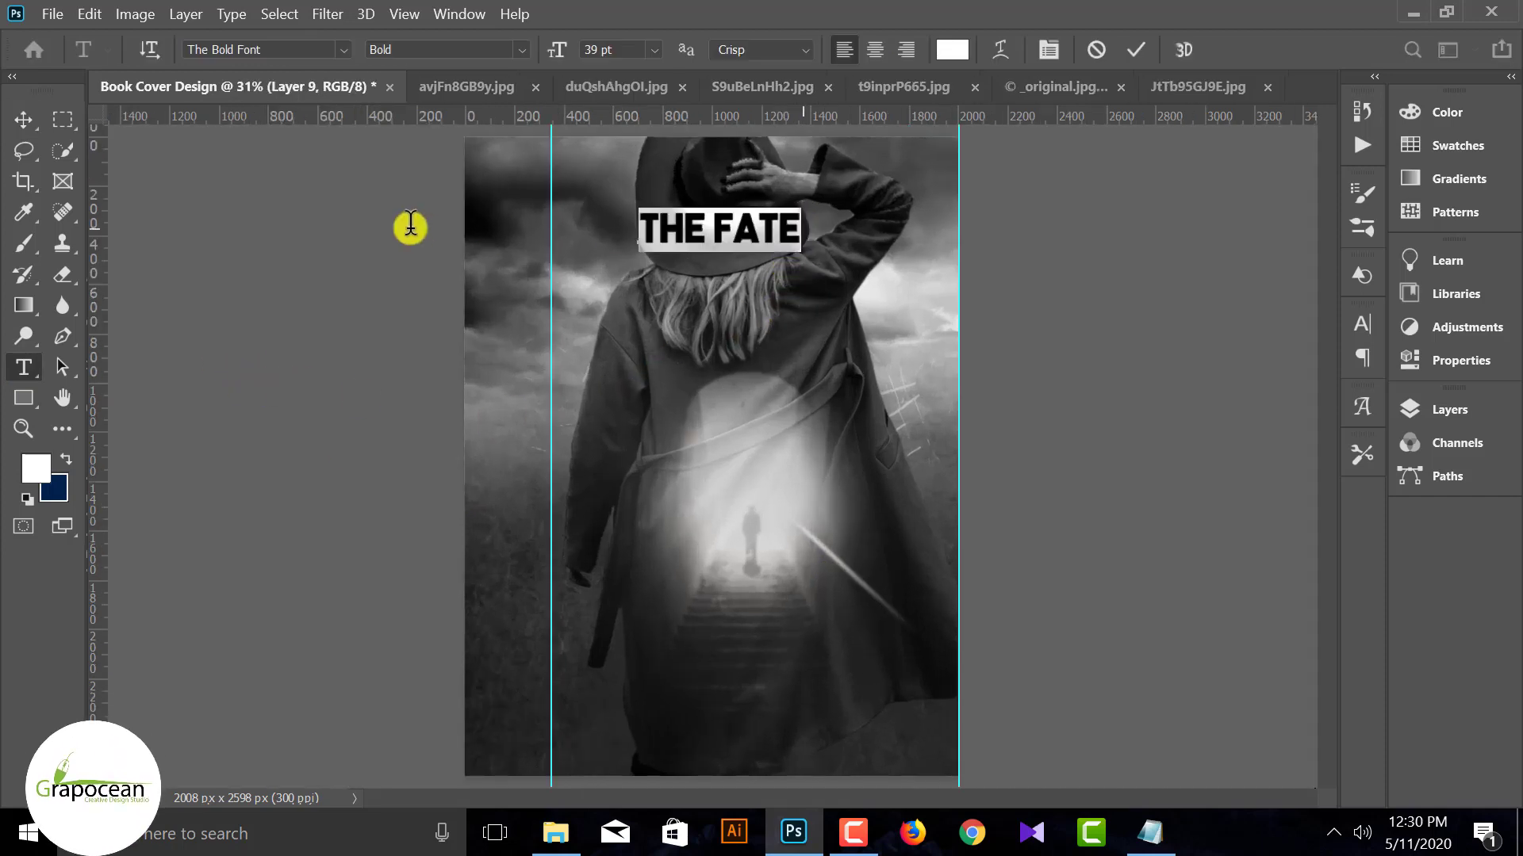
Move THE FATE title down to just below the staircase on the lower part of the coat.
{"action": "left_click", "coordinate": [18, 120]}
{"action": "left_click_drag", "start_coordinate": [771, 327], "coordinate": [794, 688]}
{"action": "left_click", "coordinate": [966, 631]}
{"action": "scroll", "coordinate": [832, 631], "scroll_direction": "down", "scroll_amount": 1}
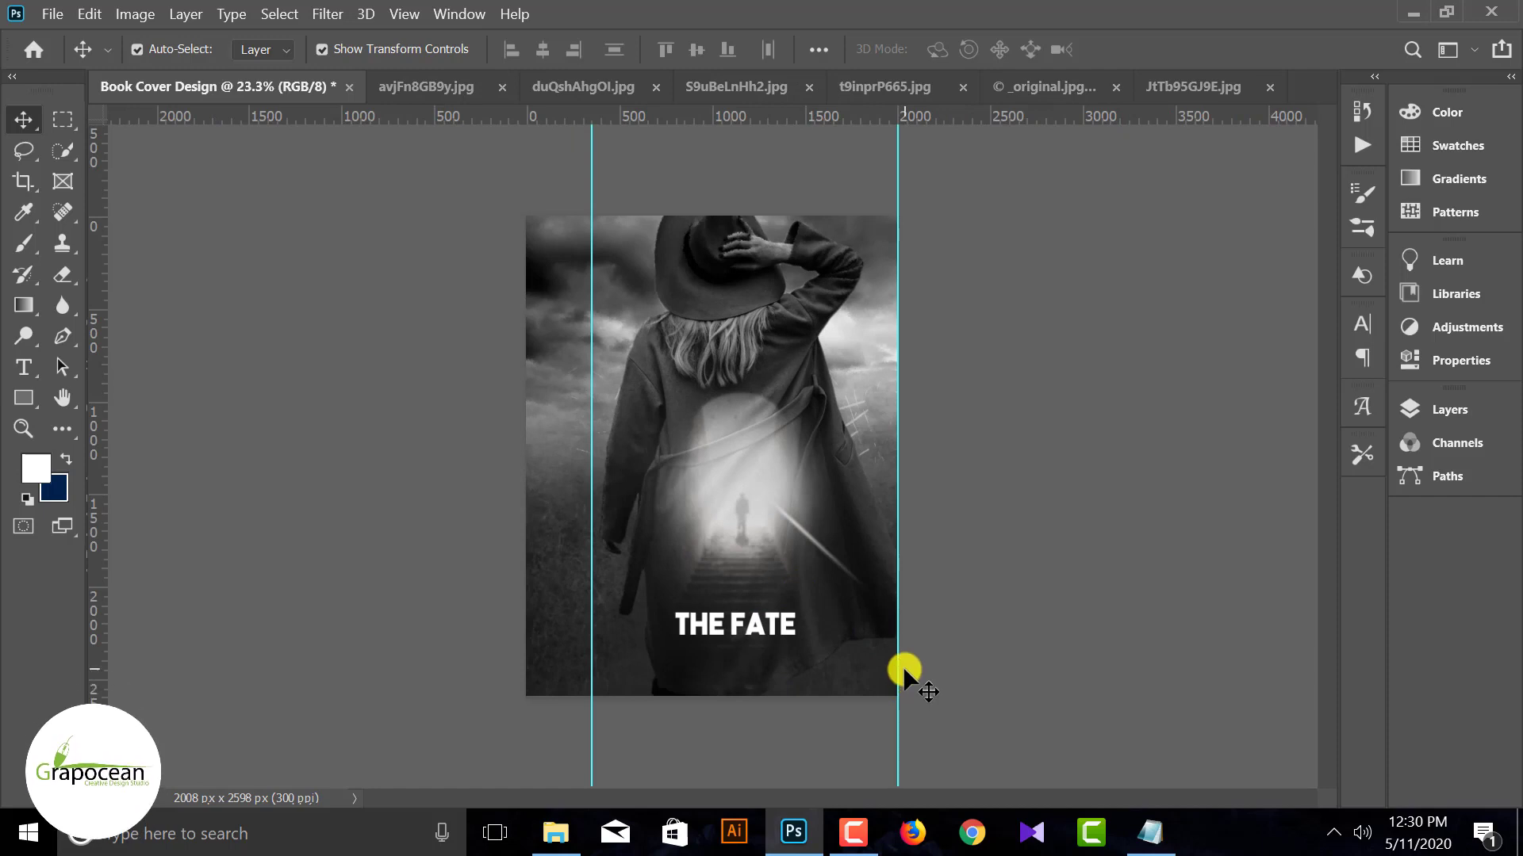
{"action": "scroll", "coordinate": [753, 710], "scroll_direction": "up", "scroll_amount": 1}
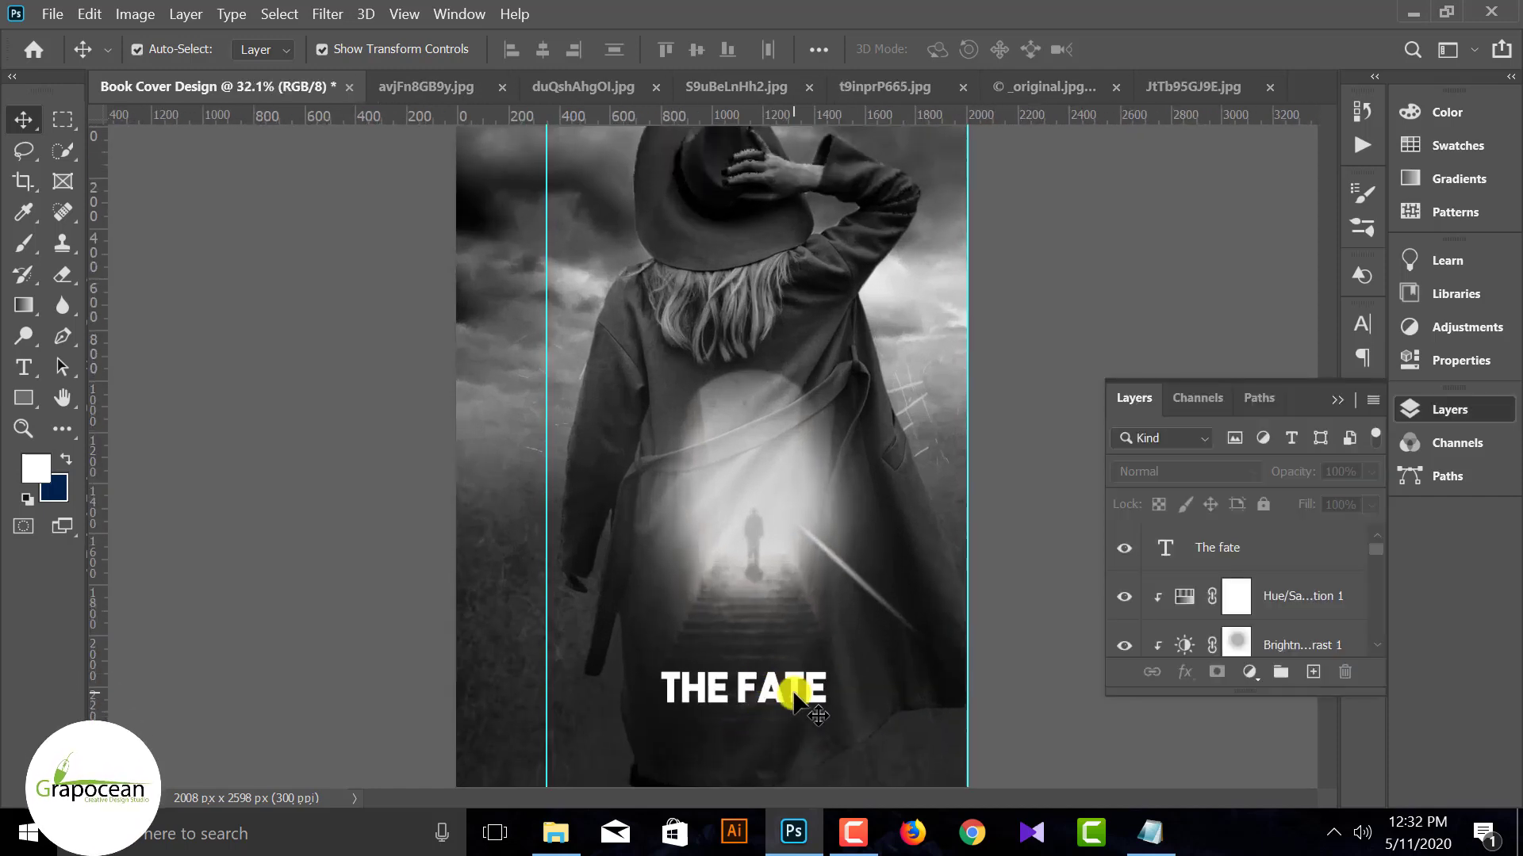
Enlarge THE FATE title proportionally about its centre so it spans the lower part of the coat.
{"action": "left_click", "coordinate": [792, 692]}
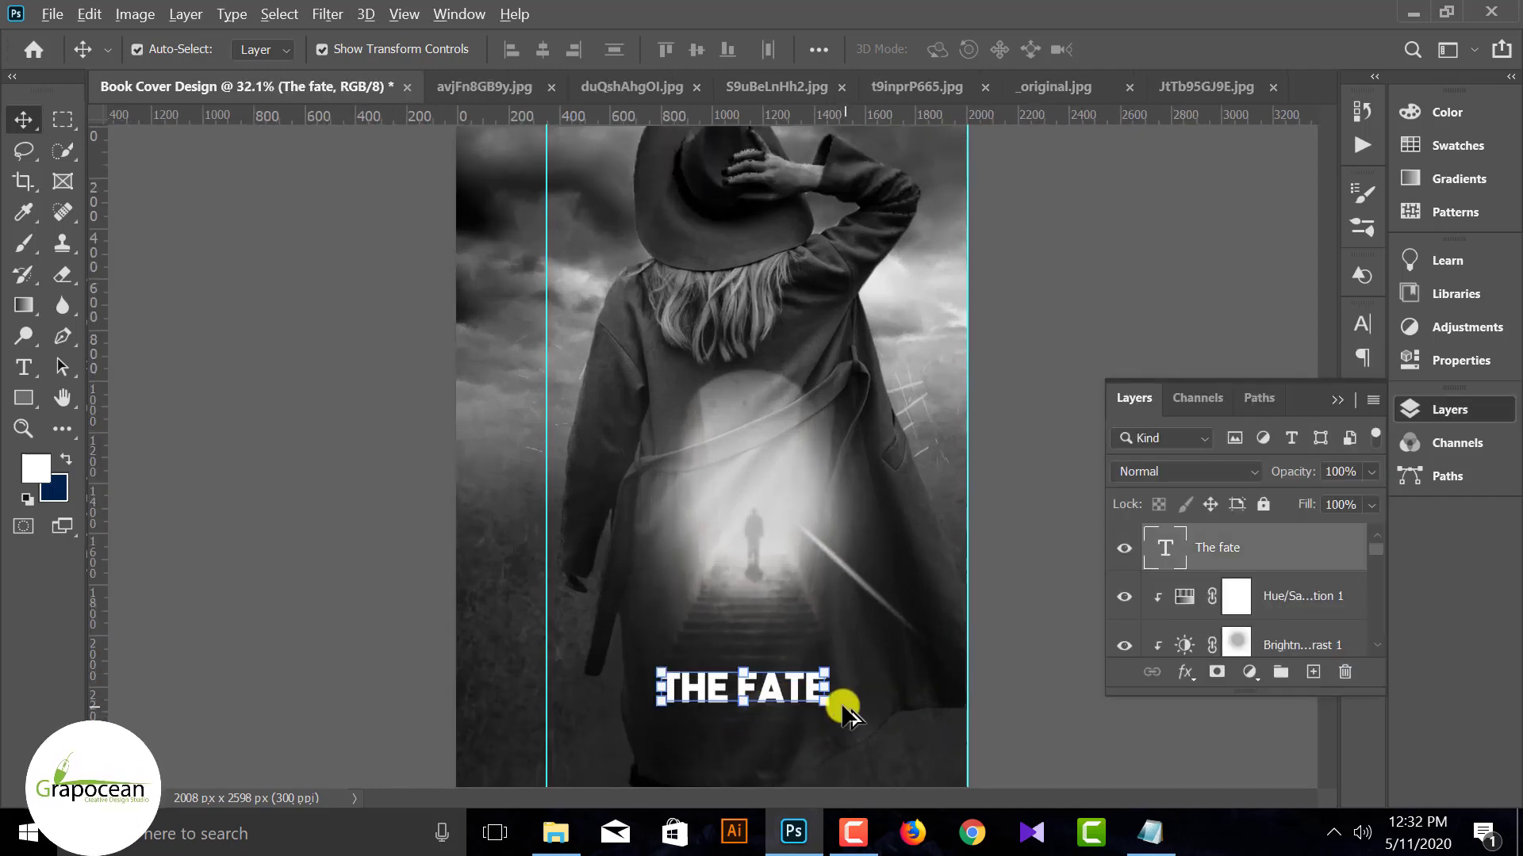
{"action": "key", "text": "ctrl+t"}
{"action": "left_click_drag", "start_coordinate": [858, 723], "coordinate": [827, 708]}
{"action": "key", "text": "Return"}
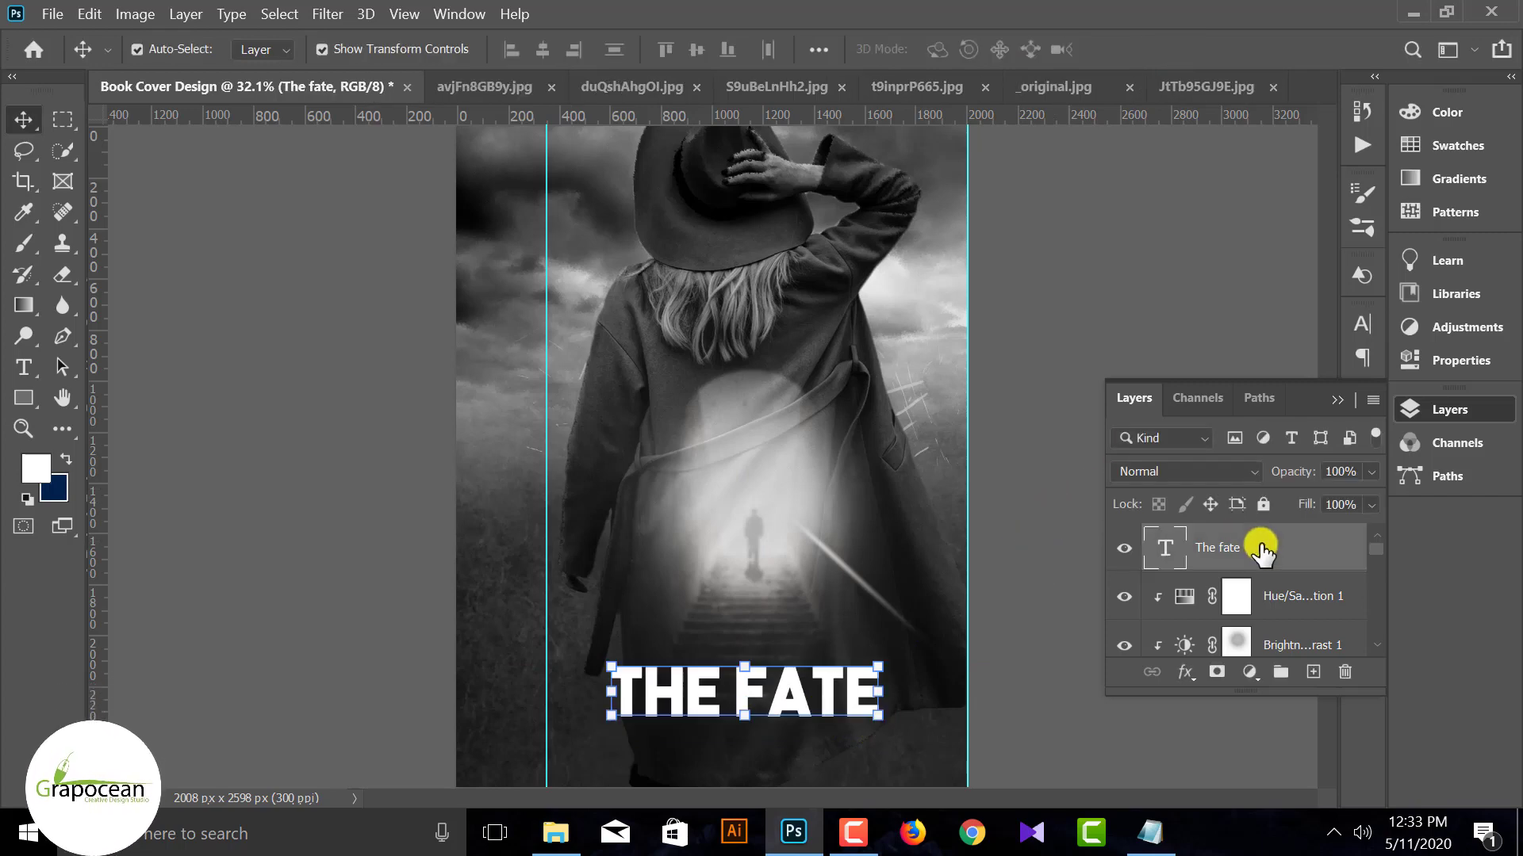
Give THE FATE title a white Outer Glow and a 1 px outside Stroke.
{"action": "right_click", "coordinate": [1261, 551]}
{"action": "left_click", "coordinate": [1063, 34]}
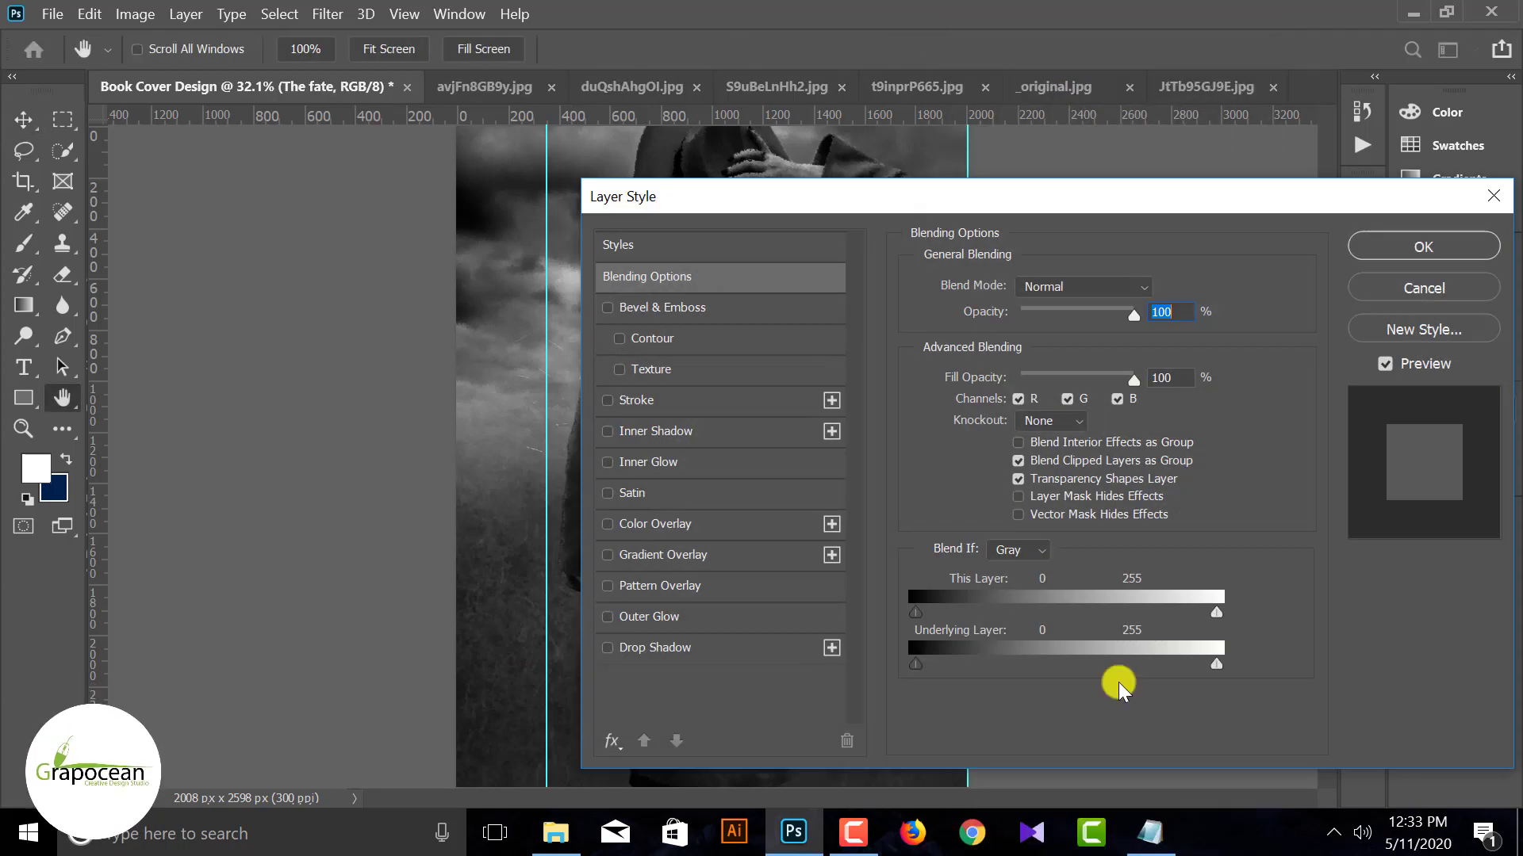
{"action": "left_click", "coordinate": [658, 617]}
{"action": "left_click_drag", "start_coordinate": [973, 198], "coordinate": [1354, 279]}
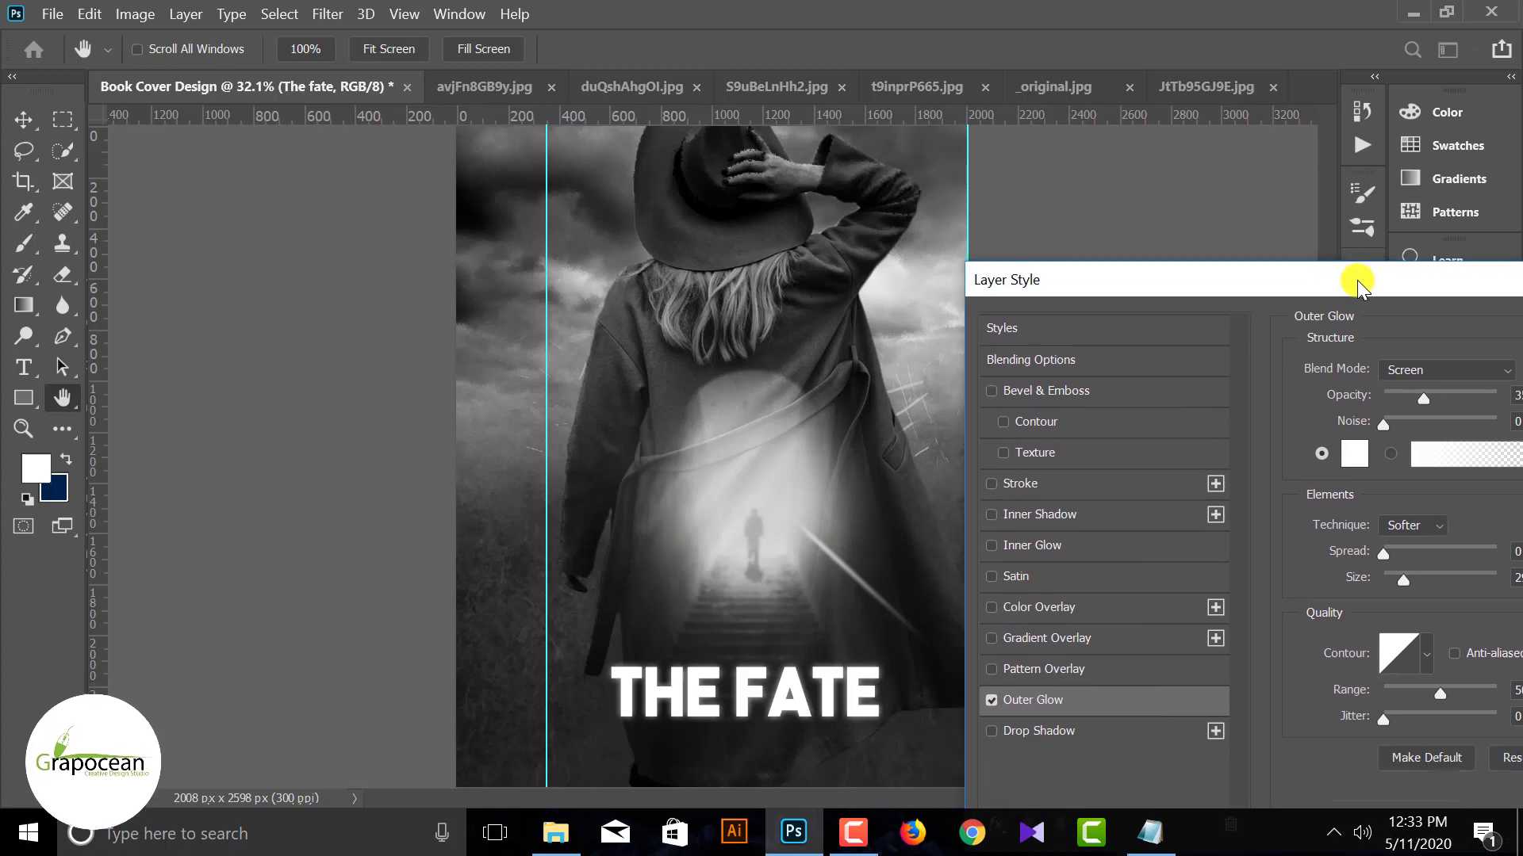
{"action": "left_click", "coordinate": [1025, 482]}
{"action": "left_click", "coordinate": [1350, 547]}
{"action": "left_click", "coordinate": [793, 565]}
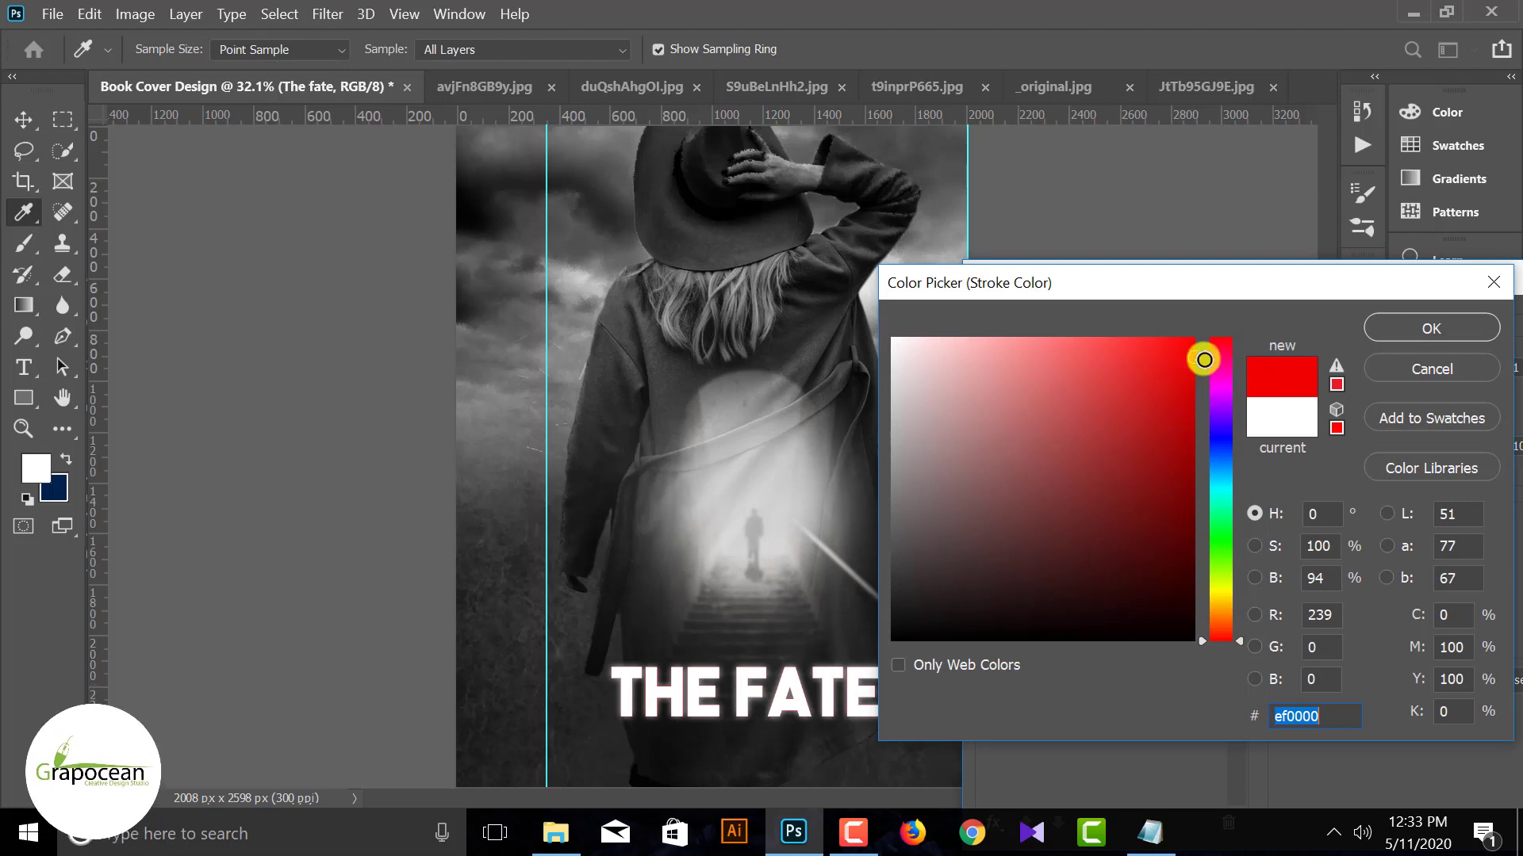
{"action": "left_click_drag", "start_coordinate": [1200, 353], "coordinate": [1292, 520]}
{"action": "left_click", "coordinate": [1397, 372]}
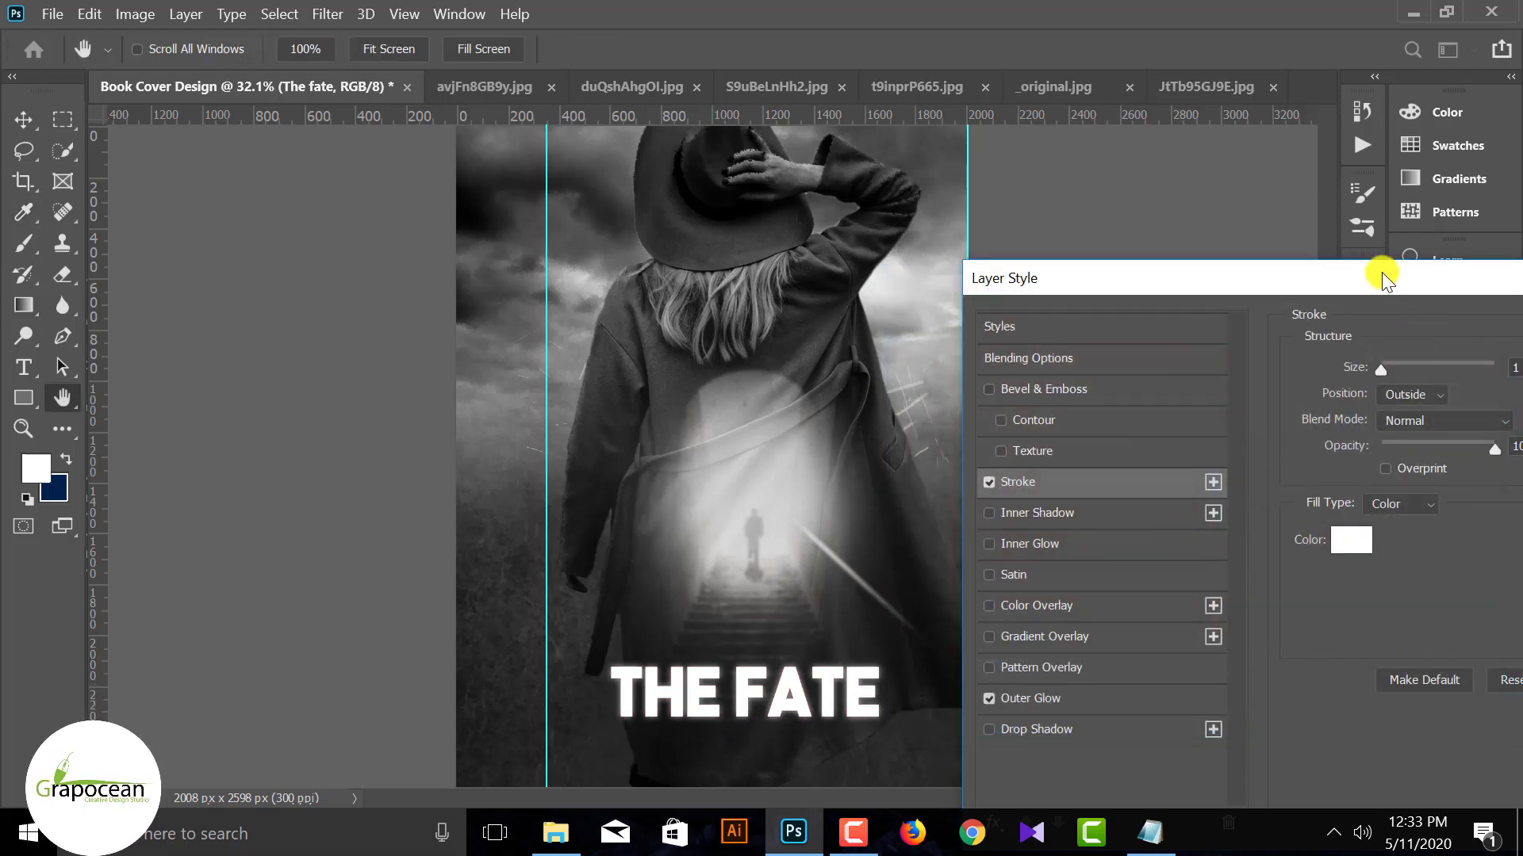
Apply the title's glow and stroke, and add a grey-to-white linear Gradient Overlay at 100% opacity in a blend mode other than Soft Light.
{"action": "left_click_drag", "start_coordinate": [1382, 274], "coordinate": [1126, 159]}
{"action": "left_click", "coordinate": [1498, 214]}
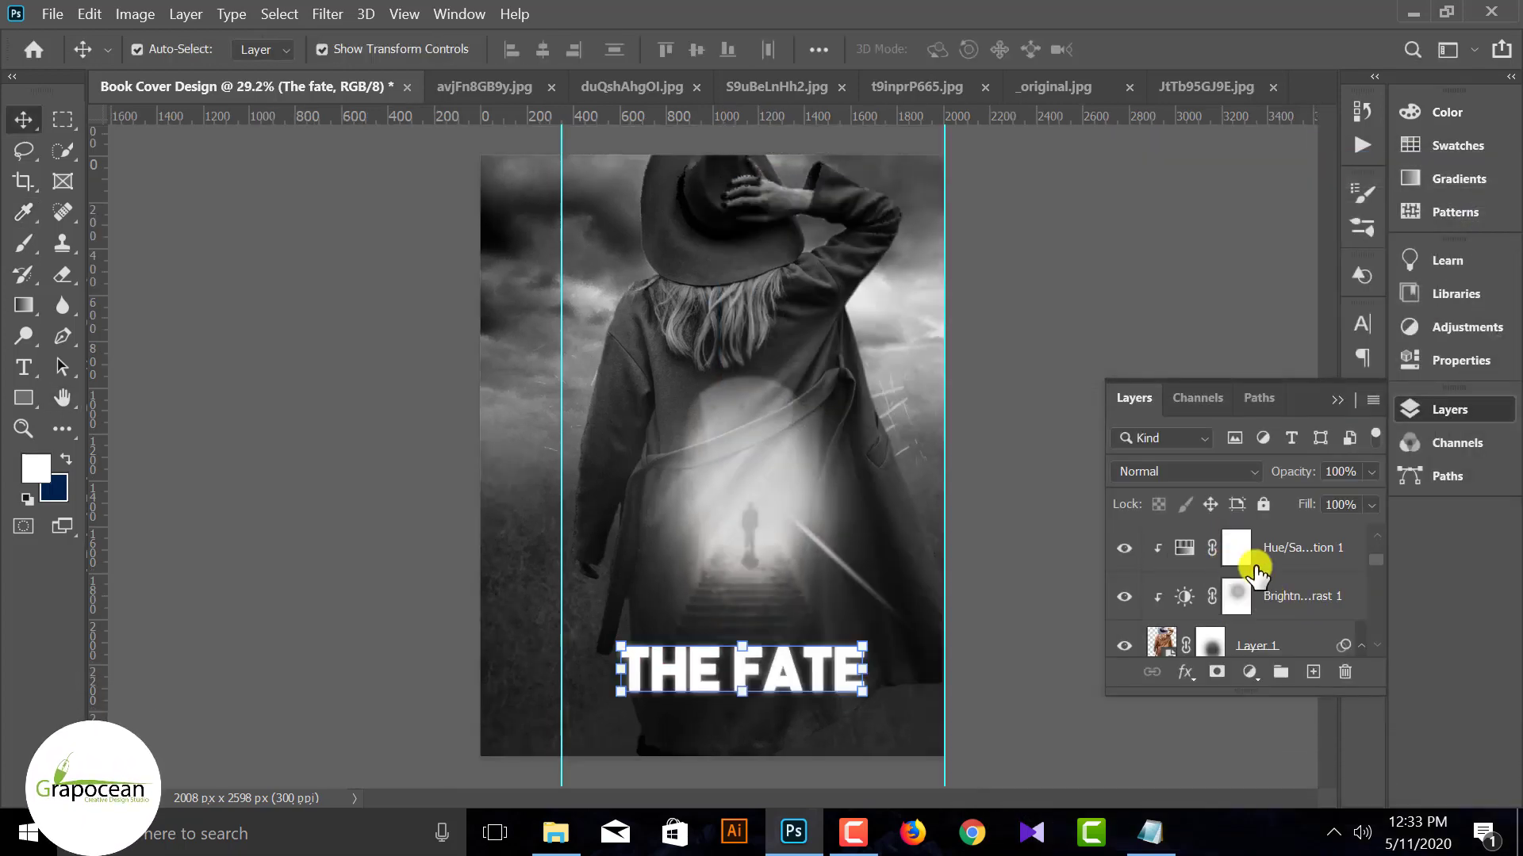
{"action": "scroll", "coordinate": [1260, 567], "scroll_direction": "up", "scroll_amount": 3}
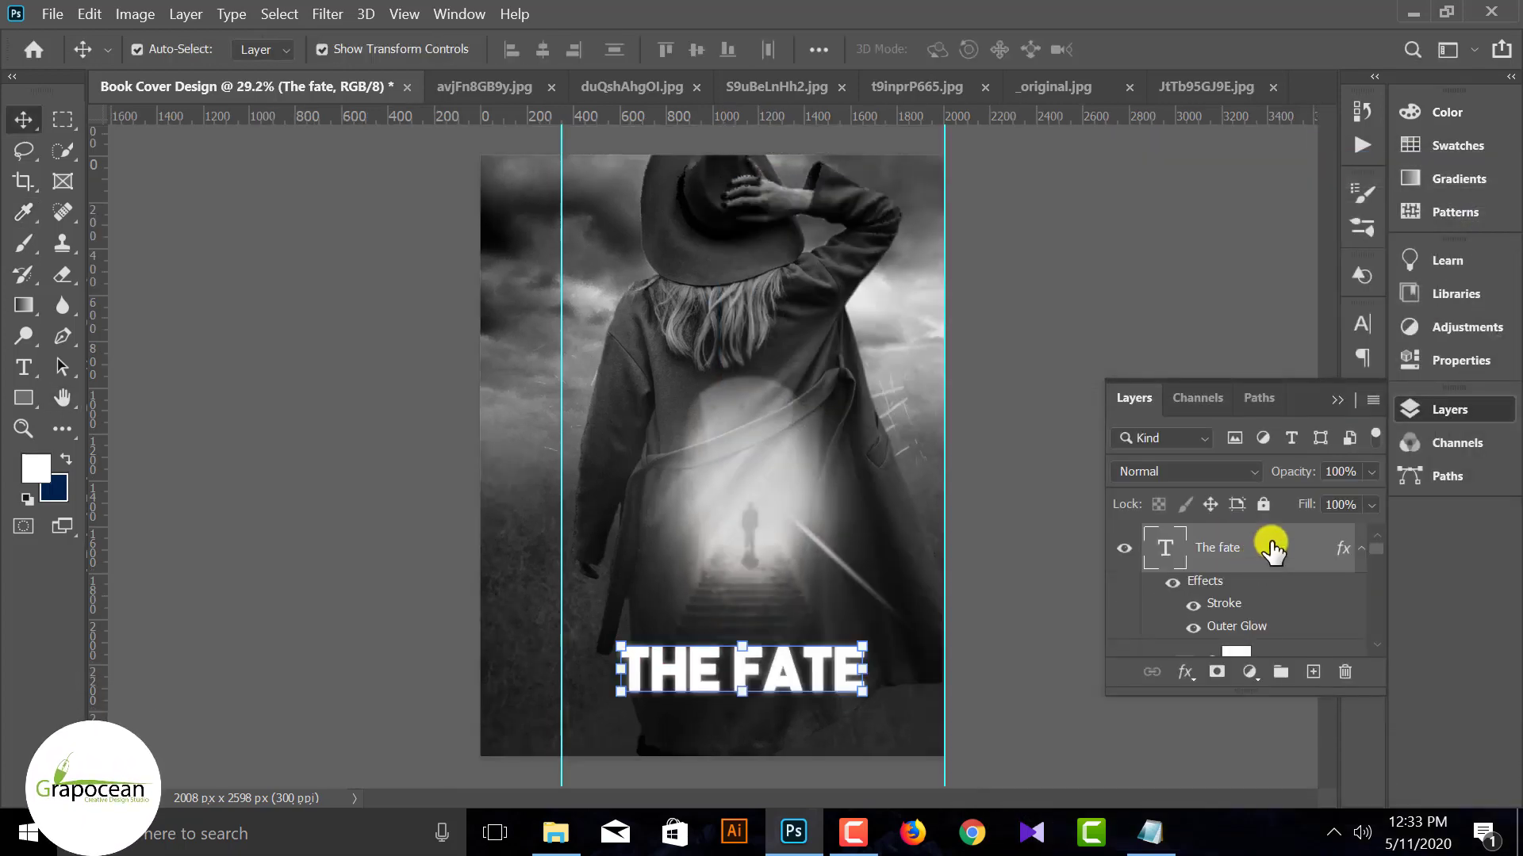
{"action": "right_click", "coordinate": [1271, 547]}
{"action": "left_click", "coordinate": [1047, 34]}
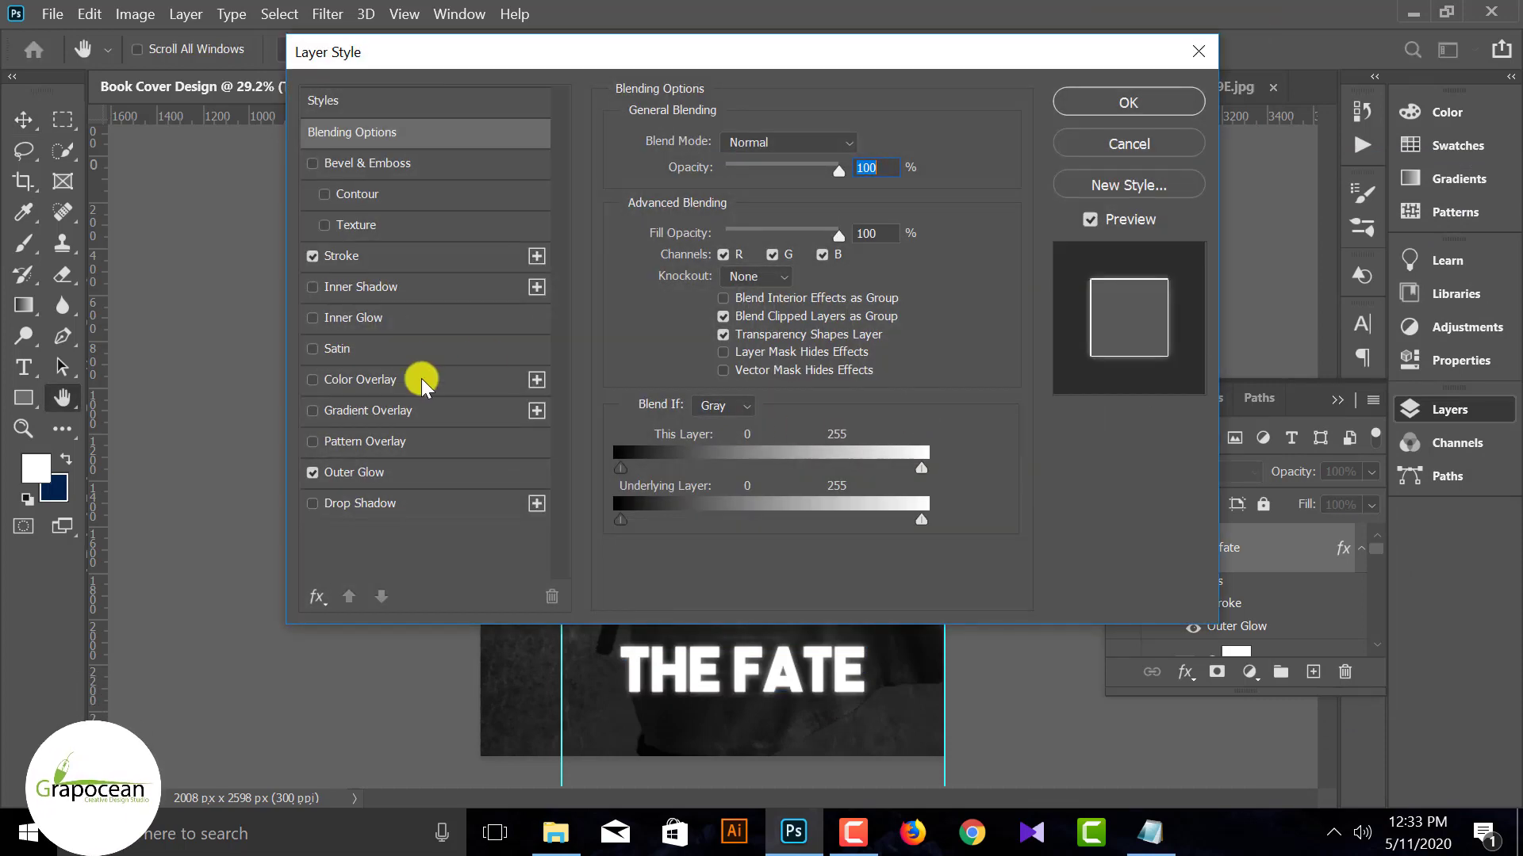
{"action": "left_click", "coordinate": [394, 412]}
{"action": "left_click_drag", "start_coordinate": [742, 165], "coordinate": [833, 166]}
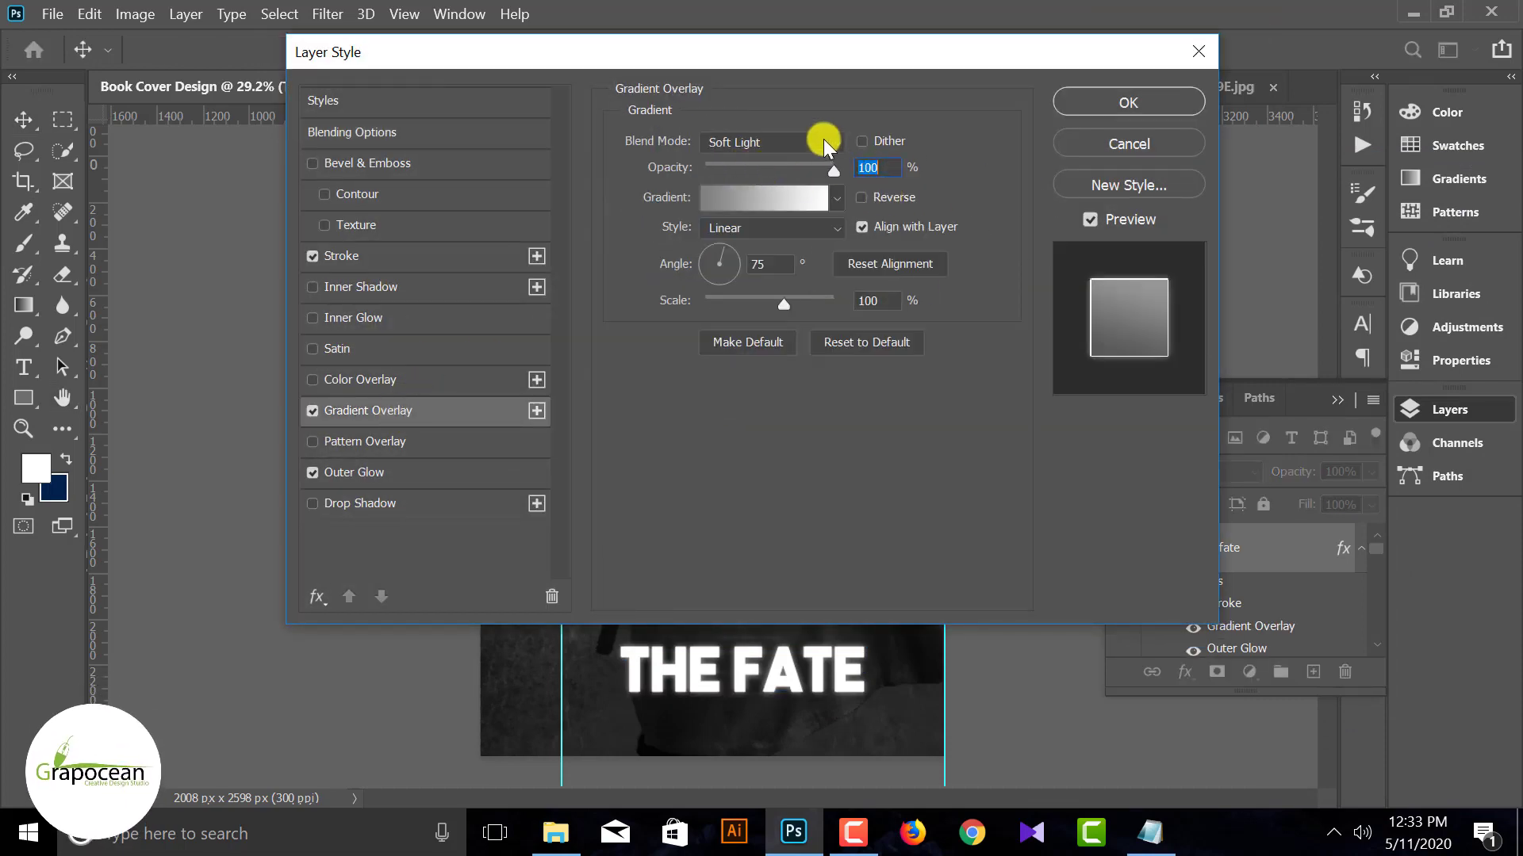
{"action": "left_click", "coordinate": [823, 140]}
{"action": "left_click", "coordinate": [772, 158]}
{"action": "left_click", "coordinate": [1128, 101]}
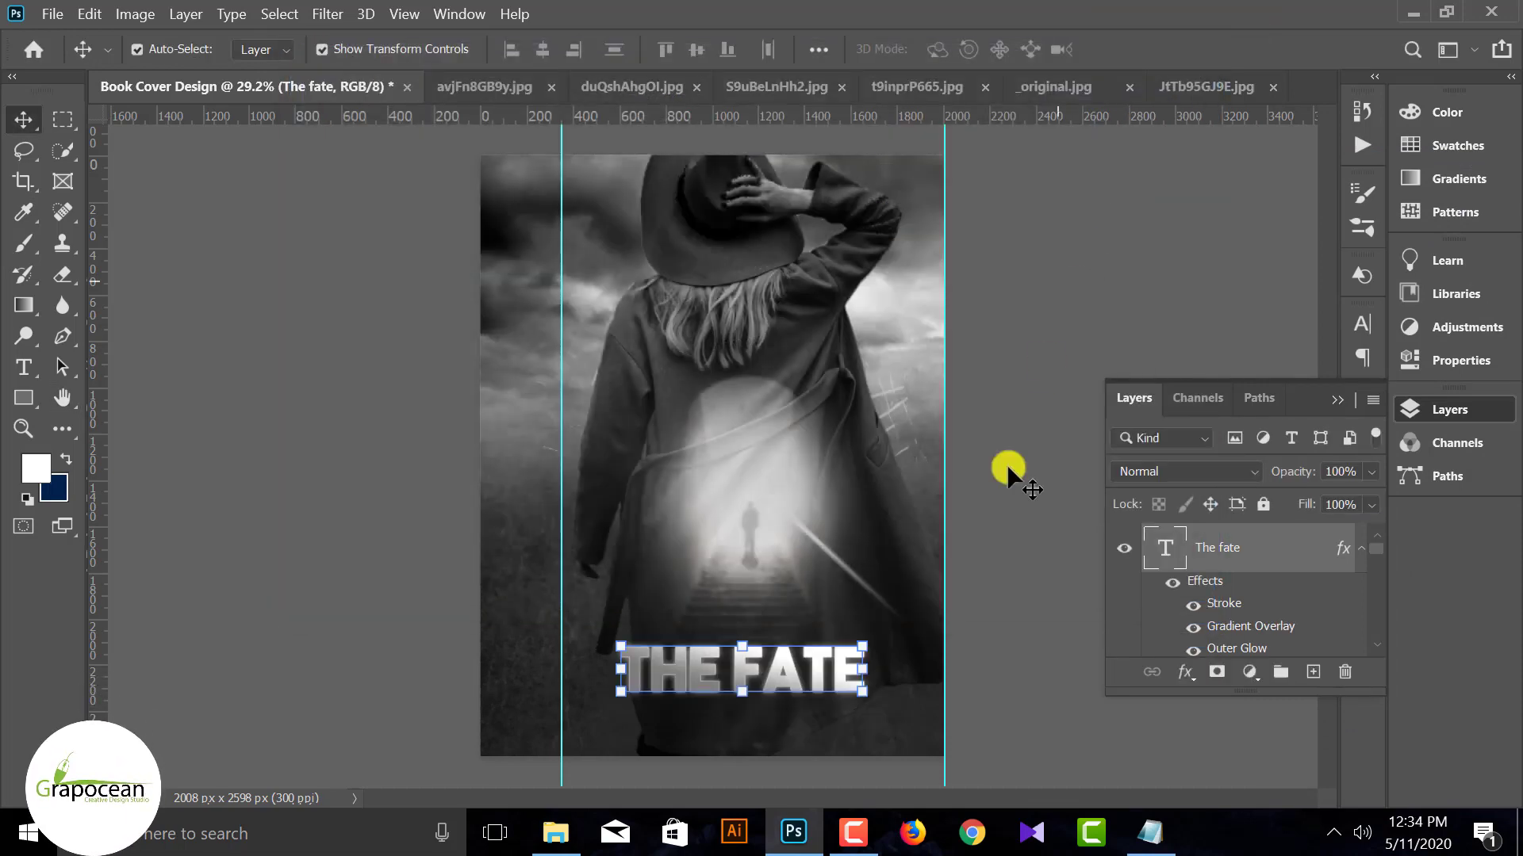
Inspect THE FATE title's effects up close and move the title about 53 px up and 9 px left.
{"action": "scroll", "coordinate": [1006, 652], "scroll_direction": "up", "scroll_amount": 3}
{"action": "scroll", "coordinate": [843, 708], "scroll_direction": "down", "scroll_amount": 1}
{"action": "scroll", "coordinate": [767, 701], "scroll_direction": "up", "scroll_amount": 2}
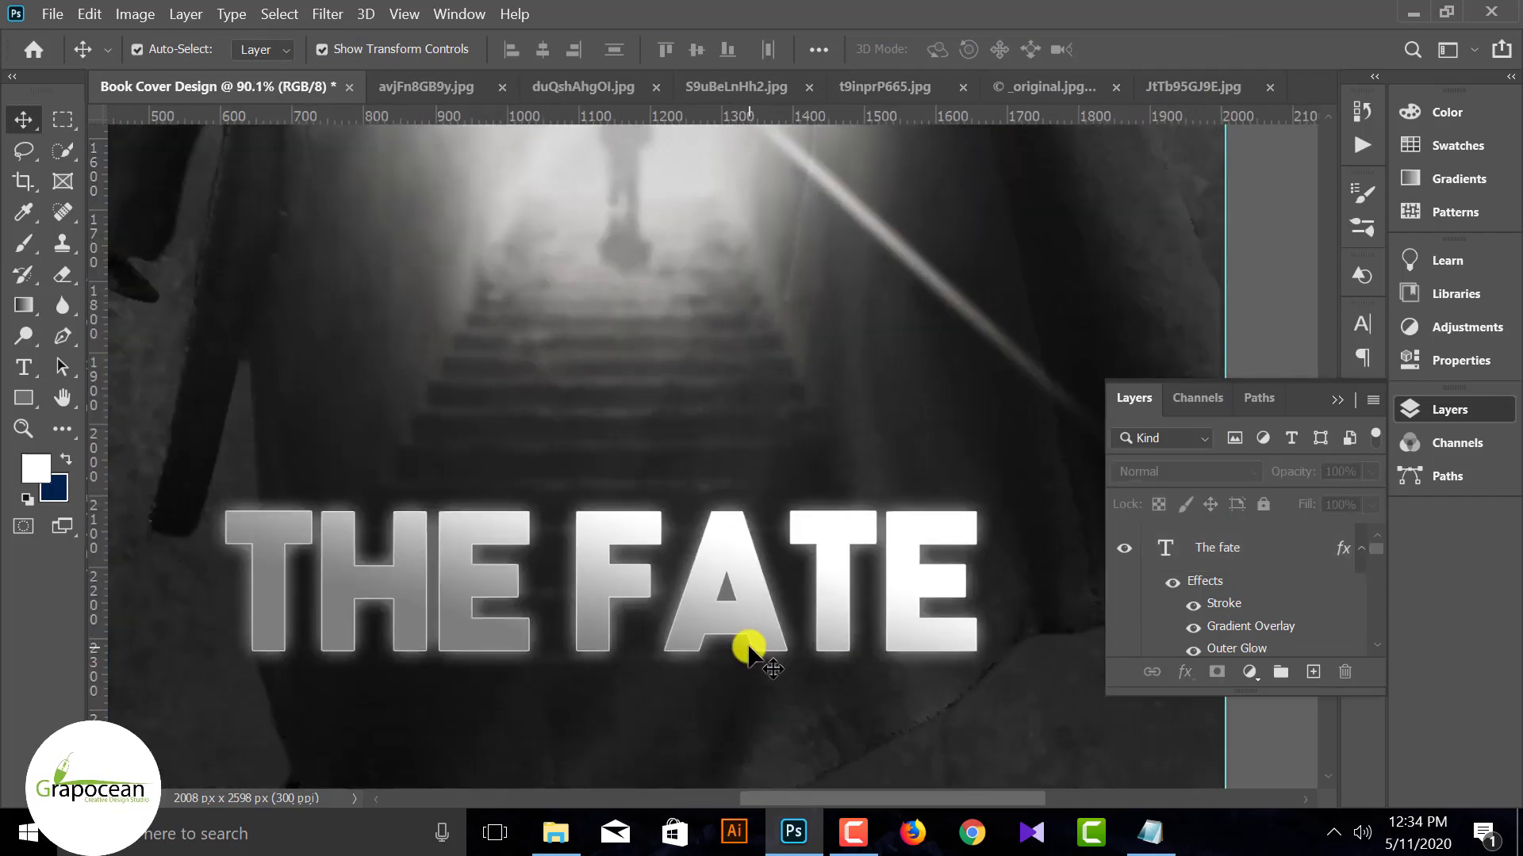
{"action": "scroll", "coordinate": [741, 646], "scroll_direction": "down", "scroll_amount": 4}
{"action": "mouse_move", "coordinate": [789, 656]}
{"action": "left_mouse_down"}
{"action": "mouse_move", "coordinate": [782, 639]}
{"action": "mouse_move", "coordinate": [777, 658]}
{"action": "left_mouse_up"}
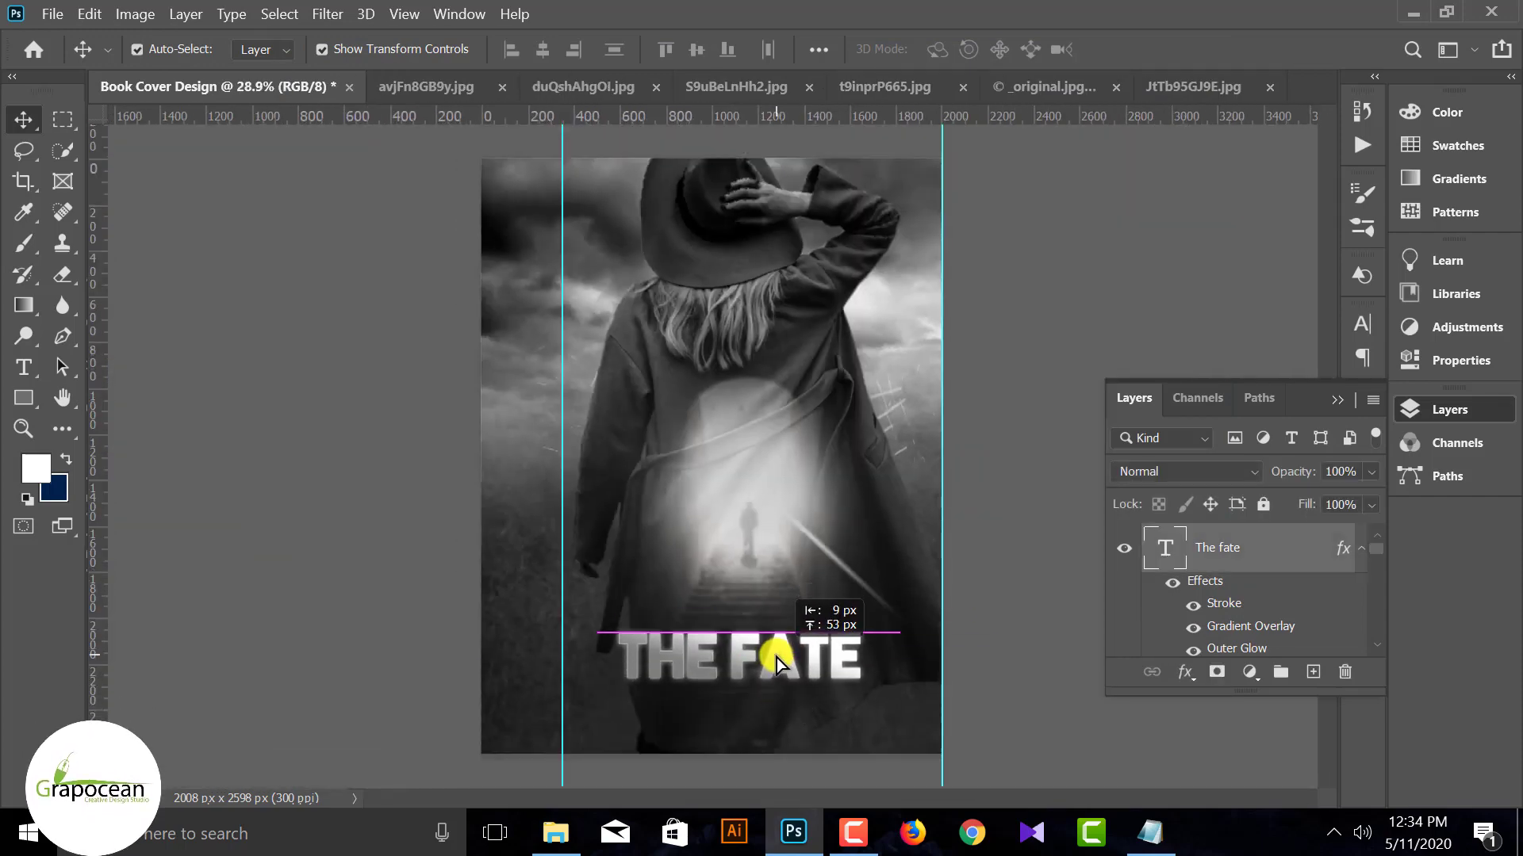
{"action": "left_click", "coordinate": [798, 717]}
{"action": "key", "text": "ctrl+t"}
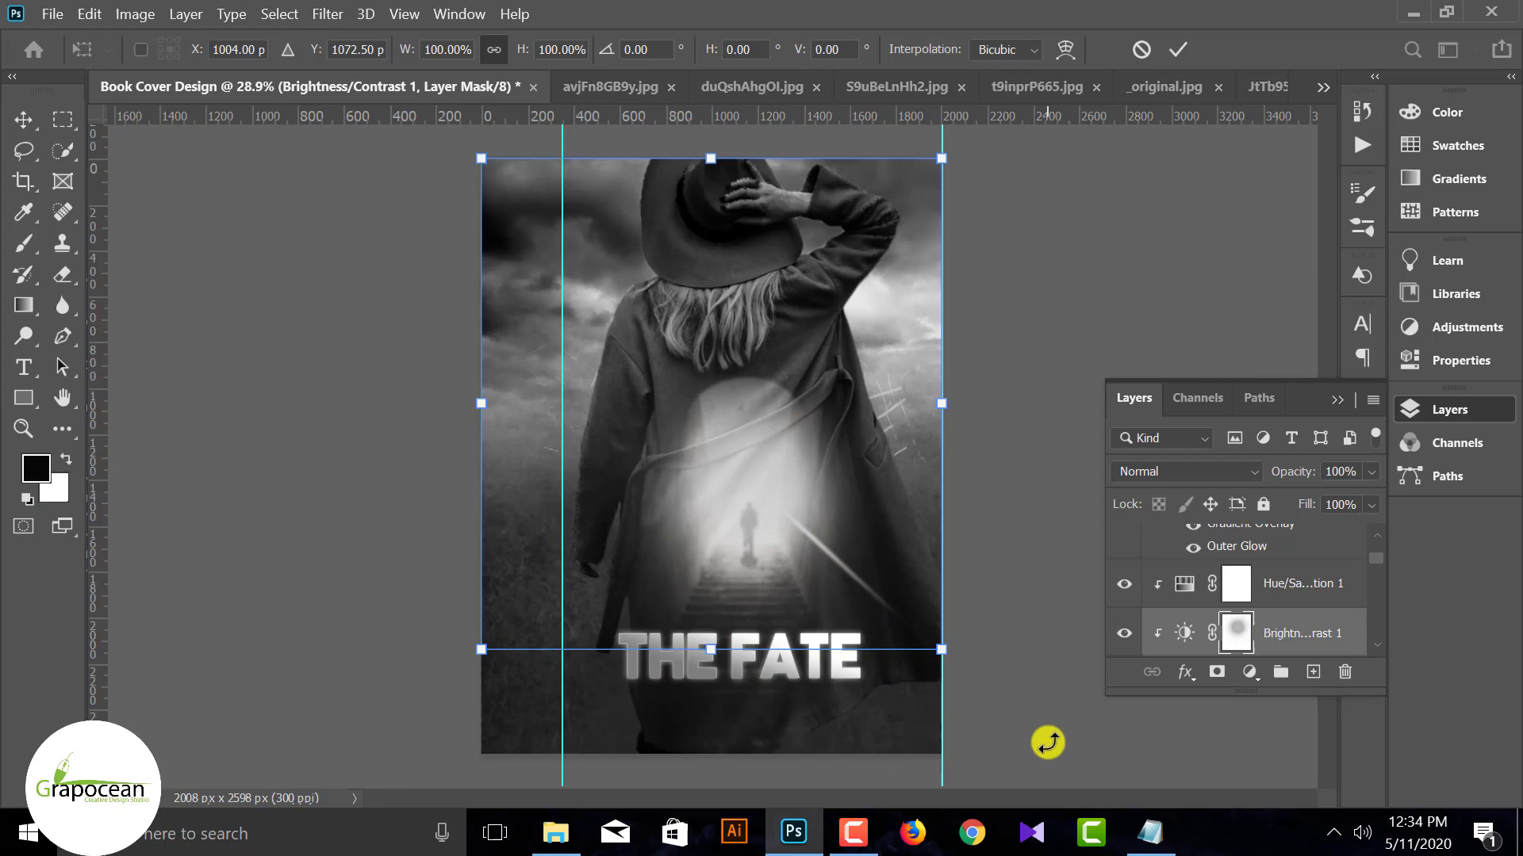
{"action": "left_click", "coordinate": [1141, 49]}
Add the text line "An Unexpected Twist" in The Bold Font at 39 pt, just below THE FATE title.
{"action": "scroll", "coordinate": [811, 642], "scroll_direction": "up", "scroll_amount": 3}
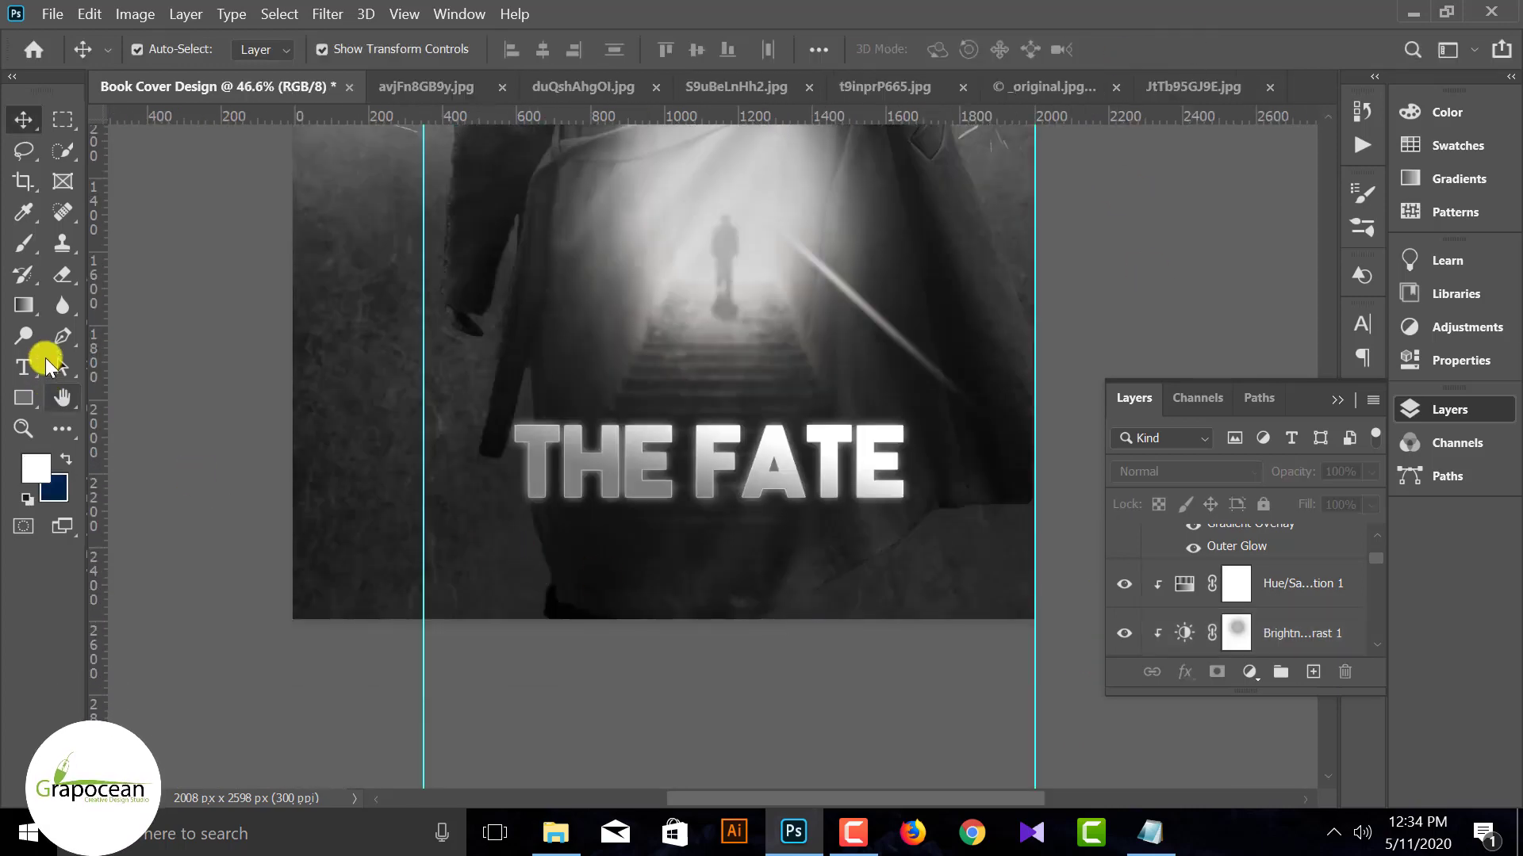
{"action": "left_click", "coordinate": [43, 363]}
{"action": "left_click", "coordinate": [670, 544]}
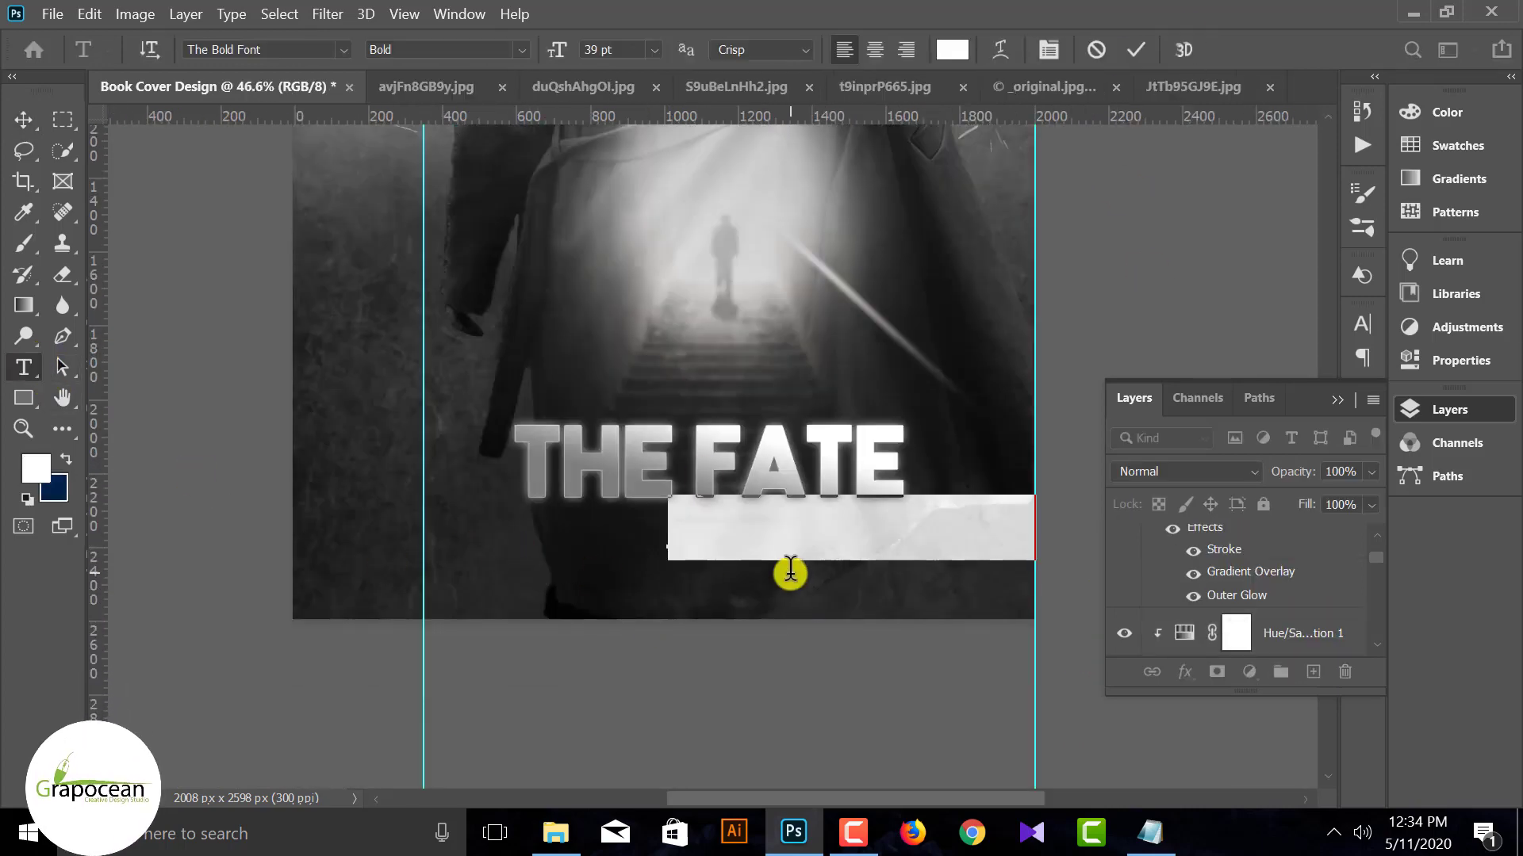
{"action": "key", "text": "BackSpace"}
{"action": "type", "text": "AN"}
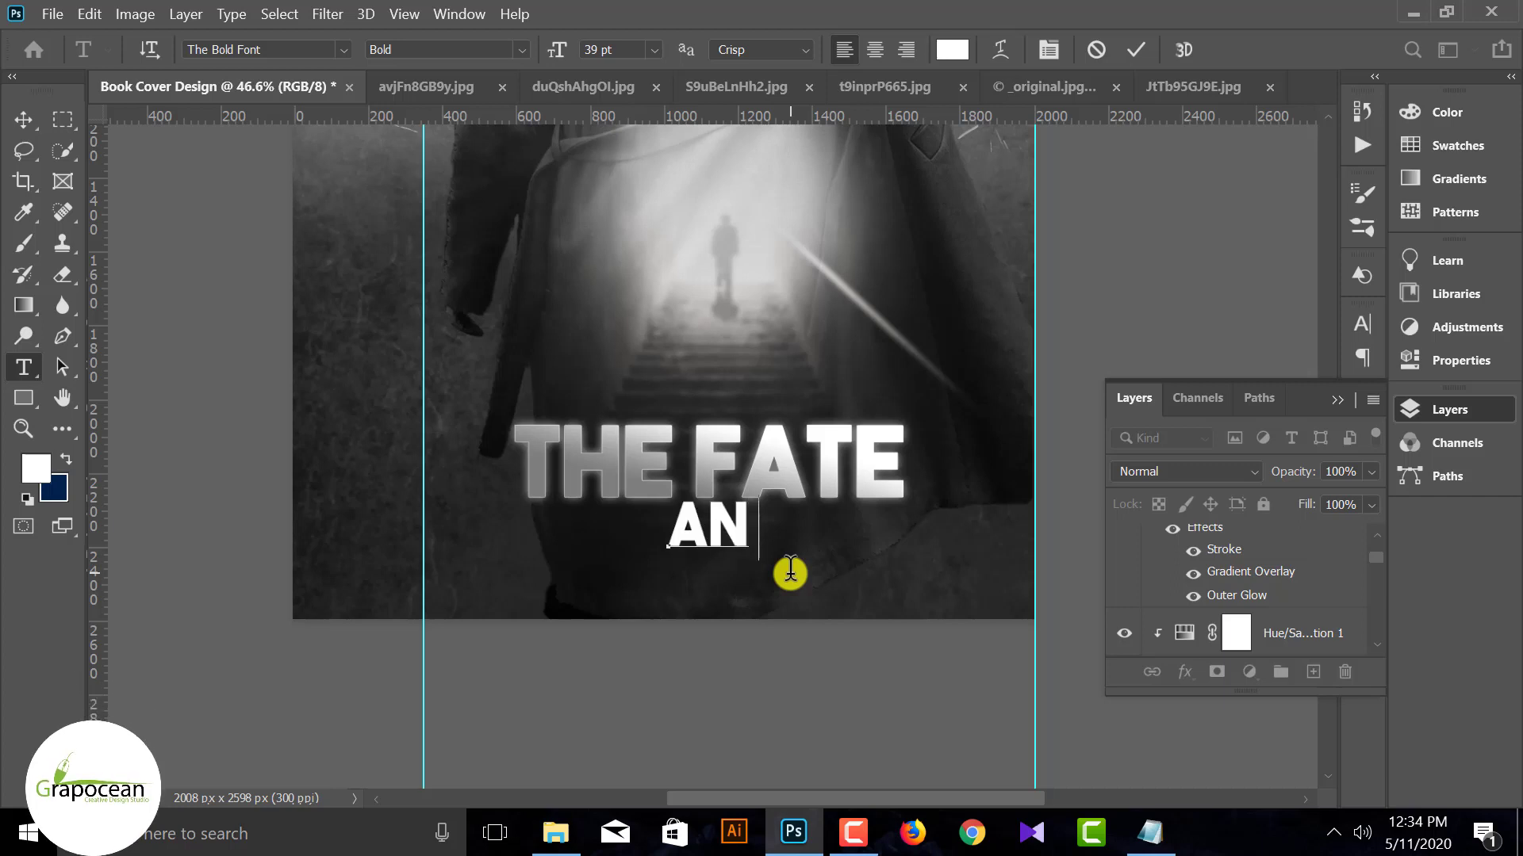
{"action": "type", "text": " UNEXPECT"}
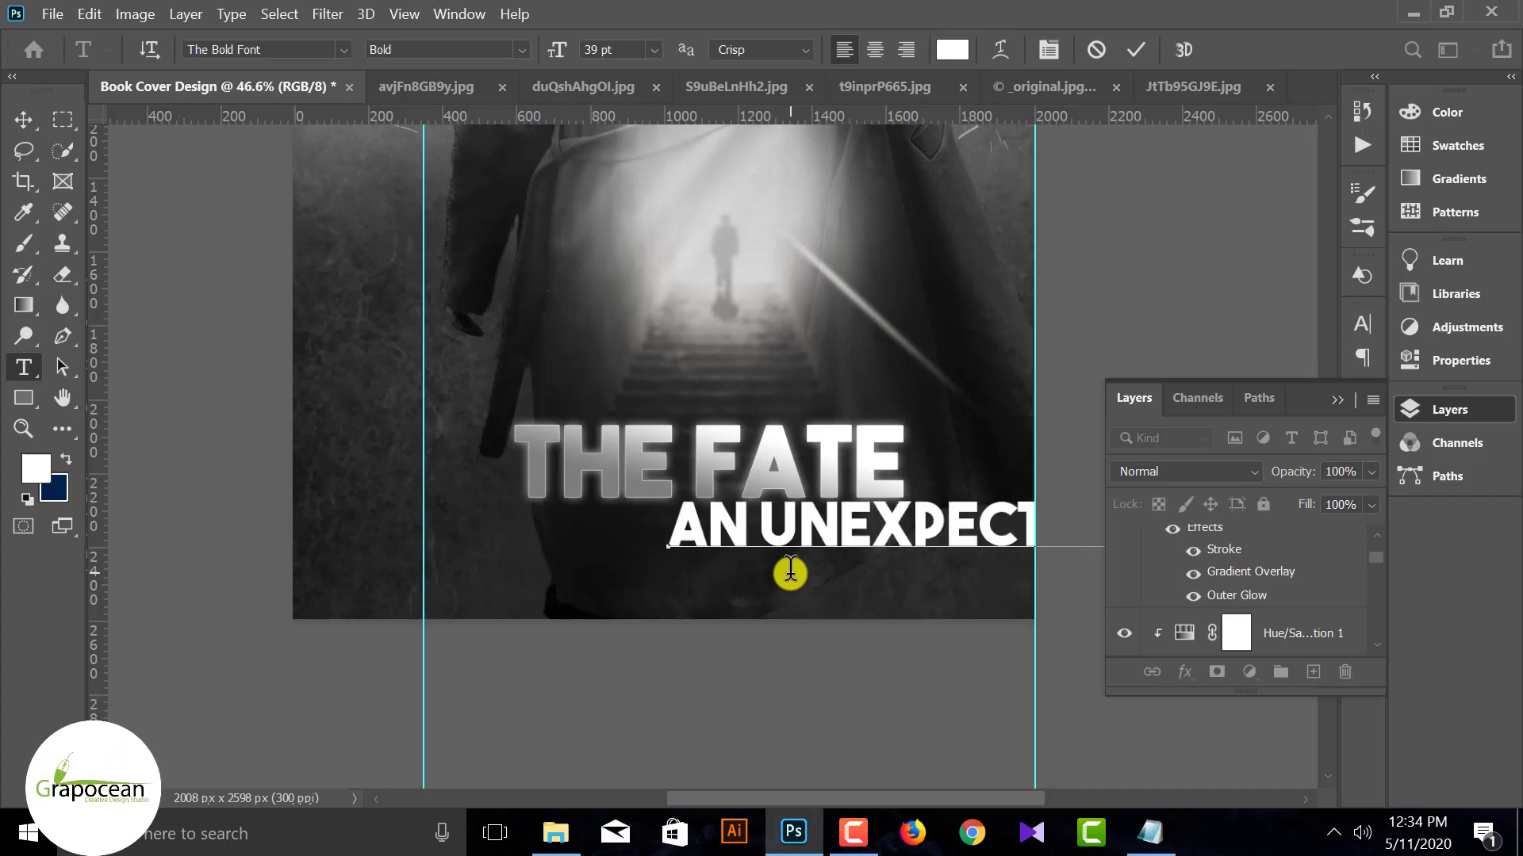
Set the subtitle's font size to 8 pt and move it up beneath the middle of THE FATE title.
{"action": "left_click_drag", "start_coordinate": [679, 528], "coordinate": [1125, 456]}
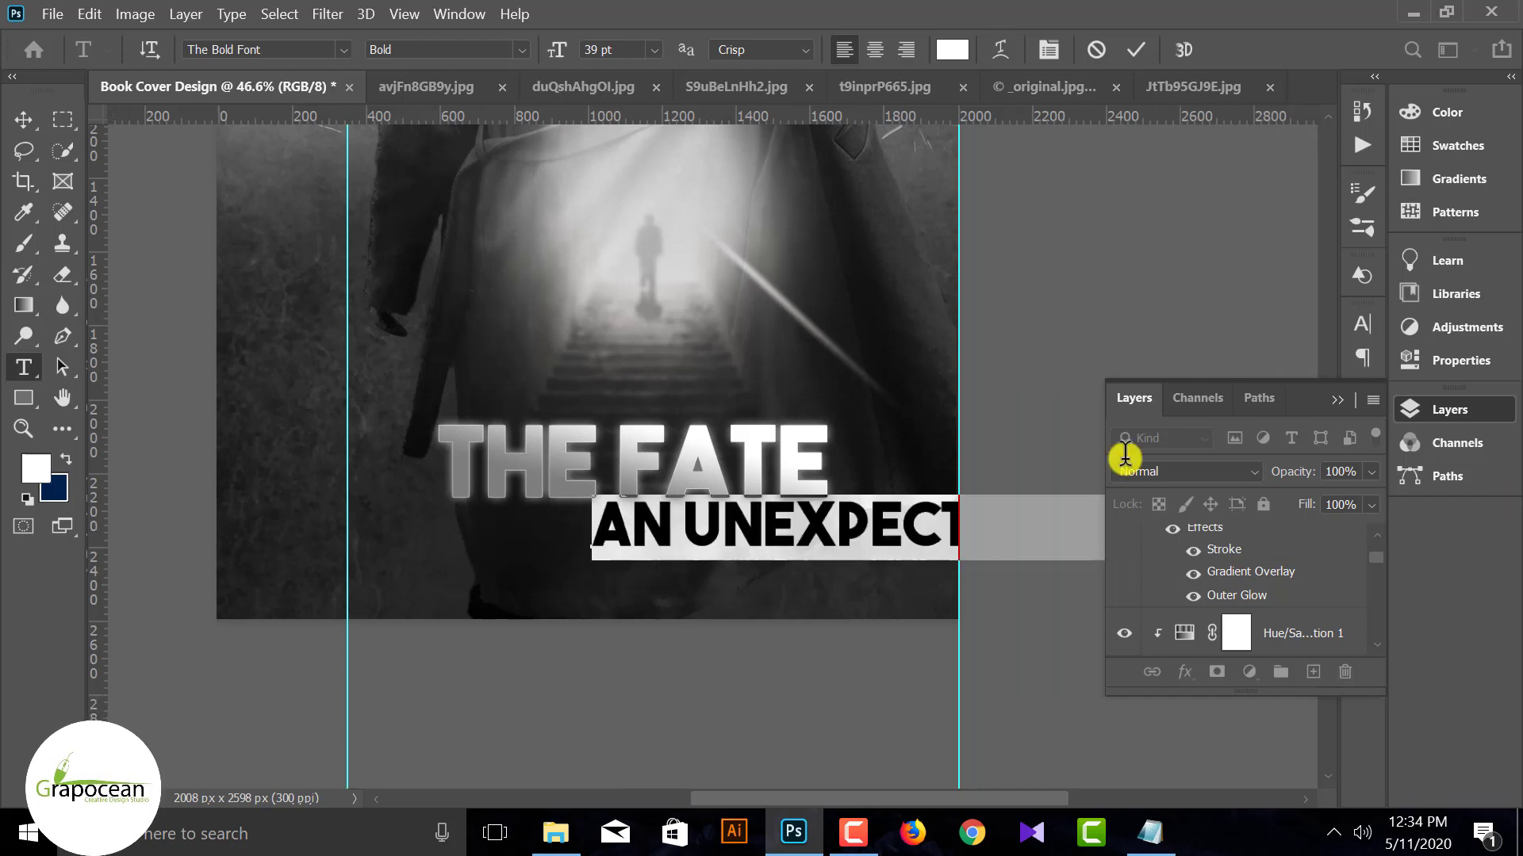
{"action": "left_click_drag", "start_coordinate": [564, 52], "coordinate": [522, 51]}
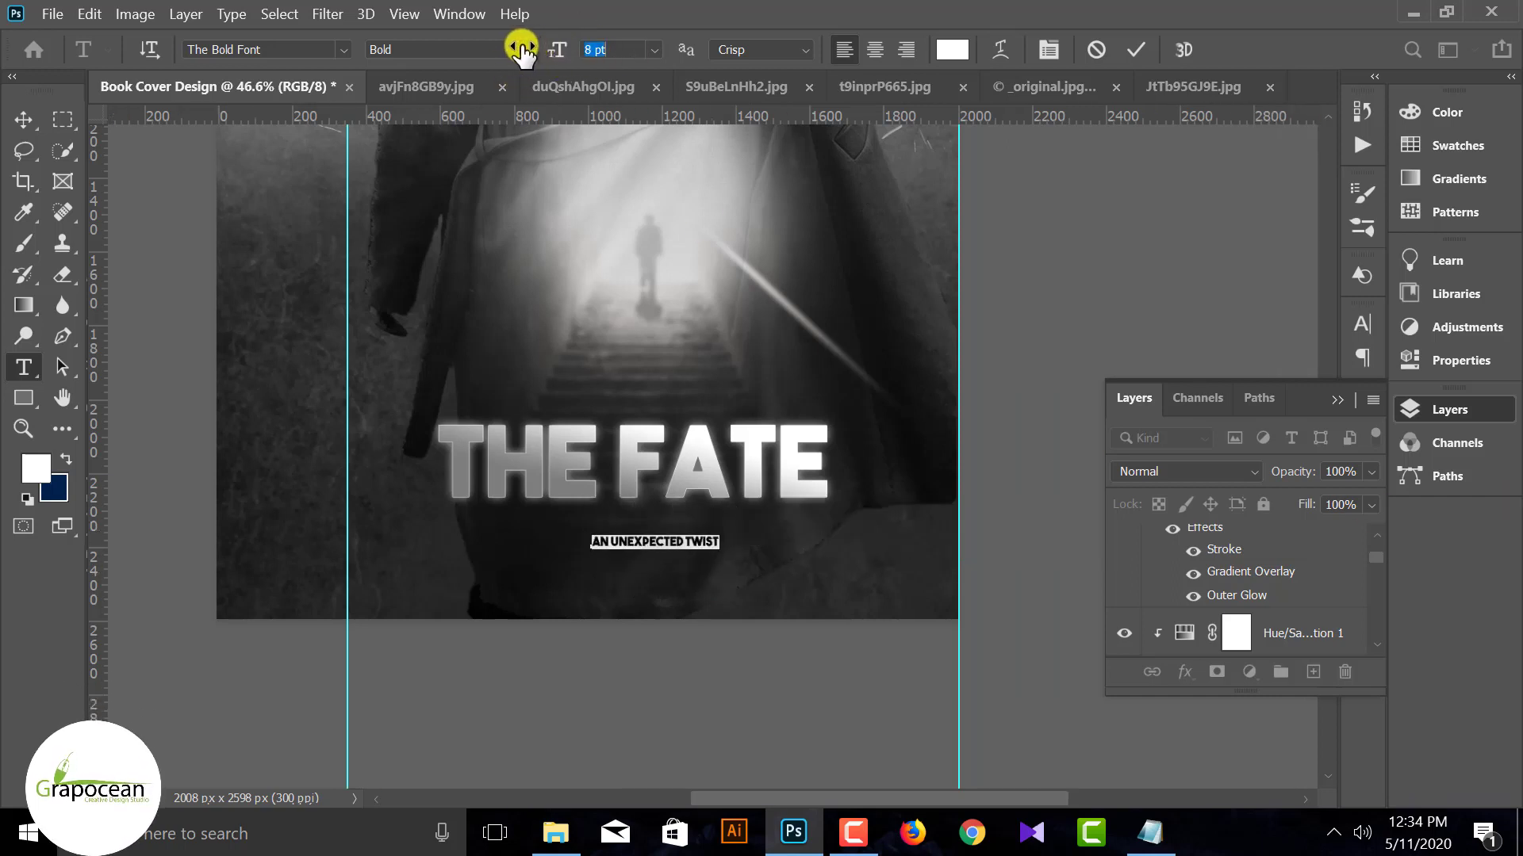
{"action": "left_click", "coordinate": [24, 119]}
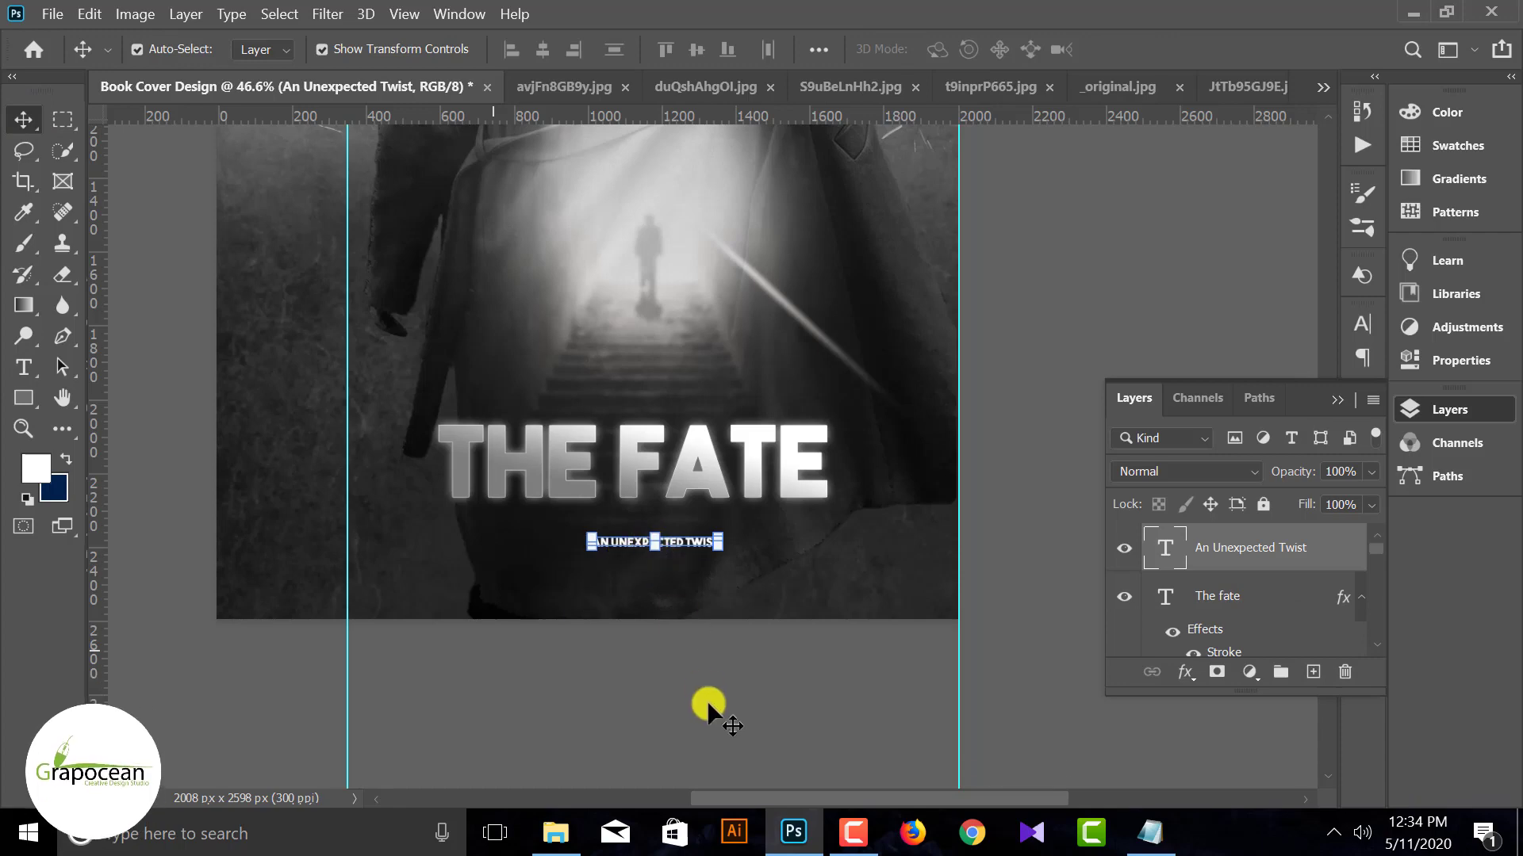
{"action": "left_click_drag", "start_coordinate": [656, 546], "coordinate": [635, 523]}
{"action": "left_click", "coordinate": [689, 634]}
Scale the subtitle up proportionally about its centre to about 151% and select its text for editing.
{"action": "scroll", "coordinate": [805, 688], "scroll_direction": "down", "scroll_amount": 6}
{"action": "scroll", "coordinate": [785, 680], "scroll_direction": "up", "scroll_amount": 6}
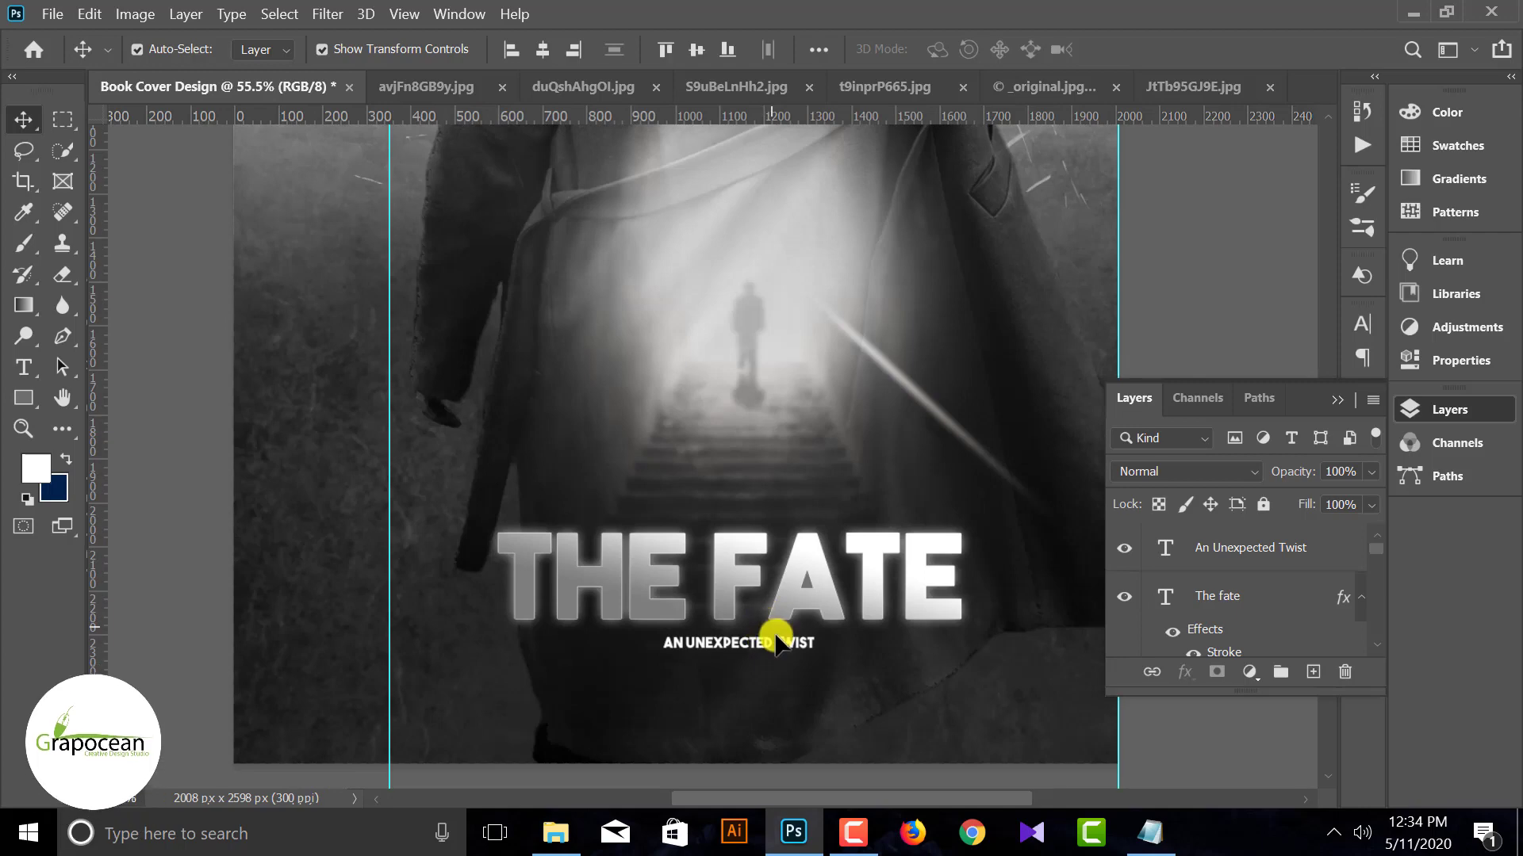
{"action": "left_click", "coordinate": [734, 650]}
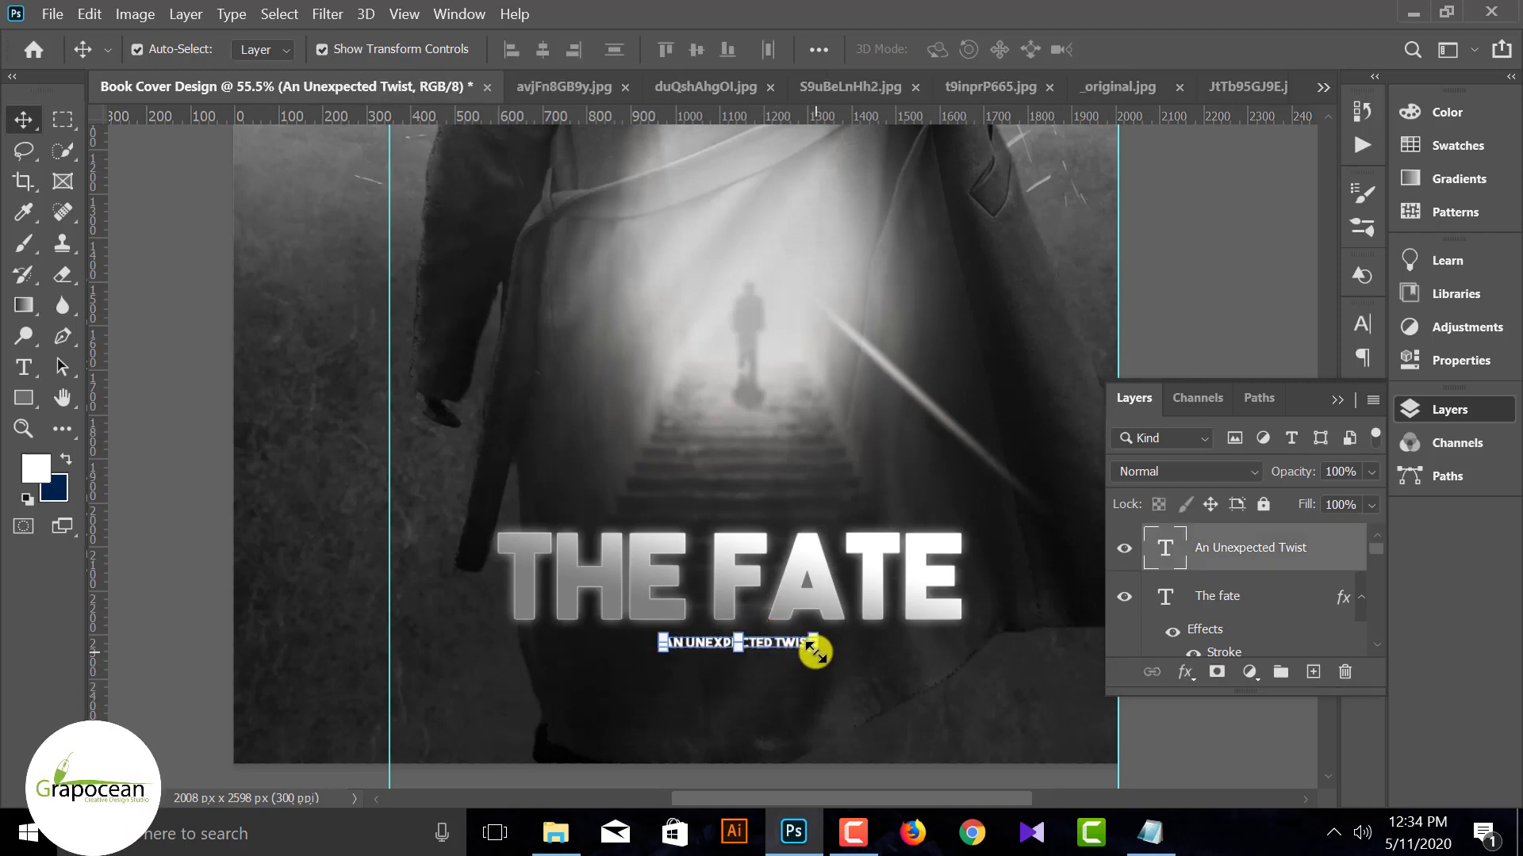
{"action": "left_click_drag", "start_coordinate": [814, 652], "coordinate": [855, 660]}
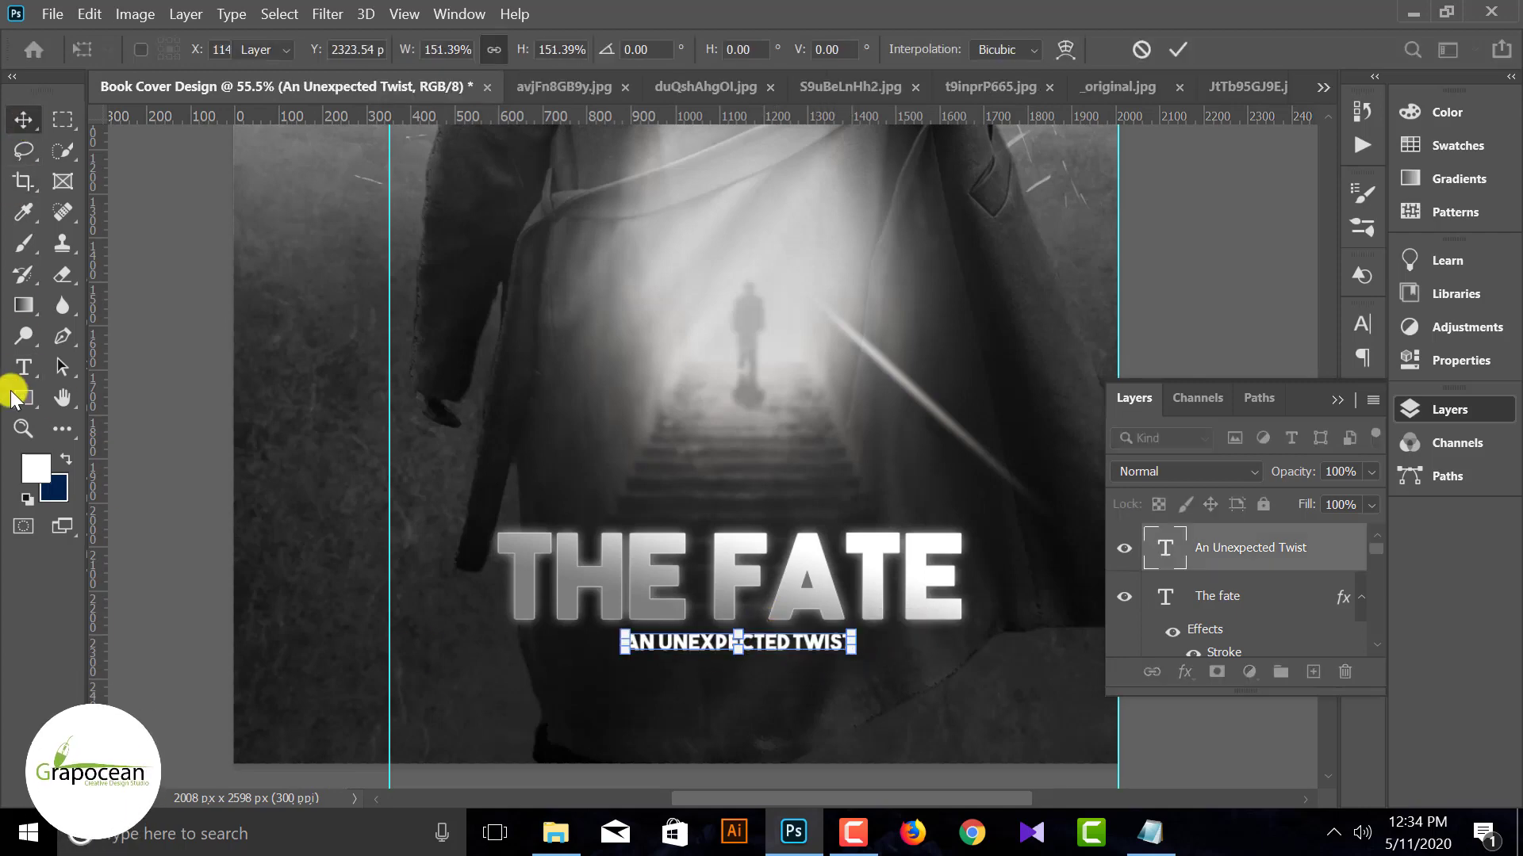
{"action": "left_click", "coordinate": [24, 367]}
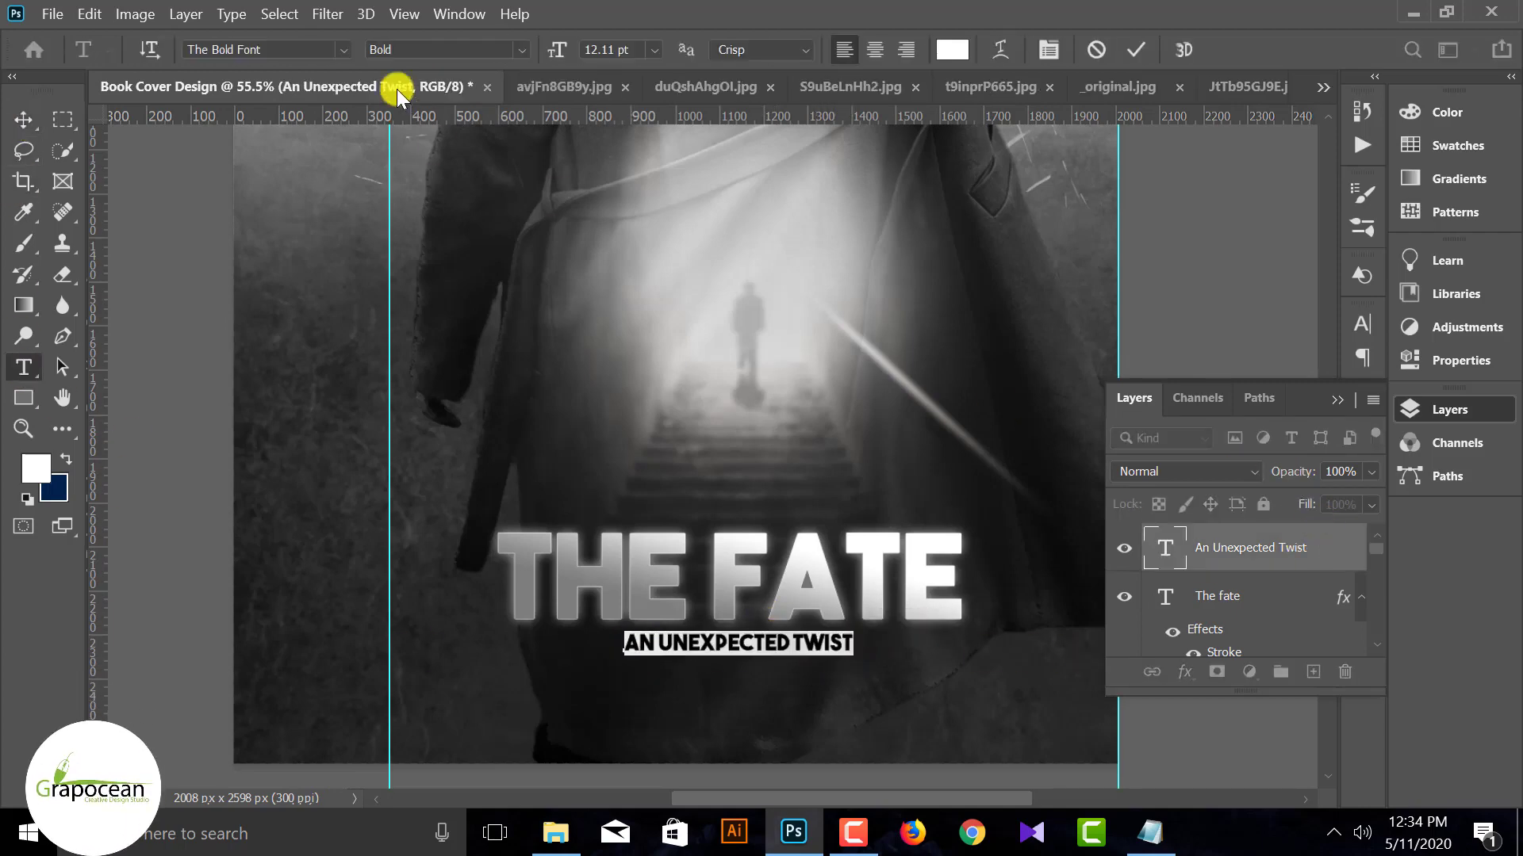
Look through the font's styles and try faux italic lettering on the subtitle.
{"action": "left_click", "coordinate": [508, 48]}
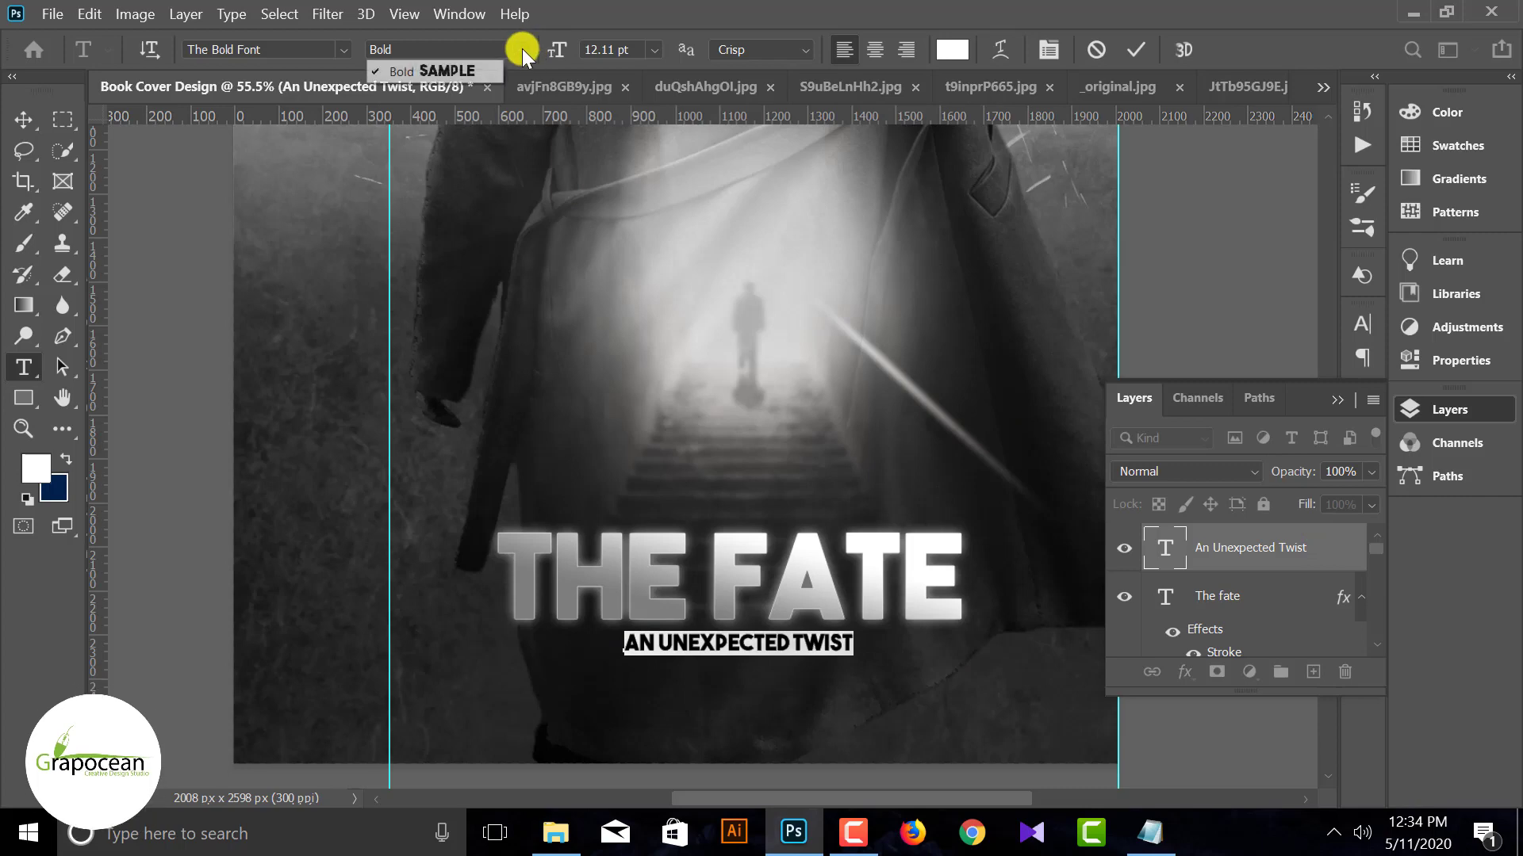
{"action": "left_click", "coordinate": [1358, 325]}
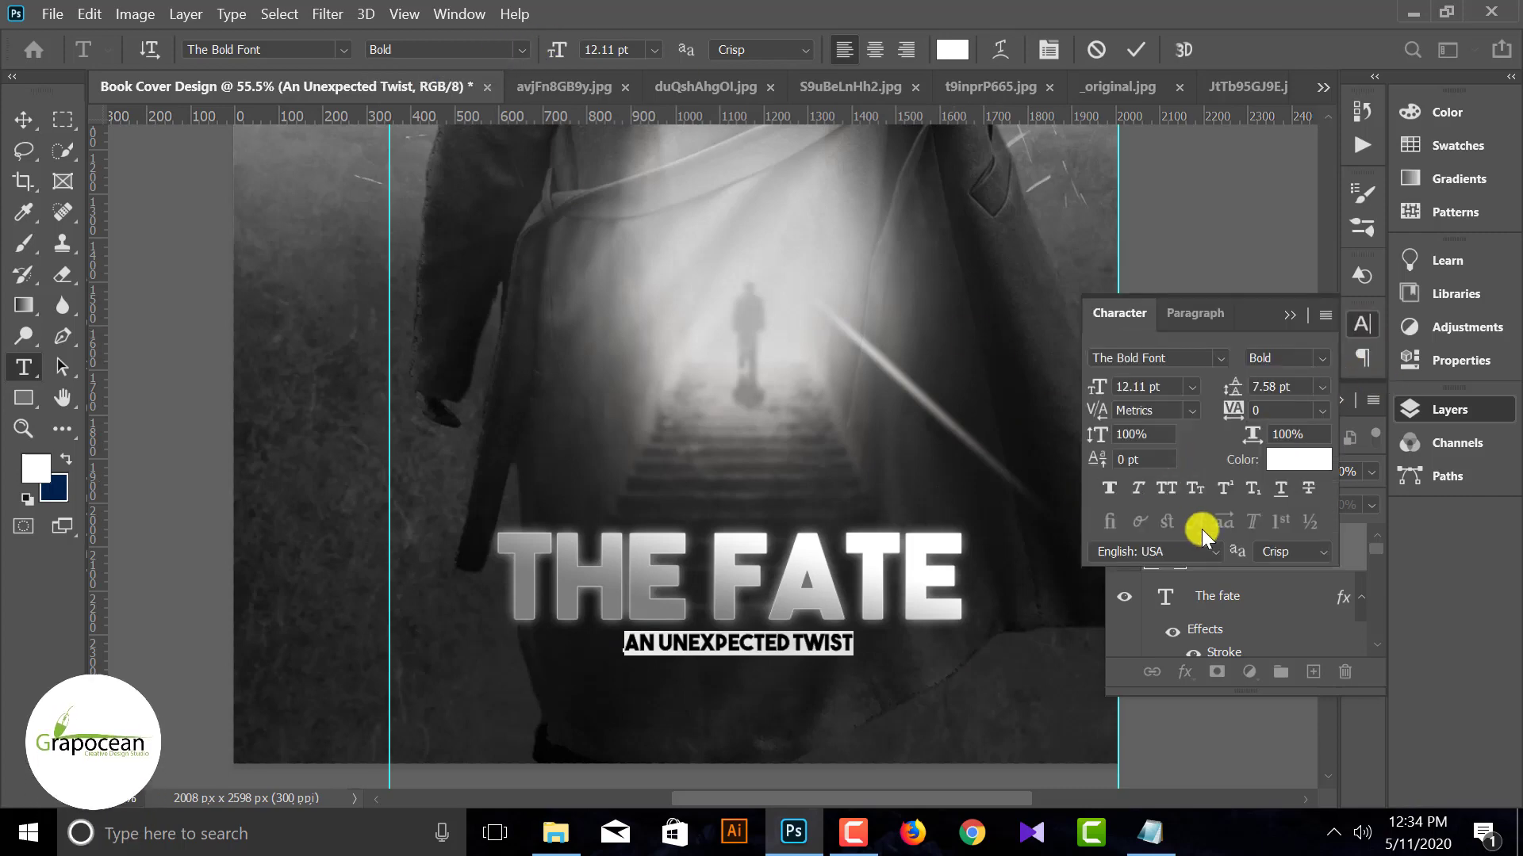
{"action": "left_click", "coordinate": [1136, 488]}
{"action": "left_click", "coordinate": [1136, 488]}
{"action": "left_click", "coordinate": [1290, 315]}
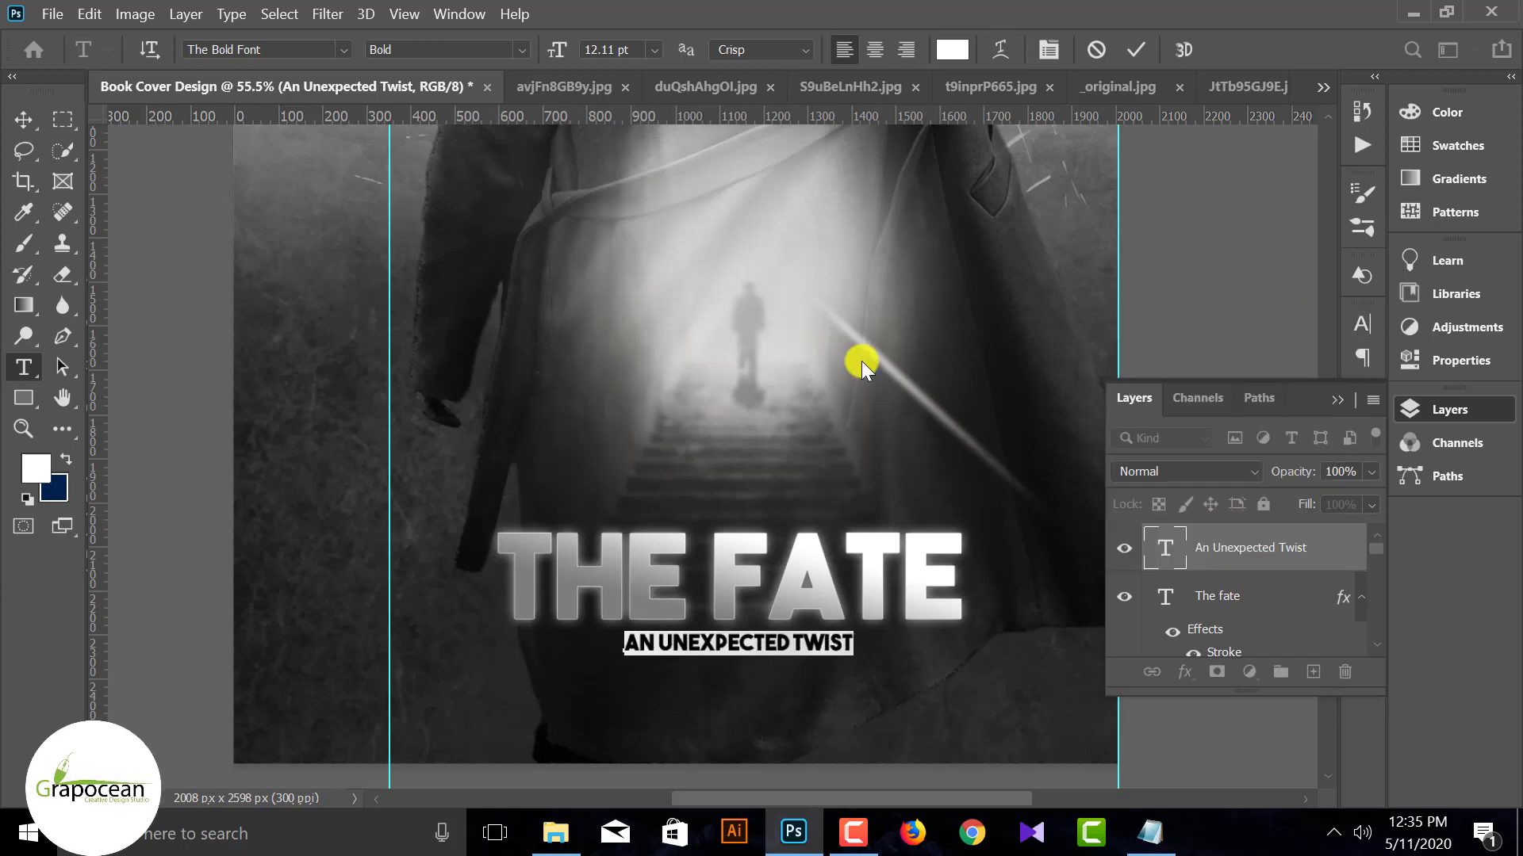
Change the subtitle's font to Akrobat and shift the line slightly right to centre it under the title.
{"action": "left_click", "coordinate": [342, 49]}
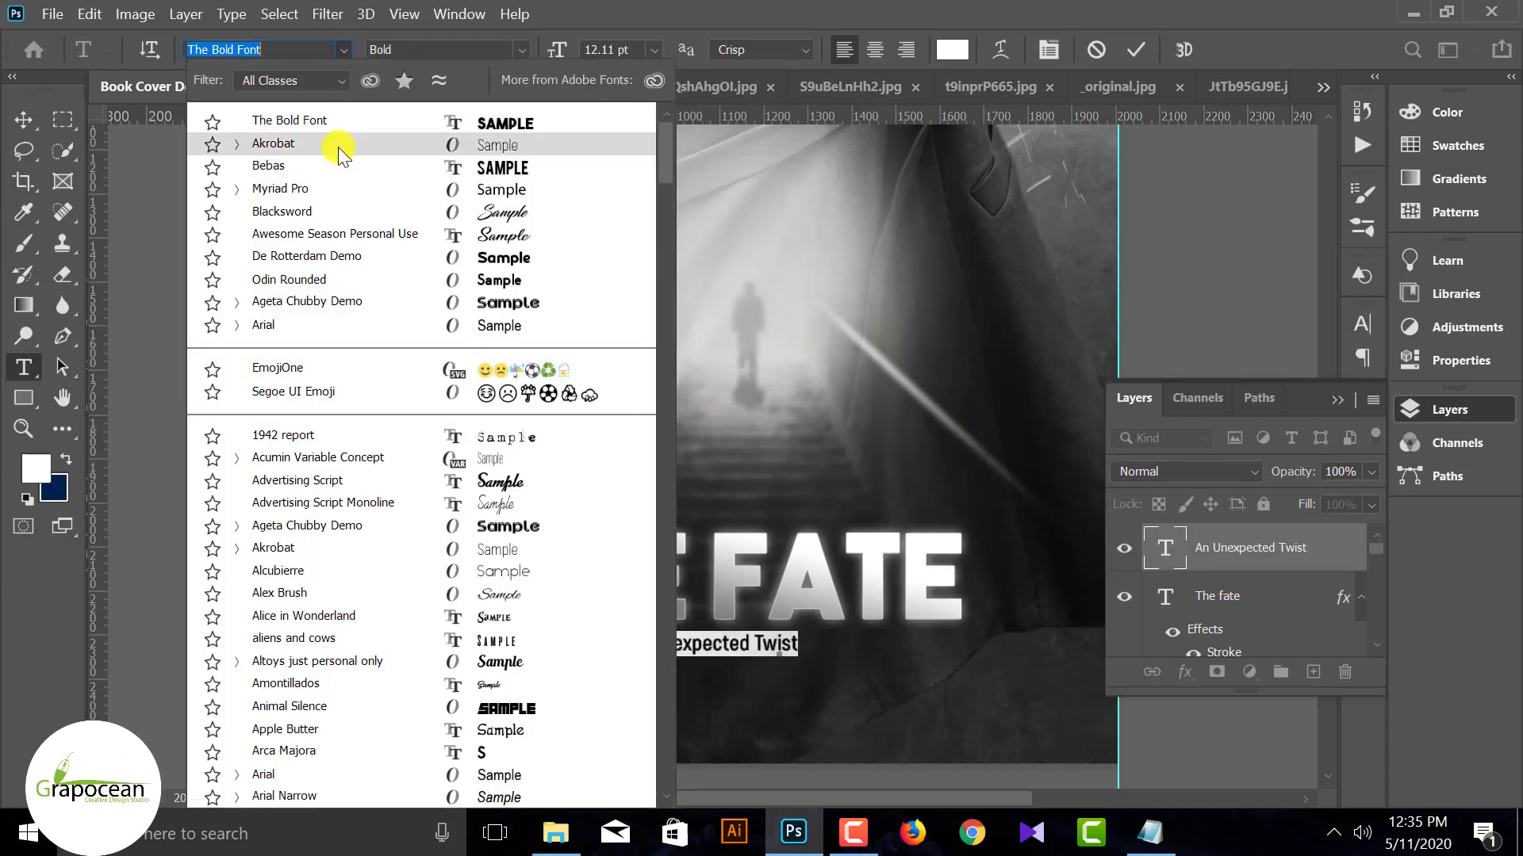
{"action": "left_click", "coordinate": [351, 145]}
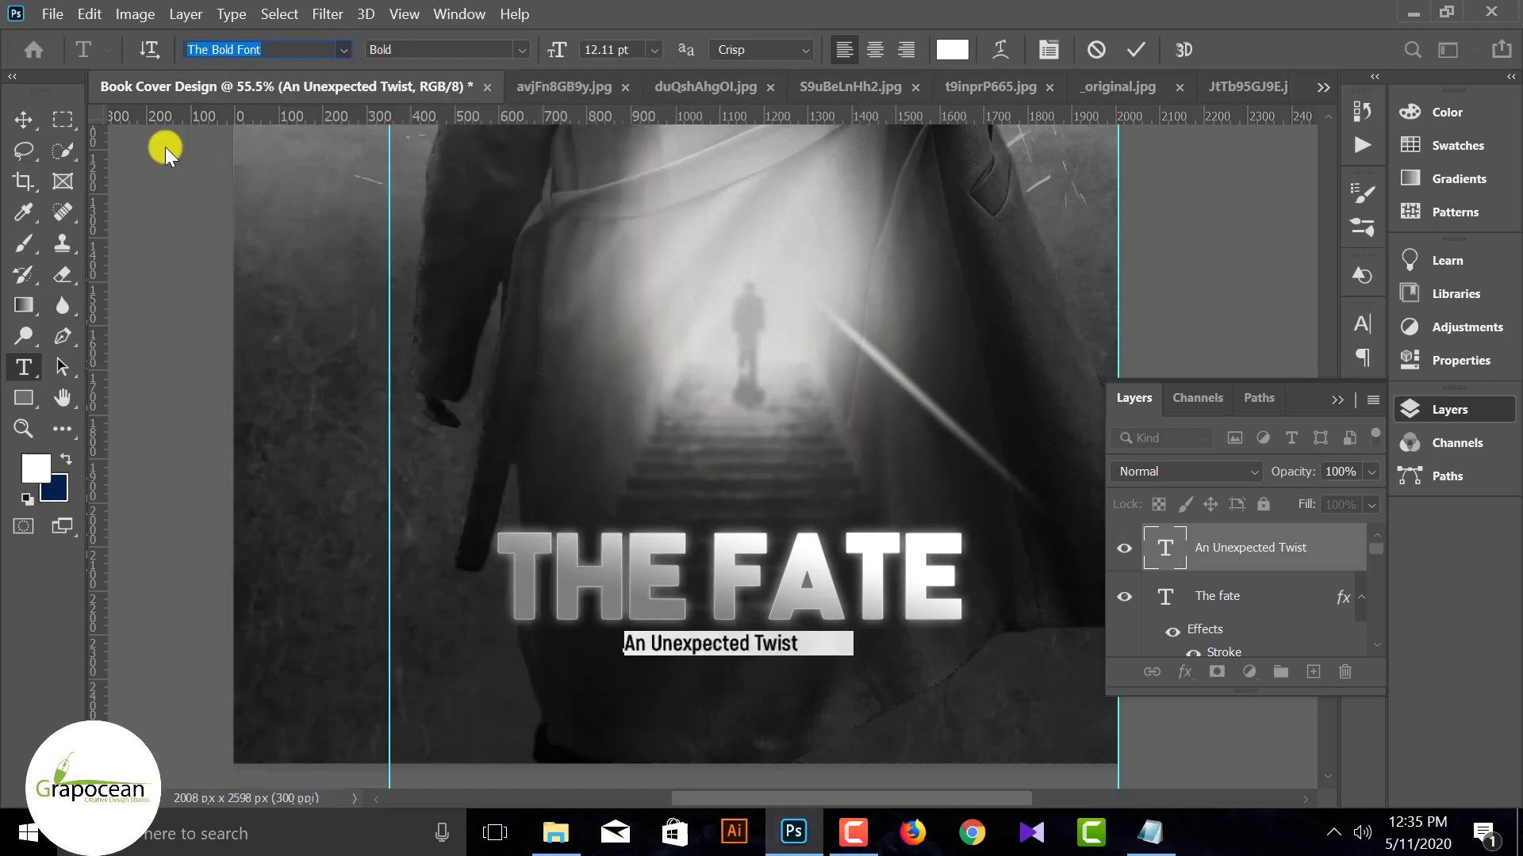
{"action": "left_click", "coordinate": [24, 119]}
{"action": "left_click_drag", "start_coordinate": [749, 650], "coordinate": [772, 647]}
{"action": "scroll", "coordinate": [864, 623], "scroll_direction": "down", "scroll_amount": 5}
{"action": "left_click", "coordinate": [841, 757]}
Scale the subtitle up proportionally to about 134%, about 527 px wide, centred beneath THE FATE title.
{"action": "scroll", "coordinate": [841, 757], "scroll_direction": "down", "scroll_amount": 3}
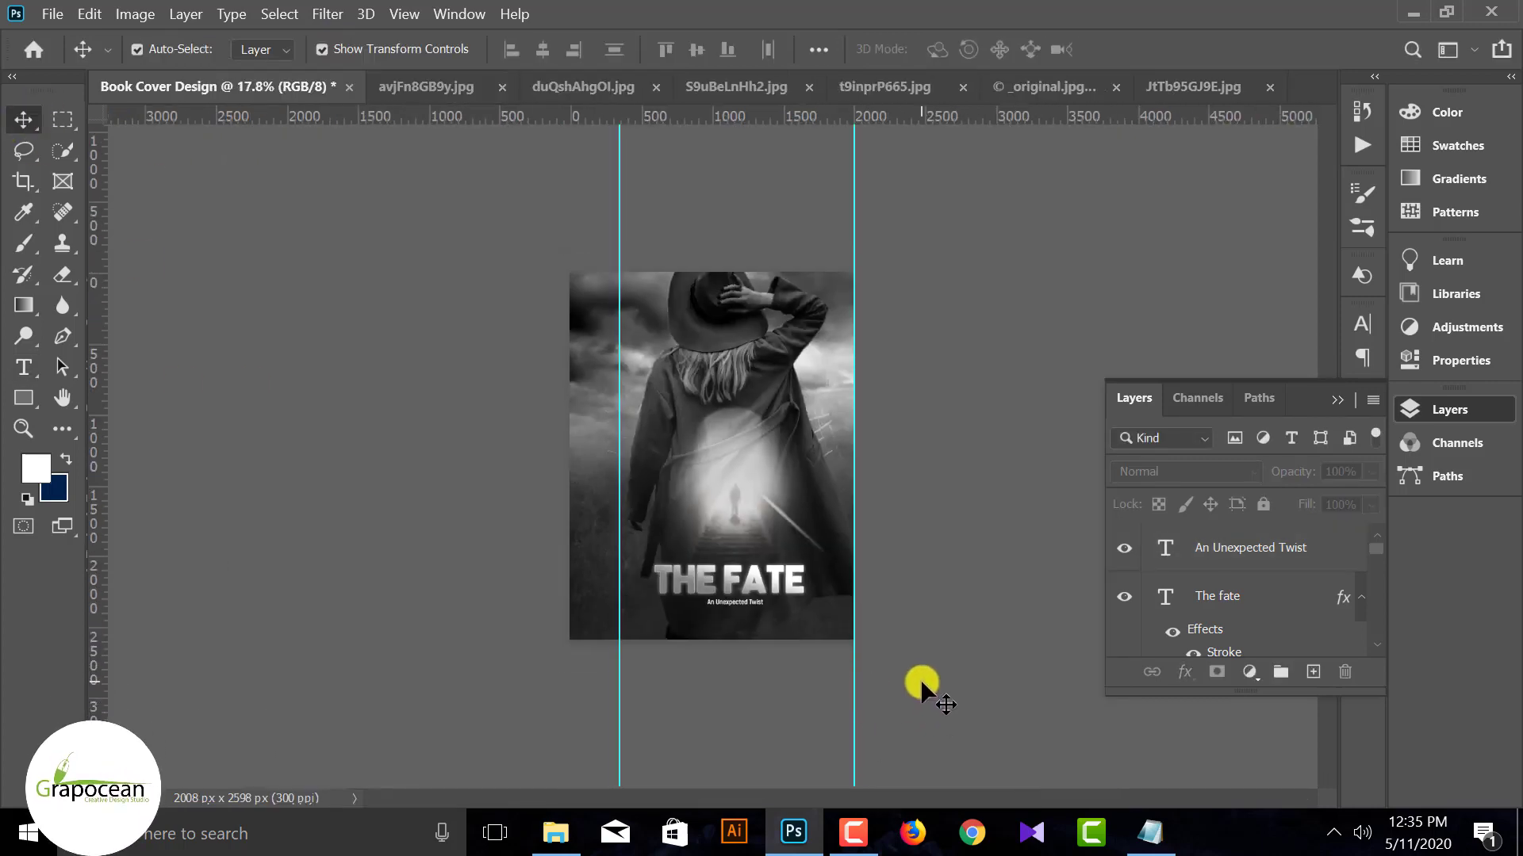
{"action": "scroll", "coordinate": [756, 622], "scroll_direction": "up", "scroll_amount": 4}
{"action": "left_click", "coordinate": [787, 708]}
{"action": "left_click_drag", "start_coordinate": [805, 712], "coordinate": [832, 725]}
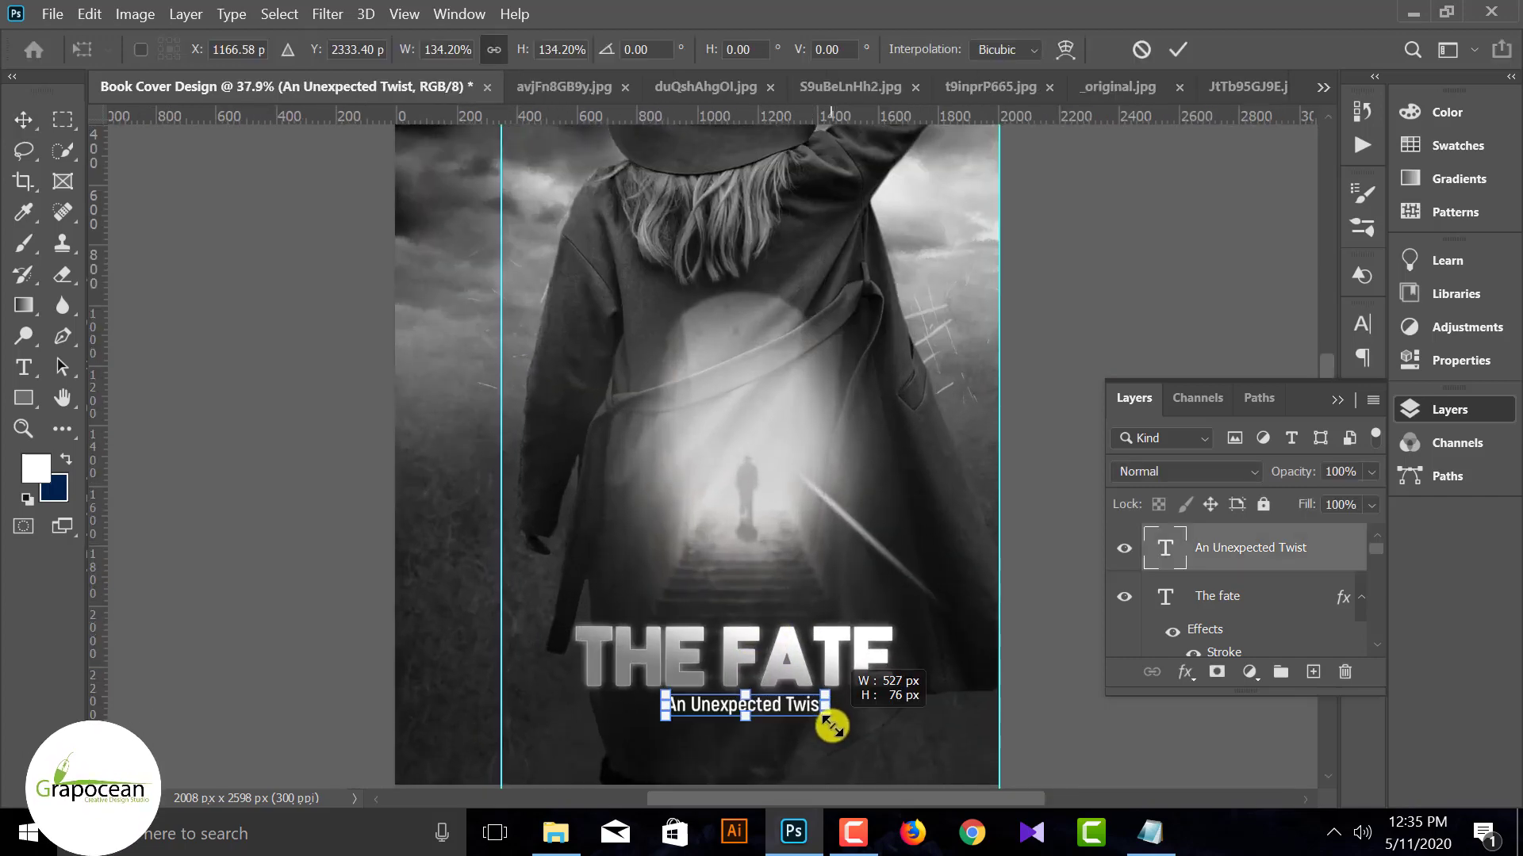
{"action": "left_click", "coordinate": [1177, 50]}
{"action": "left_click", "coordinate": [861, 710]}
{"action": "left_click", "coordinate": [806, 704]}
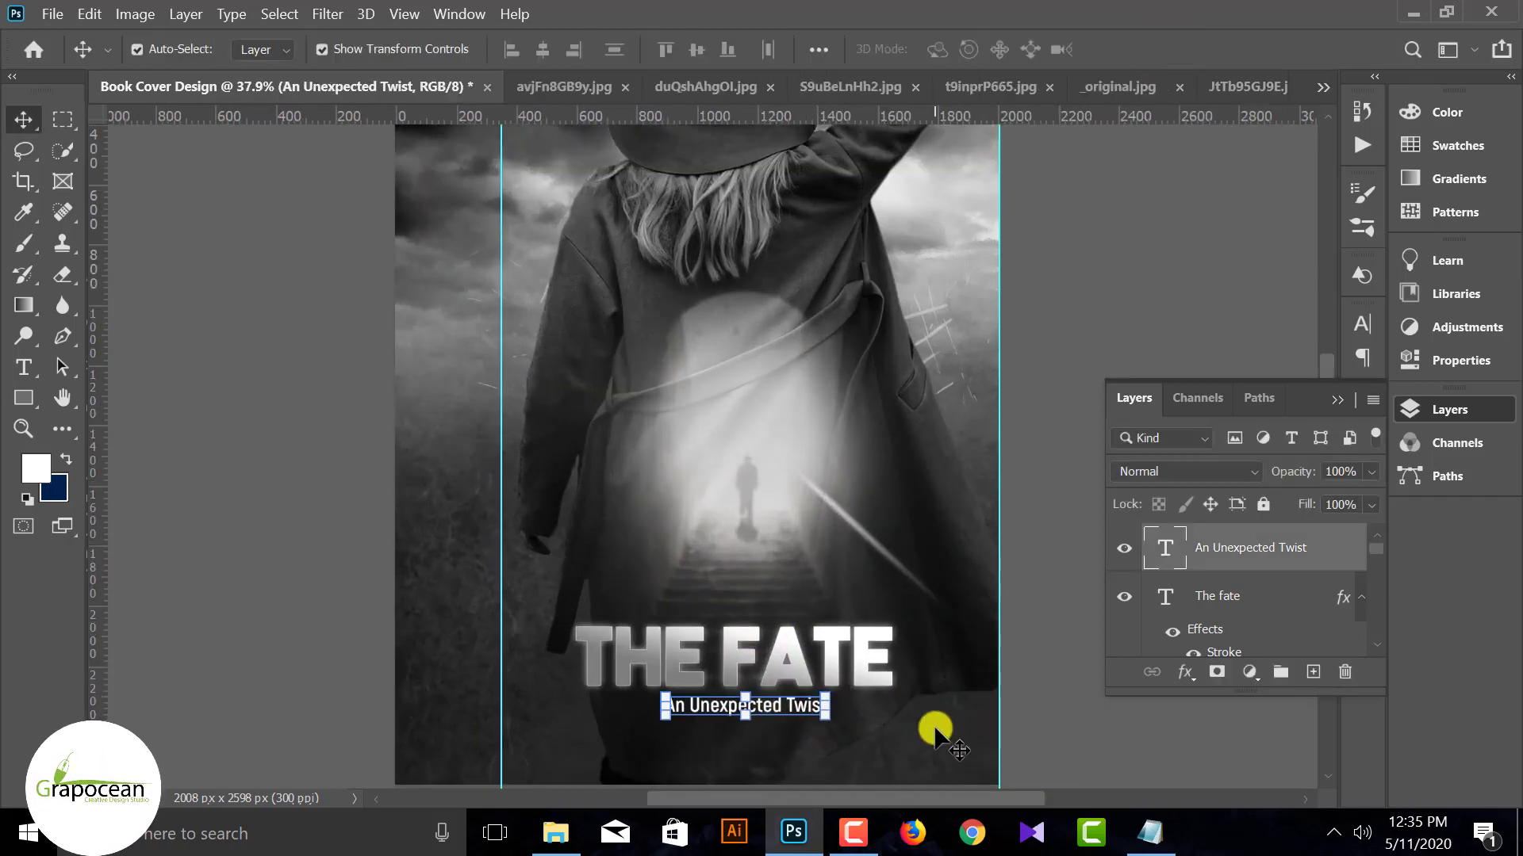
Move THE FATE title slightly up to widen its gap to the subtitle, and check the spacing across the whole cover.
{"action": "left_click", "coordinate": [906, 716]}
{"action": "scroll", "coordinate": [920, 714], "scroll_direction": "down", "scroll_amount": 3}
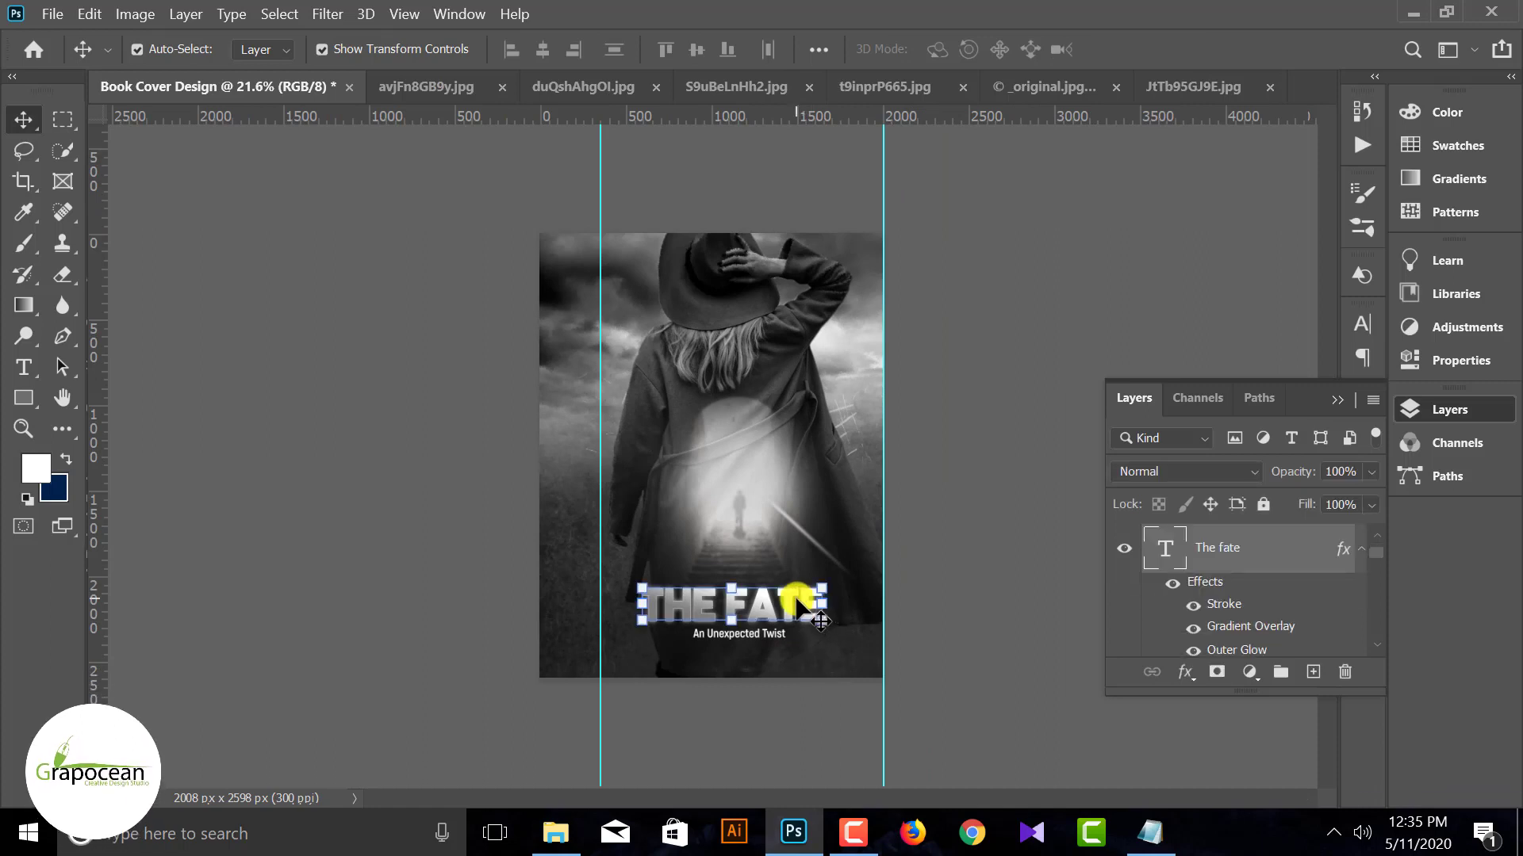
{"action": "left_click_drag", "start_coordinate": [764, 582], "coordinate": [763, 601]}
{"action": "left_click", "coordinate": [934, 688]}
{"action": "scroll", "coordinate": [934, 688], "scroll_direction": "up", "scroll_amount": 3}
{"action": "left_click", "coordinate": [755, 695]}
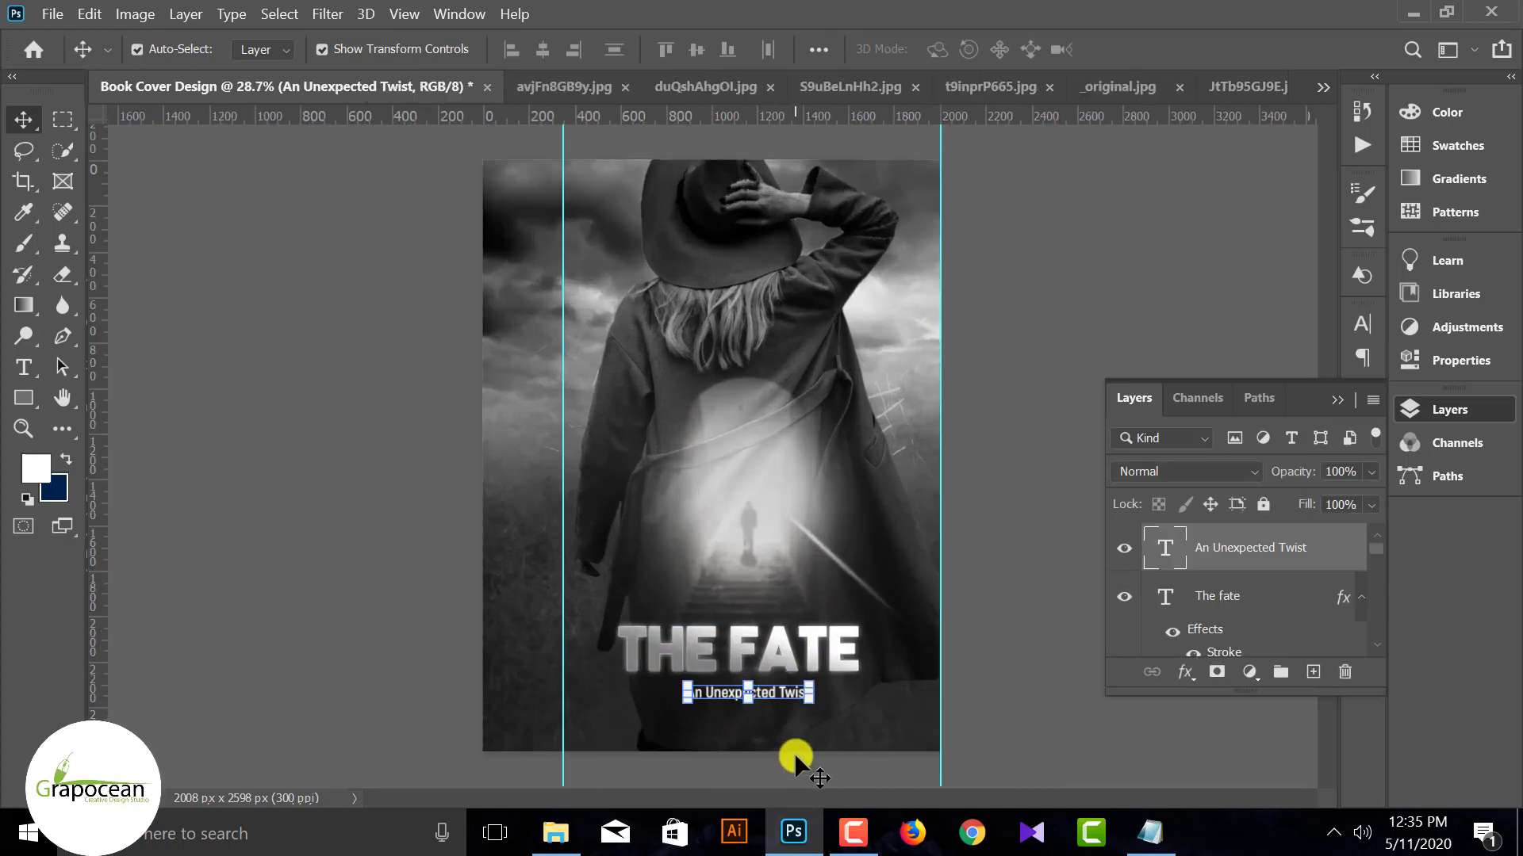
{"action": "left_click", "coordinate": [1005, 670]}
{"action": "scroll", "coordinate": [1017, 658], "scroll_direction": "down", "scroll_amount": 3}
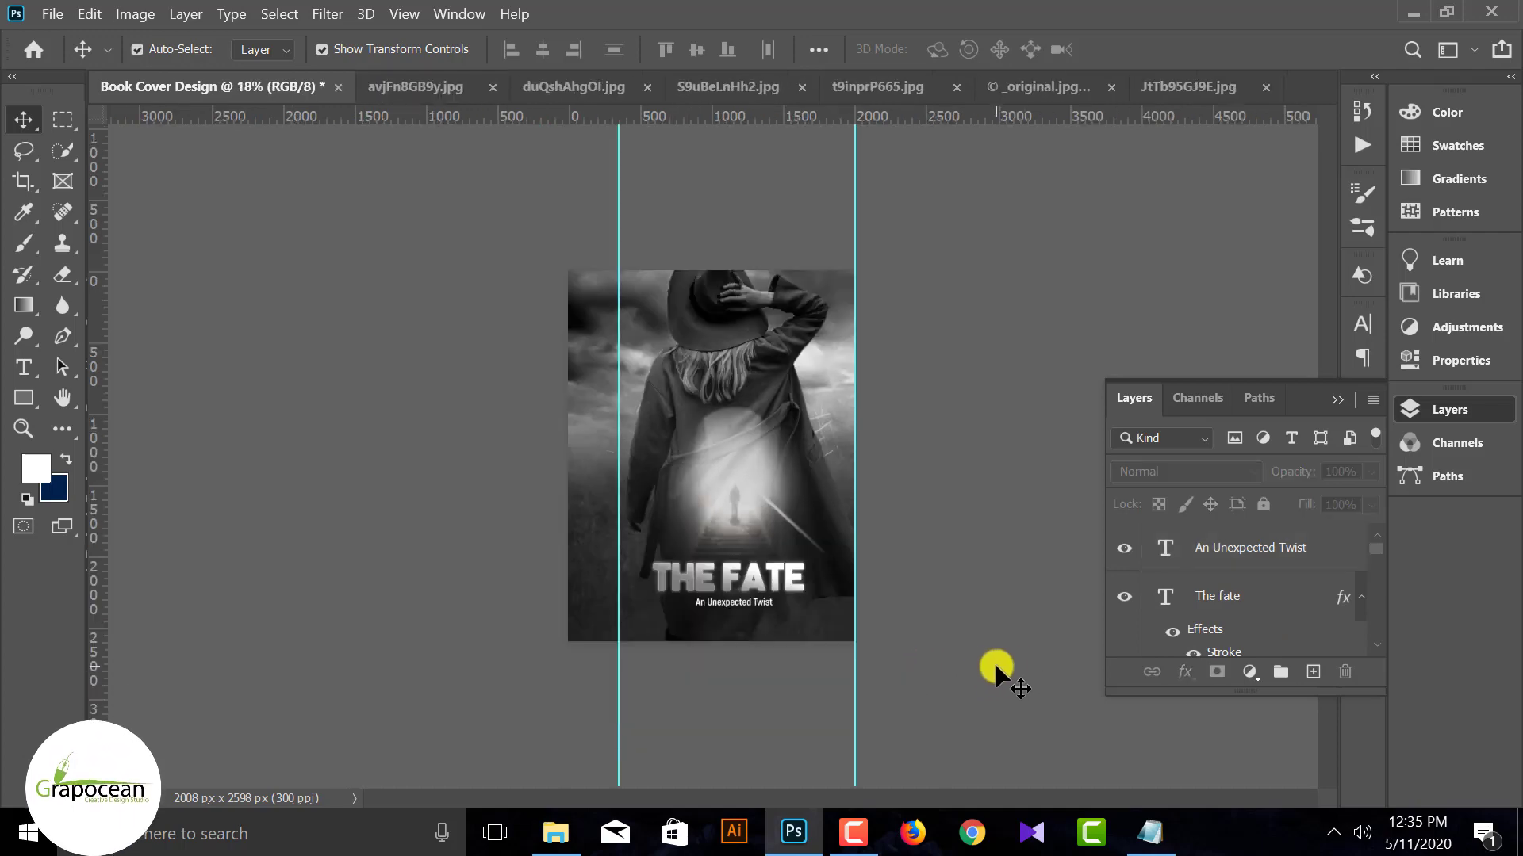
{"action": "scroll", "coordinate": [782, 641], "scroll_direction": "up", "scroll_amount": 2}
{"action": "left_click", "coordinate": [775, 611]}
{"action": "left_click", "coordinate": [839, 744]}
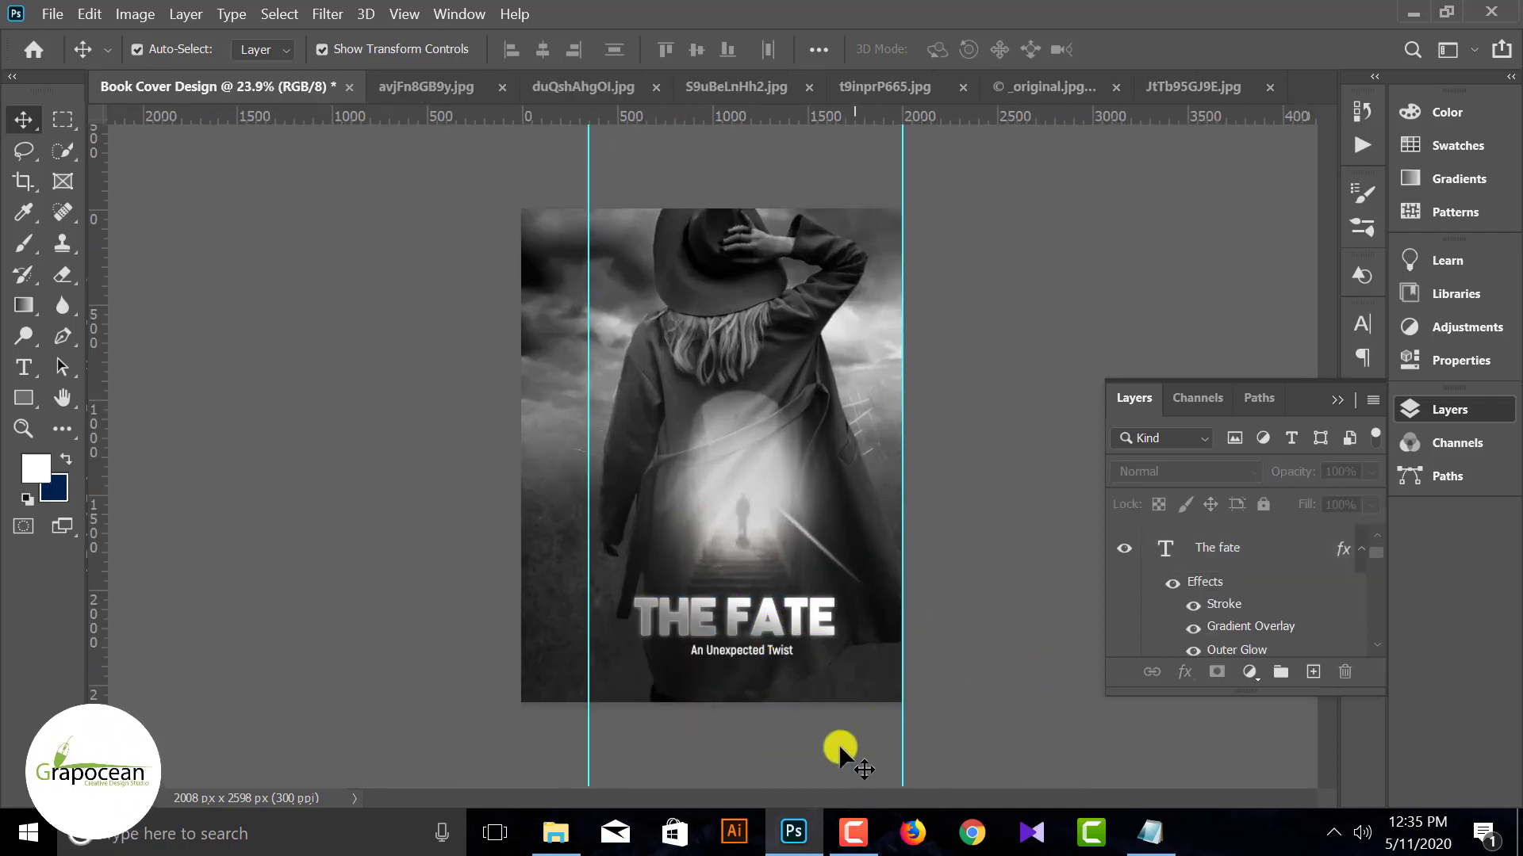
Draw a black rectangle without stroke, about 2234 by 152 px, across the full cover width near its lower edge.
{"action": "scroll", "coordinate": [769, 696], "scroll_direction": "up", "scroll_amount": 2}
{"action": "scroll", "coordinate": [769, 696], "scroll_direction": "down", "scroll_amount": 1}
{"action": "scroll", "coordinate": [749, 569], "scroll_direction": "up", "scroll_amount": 1}
{"action": "left_click", "coordinate": [26, 398]}
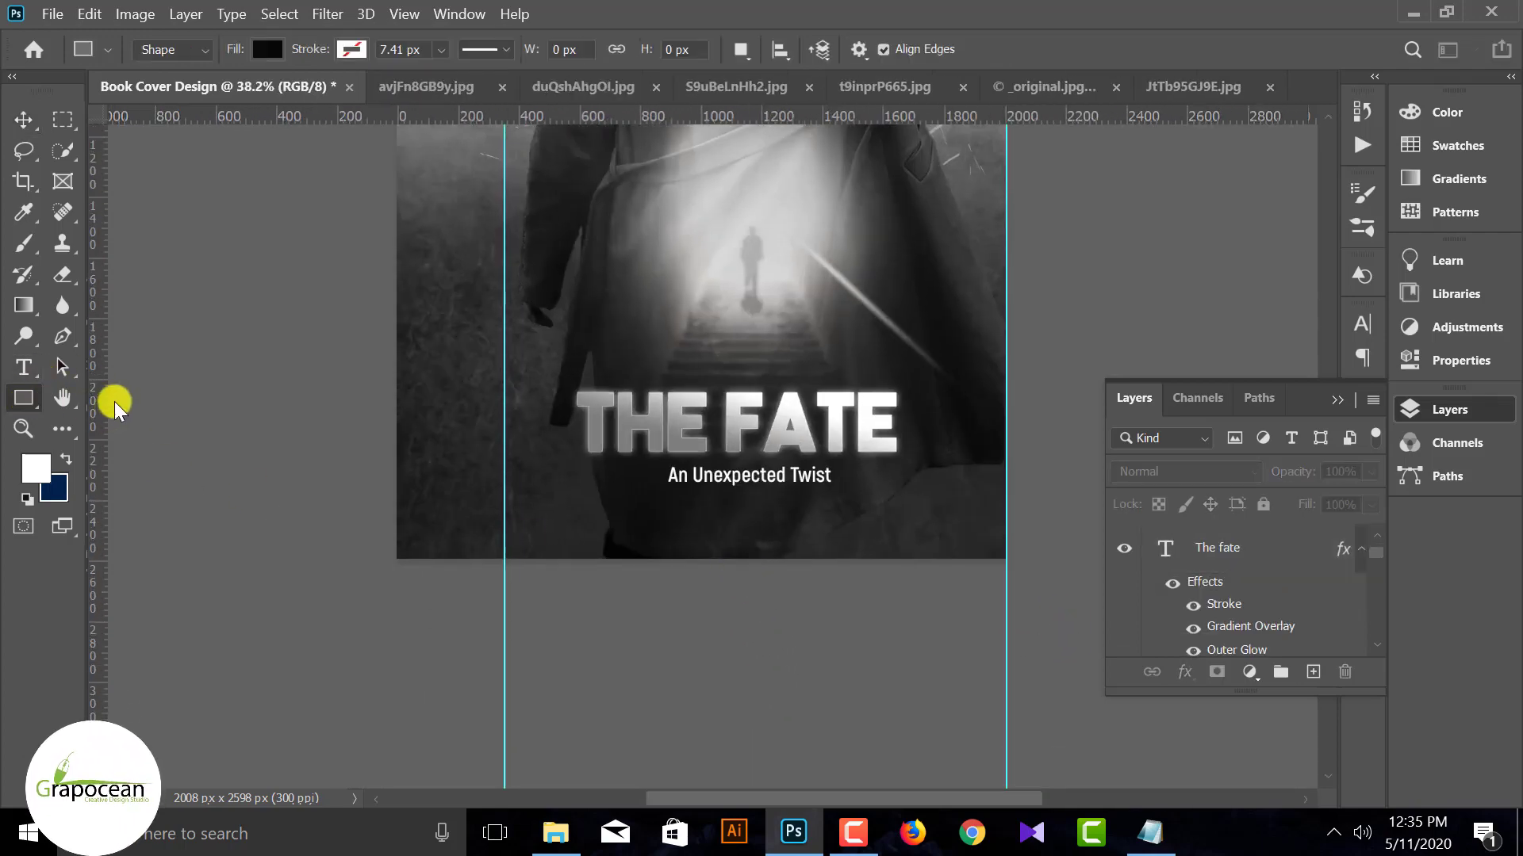
{"action": "left_click_drag", "start_coordinate": [371, 479], "coordinate": [1050, 528]}
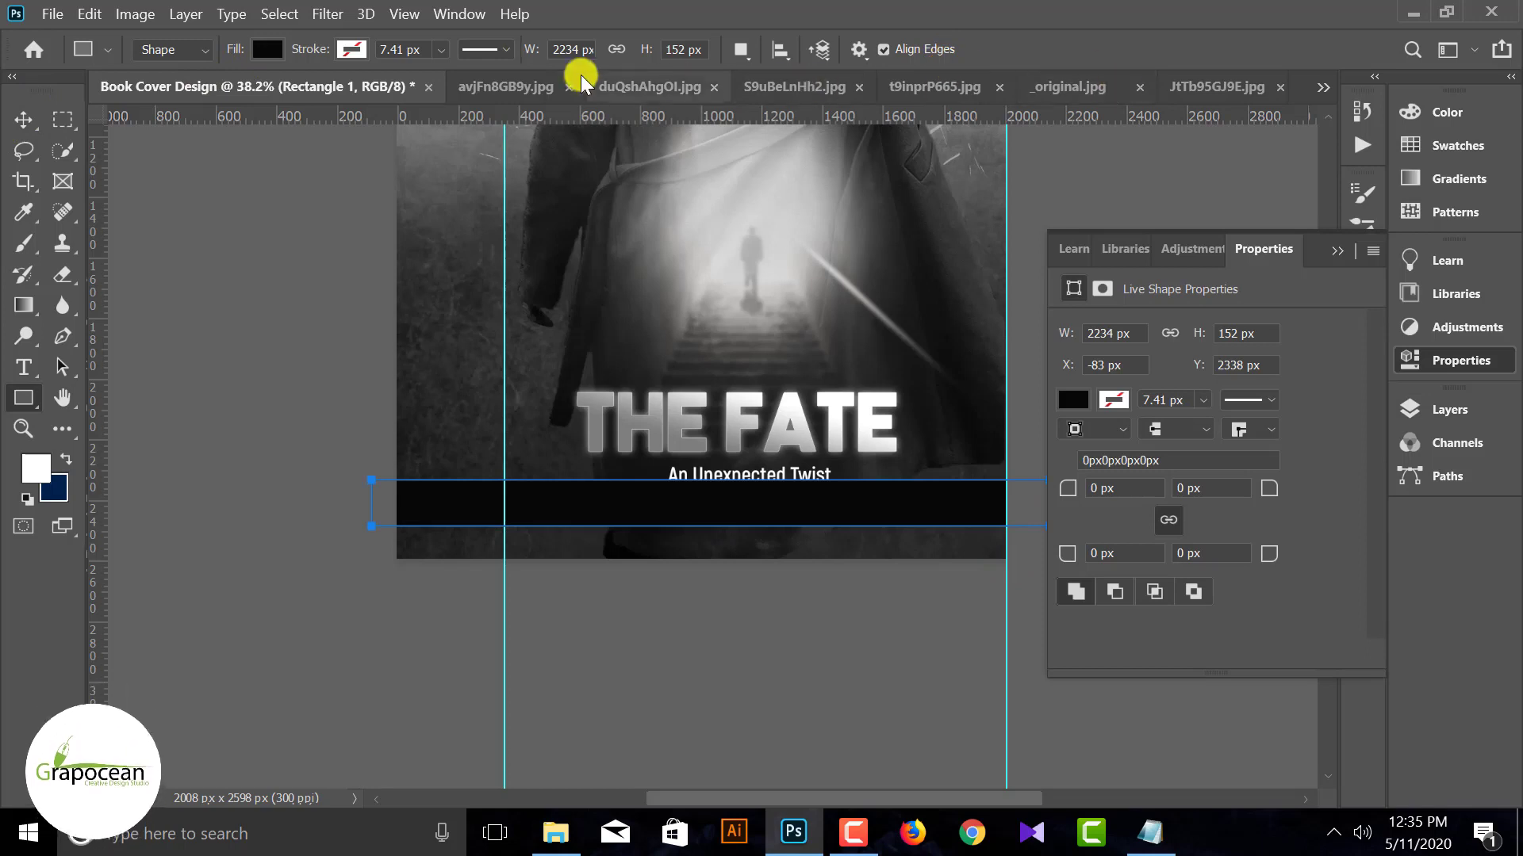
Bring up the dark texture document t9inprP665.jpg, keeping all the source image documents open.
{"action": "left_click", "coordinate": [547, 83]}
{"action": "left_click", "coordinate": [700, 86]}
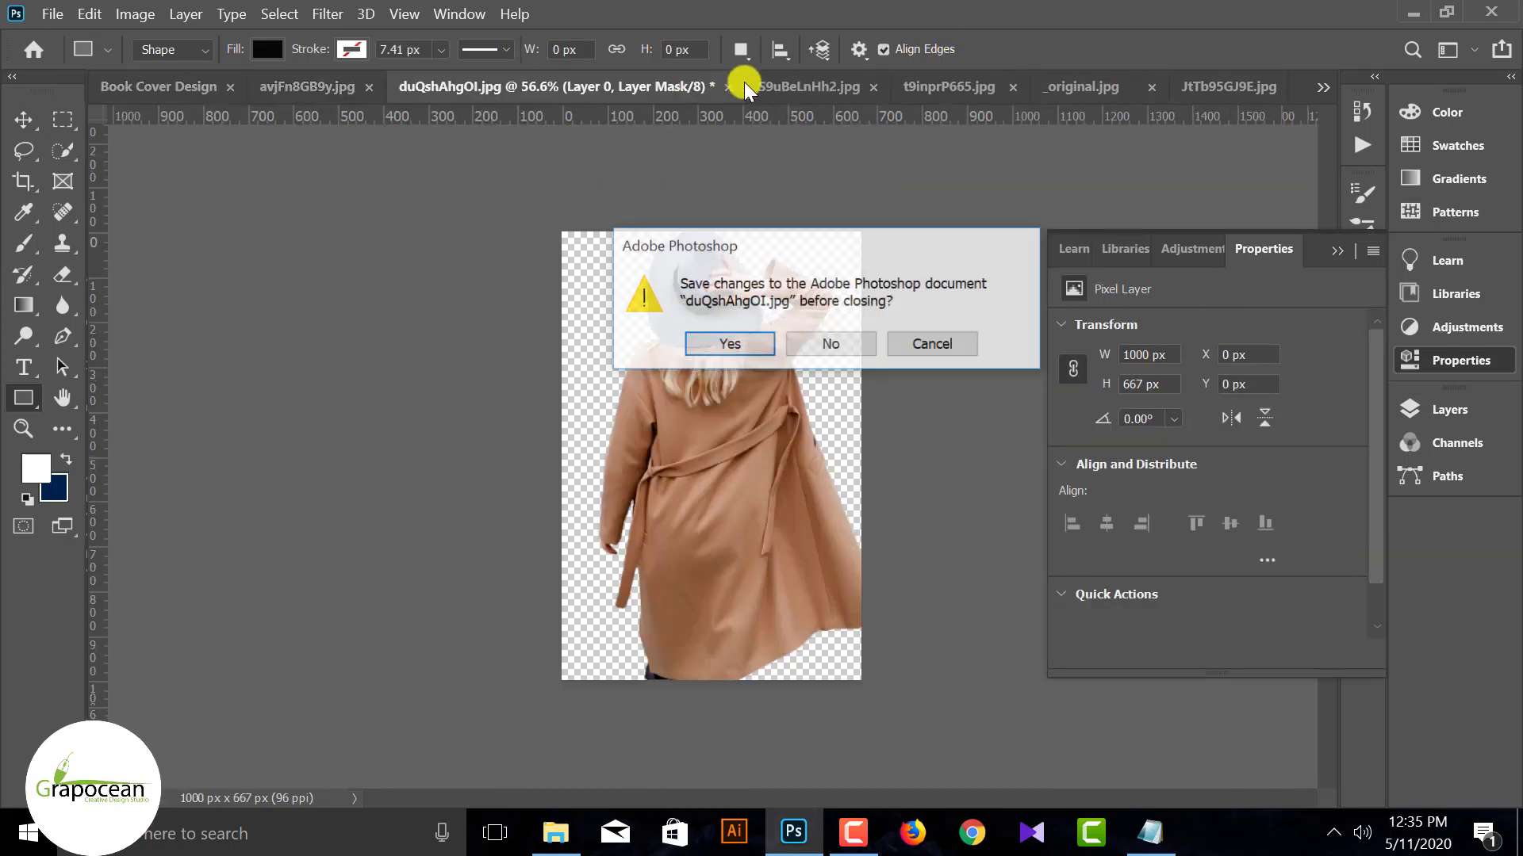
{"action": "left_click", "coordinate": [932, 344]}
{"action": "left_click", "coordinate": [809, 85]}
{"action": "left_click", "coordinate": [983, 89]}
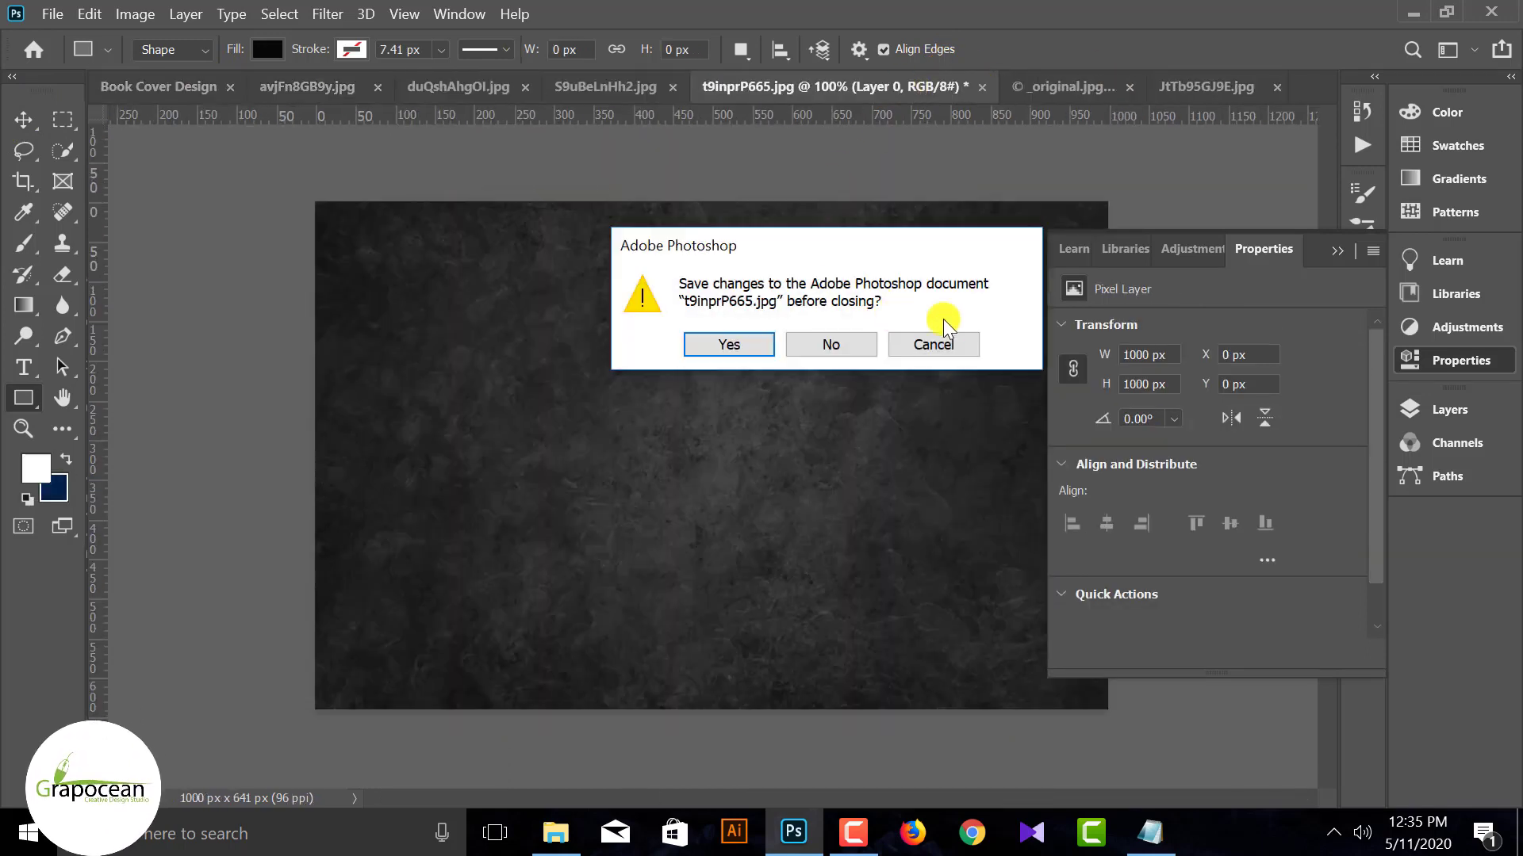
{"action": "left_click", "coordinate": [925, 344]}
Copy the dark texture layer into the Book Cover Design document and enlarge it to cover the lower part of the cover.
{"action": "left_click", "coordinate": [24, 121]}
{"action": "left_click", "coordinate": [1461, 360]}
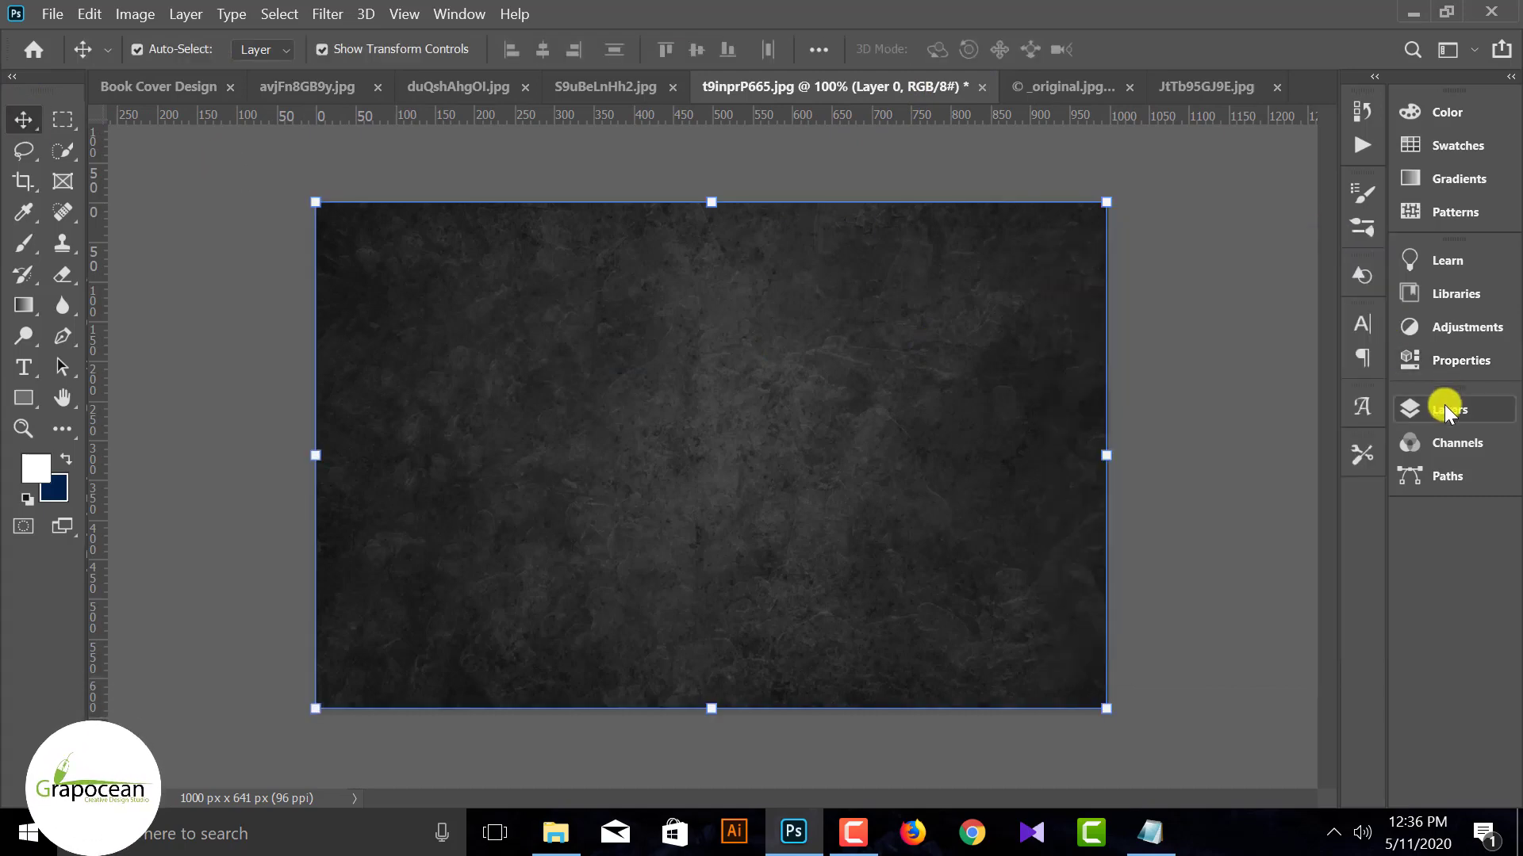
{"action": "left_click", "coordinate": [1448, 409]}
{"action": "left_click_drag", "start_coordinate": [701, 379], "coordinate": [631, 740]}
{"action": "scroll", "coordinate": [690, 717], "scroll_direction": "down", "scroll_amount": 4}
{"action": "left_click_drag", "start_coordinate": [751, 670], "coordinate": [980, 723]}
{"action": "key", "text": "Return"}
Clip the texture layer to the rectangle beneath it and deselect it.
{"action": "right_click", "coordinate": [1260, 555]}
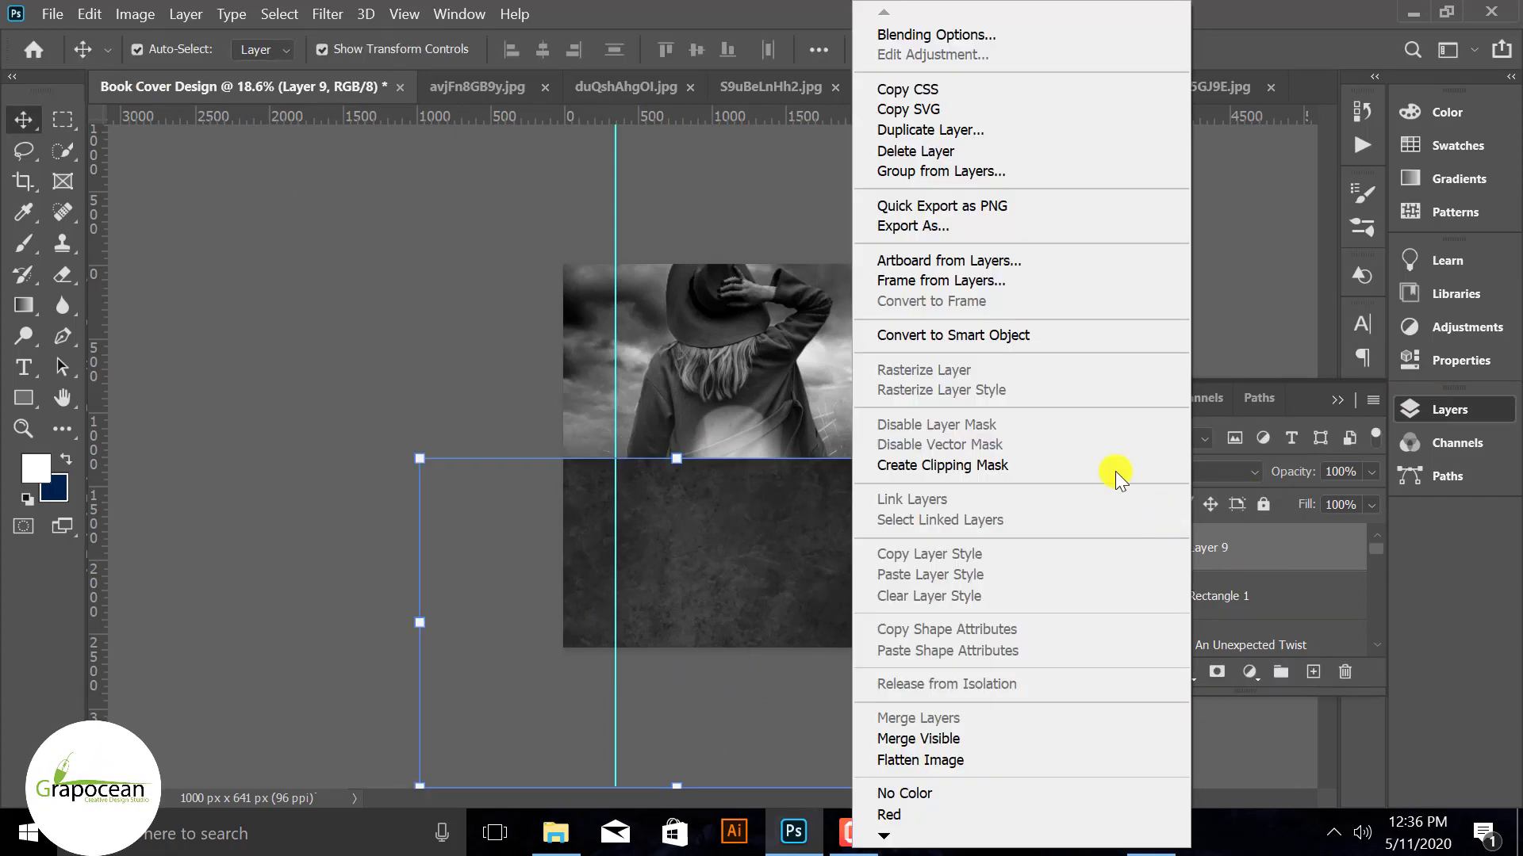
{"action": "left_click", "coordinate": [1115, 469]}
{"action": "left_click", "coordinate": [1021, 691]}
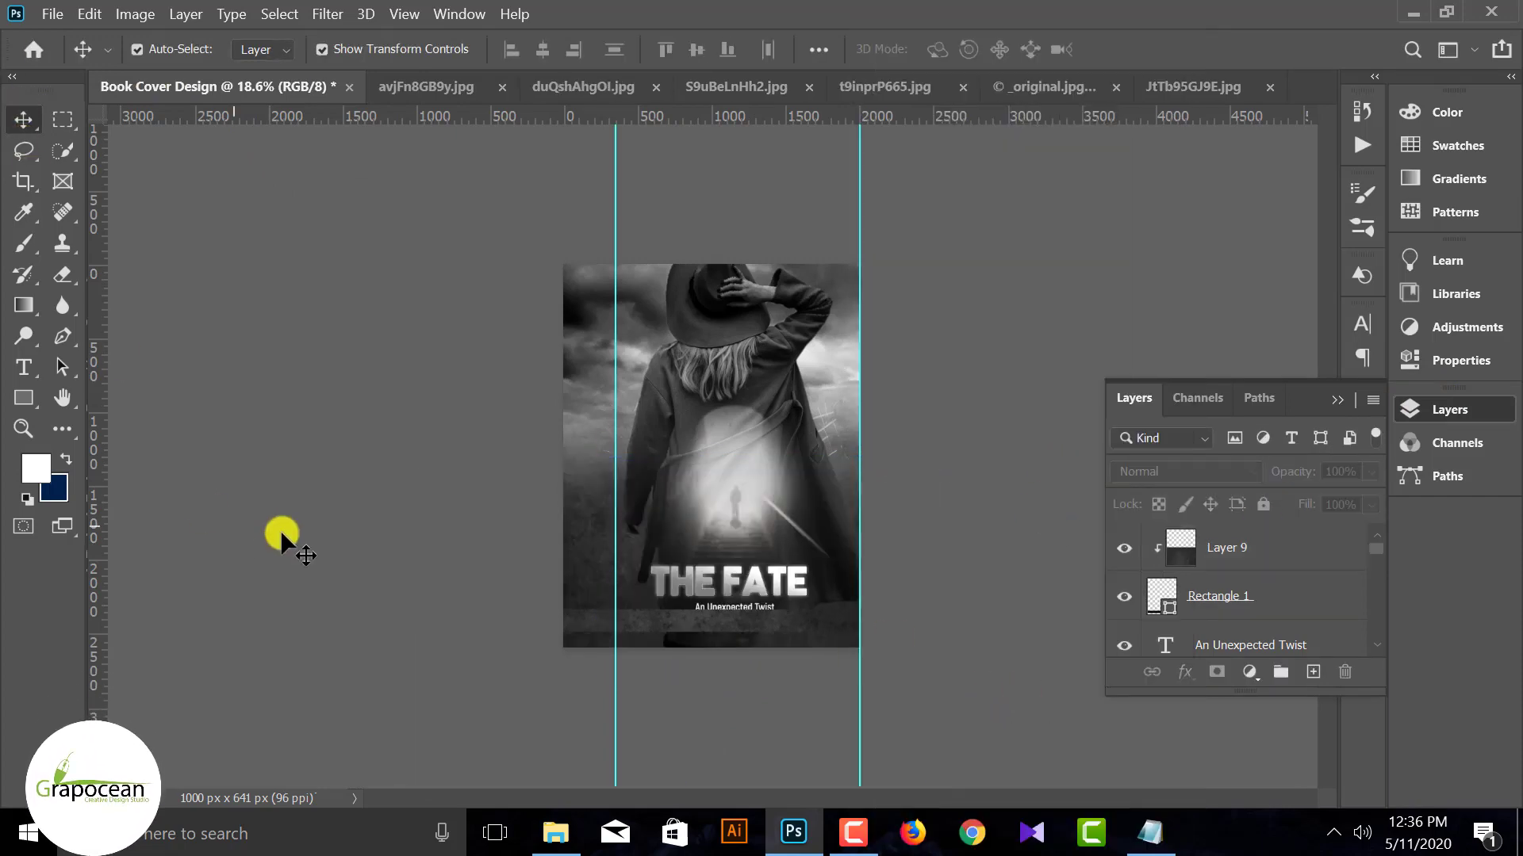
Move THE FATE title and its subtitle up, clear of the textured band, and check the cover layout.
{"action": "scroll", "coordinate": [764, 622], "scroll_direction": "up", "scroll_amount": 6}
{"action": "left_click_drag", "start_coordinate": [777, 536], "coordinate": [831, 432]}
{"action": "left_click_drag", "start_coordinate": [811, 599], "coordinate": [828, 477]}
{"action": "scroll", "coordinate": [715, 364], "scroll_direction": "down", "scroll_amount": 3}
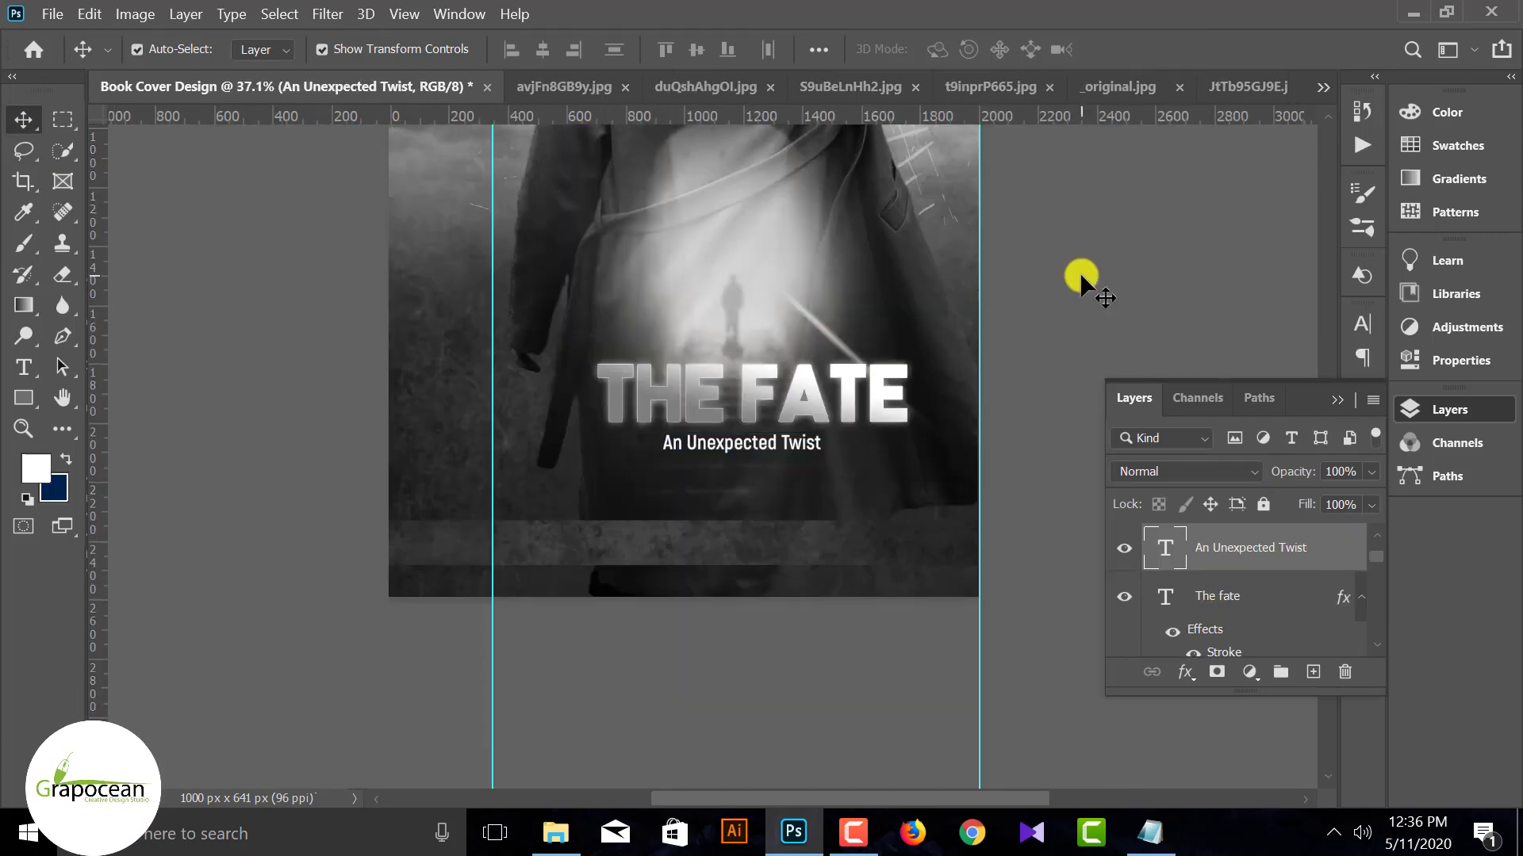
{"action": "left_click", "coordinate": [1083, 277]}
{"action": "scroll", "coordinate": [894, 560], "scroll_direction": "down", "scroll_amount": 4}
{"action": "scroll", "coordinate": [781, 623], "scroll_direction": "up", "scroll_amount": 2}
{"action": "scroll", "coordinate": [795, 641], "scroll_direction": "up", "scroll_amount": 2}
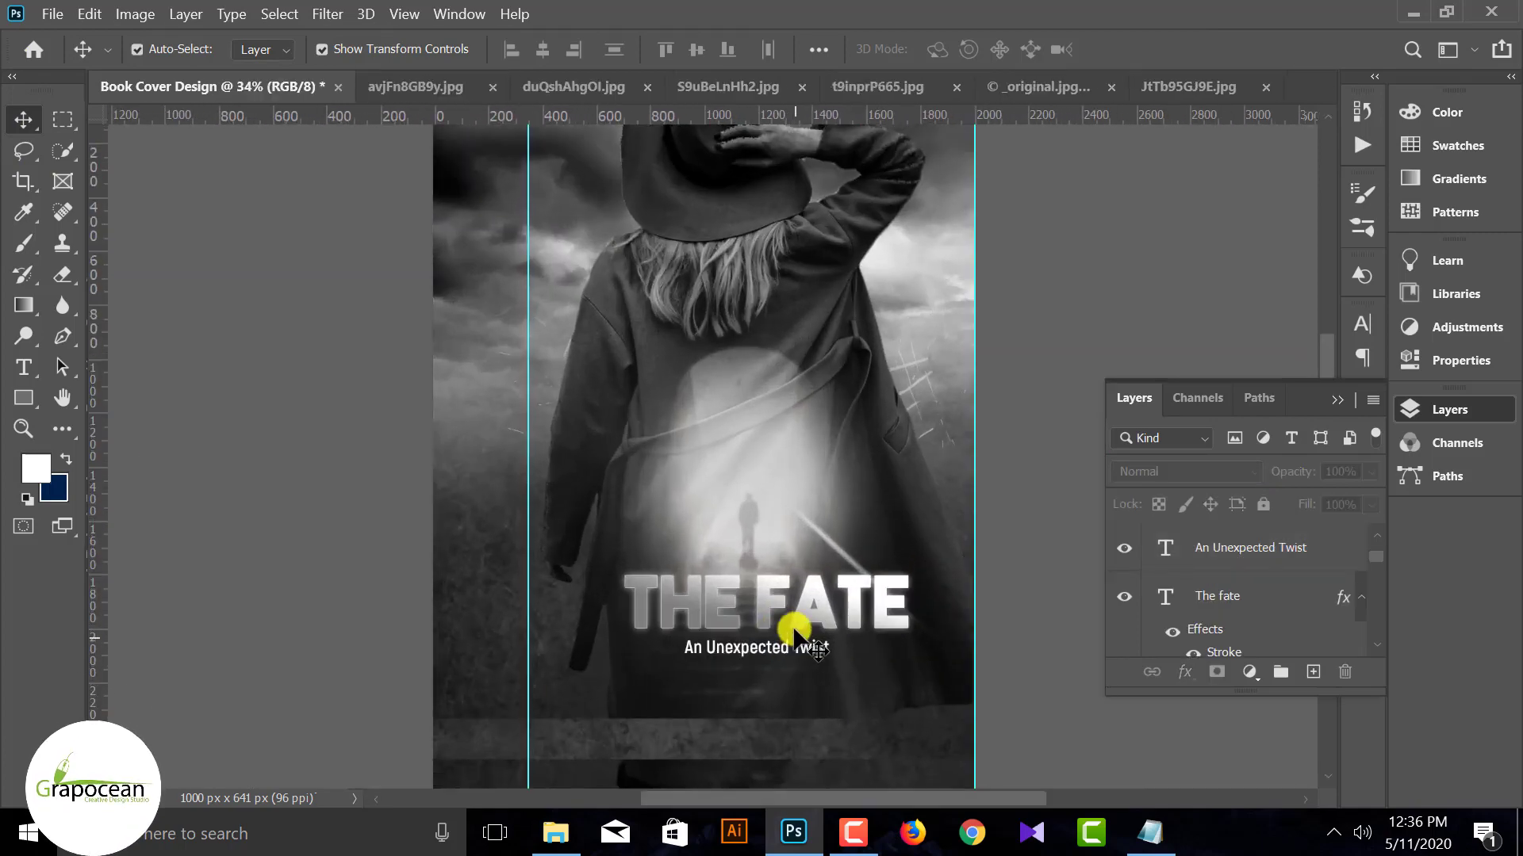
Add a new text line reading "Book Writer name" over the textured band.
{"action": "scroll", "coordinate": [795, 628], "scroll_direction": "down", "scroll_amount": 6}
{"action": "left_click", "coordinate": [667, 539]}
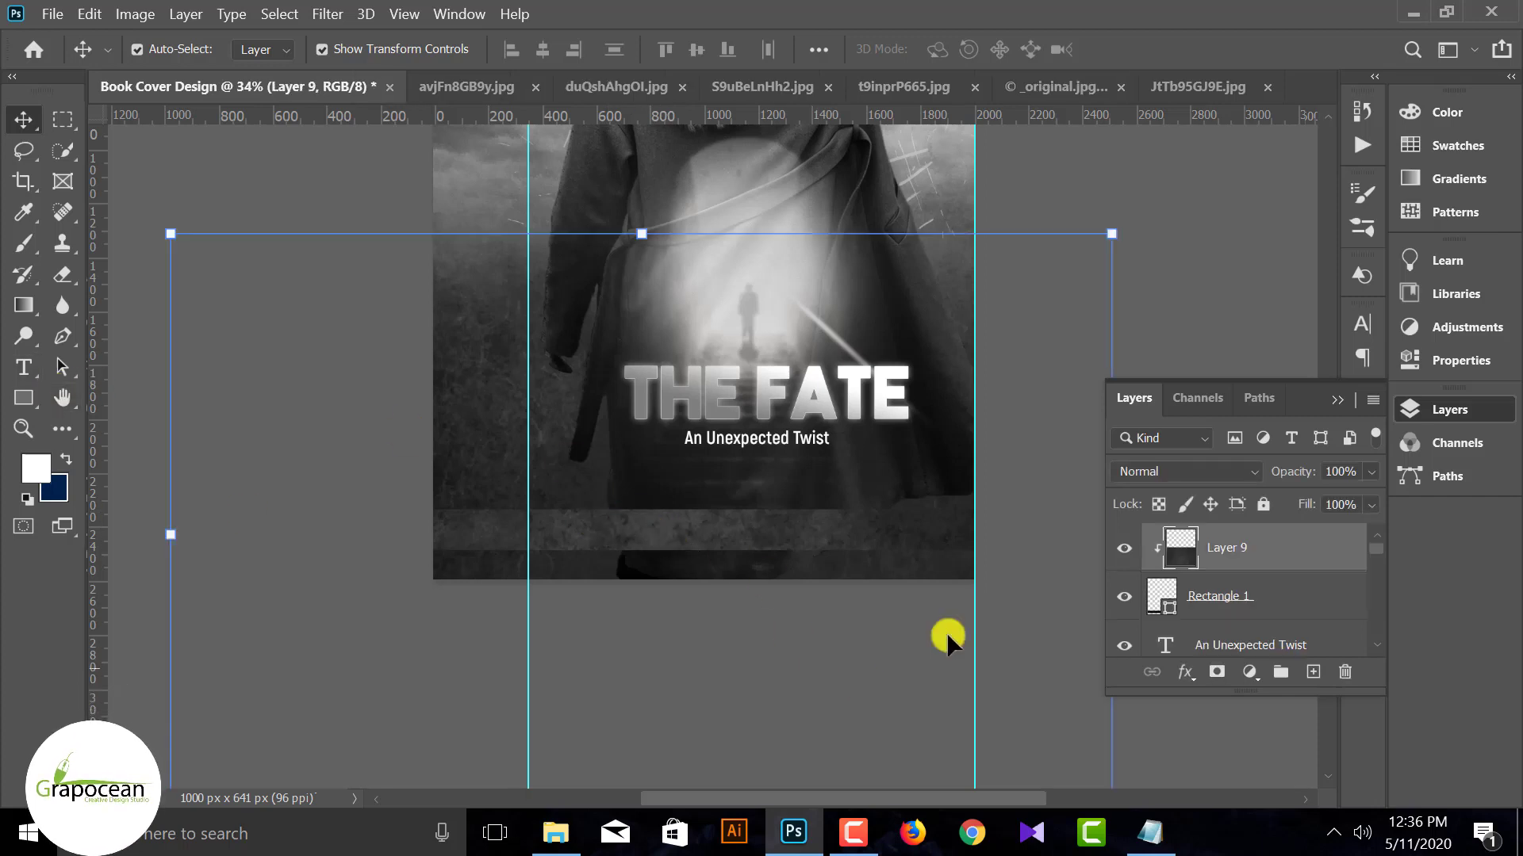
{"action": "left_click", "coordinate": [944, 635]}
{"action": "left_click", "coordinate": [21, 369]}
{"action": "left_click", "coordinate": [625, 543]}
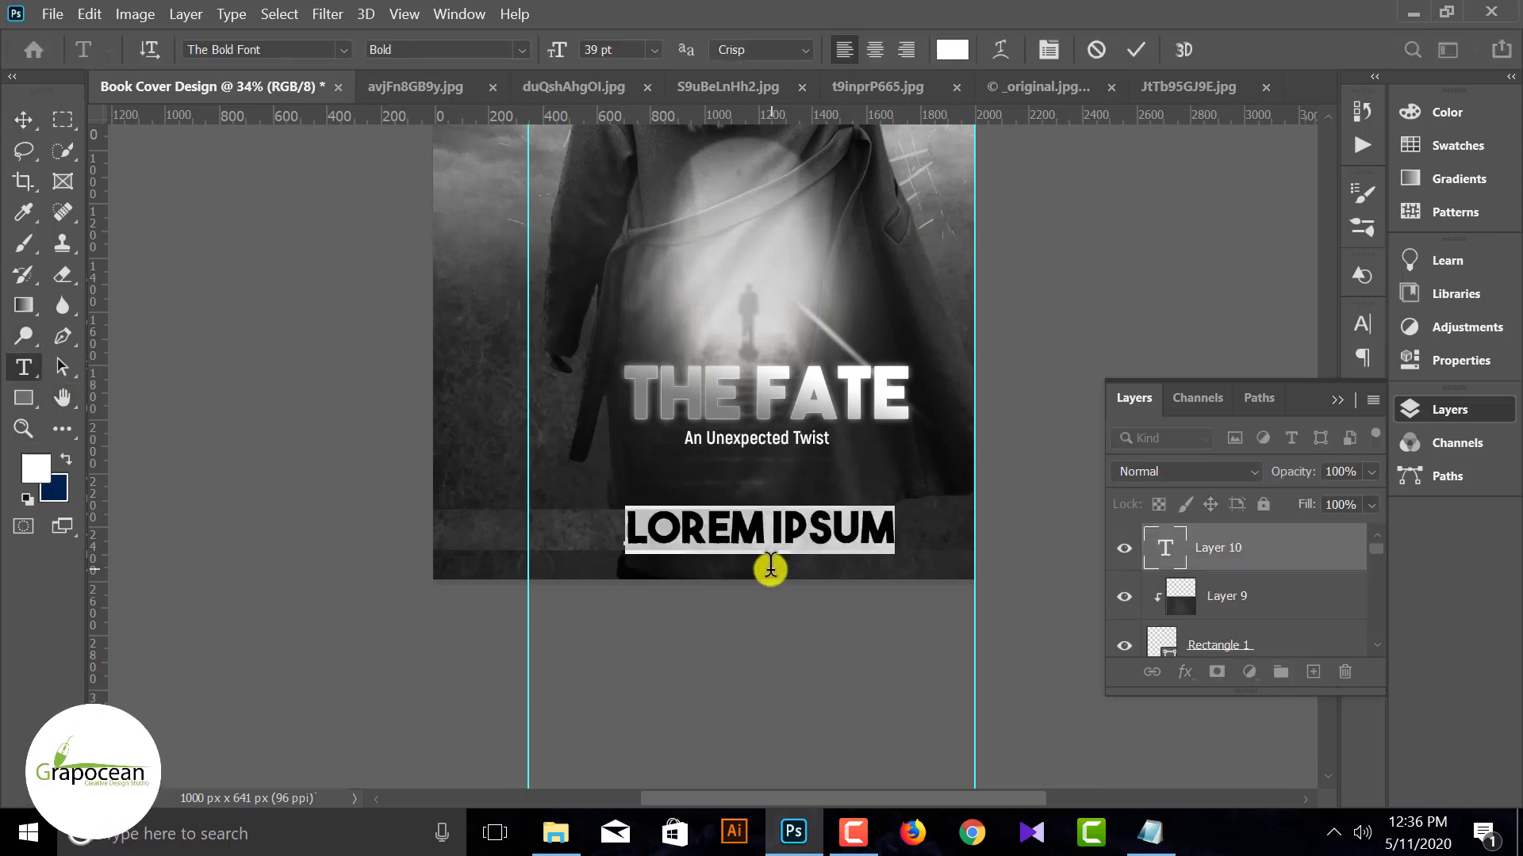
{"action": "key", "text": "BackSpace"}
{"action": "type", "text": "BOOK WRI"}
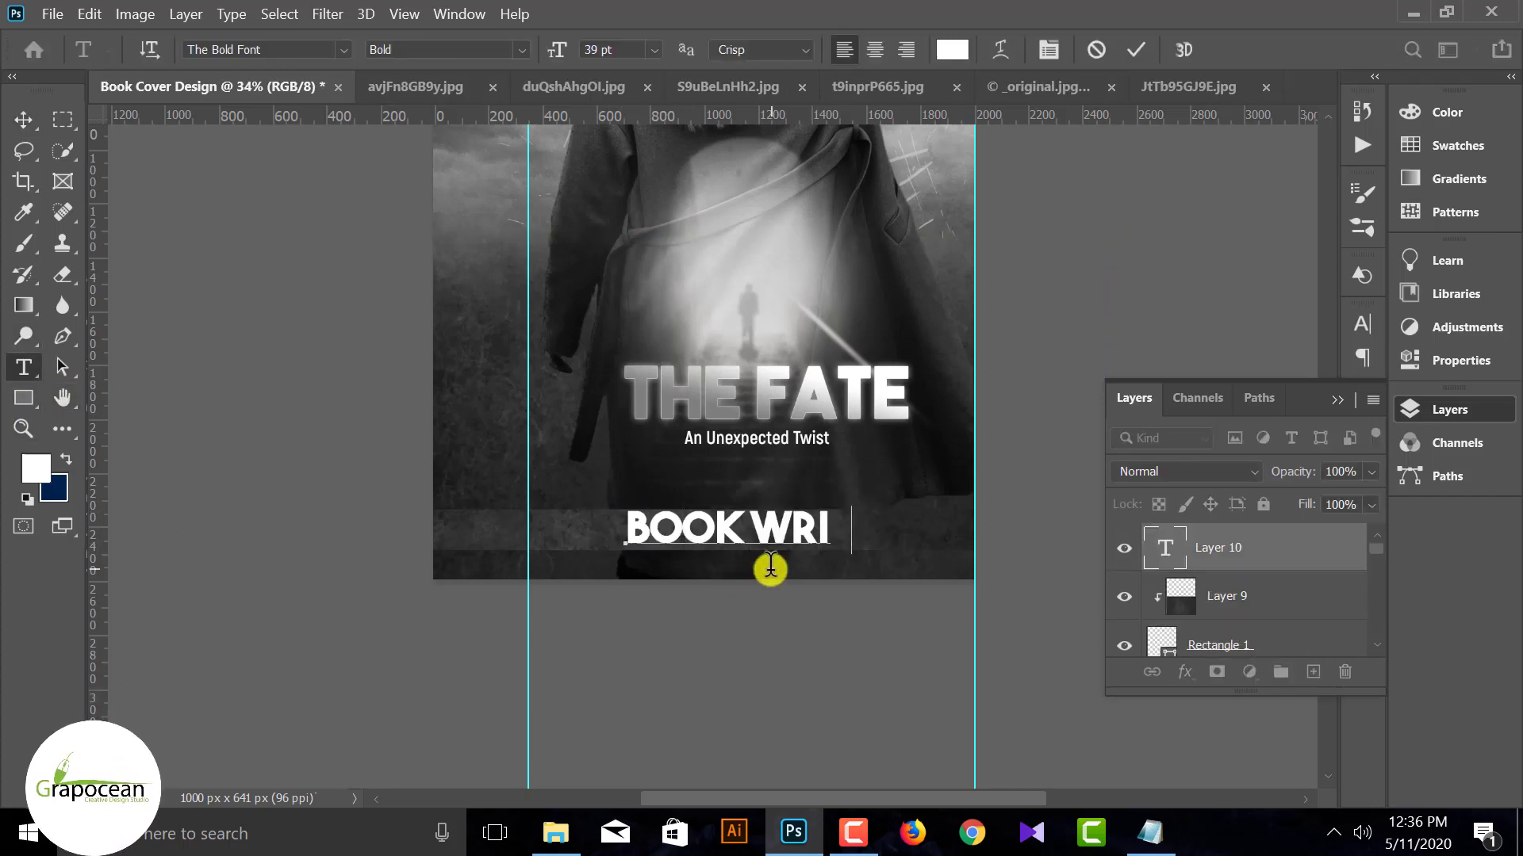
{"action": "type", "text": "TER NAM"}
Format the Book Writer name text in Akrobat Bold at 16 pt with All Caps.
{"action": "key", "text": "ctrl+a"}
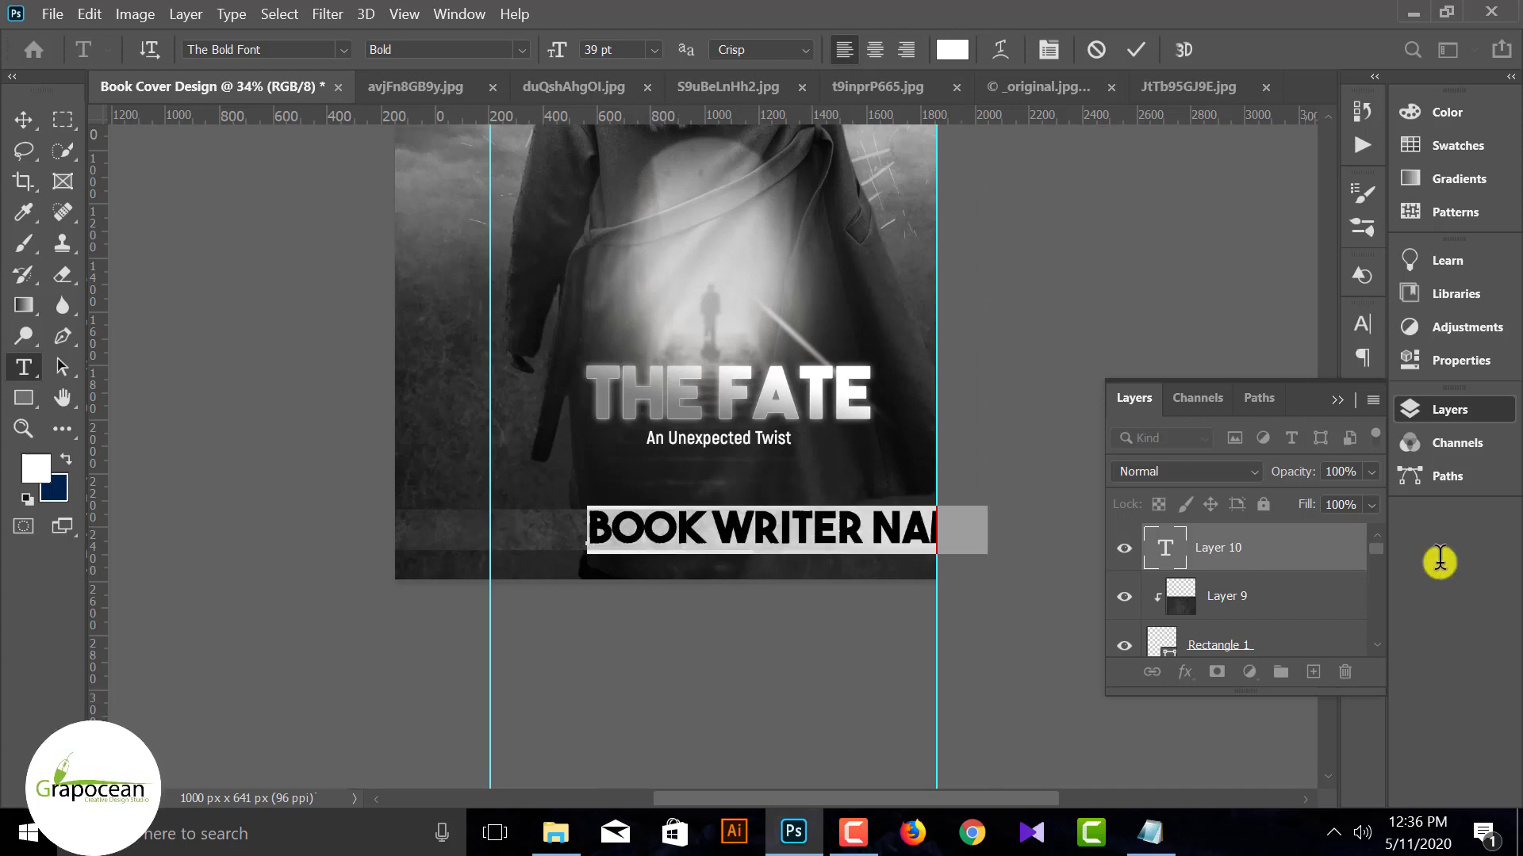
{"action": "left_click", "coordinate": [341, 49]}
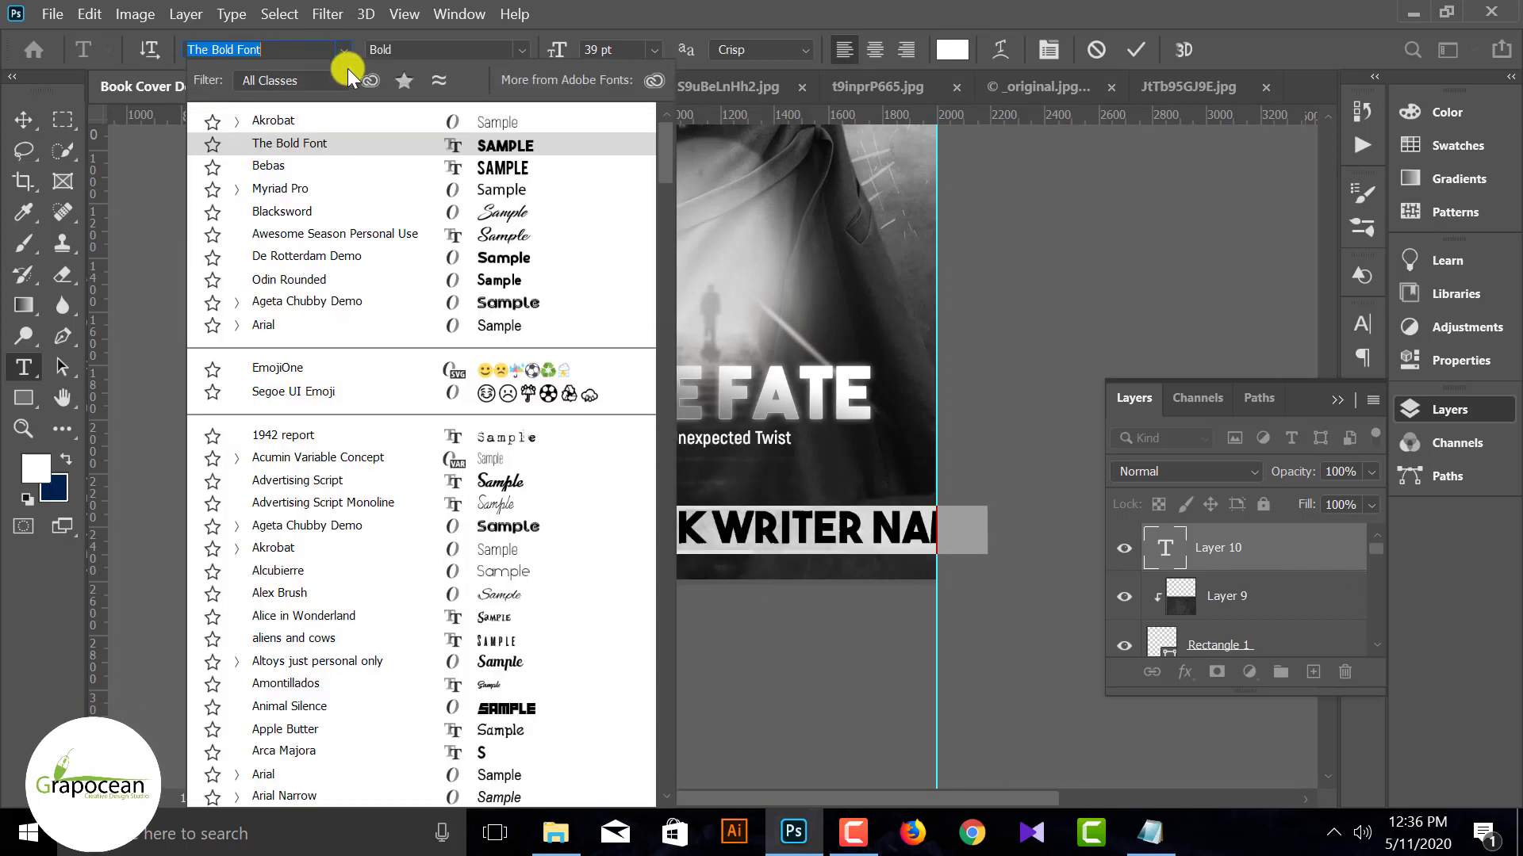
{"action": "left_click", "coordinate": [374, 118]}
{"action": "left_click_drag", "start_coordinate": [553, 49], "coordinate": [536, 56]}
{"action": "left_click", "coordinate": [1361, 322]}
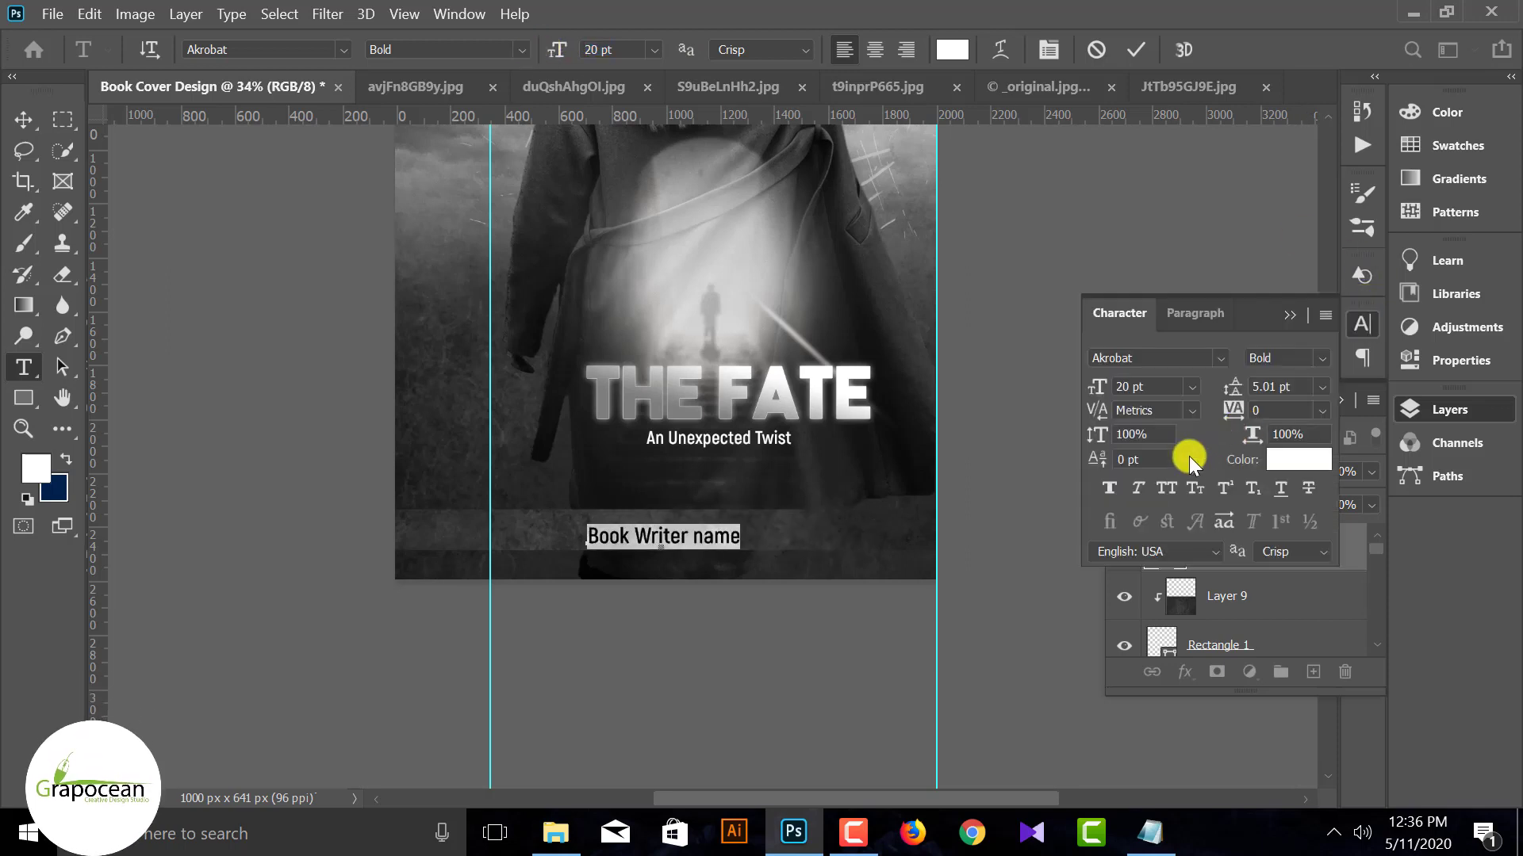
{"action": "left_click", "coordinate": [1160, 486]}
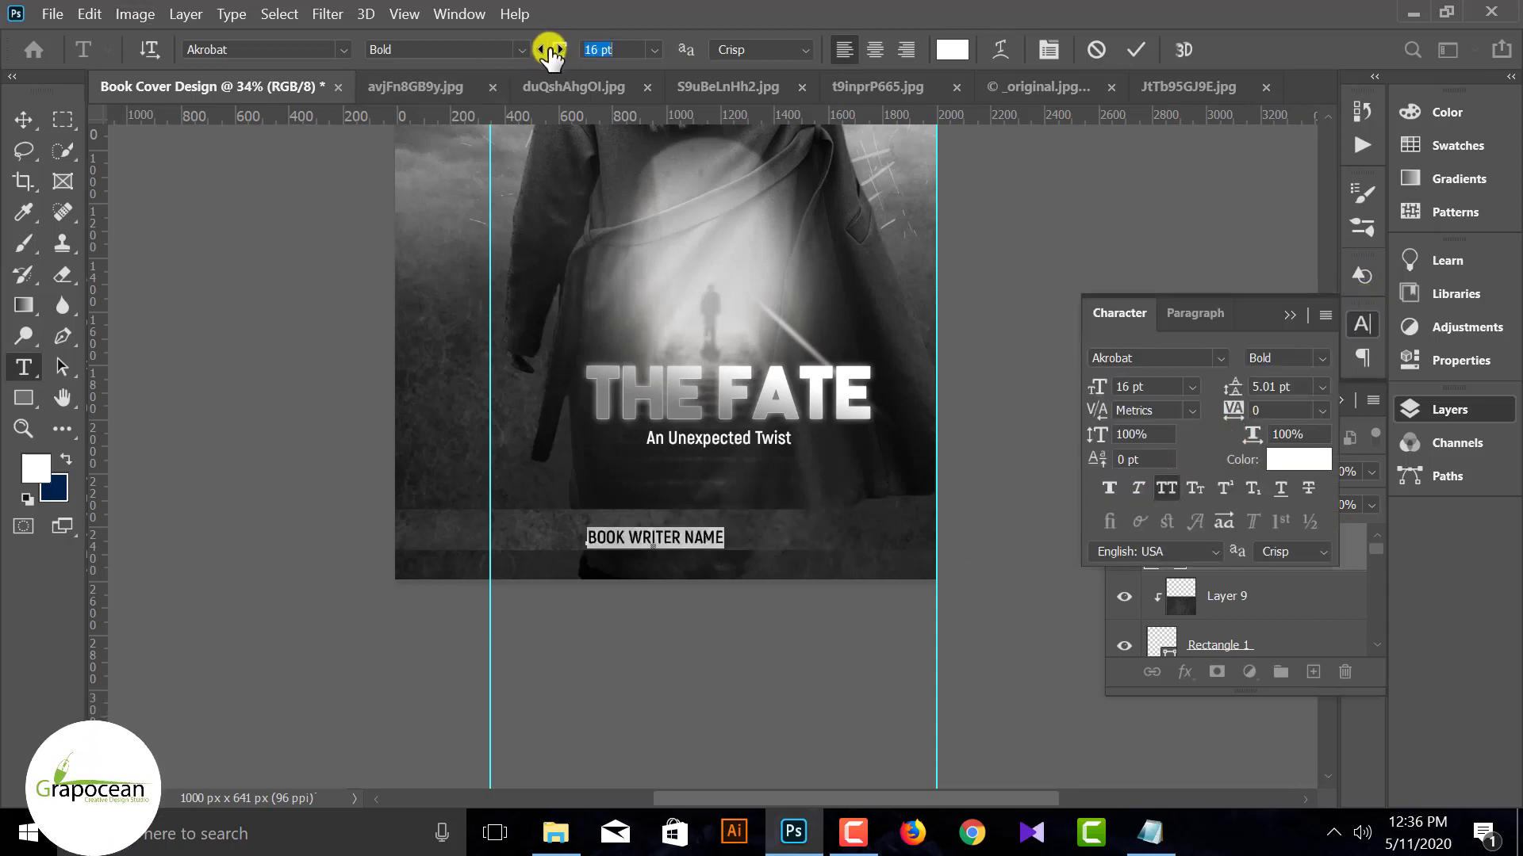
{"action": "left_click", "coordinate": [30, 121]}
Move BOOK WRITER NAME so it sits centred beneath the subtitle within the textured band, and check the cover layout.
{"action": "scroll", "coordinate": [697, 559], "scroll_direction": "up", "scroll_amount": 3}
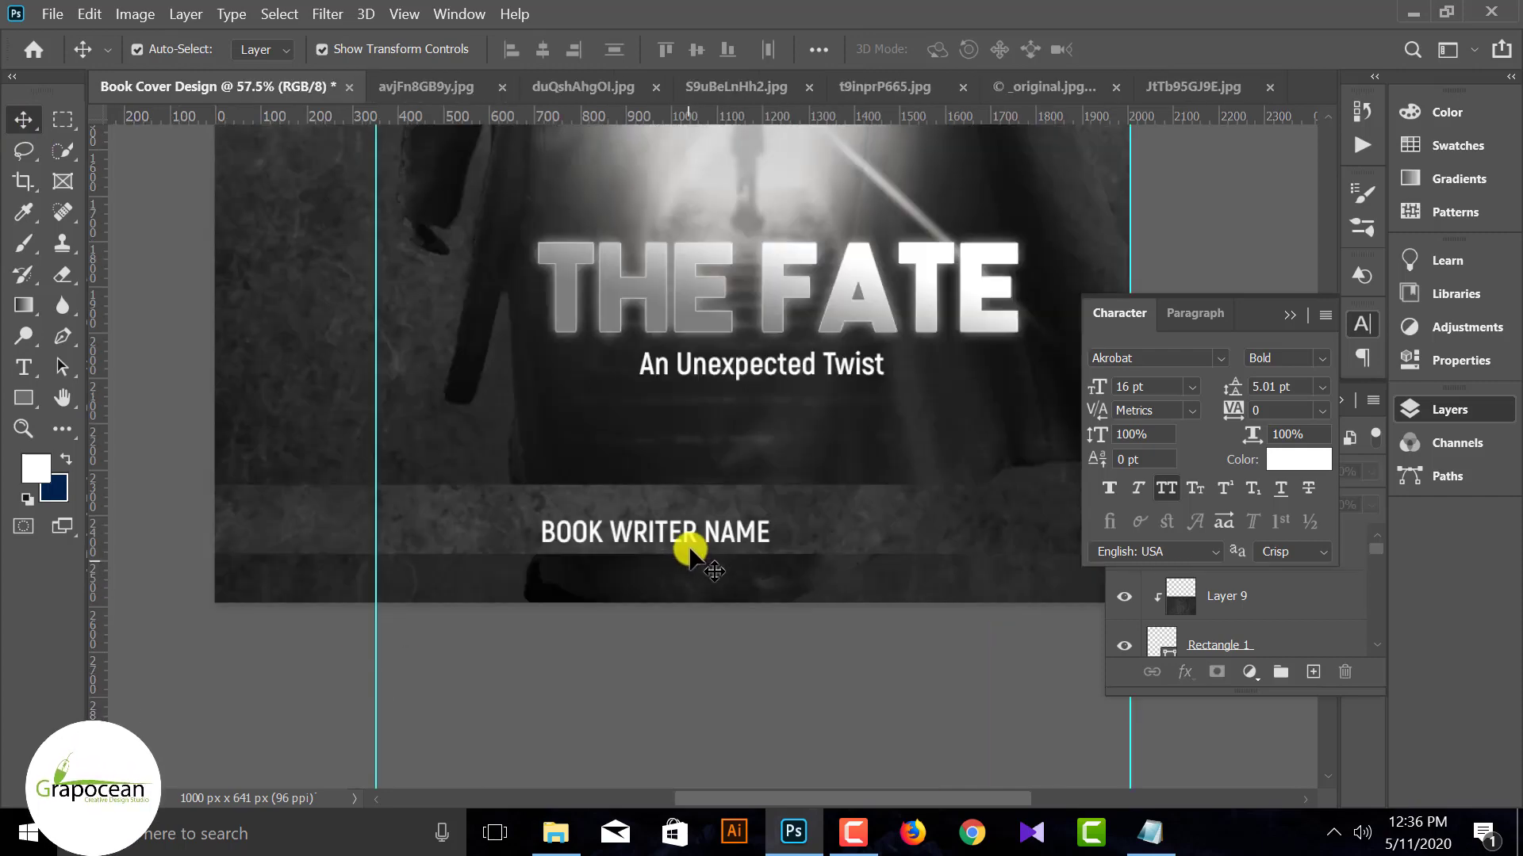
{"action": "left_click_drag", "start_coordinate": [697, 544], "coordinate": [792, 518]}
{"action": "scroll", "coordinate": [806, 650], "scroll_direction": "down", "scroll_amount": 3}
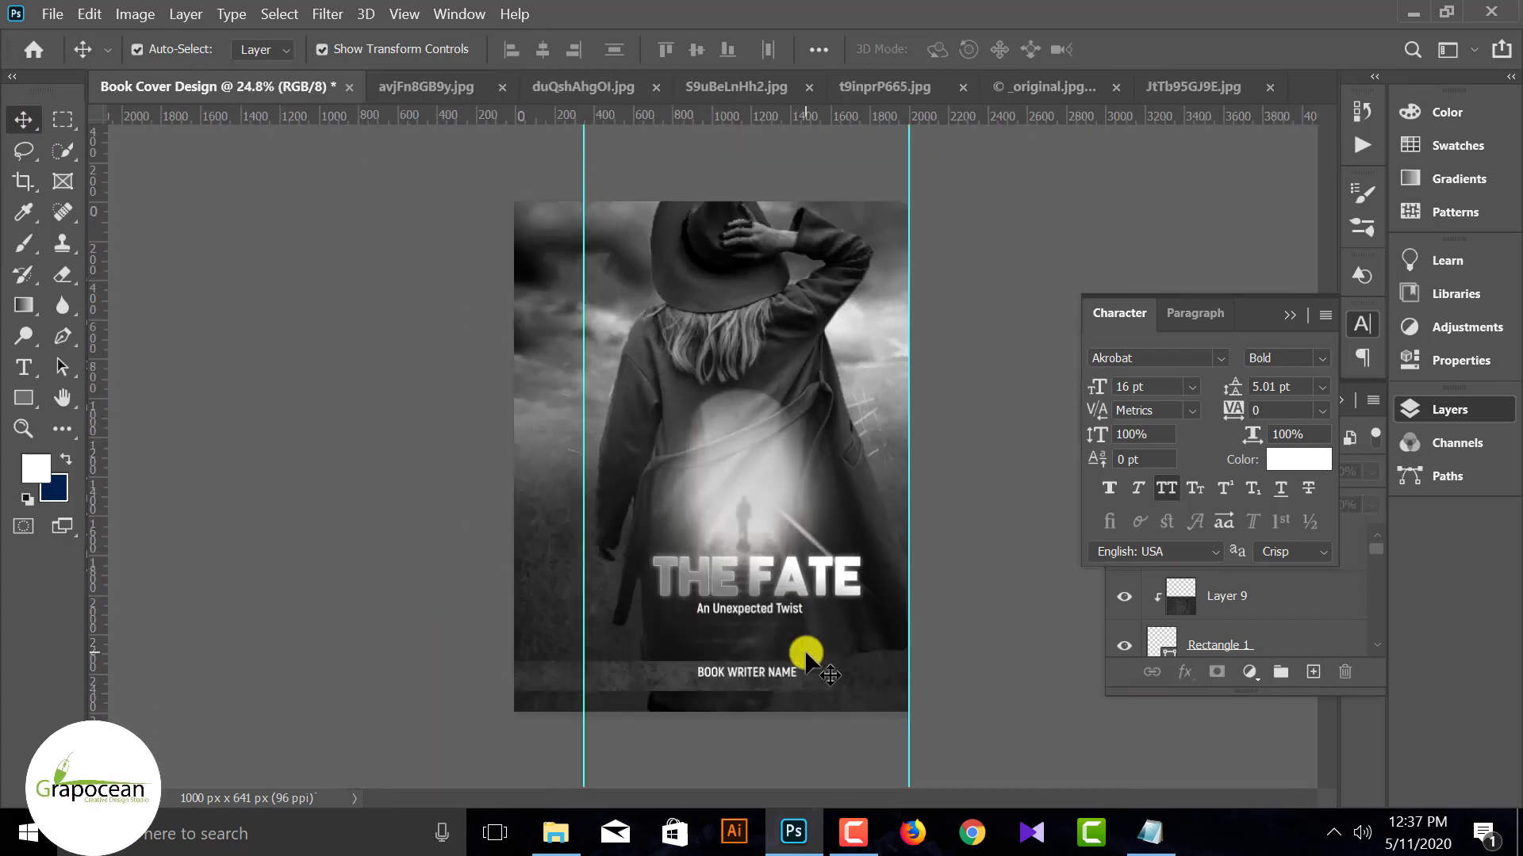
{"action": "scroll", "coordinate": [785, 603], "scroll_direction": "down", "scroll_amount": 1}
Add a separate text line with the author's title and full name below BOOK WRITER NAME.
{"action": "scroll", "coordinate": [755, 549], "scroll_direction": "up", "scroll_amount": 1}
{"action": "left_click", "coordinate": [24, 367]}
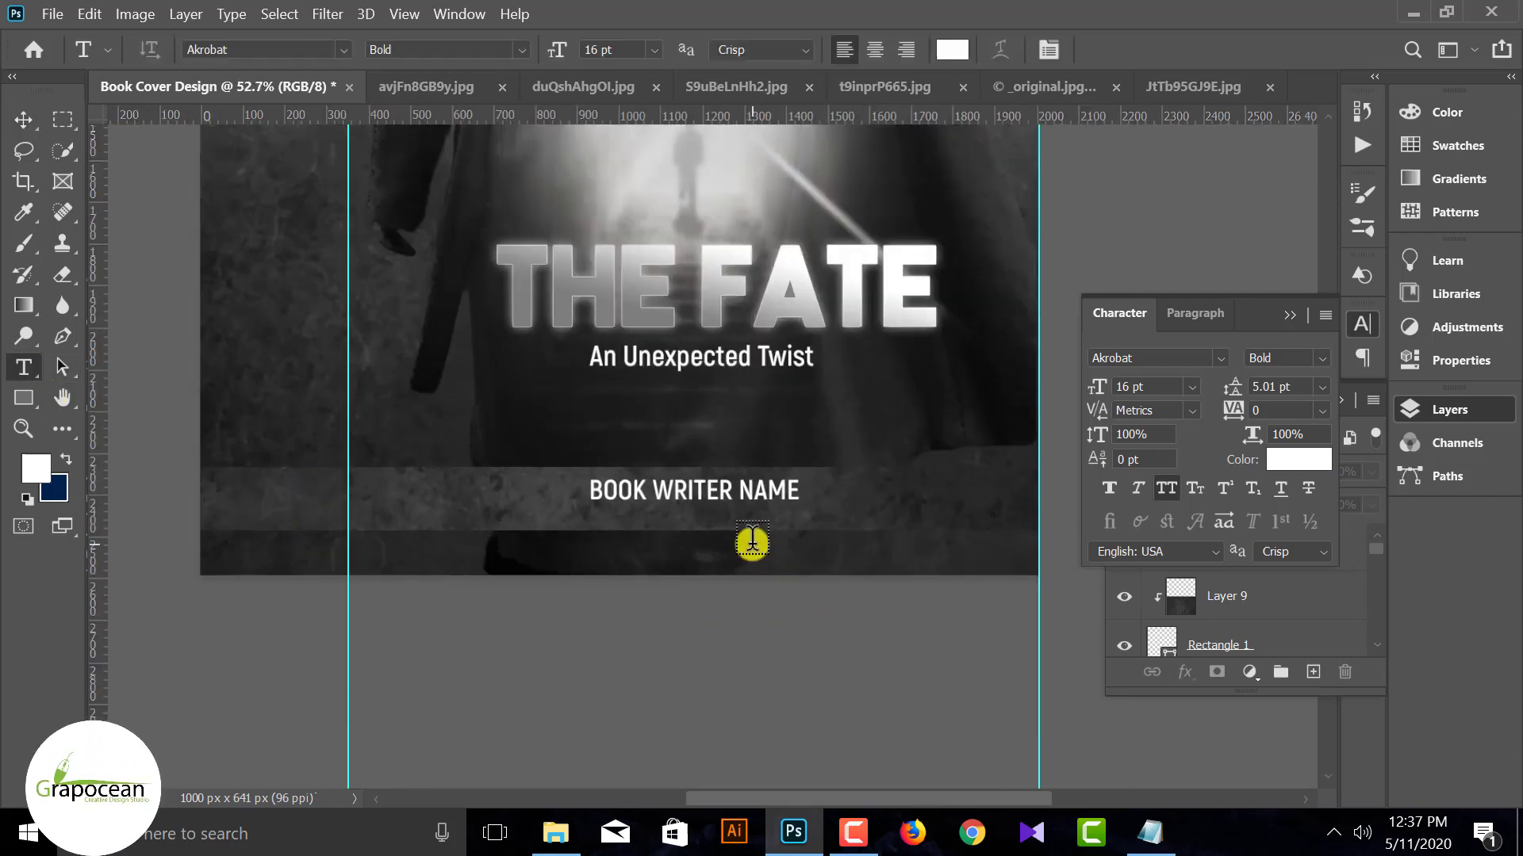
{"action": "left_click", "coordinate": [753, 539]}
{"action": "type", "text": "DR"}
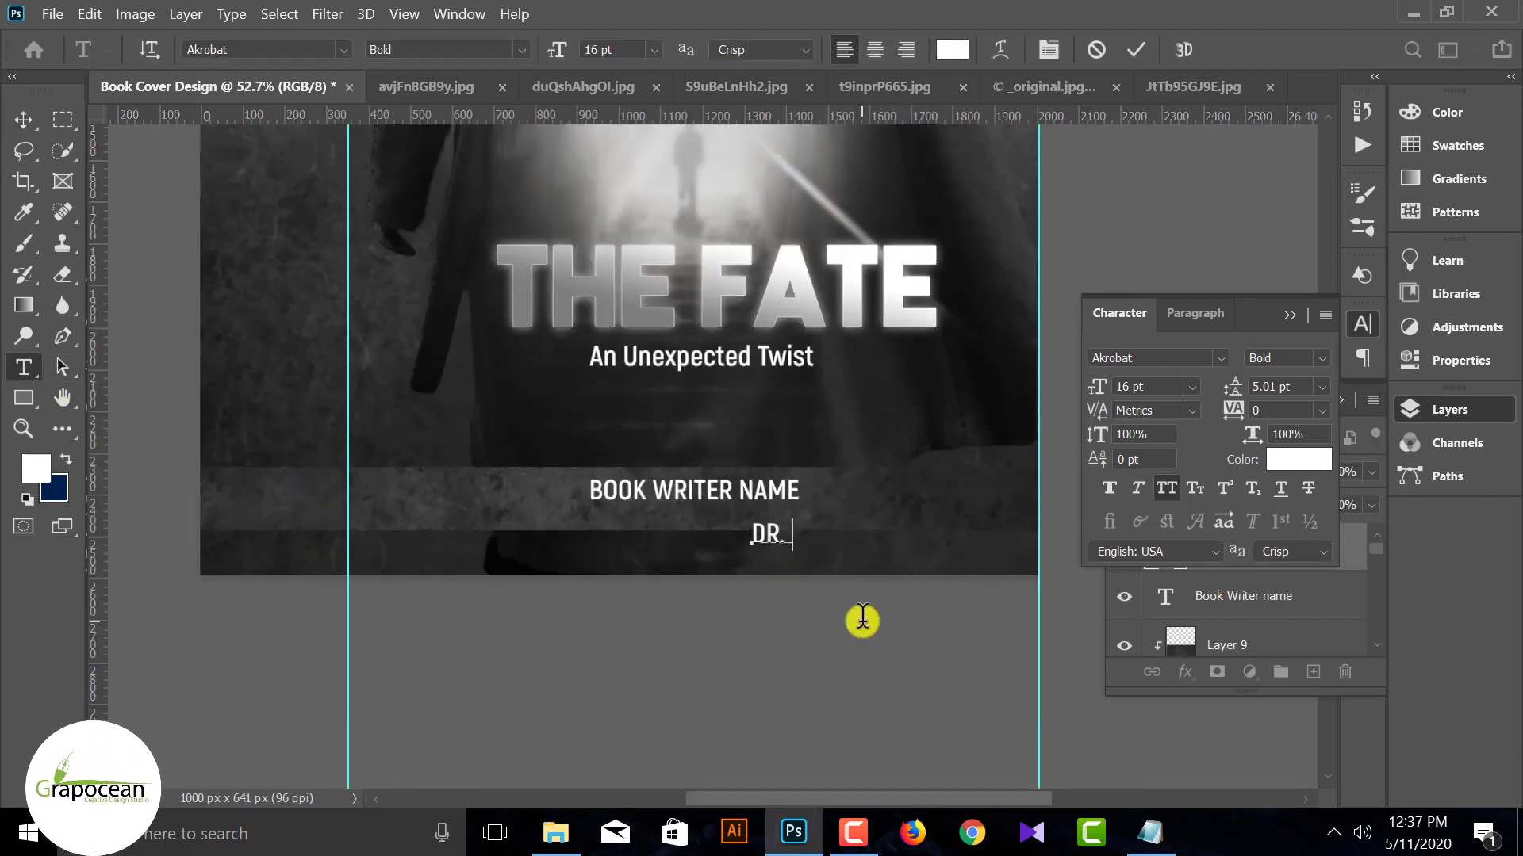
{"action": "type", "text": ".JOH"}
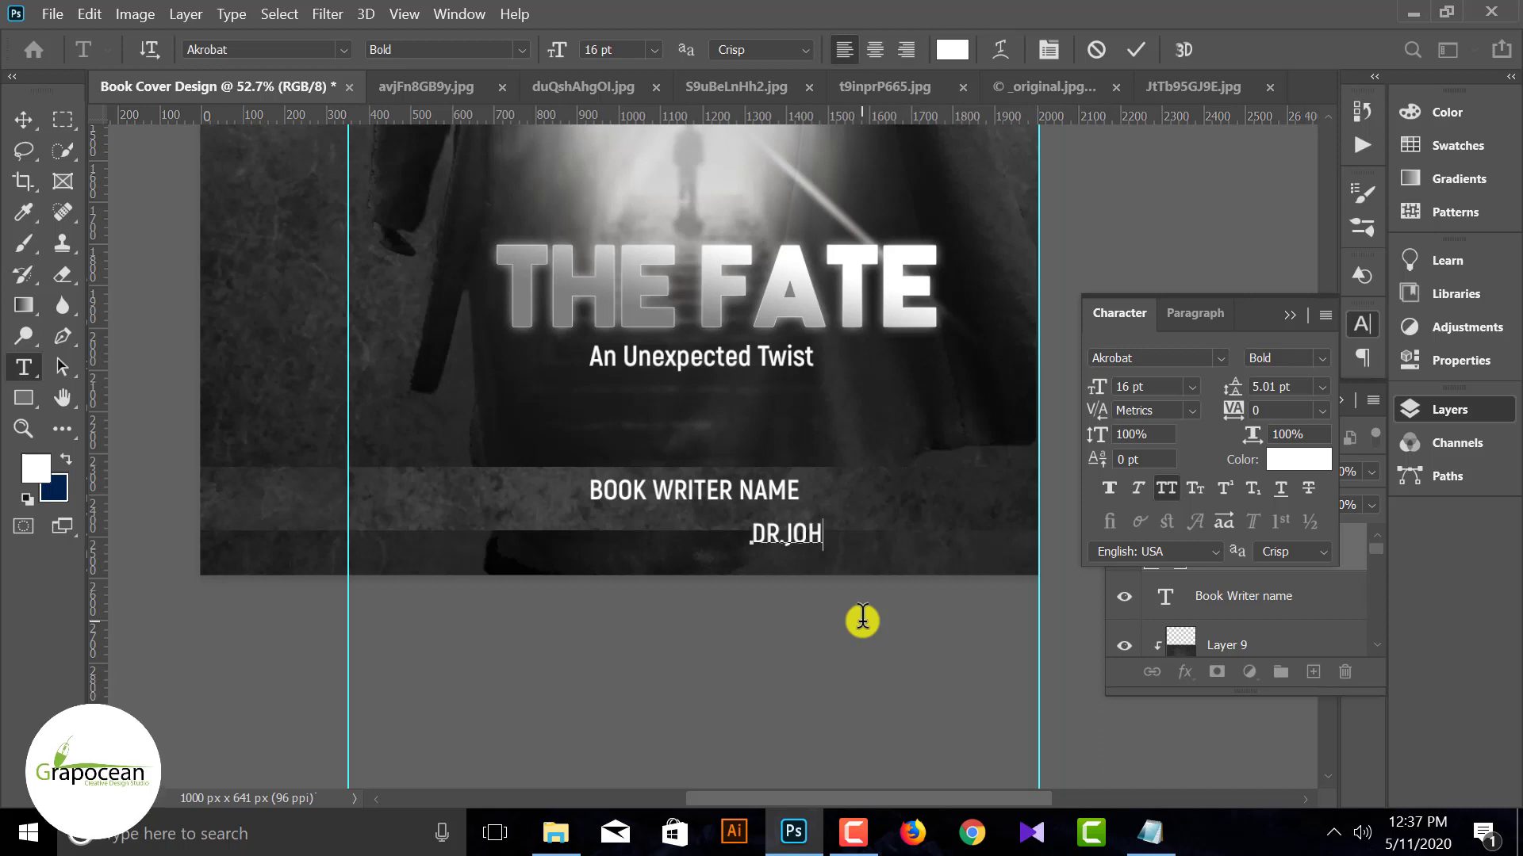
{"action": "type", "text": "N.K"}
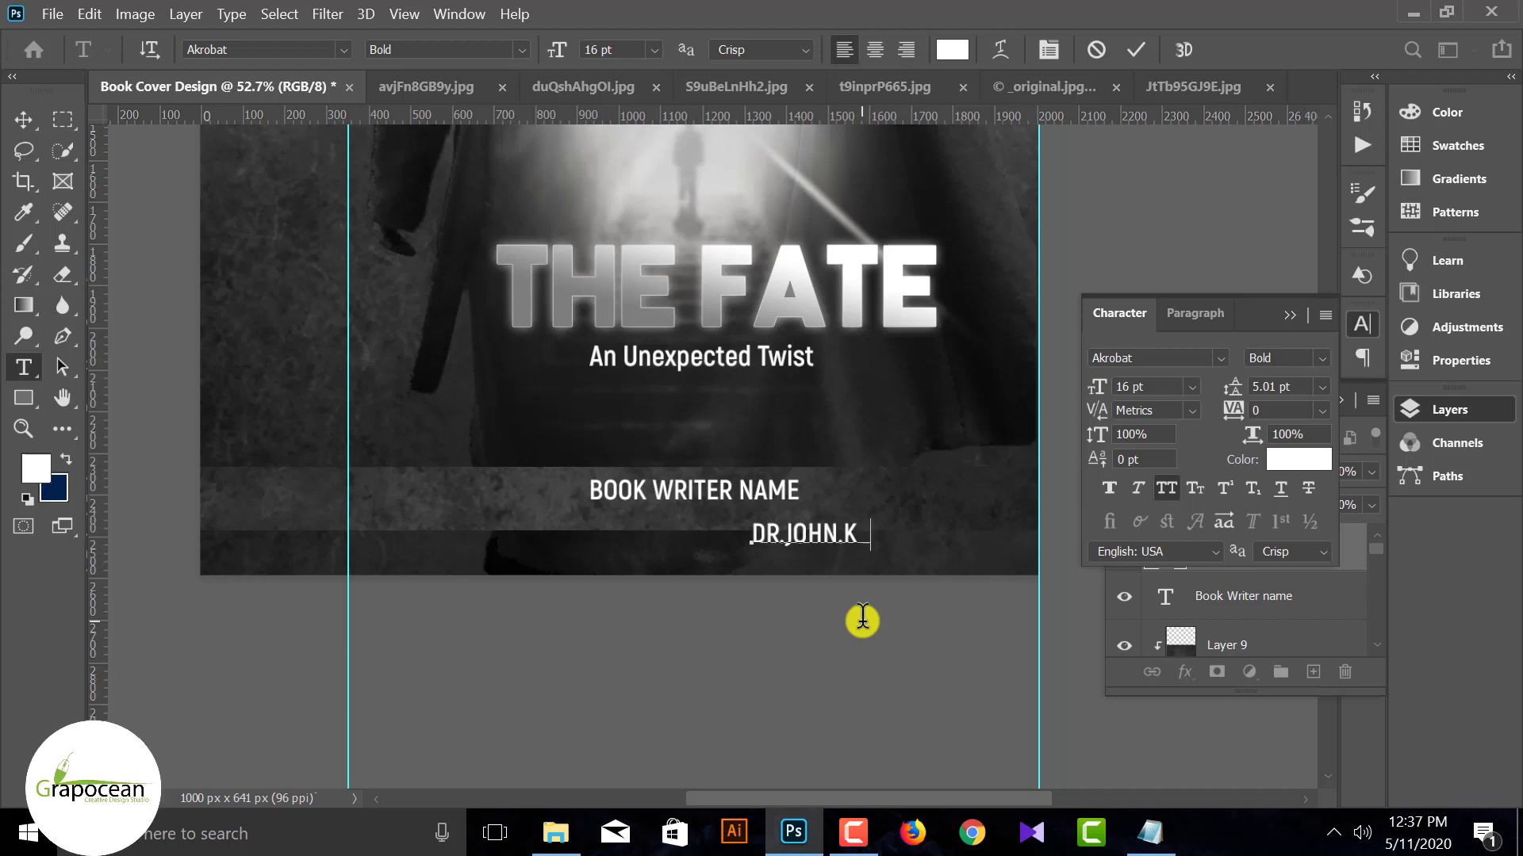
{"action": "type", "text": "ERRY"}
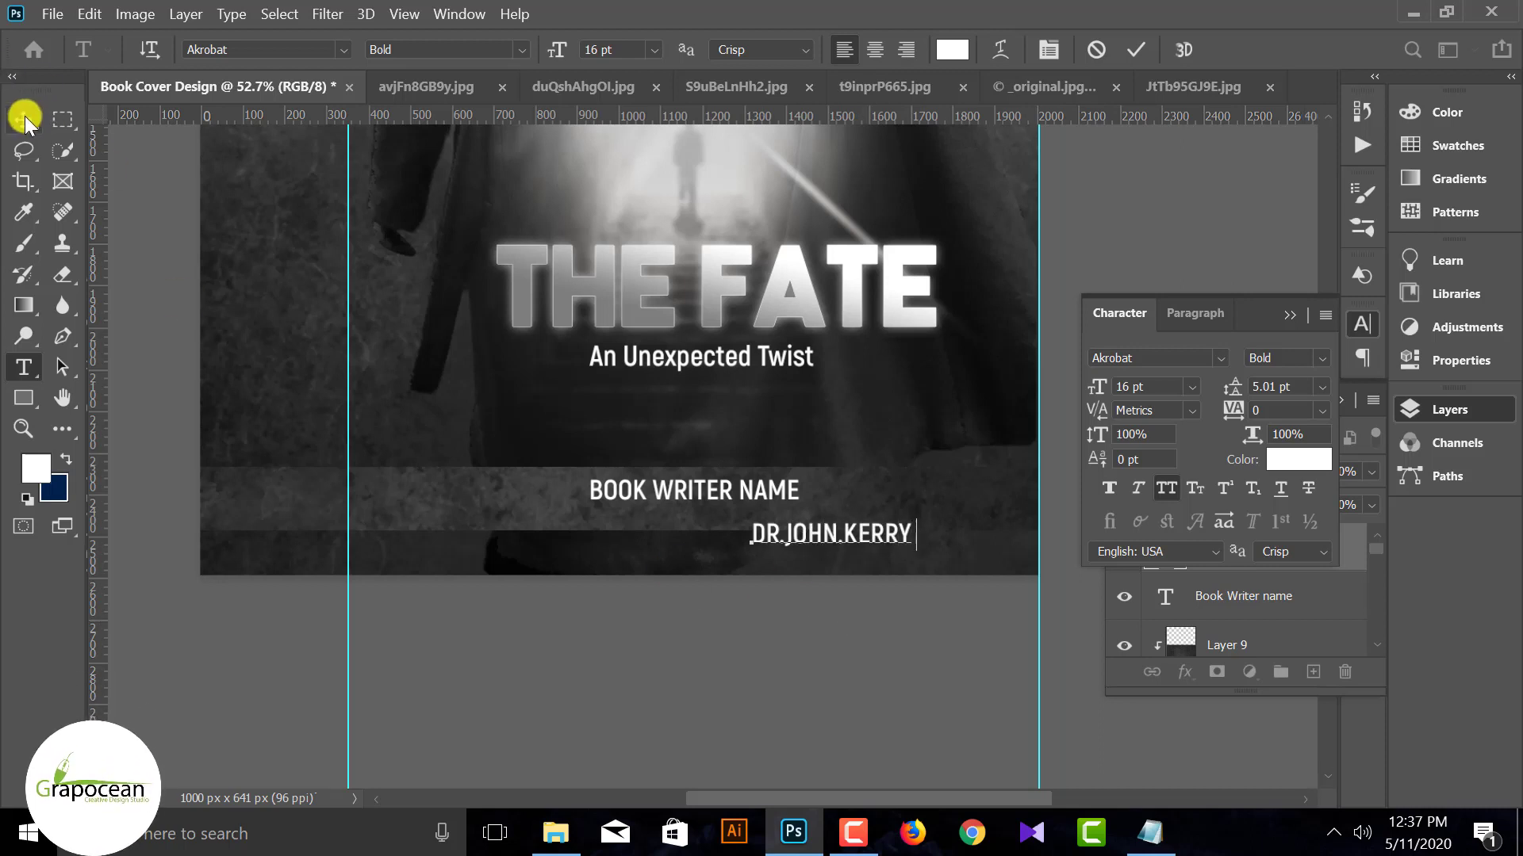
{"action": "left_click", "coordinate": [25, 116]}
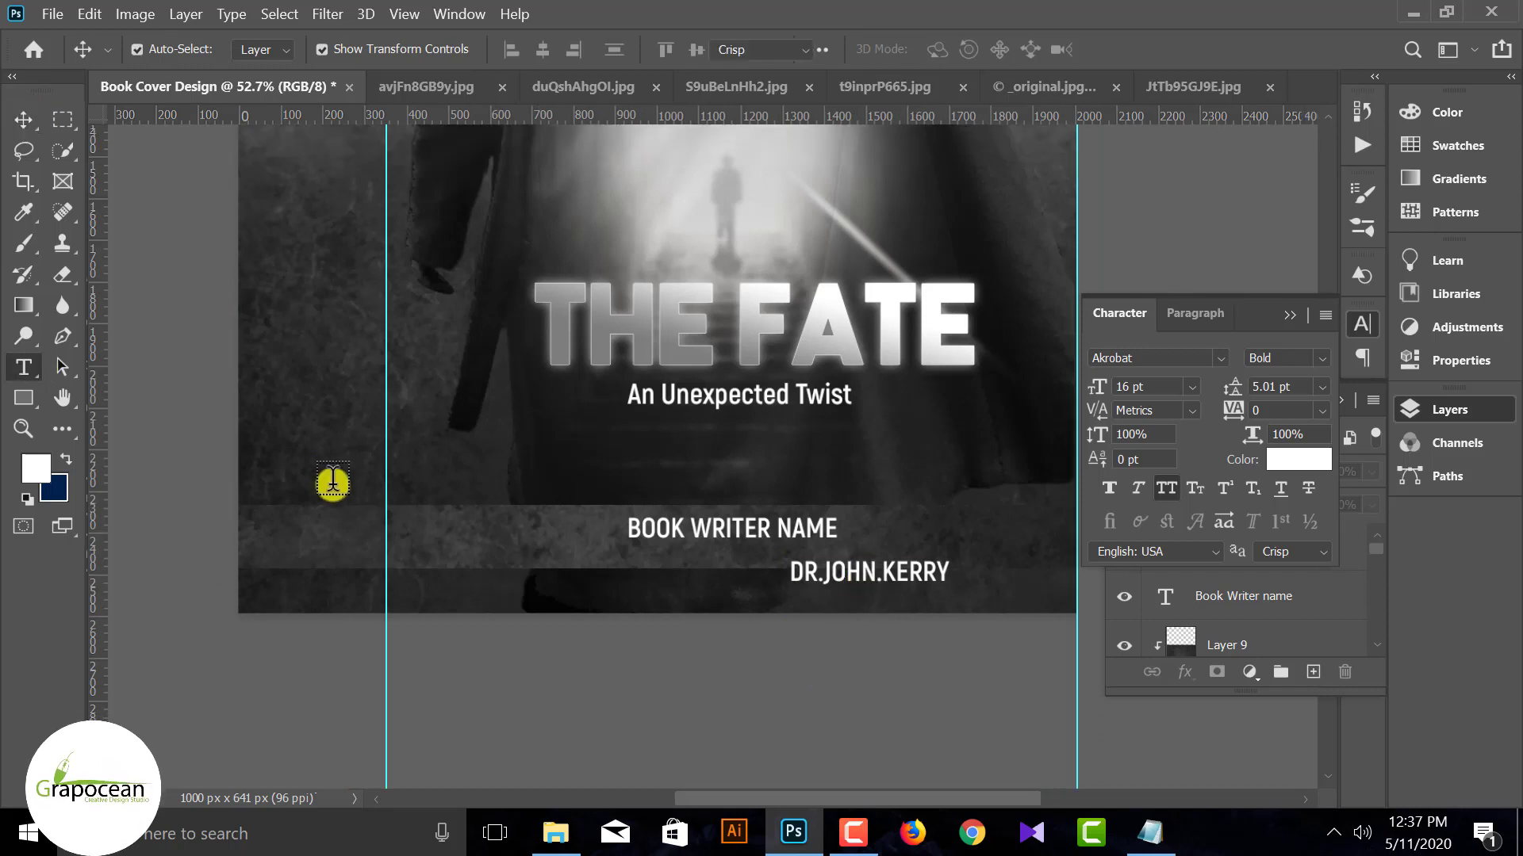
Reduce the author's name text to 6 pt and place it directly under BOOK WRITER NAME inside the band.
{"action": "left_click_drag", "start_coordinate": [793, 572], "coordinate": [1153, 574]}
{"action": "left_click_drag", "start_coordinate": [549, 49], "coordinate": [539, 50]}
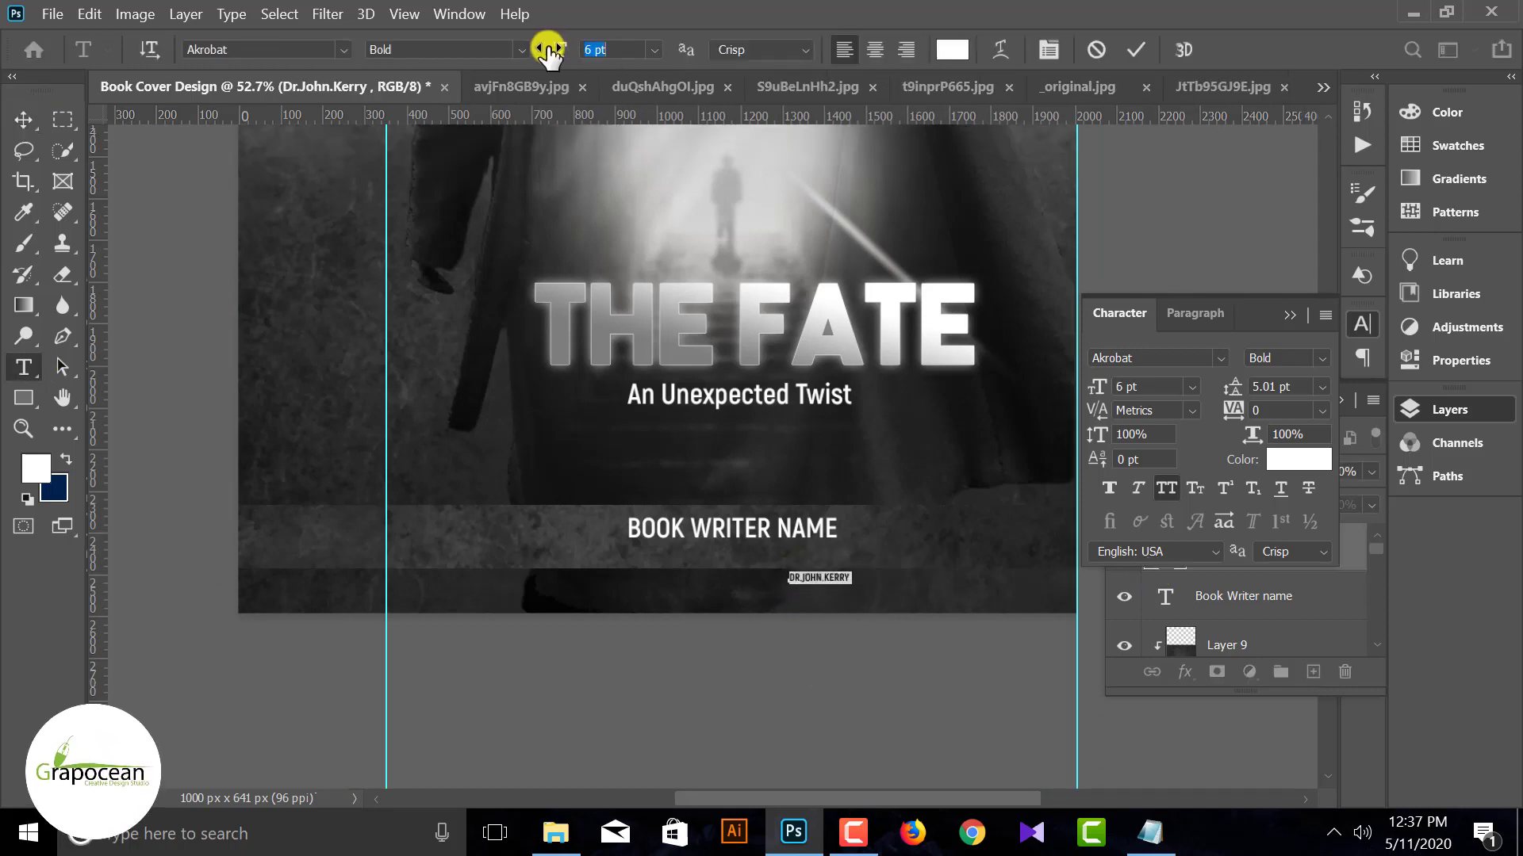
{"action": "left_click", "coordinate": [24, 119]}
{"action": "left_click_drag", "start_coordinate": [824, 587], "coordinate": [814, 558]}
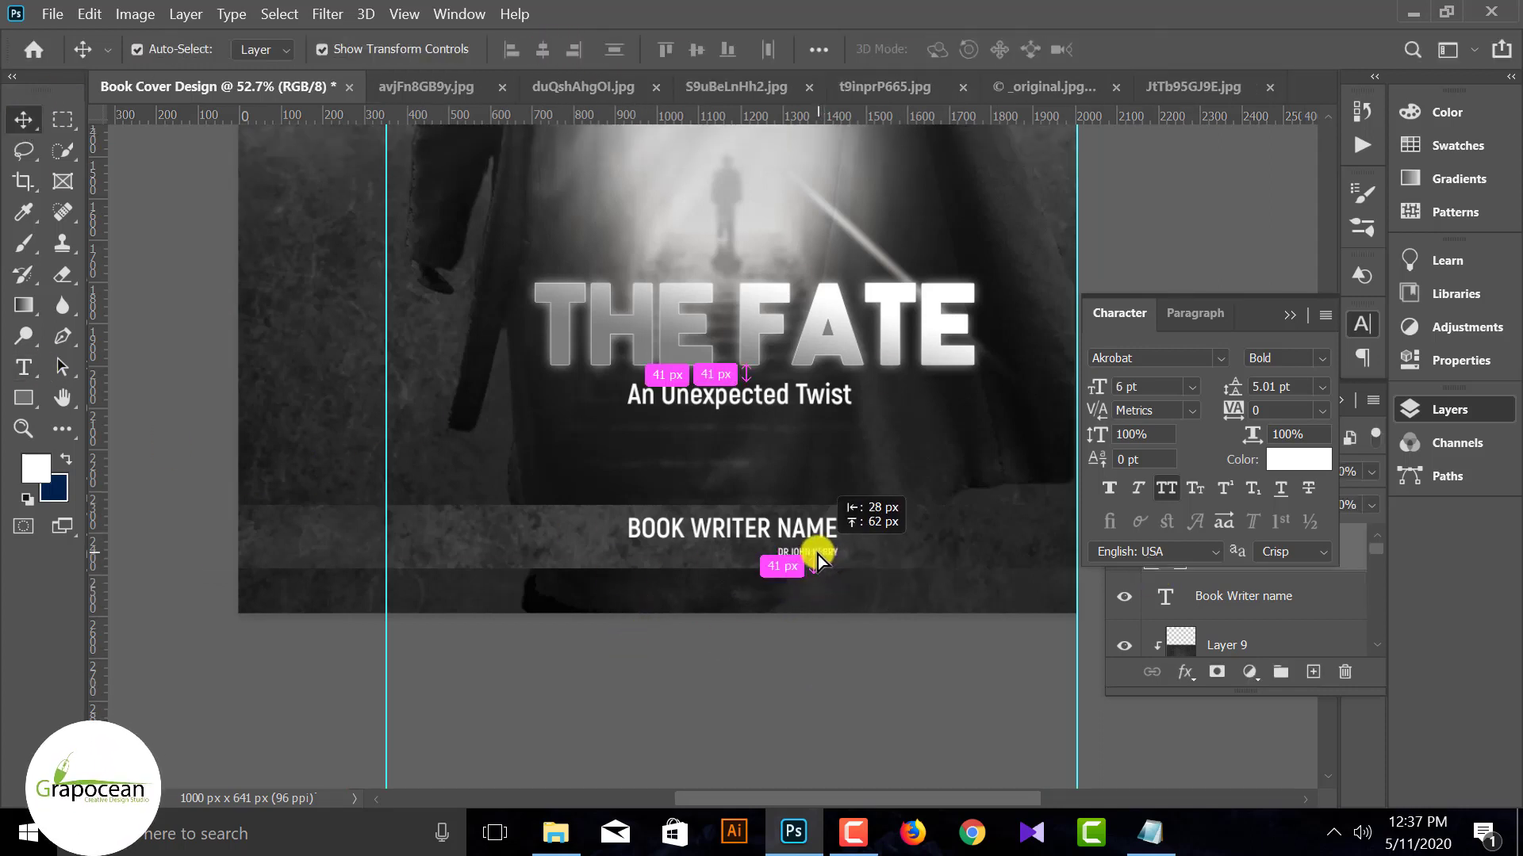
{"action": "scroll", "coordinate": [849, 701], "scroll_direction": "down", "scroll_amount": 5}
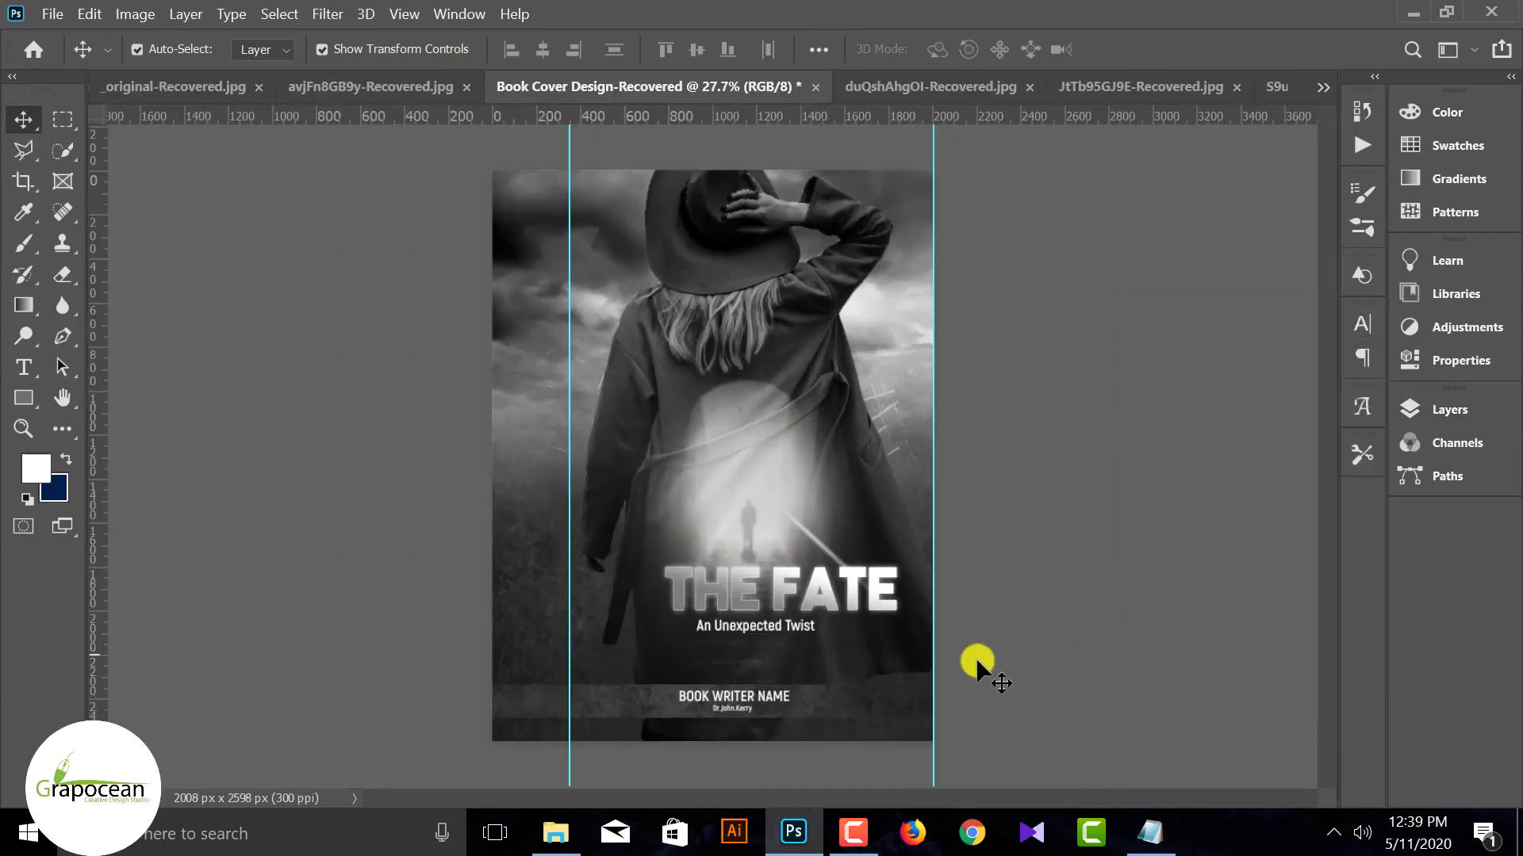
Duplicate THE FATE title onto the spine strip, rotate the copy 90°, and scale it down to fit.
{"action": "left_click_drag", "start_coordinate": [835, 597], "coordinate": [583, 437]}
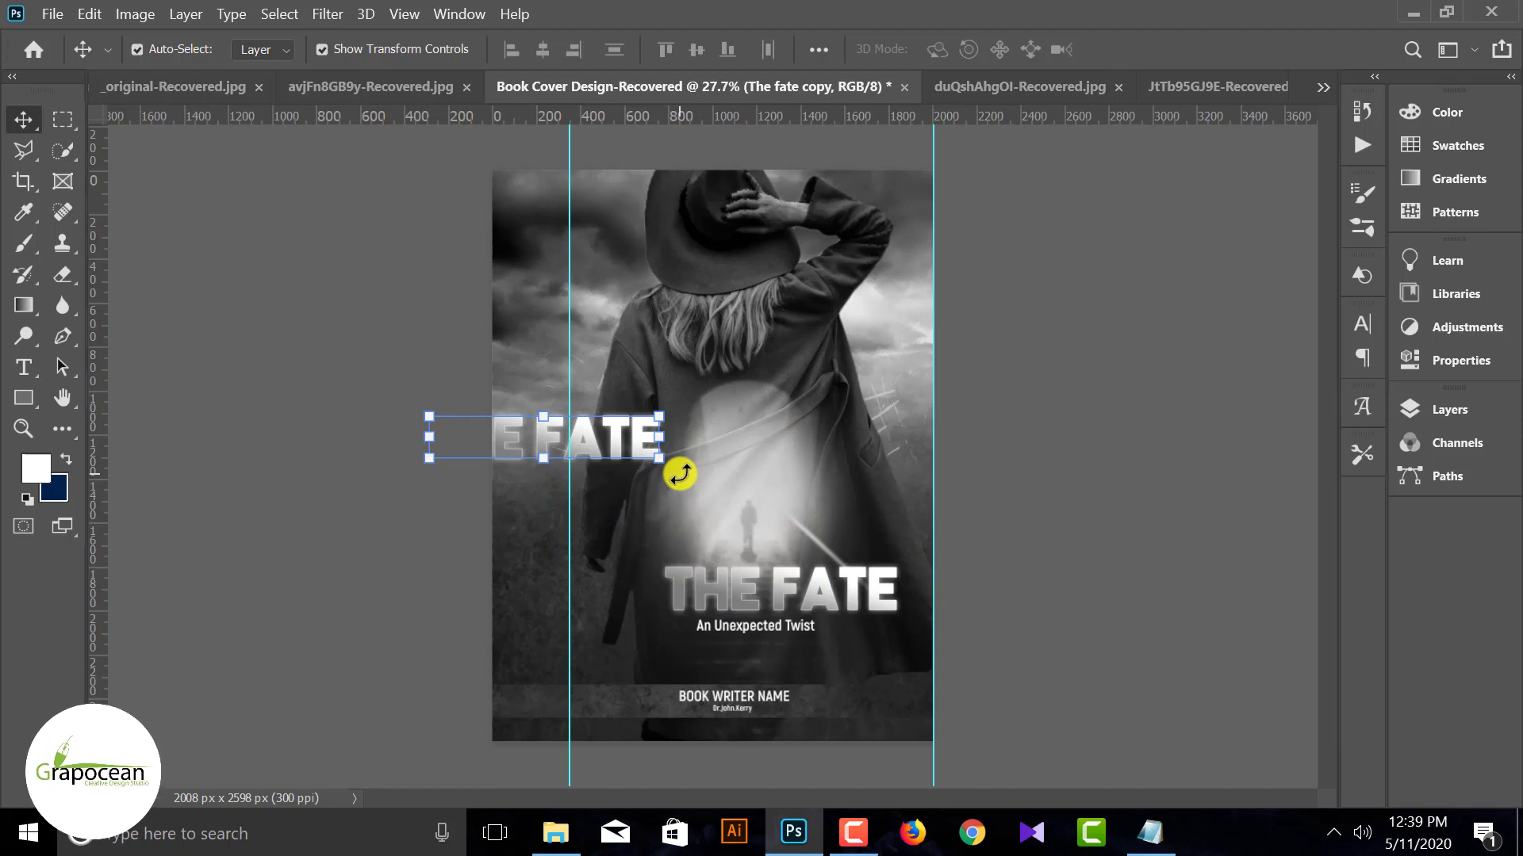
{"action": "left_click_drag", "start_coordinate": [673, 469], "coordinate": [518, 583]}
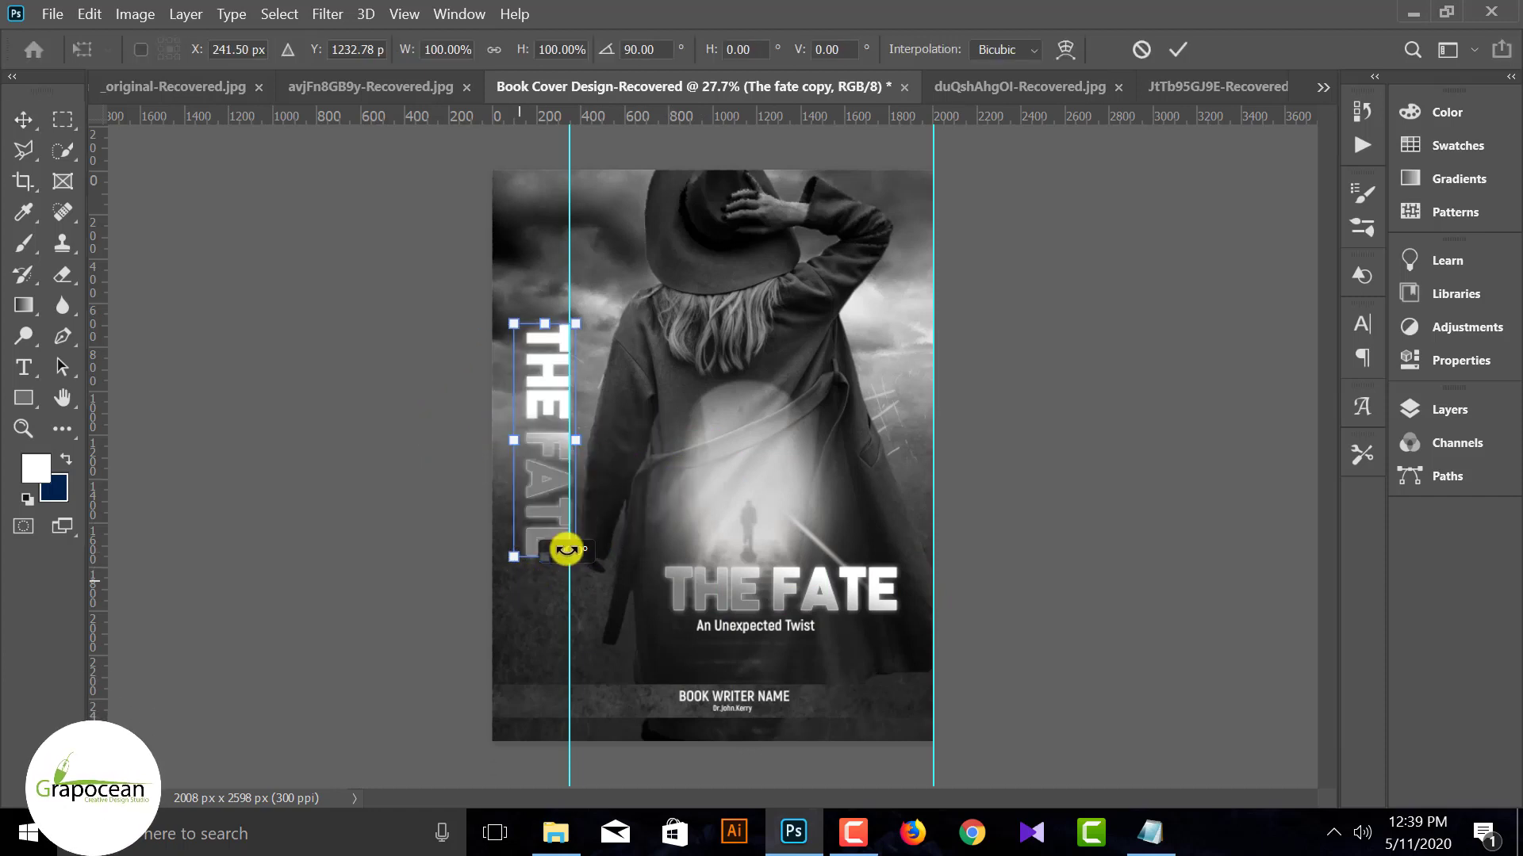
{"action": "scroll", "coordinate": [566, 550], "scroll_direction": "up", "scroll_amount": 3}
{"action": "mouse_move", "coordinate": [557, 446]}
{"action": "left_mouse_down"}
{"action": "mouse_move", "coordinate": [531, 444]}
{"action": "mouse_move", "coordinate": [549, 445]}
{"action": "left_mouse_up"}
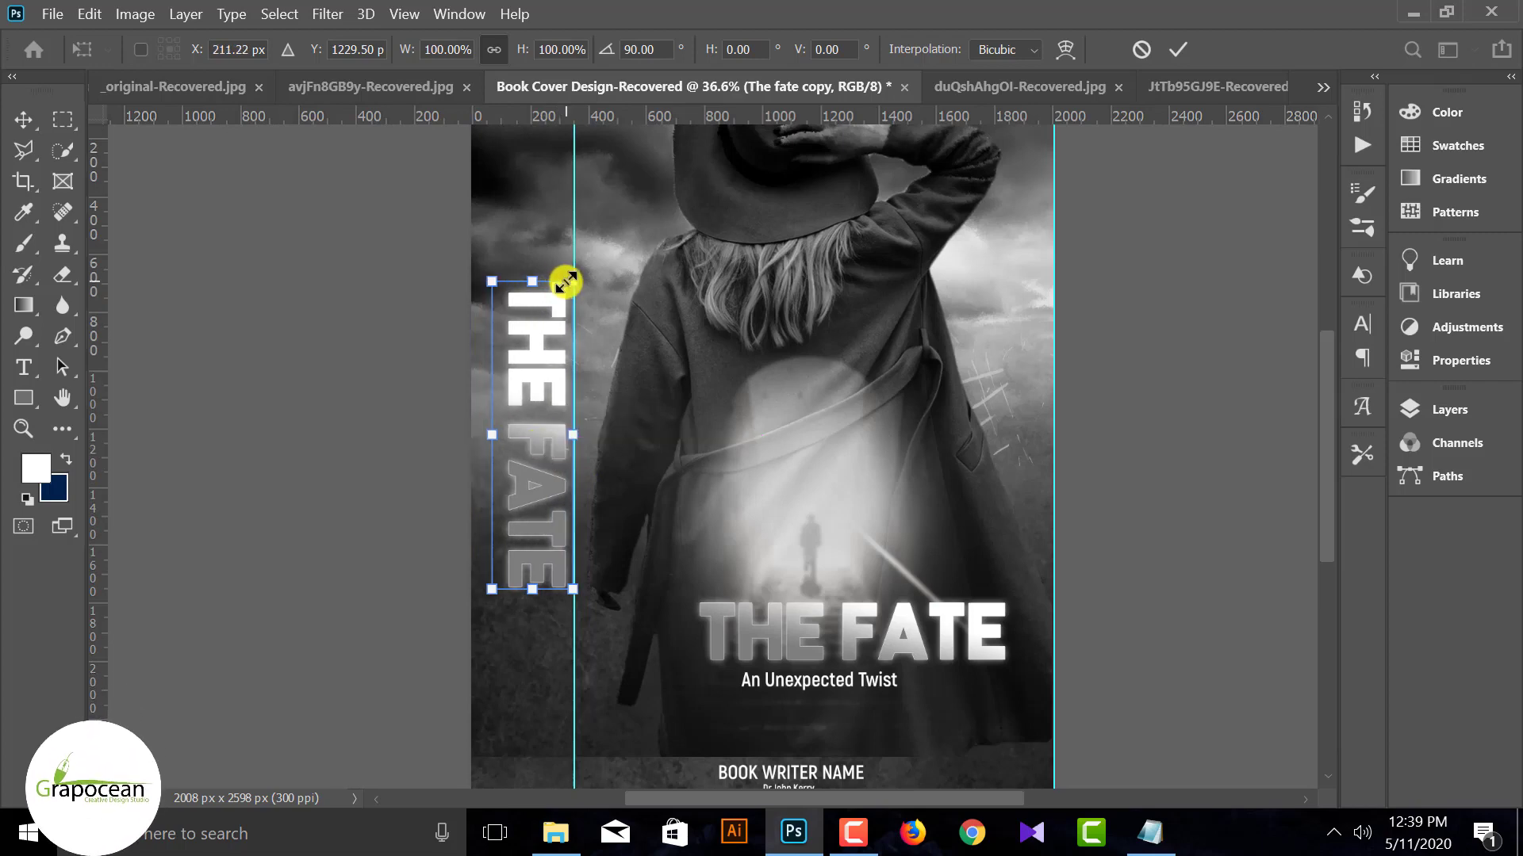
{"action": "left_click_drag", "start_coordinate": [567, 282], "coordinate": [554, 332]}
{"action": "left_click", "coordinate": [1178, 52]}
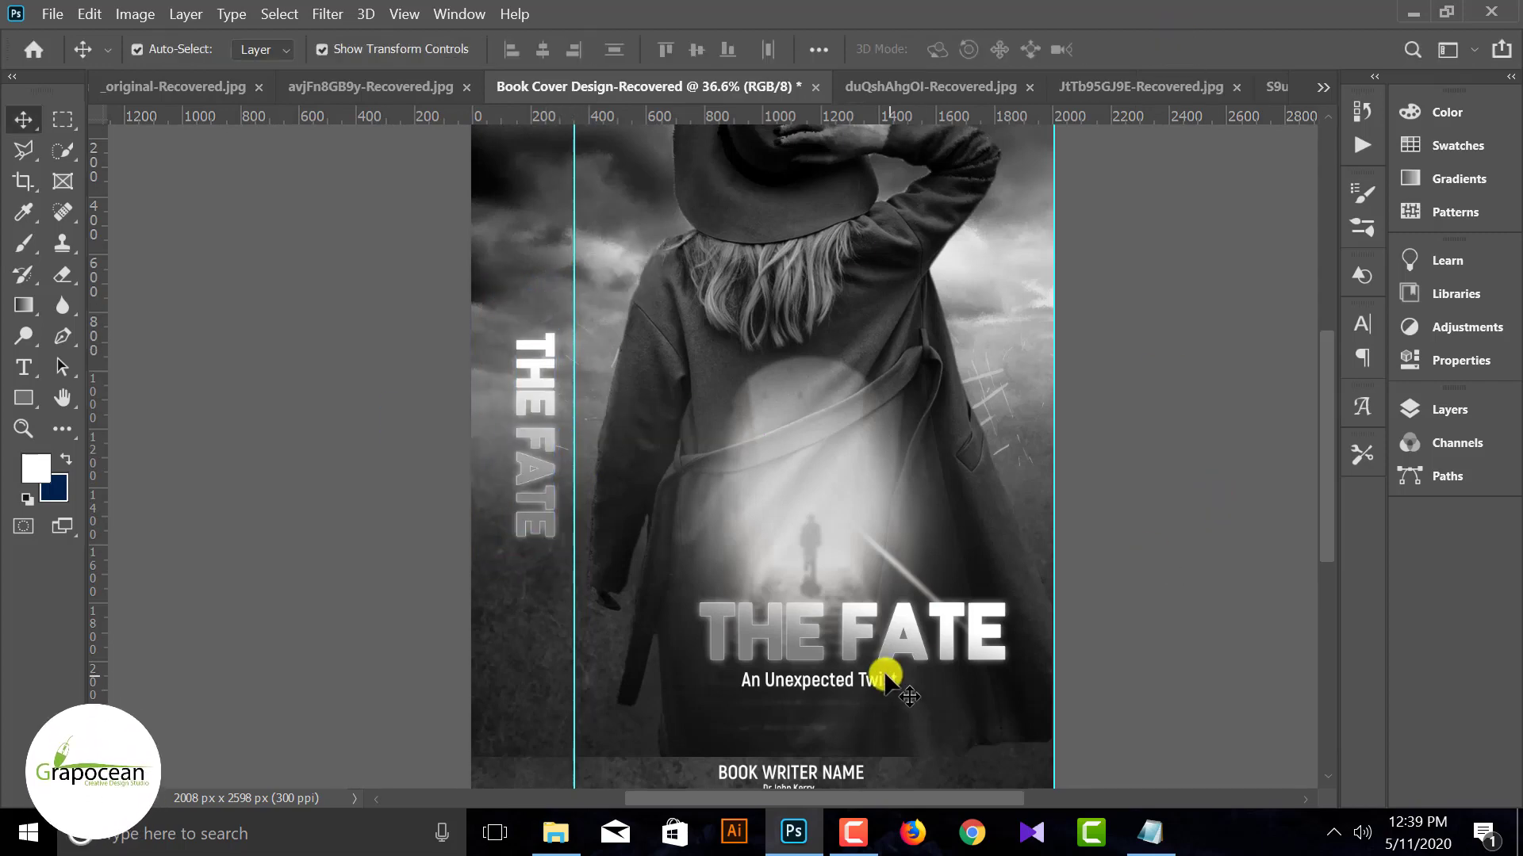
Duplicate the An Unexpected Twist subtitle, rotate the copy 90°, and place it alongside the vertical spine title.
{"action": "left_click", "coordinate": [839, 684]}
{"action": "left_click_drag", "start_coordinate": [647, 638], "coordinate": [501, 541]}
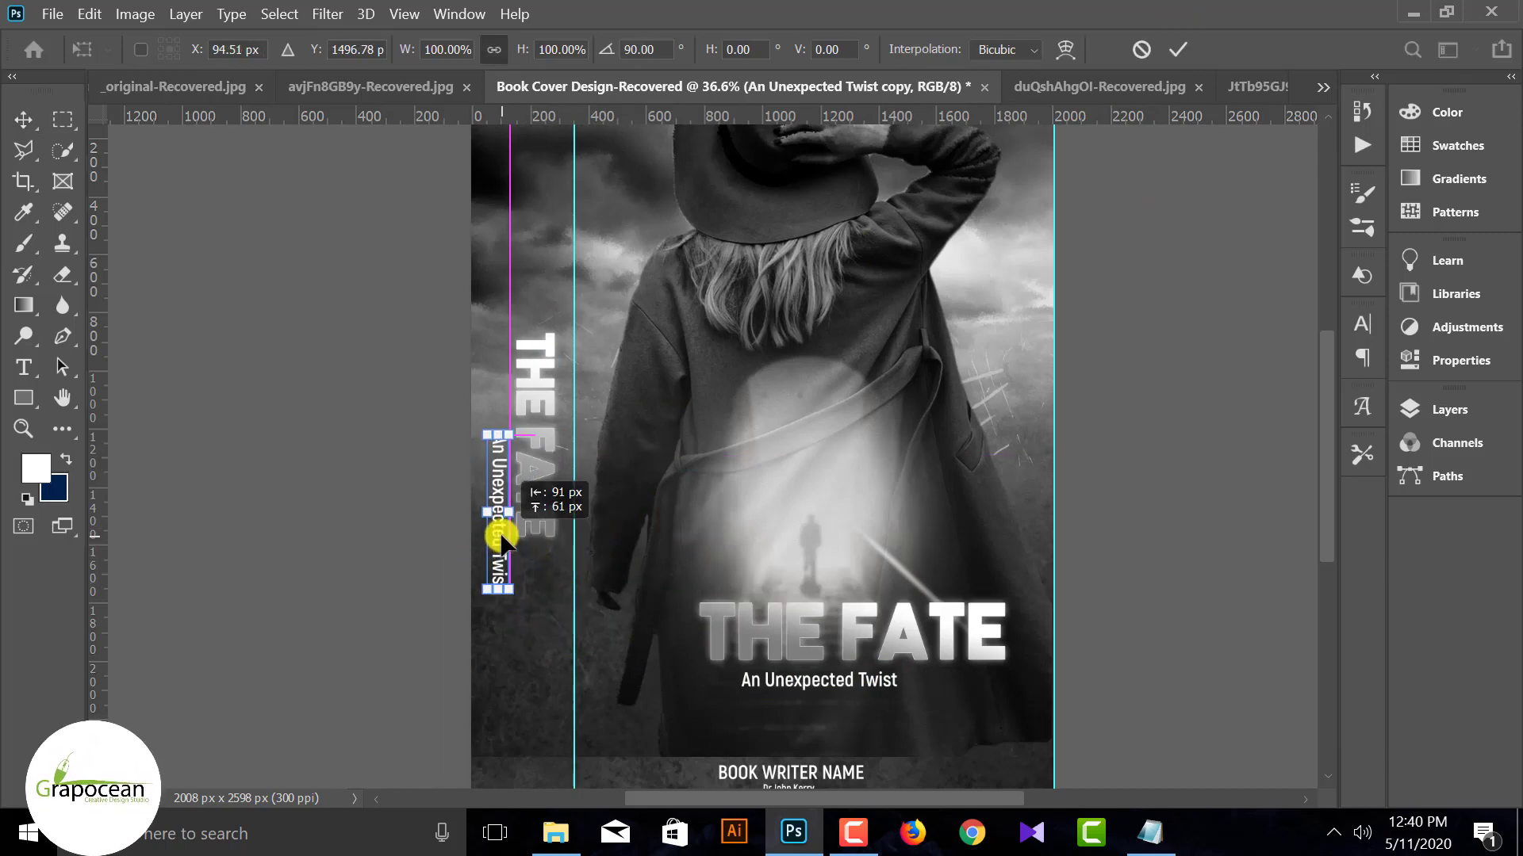
{"action": "left_click", "coordinate": [1179, 49]}
{"action": "key", "text": "ctrl+minus"}
{"action": "key", "text": "ctrl+minus"}
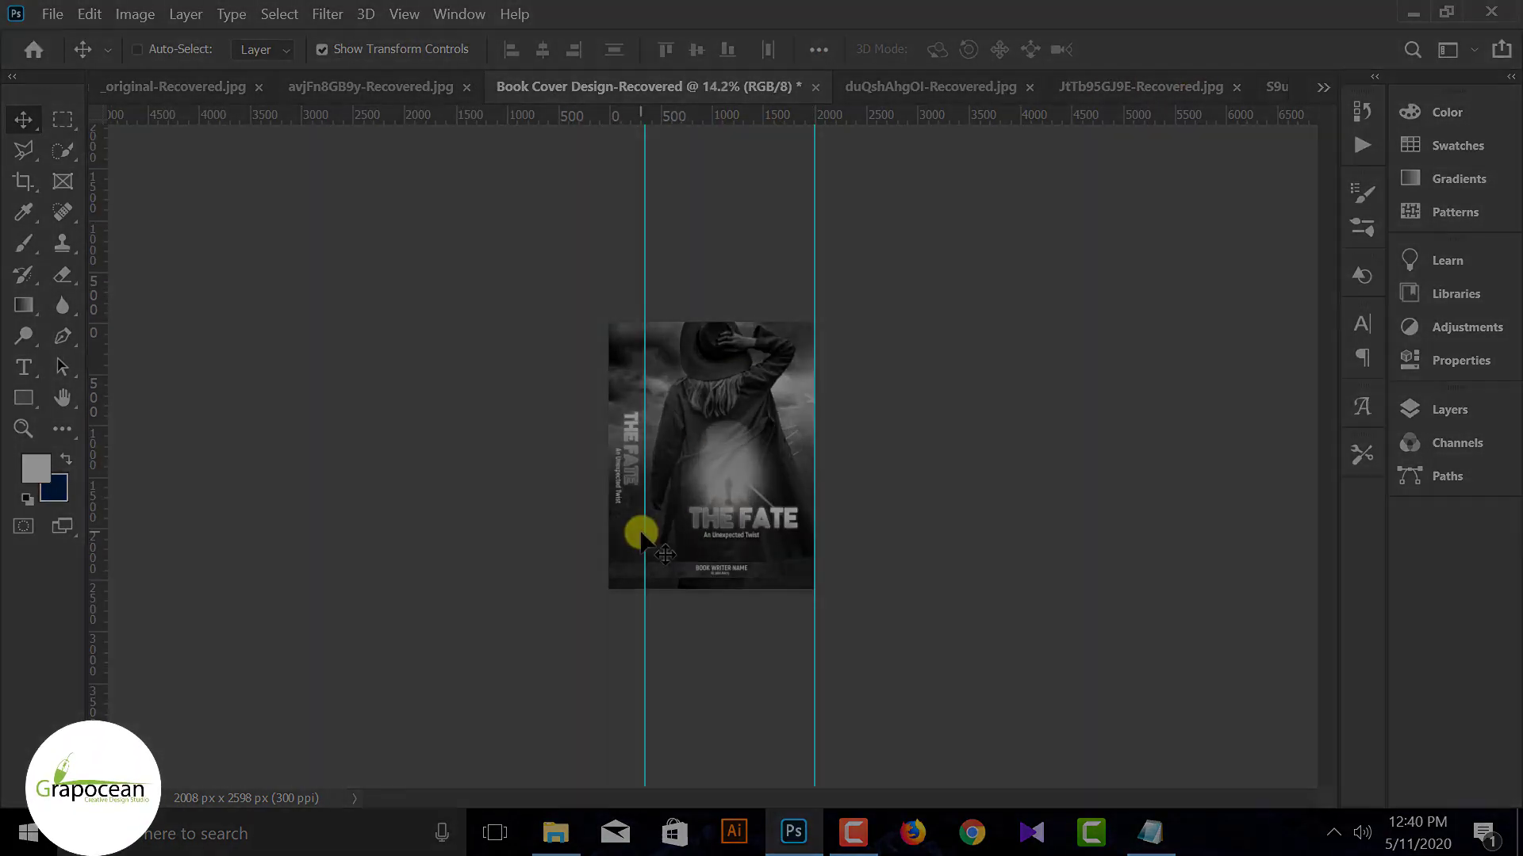